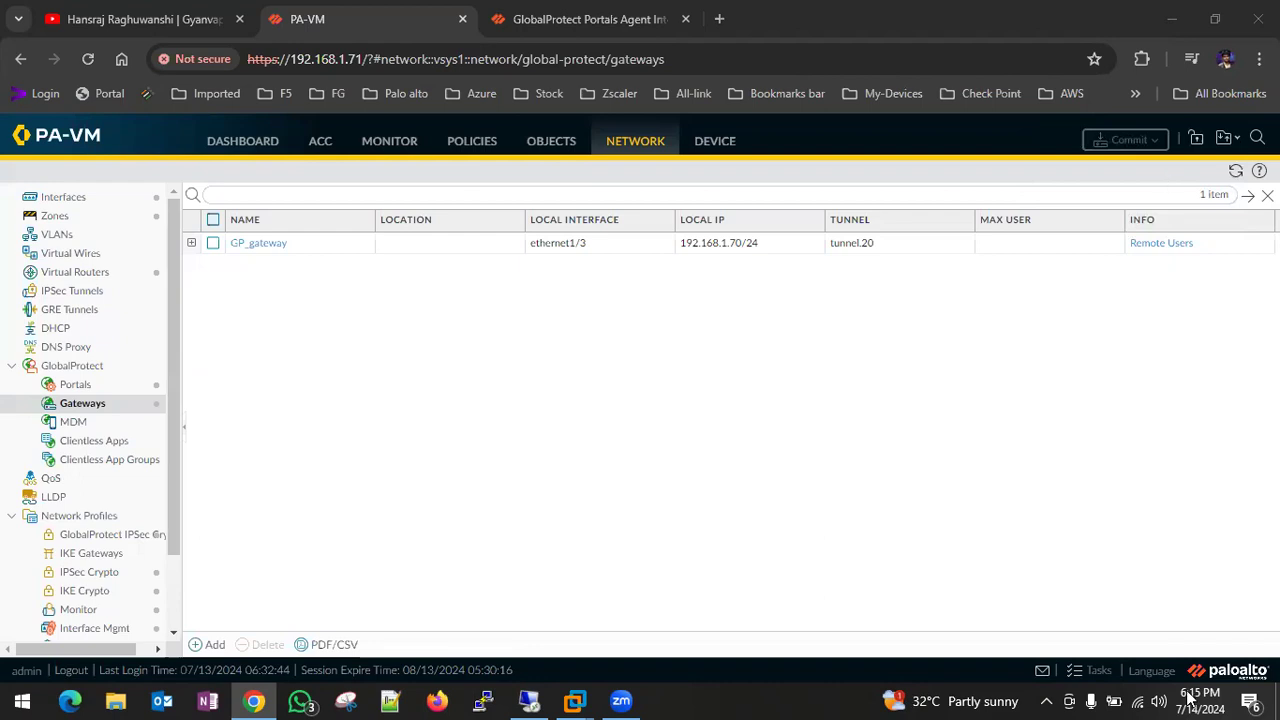
- Minimise the firewall's Chrome window and bring up the Windows 10 x64 virtual machine
{"action": "left_click", "coordinate": [914, 583]}
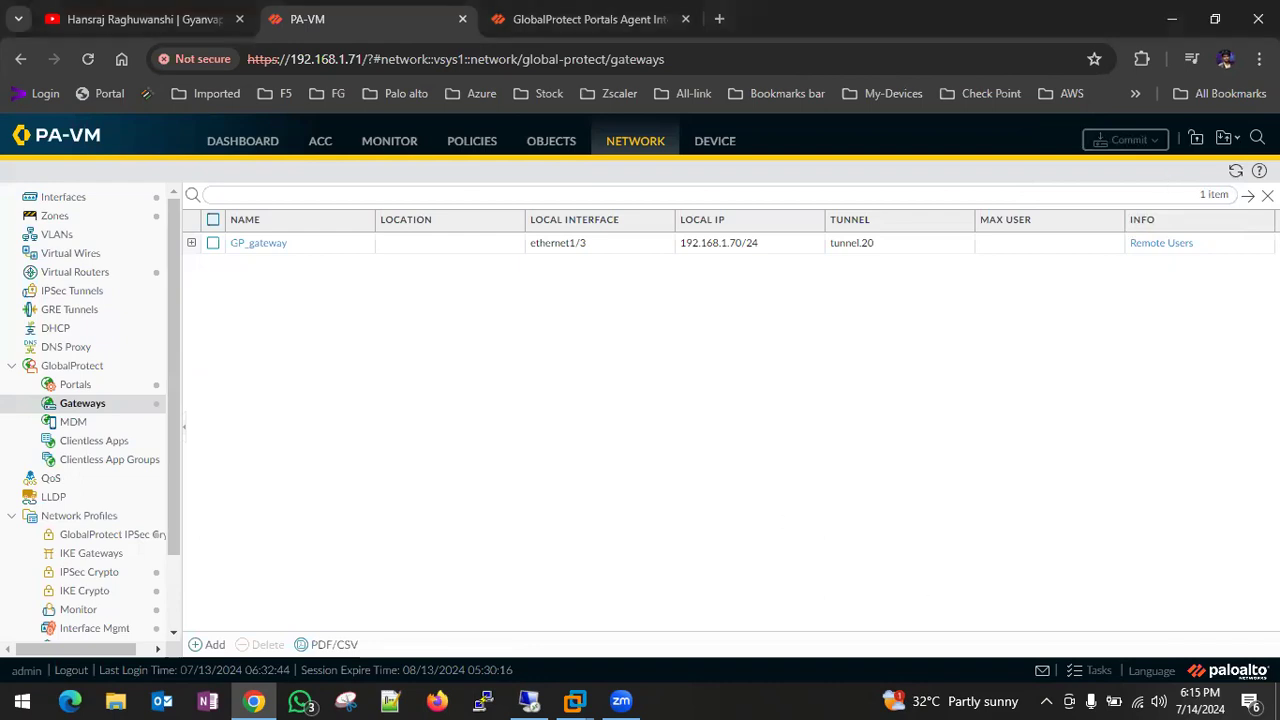
{"action": "left_click", "coordinate": [1172, 18]}
{"action": "mouse_move", "coordinate": [568, 700]}
{"action": "left_click", "coordinate": [587, 527]}
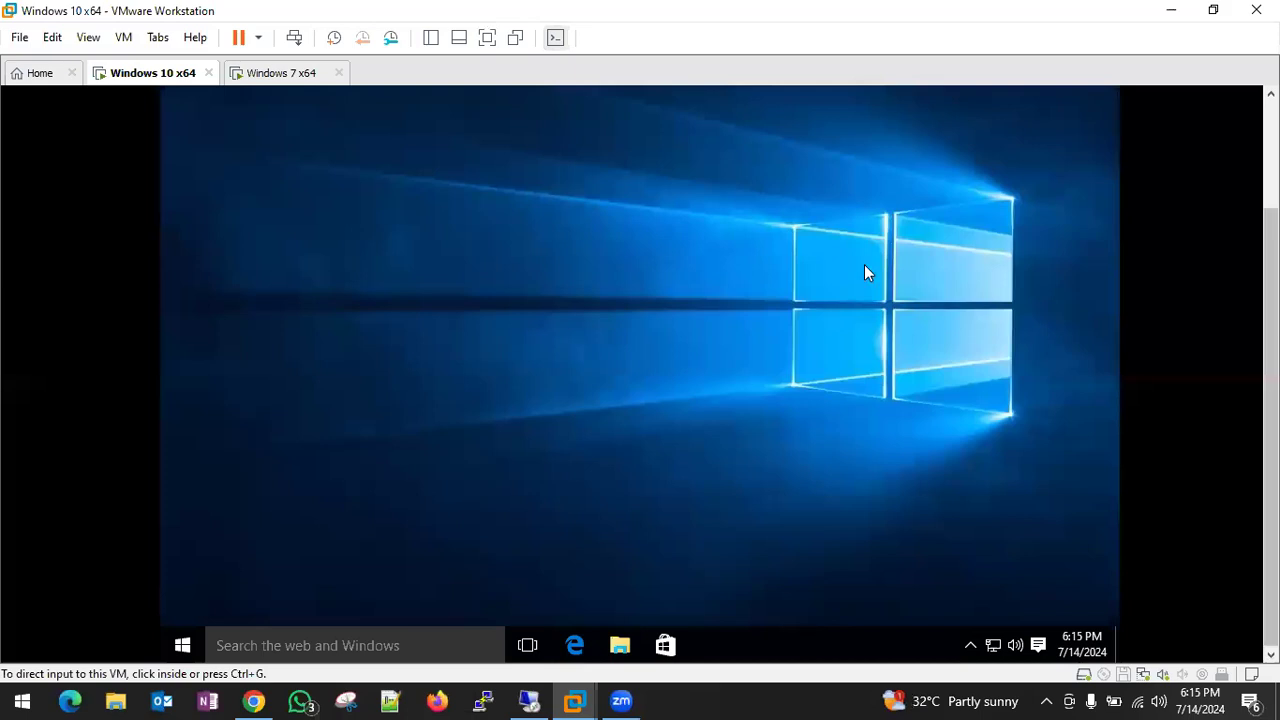
- Launch Edge in the Windows 10 guest and put the VM in full screen
{"action": "left_click", "coordinate": [575, 427]}
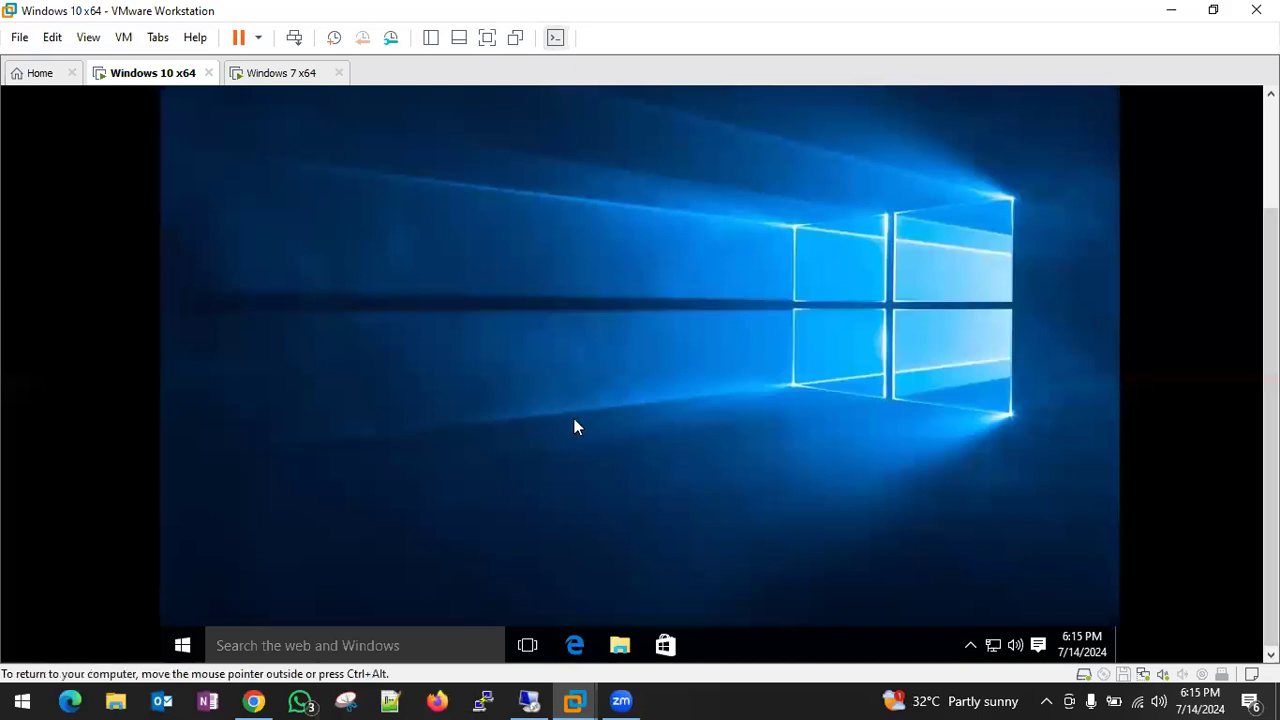
{"action": "left_click", "coordinate": [569, 640]}
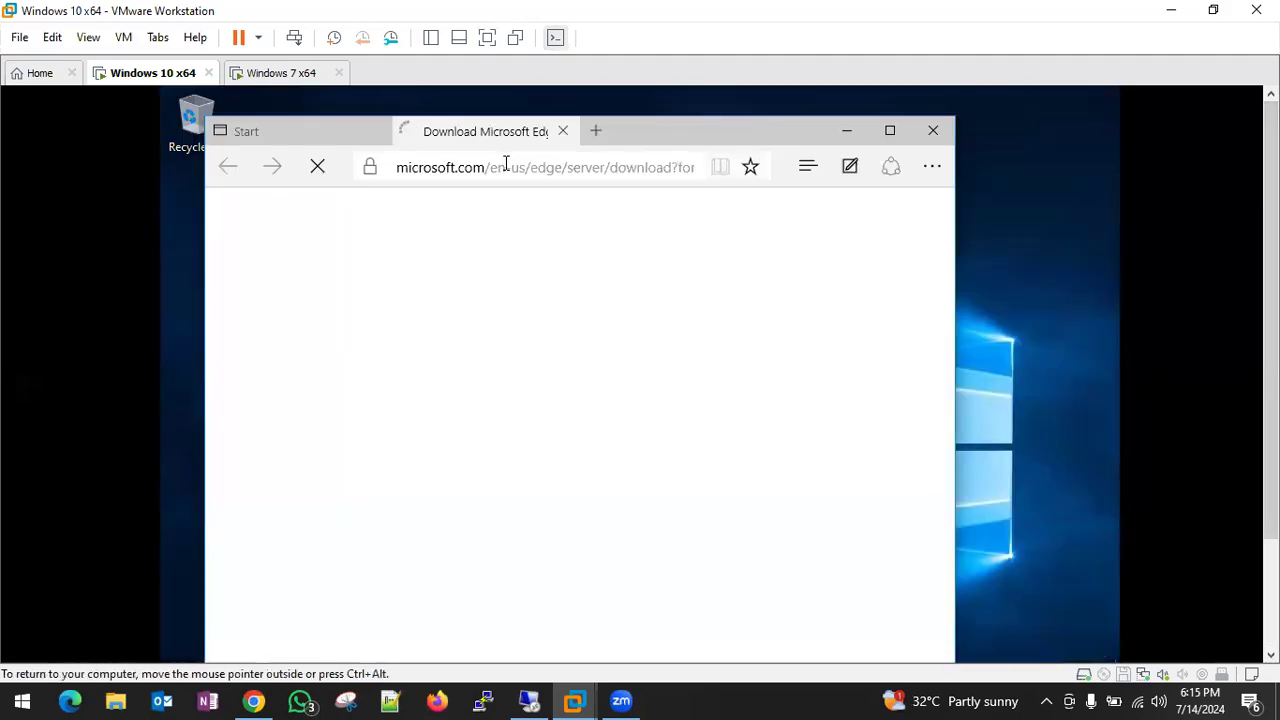
{"action": "scroll", "coordinate": [723, 391], "scroll_direction": "down", "scroll_amount": 3}
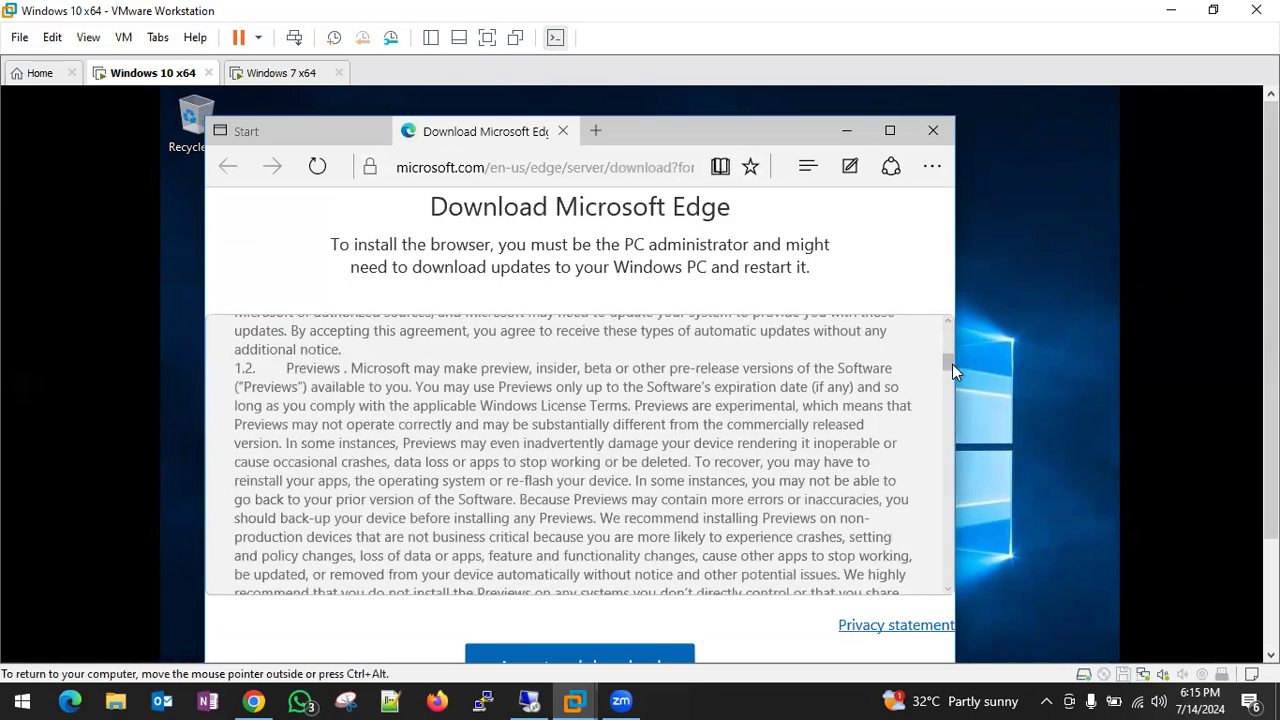
{"action": "scroll", "coordinate": [952, 364], "scroll_direction": "down", "scroll_amount": 3}
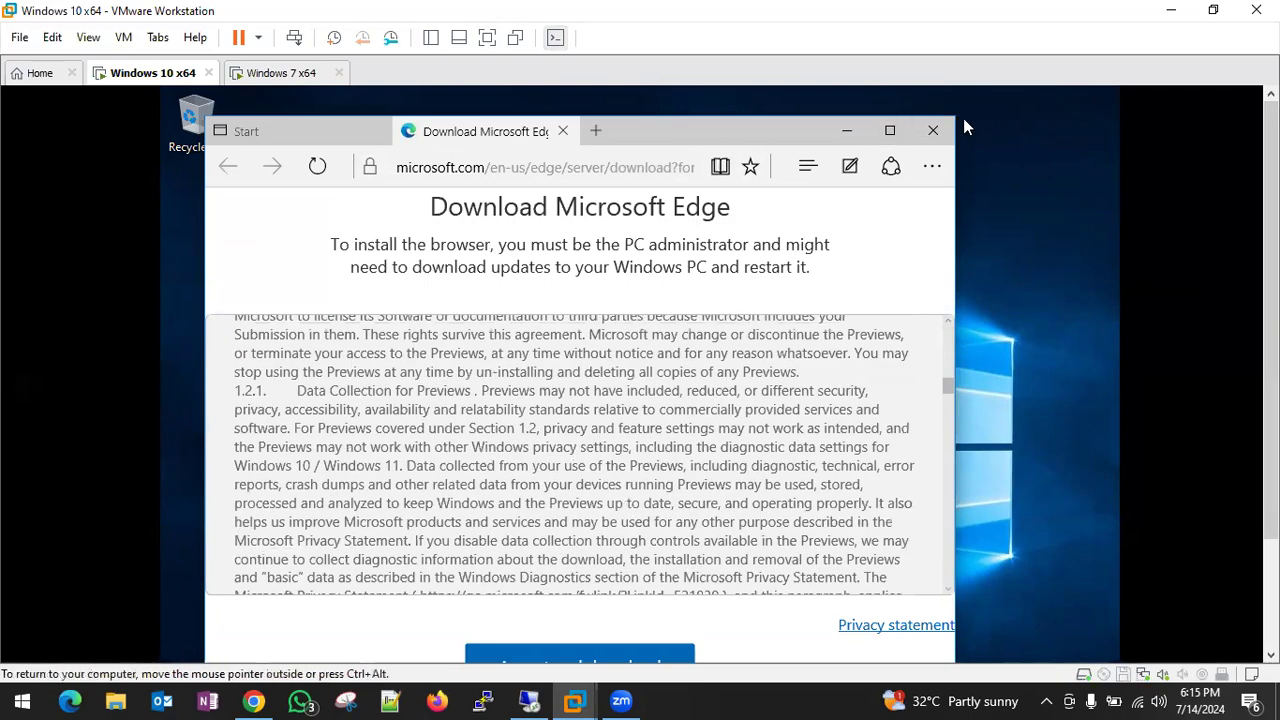
{"action": "left_click", "coordinate": [487, 38]}
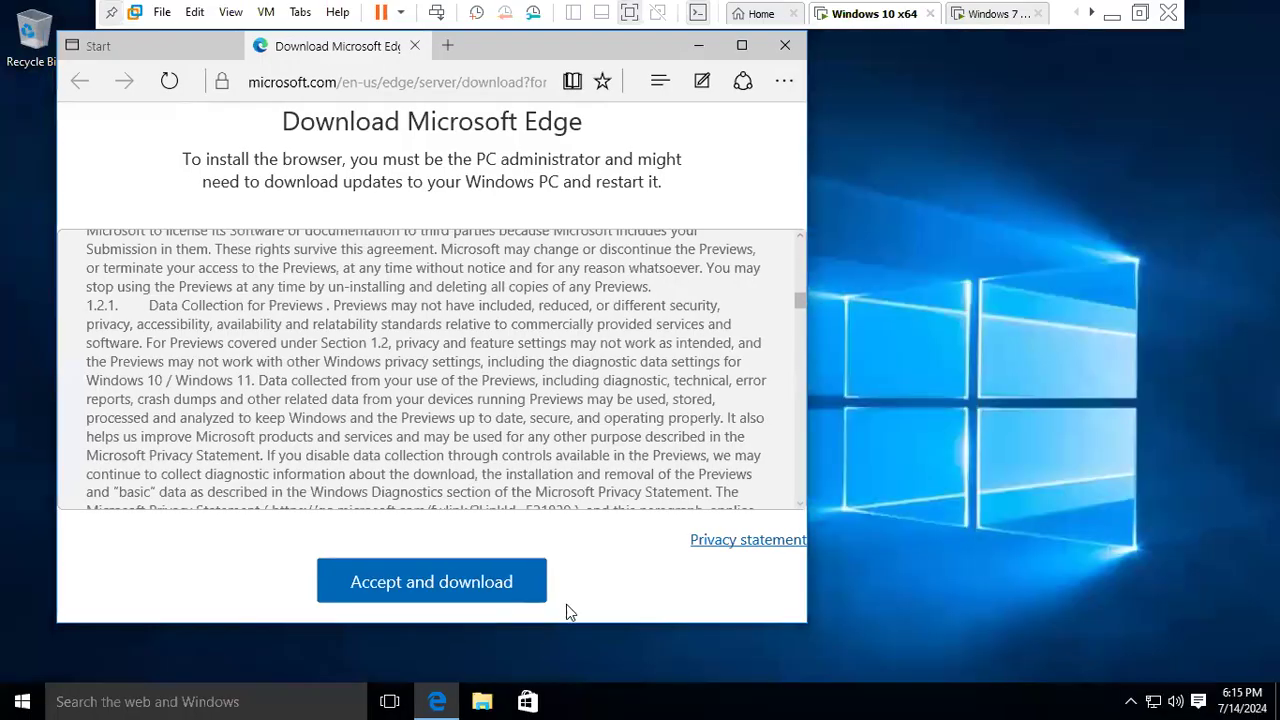
- Accept the terms, download and run the Edge setup with UAC approval, then switch to Windows 7
{"action": "left_click", "coordinate": [518, 590]}
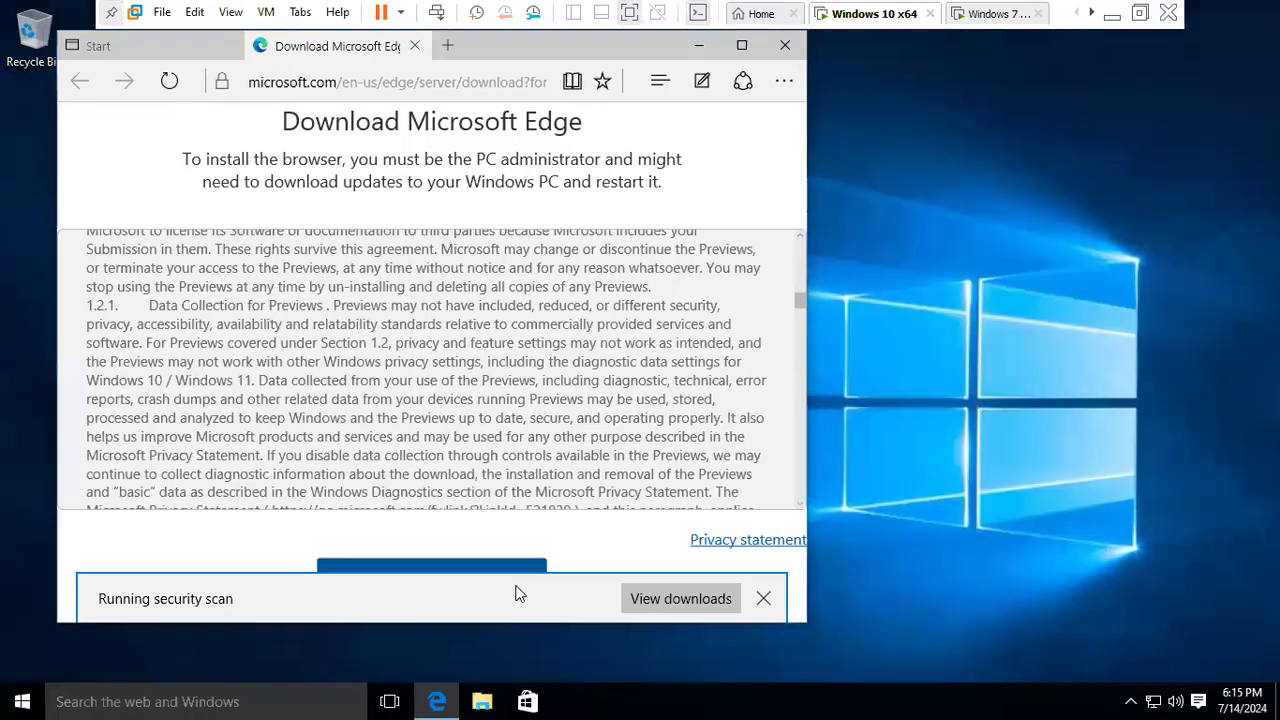
{"action": "left_click", "coordinate": [568, 602]}
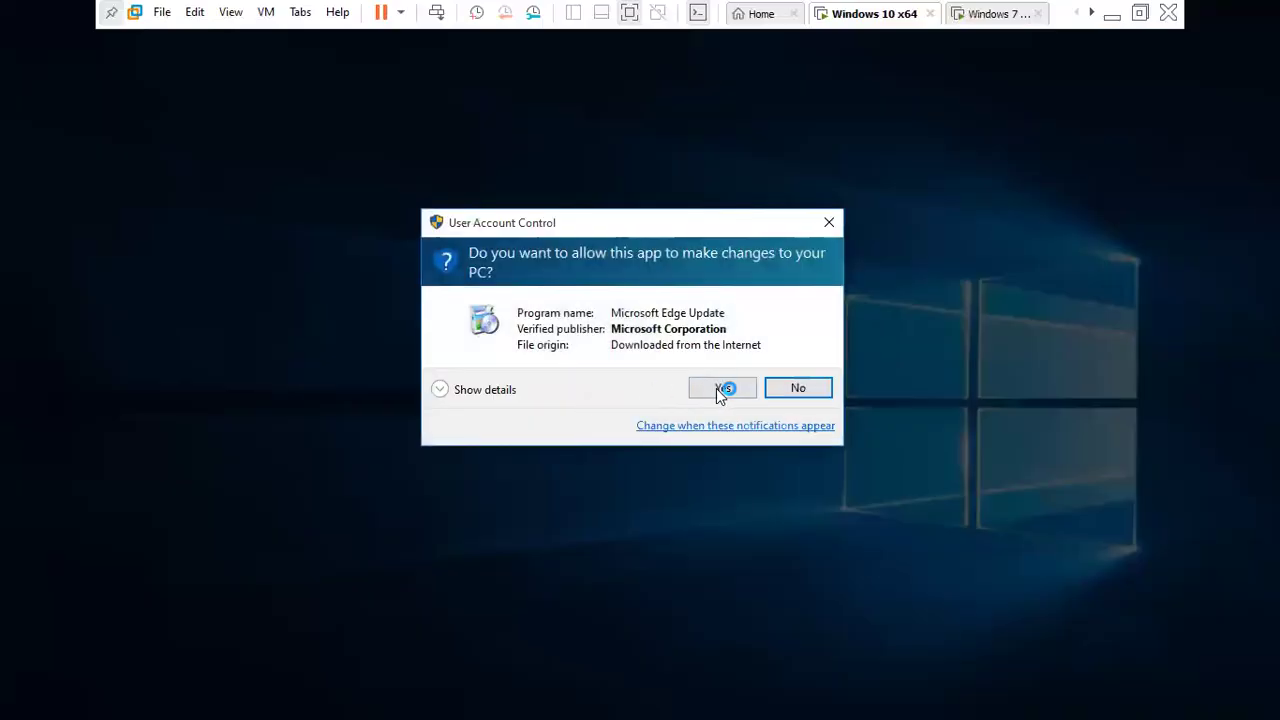
{"action": "left_click", "coordinate": [716, 388]}
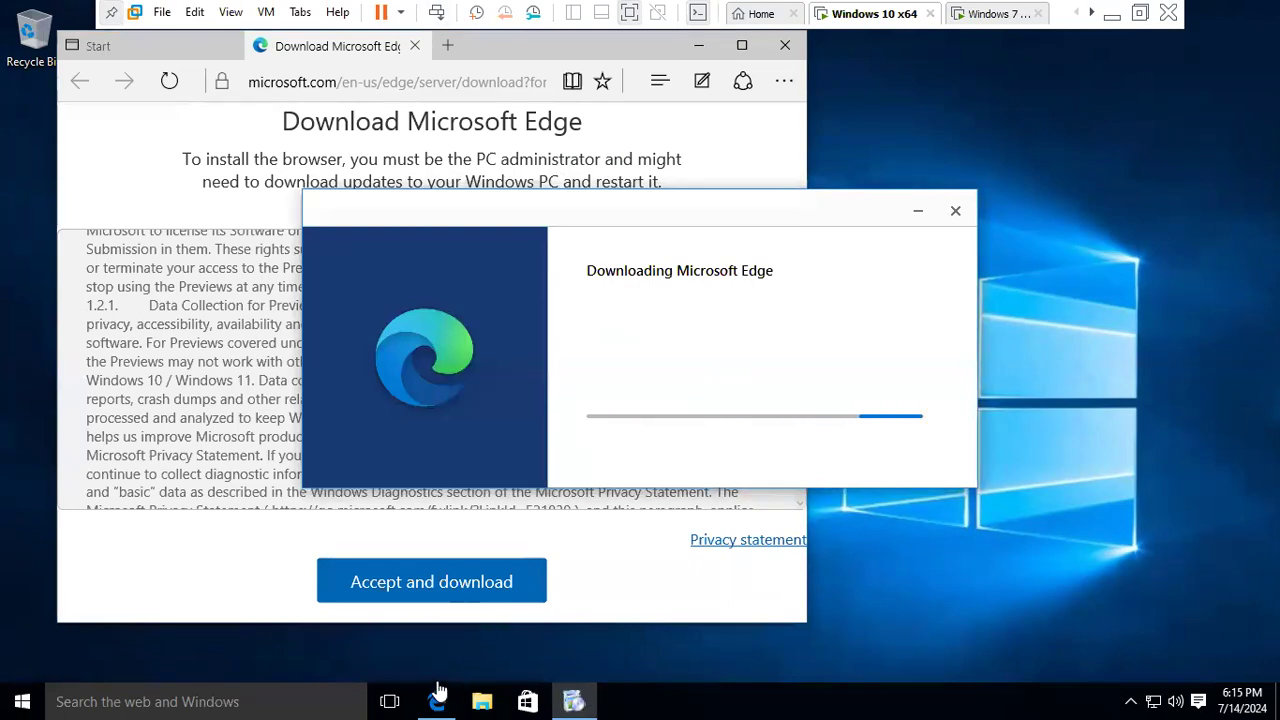
{"action": "left_click", "coordinate": [976, 15]}
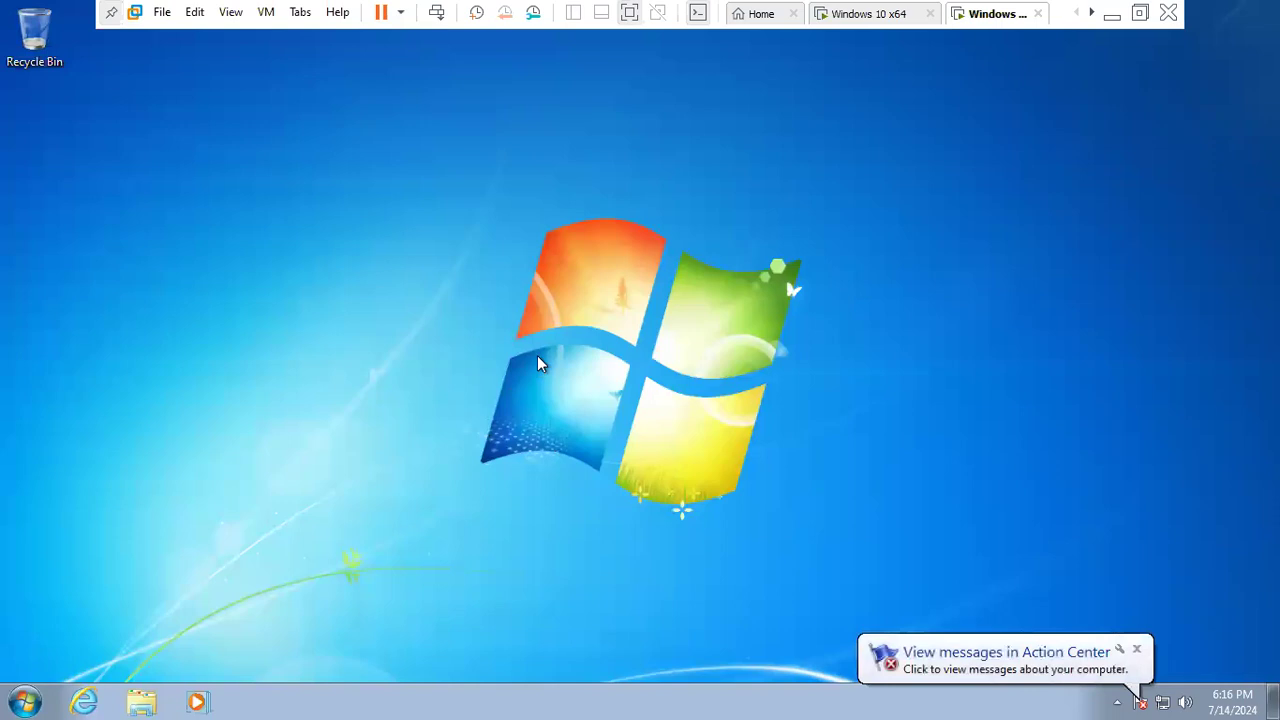
- Open Internet Explorer 11 on Windows 7, type google, and choose Ask me later for setup
{"action": "left_click", "coordinate": [84, 690]}
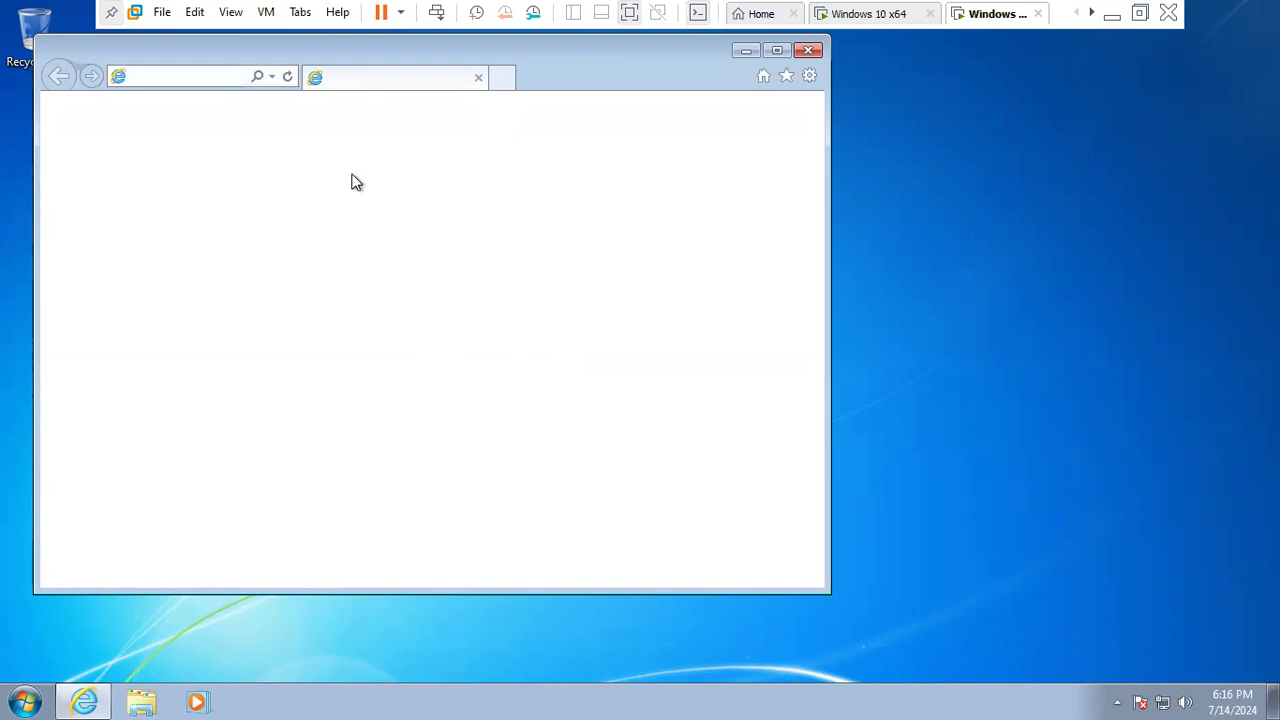
{"action": "type", "text": "googlehttp://go.micros"}
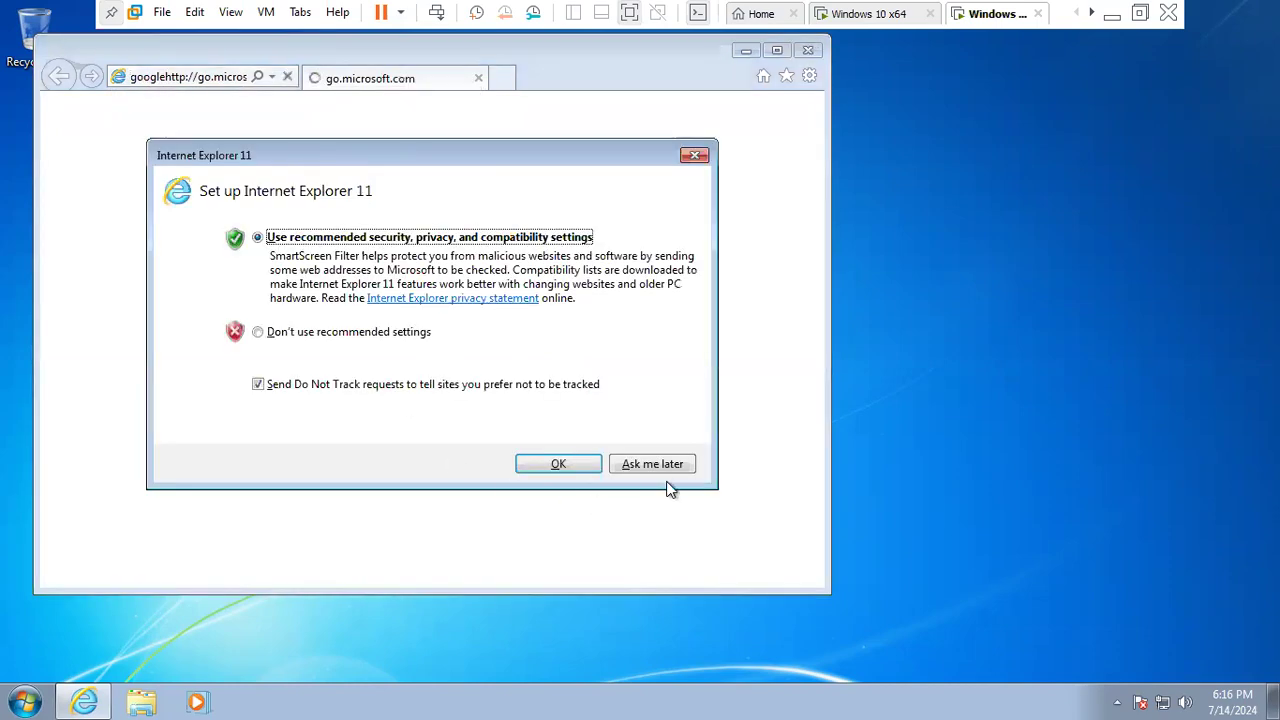
{"action": "left_click", "coordinate": [629, 466]}
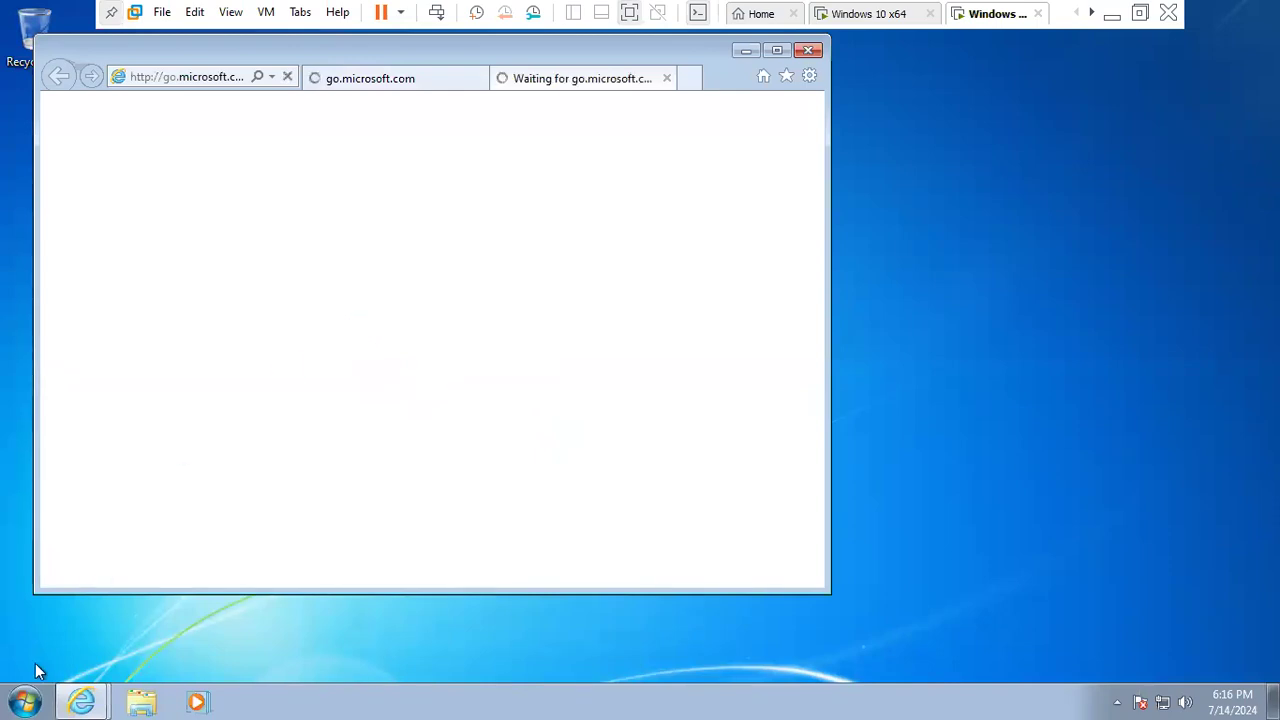
{"action": "left_click", "coordinate": [24, 700]}
- Run ipconfig in cmd to confirm IPv4 192.168.1.19 and gateway 192.168.1.1, then minimise it
{"action": "type", "text": "cmd"}
{"action": "key", "text": "Return"}
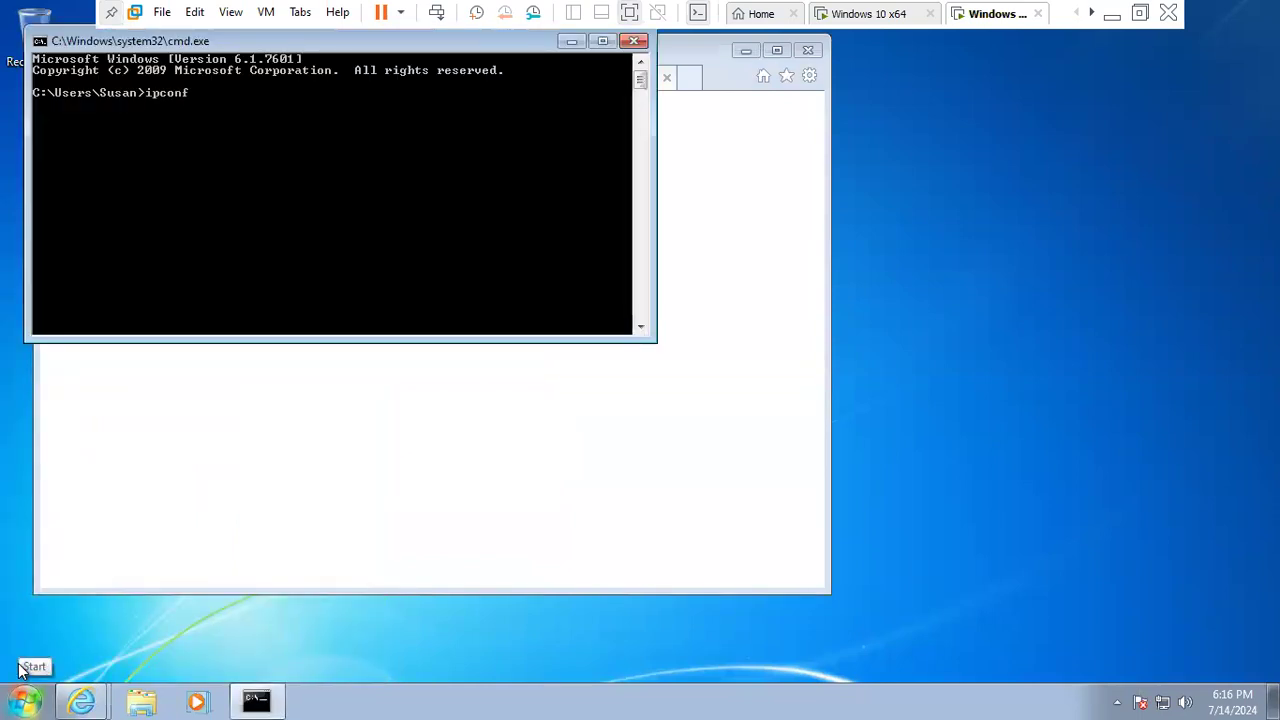
{"action": "type", "text": "ipconfig"}
{"action": "key", "text": "Return"}
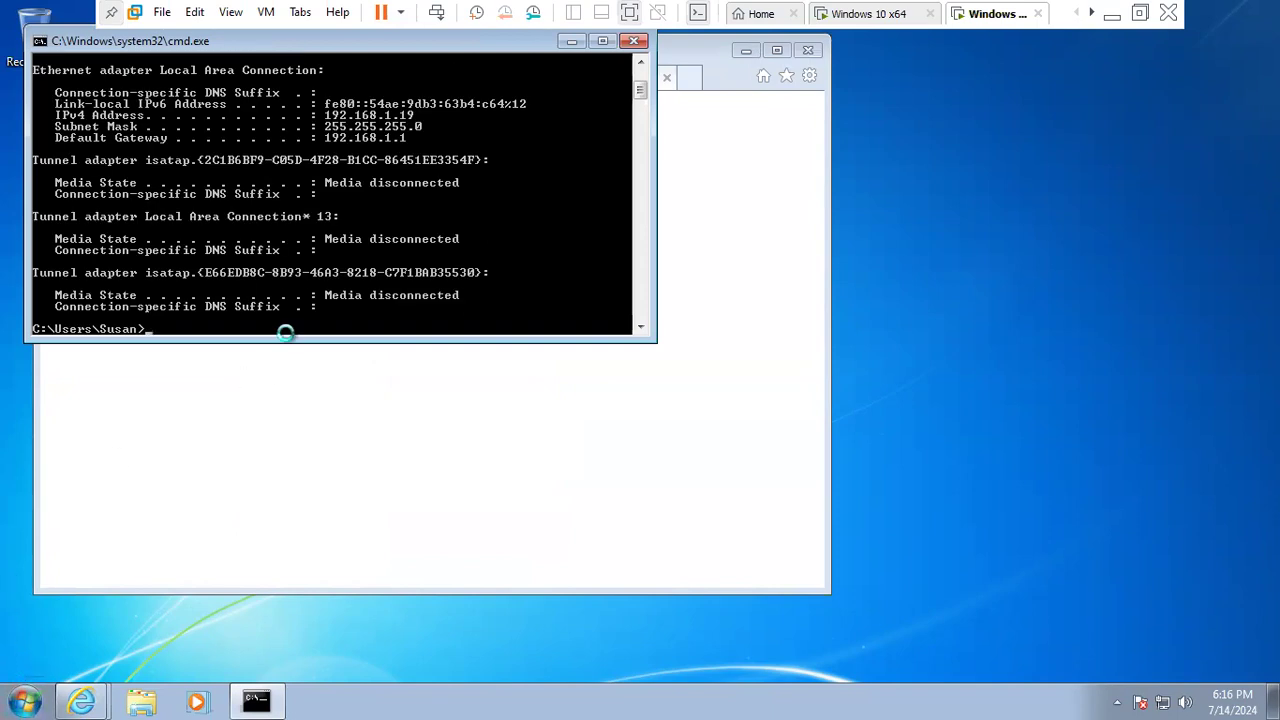
{"action": "left_click", "coordinate": [571, 41]}
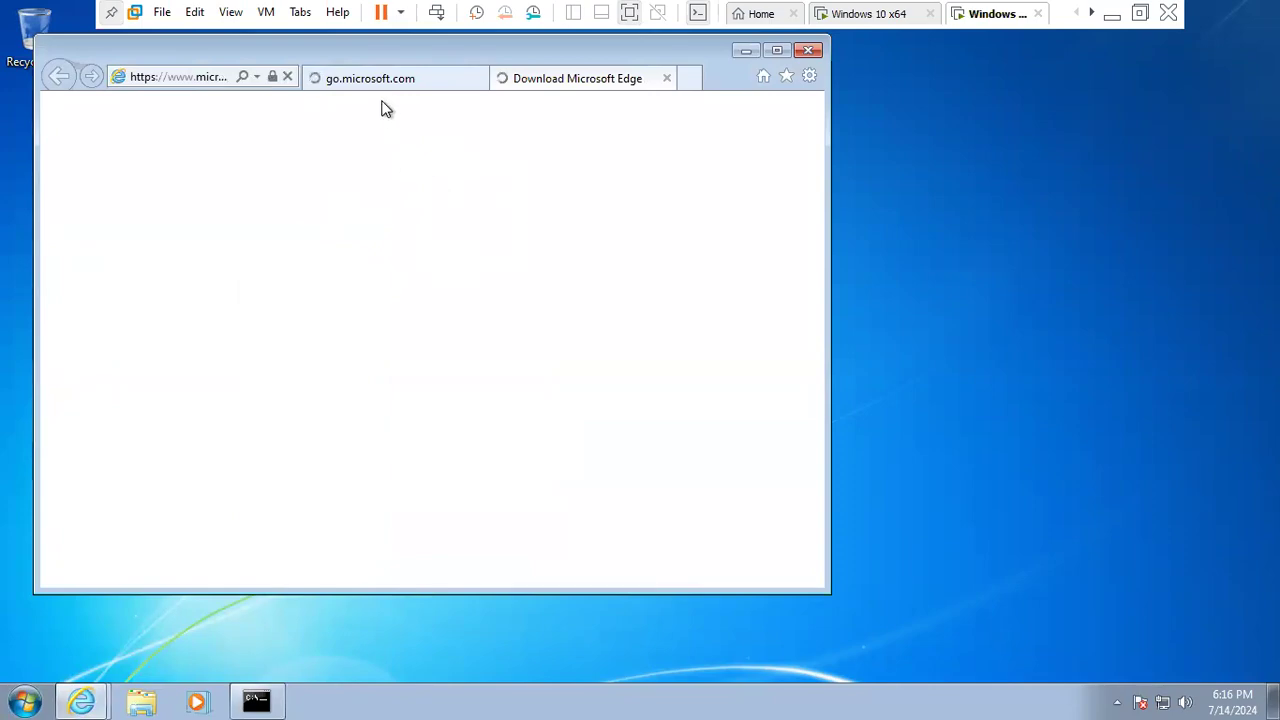
- Search Bing for 'google' from Internet Explorer's address bar, then exit VMware full screen
{"action": "scroll", "coordinate": [512, 340], "scroll_direction": "down", "scroll_amount": 5}
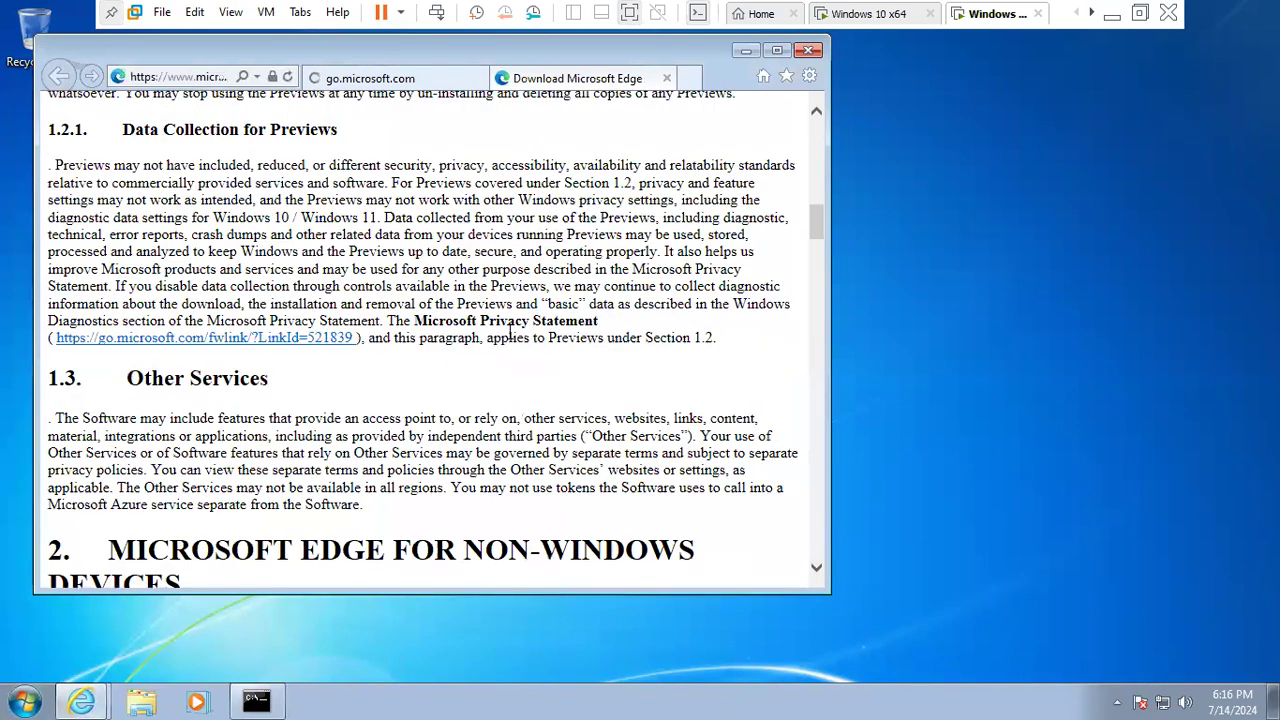
{"action": "scroll", "coordinate": [512, 336], "scroll_direction": "down", "scroll_amount": 15}
{"action": "scroll", "coordinate": [468, 158], "scroll_direction": "down", "scroll_amount": 2}
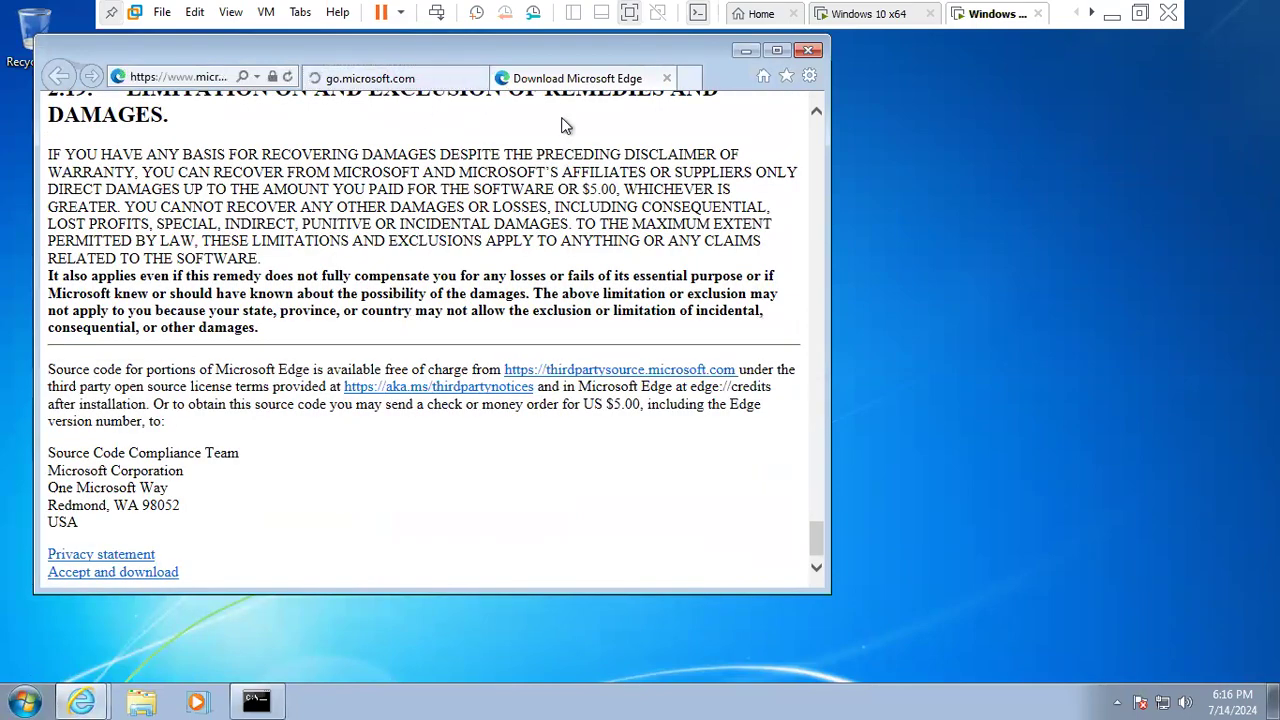
{"action": "scroll", "coordinate": [301, 226], "scroll_direction": "up", "scroll_amount": 5}
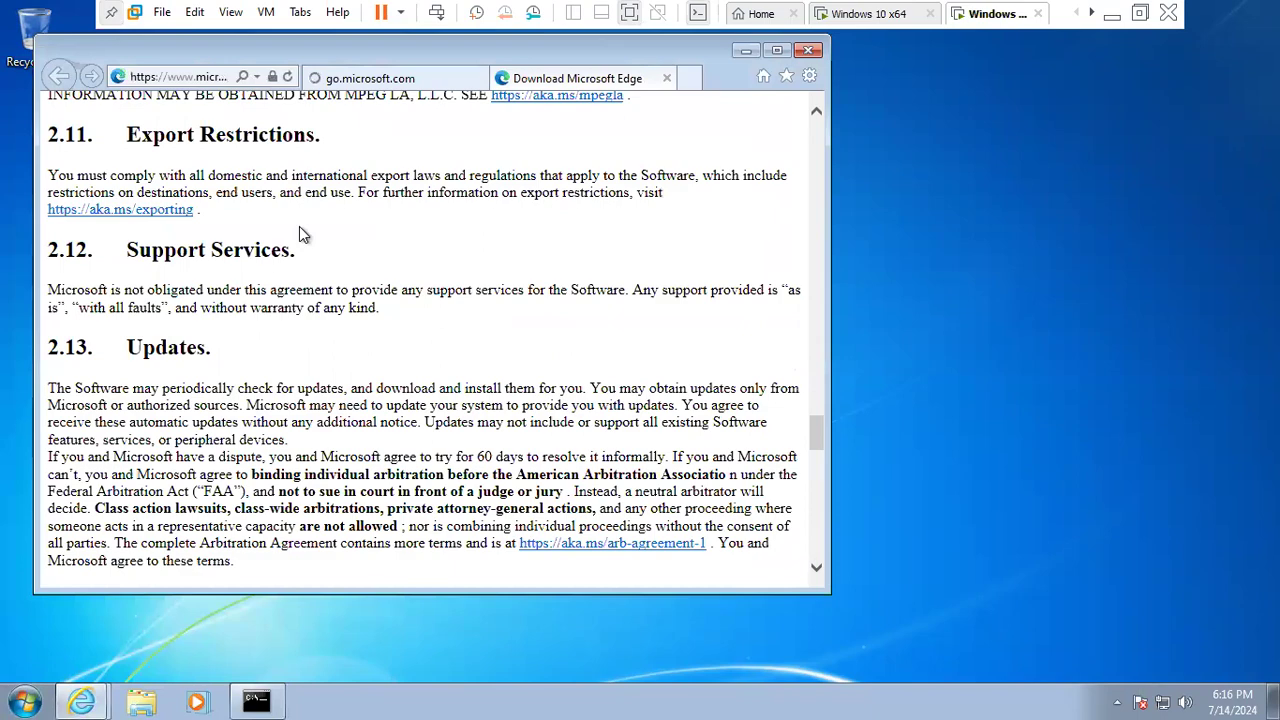
{"action": "scroll", "coordinate": [301, 226], "scroll_direction": "up", "scroll_amount": 15}
{"action": "scroll", "coordinate": [224, 79], "scroll_direction": "up", "scroll_amount": 8}
{"action": "left_click", "coordinate": [212, 79]}
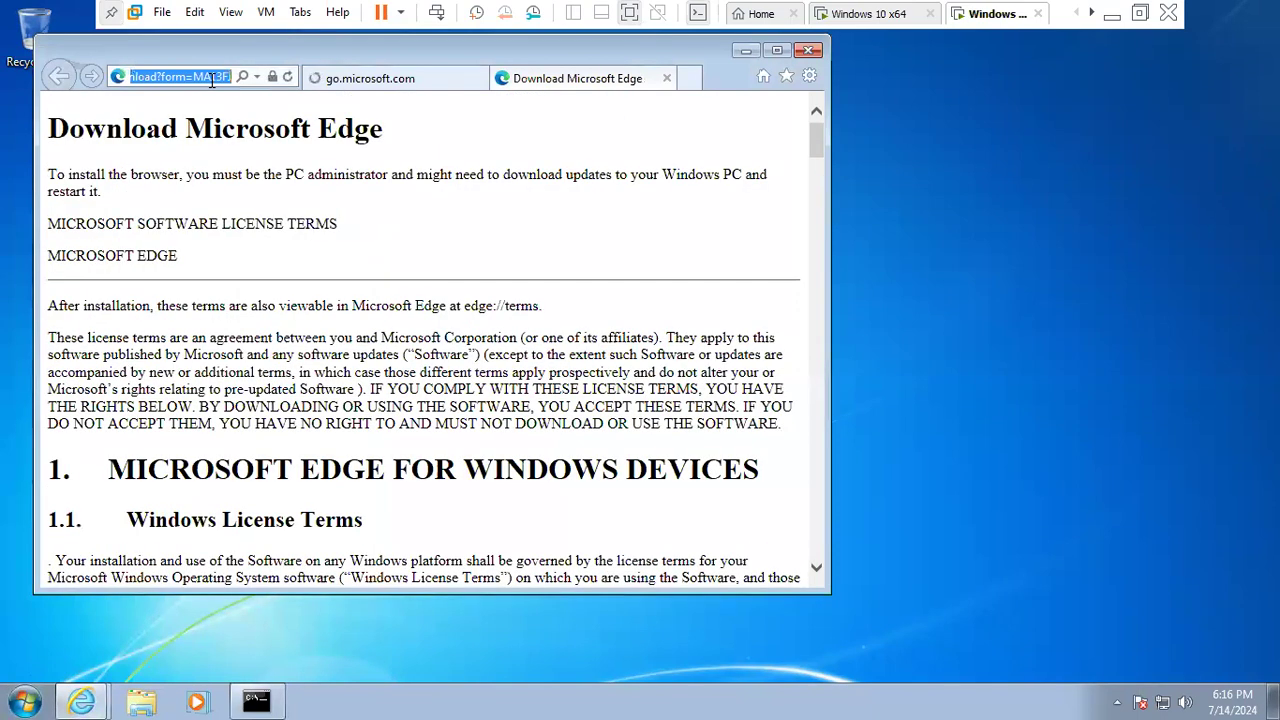
{"action": "type", "text": "goo"}
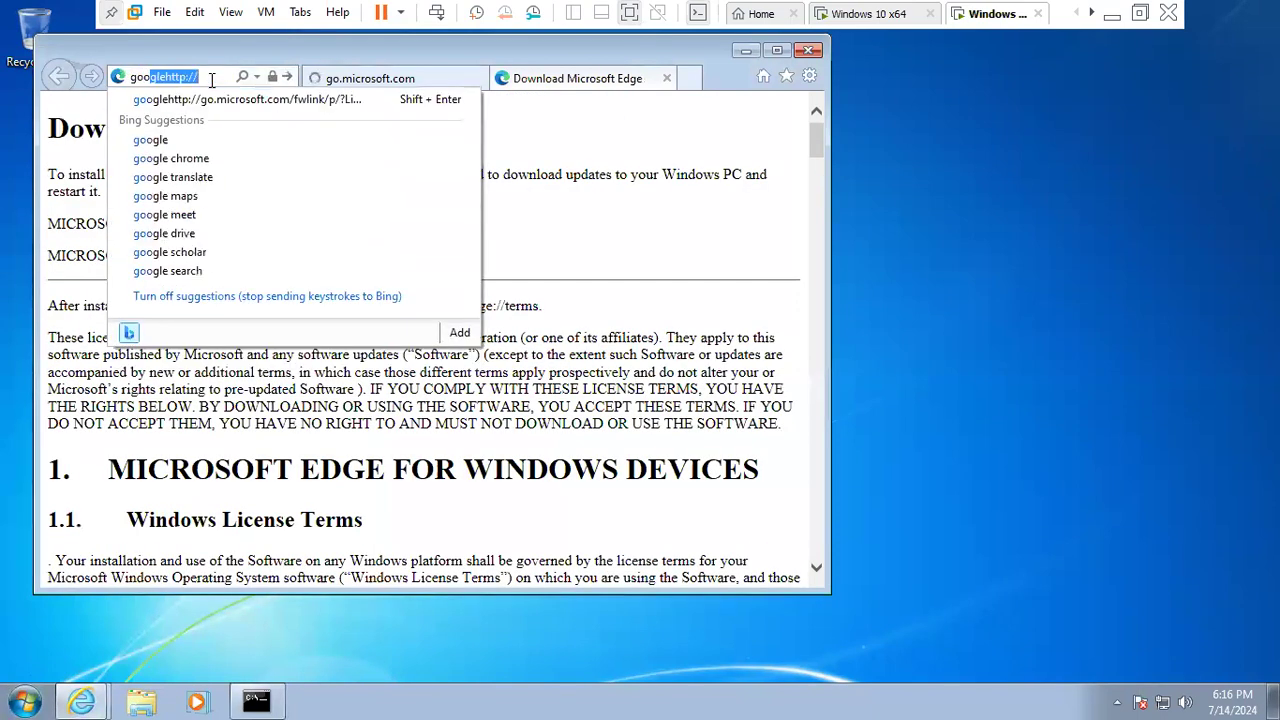
{"action": "left_click", "coordinate": [163, 140]}
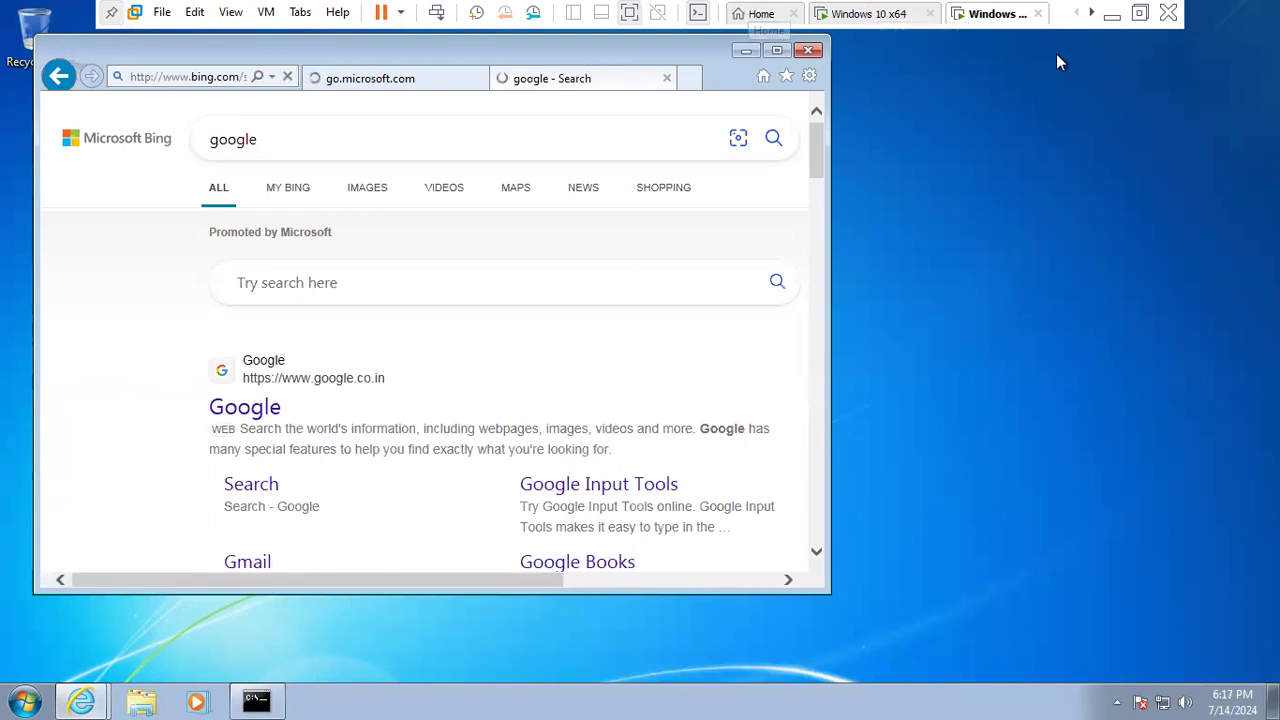
{"action": "left_click", "coordinate": [1140, 14]}
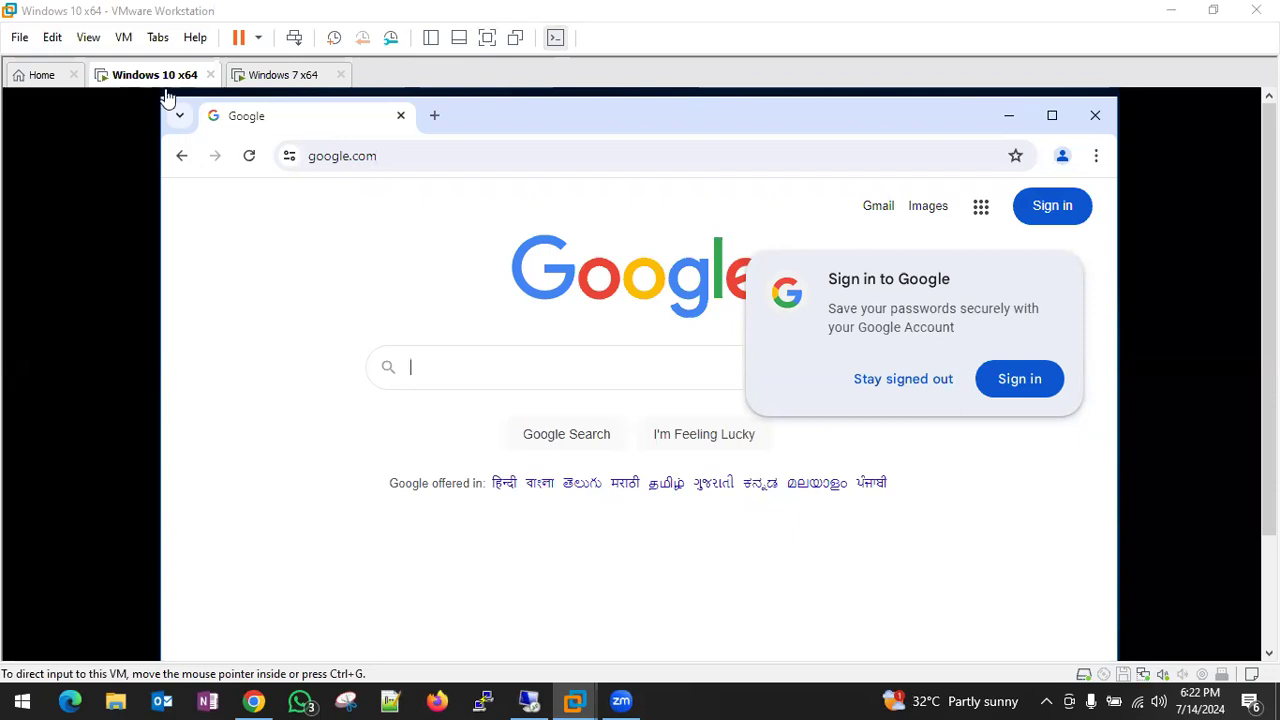
- Switch to the Windows 7 VM and open a new Chrome tab ready for an address
{"action": "left_click", "coordinate": [266, 78]}
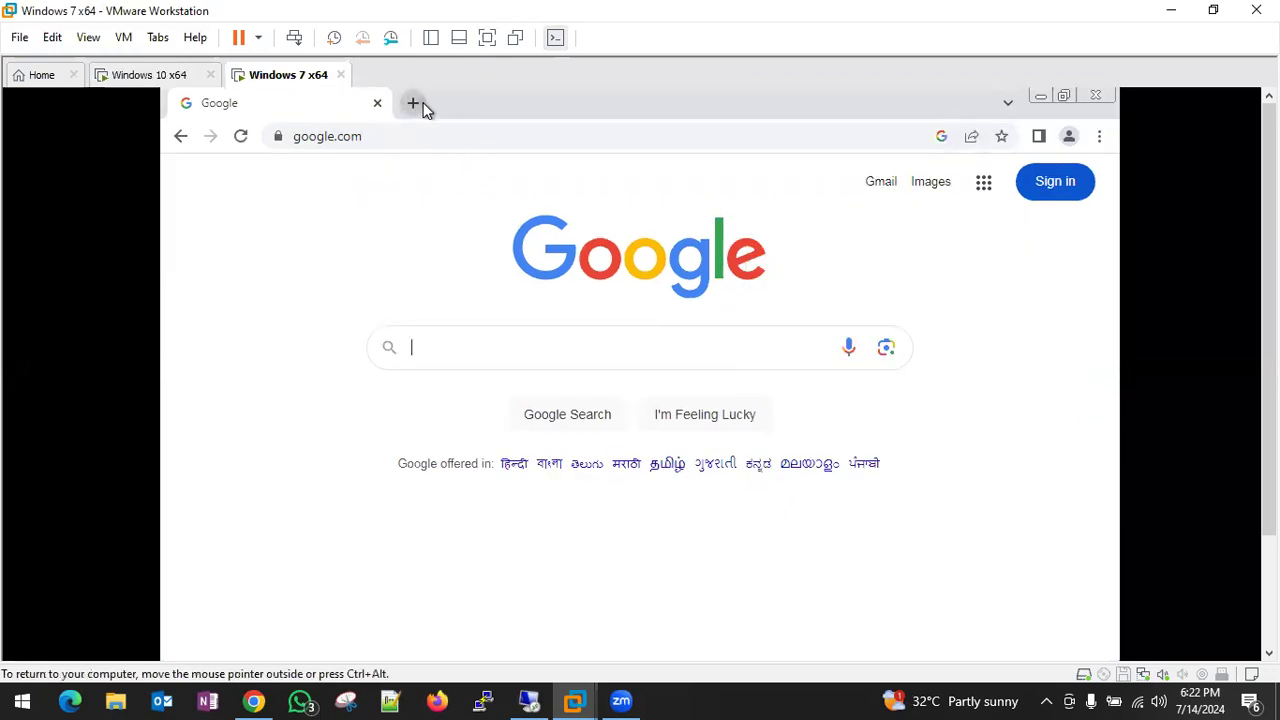
{"action": "left_click", "coordinate": [415, 105]}
{"action": "left_click", "coordinate": [376, 138]}
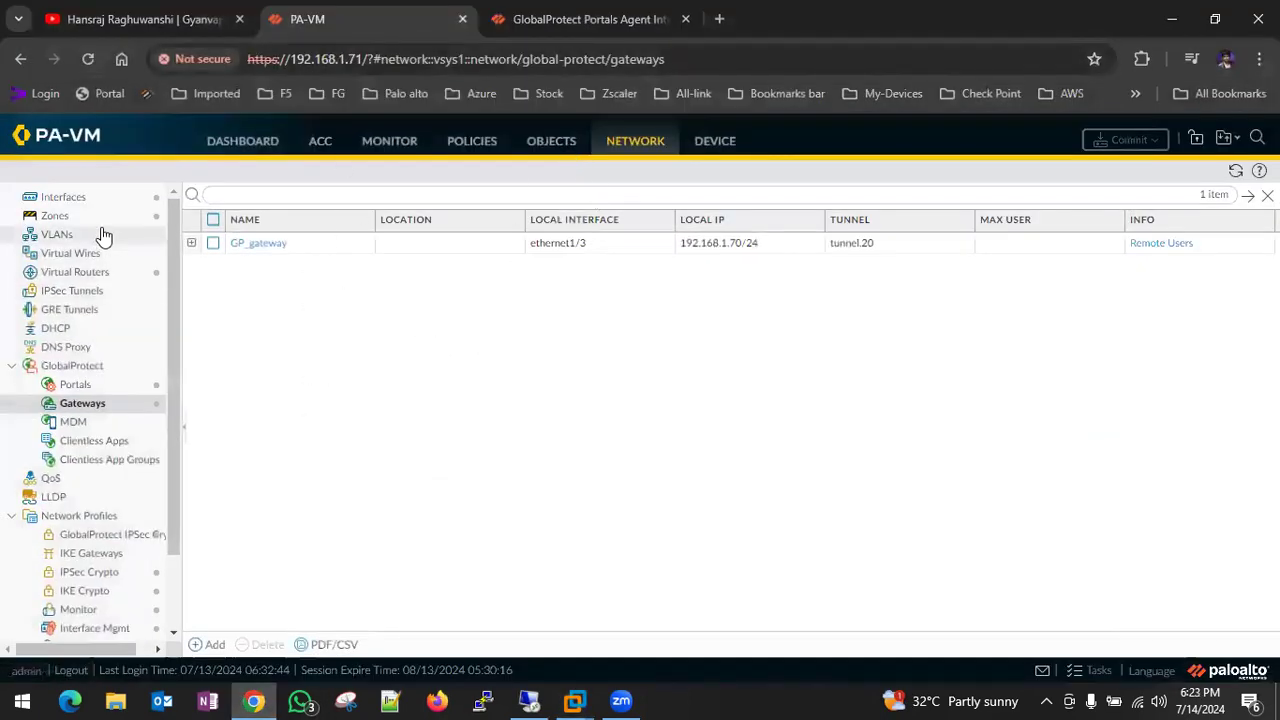
- Show Network > Interfaces, where ethernet1/3 is 192.168.1.70/24 in the WAN zone
{"action": "left_click", "coordinate": [84, 202]}
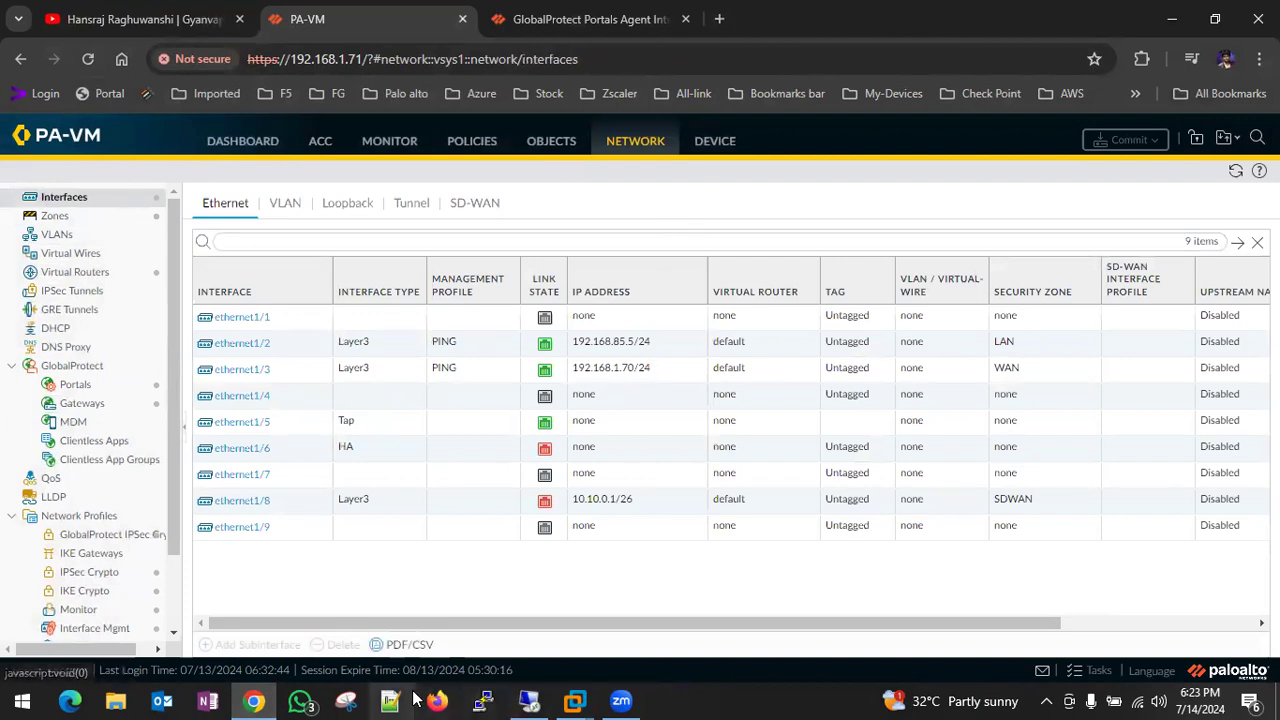
{"action": "mouse_move", "coordinate": [268, 697]}
{"action": "mouse_move", "coordinate": [575, 700]}
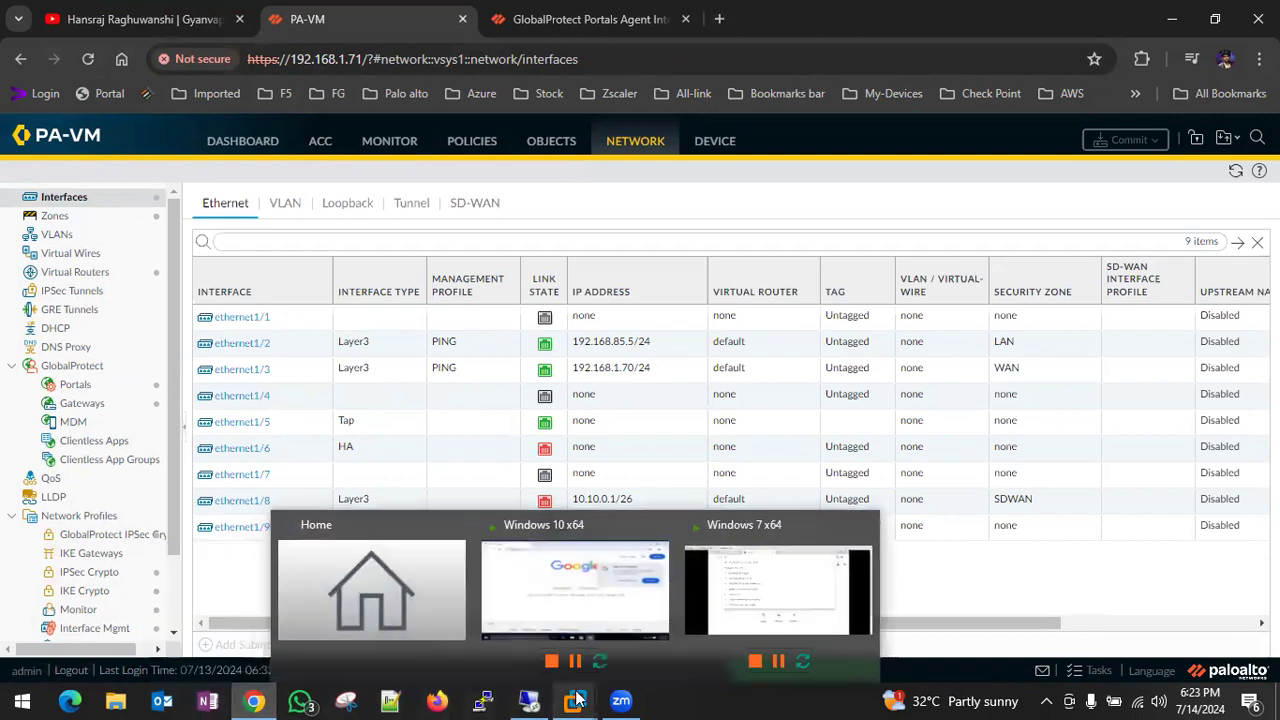
{"action": "left_click", "coordinate": [762, 524]}
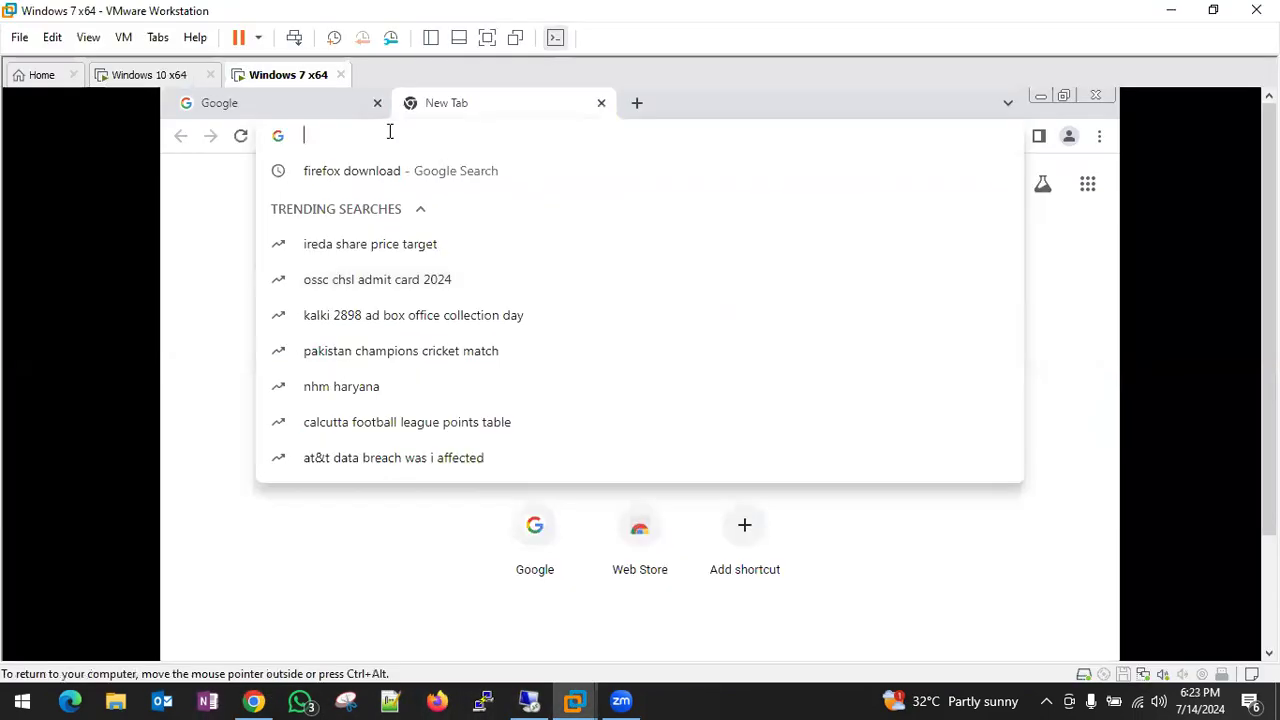
{"action": "type", "text": "https"}
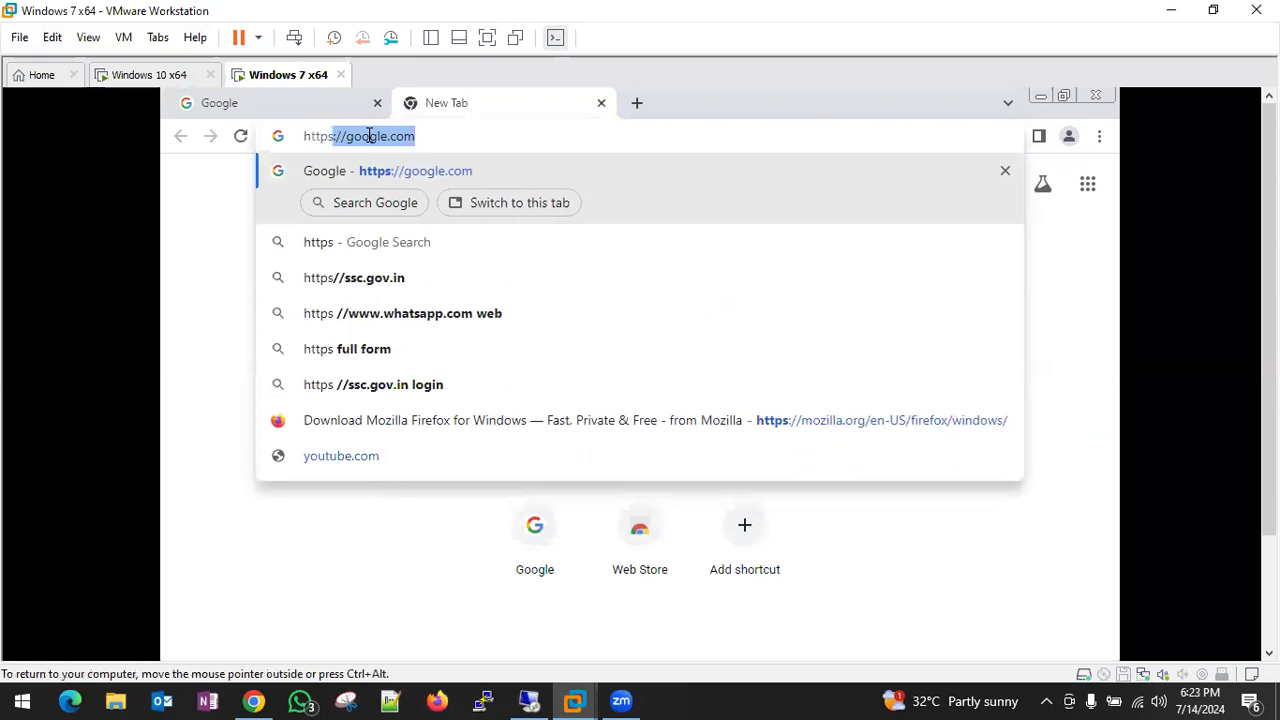
{"action": "type", "text": "://192.16"}
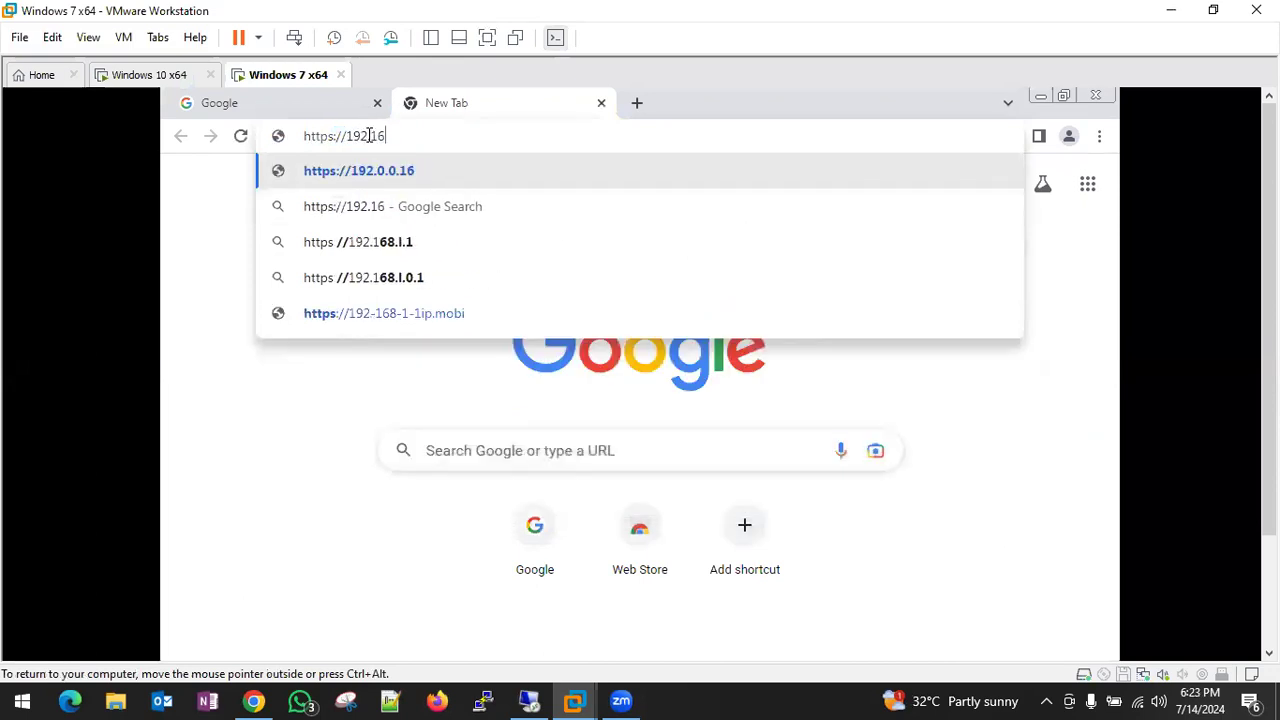
{"action": "type", "text": "8.1.70"}
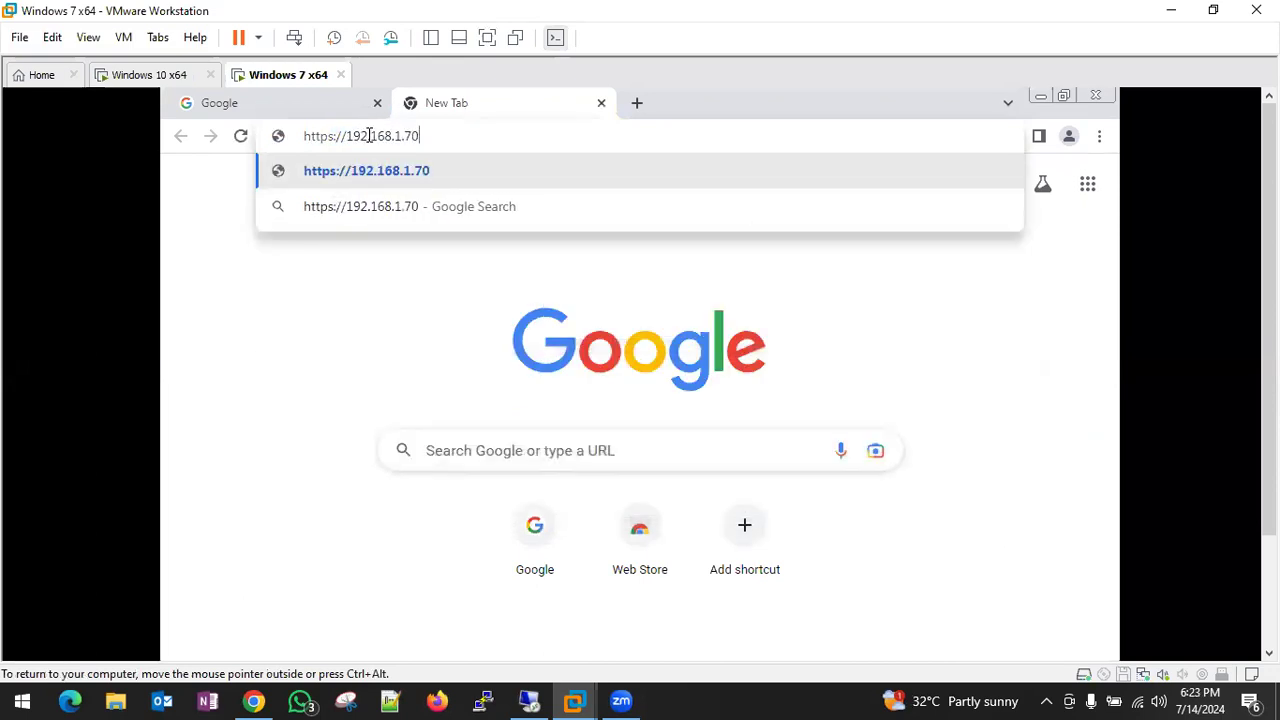
{"action": "key", "text": "Return"}
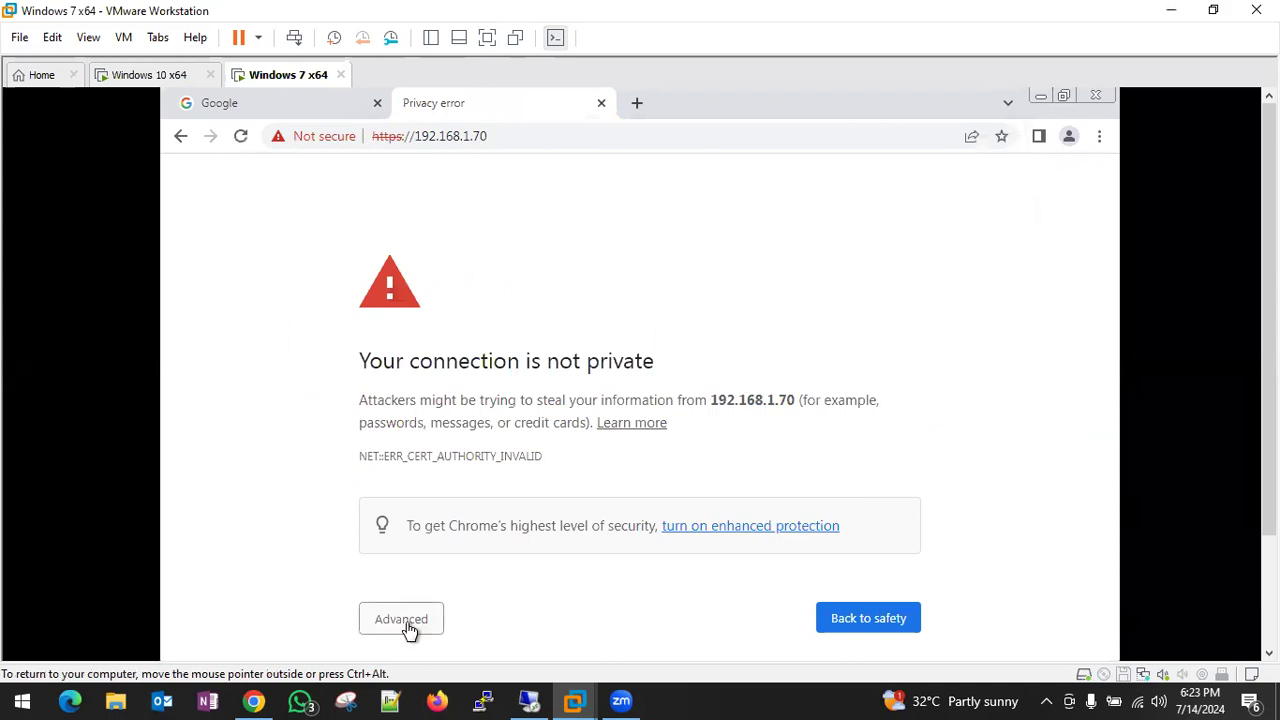
{"action": "left_click", "coordinate": [401, 619]}
{"action": "scroll", "coordinate": [626, 391], "scroll_direction": "down", "scroll_amount": 1}
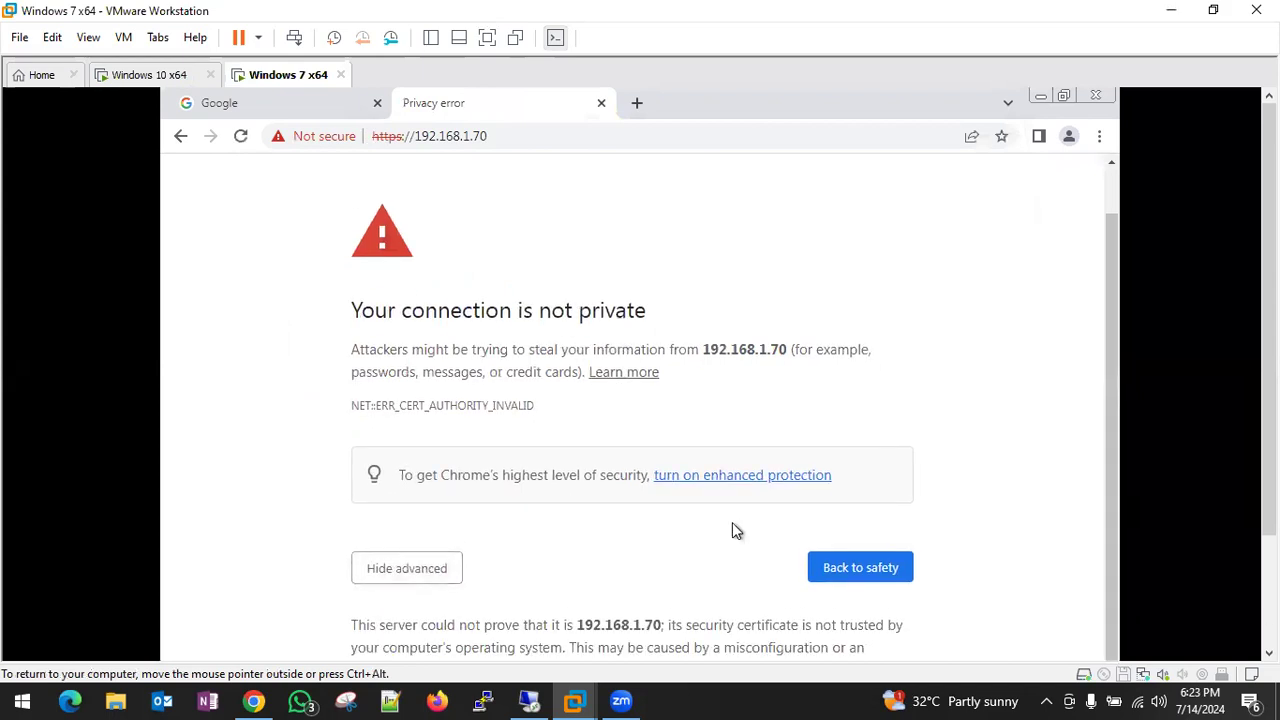
{"action": "left_click", "coordinate": [488, 38]}
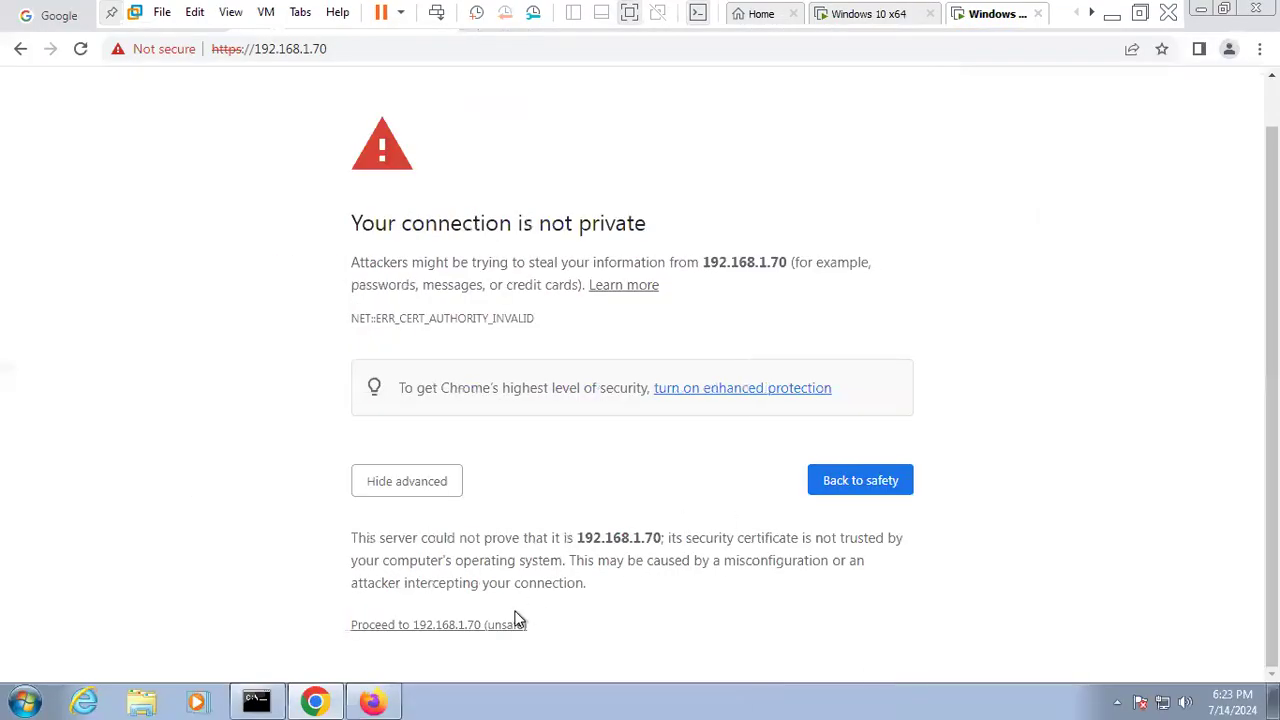
{"action": "left_click", "coordinate": [466, 624]}
- Log in to the GlobalProtect Portal with the user's credentials and download the Windows 64 bit agent
{"action": "left_click", "coordinate": [526, 420]}
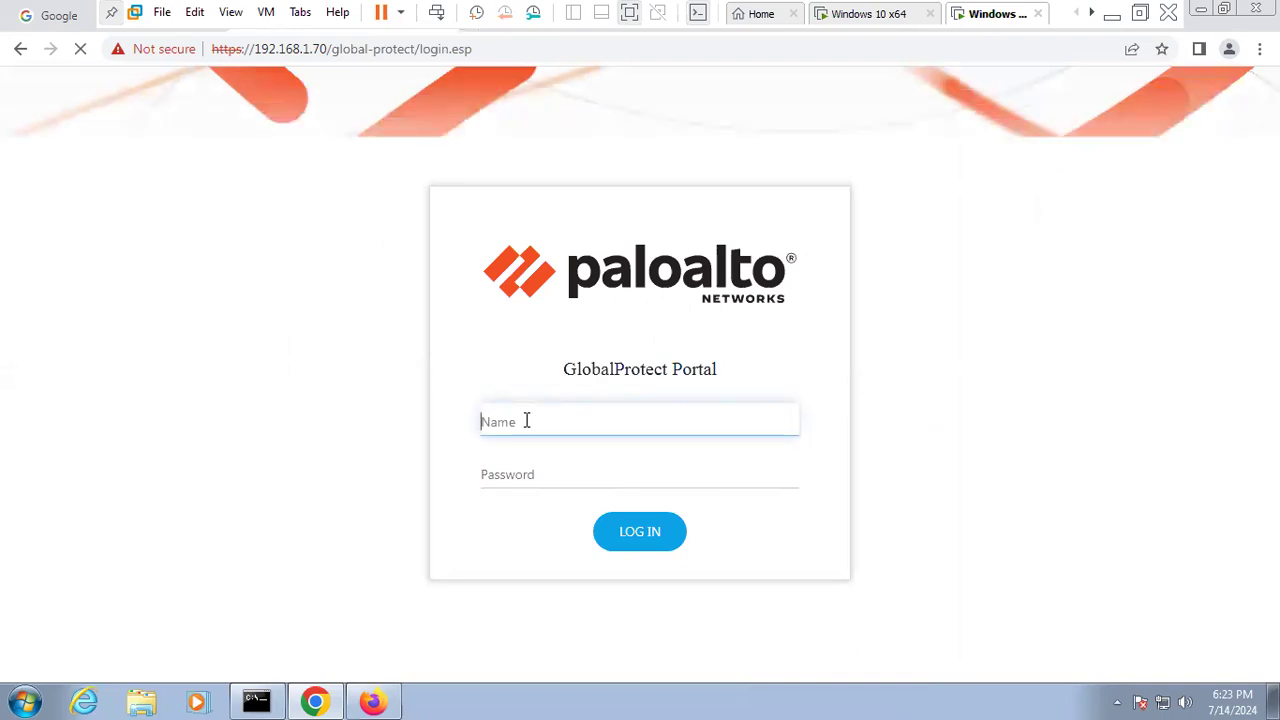
{"action": "type", "text": "sachin"}
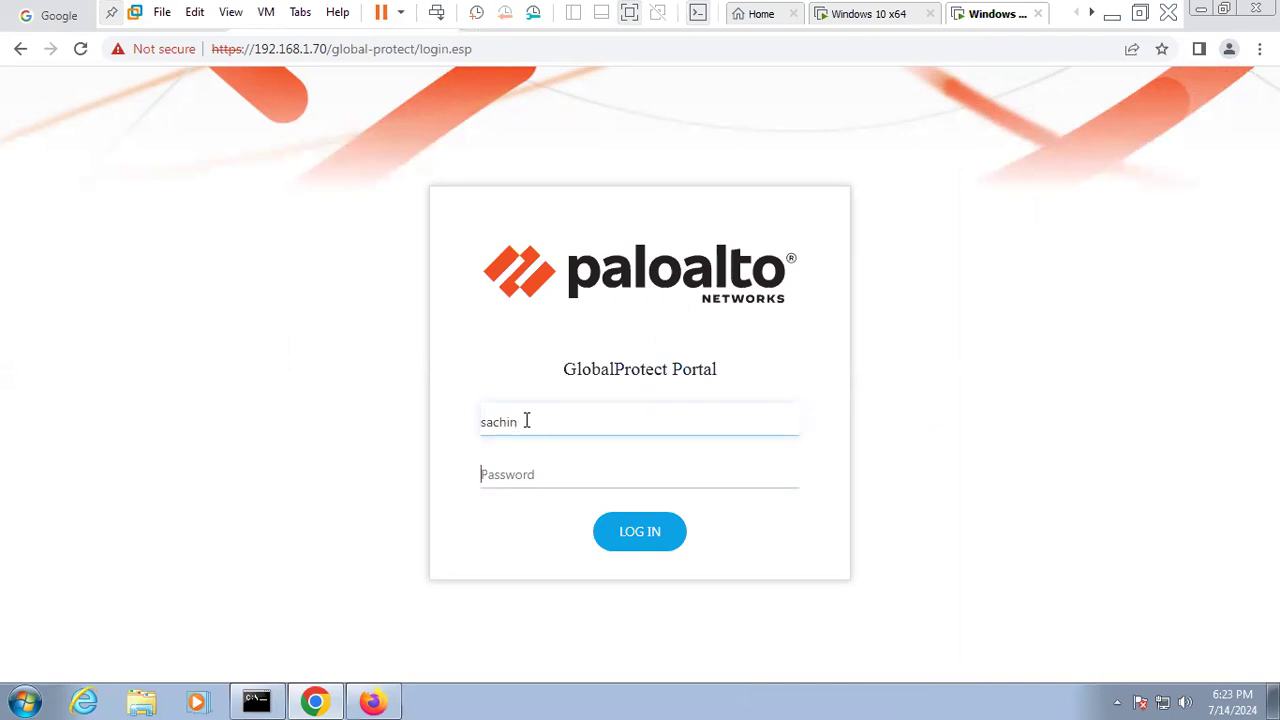
{"action": "type", "text": "••"}
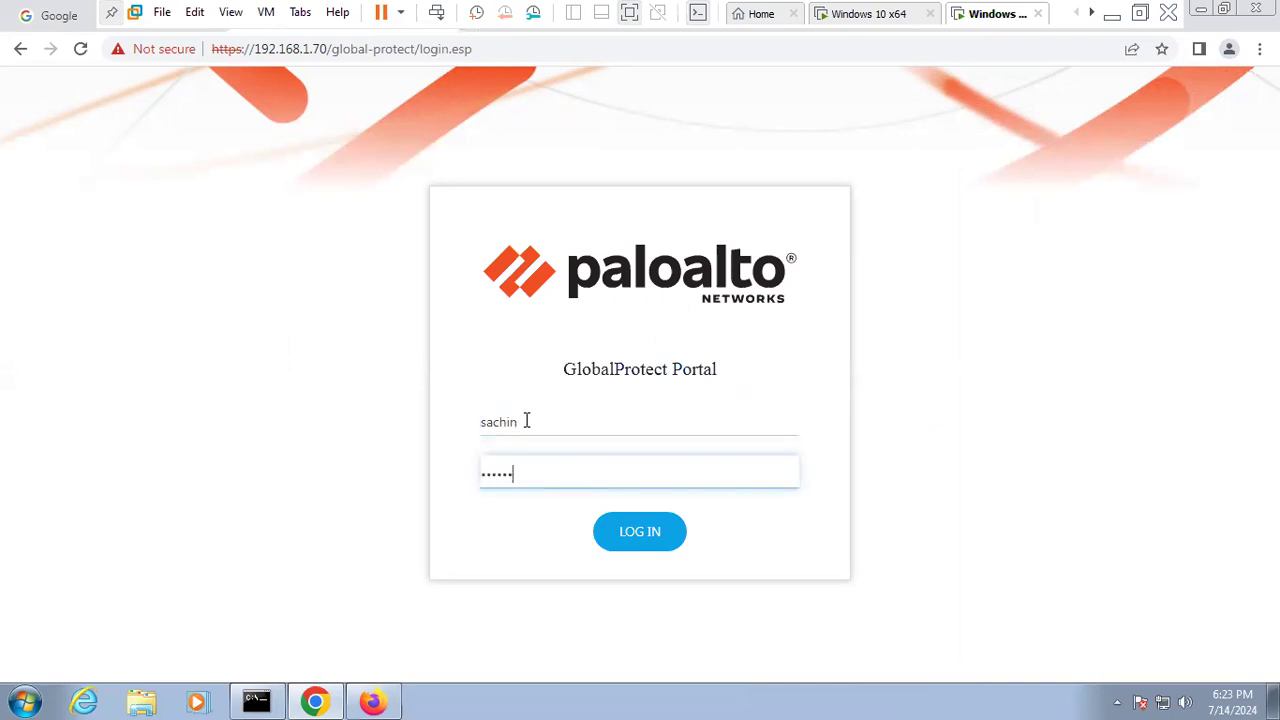
{"action": "left_click", "coordinate": [651, 537]}
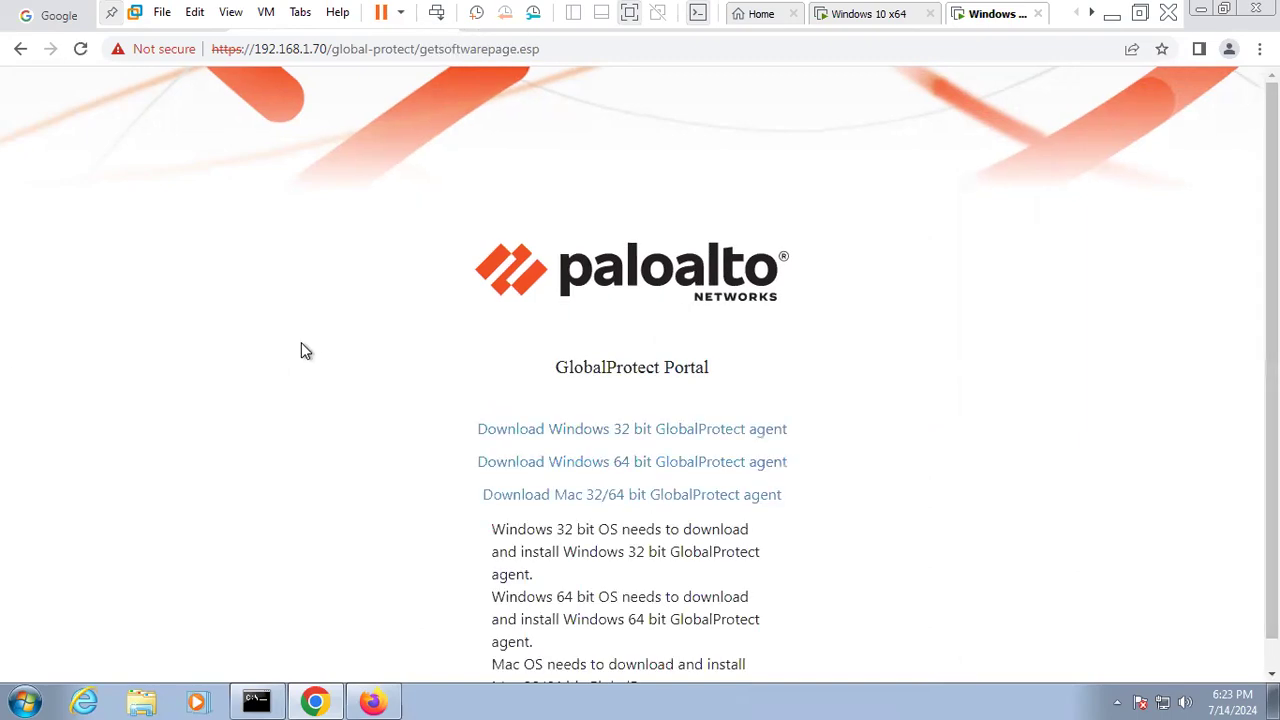
{"action": "left_click", "coordinate": [649, 463]}
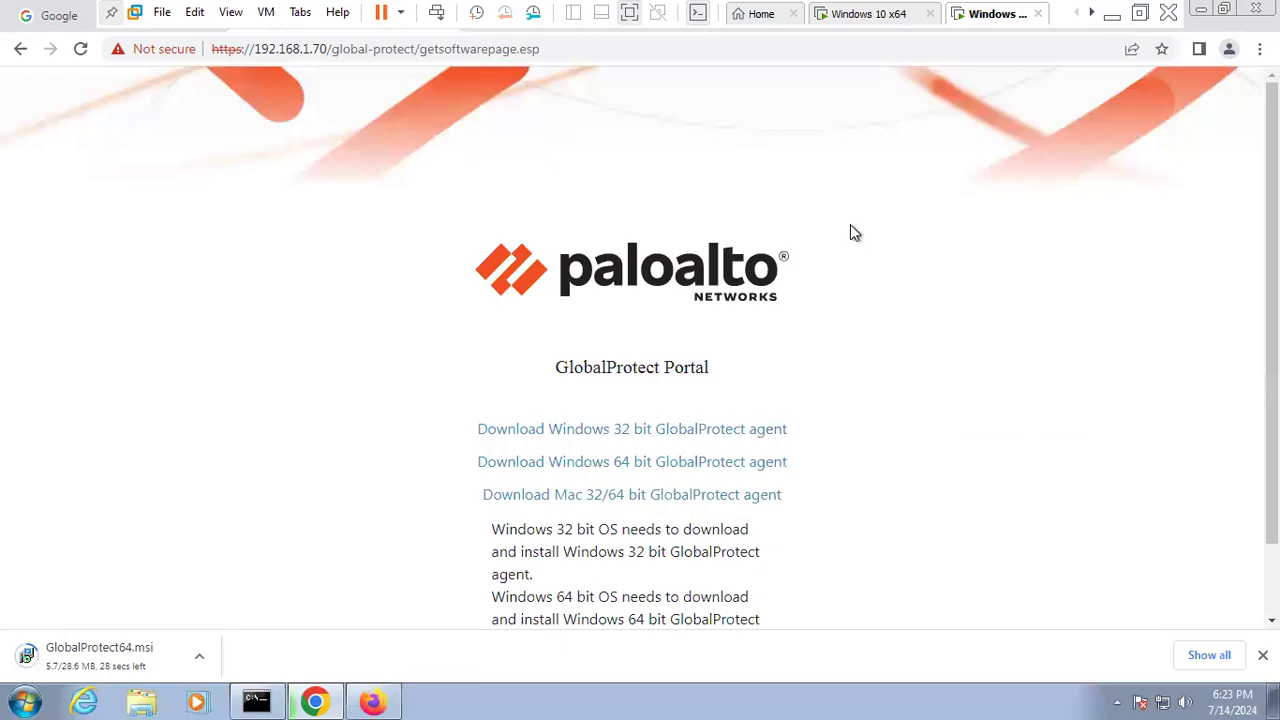
{"action": "left_click", "coordinate": [877, 15]}
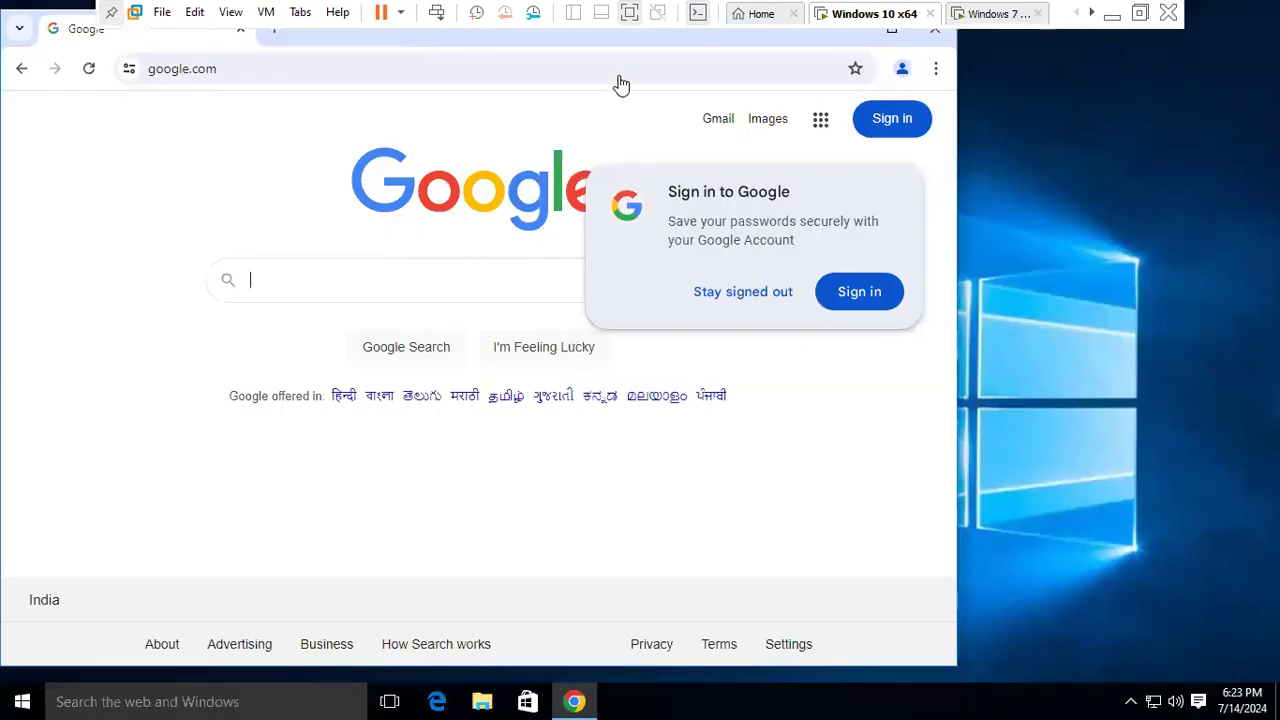
{"action": "left_click", "coordinate": [276, 35]}
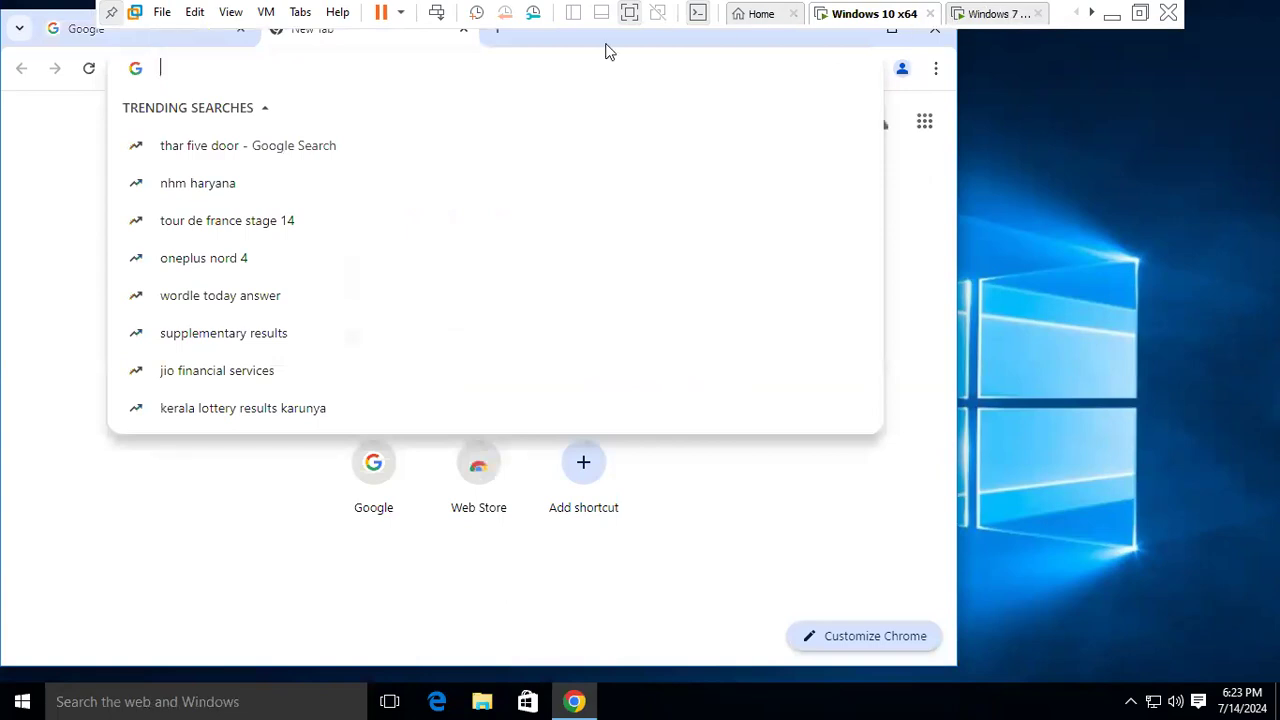
{"action": "type", "text": "https://192"}
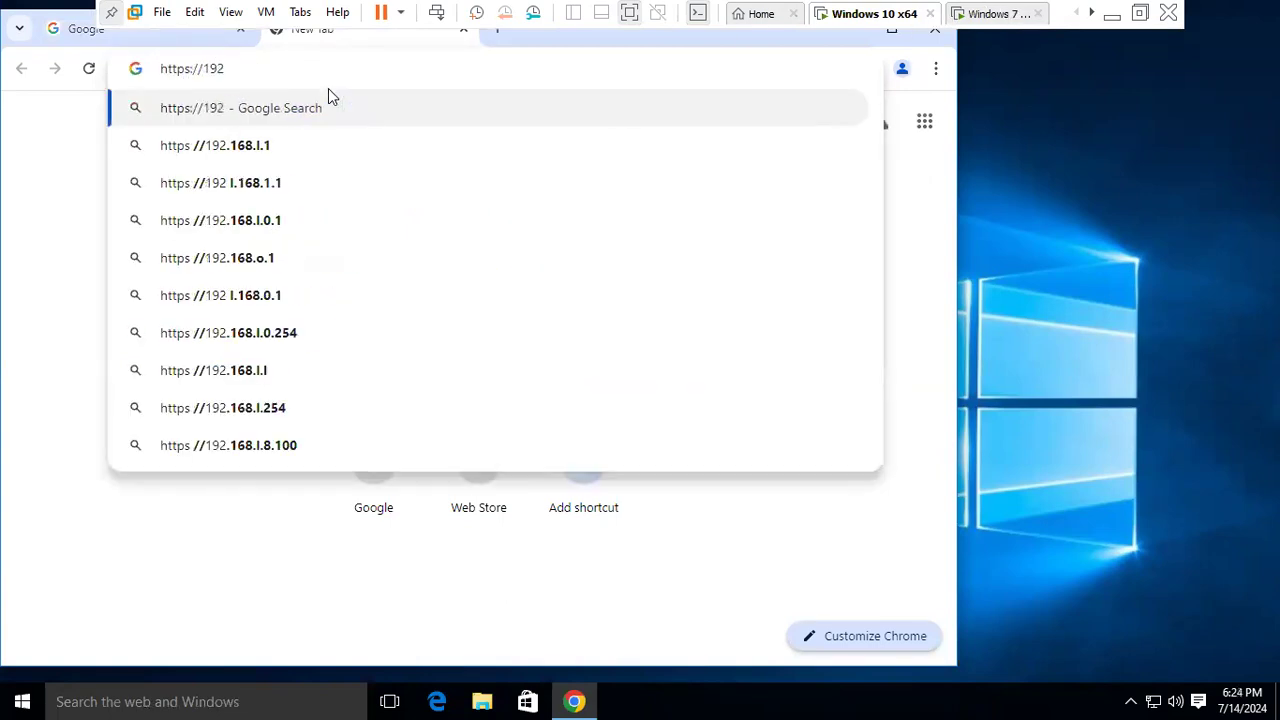
{"action": "type", "text": ".168.1.70"}
{"action": "key", "text": "Return"}
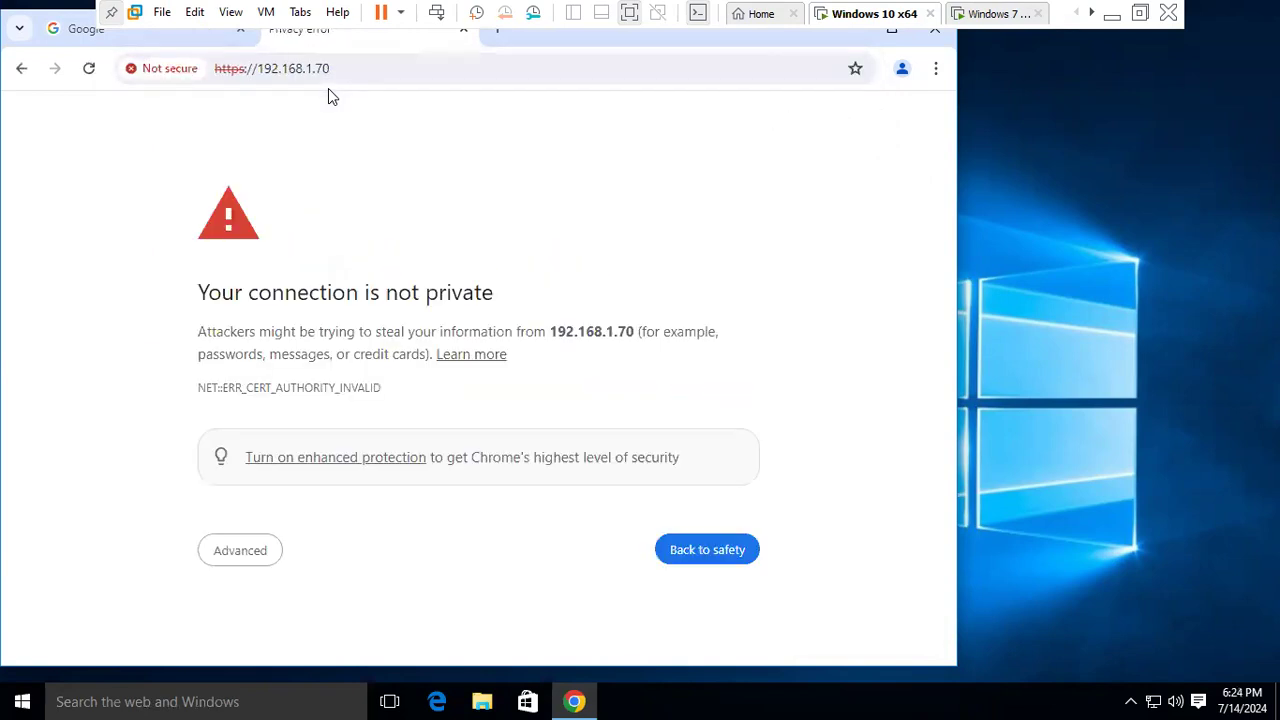
{"action": "scroll", "coordinate": [500, 494], "scroll_direction": "down", "scroll_amount": 2}
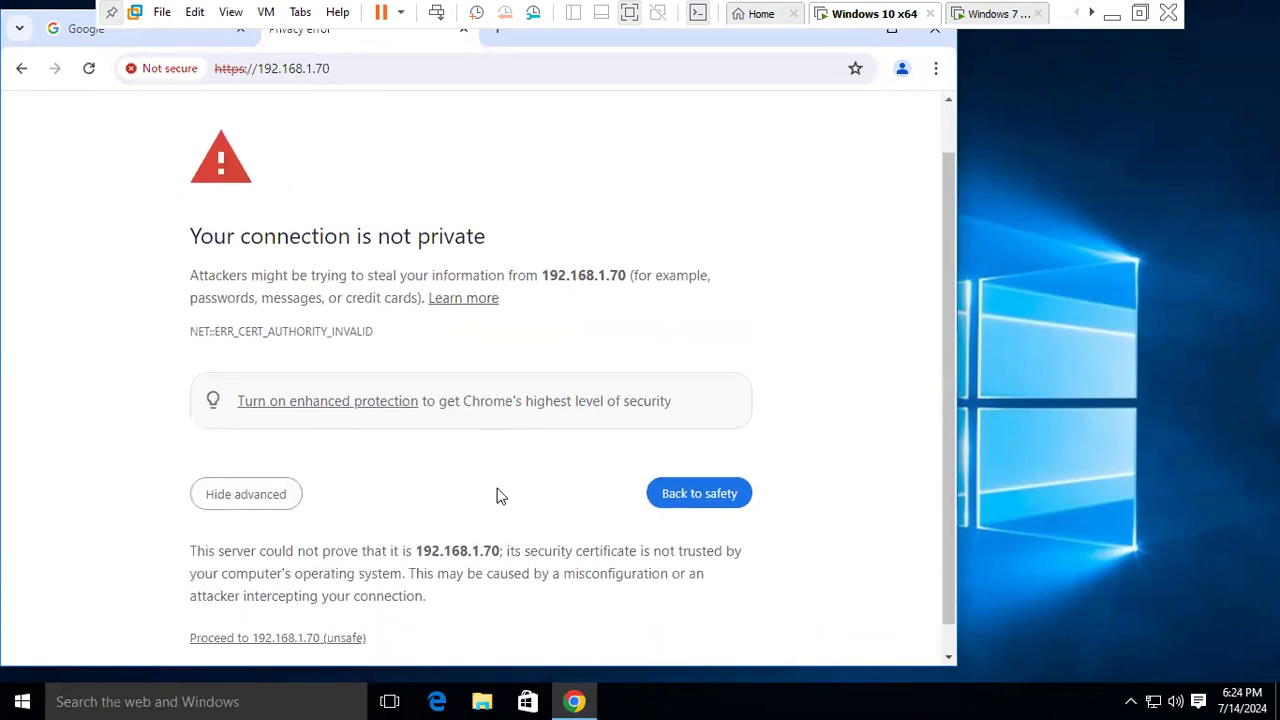
{"action": "left_click", "coordinate": [295, 608]}
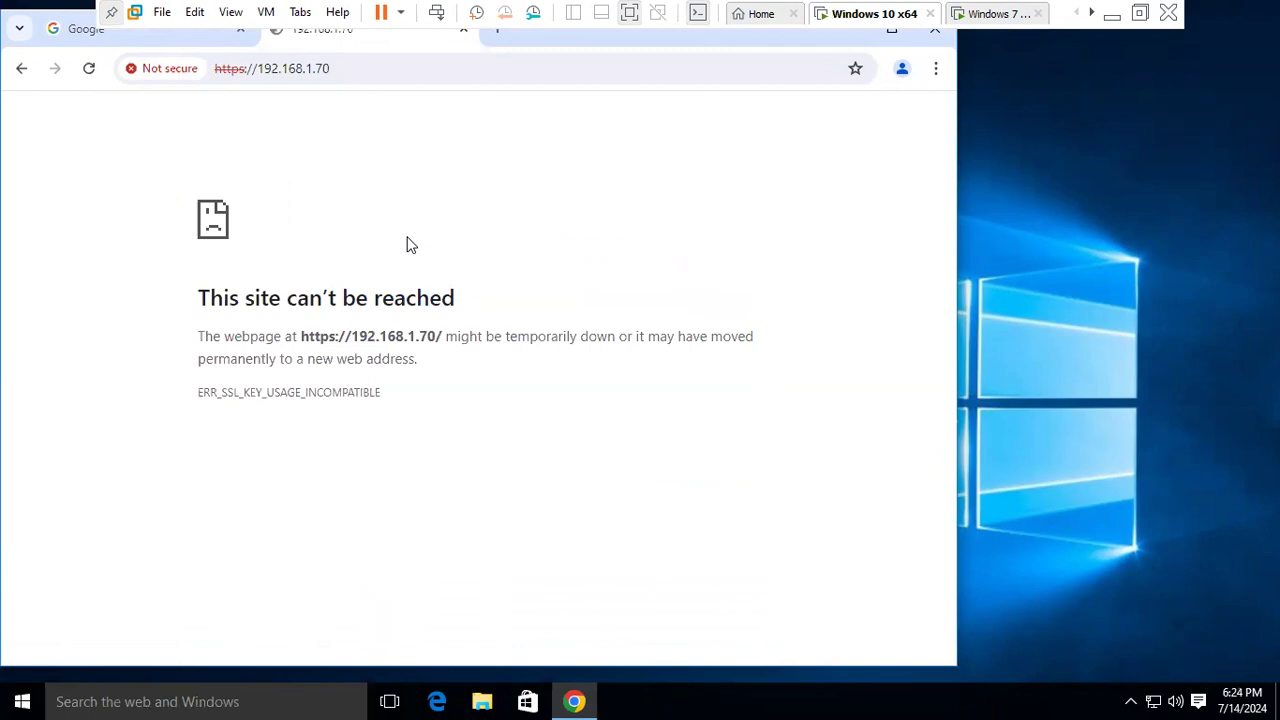
- Reload the page twice; it still fails with ERR_SSL_KEY_USAGE_INCOMPATIBLE
{"action": "left_click", "coordinate": [406, 75]}
{"action": "key", "text": "Return"}
{"action": "left_click", "coordinate": [434, 66]}
{"action": "key", "text": "Return"}
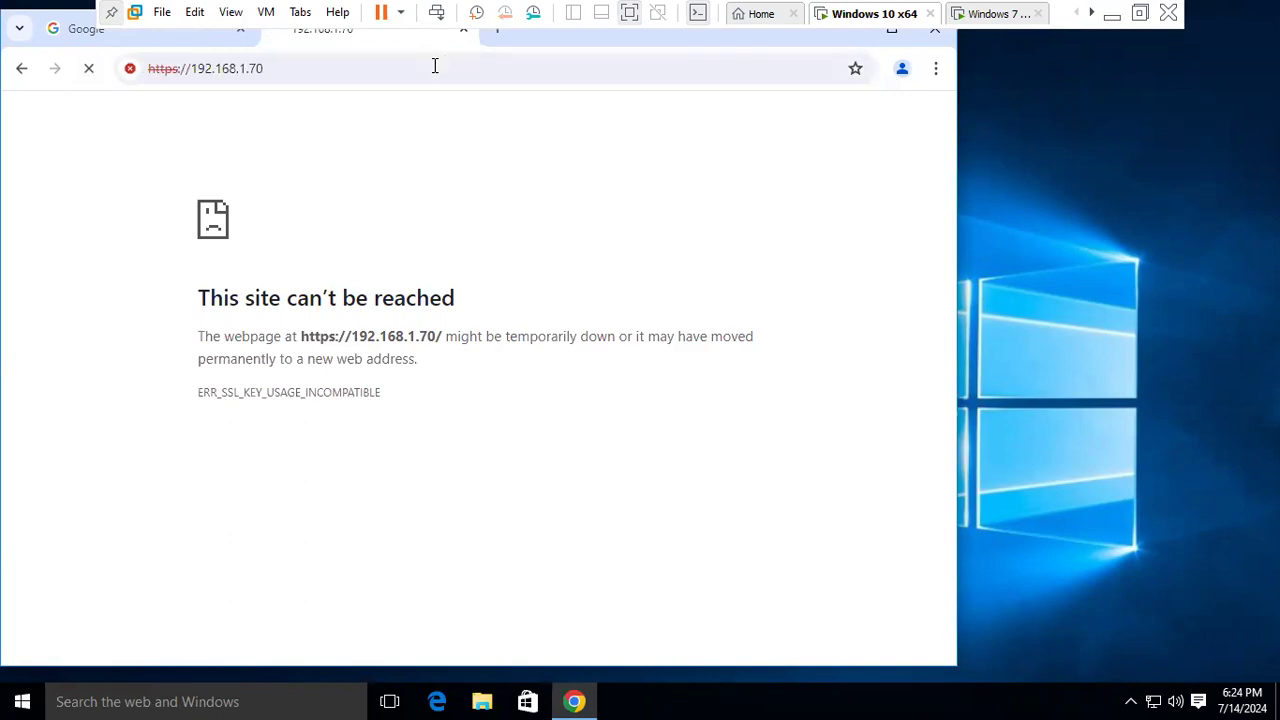
{"action": "left_click", "coordinate": [434, 66]}
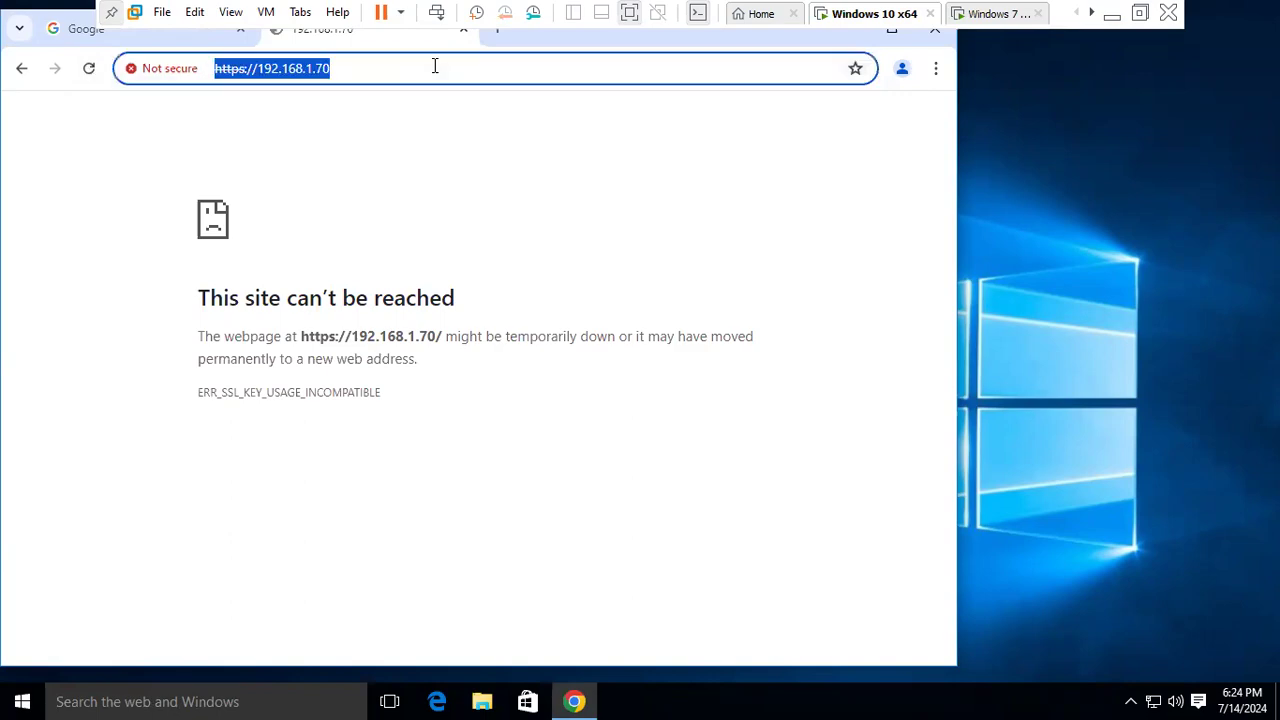
{"action": "left_click", "coordinate": [995, 16]}
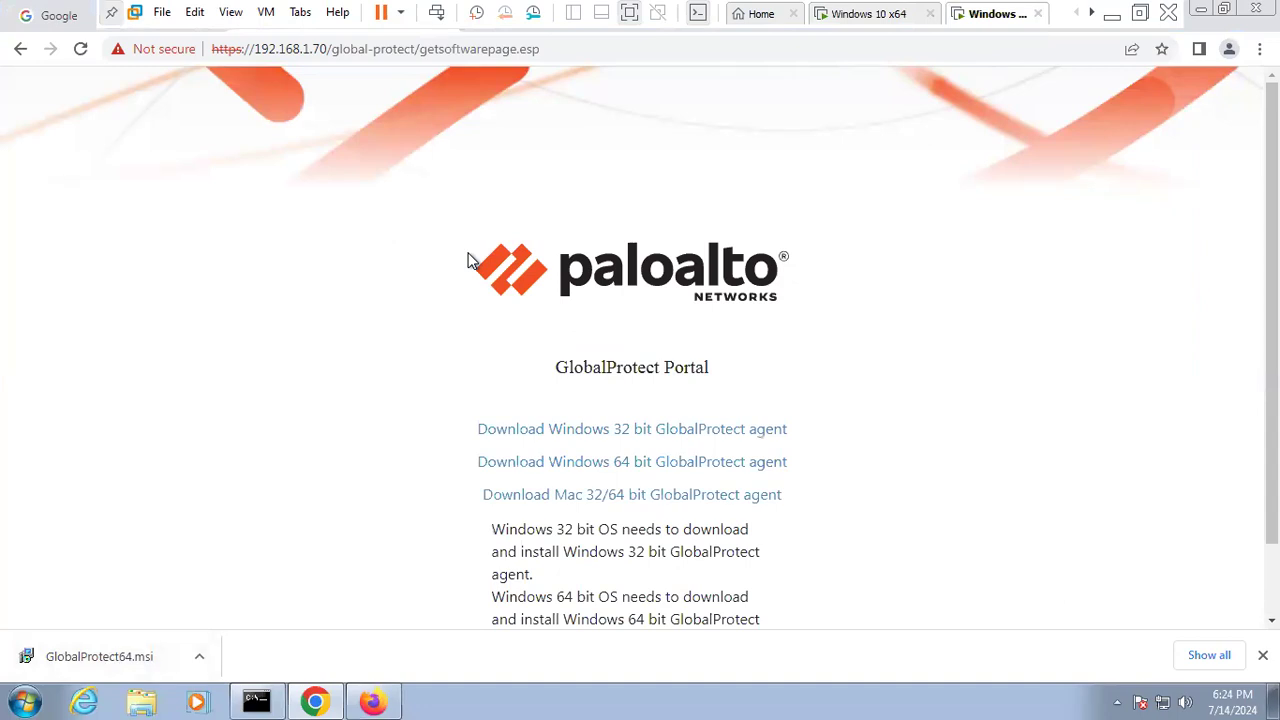
- Run GlobalProtect64.msi and install GlobalProtect v5.1.1 into the default folder, then return to Windows 10
{"action": "left_click", "coordinate": [102, 658]}
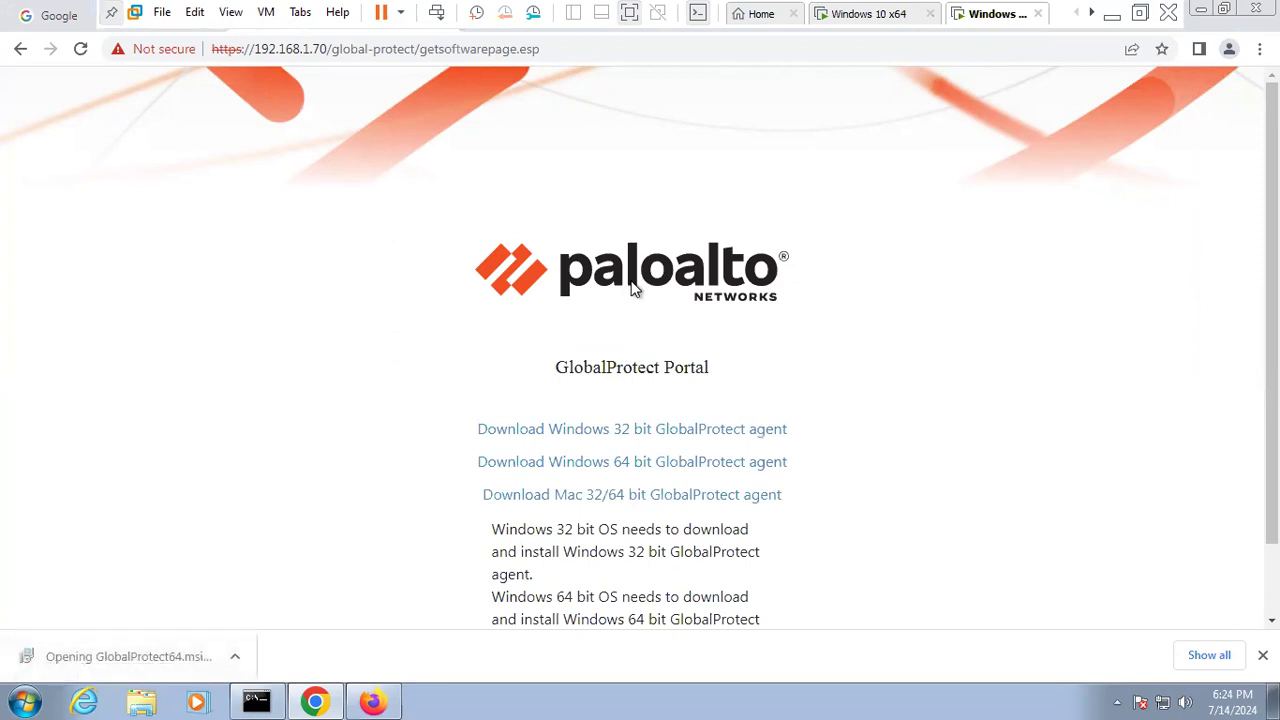
{"action": "left_click", "coordinate": [702, 366]}
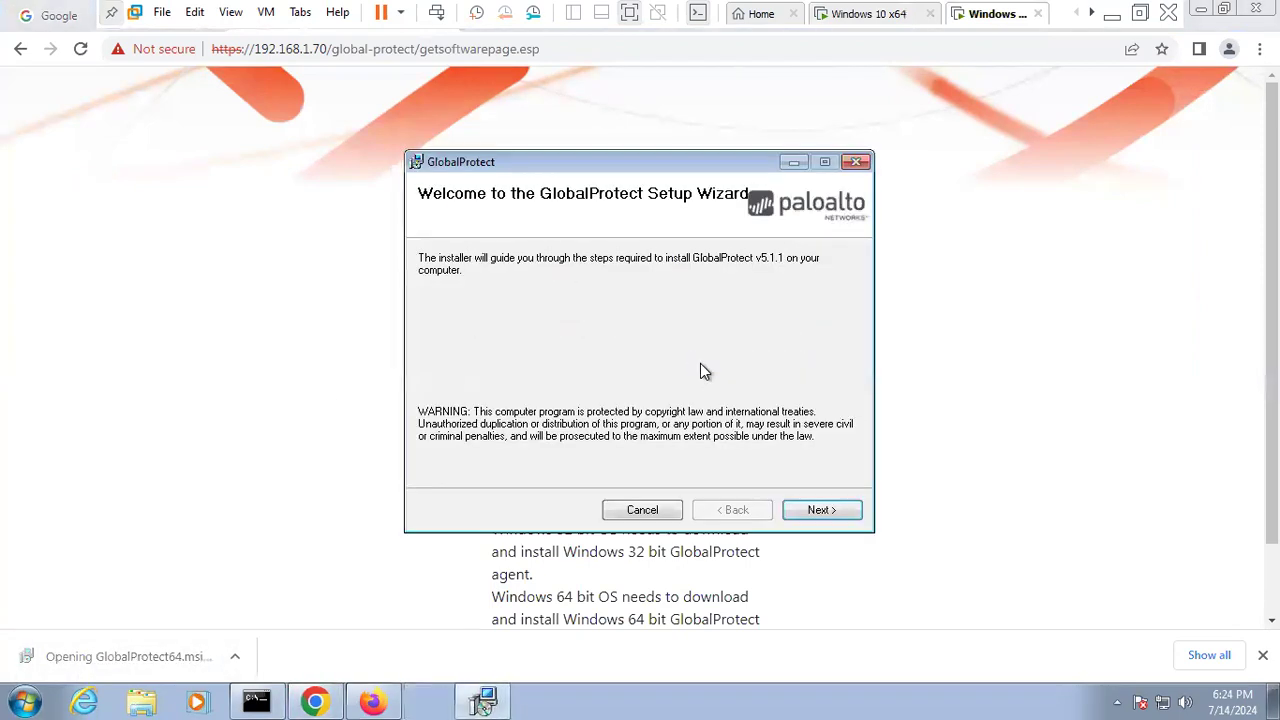
{"action": "left_click", "coordinate": [818, 510]}
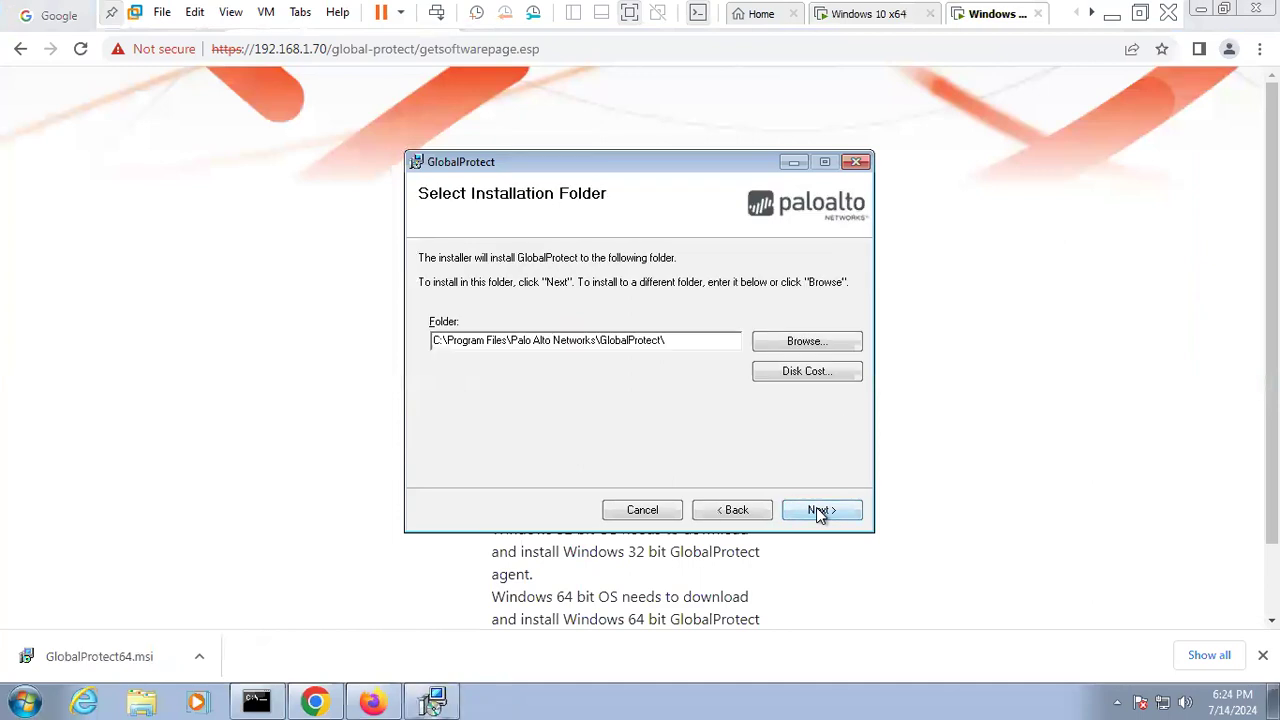
{"action": "left_click", "coordinate": [818, 511]}
{"action": "left_click", "coordinate": [818, 510]}
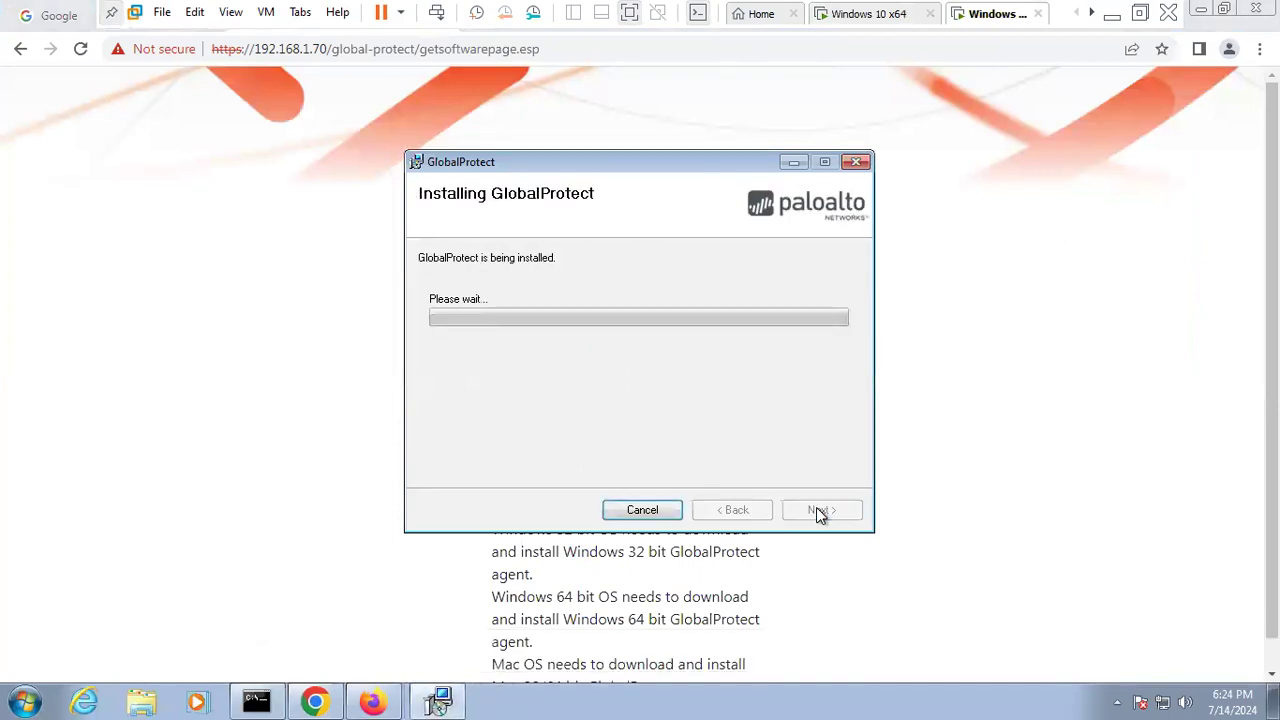
{"action": "left_click", "coordinate": [855, 14]}
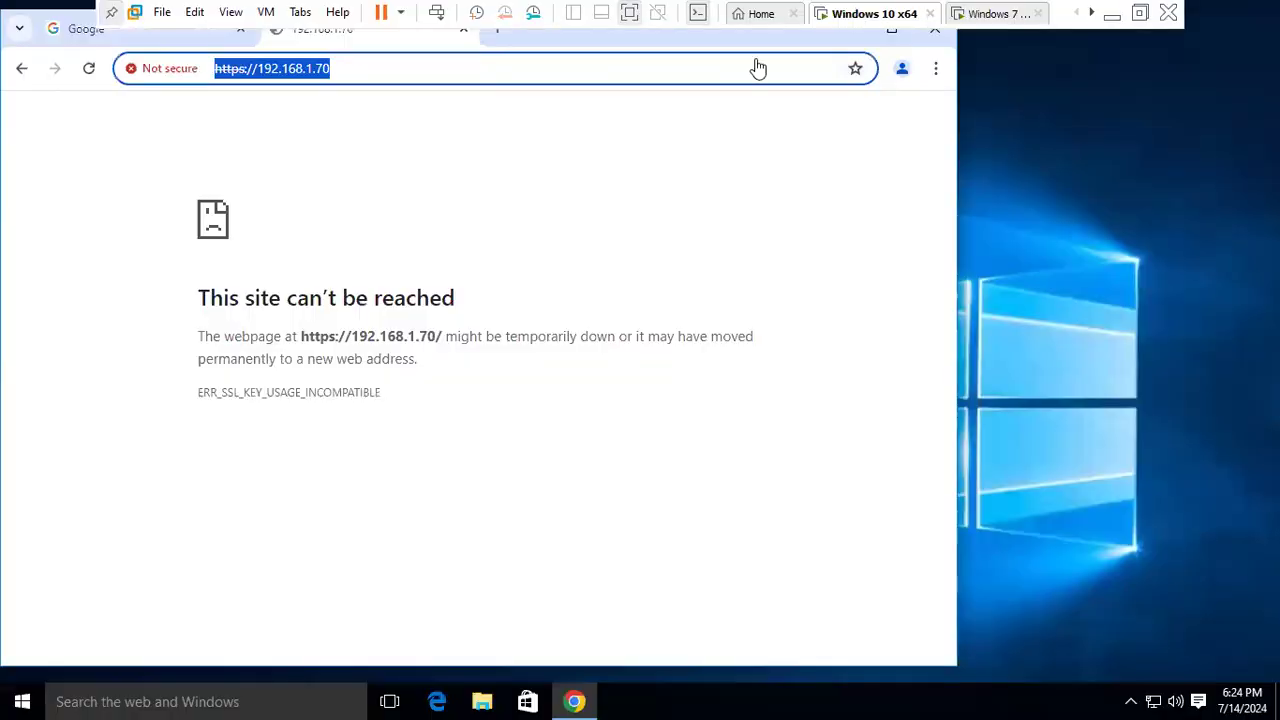
- Inspect the site's invalid self-issued certificate from the Not secure indicator
{"action": "left_click", "coordinate": [170, 70]}
{"action": "left_click", "coordinate": [278, 320]}
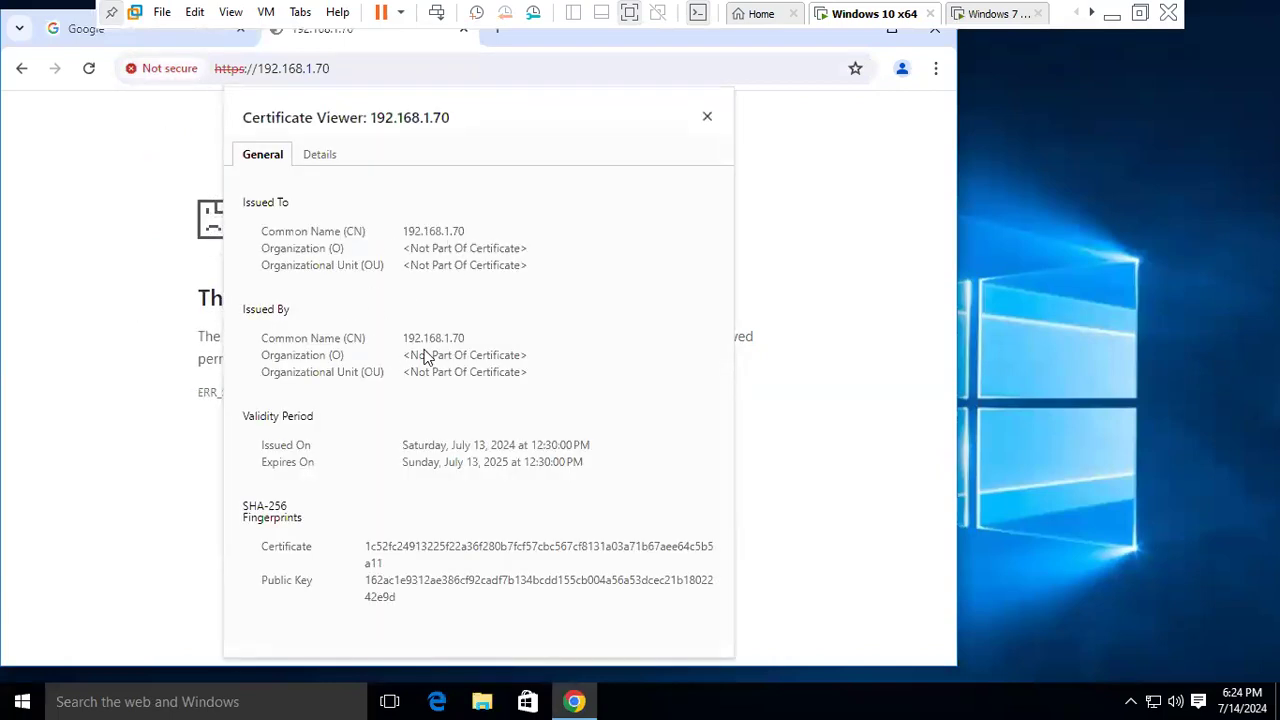
{"action": "left_click", "coordinate": [707, 117]}
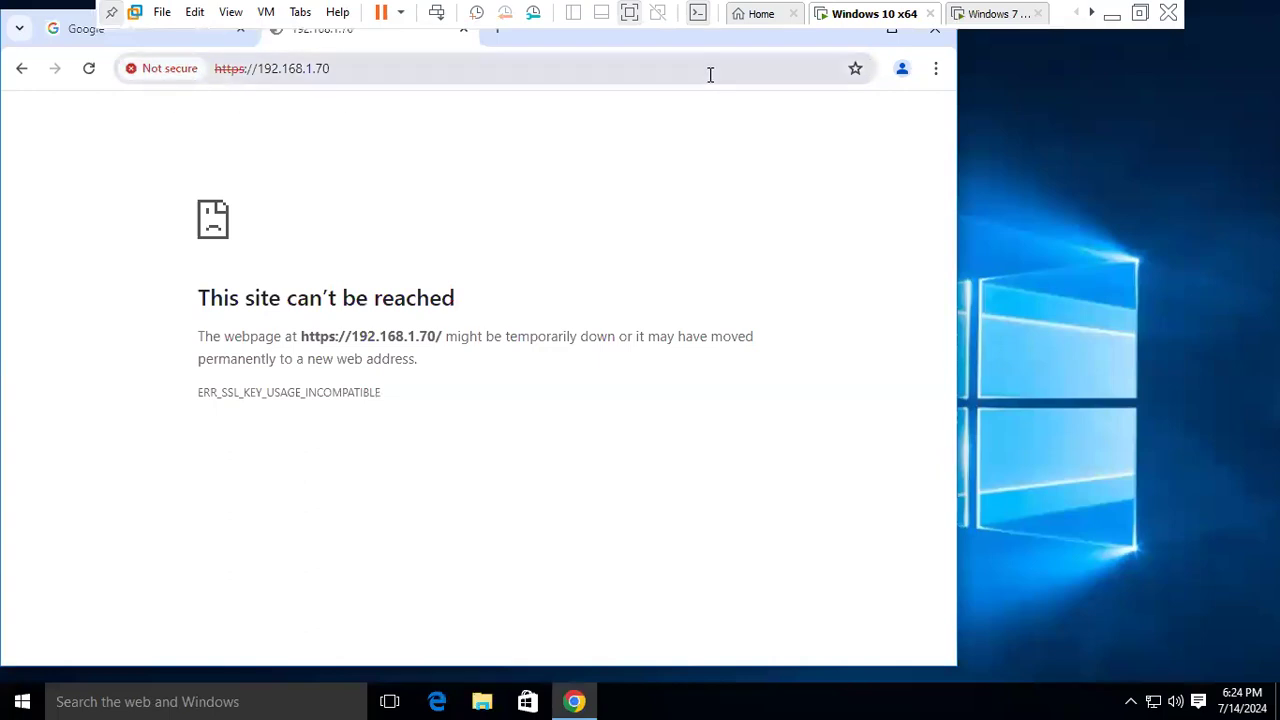
{"action": "left_click", "coordinate": [935, 68]}
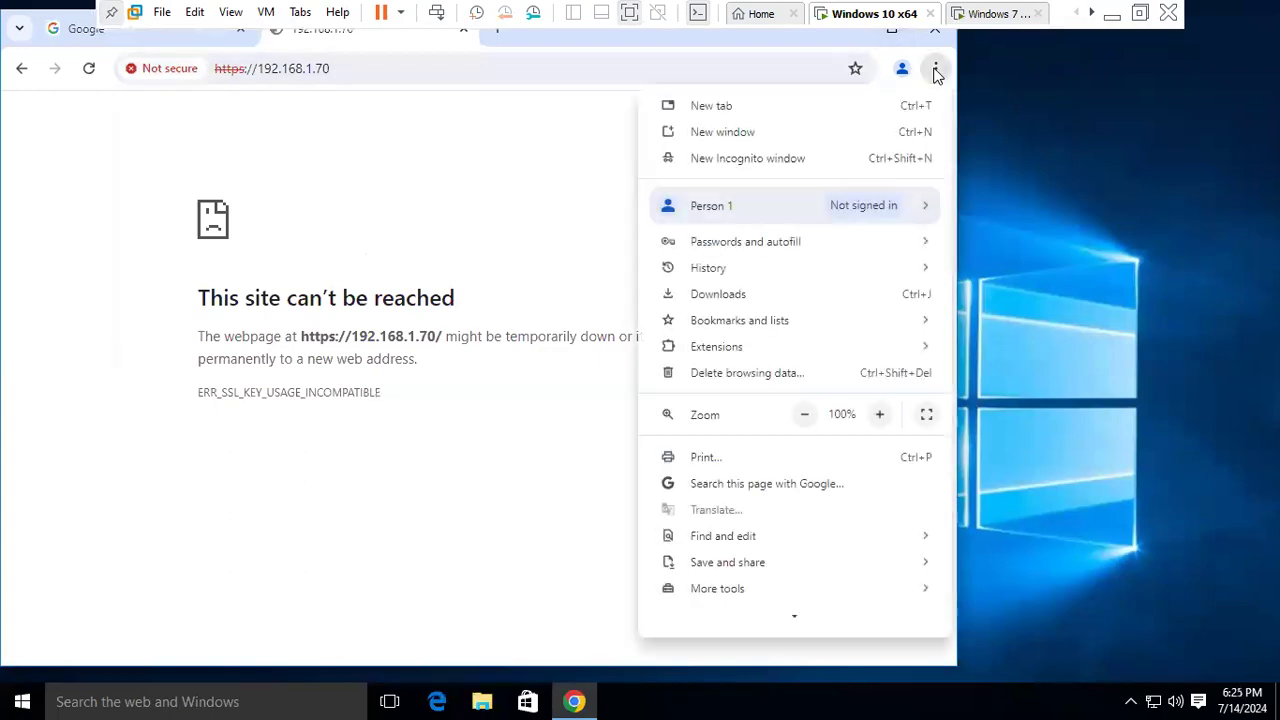
{"action": "left_click", "coordinate": [712, 160]}
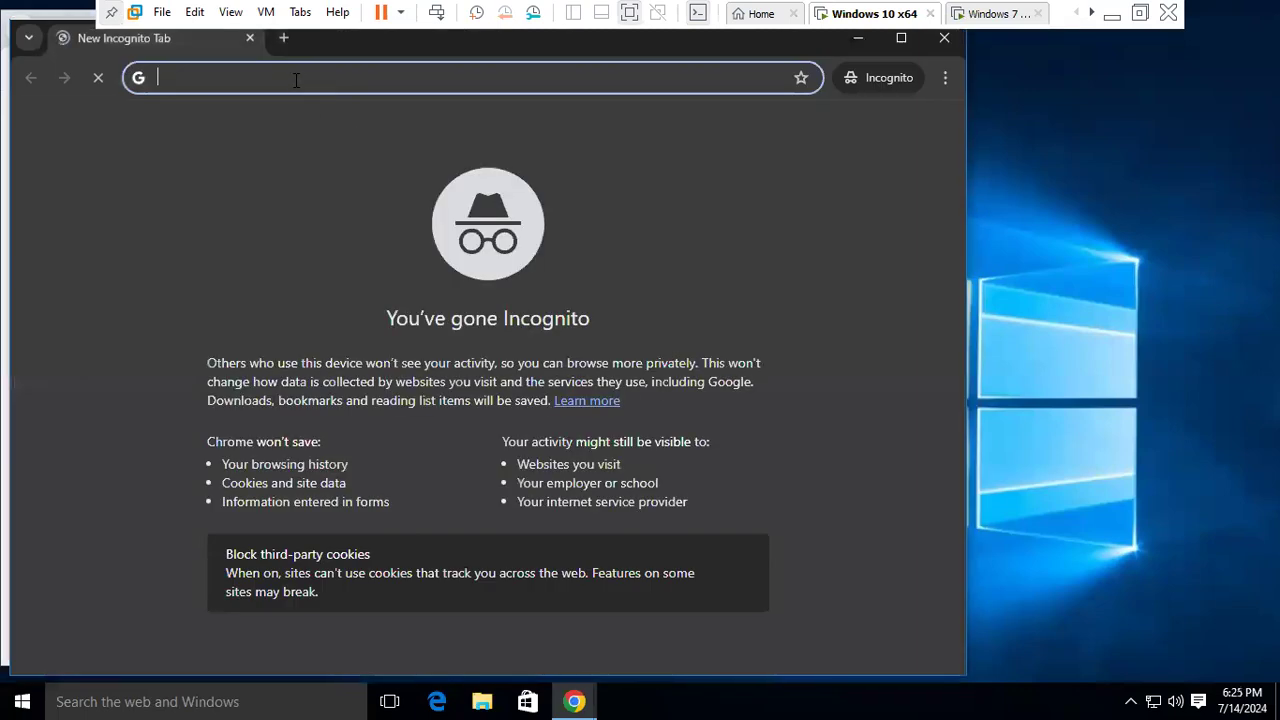
{"action": "type", "text": "https:"}
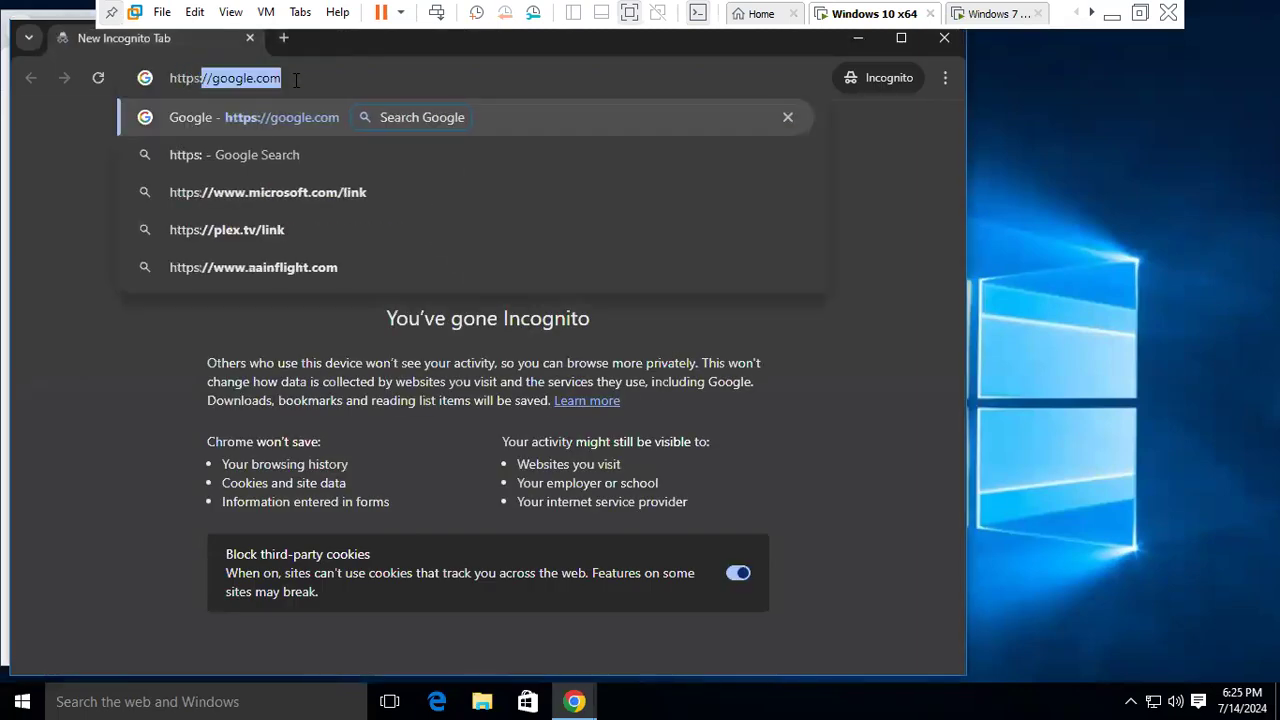
{"action": "type", "text": "//192.168."}
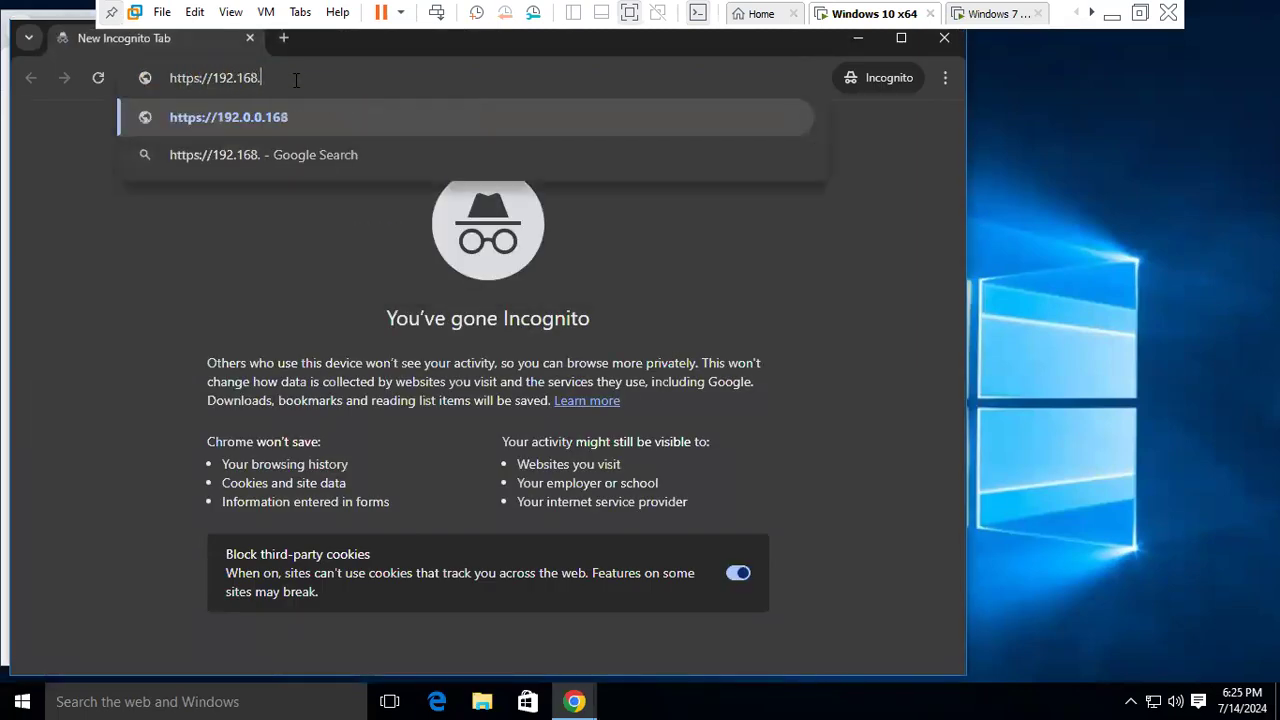
{"action": "type", "text": "1.70"}
{"action": "key", "text": "Return"}
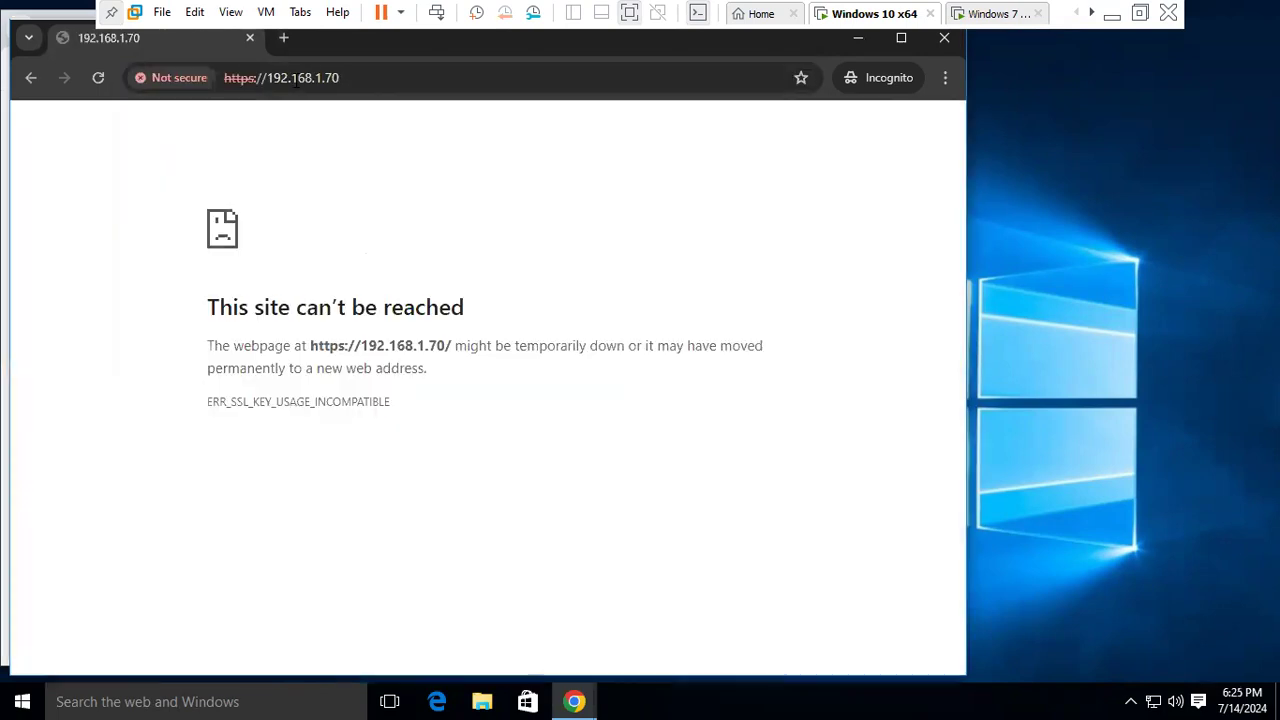
{"action": "left_click", "coordinate": [388, 78]}
{"action": "key", "text": "Return"}
{"action": "right_click", "coordinate": [1038, 364]}
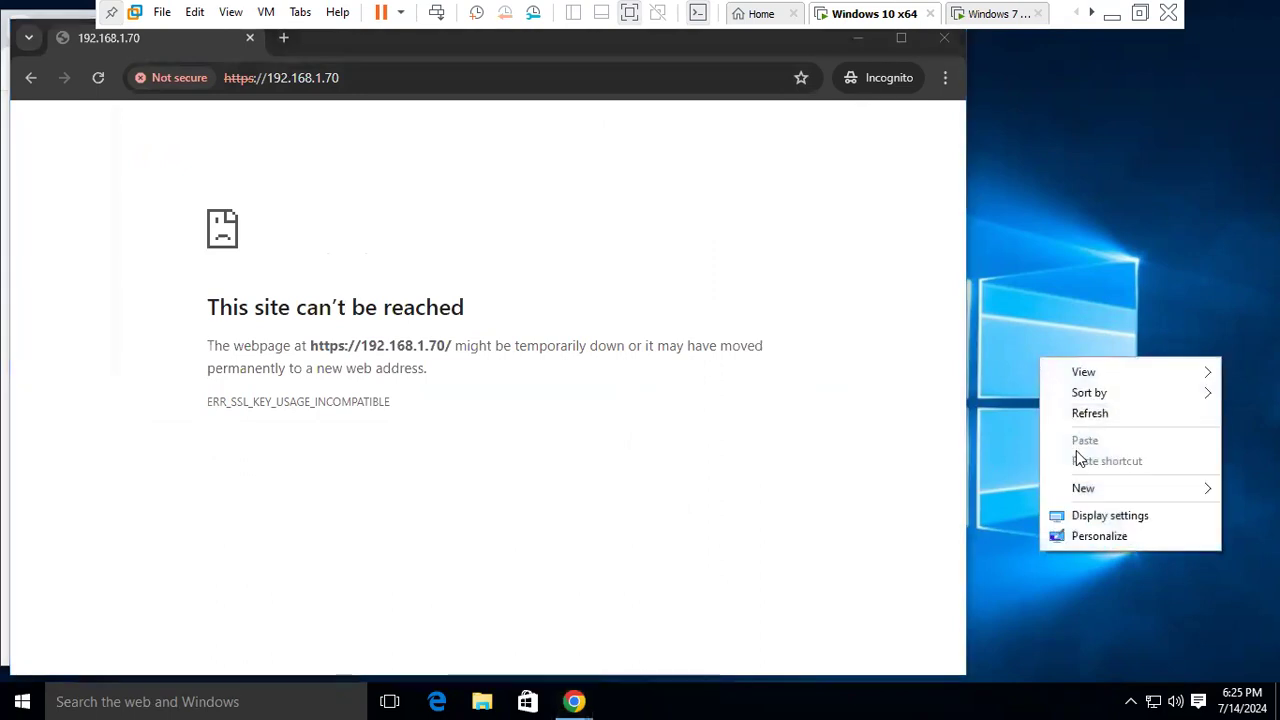
{"action": "left_click", "coordinate": [1037, 328]}
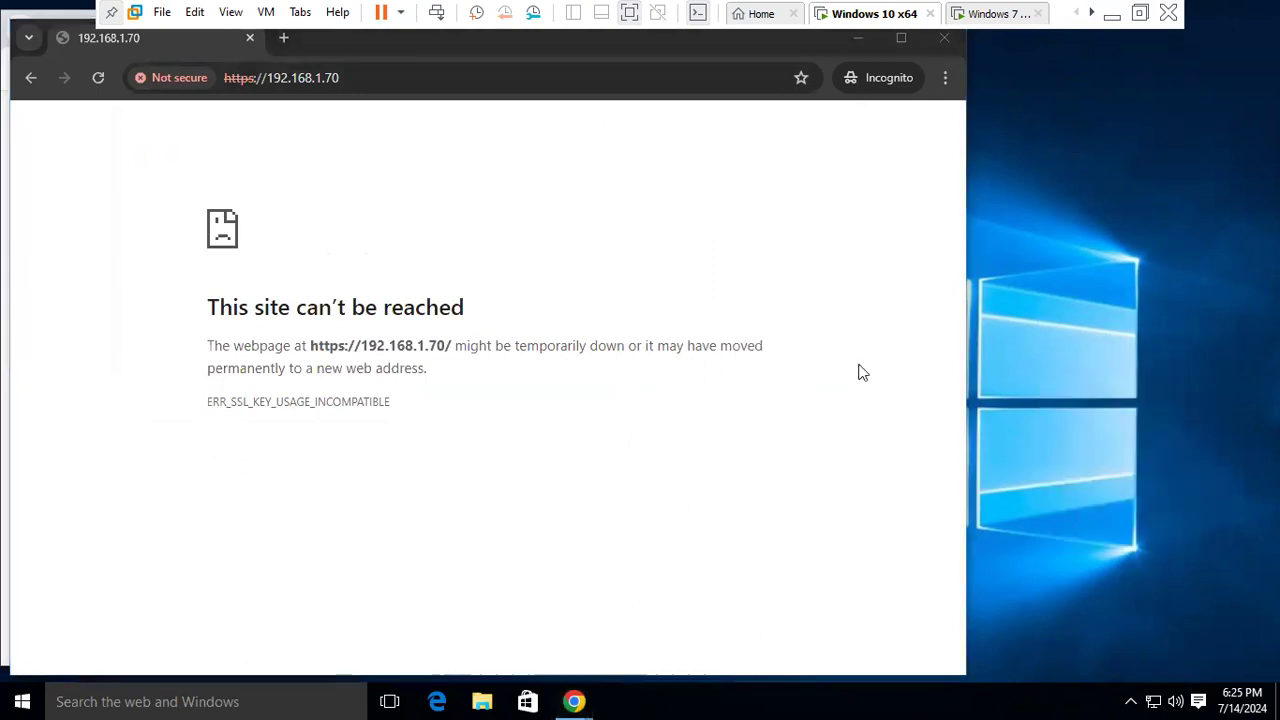
{"action": "left_click", "coordinate": [22, 700]}
- Run ipconfig in Command Prompt showing IPv4 192.168.1.22, then minimise it and the Incognito window
{"action": "type", "text": "cmd"}
{"action": "key", "text": "Return"}
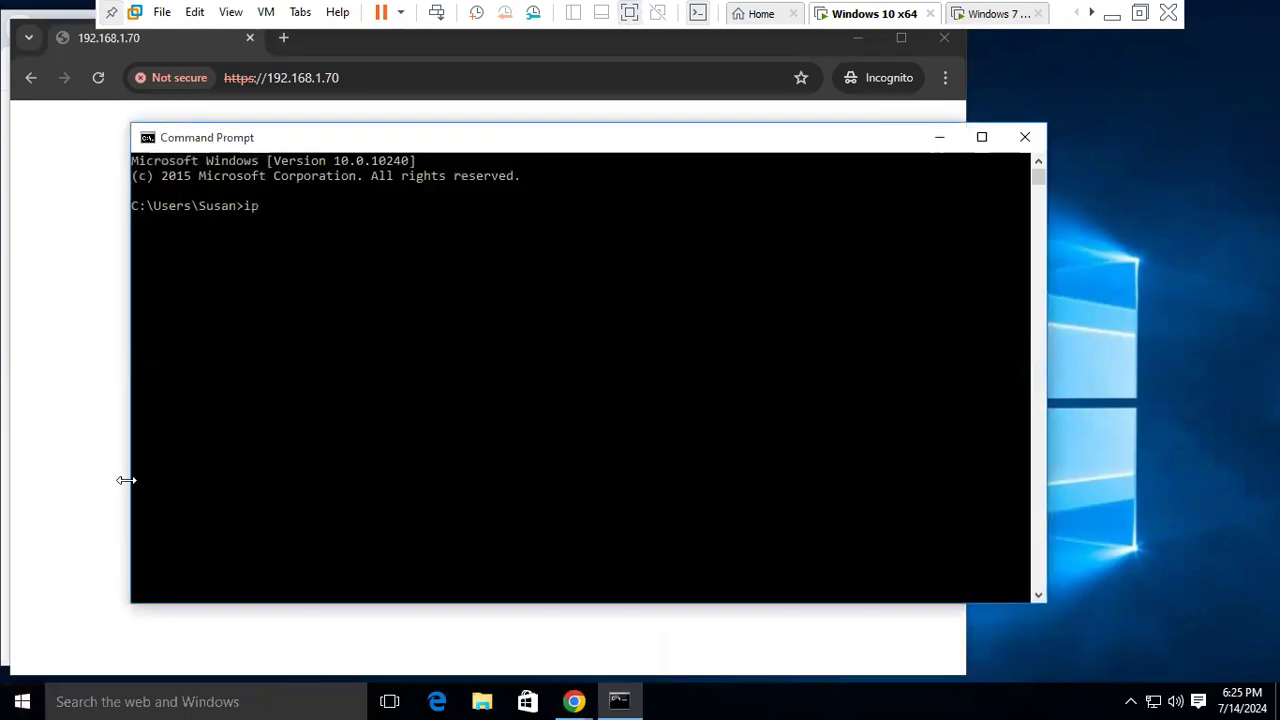
{"action": "type", "text": "ipconfig"}
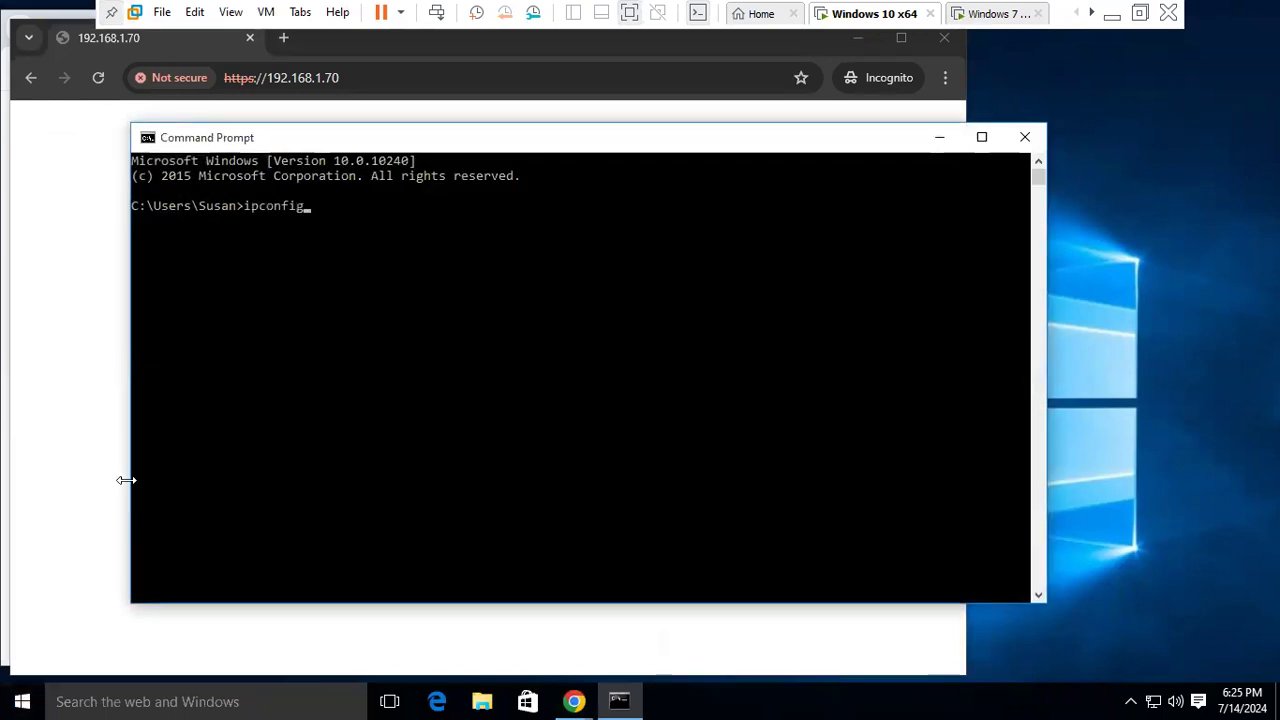
{"action": "key", "text": "Return"}
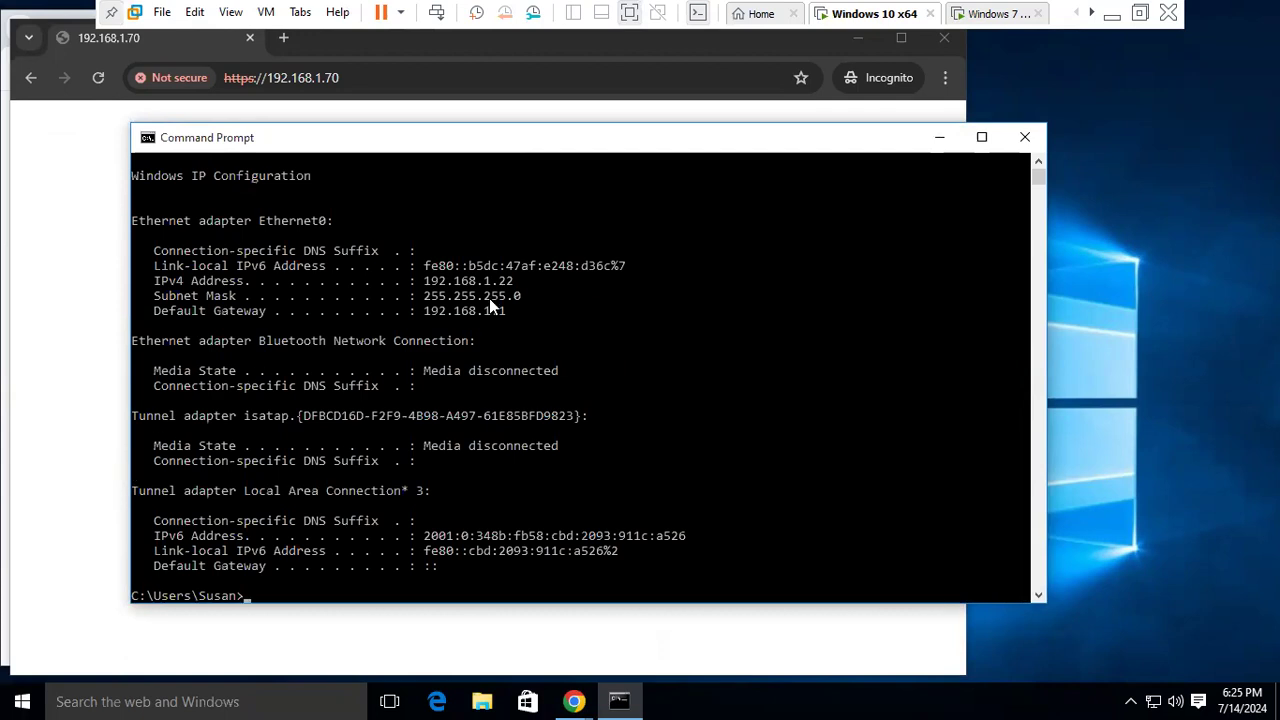
{"action": "left_click", "coordinate": [932, 143]}
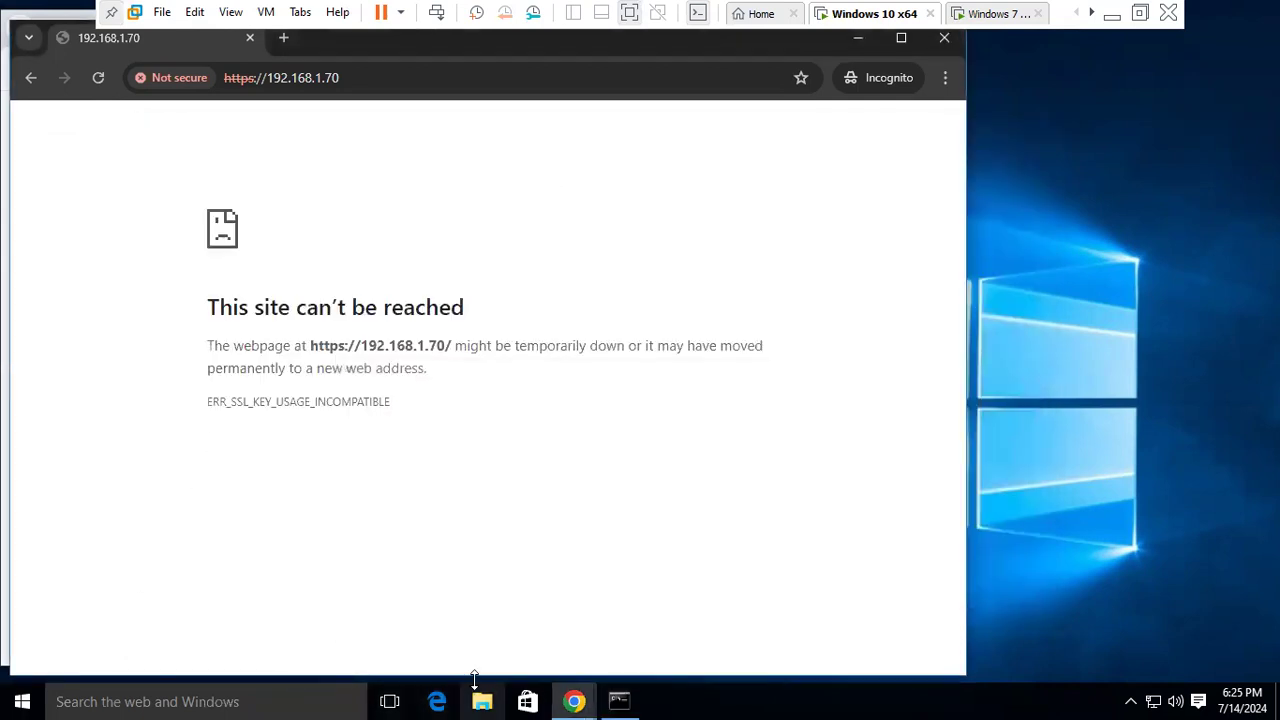
{"action": "left_click", "coordinate": [860, 40]}
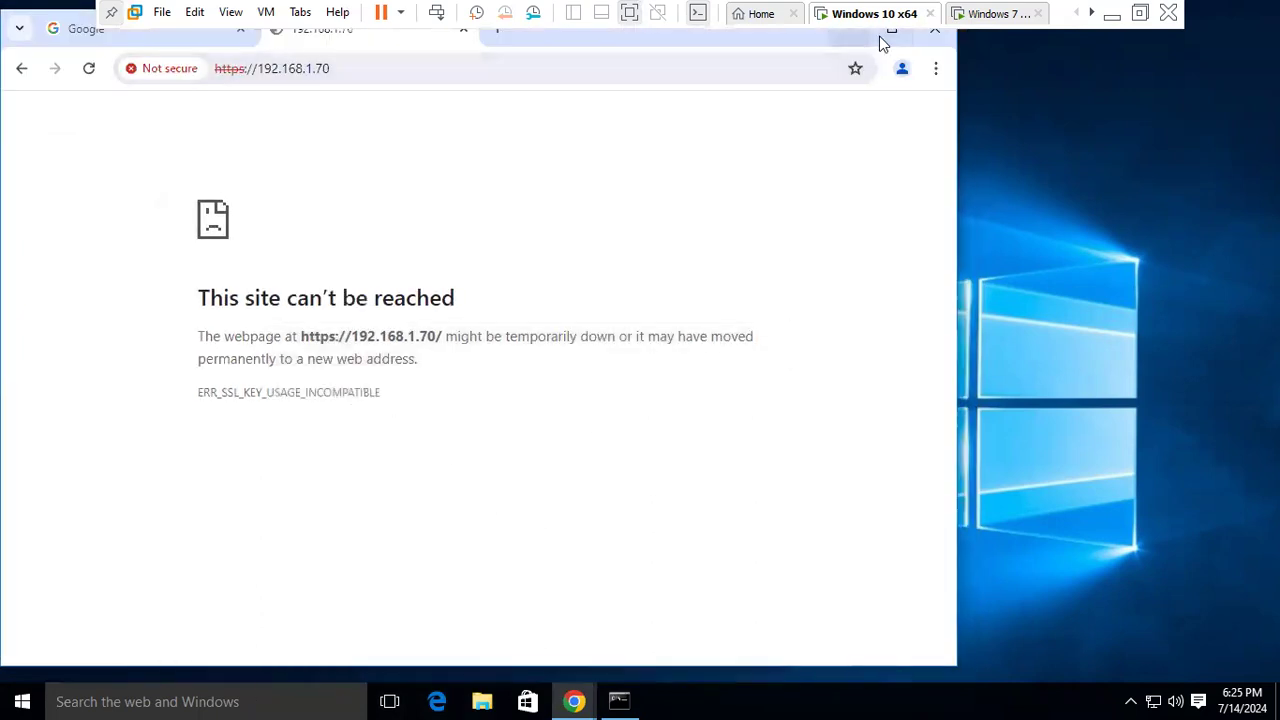
{"action": "left_click", "coordinate": [893, 40]}
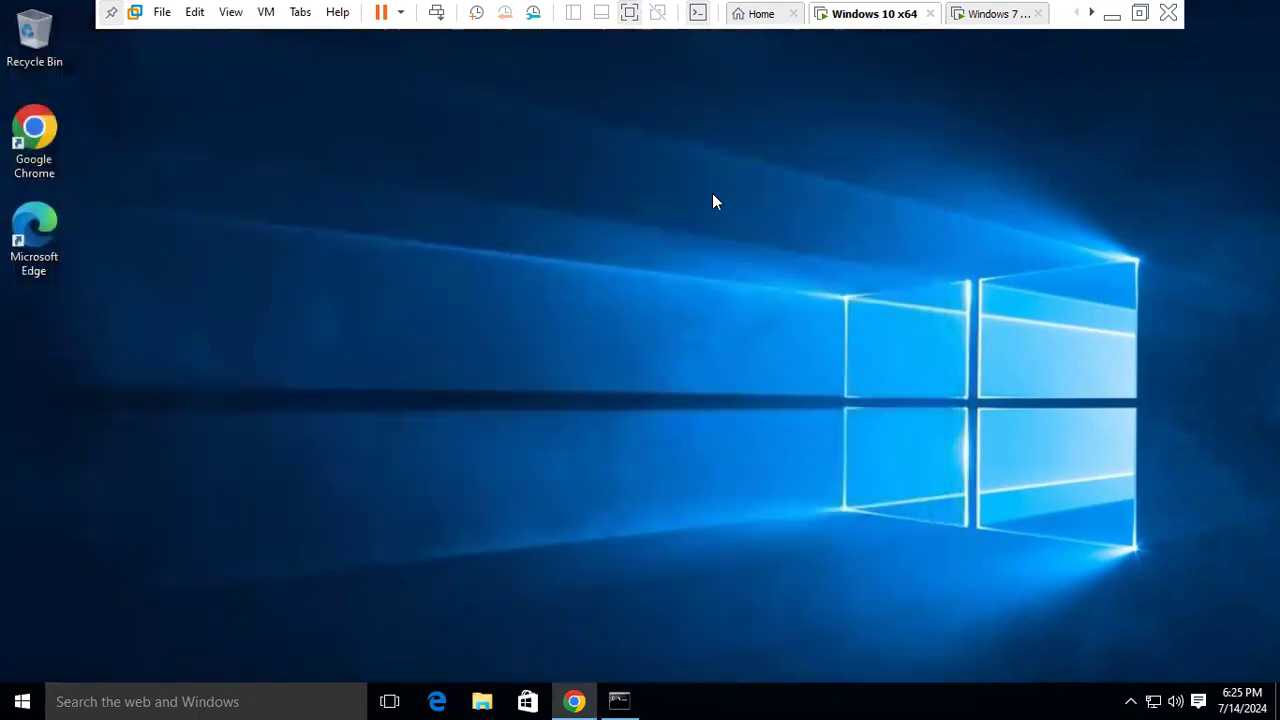
{"action": "double_click", "coordinate": [35, 235]}
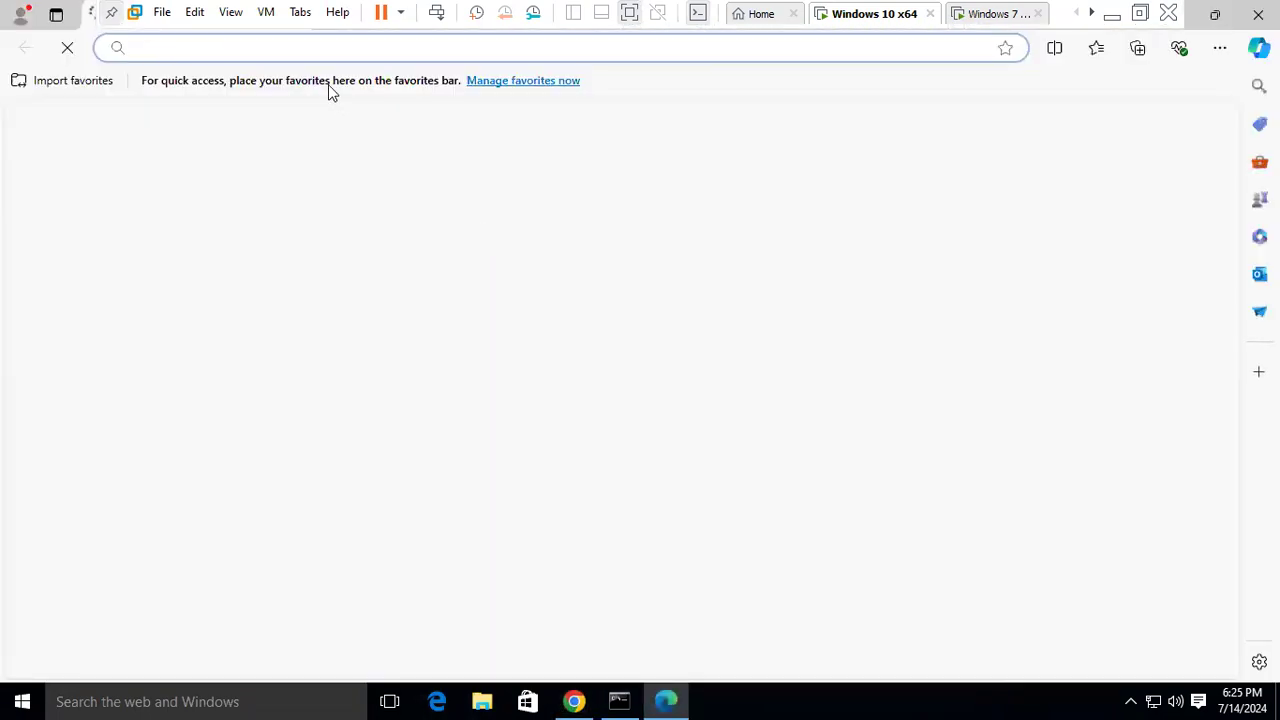
{"action": "left_click", "coordinate": [297, 49]}
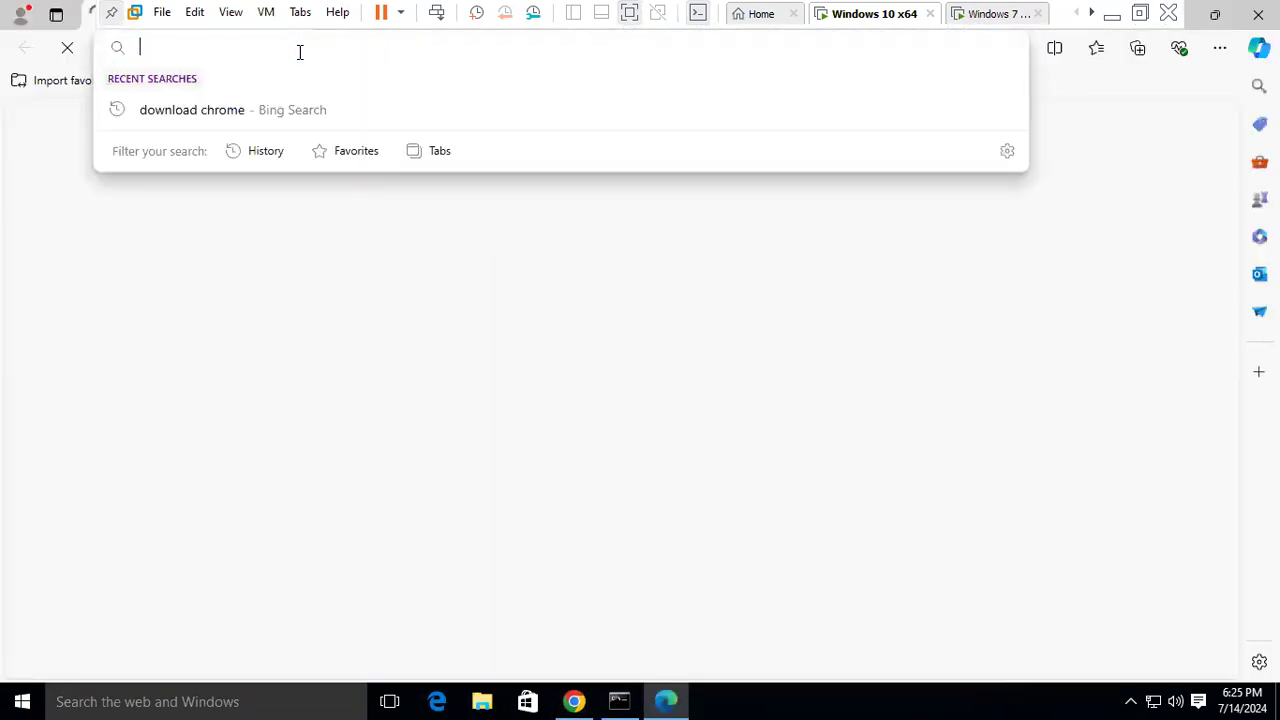
{"action": "type", "text": "https://"}
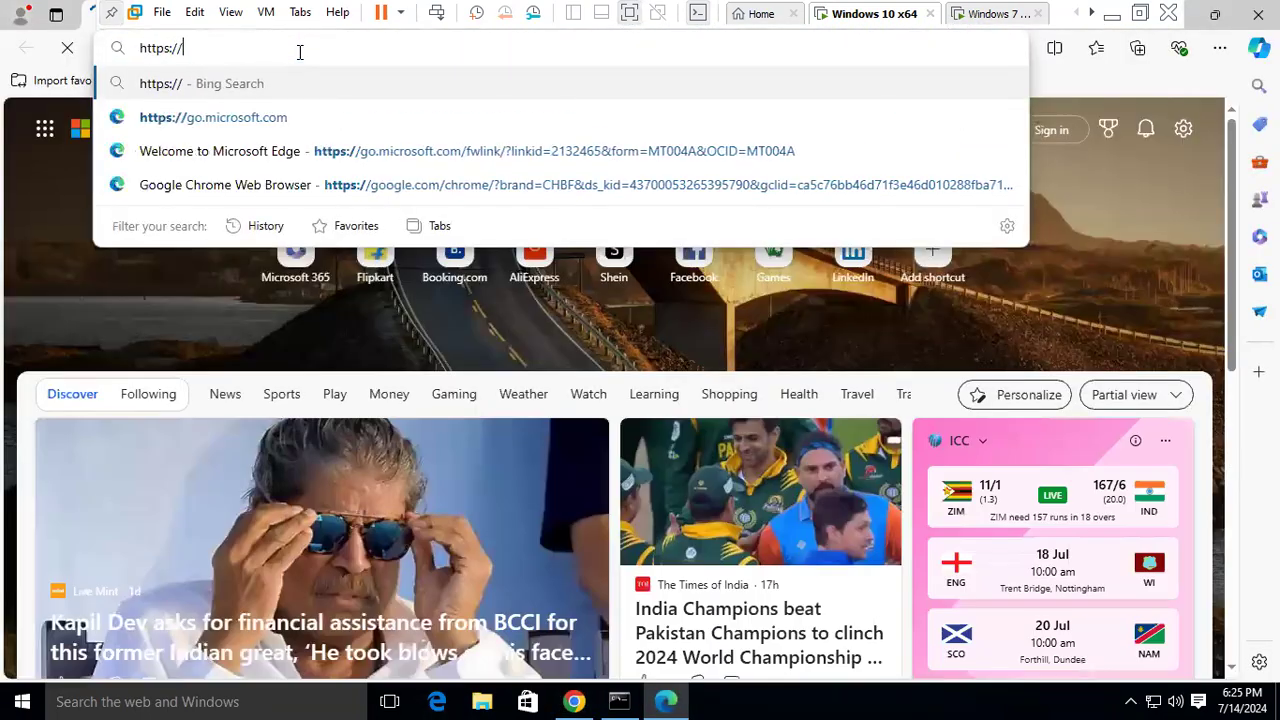
{"action": "type", "text": "192.168.1."}
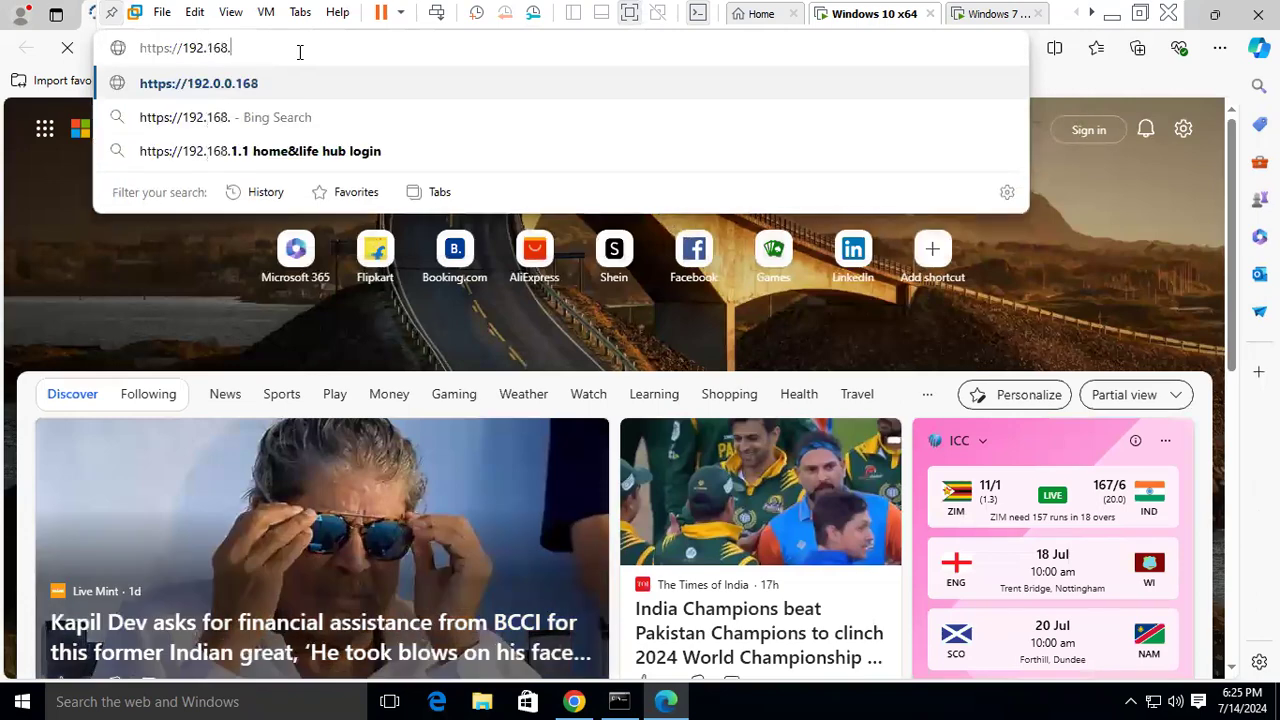
{"action": "type", "text": "70"}
{"action": "key", "text": "Return"}
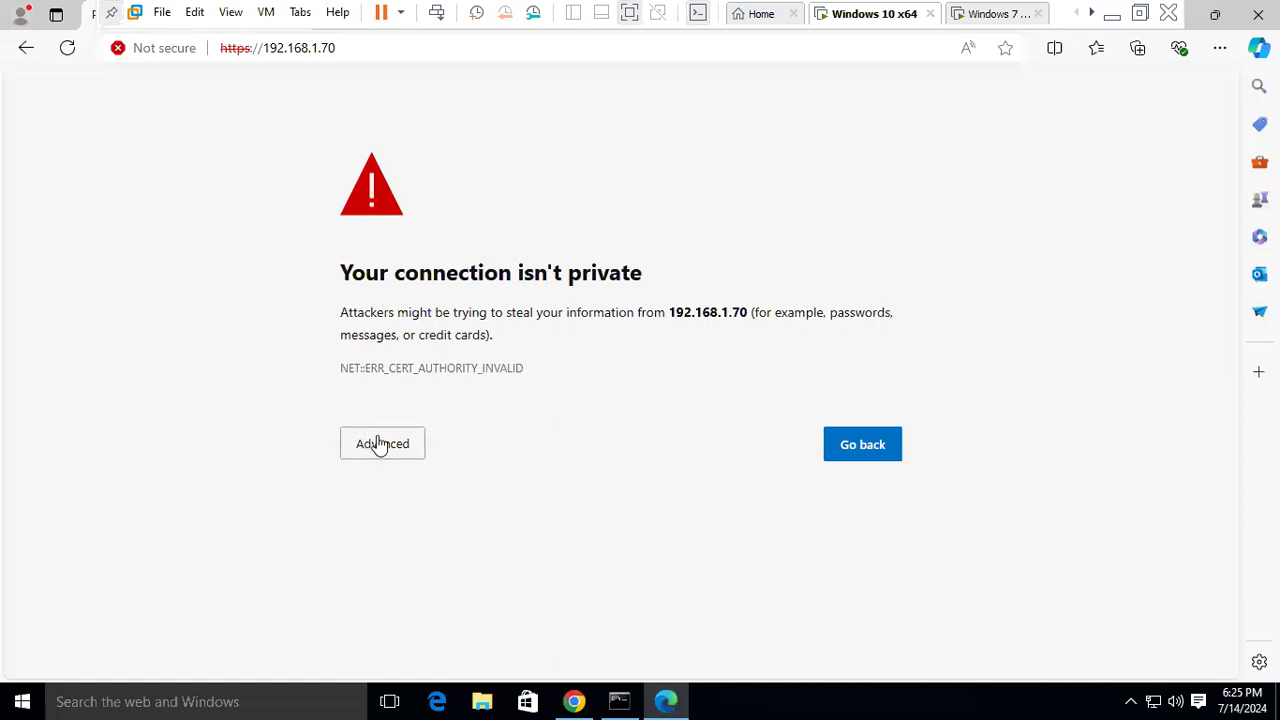
{"action": "left_click", "coordinate": [398, 450]}
{"action": "left_click", "coordinate": [441, 593]}
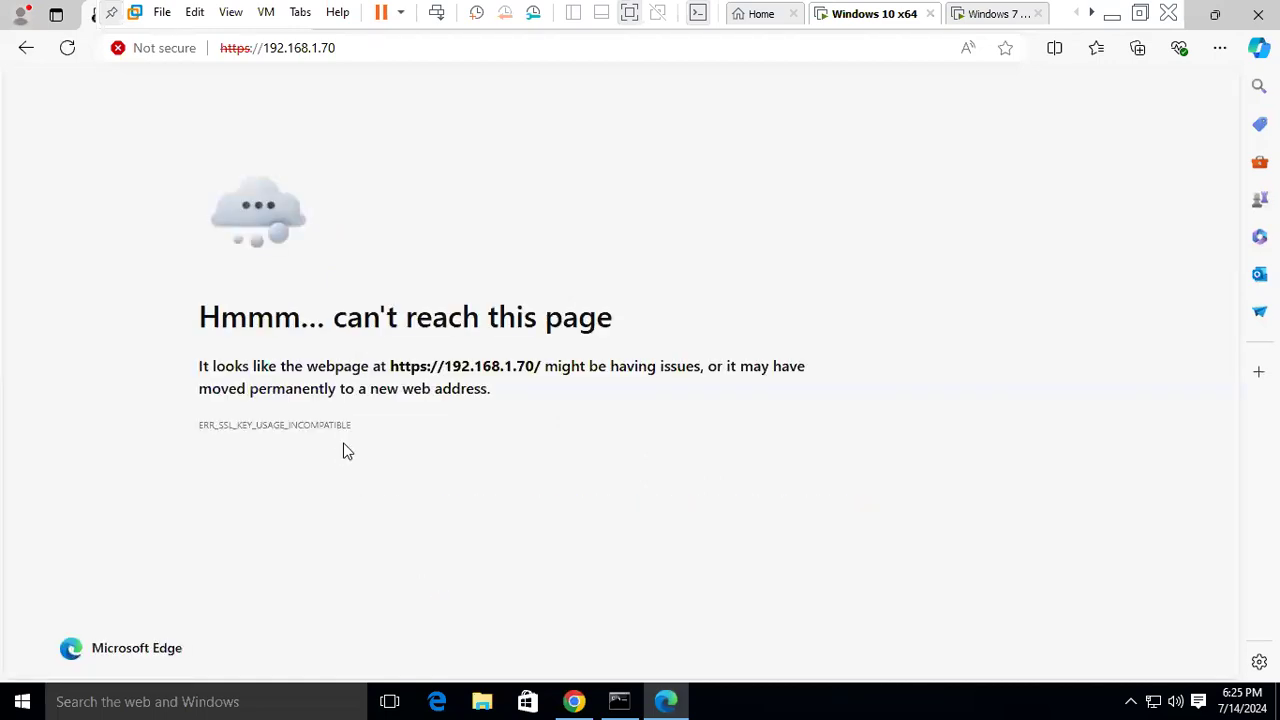
- Approve and close the finished GlobalProtect installer on Windows 7, then connect to the entered portal, failing with No Network Connectivity
{"action": "left_click", "coordinate": [985, 14]}
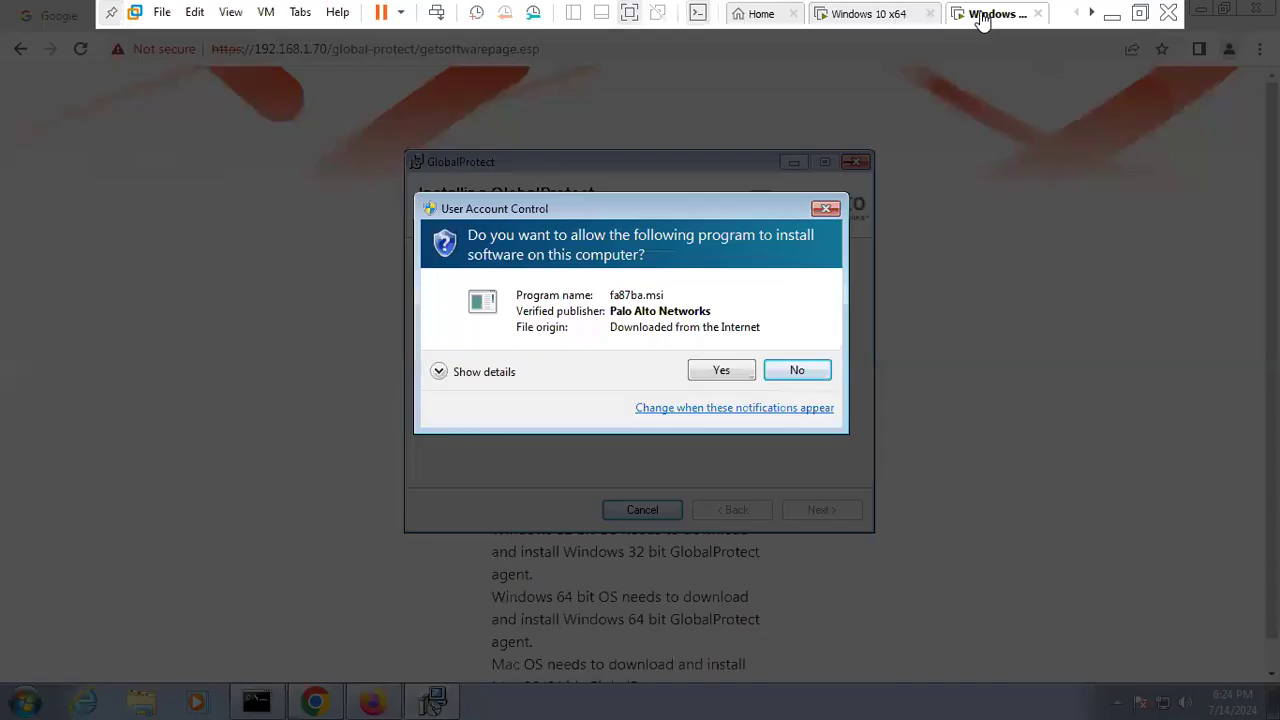
{"action": "left_click", "coordinate": [718, 370]}
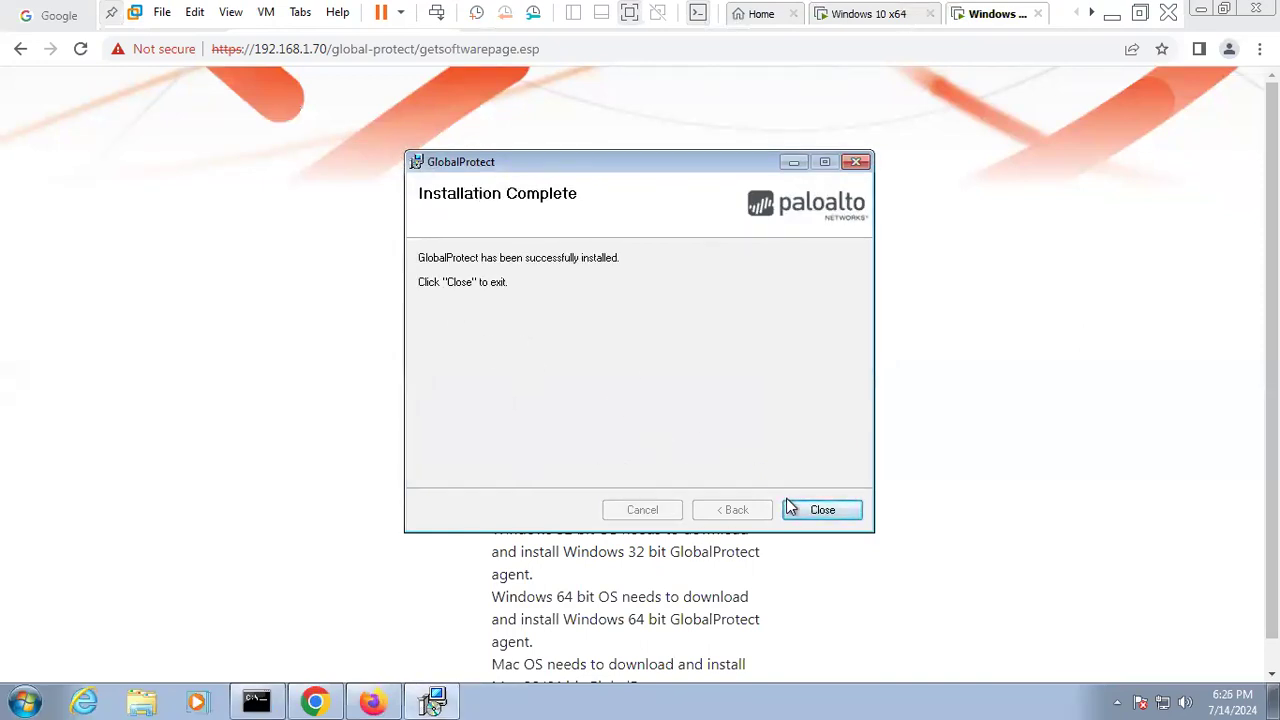
{"action": "left_click", "coordinate": [820, 510]}
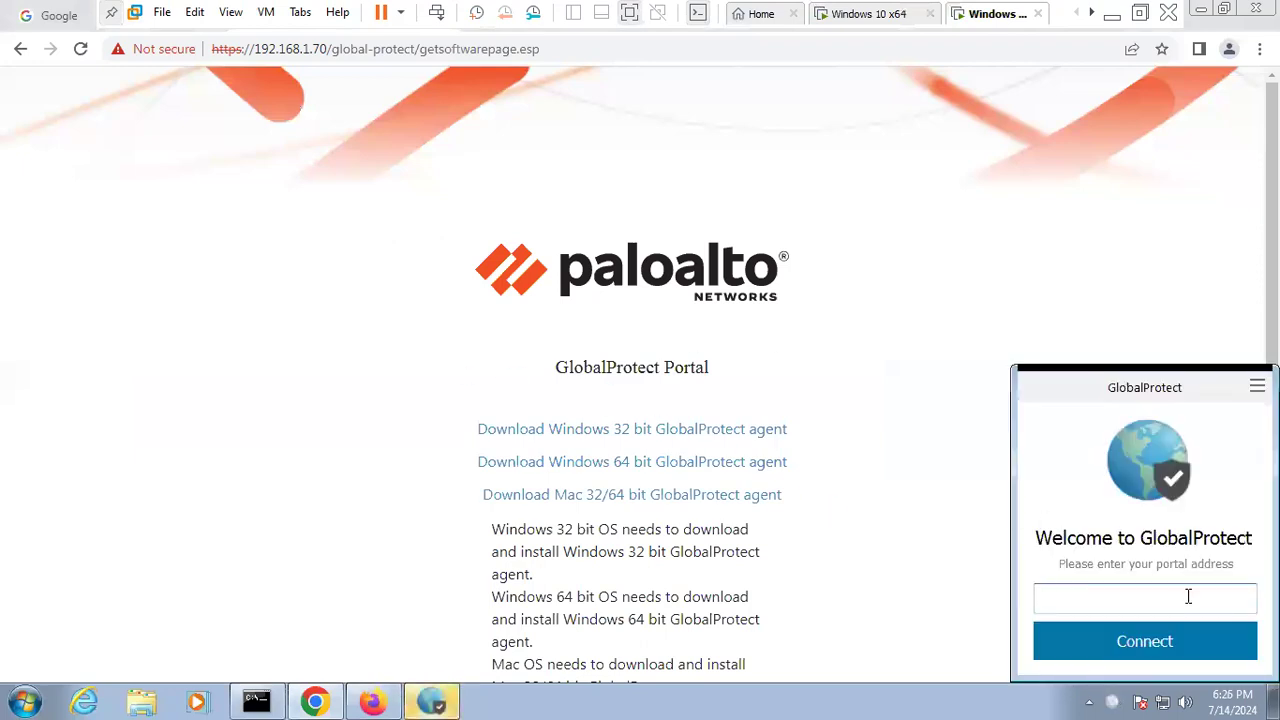
{"action": "type", "text": "s"}
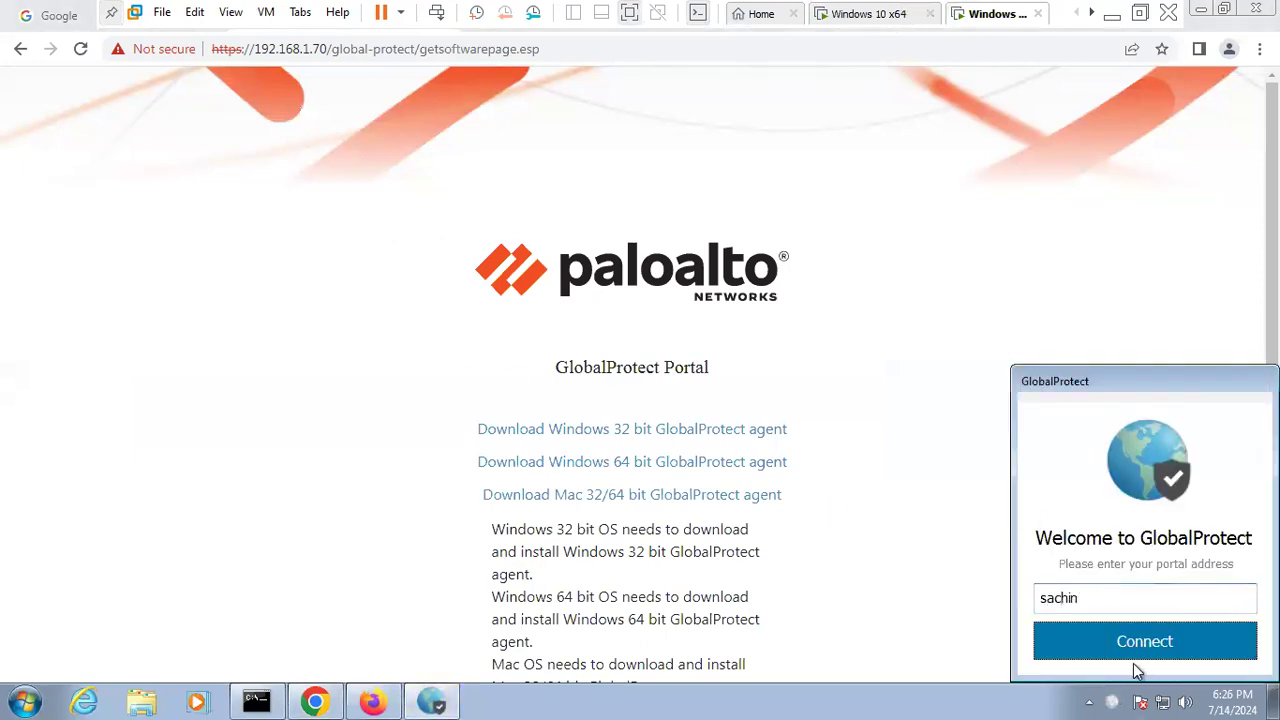
{"action": "type", "text": "achin"}
{"action": "left_click", "coordinate": [1167, 637]}
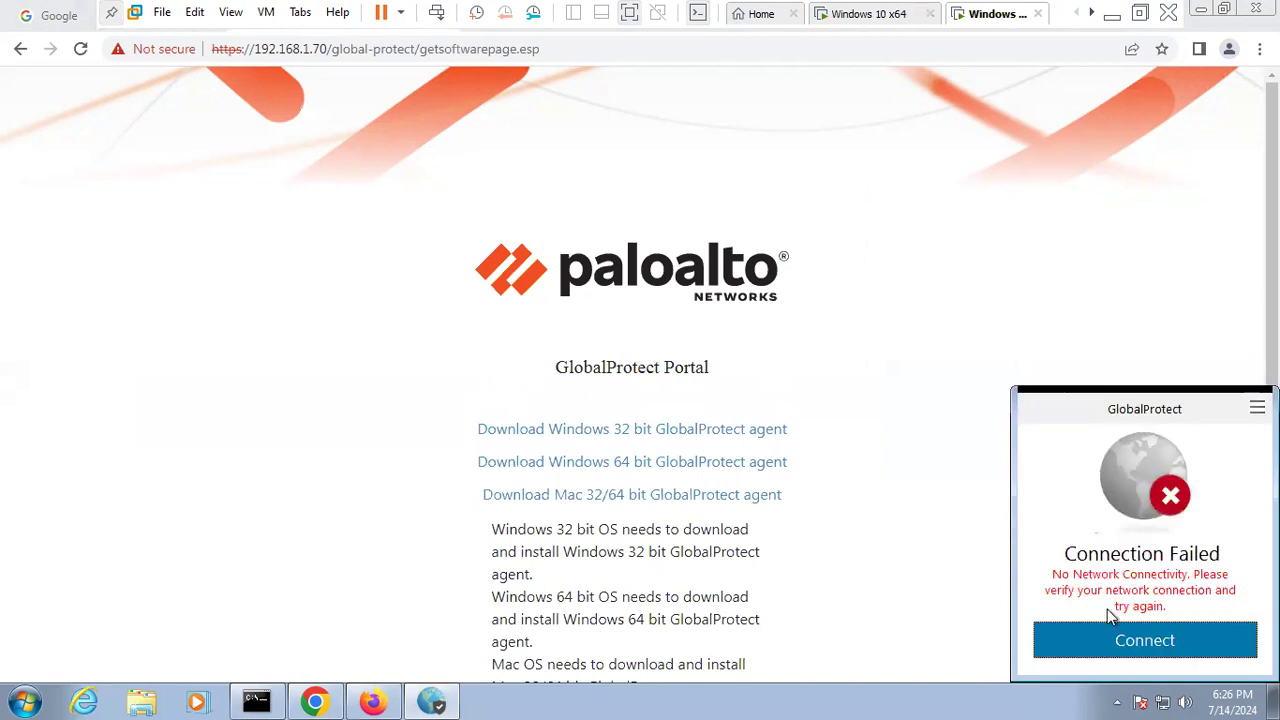
- Retry the portal connection, minimise the Windows 7 VM, and reload the PA-VM Ethernet interfaces list
{"action": "left_click", "coordinate": [1144, 641]}
{"action": "left_click", "coordinate": [1201, 10]}
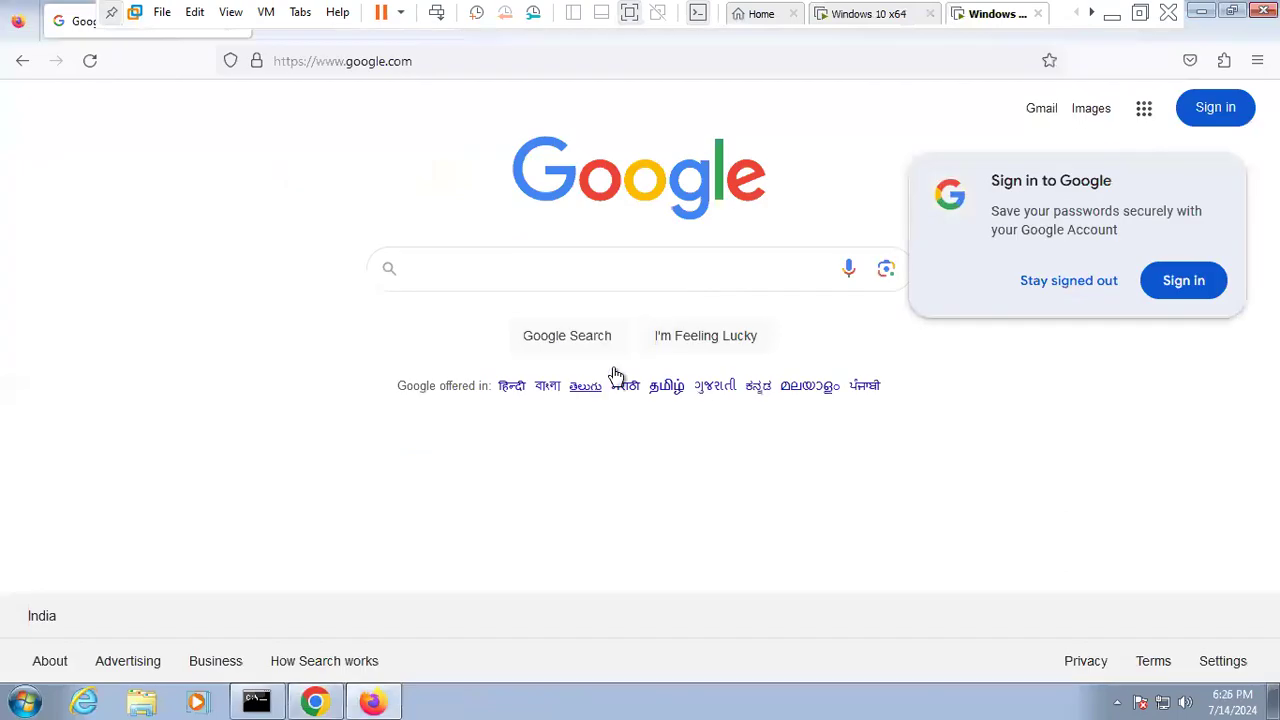
{"action": "left_click", "coordinate": [1208, 18]}
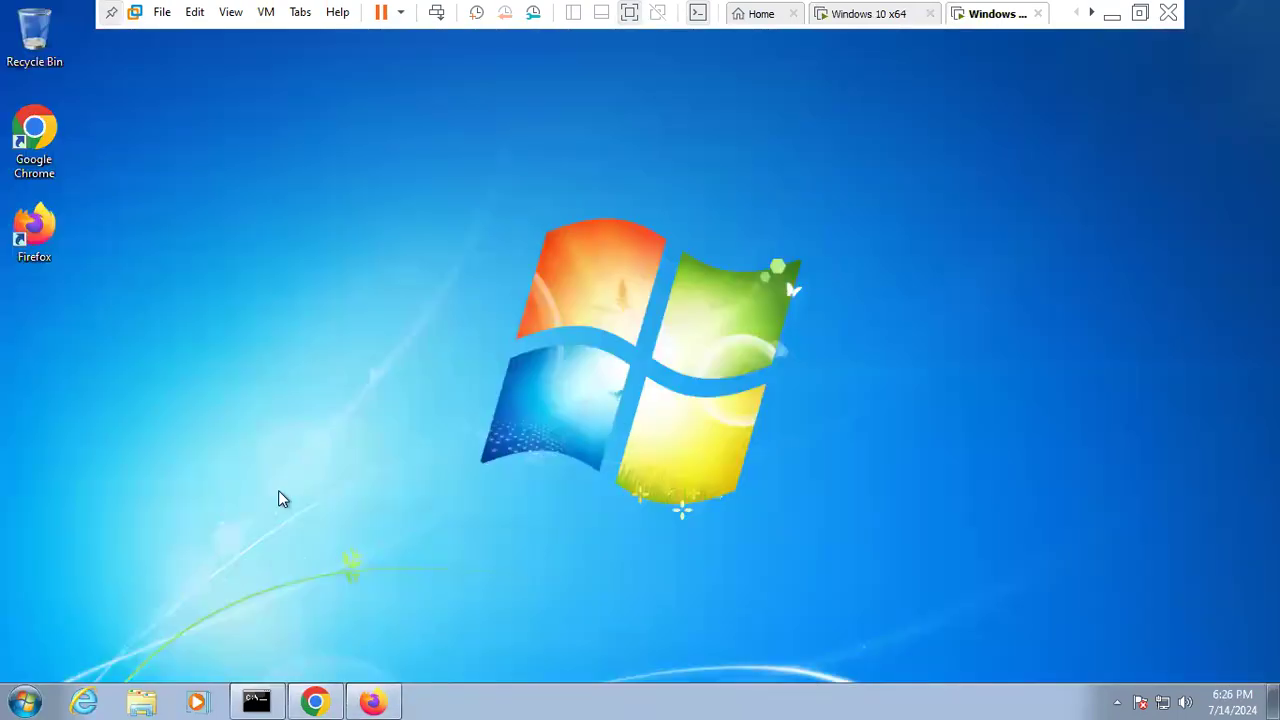
{"action": "left_click", "coordinate": [1112, 14]}
{"action": "left_click", "coordinate": [75, 205]}
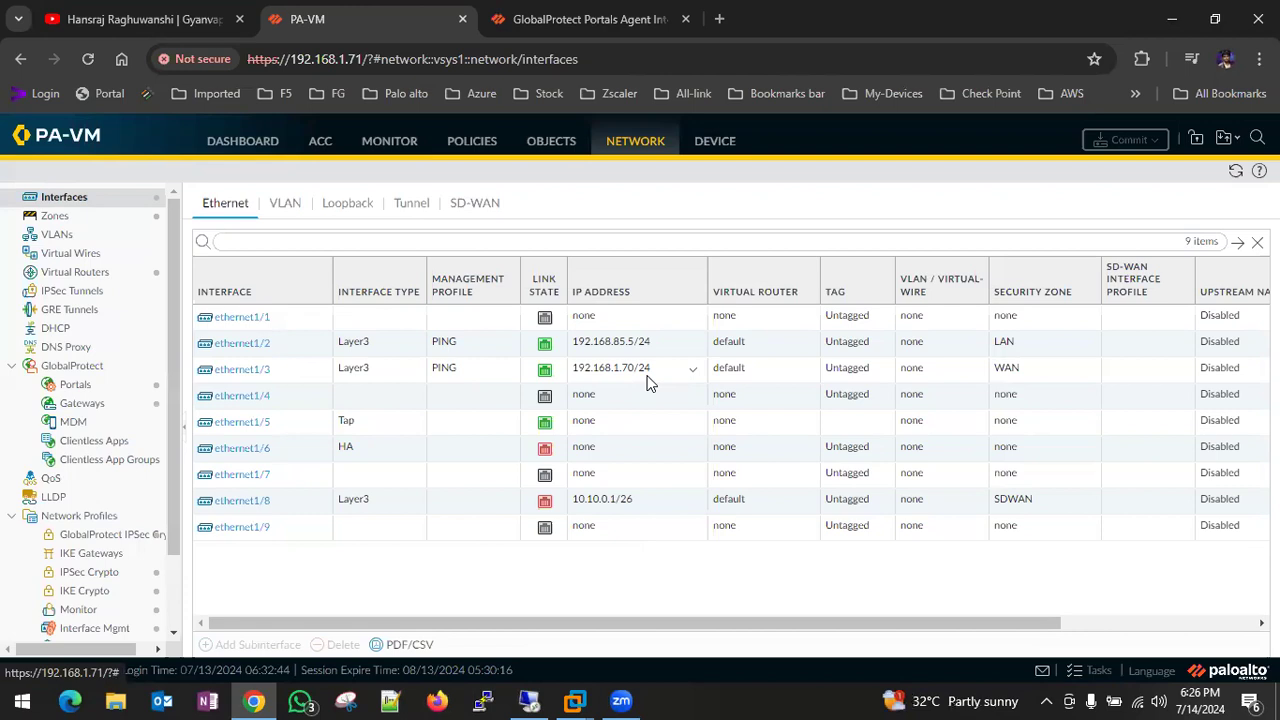
- Open the GlobalProtect logs and apply the filter to refresh the results
{"action": "left_click", "coordinate": [394, 143]}
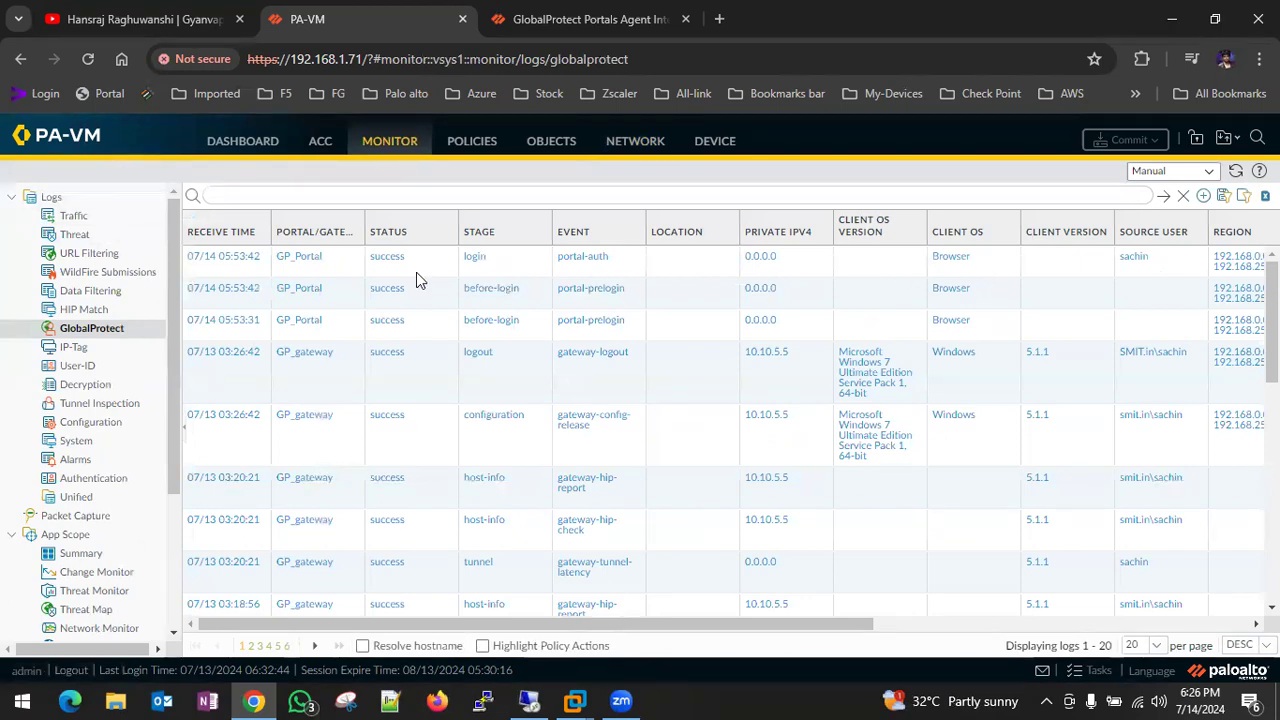
{"action": "left_click", "coordinate": [1163, 196]}
{"action": "left_click", "coordinate": [1165, 198]}
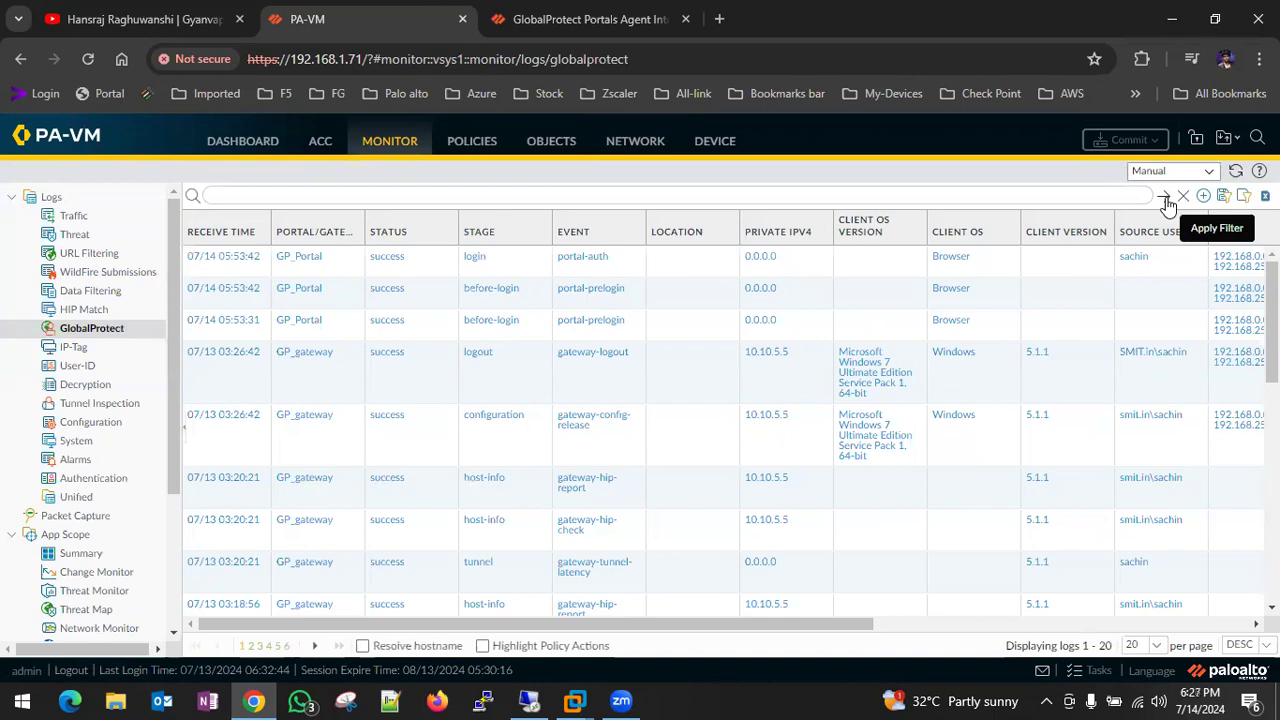
- Review the Traffic log where 192.168.1.22's port-443 sessions to 192.168.1.70 end with decrypt-error
{"action": "left_click", "coordinate": [88, 220]}
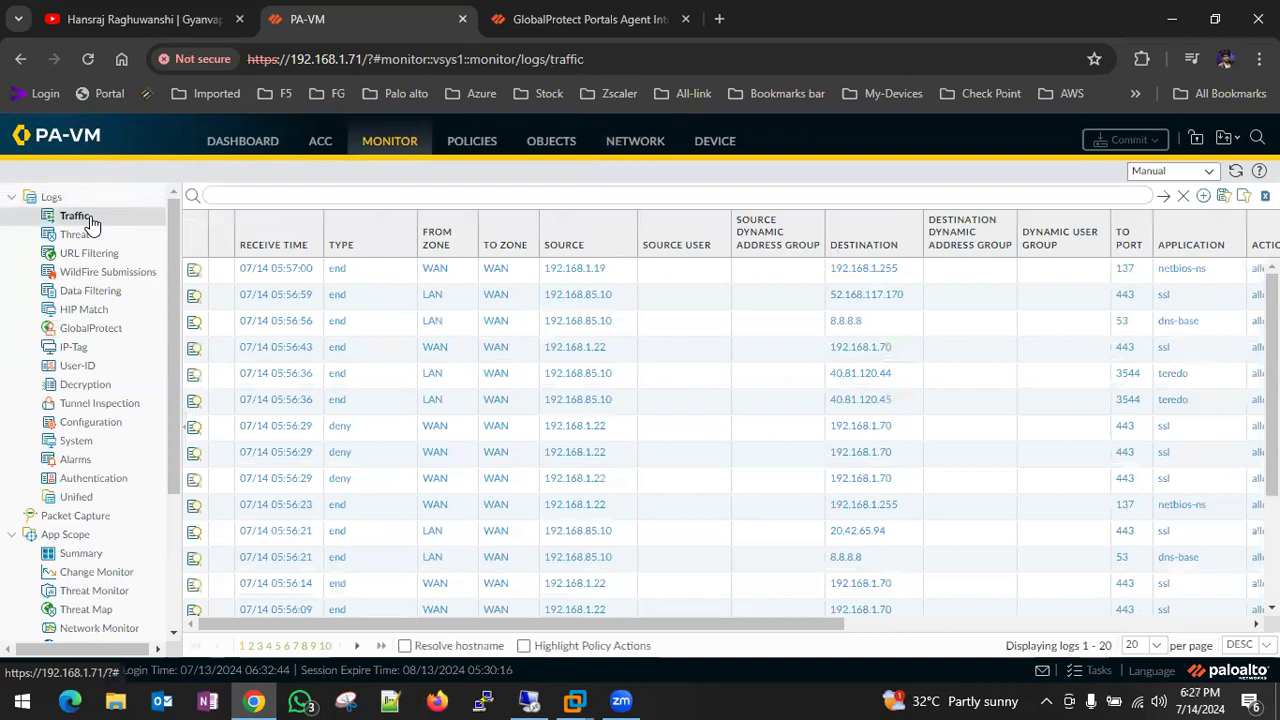
{"action": "scroll", "coordinate": [1105, 271], "scroll_direction": "right", "scroll_amount": 3}
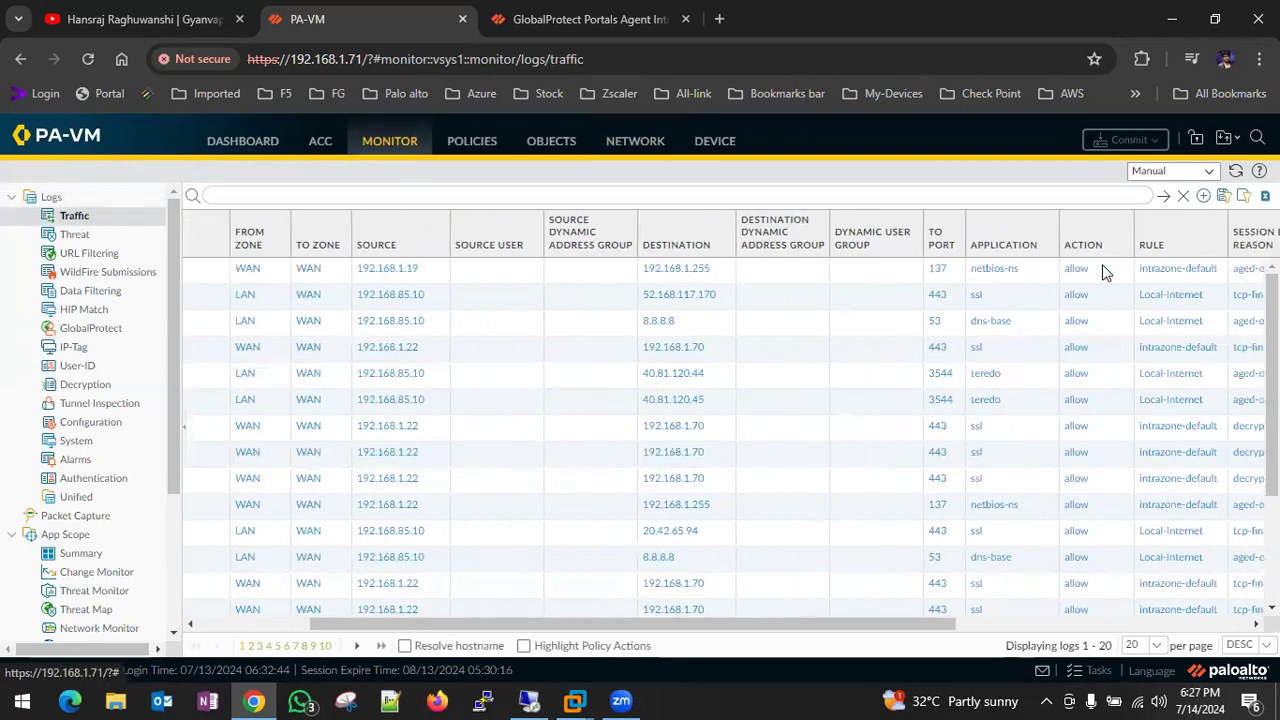
{"action": "scroll", "coordinate": [1105, 271], "scroll_direction": "right", "scroll_amount": 1}
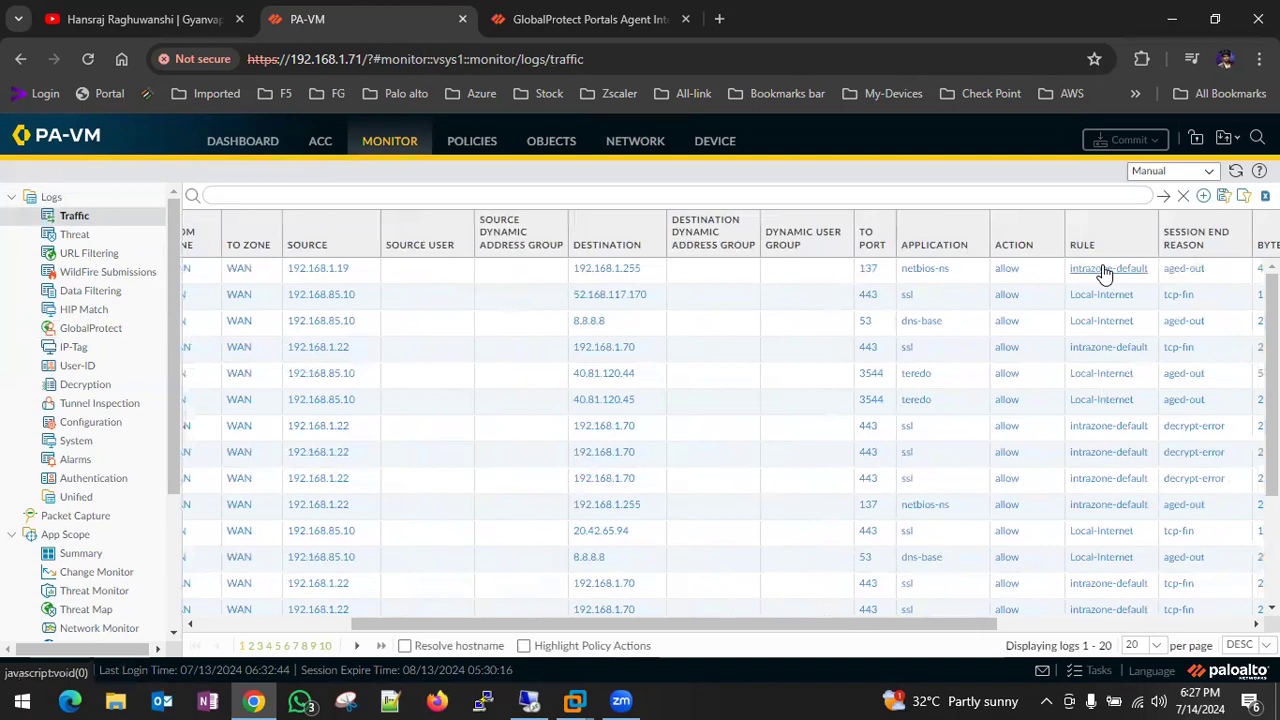
{"action": "scroll", "coordinate": [694, 357], "scroll_direction": "left", "scroll_amount": 3}
{"action": "scroll", "coordinate": [694, 357], "scroll_direction": "left", "scroll_amount": 1}
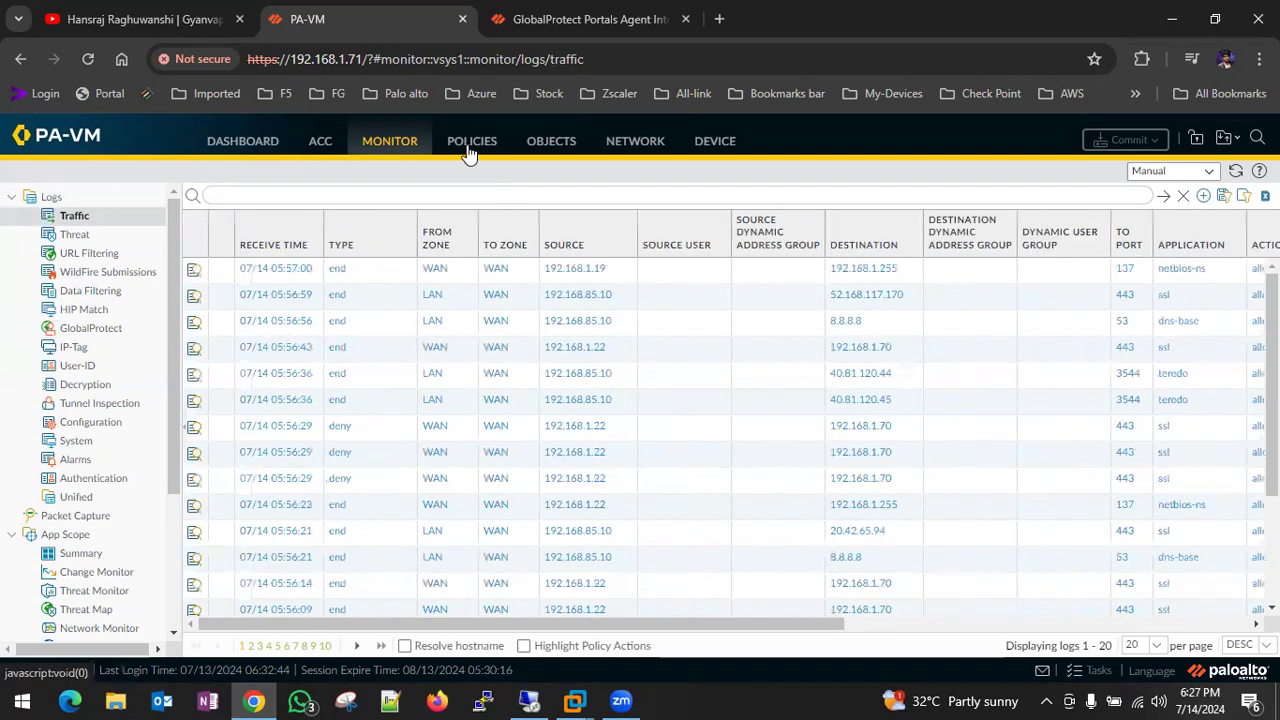
{"action": "left_click", "coordinate": [468, 150]}
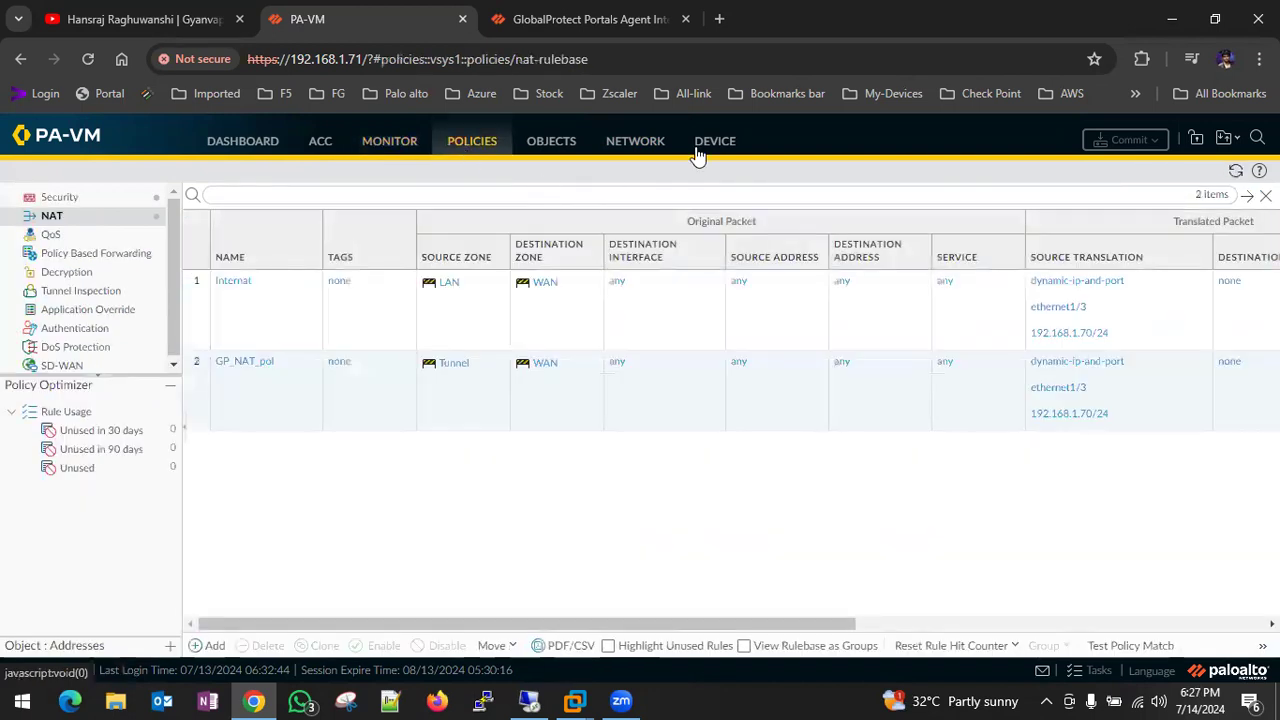
- Inspect the GP_Portal's Agent_Auth agent config app settings, then close both dialogs without saving
{"action": "left_click", "coordinate": [630, 143]}
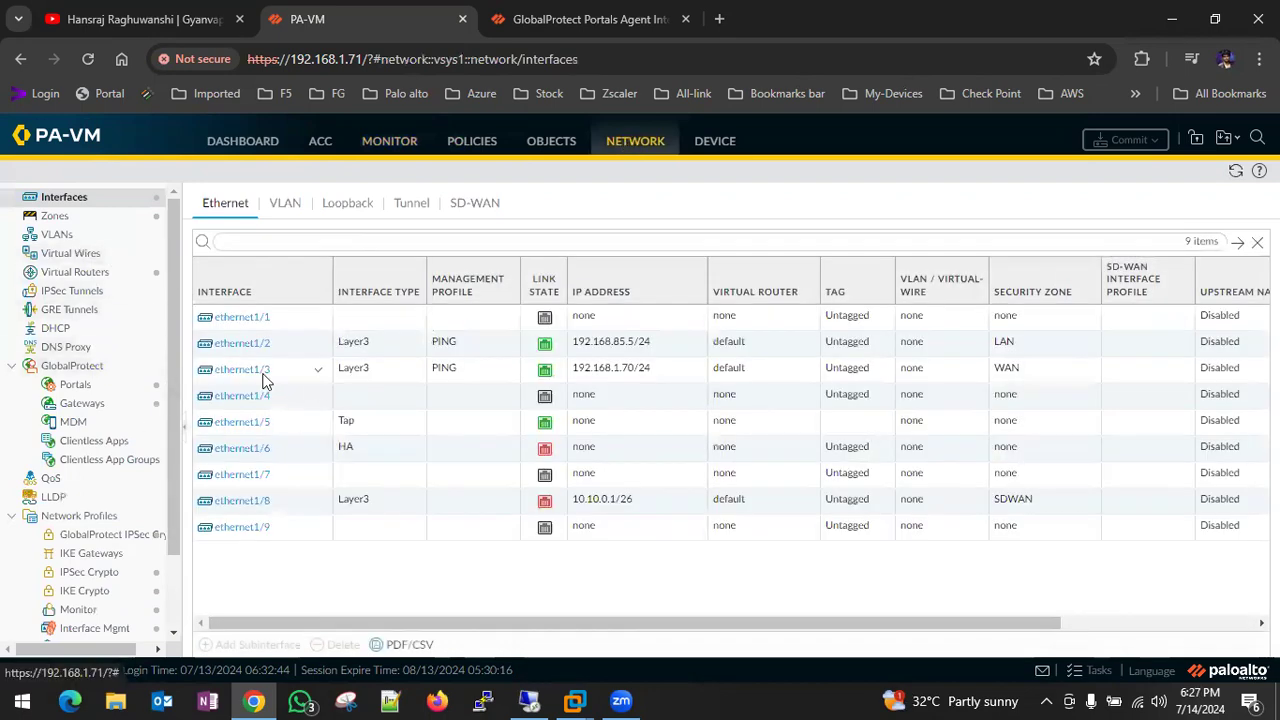
{"action": "left_click", "coordinate": [76, 387]}
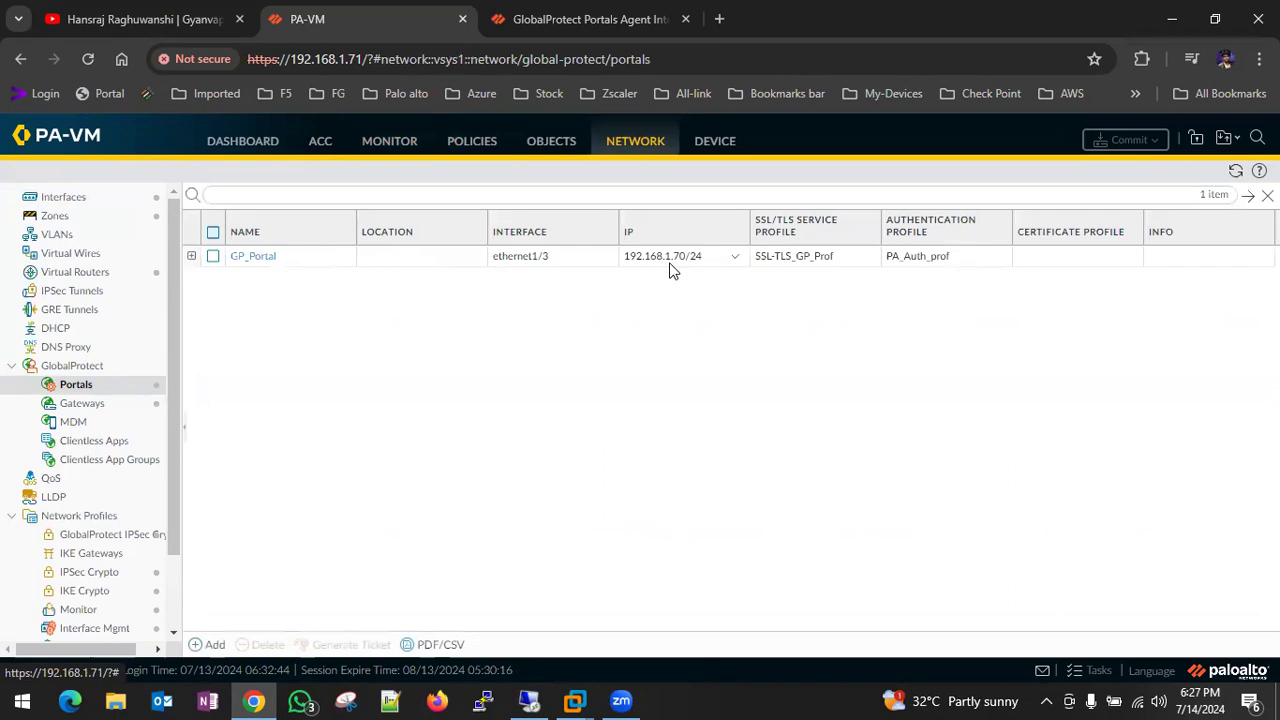
{"action": "left_click", "coordinate": [255, 259]}
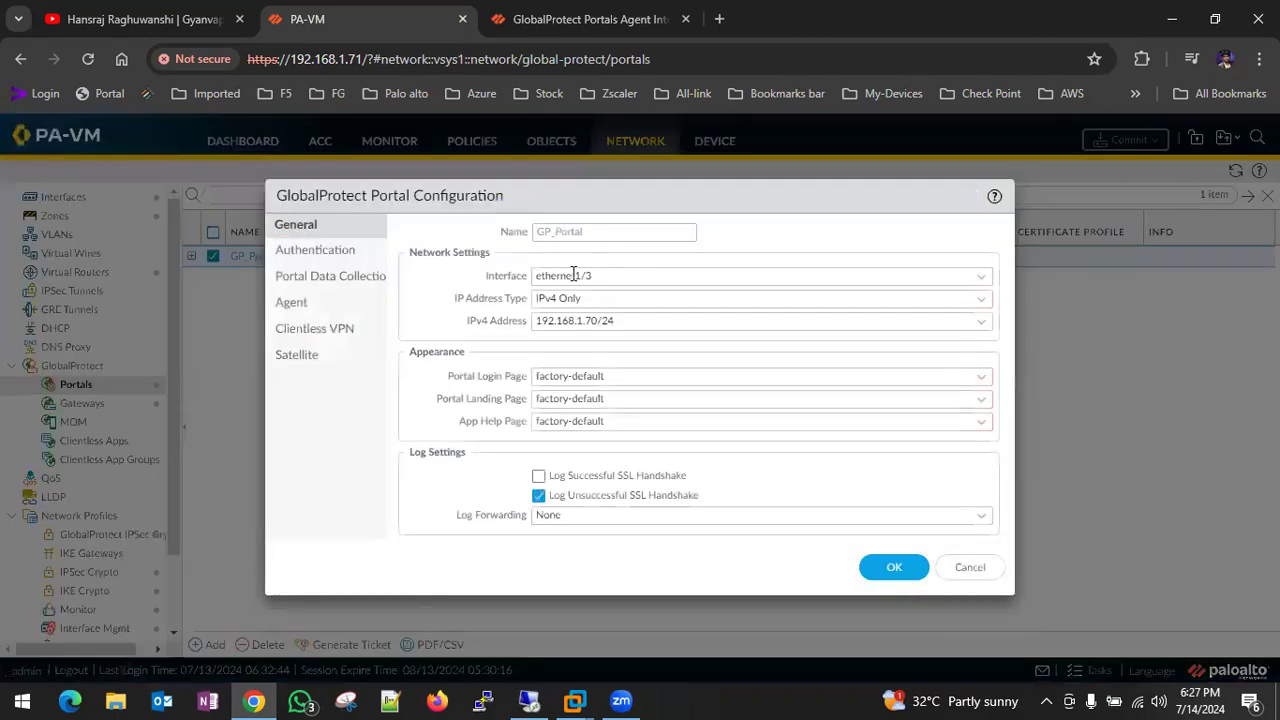
{"action": "left_click", "coordinate": [291, 302]}
{"action": "left_click", "coordinate": [465, 291]}
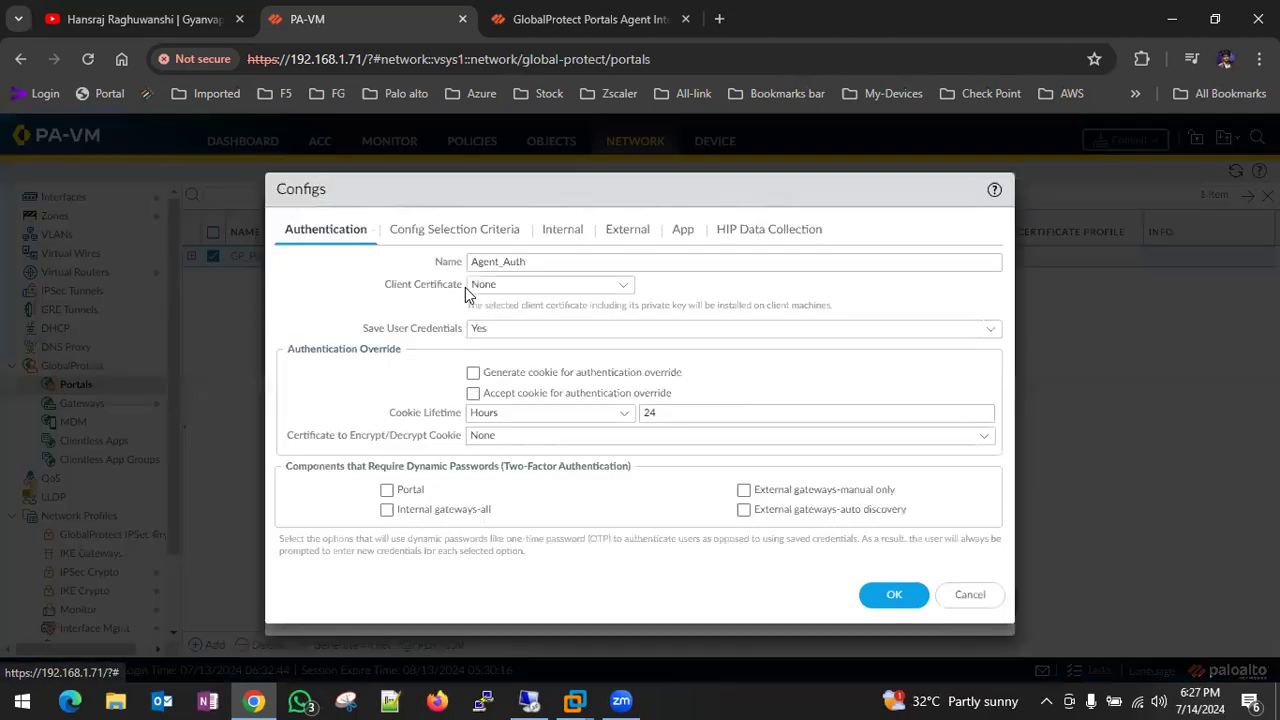
{"action": "left_click", "coordinate": [684, 232]}
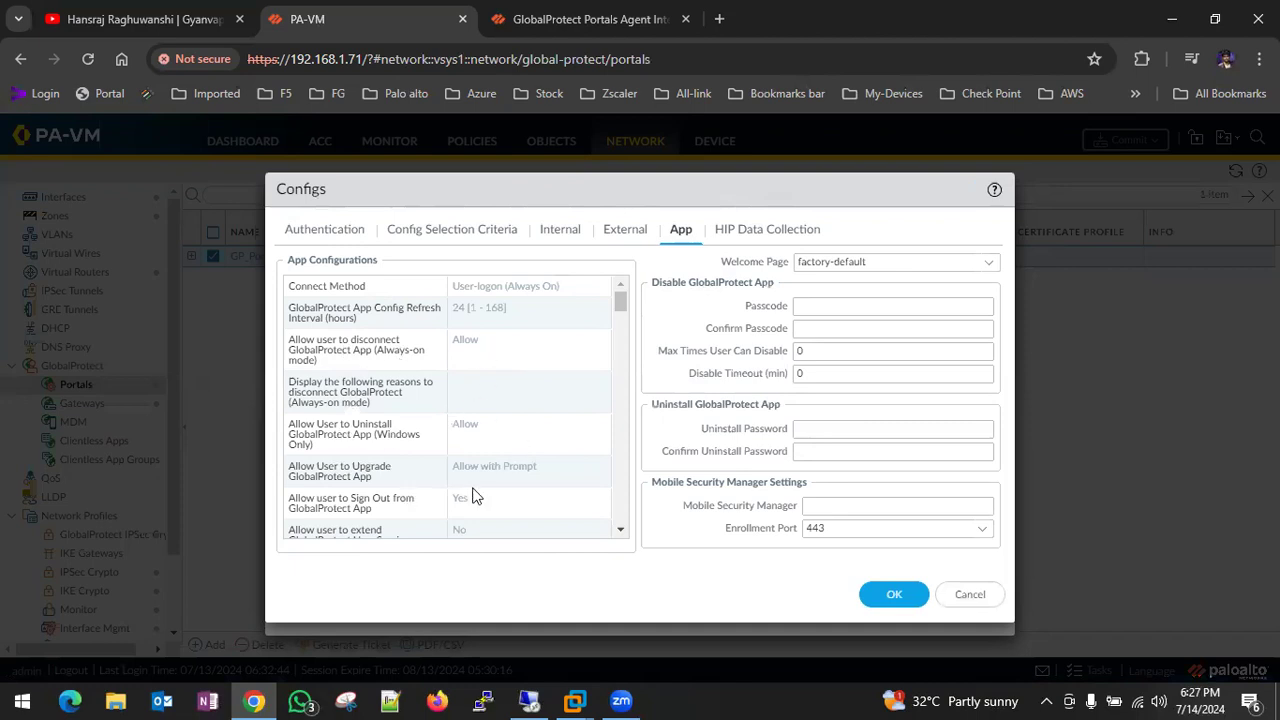
{"action": "left_click", "coordinate": [969, 597]}
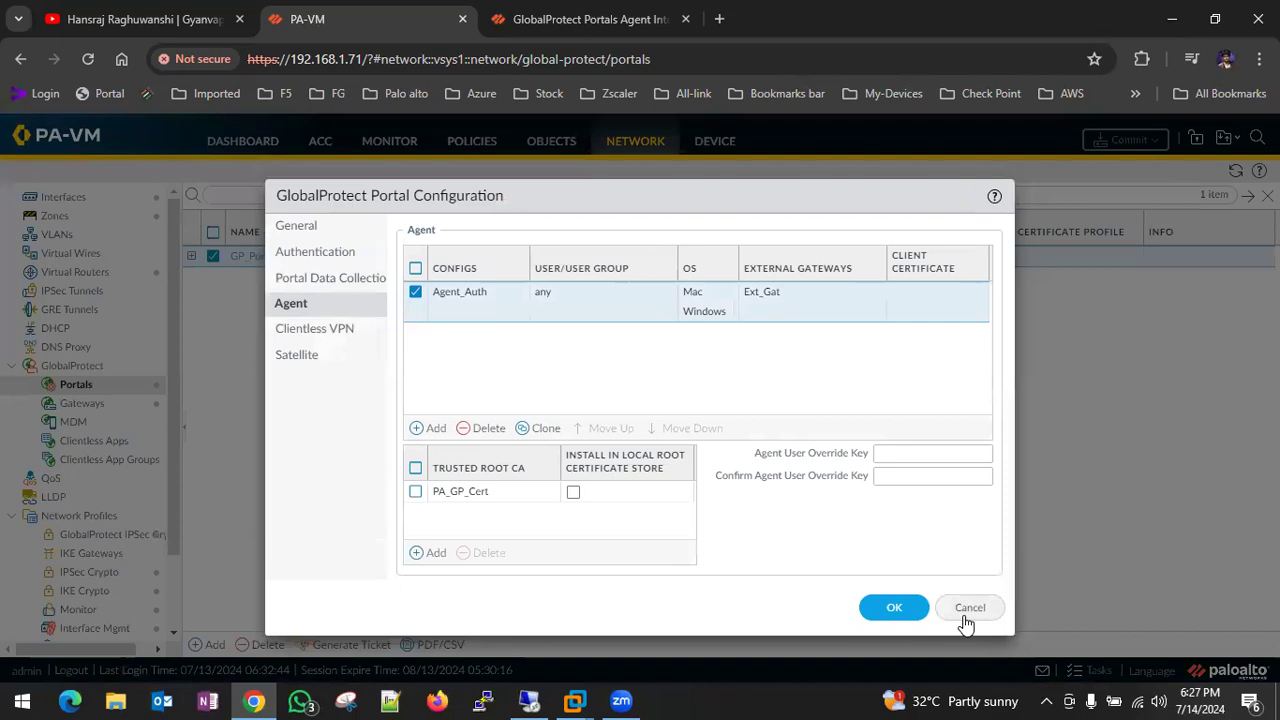
{"action": "left_click", "coordinate": [968, 608]}
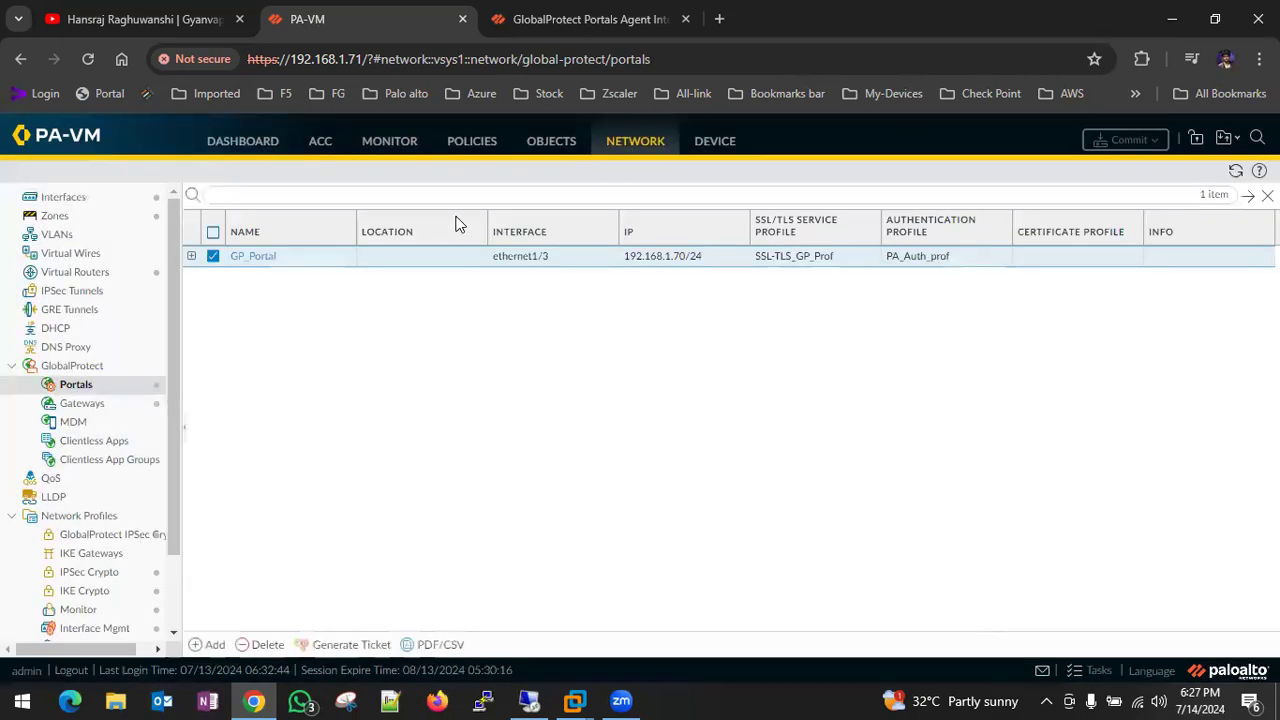
- Check the PA_GP_Cert device certificate for 192.168.1.70, then switch to the Windows 7 VM
{"action": "left_click", "coordinate": [702, 152]}
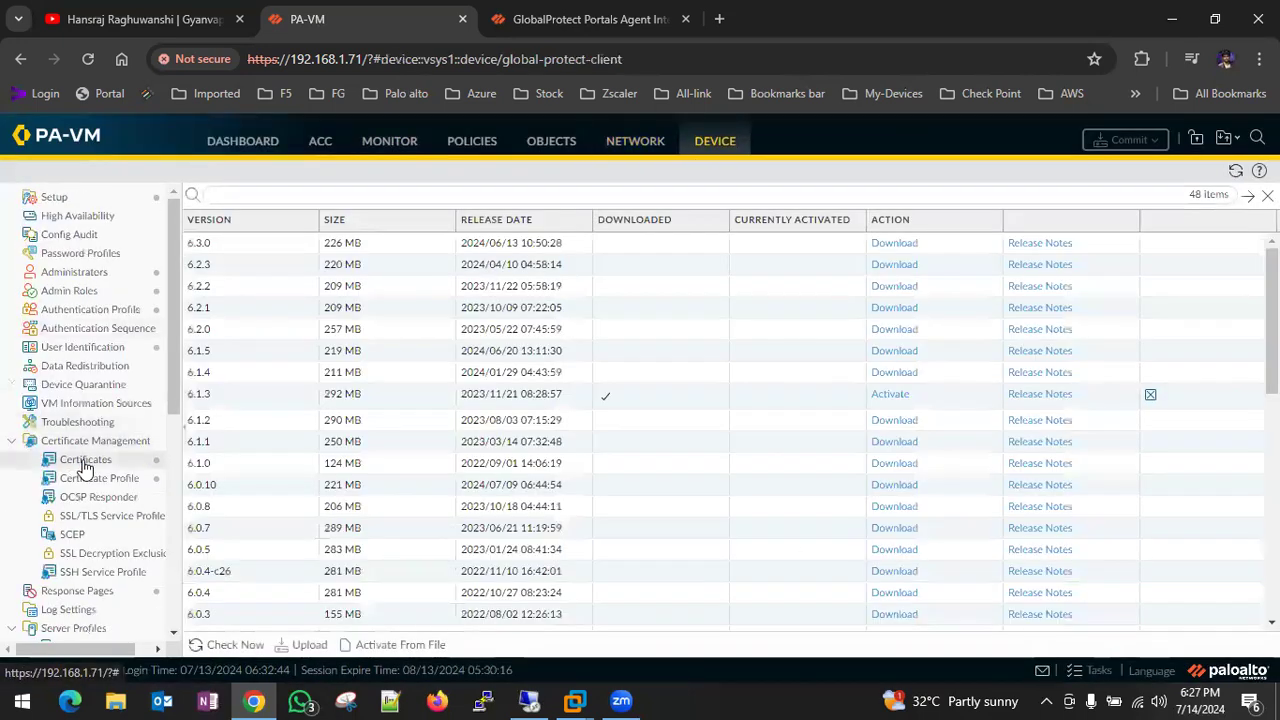
{"action": "left_click", "coordinate": [86, 464]}
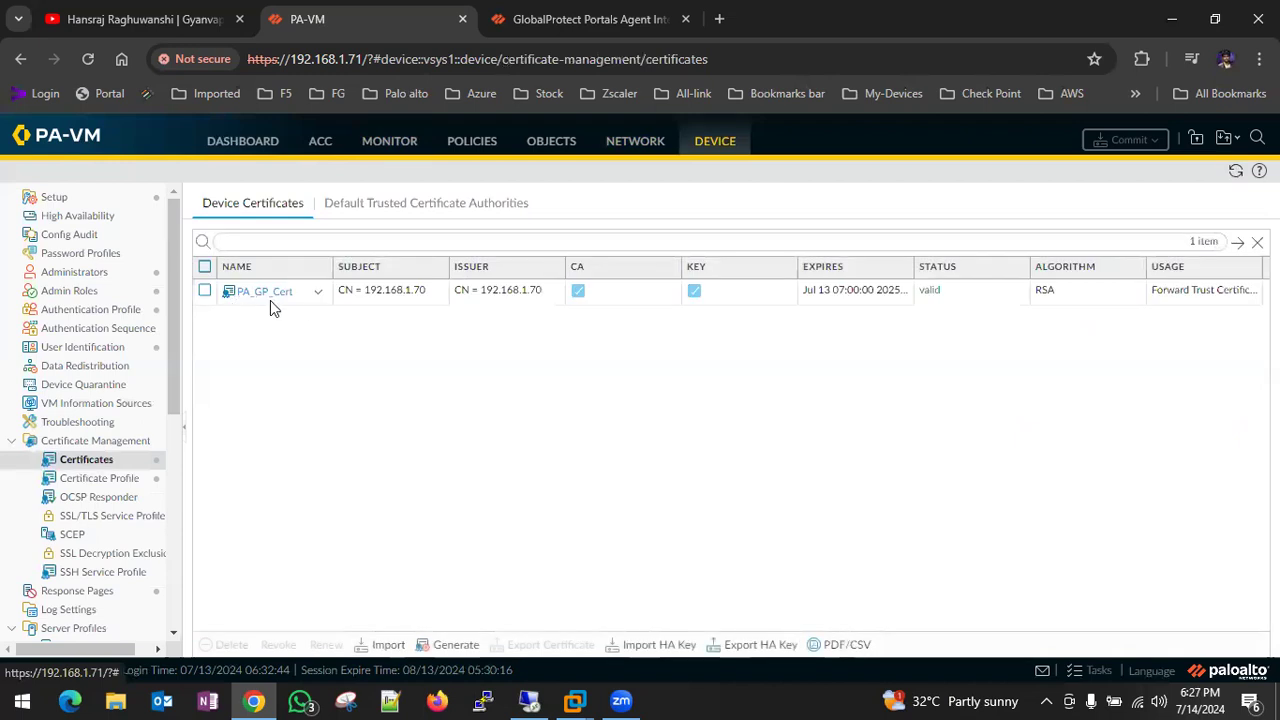
{"action": "left_click", "coordinate": [568, 700]}
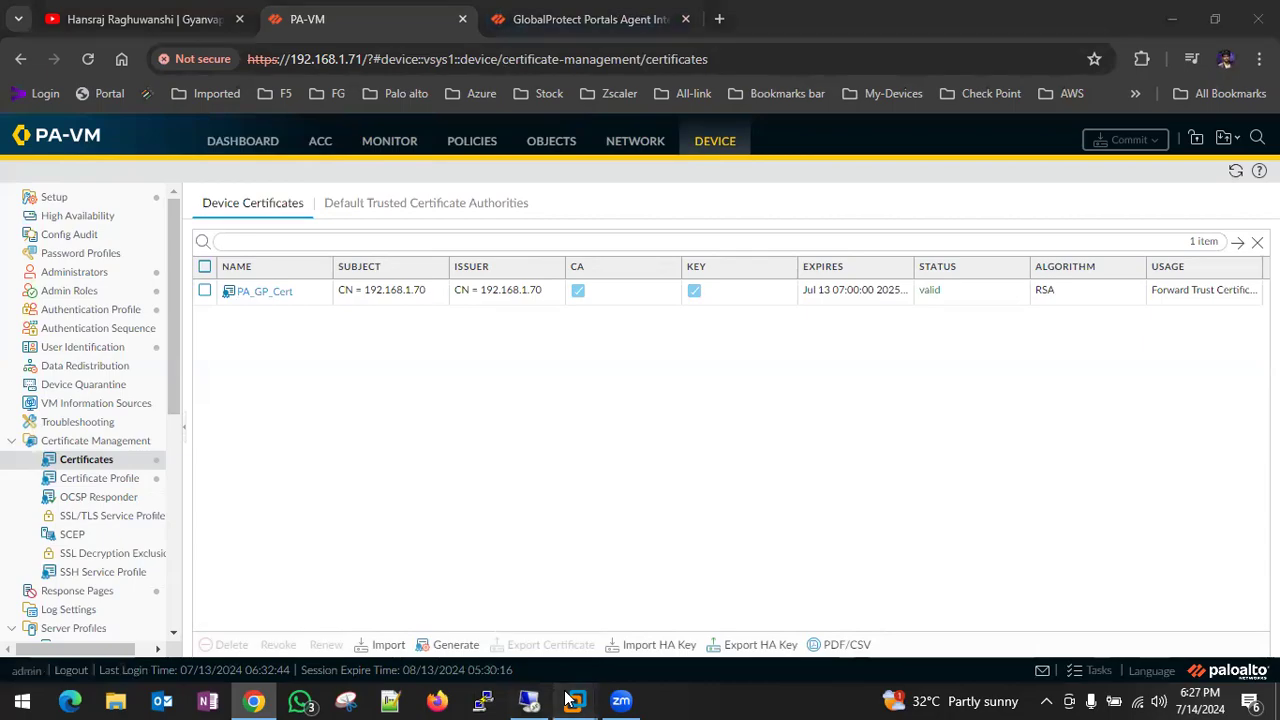
{"action": "left_click", "coordinate": [737, 559]}
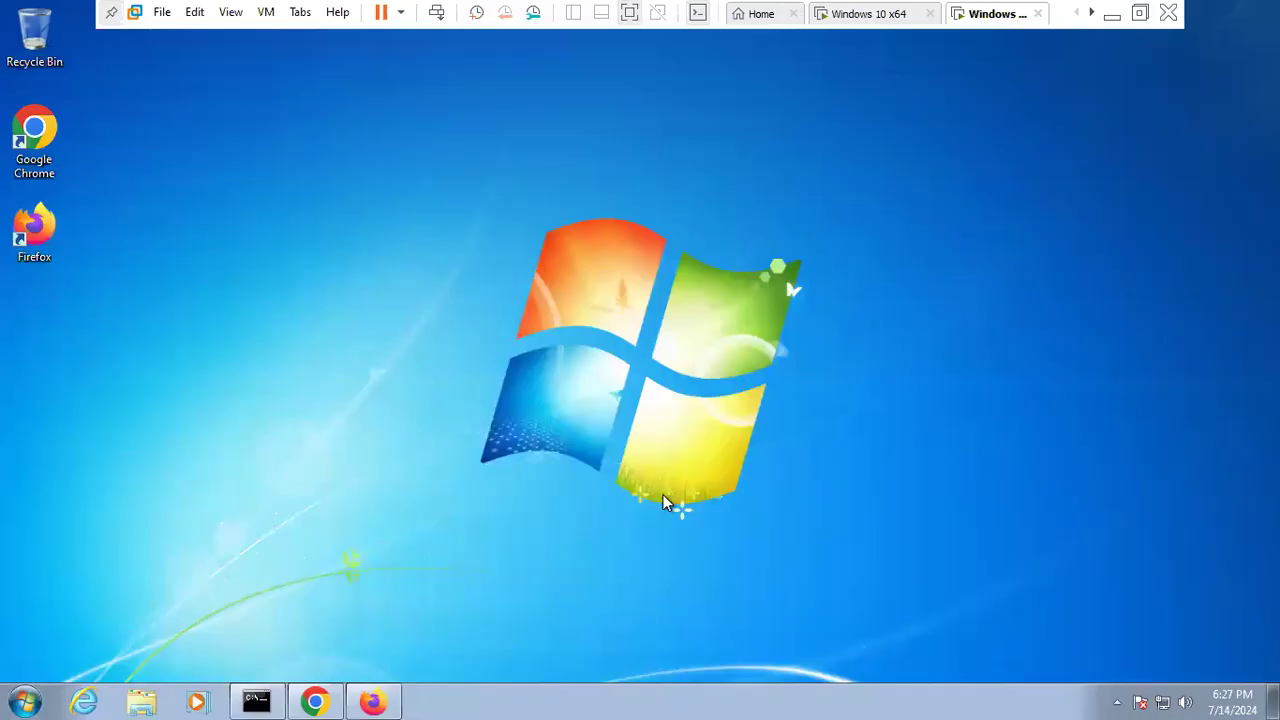
{"action": "left_click", "coordinate": [1117, 702]}
{"action": "left_click", "coordinate": [1084, 617]}
{"action": "left_click", "coordinate": [1090, 630]}
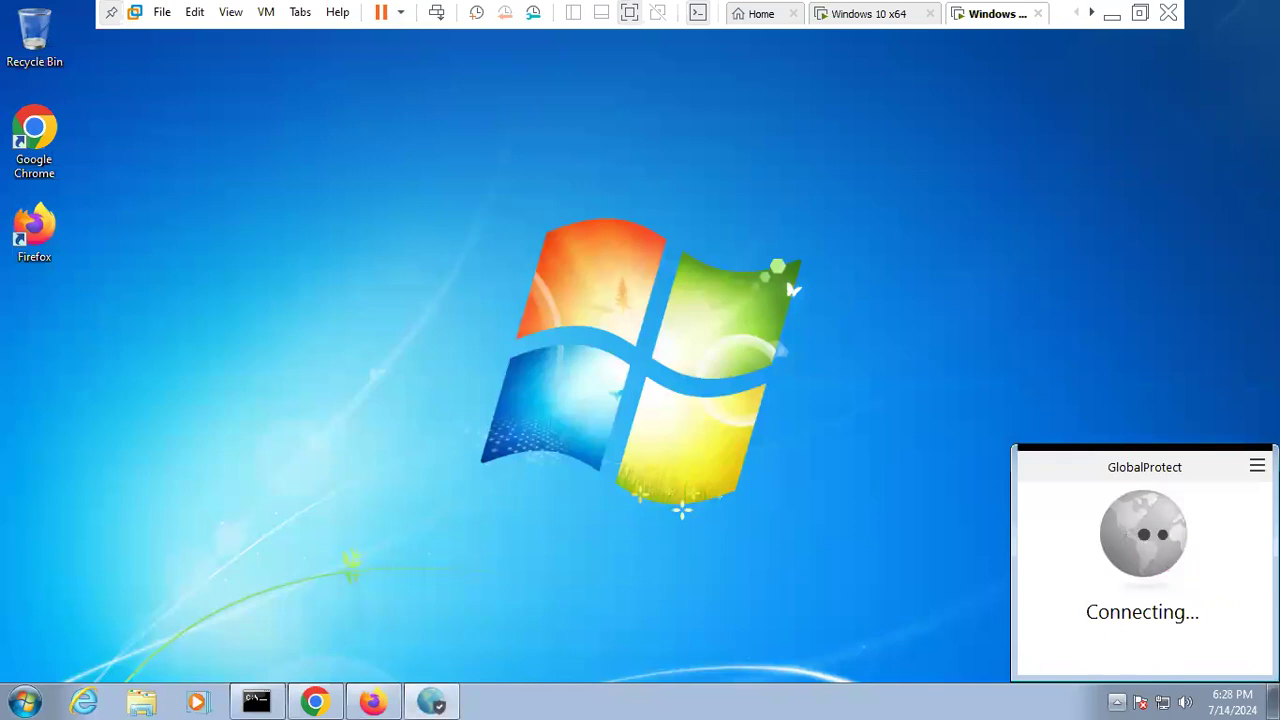
{"action": "left_click", "coordinate": [1257, 466]}
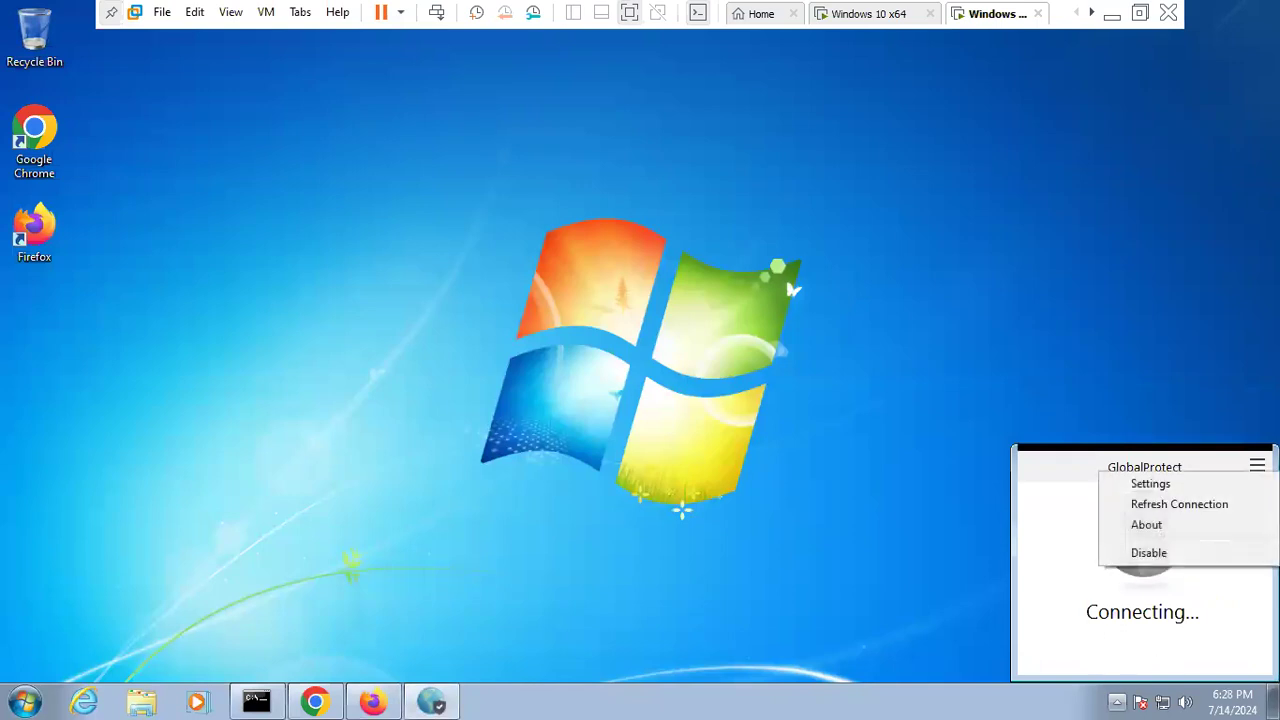
{"action": "left_click", "coordinate": [1160, 484]}
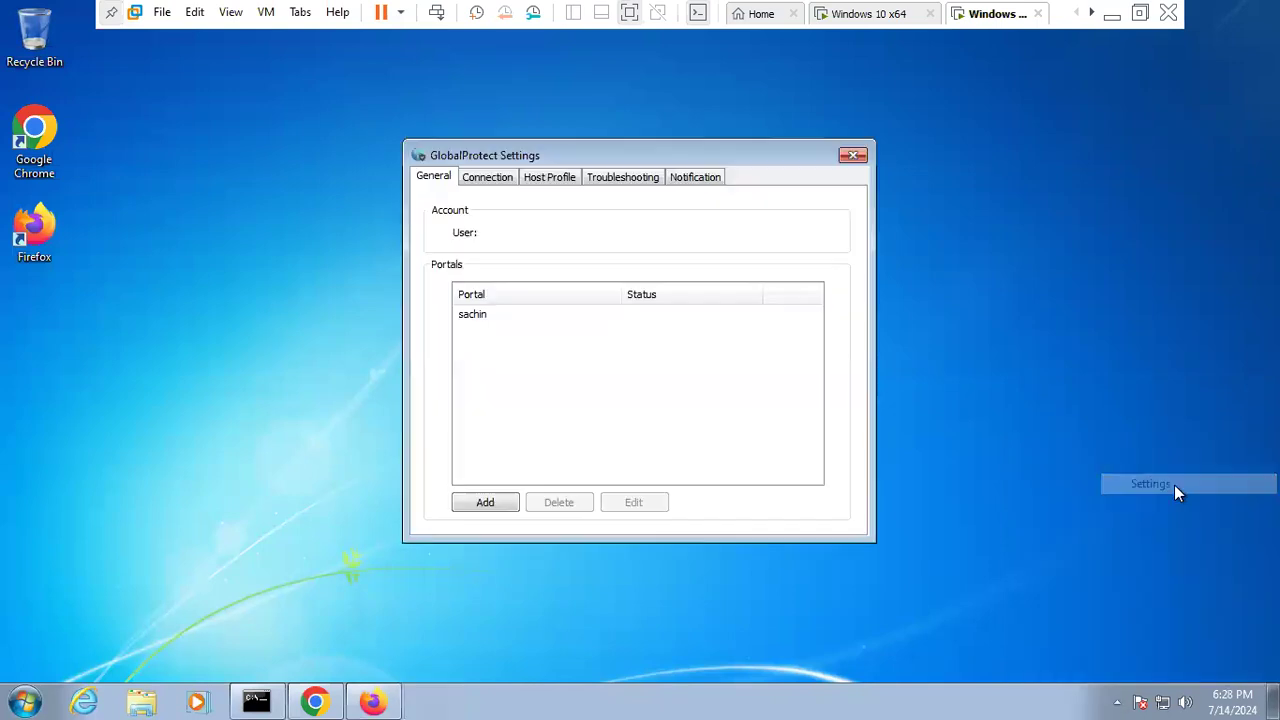
{"action": "left_click", "coordinate": [490, 181]}
{"action": "left_click", "coordinate": [550, 177]}
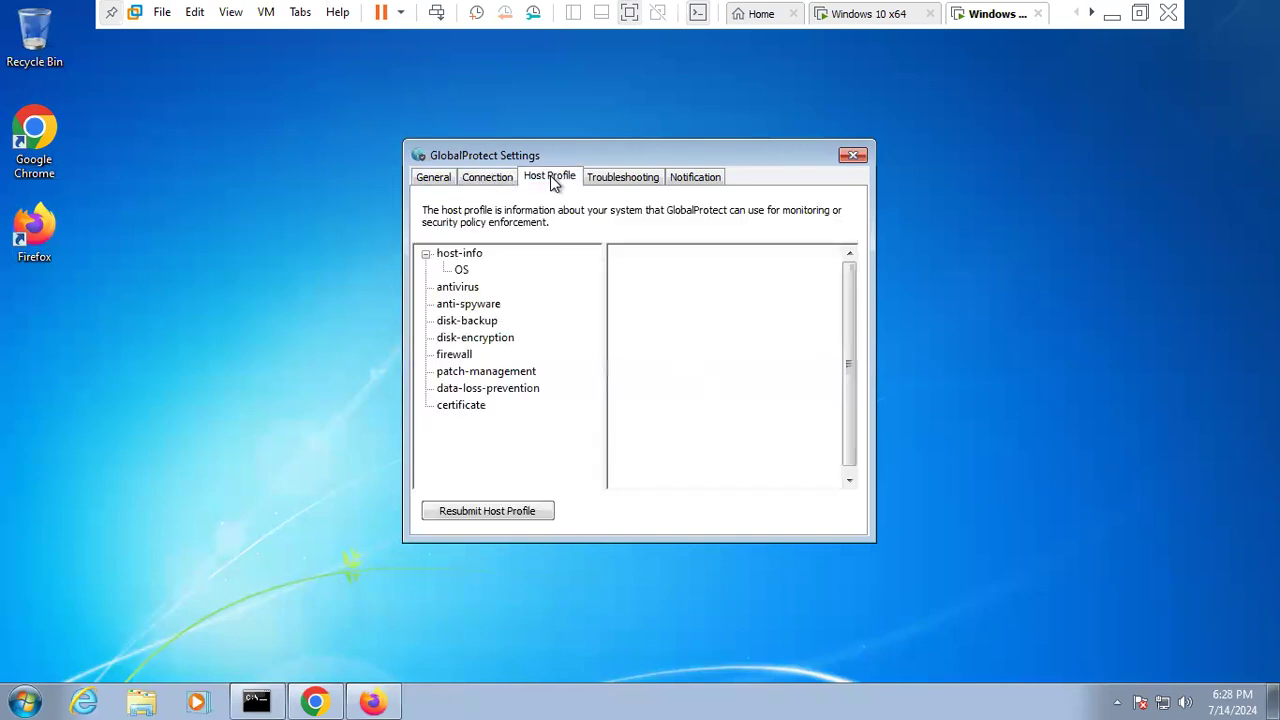
{"action": "left_click", "coordinate": [435, 180]}
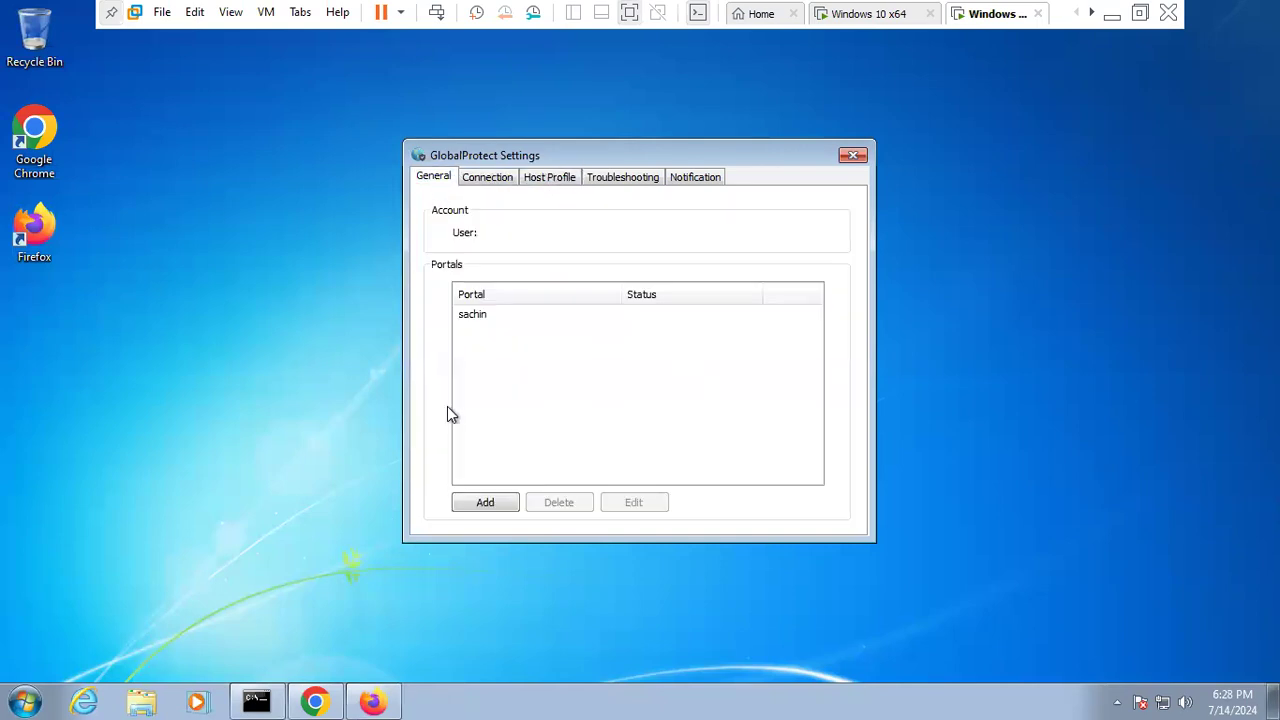
{"action": "left_click", "coordinate": [475, 318]}
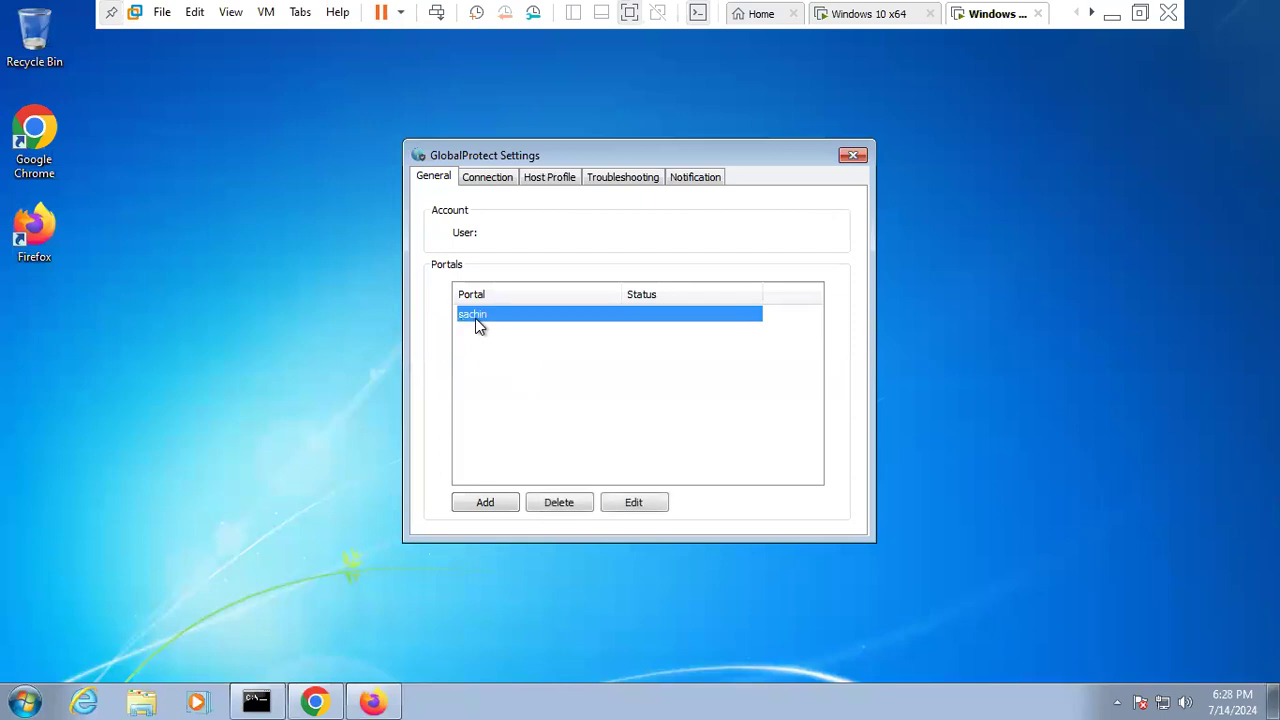
{"action": "left_click", "coordinate": [483, 183]}
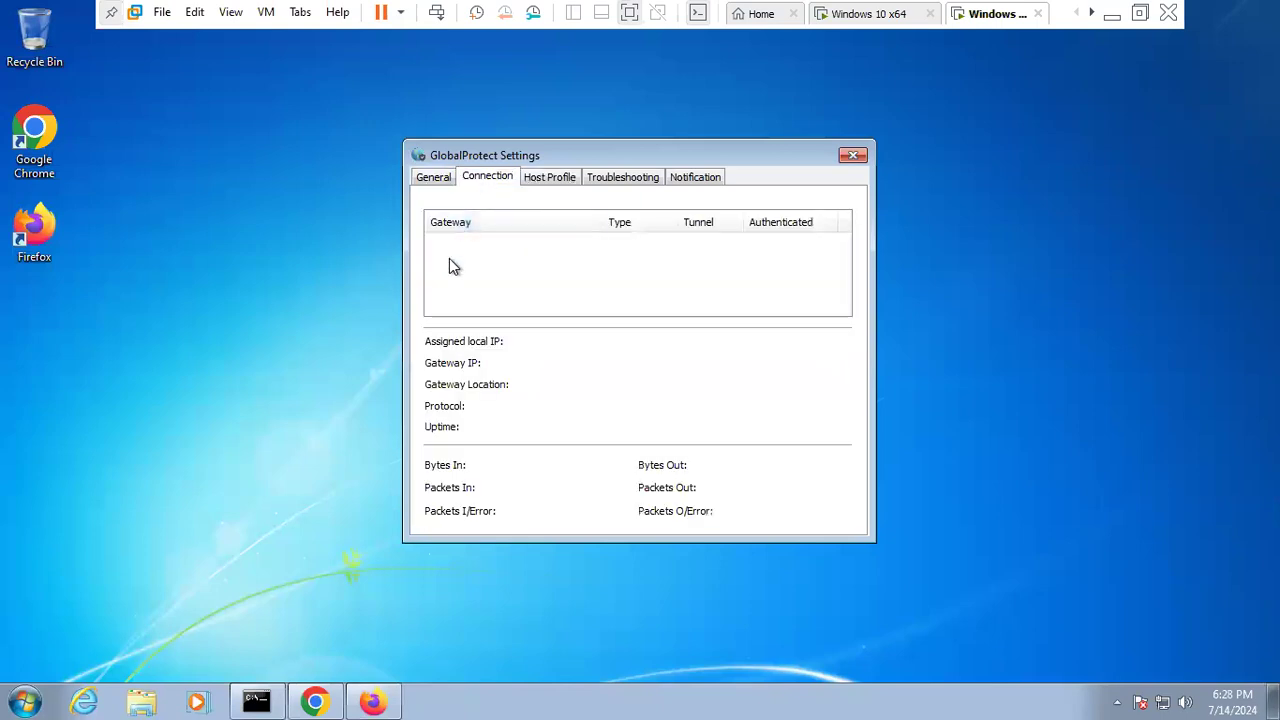
{"action": "left_click", "coordinate": [689, 177]}
{"action": "left_click", "coordinate": [603, 177]}
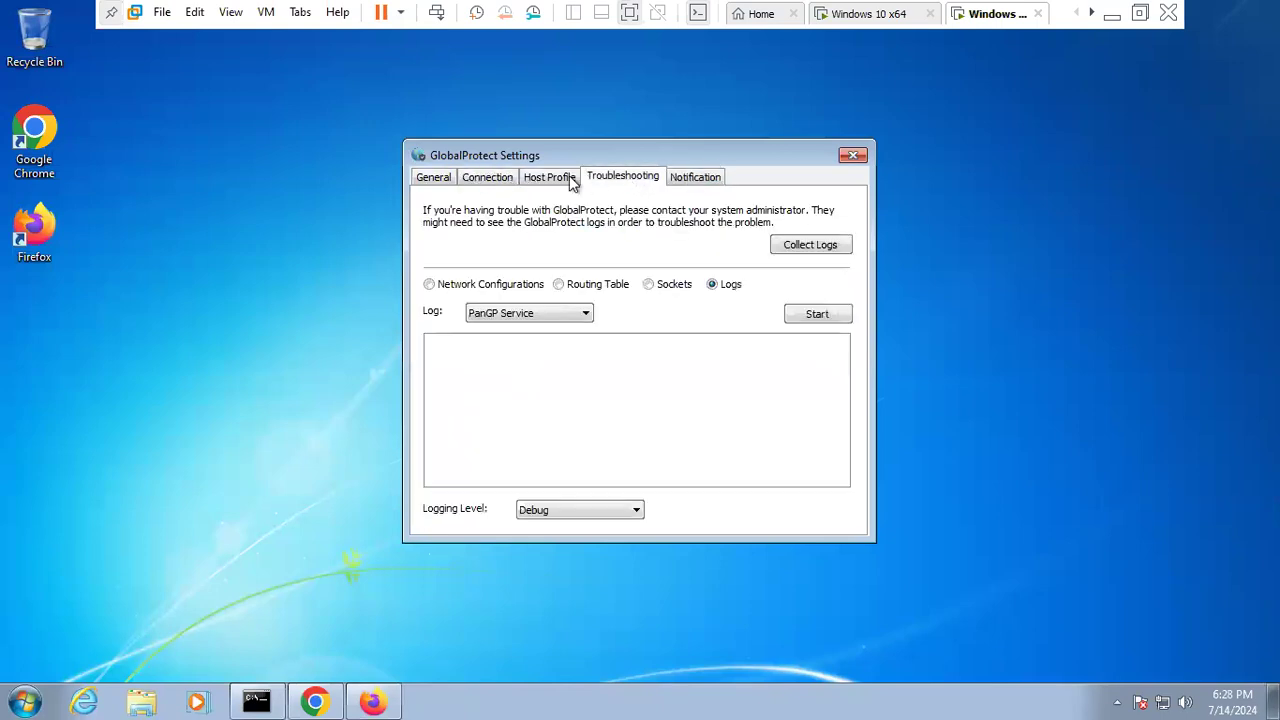
{"action": "left_click", "coordinate": [550, 177]}
{"action": "left_click", "coordinate": [500, 177]}
{"action": "left_click", "coordinate": [438, 180]}
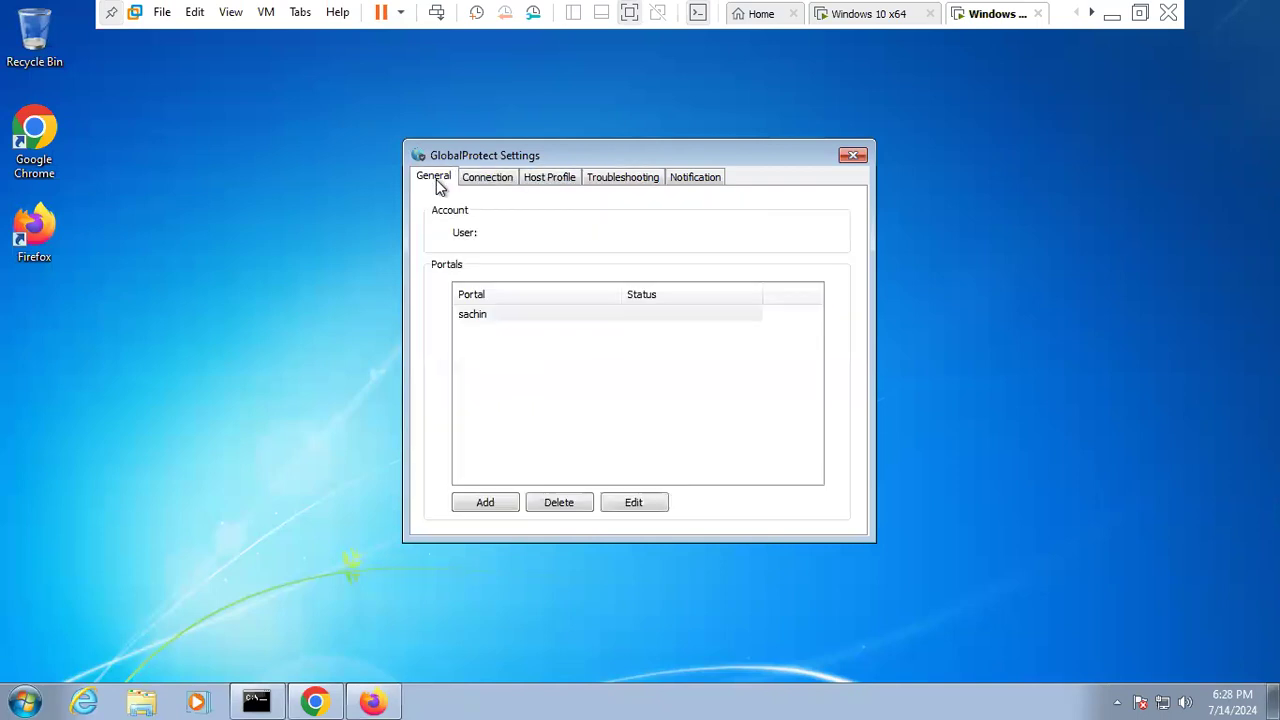
{"action": "left_click", "coordinate": [853, 157]}
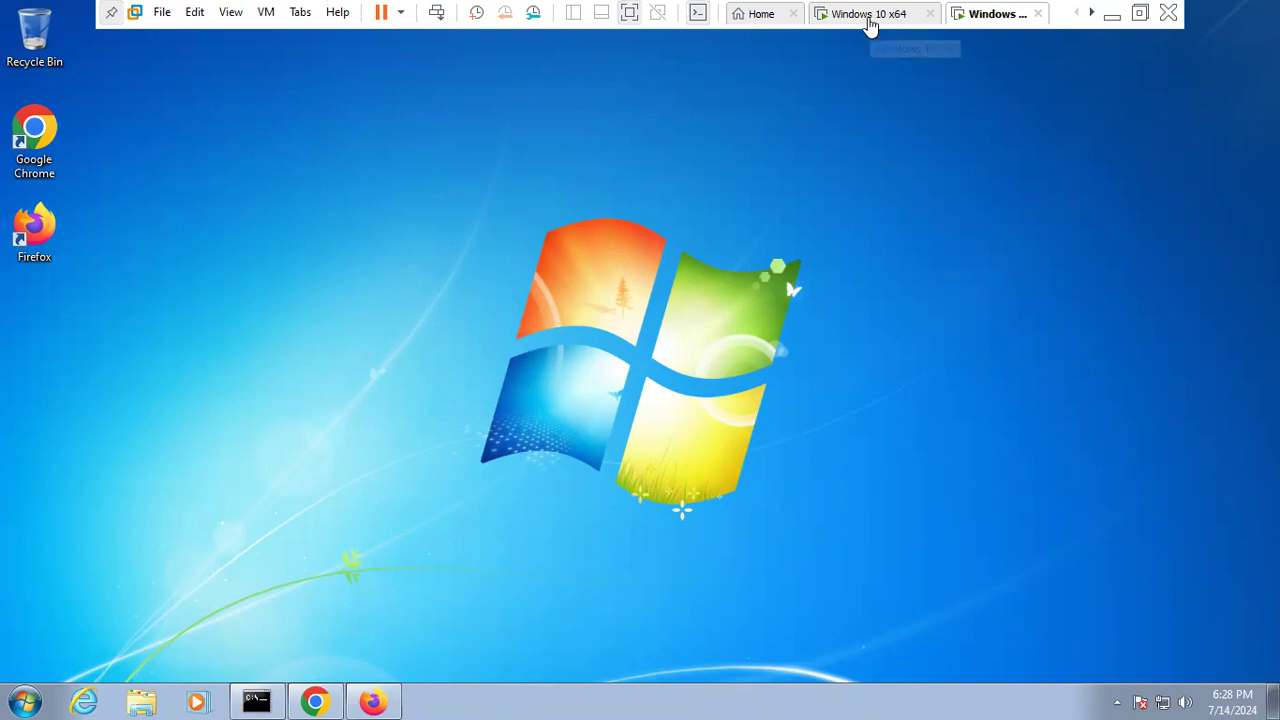
- On the Windows 10 VM, confirm Edge still can't load 192.168.1.70, then minimise the VM
{"action": "left_click", "coordinate": [868, 18]}
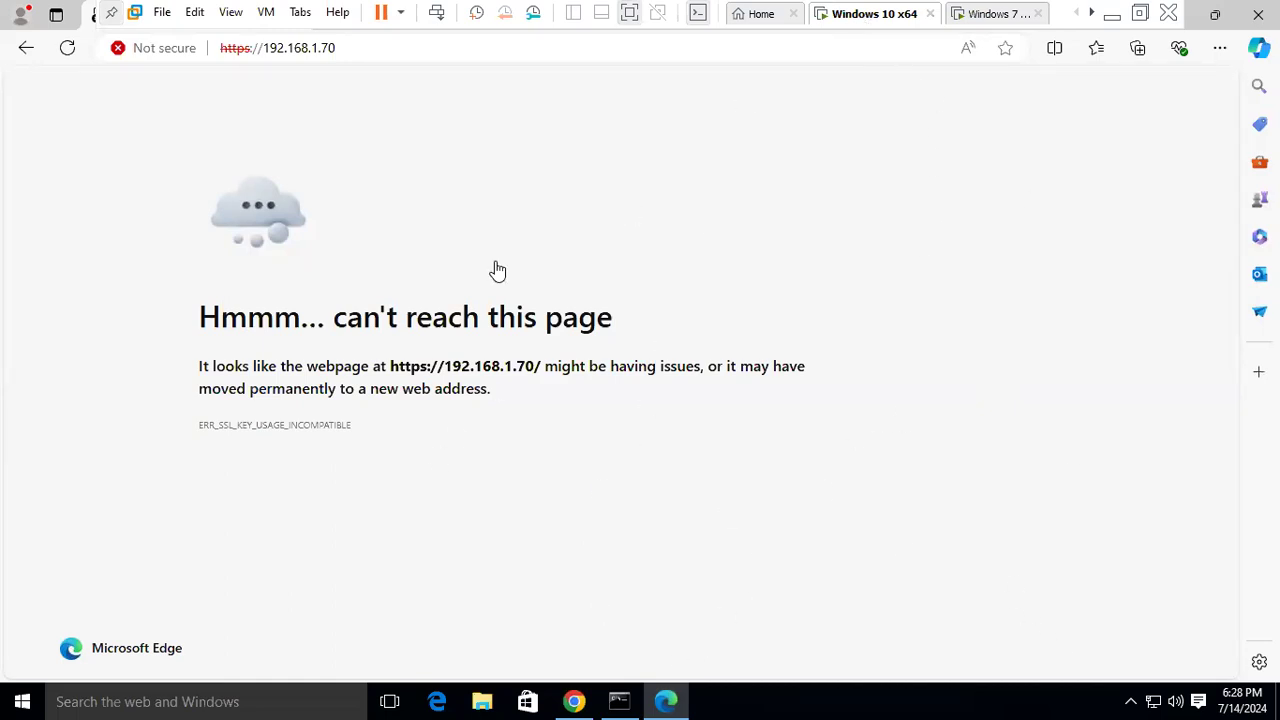
{"action": "left_click", "coordinate": [393, 47]}
{"action": "key", "text": "Escape"}
{"action": "left_click", "coordinate": [1114, 16]}
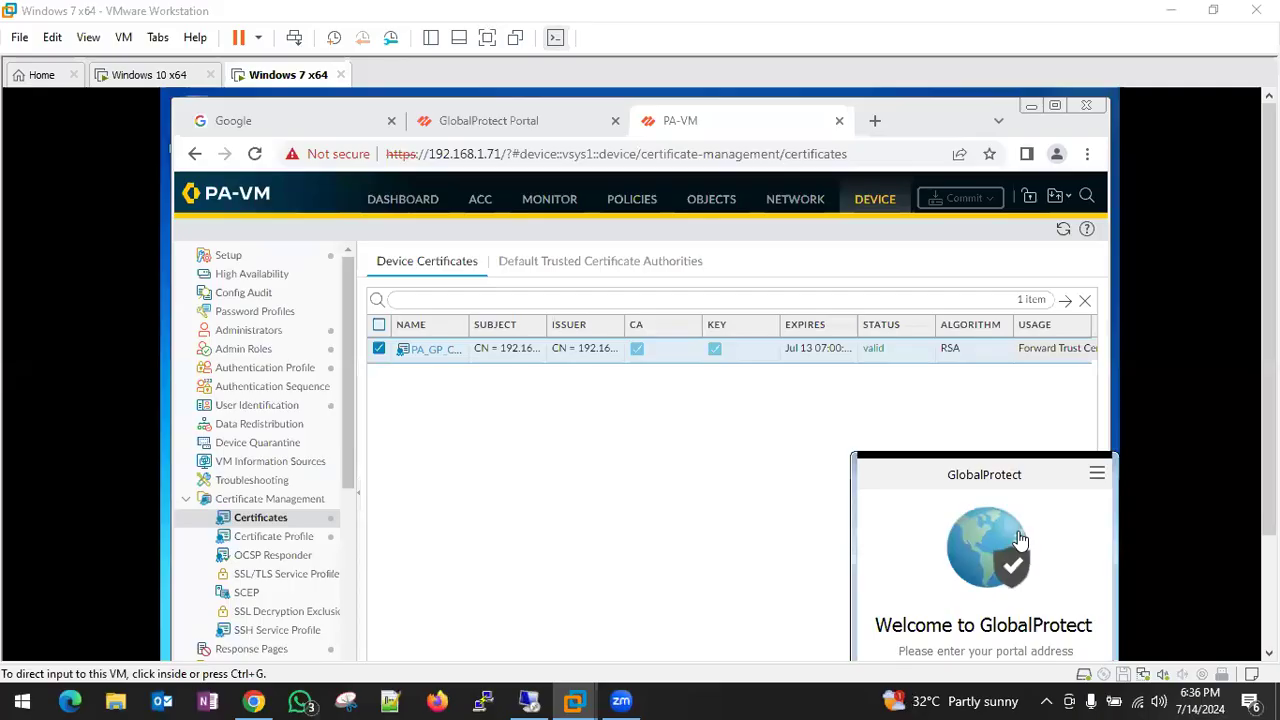
- Connect GlobalProtect to portal 192.168.1.70 and sign in with the user's credentials until it shows Connected
{"action": "left_click", "coordinate": [487, 37]}
{"action": "left_click", "coordinate": [1063, 601]}
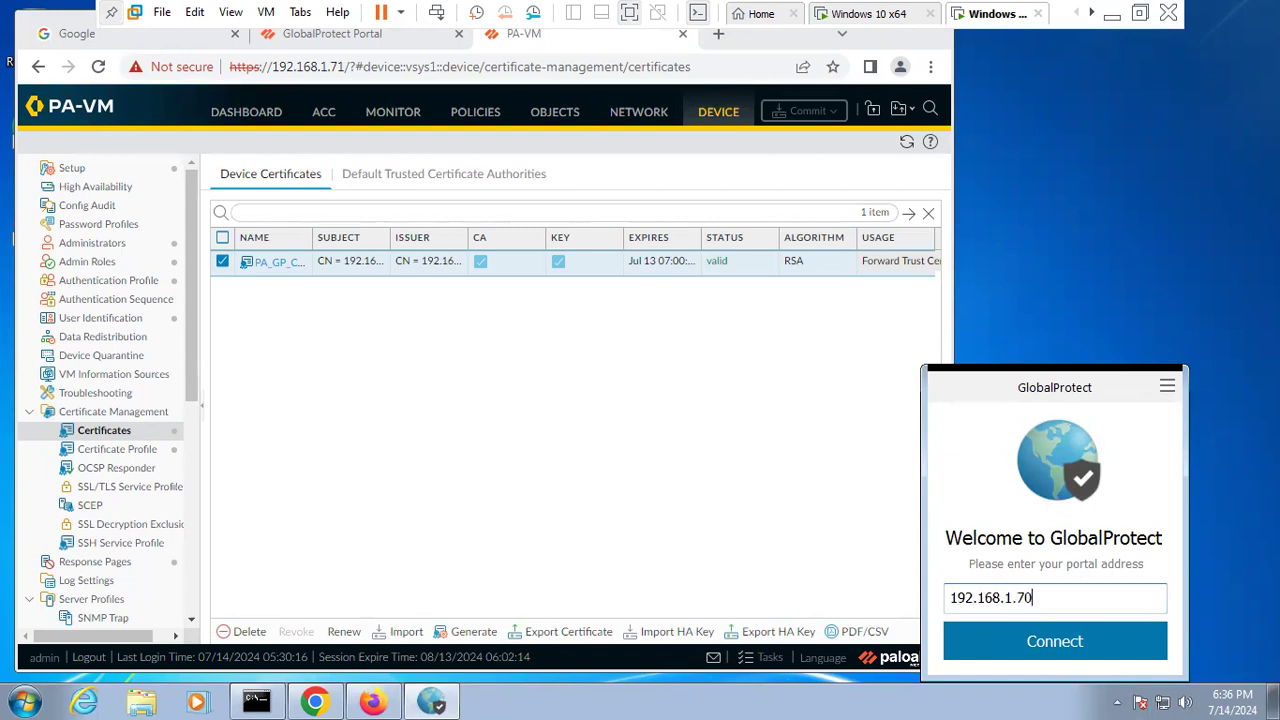
{"action": "left_click", "coordinate": [1065, 650]}
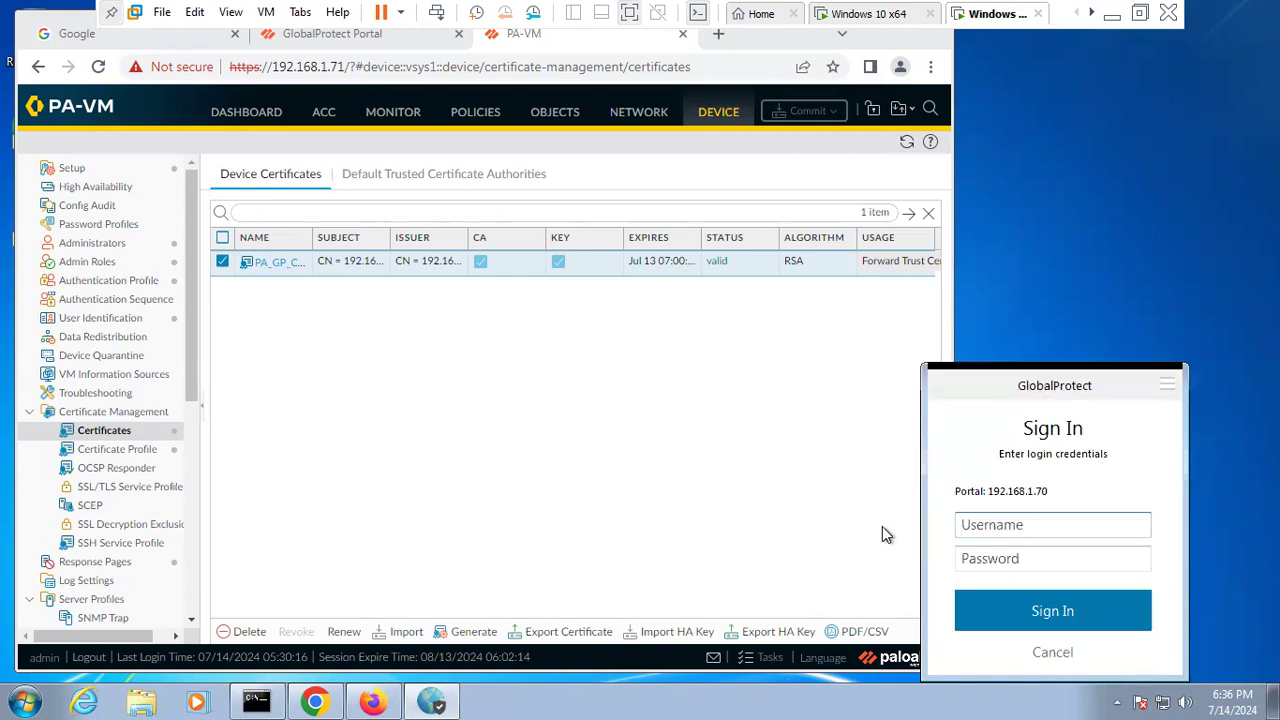
{"action": "type", "text": "spa"}
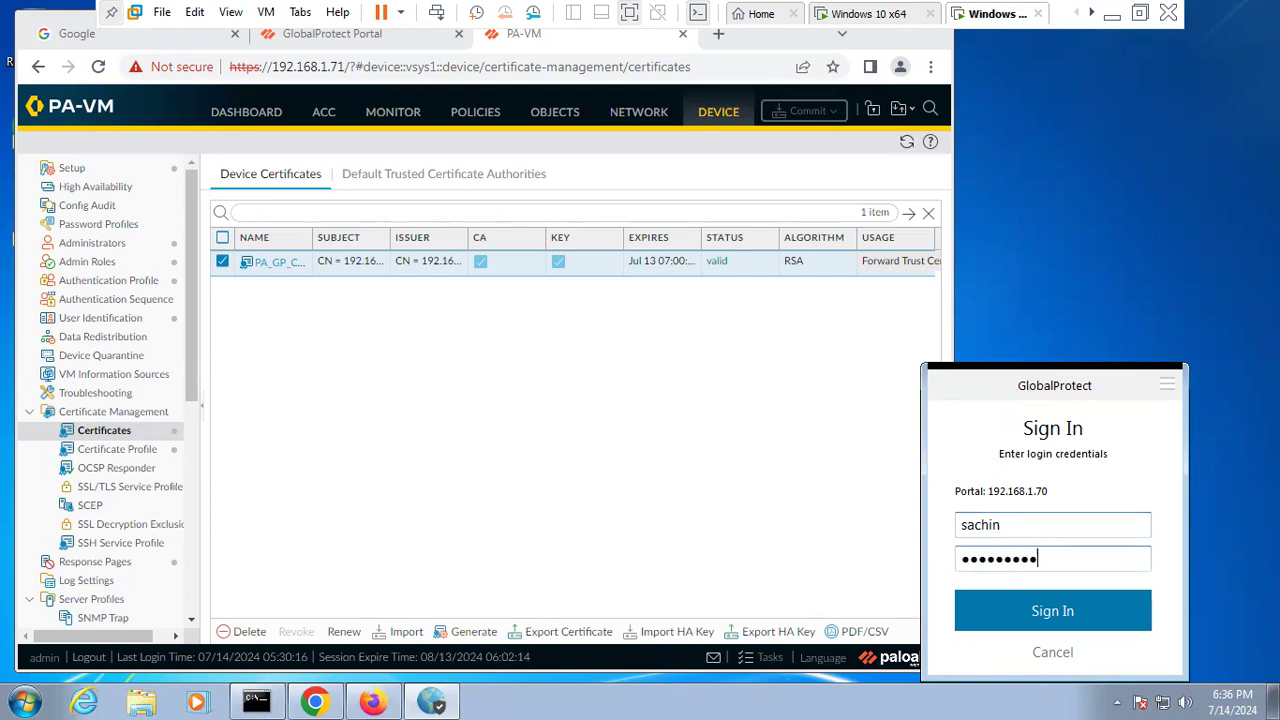
{"action": "left_click", "coordinate": [1052, 610]}
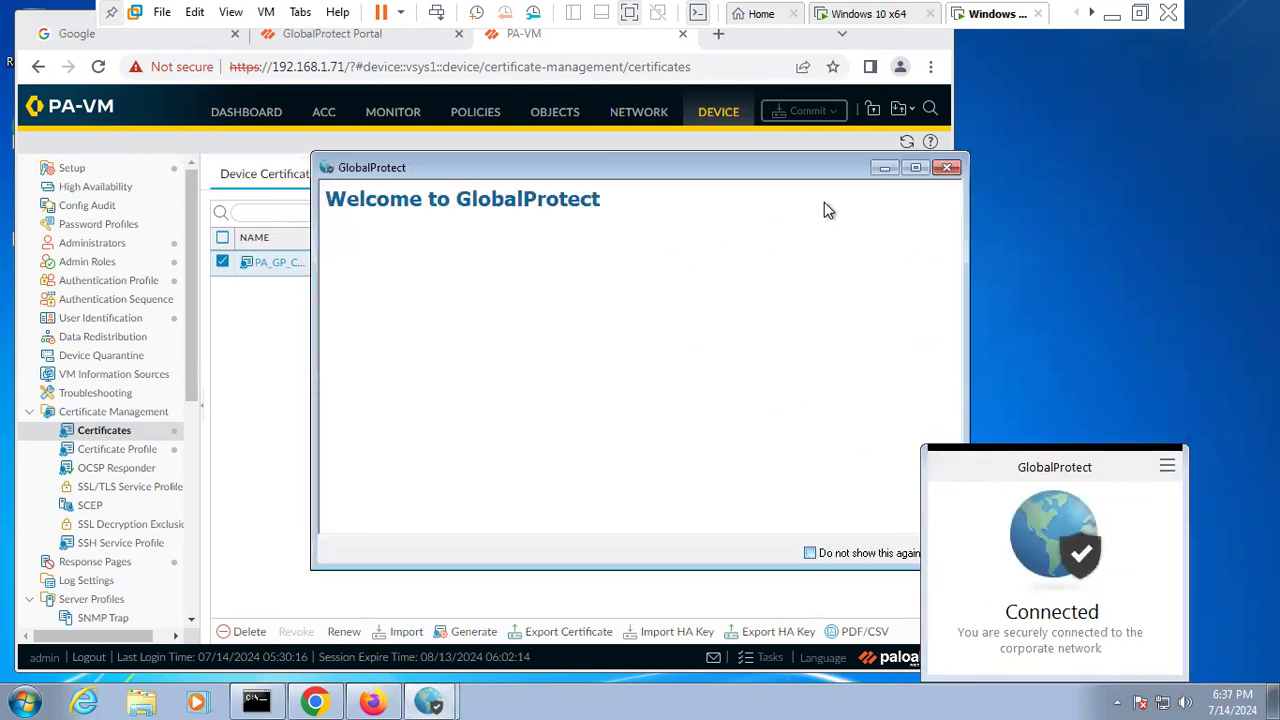
- Close the GlobalProtect welcome window and open the firewall's Monitor > Logs > GlobalProtect view
{"action": "left_click", "coordinate": [947, 169]}
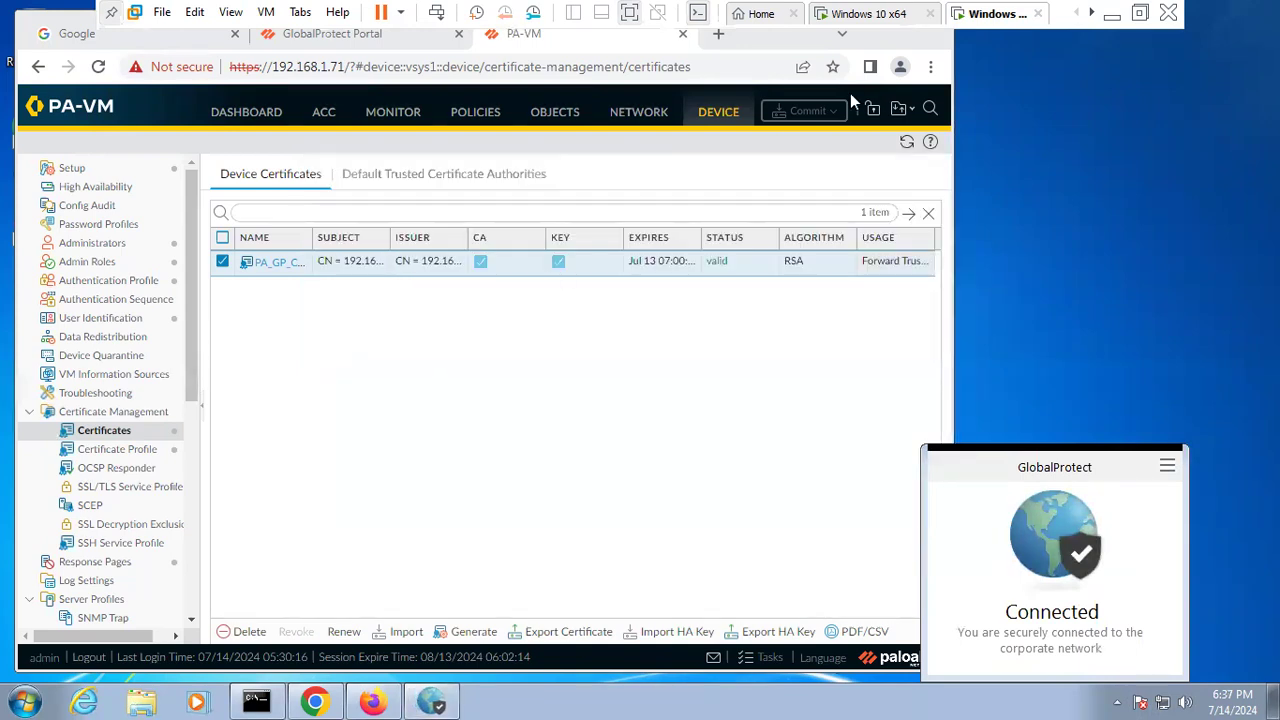
{"action": "left_click", "coordinate": [251, 114]}
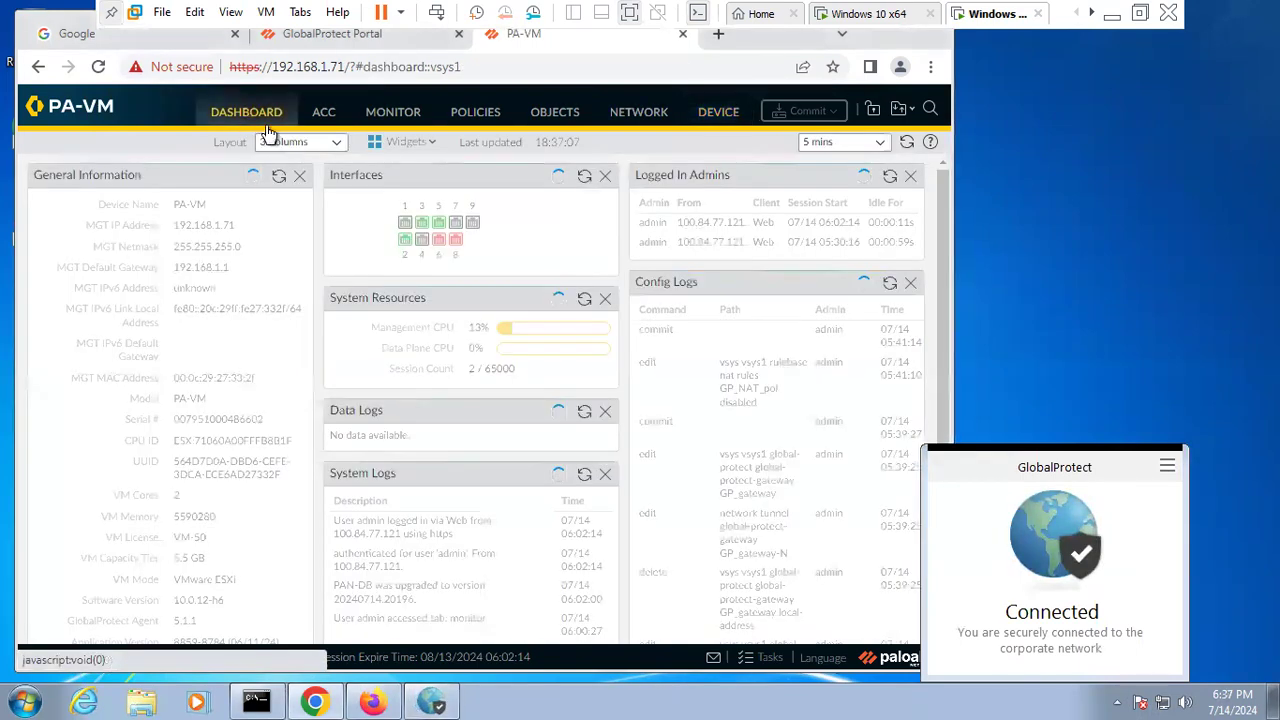
{"action": "left_click", "coordinate": [394, 114]}
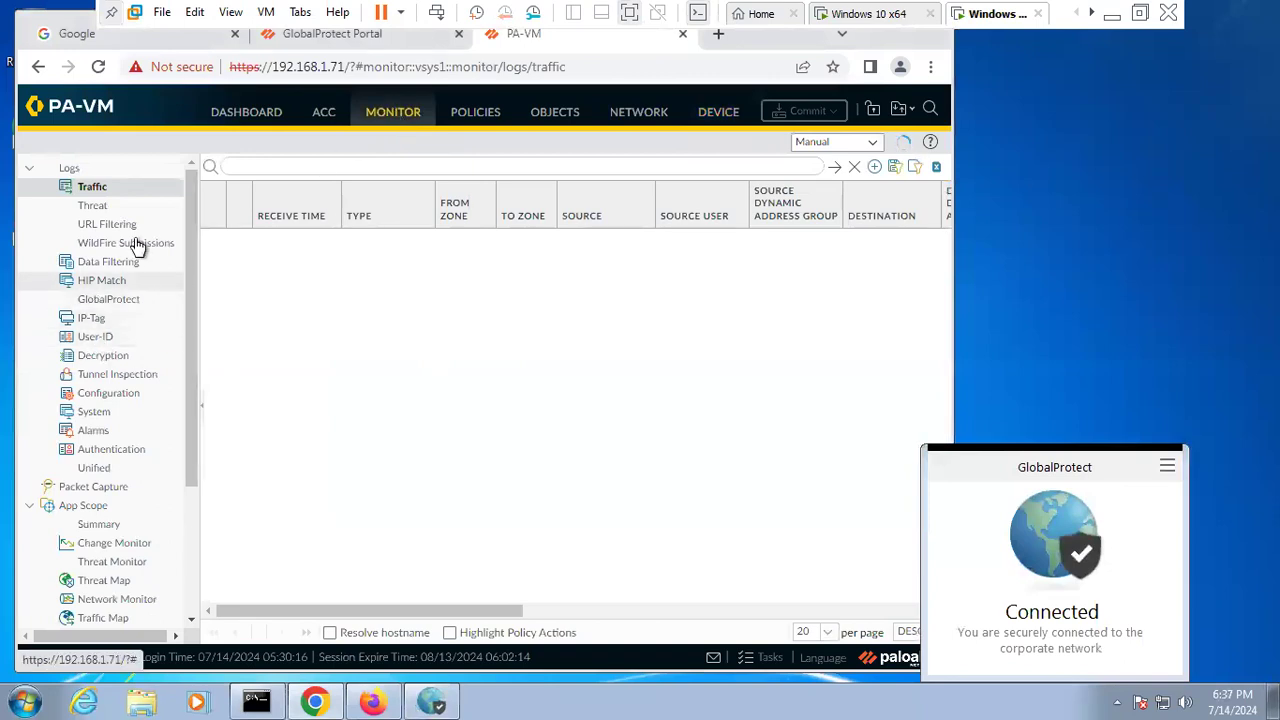
{"action": "left_click", "coordinate": [87, 308]}
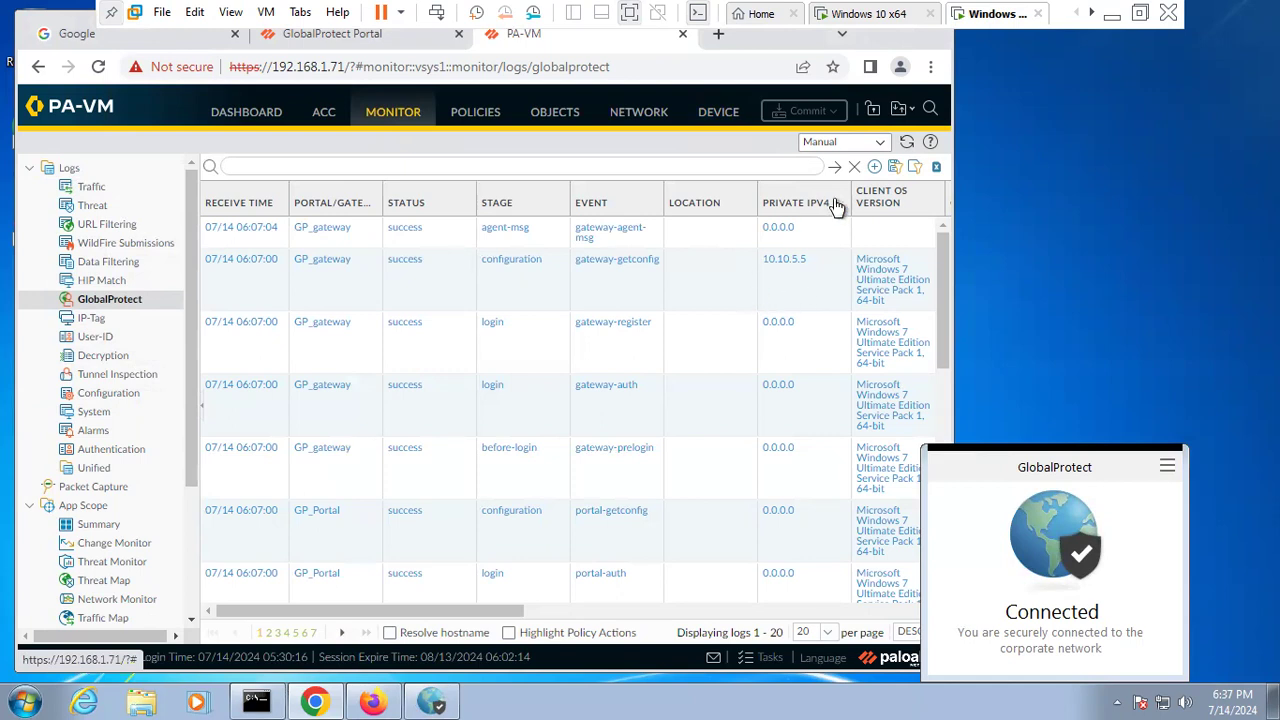
{"action": "left_click", "coordinate": [835, 166]}
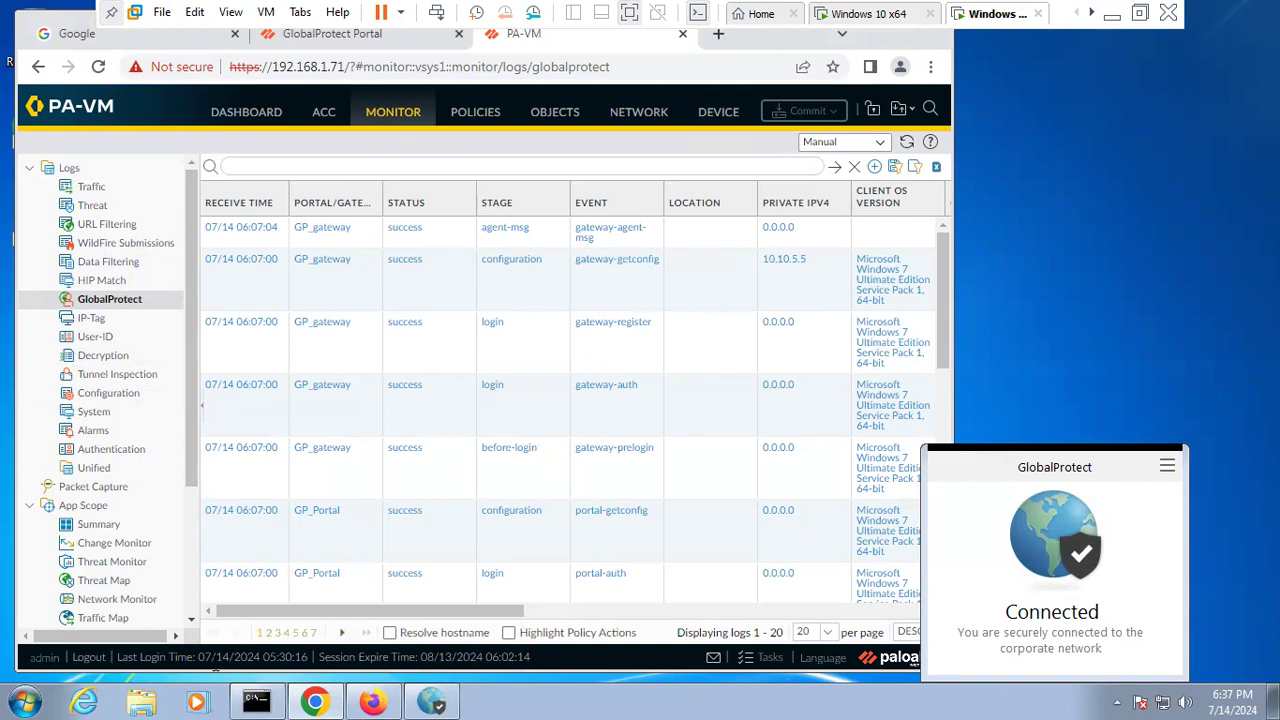
- Recheck the ipconfig output, refresh the GlobalProtect log and scroll to Source User, Host Name, Public IPv4, Host ID
{"action": "left_click", "coordinate": [256, 702]}
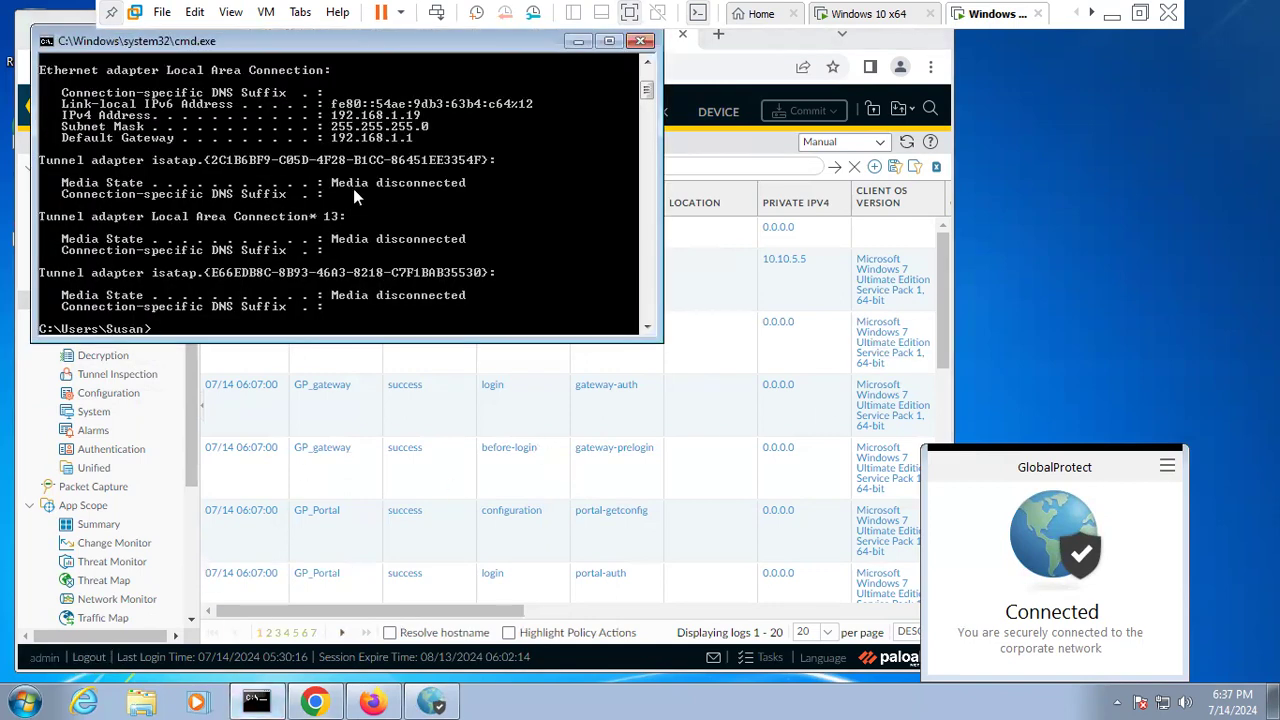
{"action": "left_click", "coordinate": [578, 43]}
{"action": "left_click", "coordinate": [836, 167]}
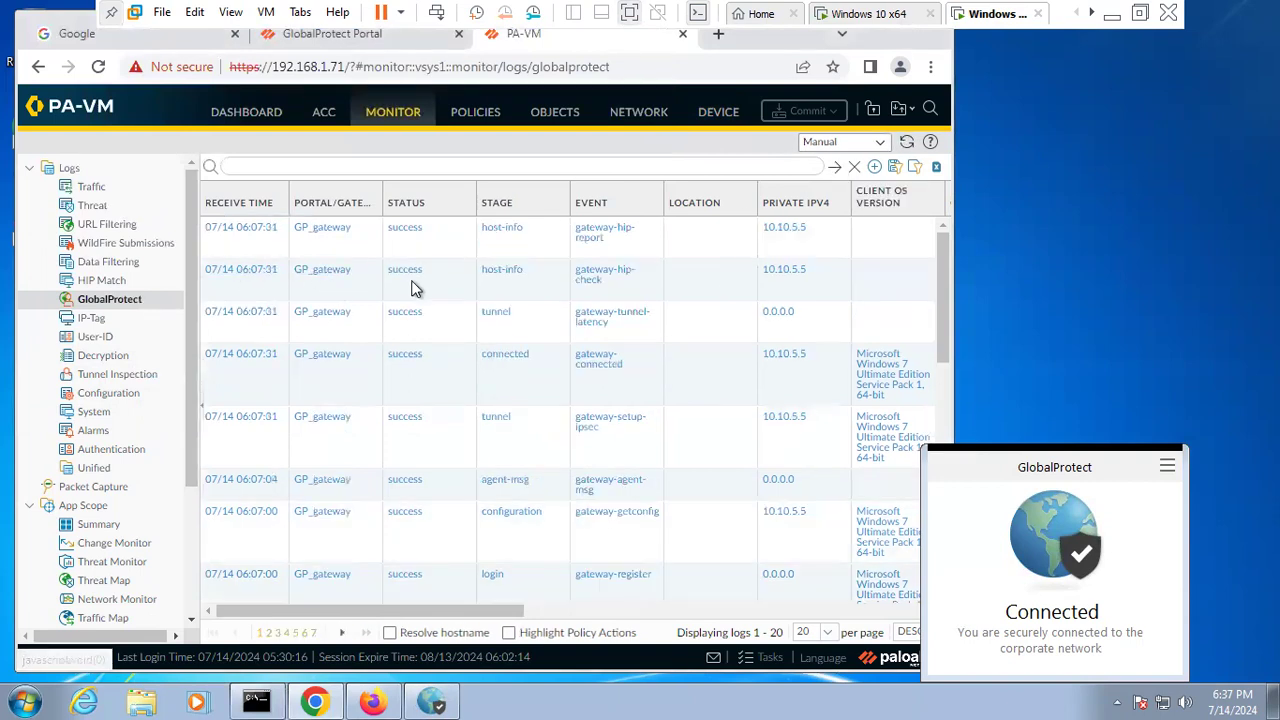
{"action": "scroll", "coordinate": [689, 260], "scroll_direction": "right", "scroll_amount": 5}
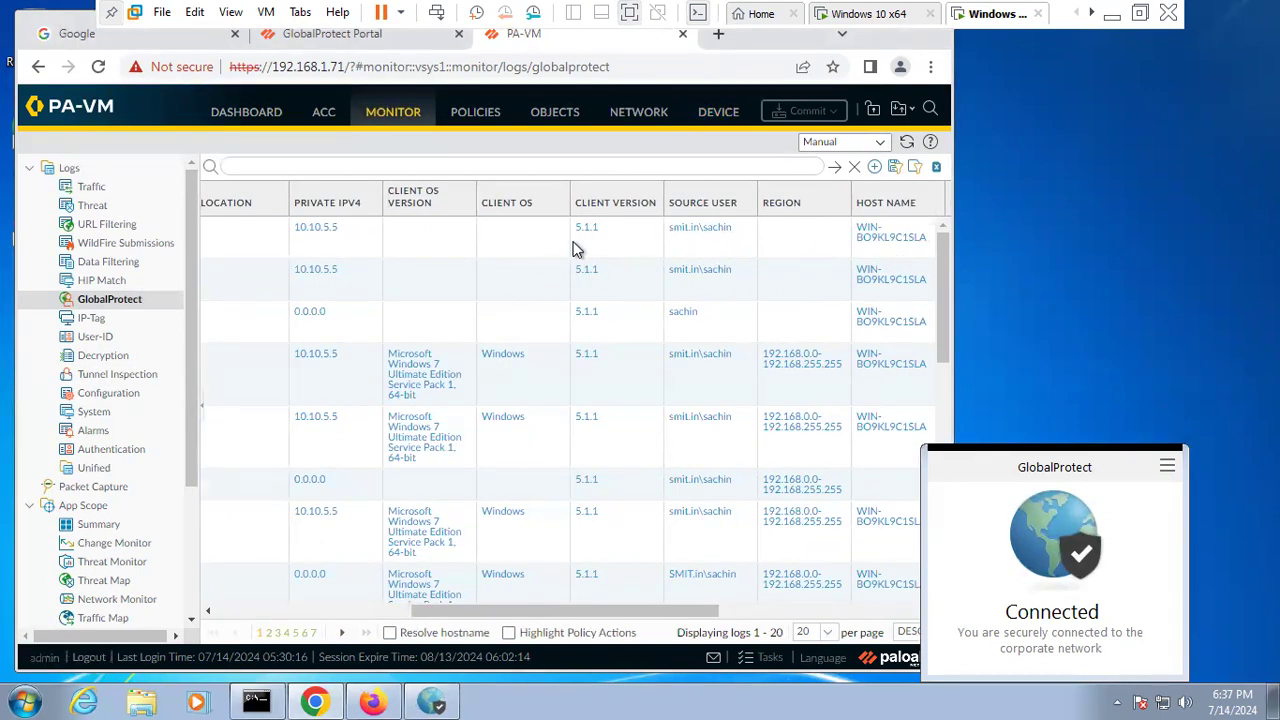
{"action": "scroll", "coordinate": [505, 297], "scroll_direction": "left", "scroll_amount": 3}
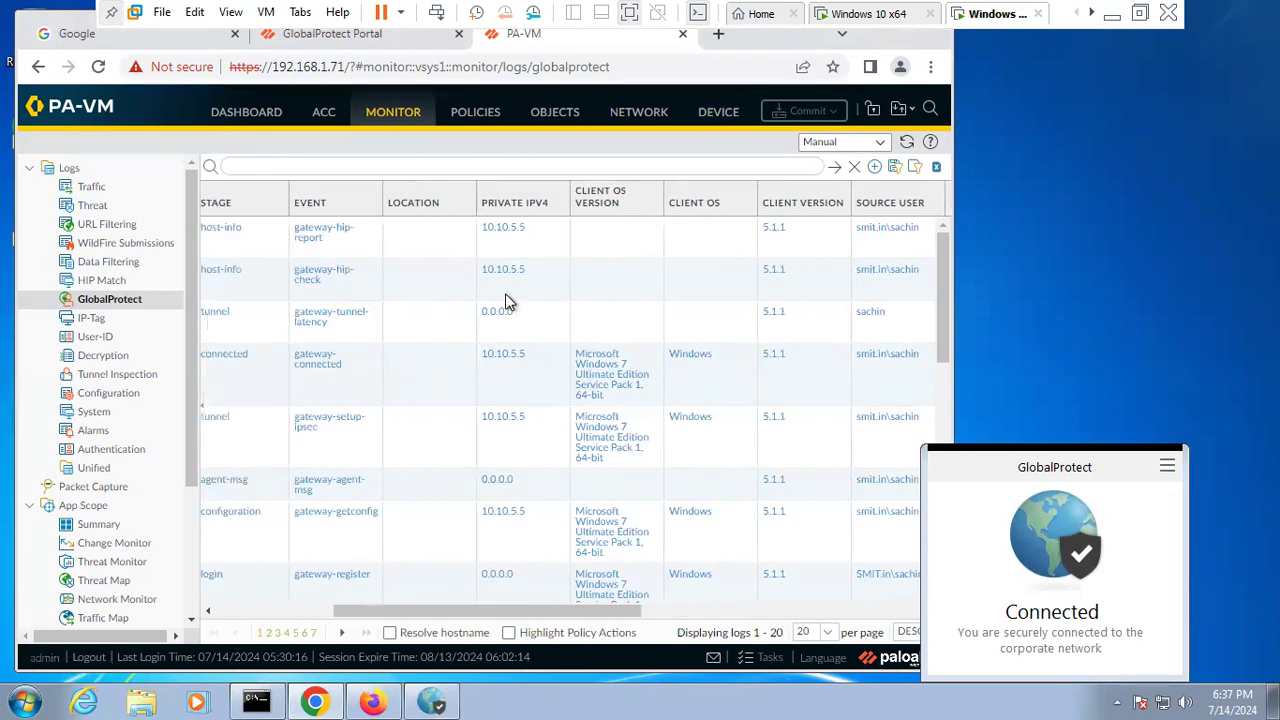
{"action": "scroll", "coordinate": [713, 355], "scroll_direction": "down", "scroll_amount": 5}
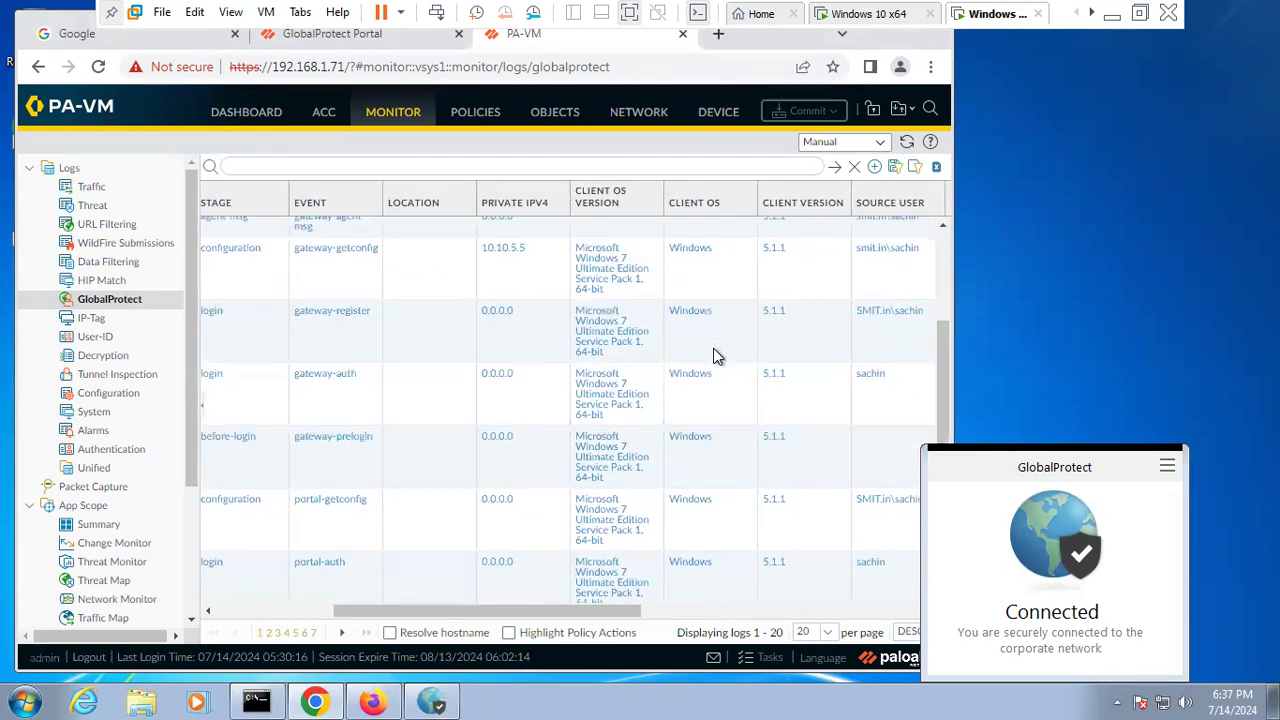
{"action": "scroll", "coordinate": [716, 356], "scroll_direction": "down", "scroll_amount": 5}
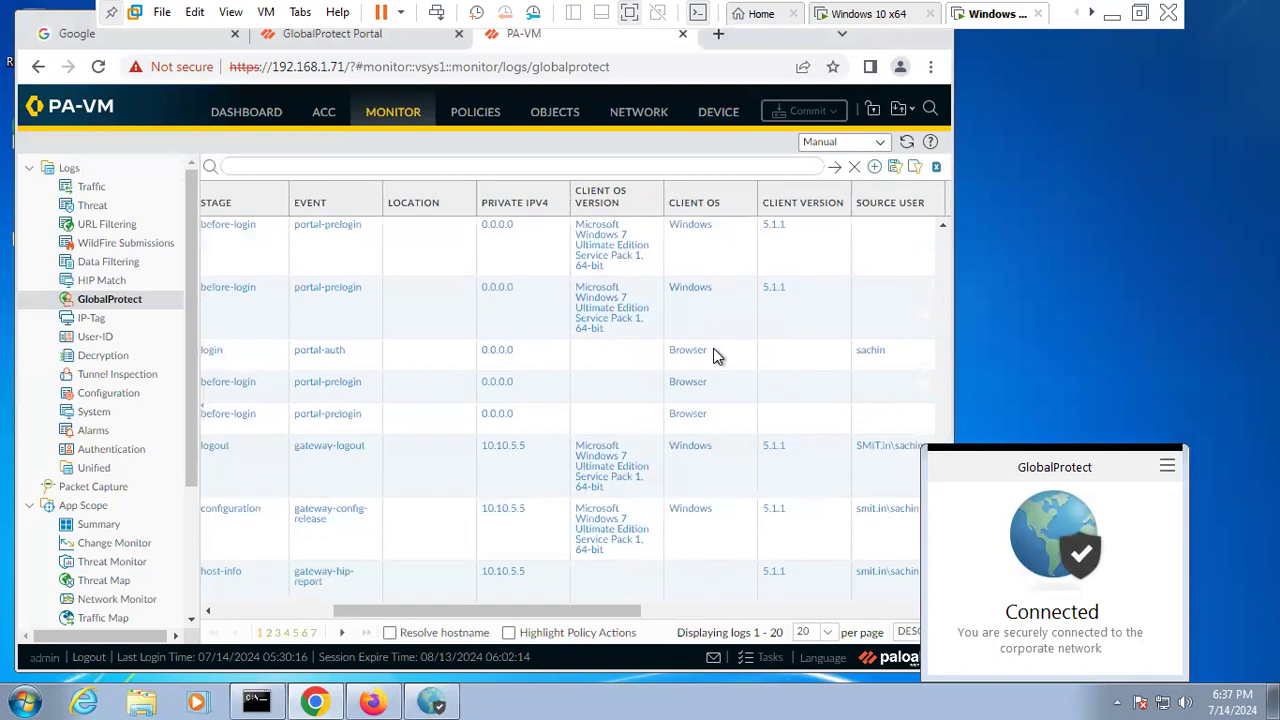
{"action": "scroll", "coordinate": [716, 356], "scroll_direction": "right", "scroll_amount": 3}
{"action": "scroll", "coordinate": [716, 356], "scroll_direction": "right", "scroll_amount": 3}
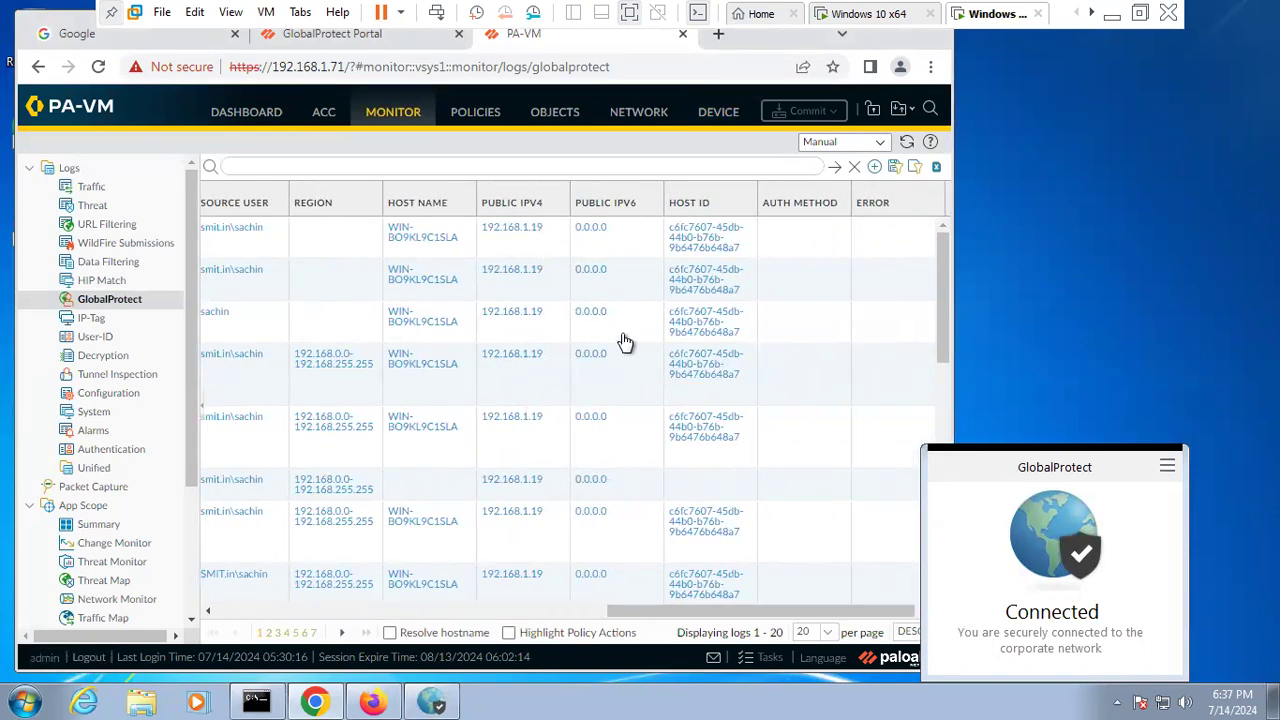
{"action": "left_click", "coordinate": [1167, 466]}
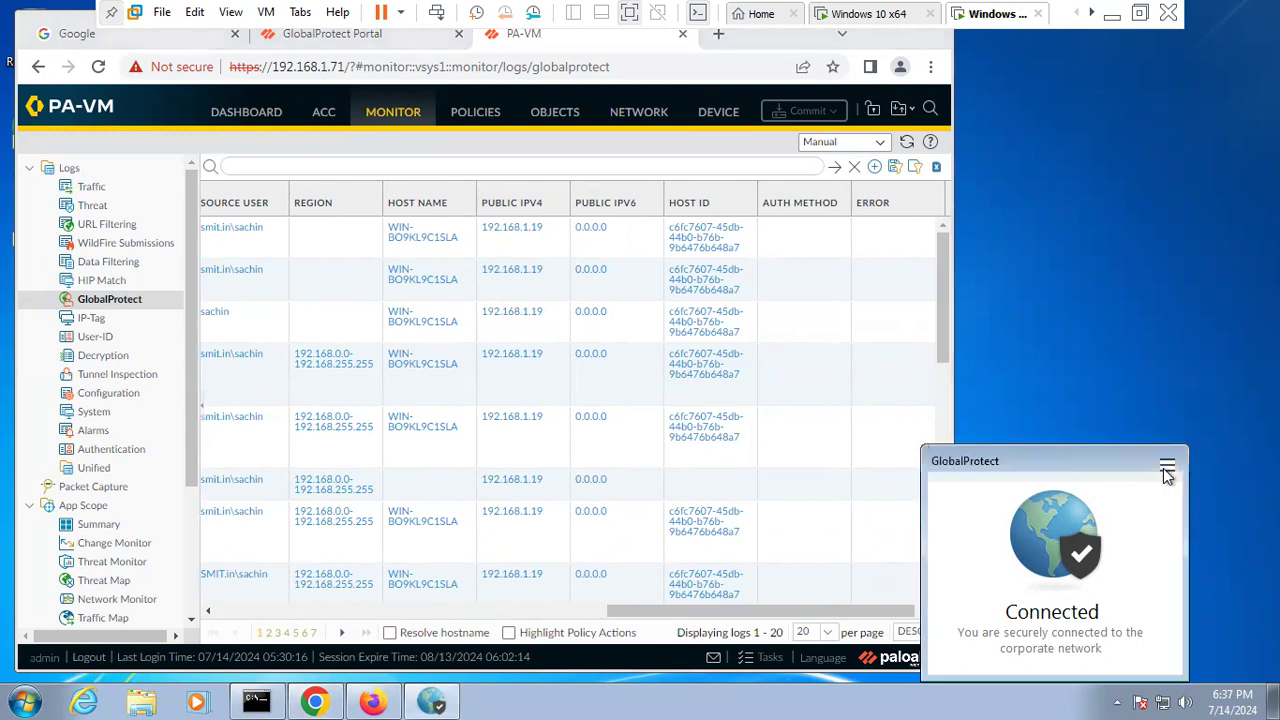
- Disable and re-enable the GlobalProtect VPN, then widen the Windows 7 browser window
{"action": "left_click", "coordinate": [1140, 591]}
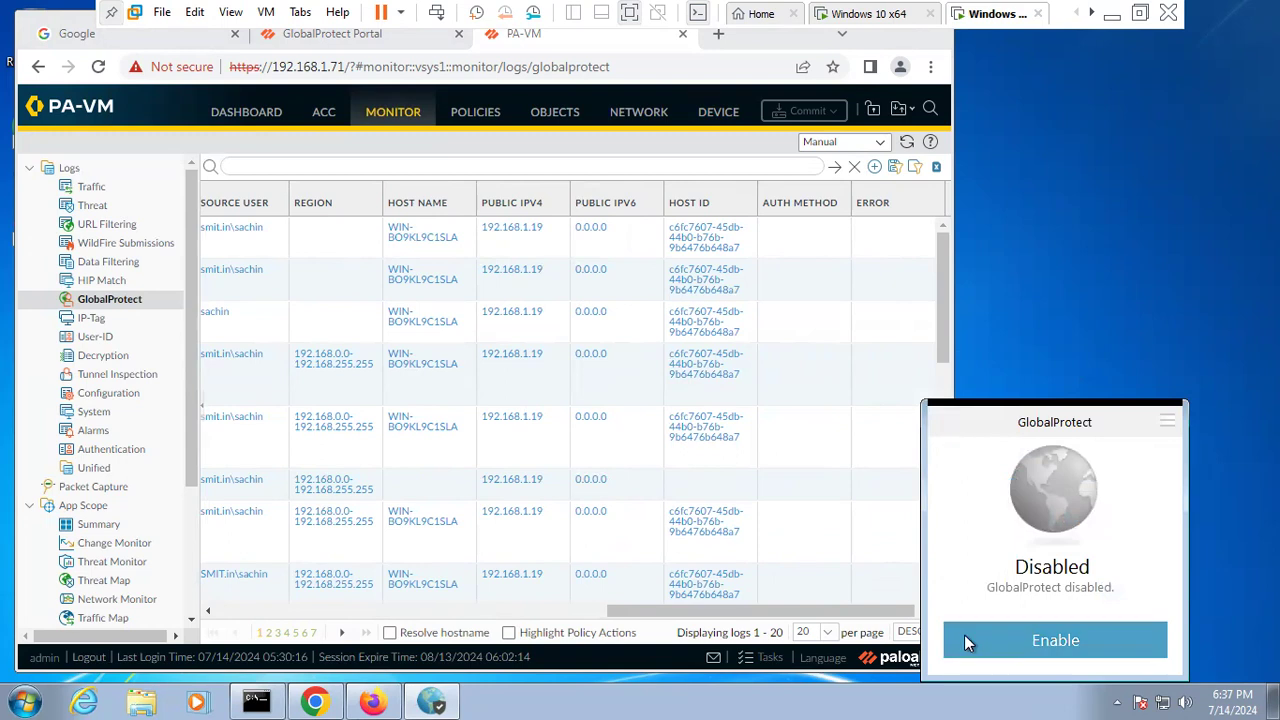
{"action": "left_click", "coordinate": [1055, 645]}
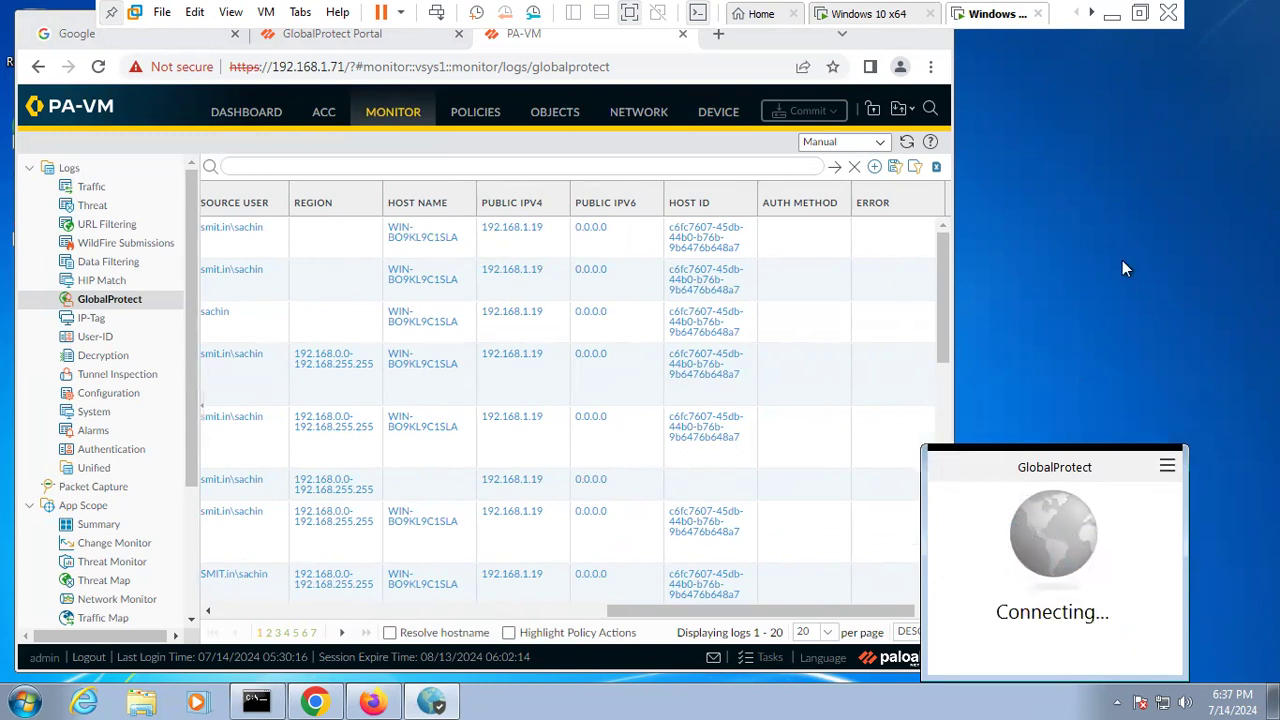
{"action": "left_click", "coordinate": [868, 14]}
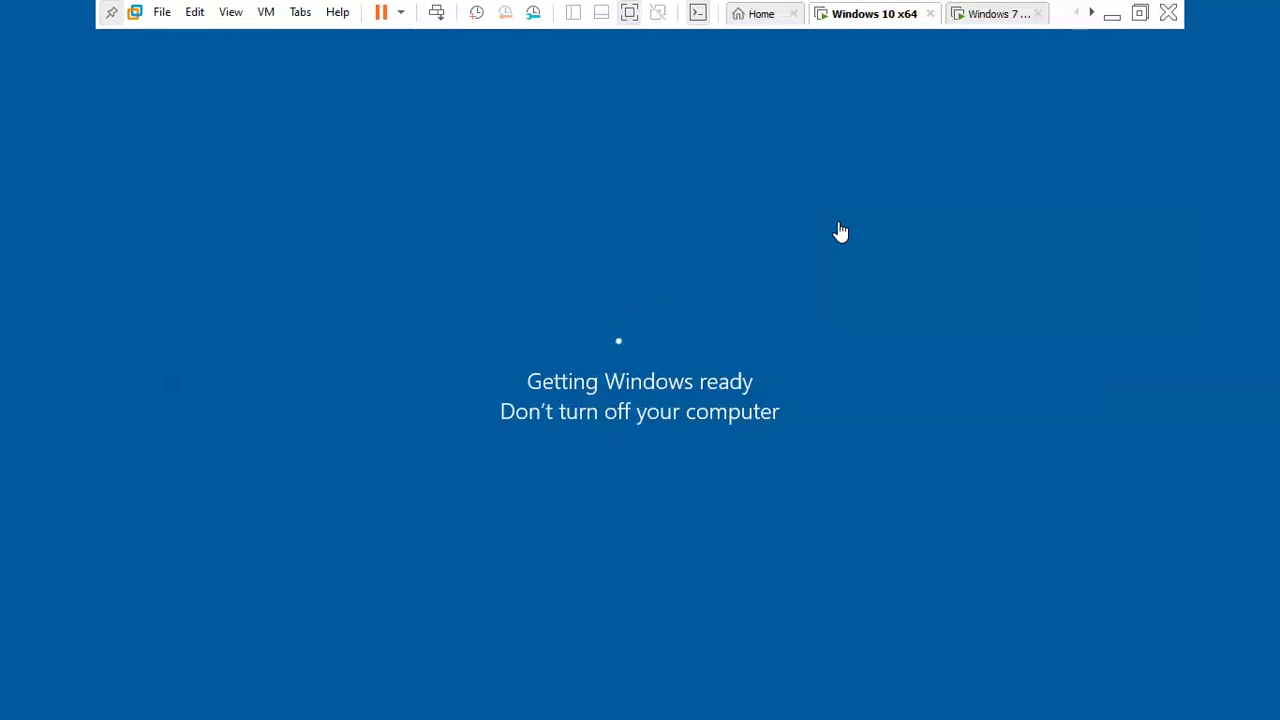
{"action": "left_click", "coordinate": [988, 15]}
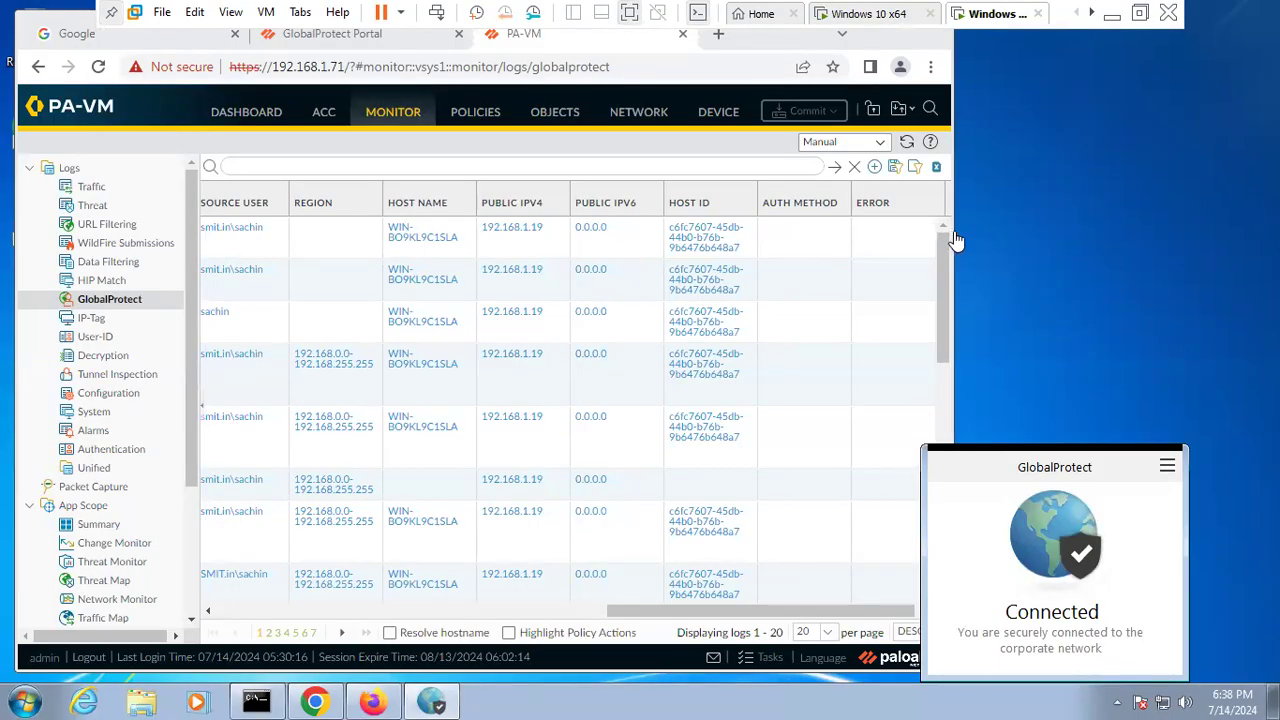
{"action": "left_click_drag", "start_coordinate": [957, 224], "coordinate": [1268, 224]}
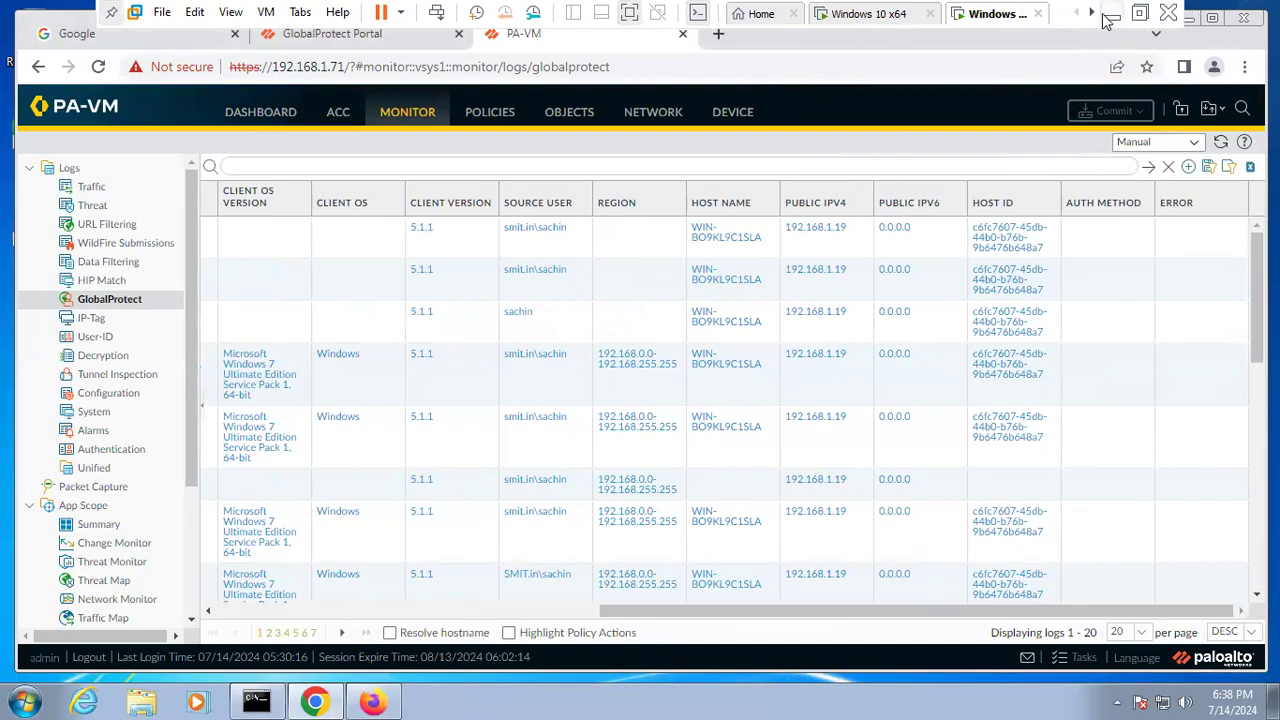
- Switch to the Windows 10 x64 tab and minimize VMware to reach the host's PA-VM decryption log
{"action": "left_click", "coordinate": [880, 22]}
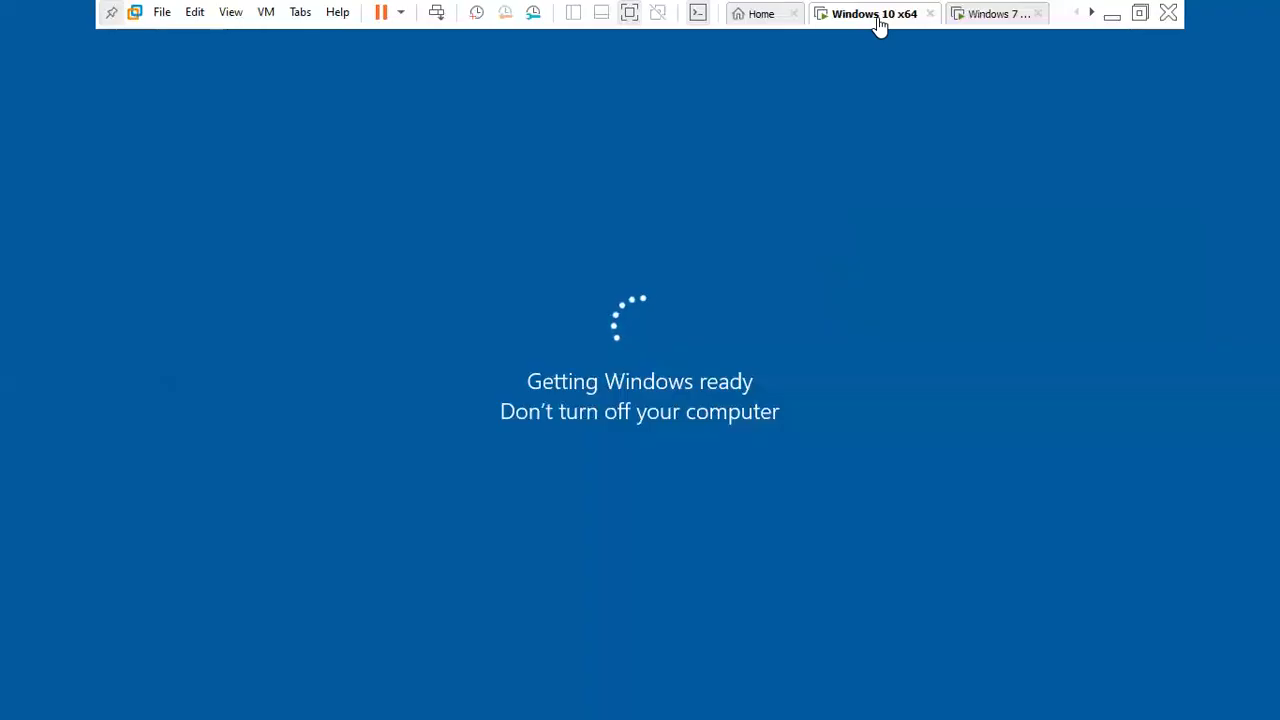
{"action": "left_click", "coordinate": [1108, 20]}
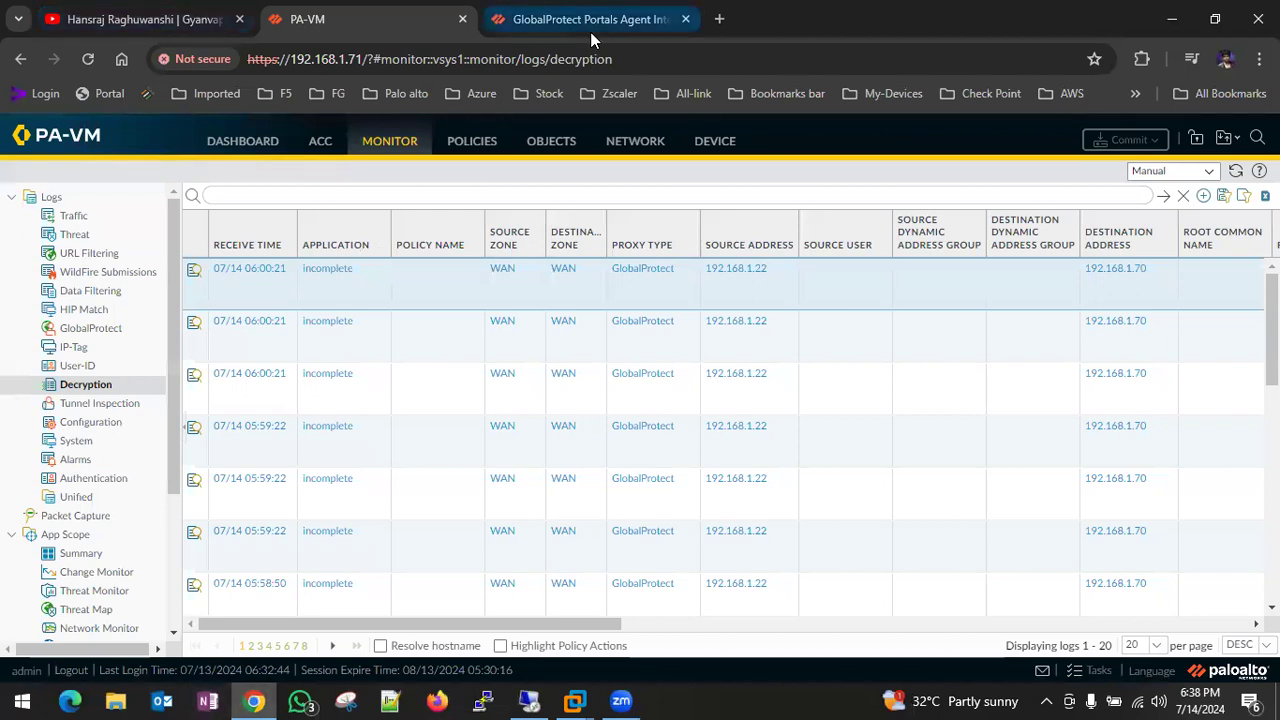
- Open the Traffic log and review Application, Rule and Bytes for 10.10.5.5 DNS and GlobalProtect sessions
{"action": "left_click", "coordinate": [84, 389]}
{"action": "left_click", "coordinate": [75, 216]}
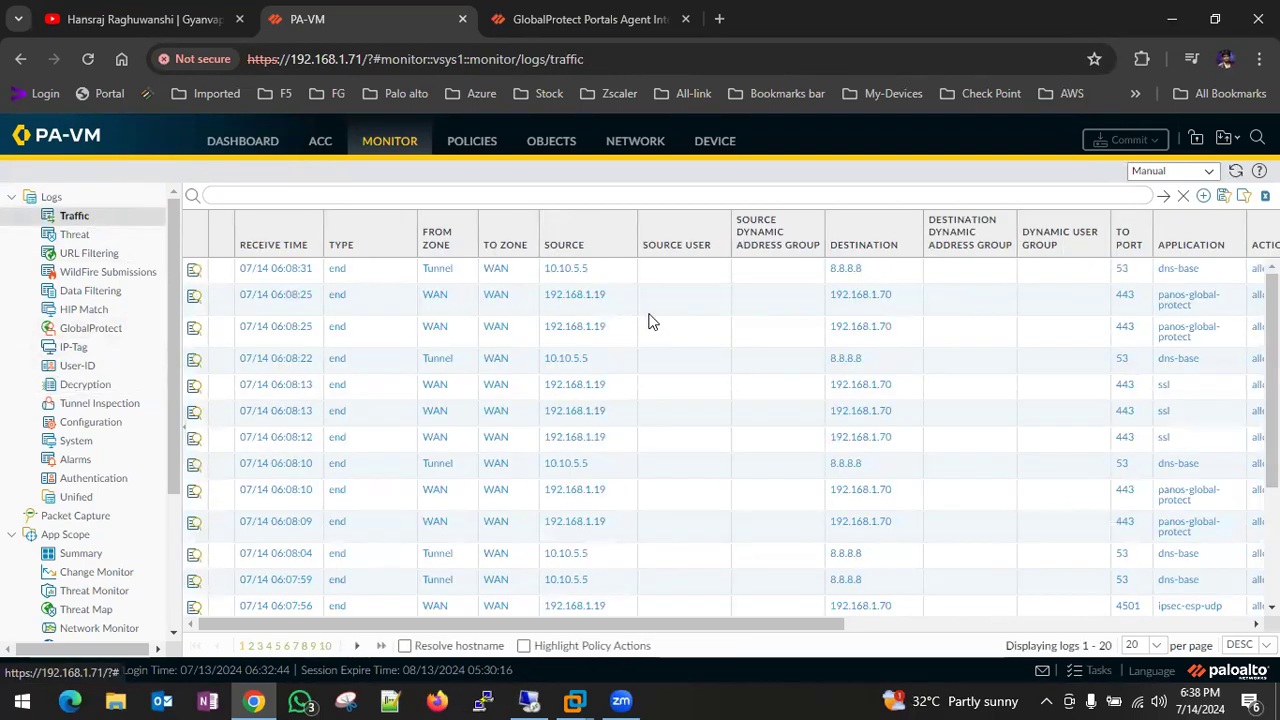
{"action": "scroll", "coordinate": [986, 305], "scroll_direction": "right", "scroll_amount": 3}
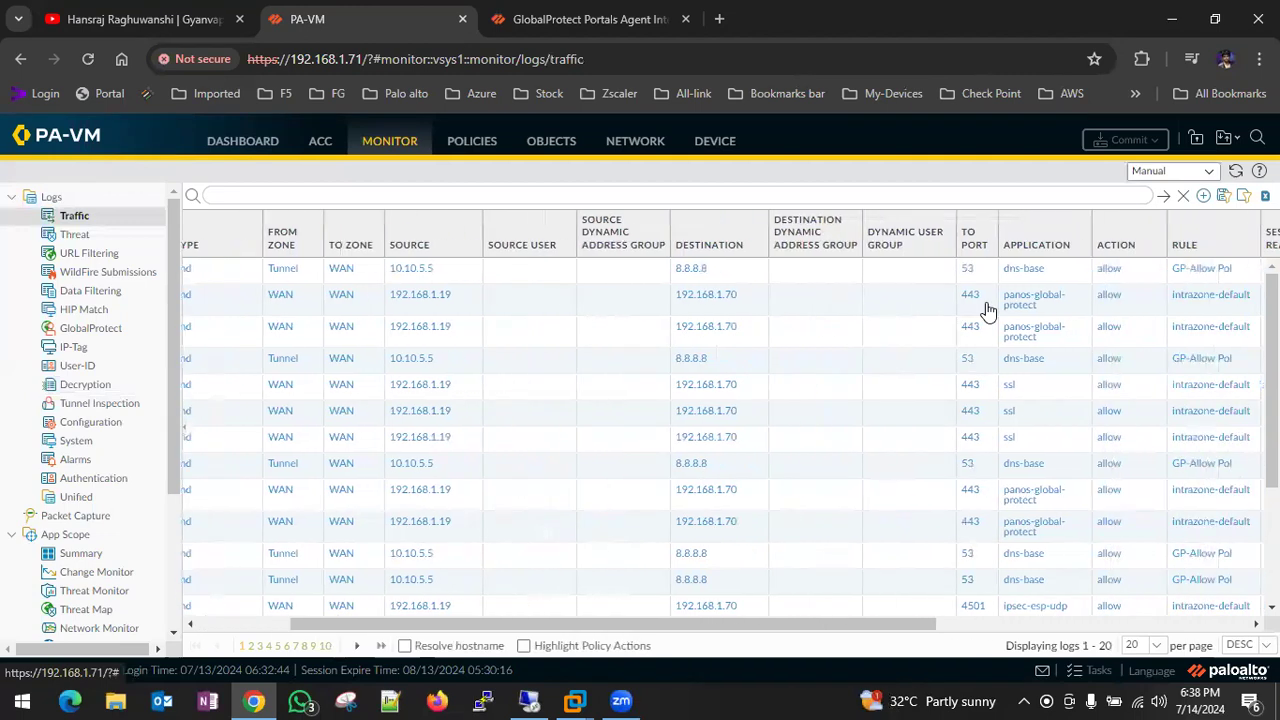
{"action": "scroll", "coordinate": [1090, 312], "scroll_direction": "right", "scroll_amount": 2}
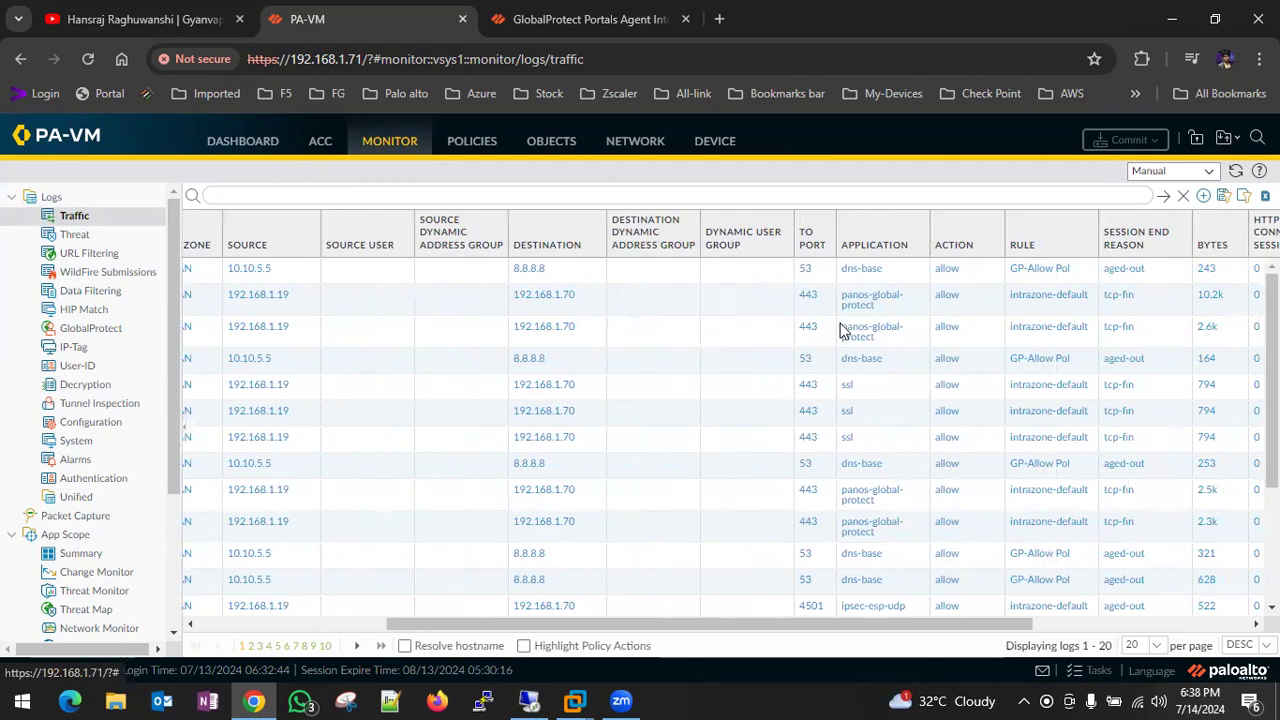
{"action": "scroll", "coordinate": [840, 330], "scroll_direction": "left", "scroll_amount": 3}
{"action": "scroll", "coordinate": [840, 330], "scroll_direction": "left", "scroll_amount": 1}
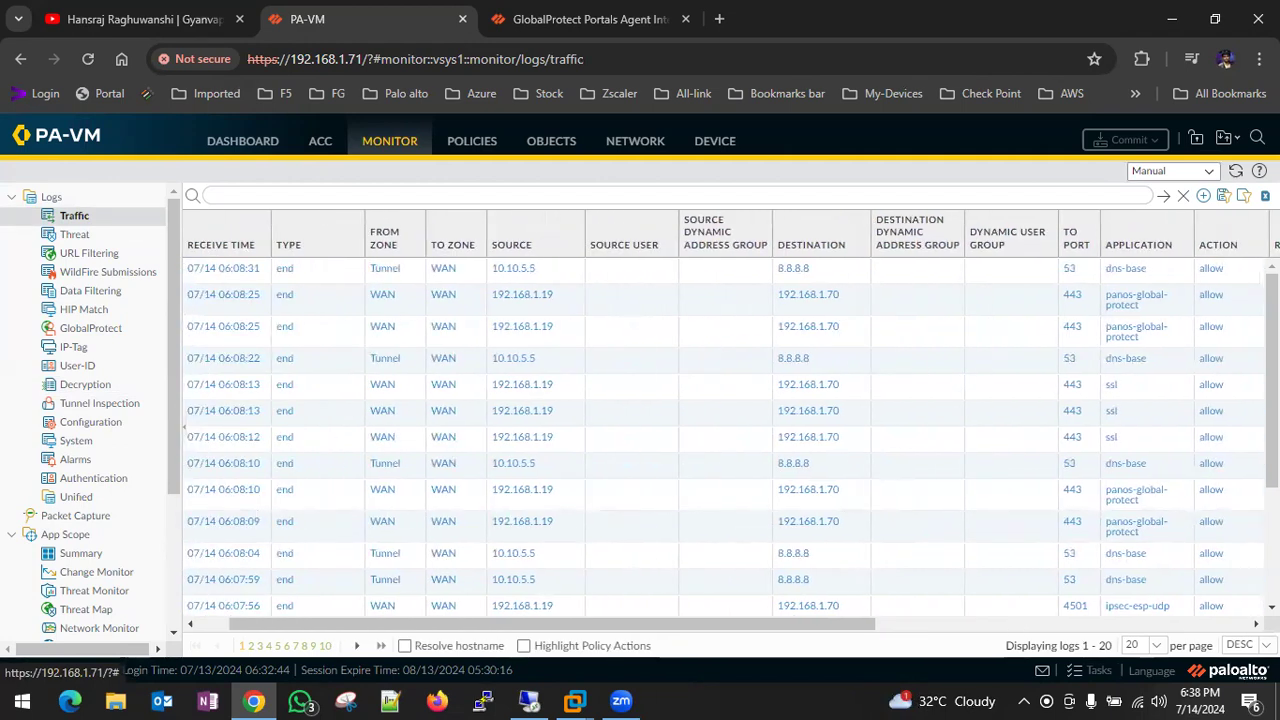
{"action": "scroll", "coordinate": [1125, 316], "scroll_direction": "right", "scroll_amount": 3}
{"action": "scroll", "coordinate": [1130, 318], "scroll_direction": "right", "scroll_amount": 3}
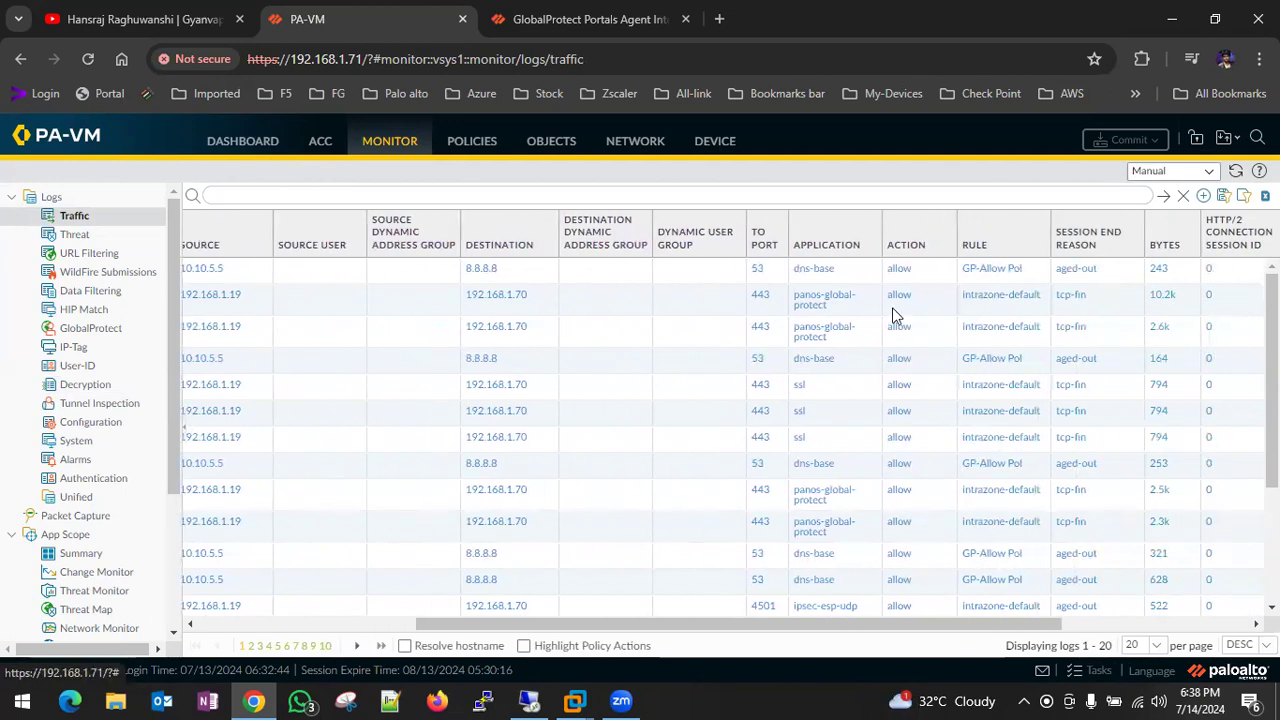
{"action": "scroll", "coordinate": [896, 316], "scroll_direction": "left", "scroll_amount": 4}
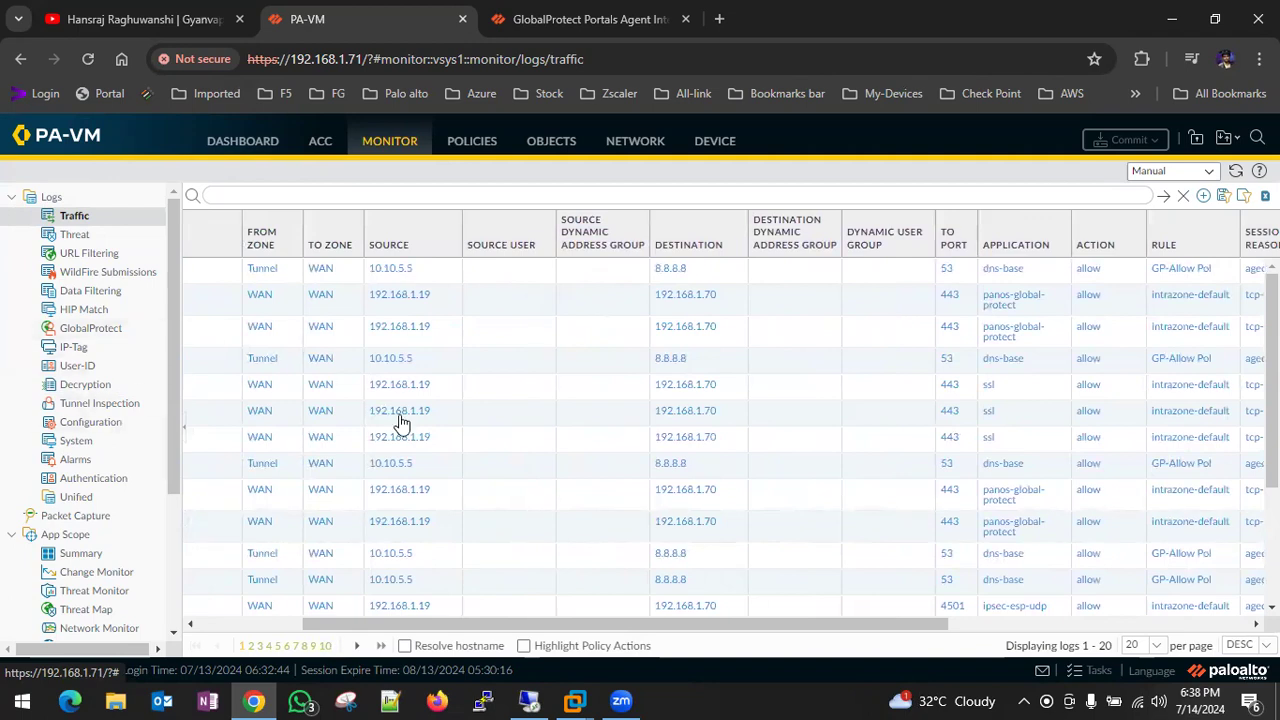
{"action": "scroll", "coordinate": [410, 440], "scroll_direction": "down", "scroll_amount": 4}
{"action": "scroll", "coordinate": [418, 447], "scroll_direction": "left", "scroll_amount": 4}
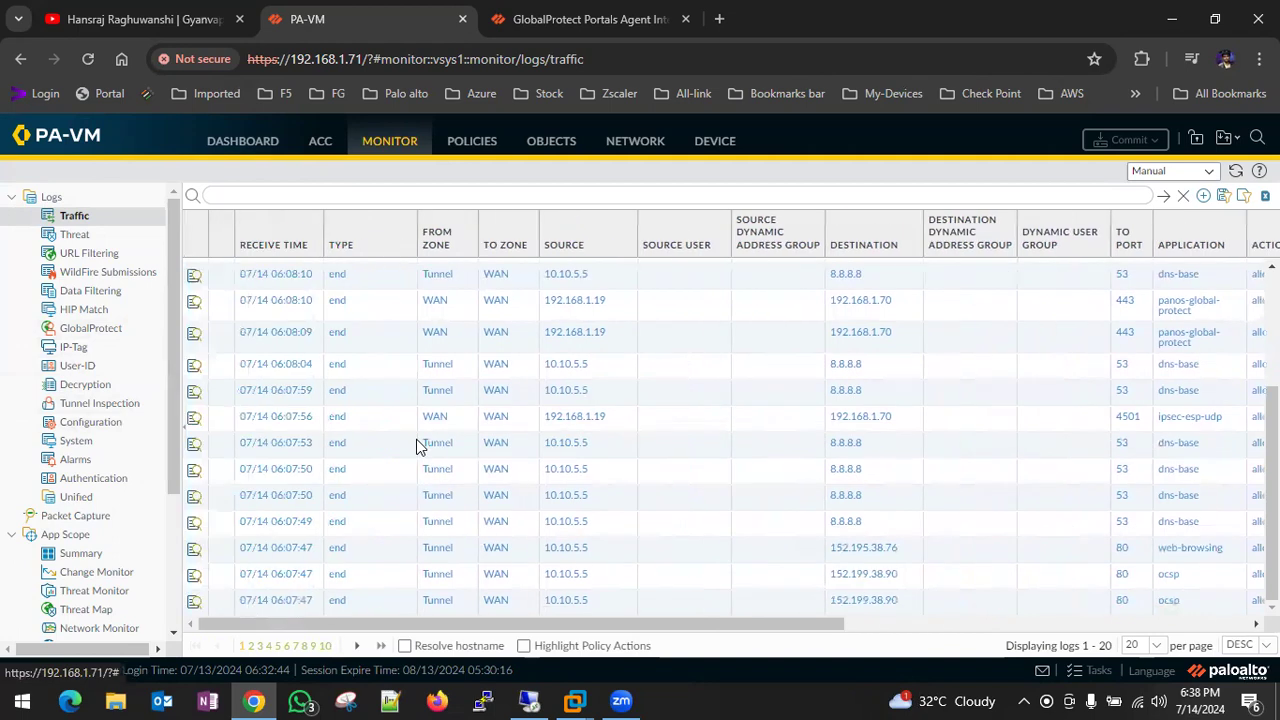
{"action": "scroll", "coordinate": [418, 447], "scroll_direction": "up", "scroll_amount": 4}
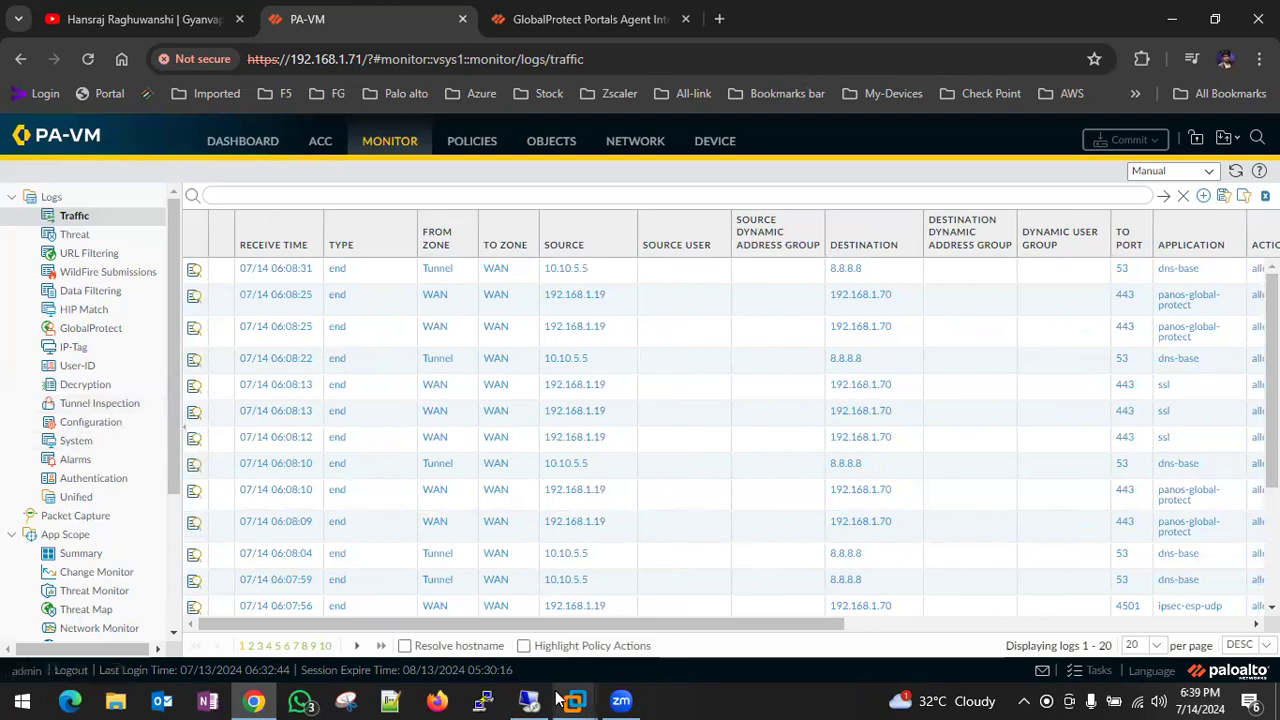
- Check the Windows 7 VM briefly, then minimize VMware to return to the host browser
{"action": "mouse_move", "coordinate": [574, 700]}
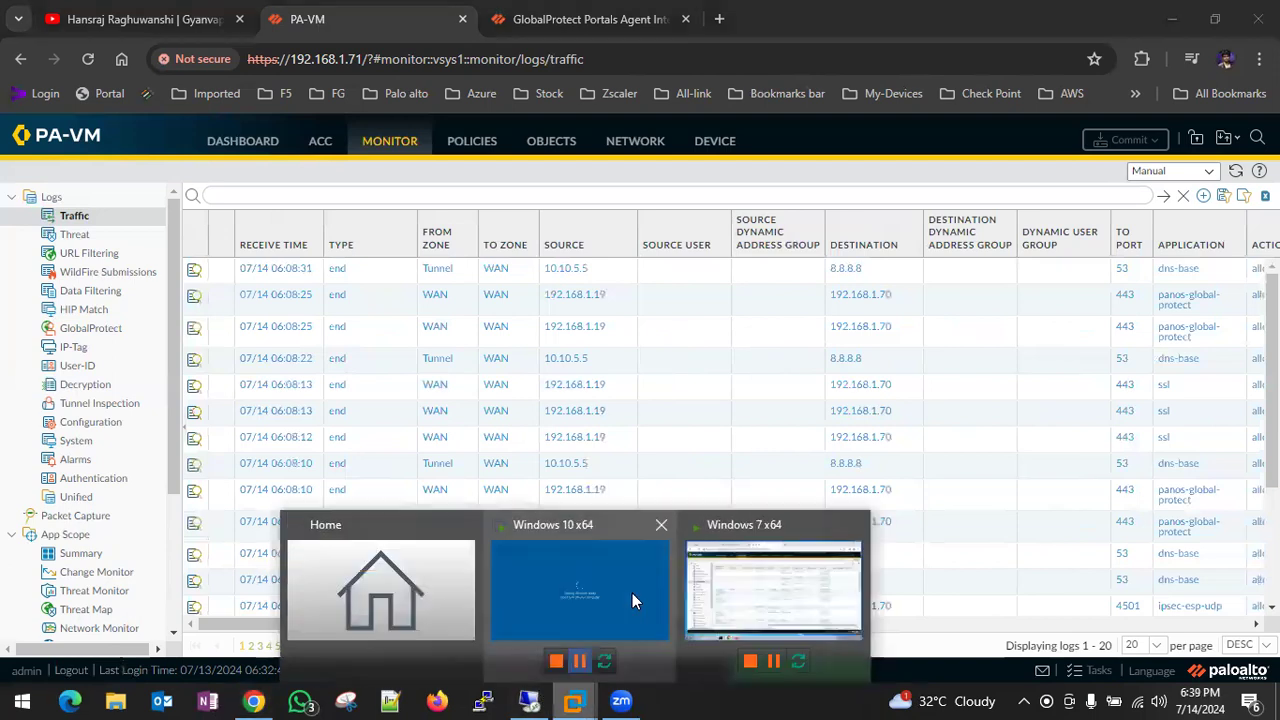
{"action": "left_click", "coordinate": [787, 548]}
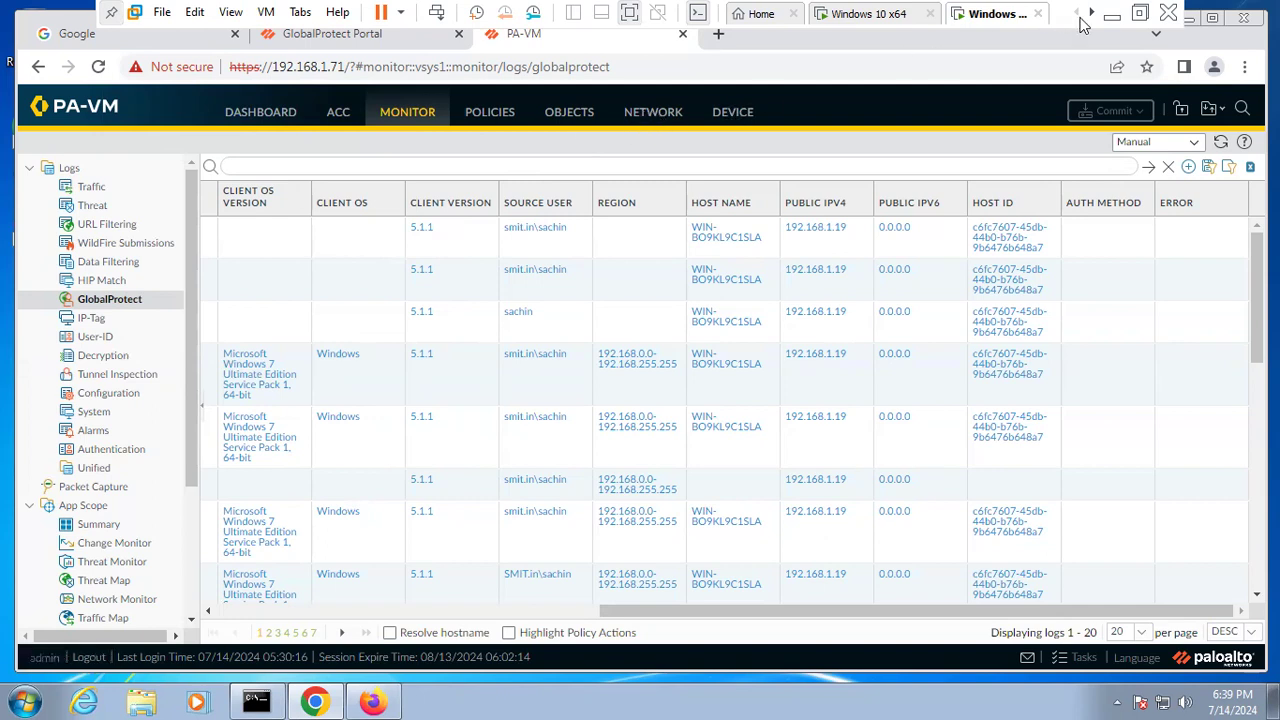
{"action": "left_click", "coordinate": [1110, 22]}
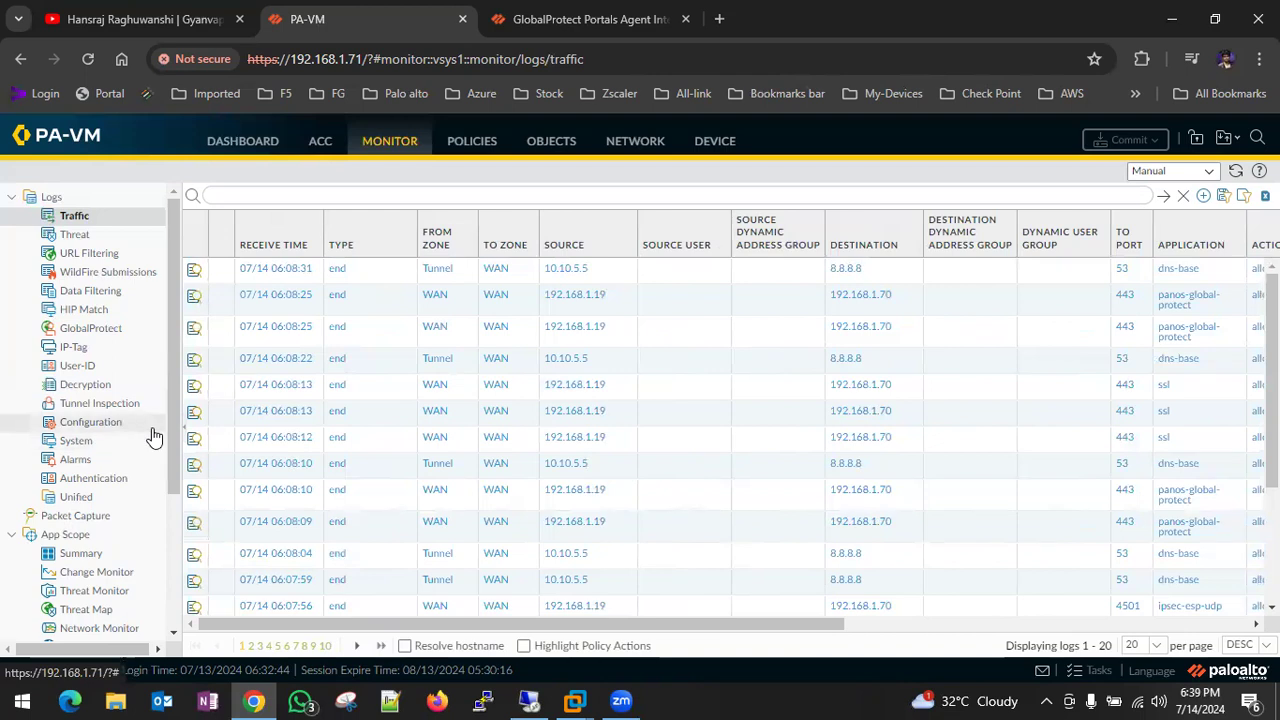
- Under Device > GlobalProtect Client, start downloading client version 6.1.1
{"action": "left_click", "coordinate": [716, 138]}
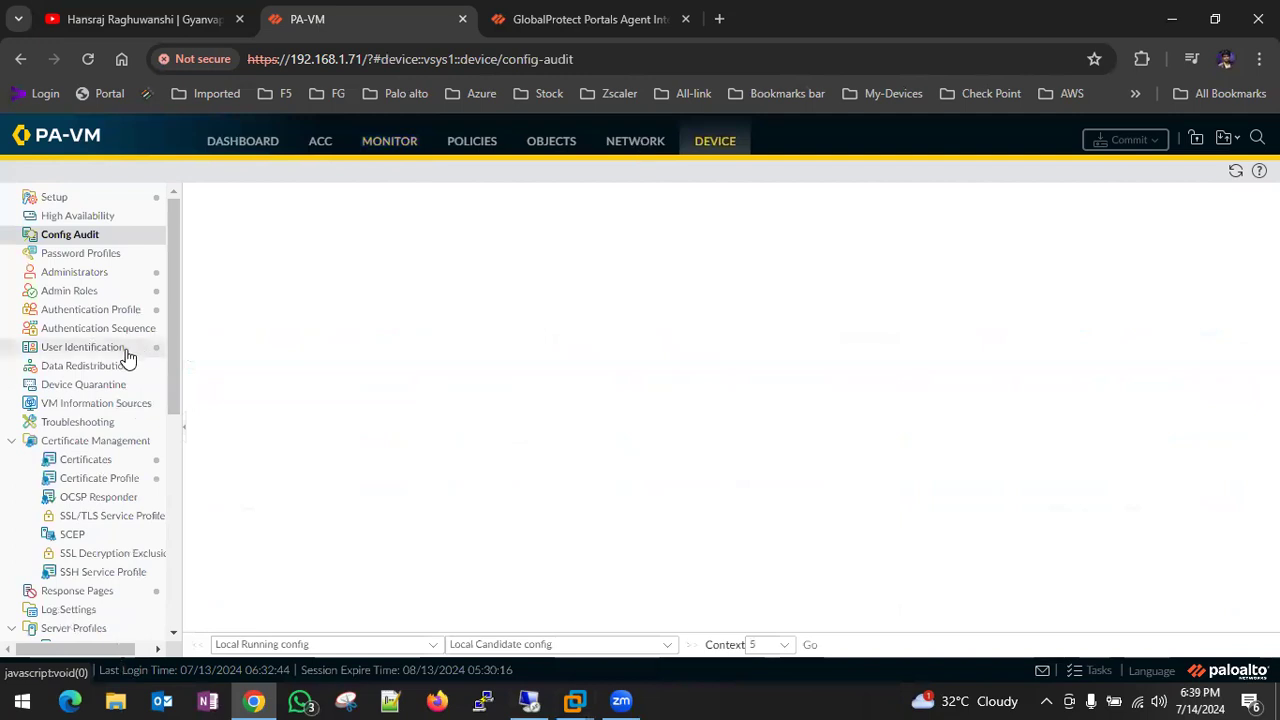
{"action": "scroll", "coordinate": [120, 362], "scroll_direction": "down", "scroll_amount": 5}
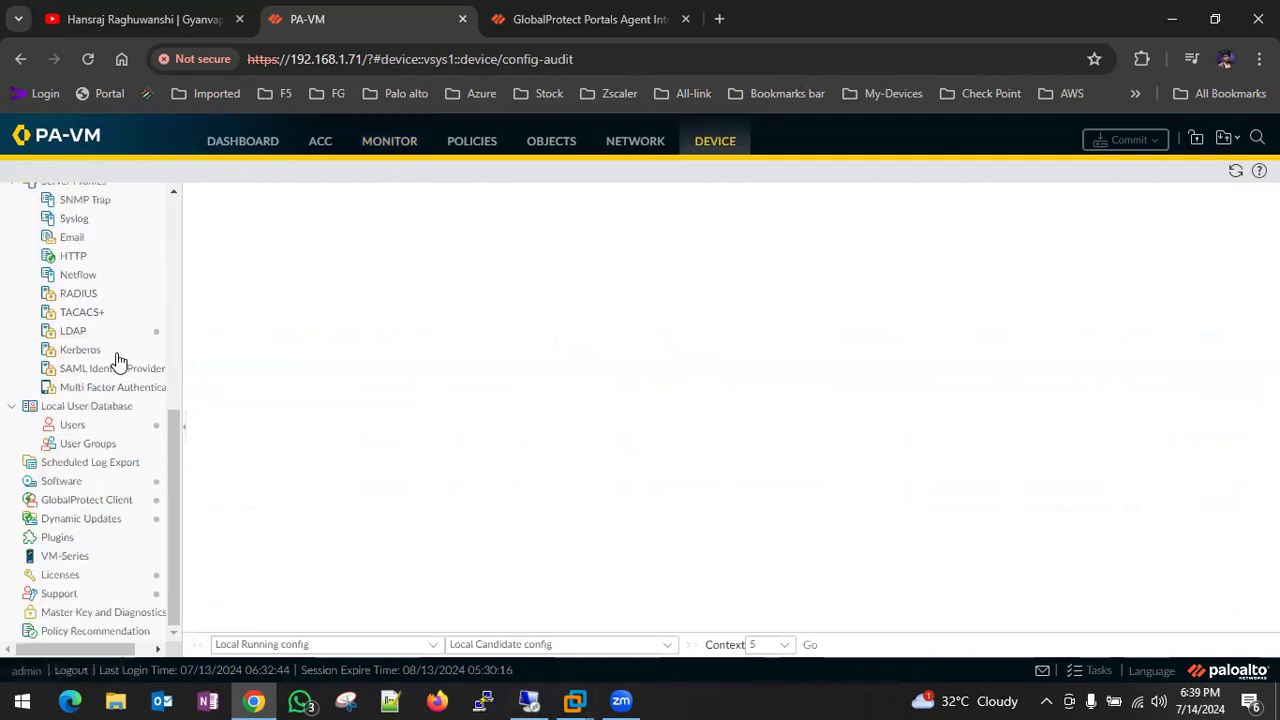
{"action": "left_click", "coordinate": [80, 482]}
{"action": "left_click", "coordinate": [70, 500]}
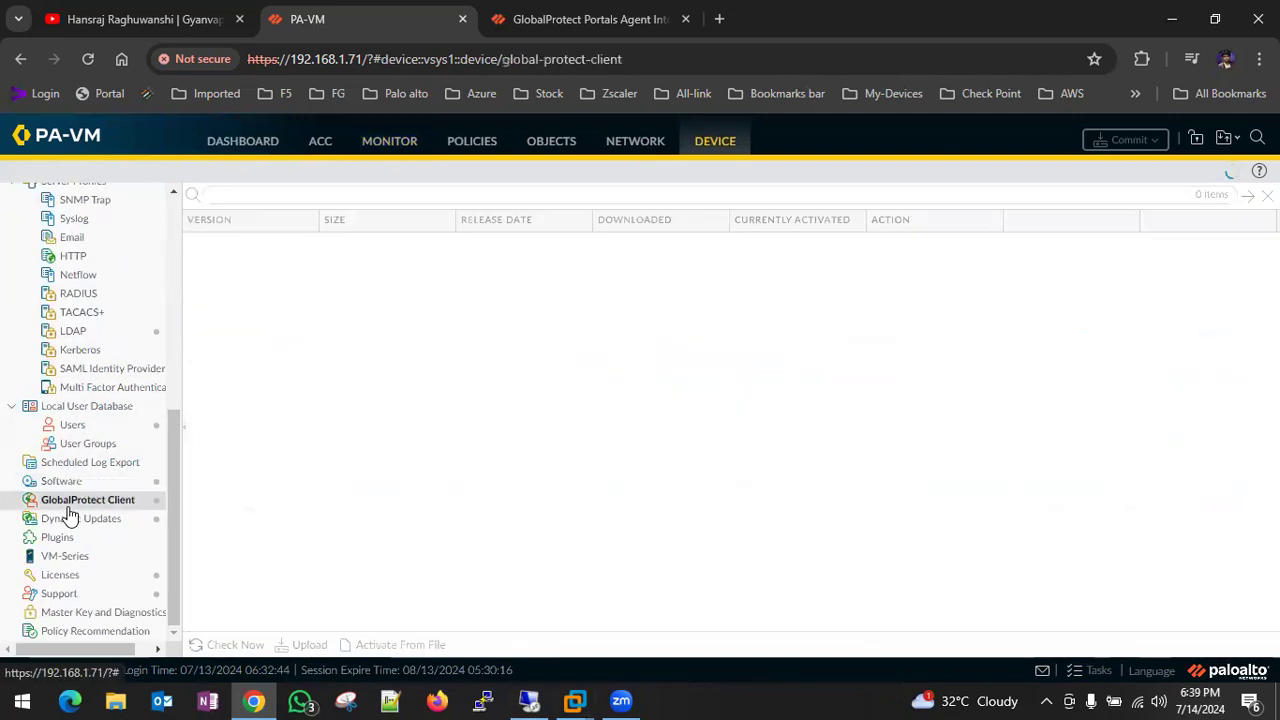
{"action": "scroll", "coordinate": [596, 515], "scroll_direction": "down", "scroll_amount": 10}
{"action": "scroll", "coordinate": [596, 520], "scroll_direction": "down", "scroll_amount": 3}
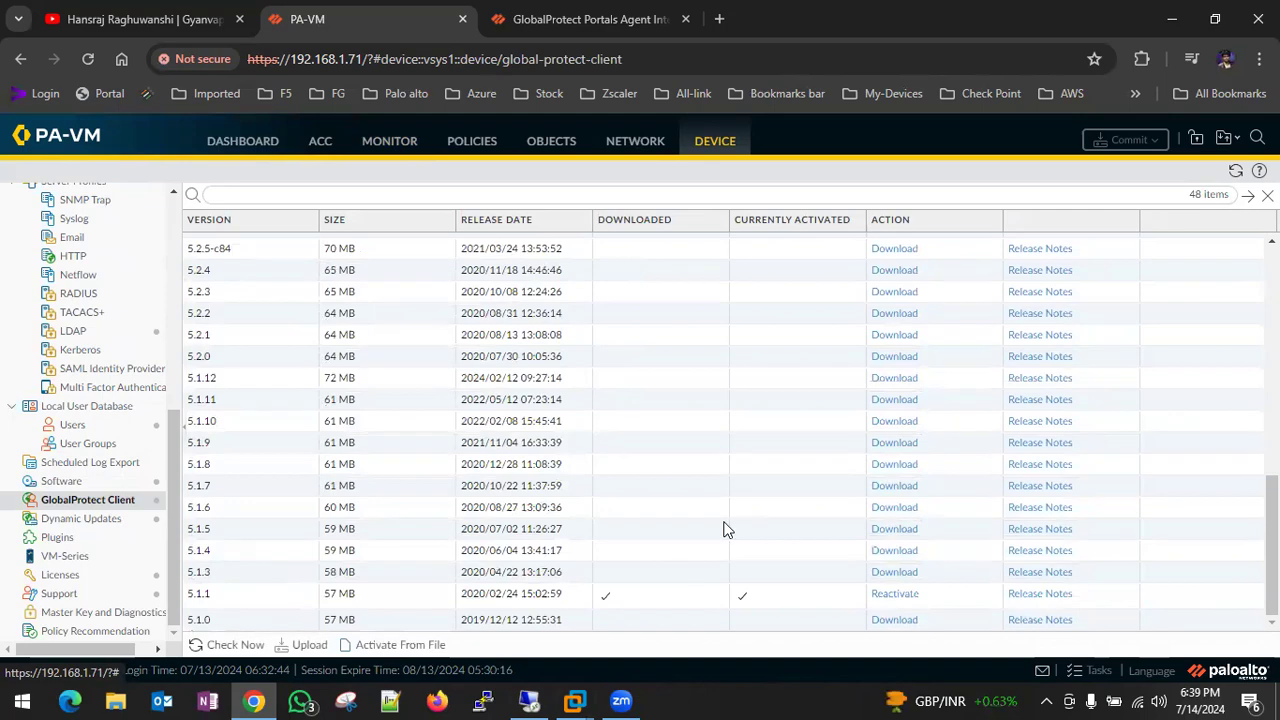
{"action": "scroll", "coordinate": [727, 530], "scroll_direction": "up", "scroll_amount": 5}
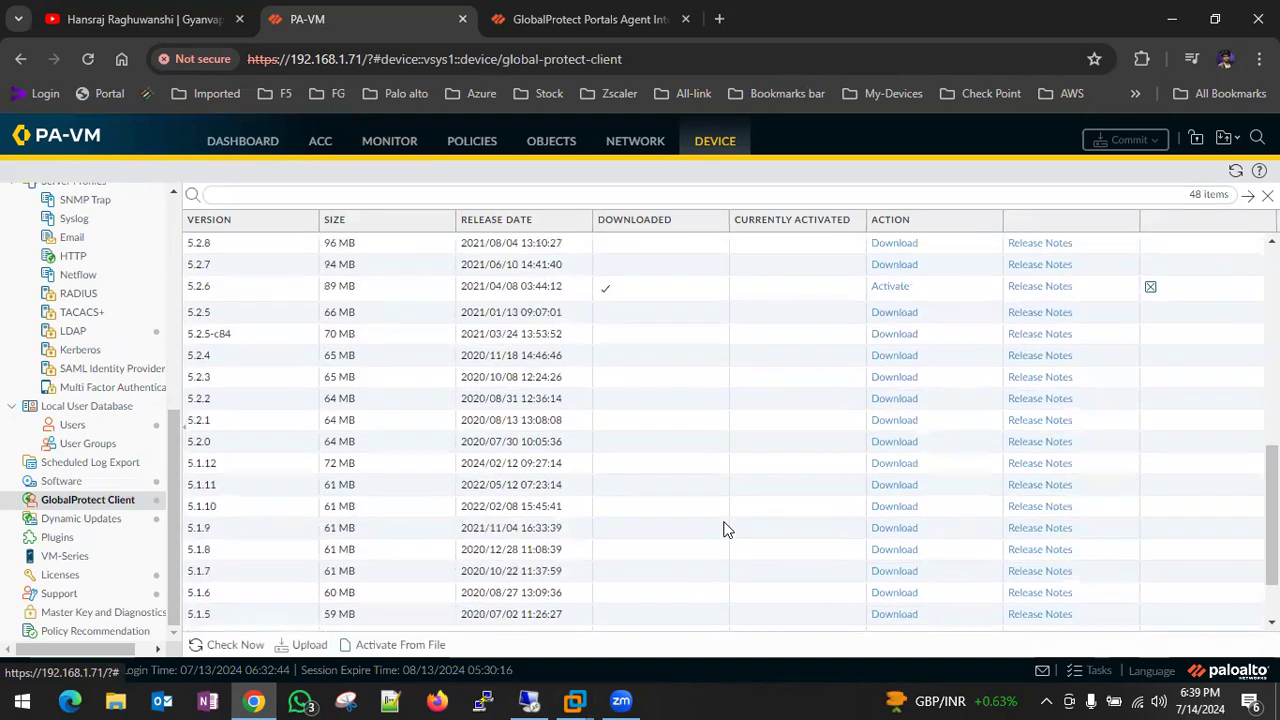
{"action": "scroll", "coordinate": [727, 530], "scroll_direction": "up", "scroll_amount": 1}
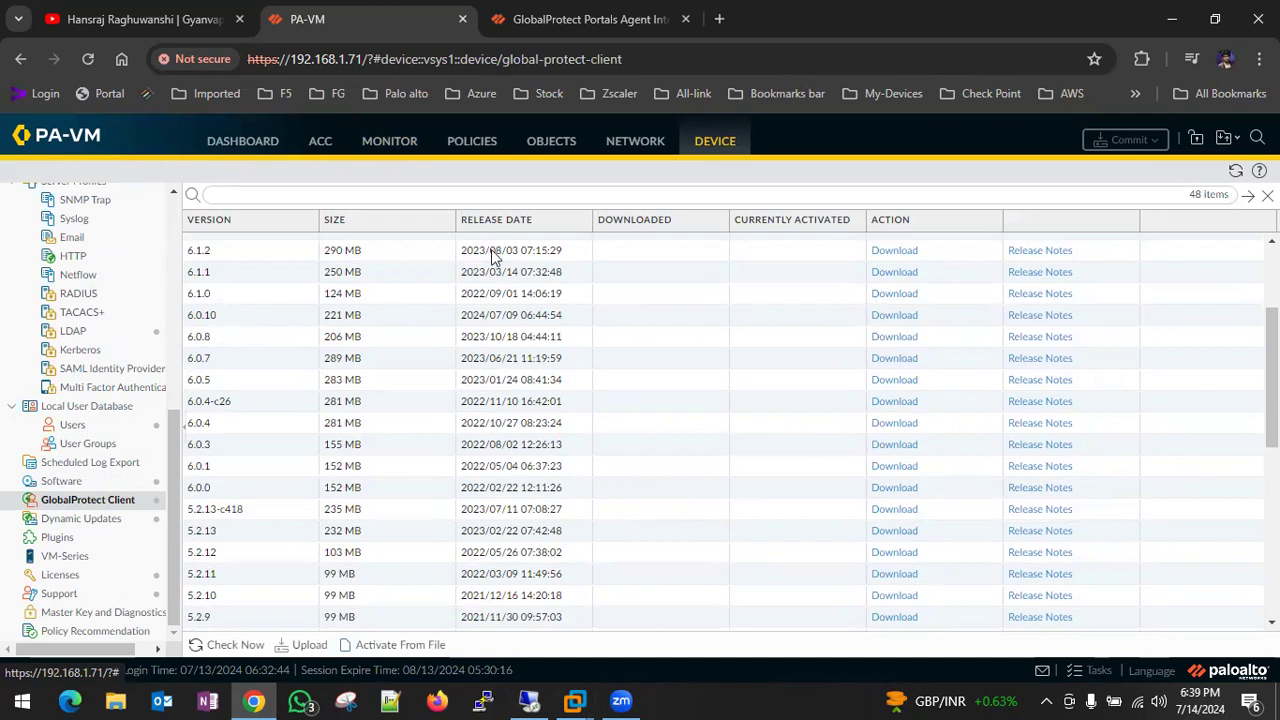
{"action": "left_click", "coordinate": [883, 278]}
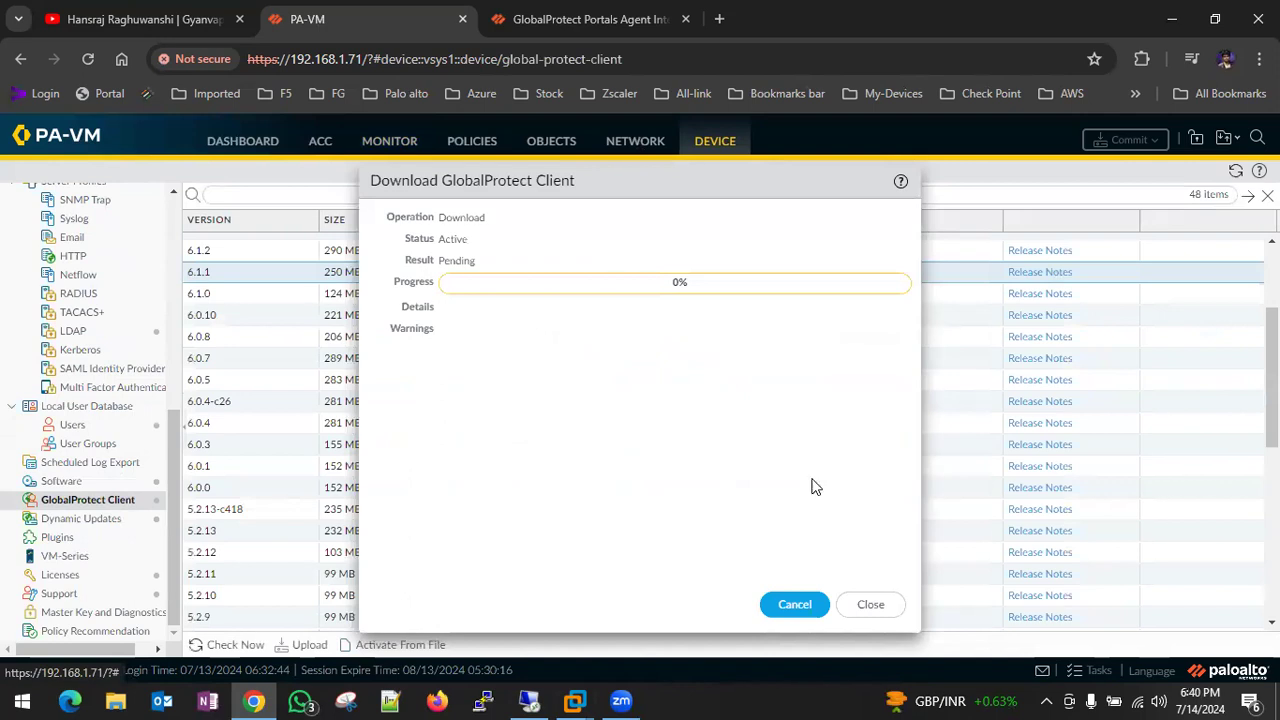
- Activate GlobalProtect client 6.1.3, confirming with Yes and closing the result dialog
{"action": "left_click", "coordinate": [874, 605]}
{"action": "scroll", "coordinate": [815, 355], "scroll_direction": "up", "scroll_amount": 3}
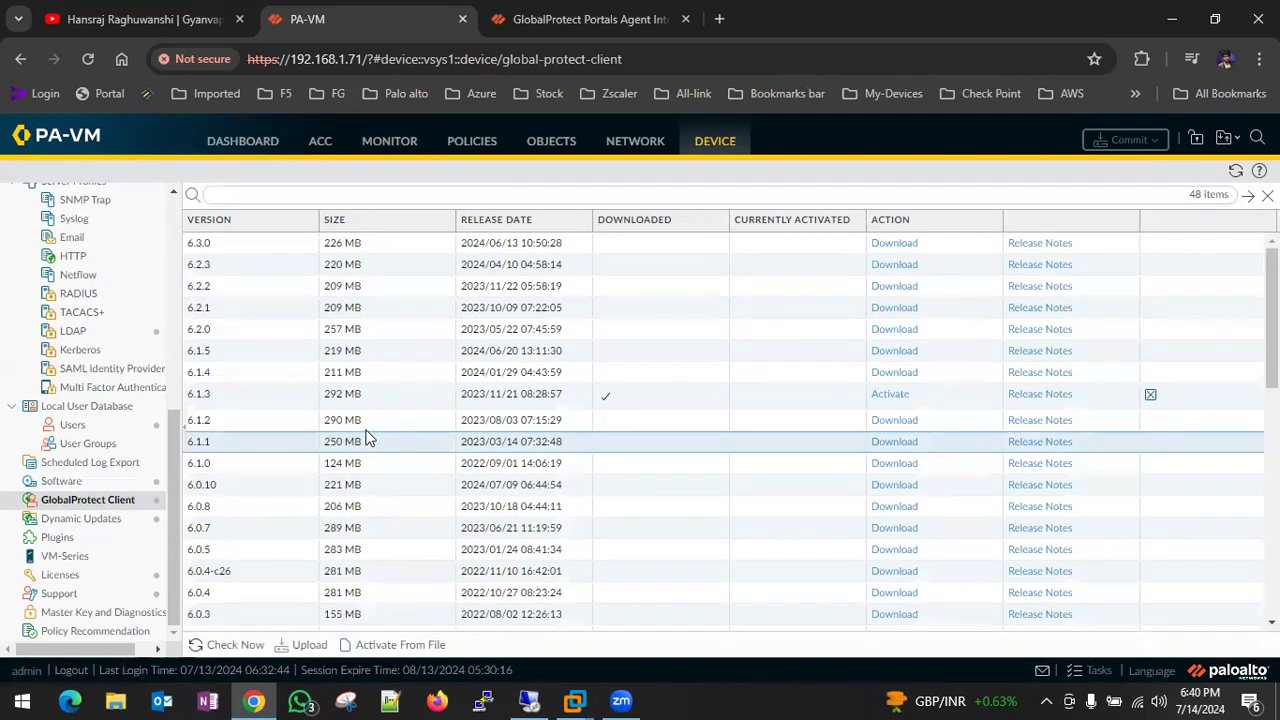
{"action": "left_click", "coordinate": [891, 396]}
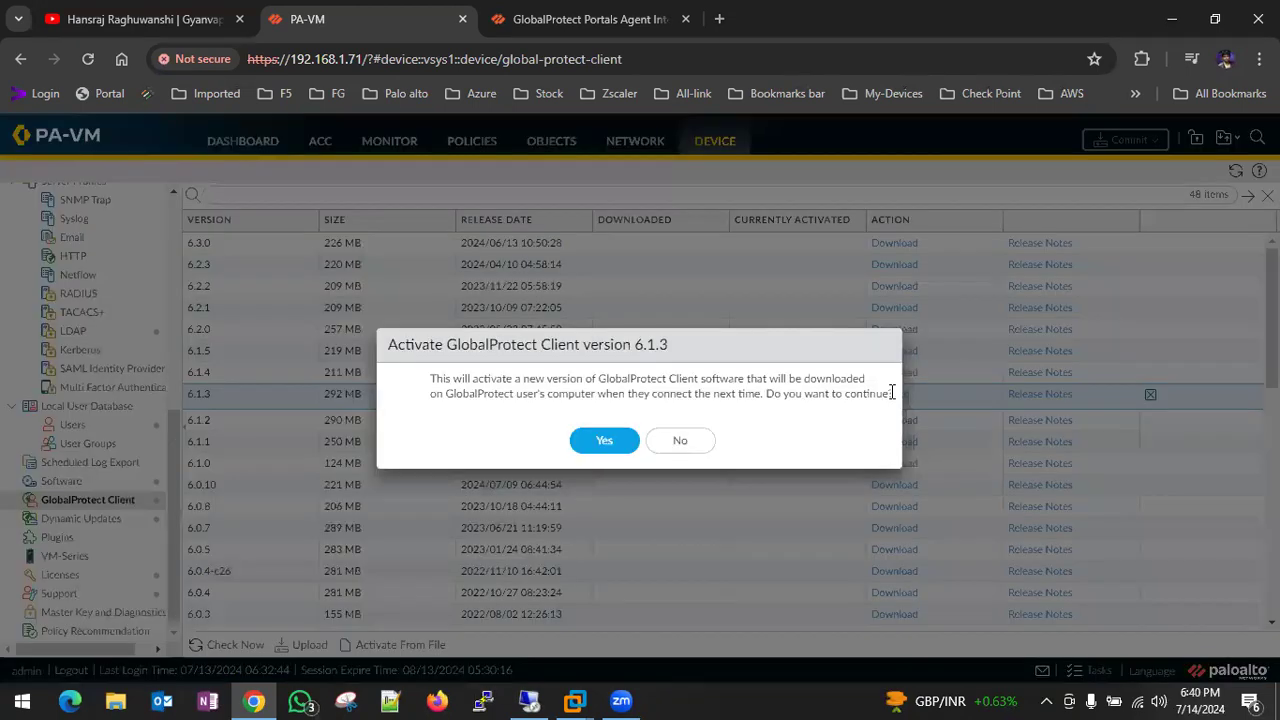
{"action": "left_click", "coordinate": [604, 447]}
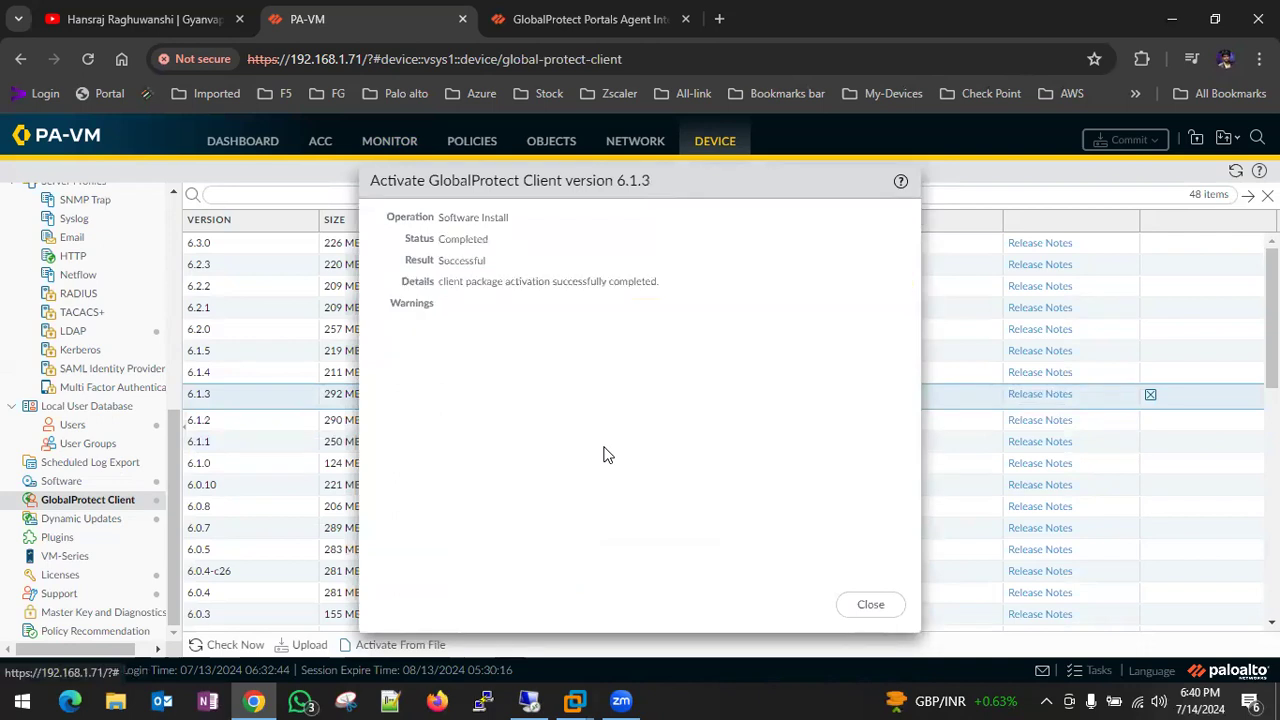
{"action": "left_click", "coordinate": [871, 604]}
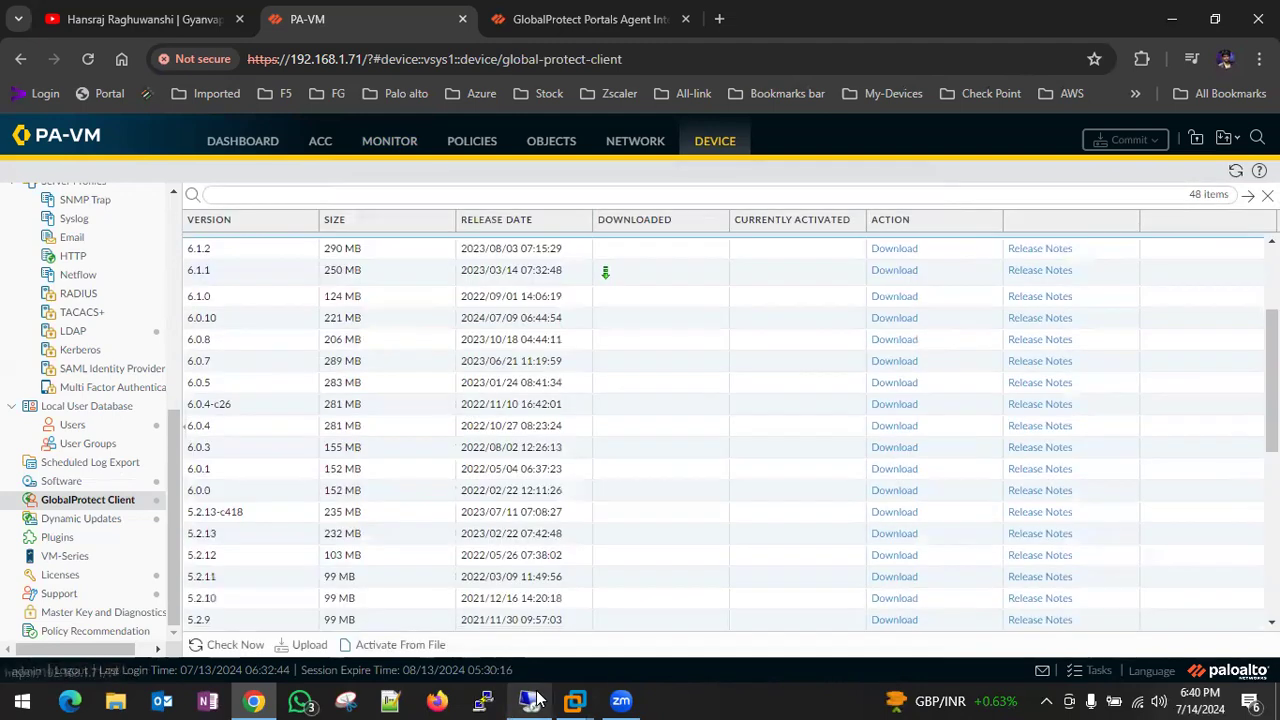
{"action": "mouse_move", "coordinate": [537, 698]}
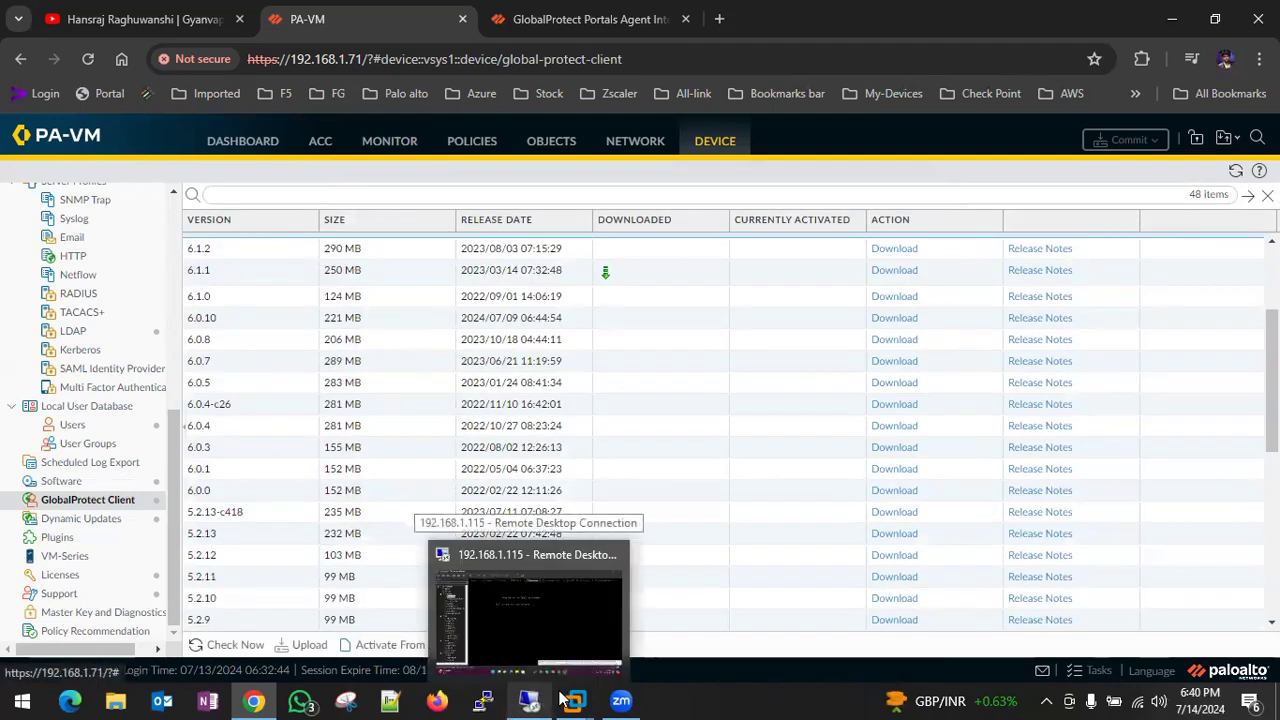
- Switch to the Windows 7 VM, check GlobalProtect shows Connected, and open a new Chrome tab
{"action": "left_click", "coordinate": [592, 585]}
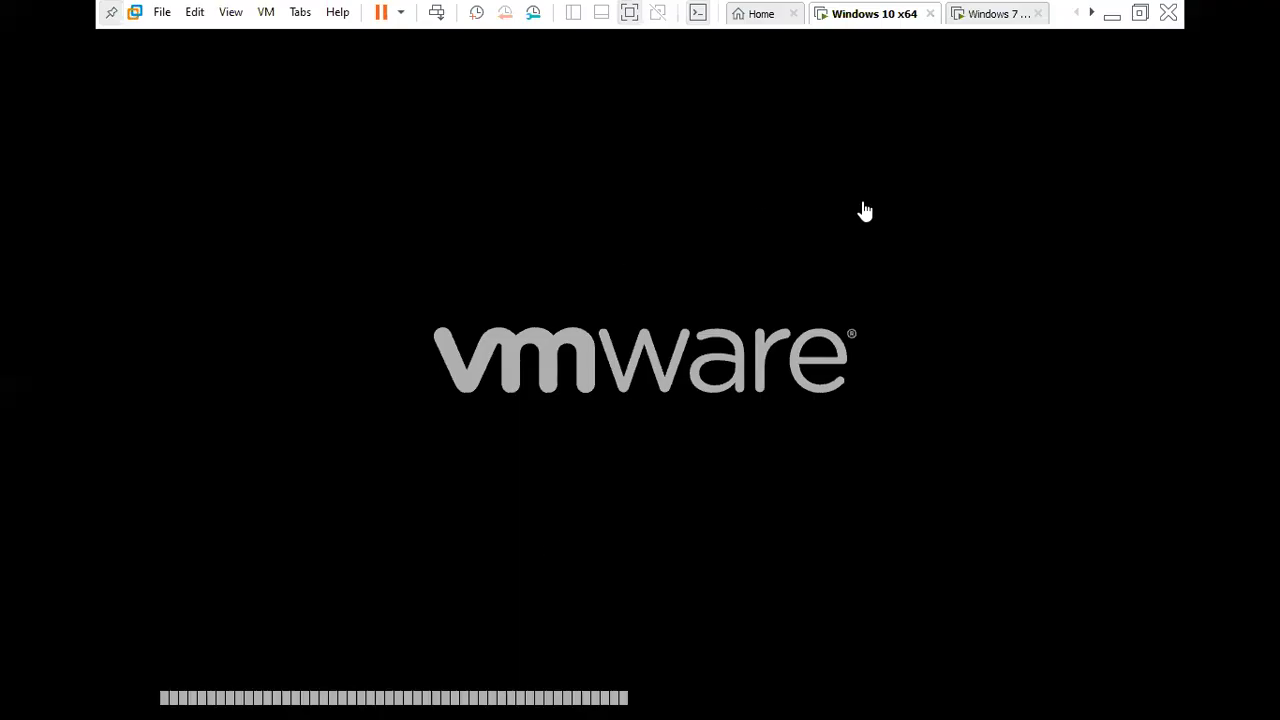
{"action": "left_click", "coordinate": [977, 14]}
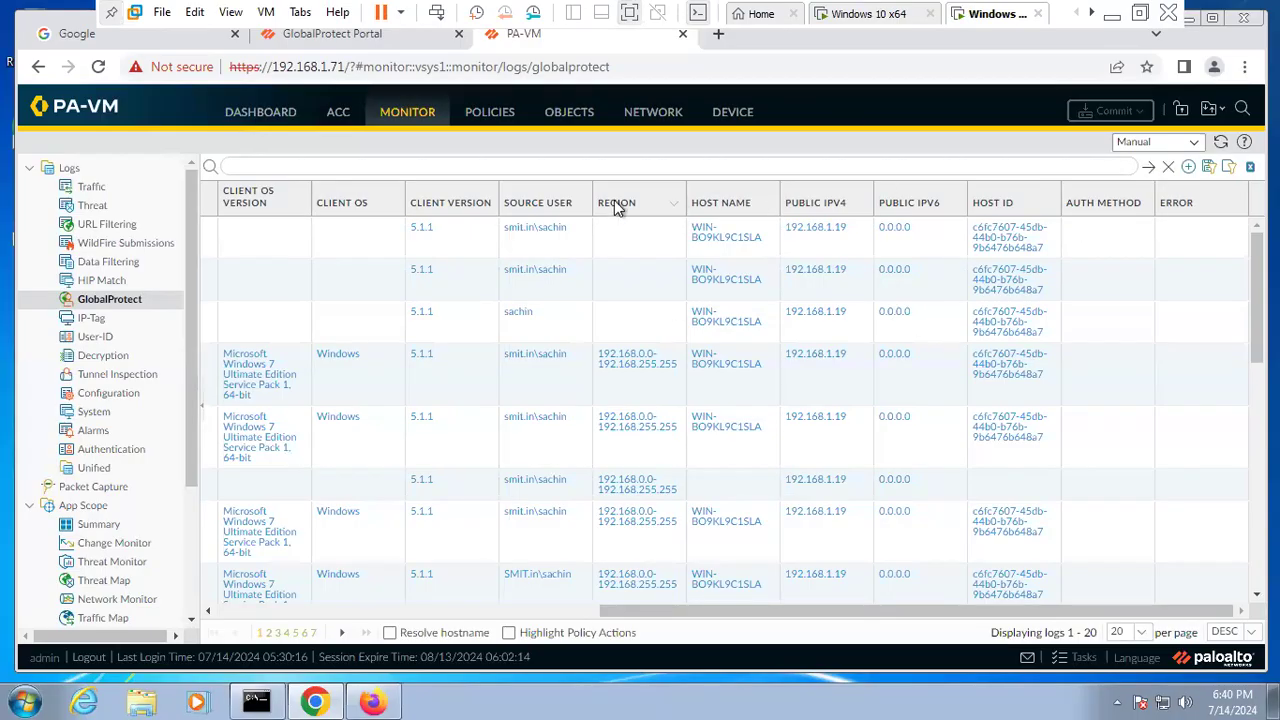
{"action": "left_click", "coordinate": [374, 42]}
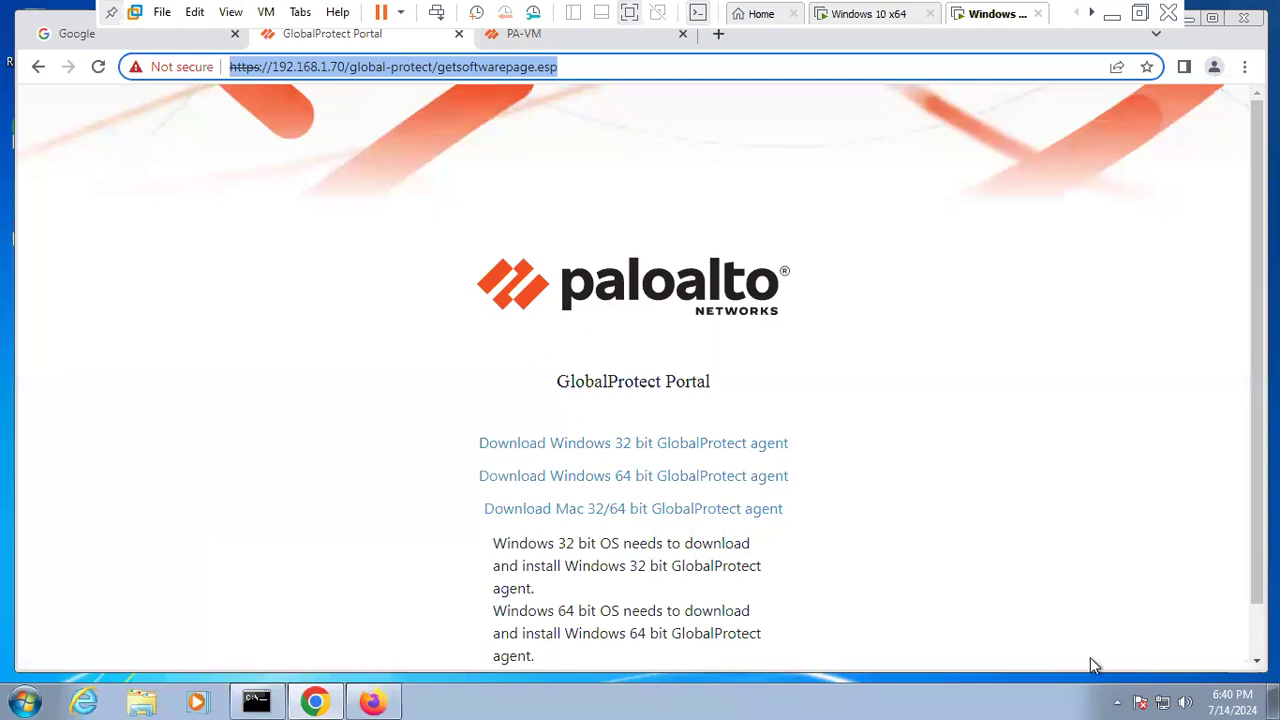
{"action": "left_click", "coordinate": [1117, 701]}
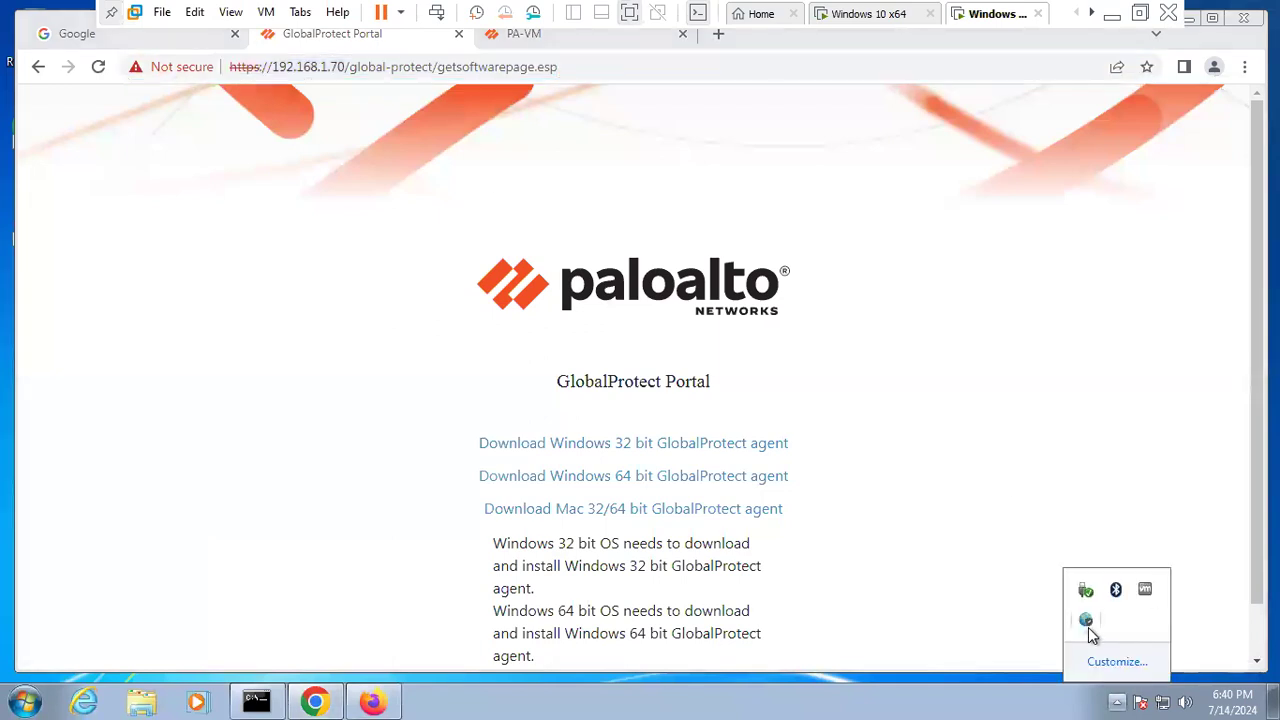
{"action": "left_click", "coordinate": [1087, 622]}
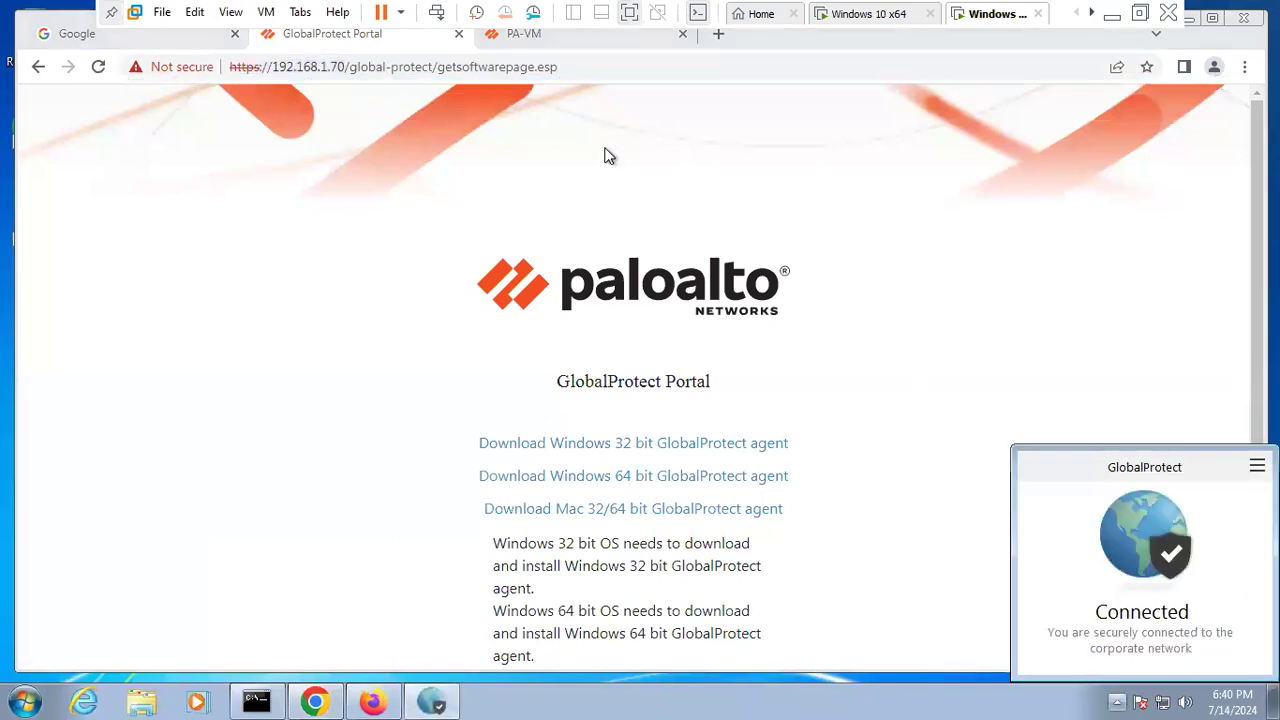
{"action": "left_click", "coordinate": [718, 33]}
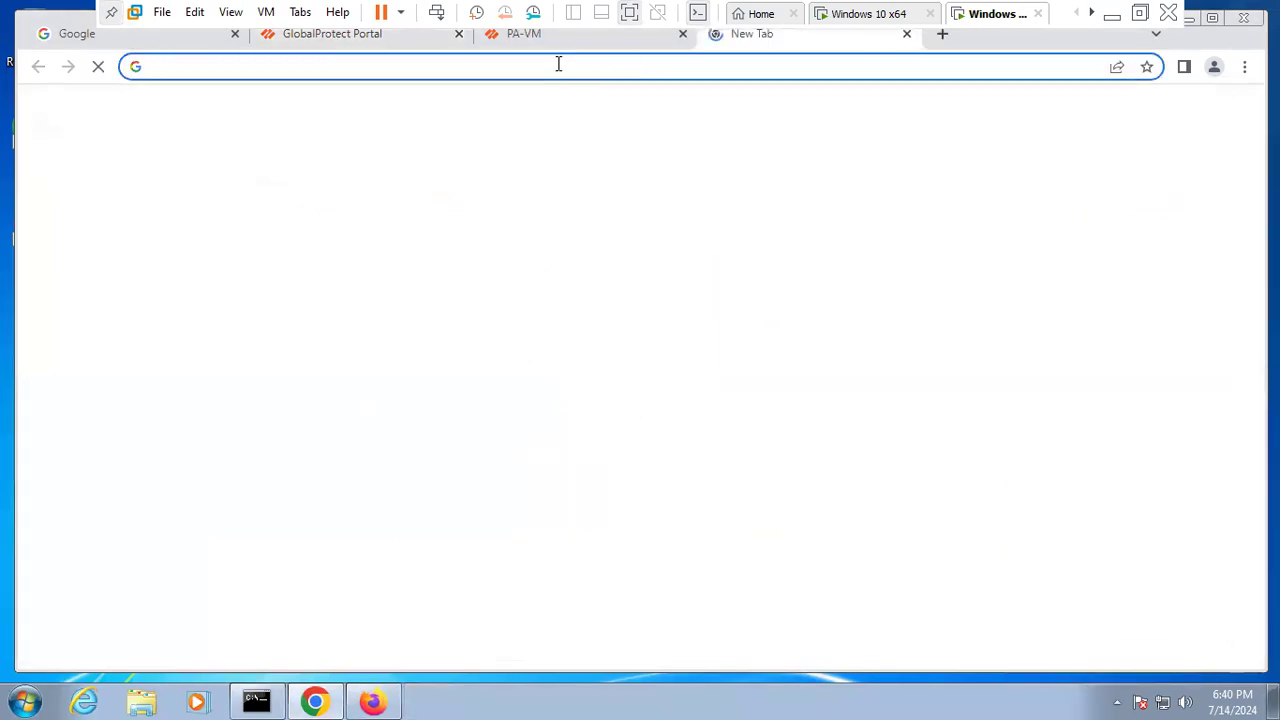
- Open google.com and search for a person's full name over the VPN
{"action": "left_click", "coordinate": [558, 63]}
{"action": "type", "text": "google.com"}
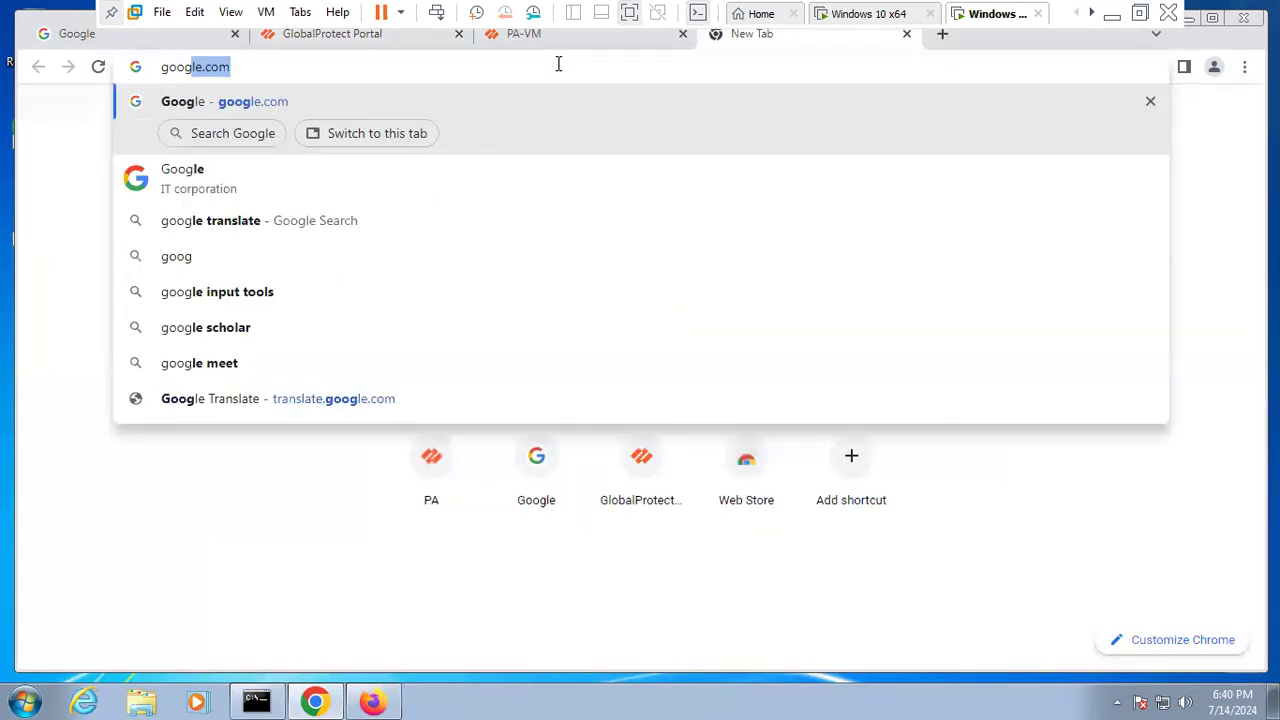
{"action": "key", "text": "Return"}
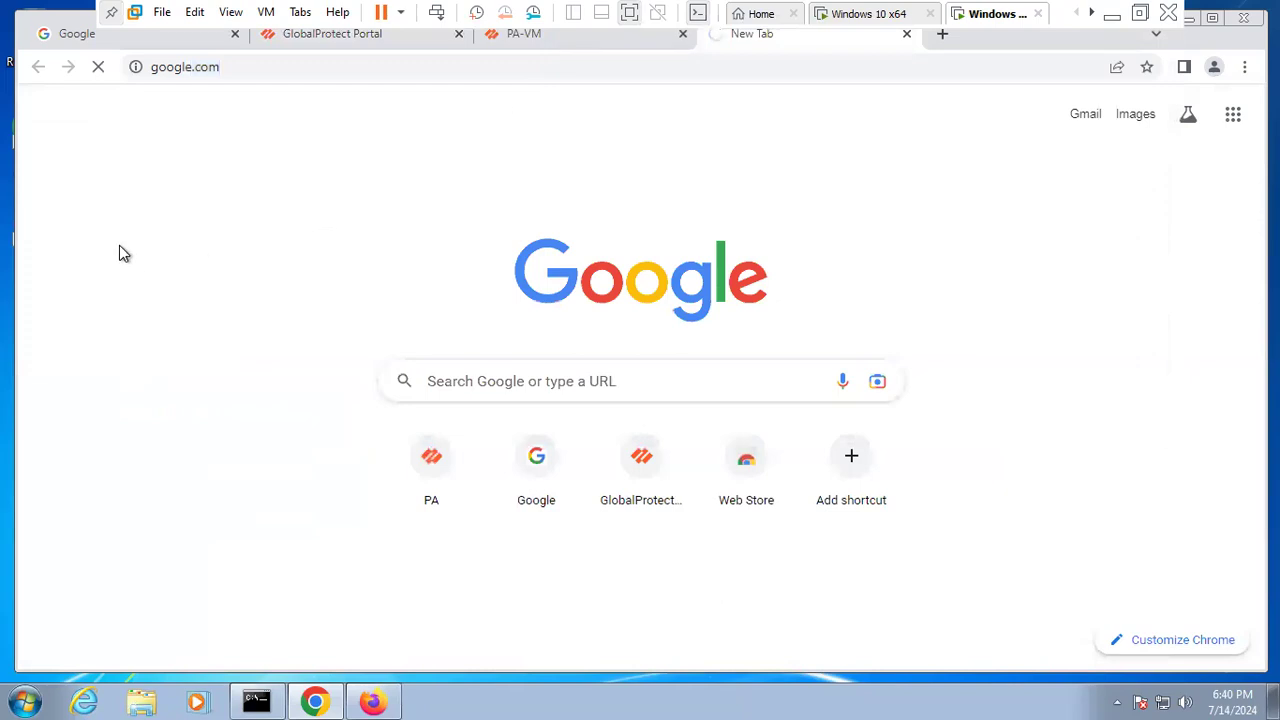
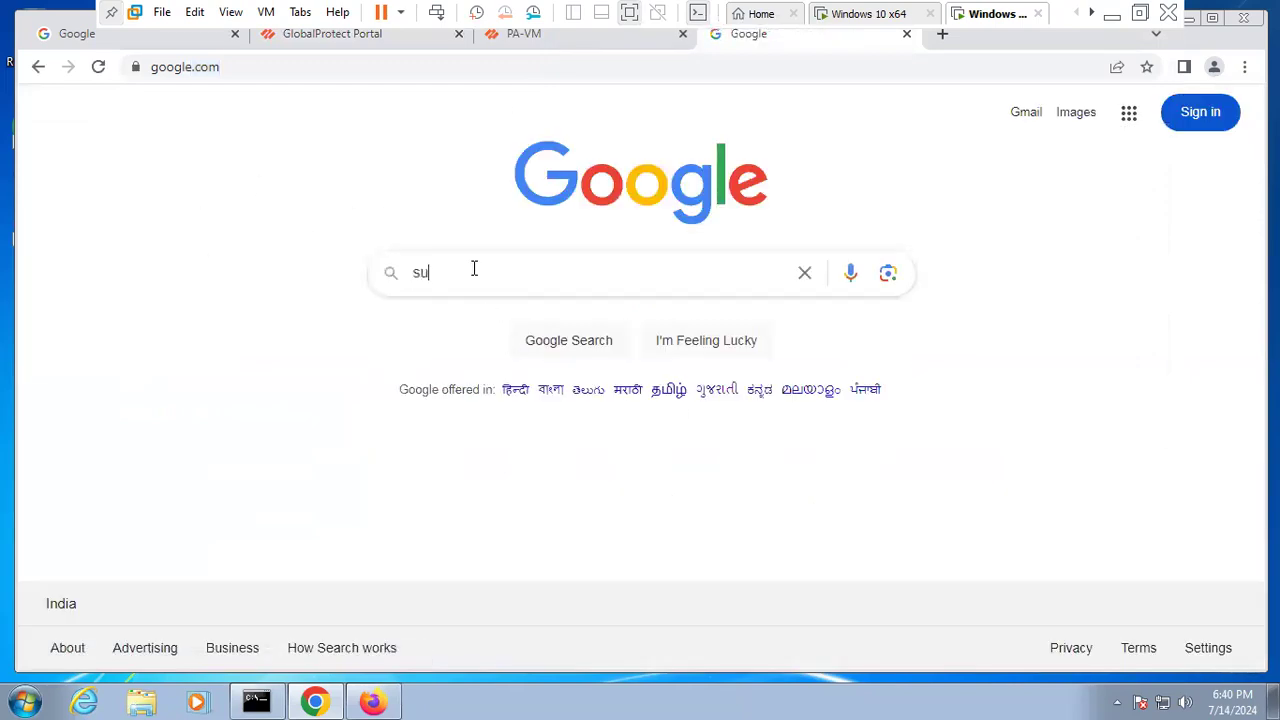
{"action": "key", "text": "Return"}
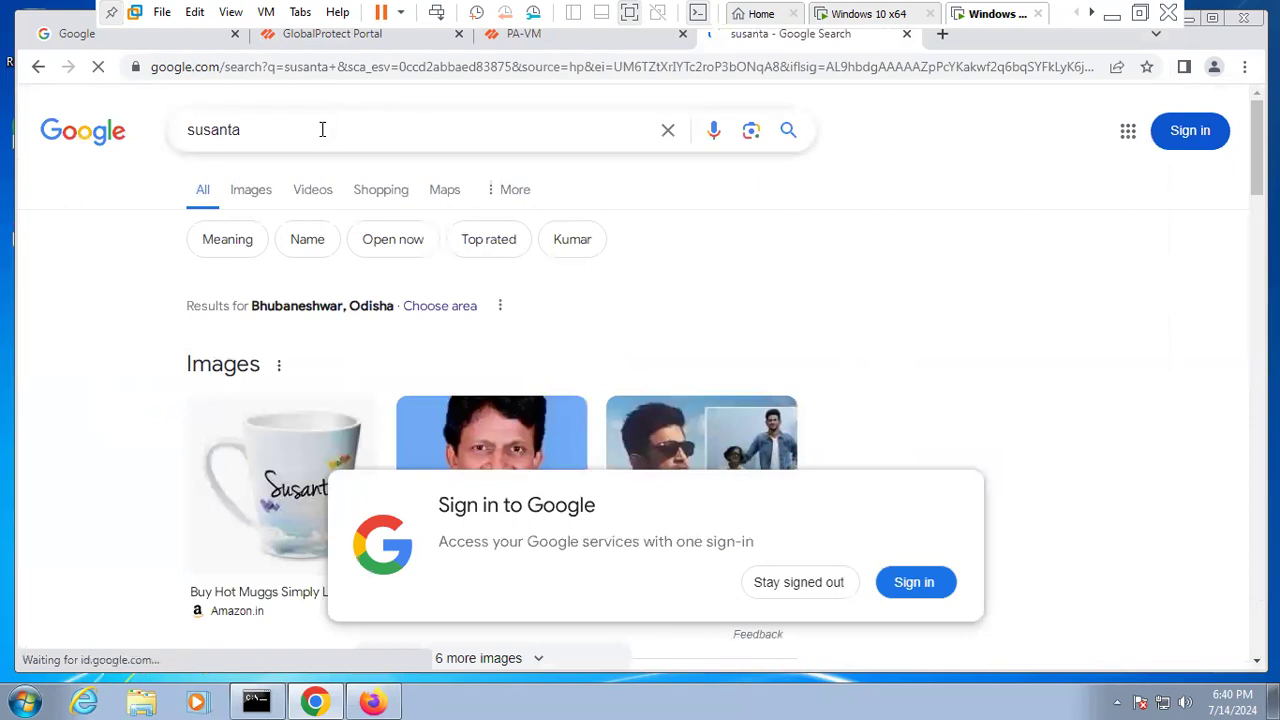
{"action": "left_click", "coordinate": [322, 129]}
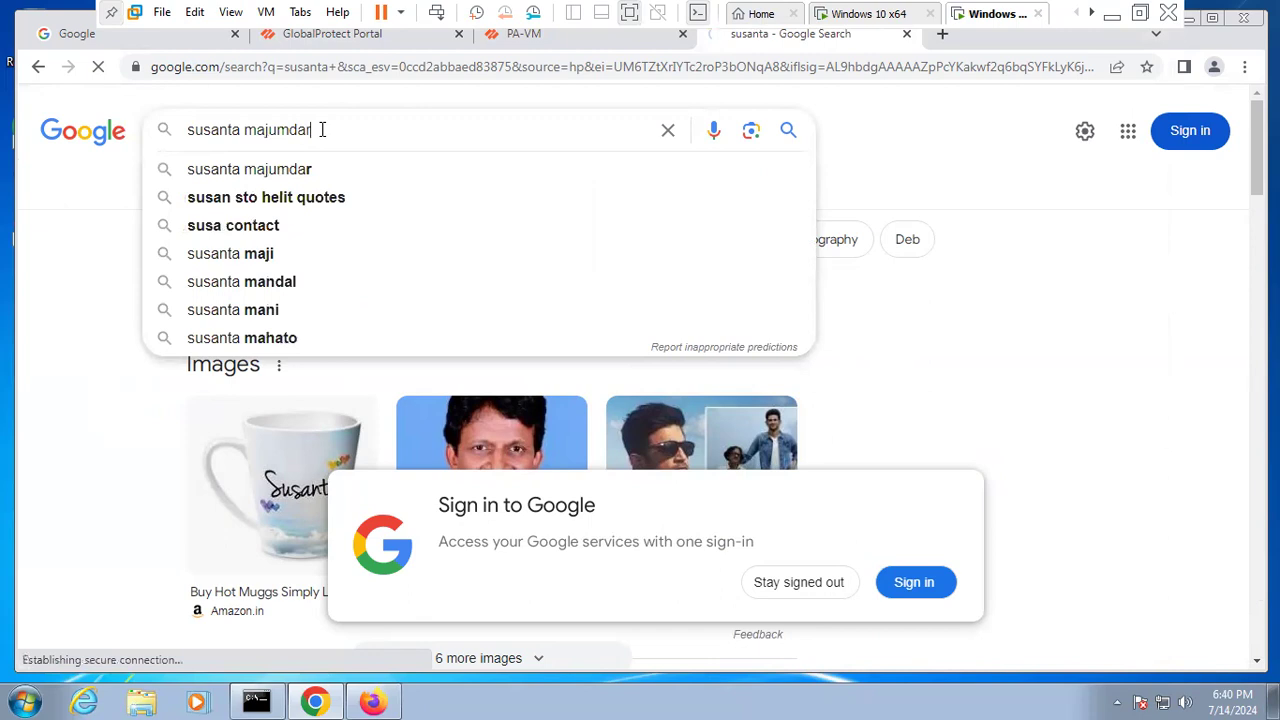
{"action": "key", "text": "Return"}
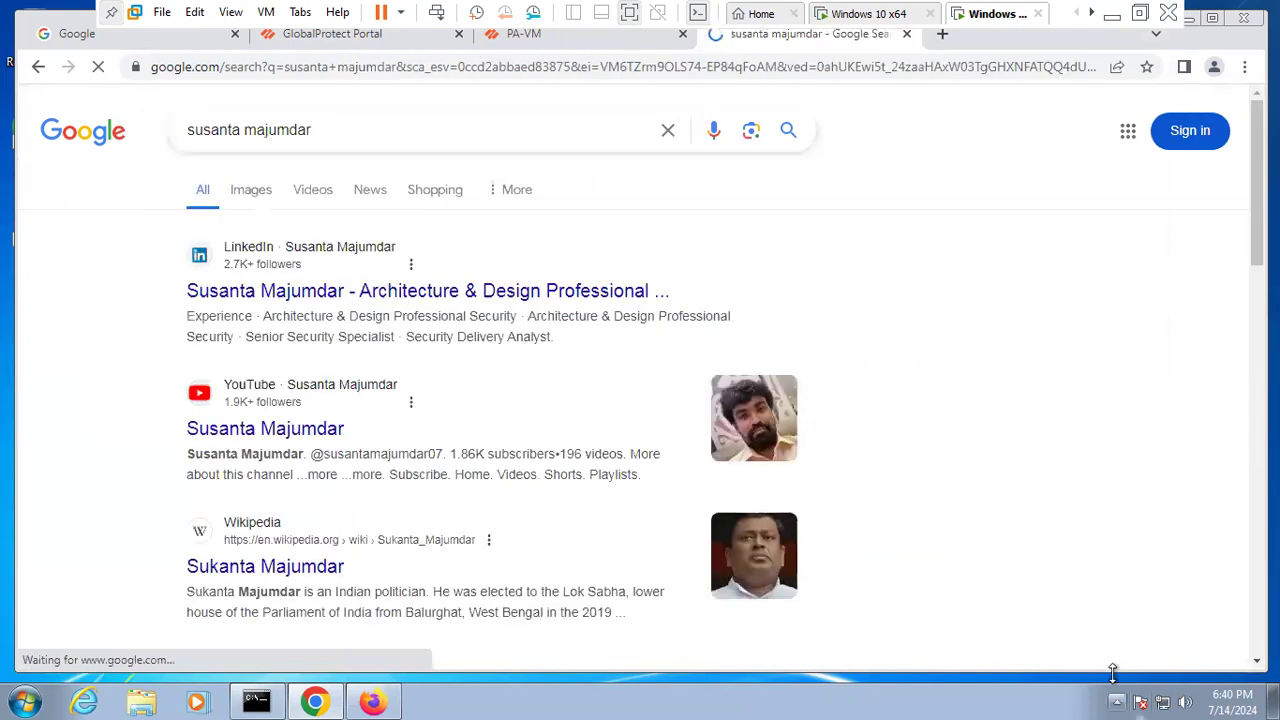
- Dismiss Google's location prompts, then disable and re-enable GlobalProtect
{"action": "left_click", "coordinate": [1117, 702]}
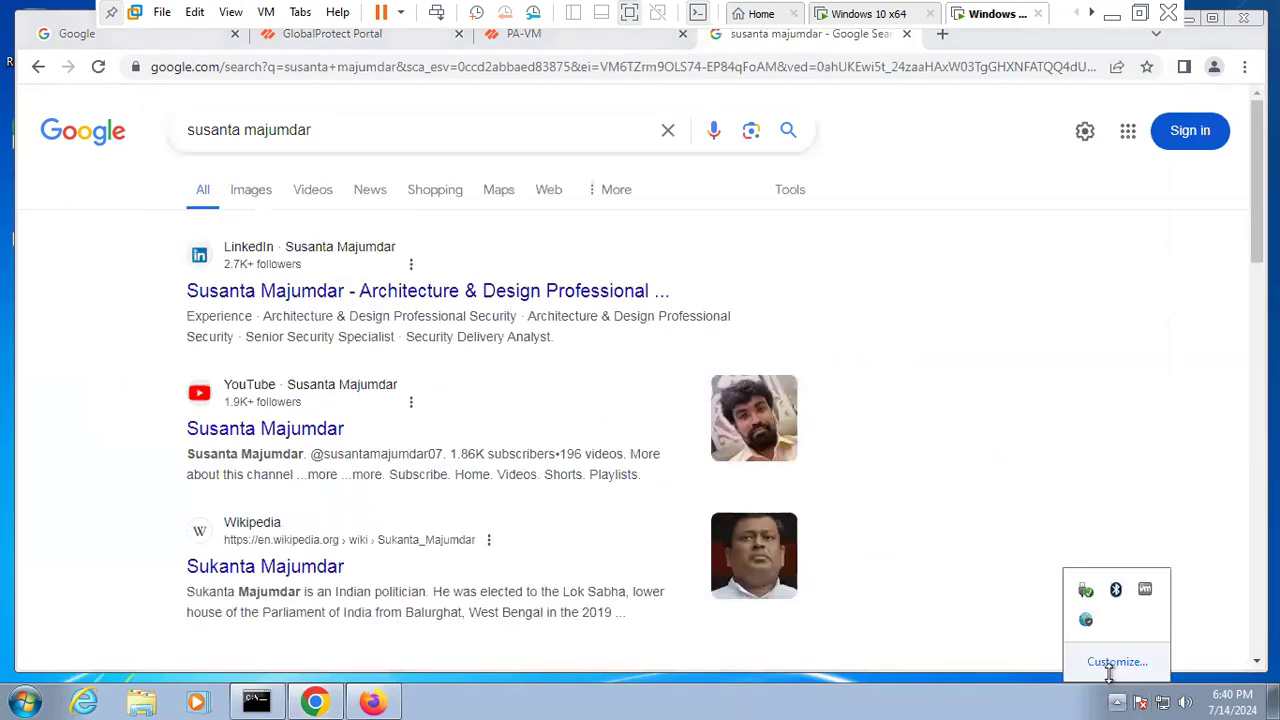
{"action": "left_click", "coordinate": [1086, 621]}
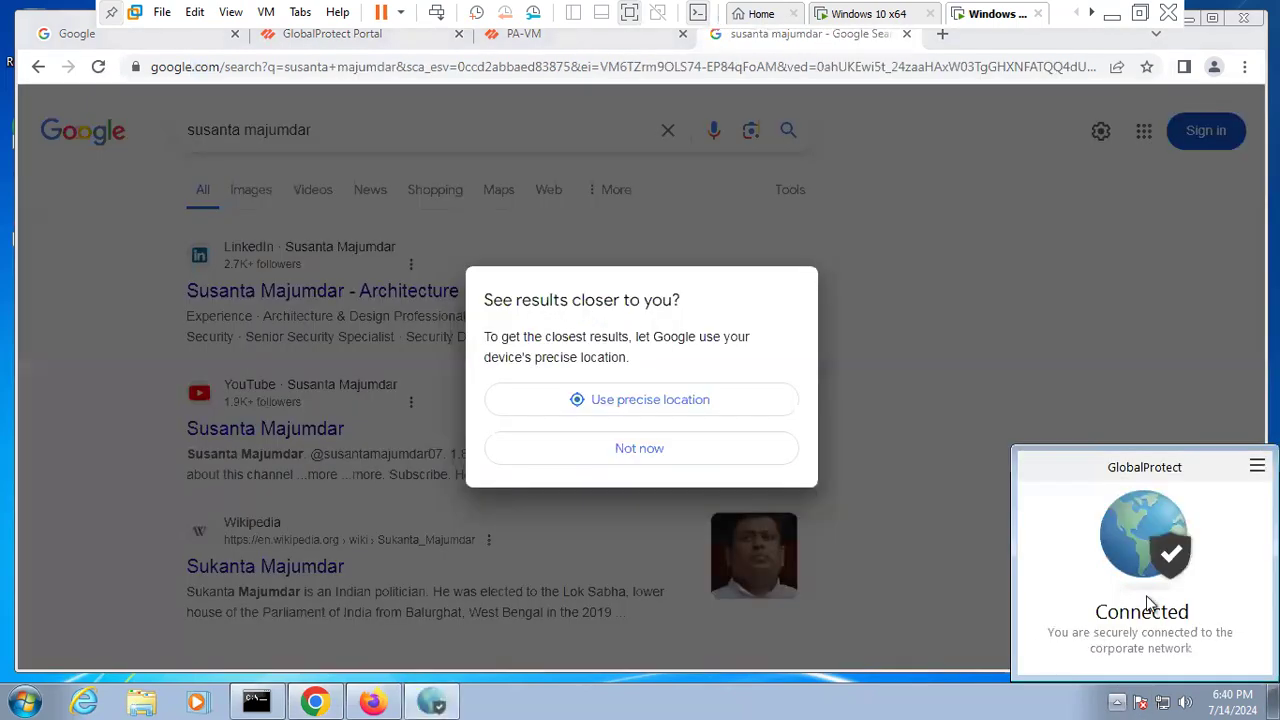
{"action": "left_click", "coordinate": [712, 403]}
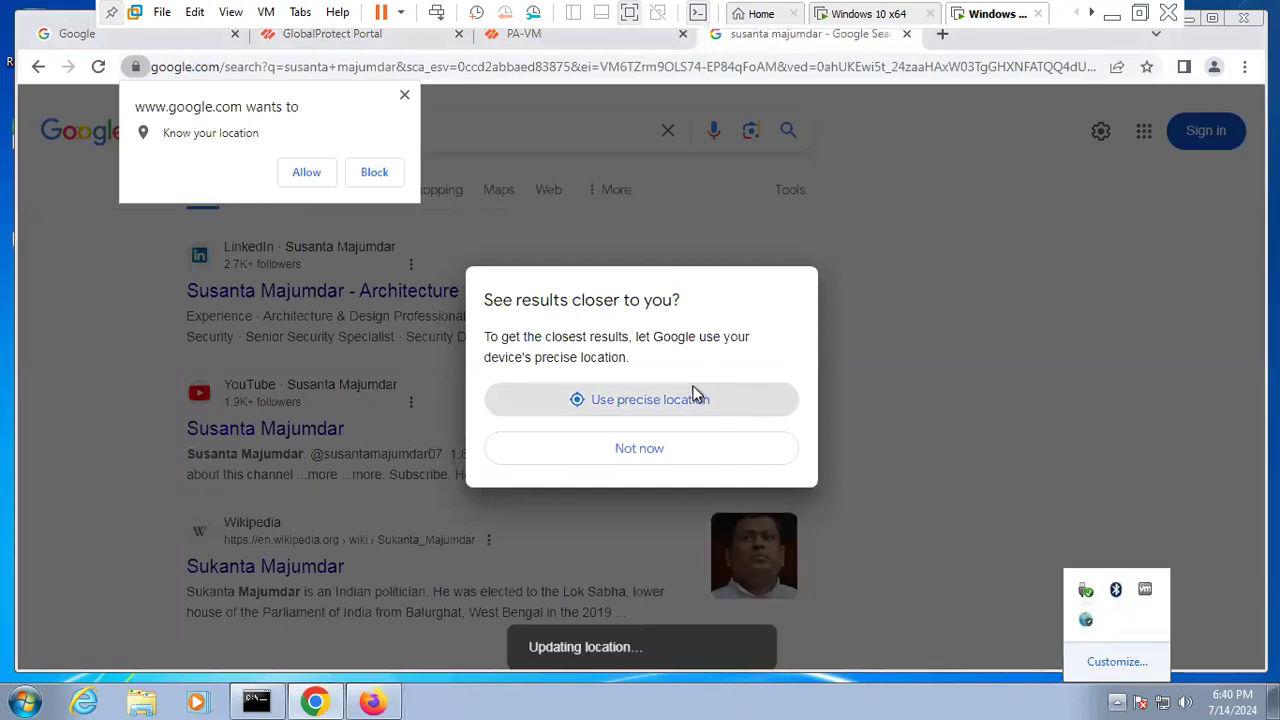
{"action": "left_click", "coordinate": [590, 455]}
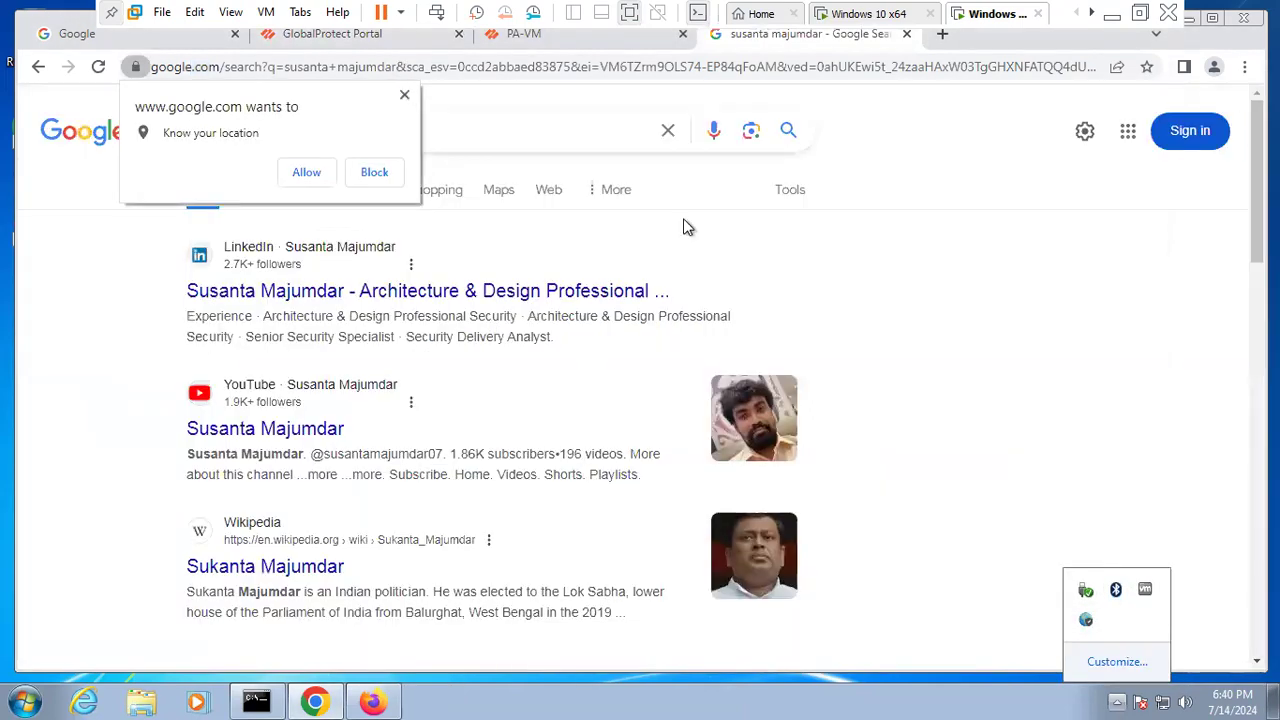
{"action": "left_click", "coordinate": [1086, 620]}
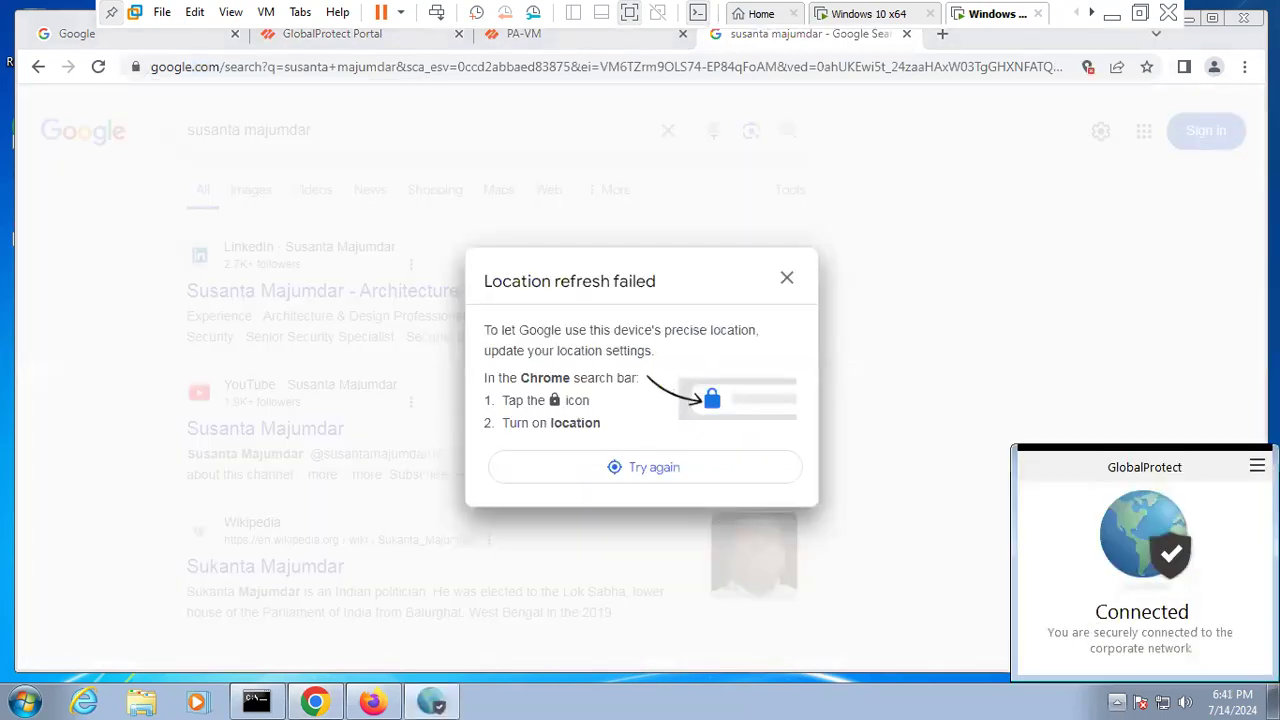
{"action": "left_click", "coordinate": [1257, 466]}
{"action": "left_click", "coordinate": [1141, 586]}
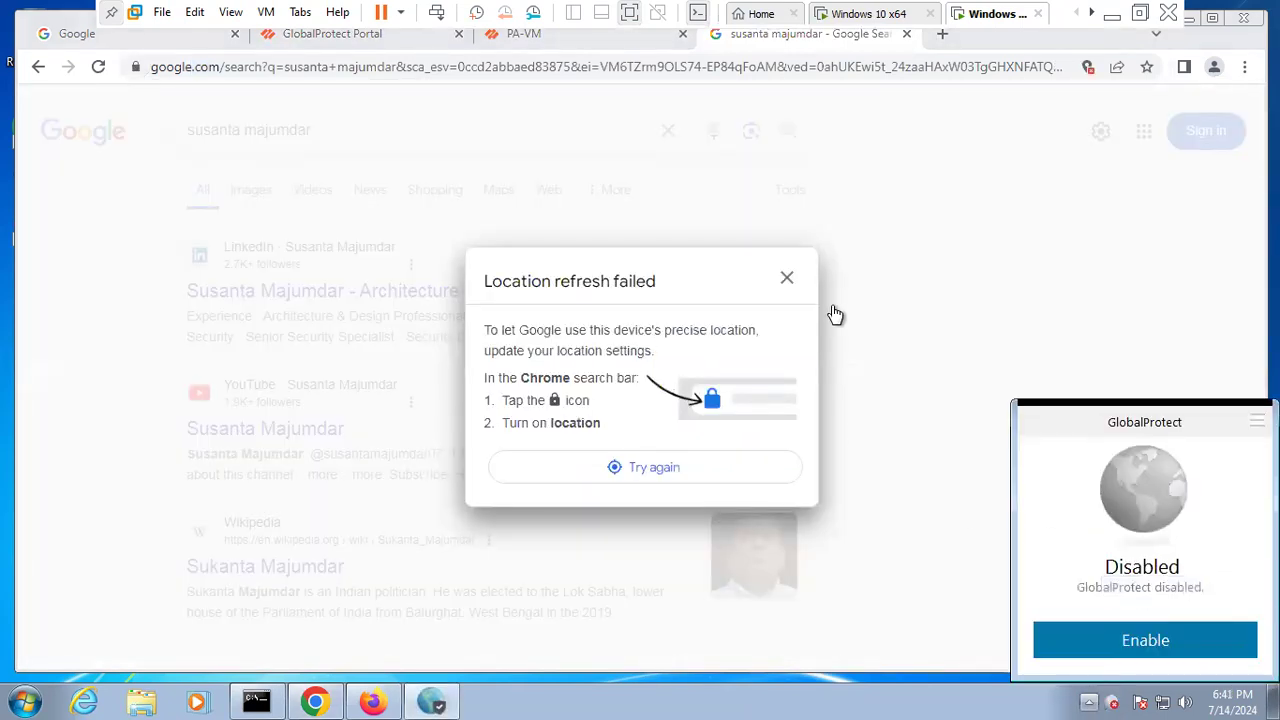
{"action": "left_click", "coordinate": [788, 280]}
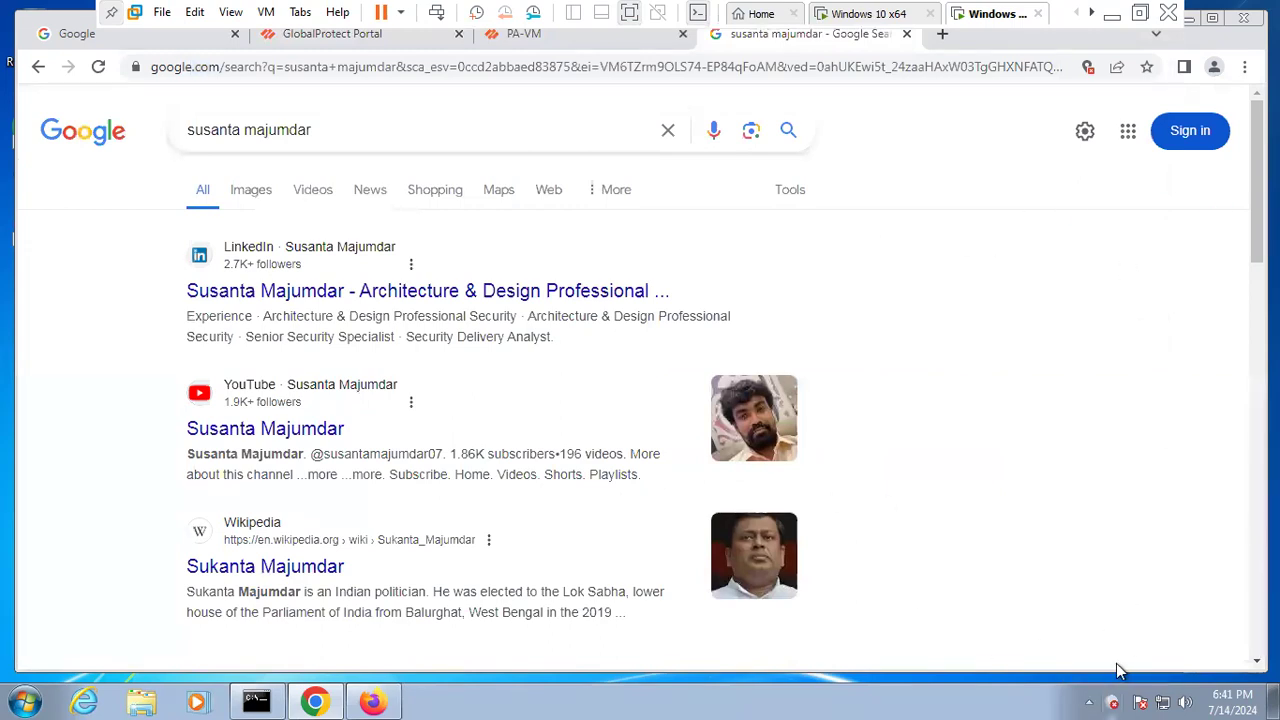
{"action": "left_click", "coordinate": [1113, 703]}
{"action": "left_click", "coordinate": [1160, 643]}
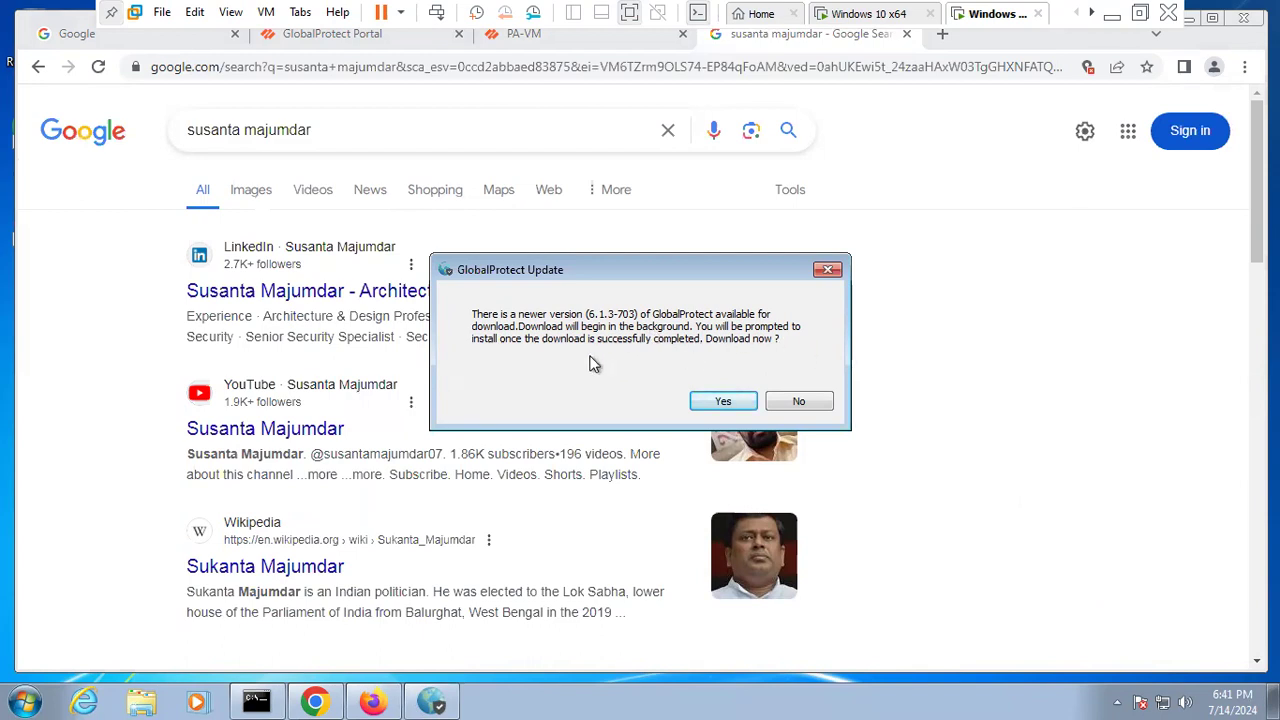
- Decline the 6.1.3 update and confirm in About that GlobalProtect 5.1.1-12 is installed
{"action": "left_click", "coordinate": [800, 402]}
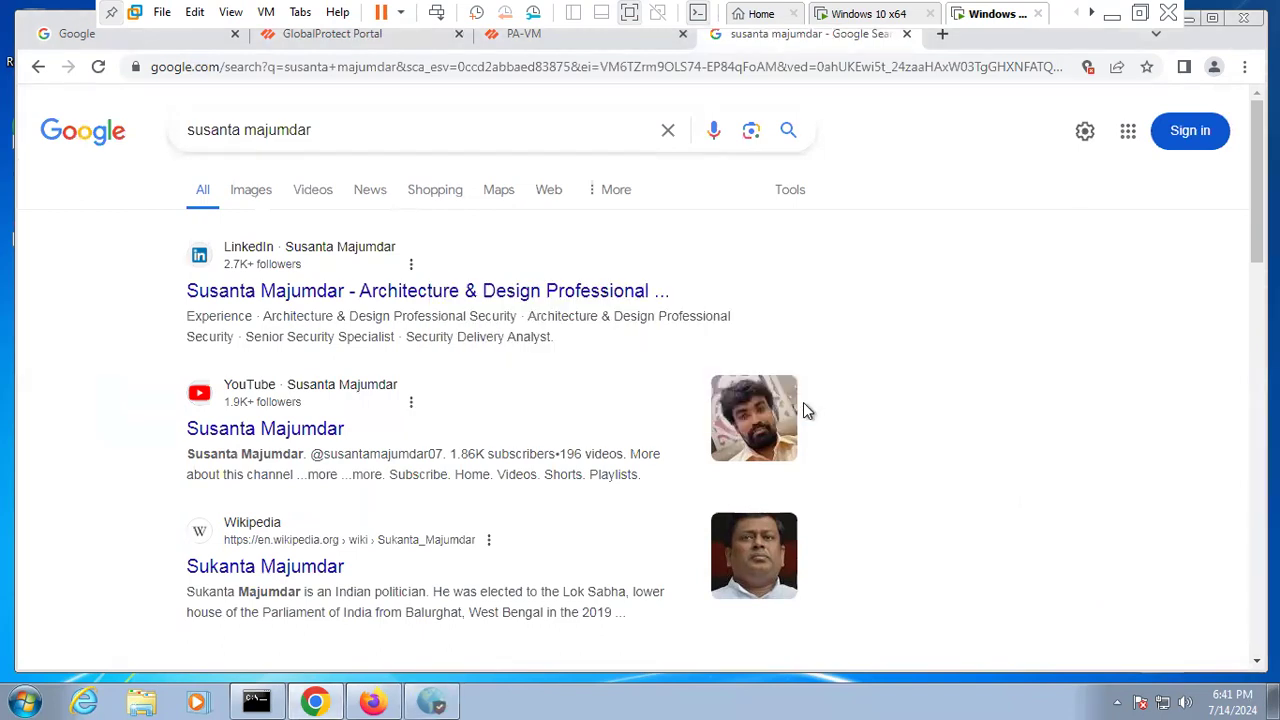
{"action": "left_click", "coordinate": [1117, 702]}
{"action": "left_click", "coordinate": [1086, 621]}
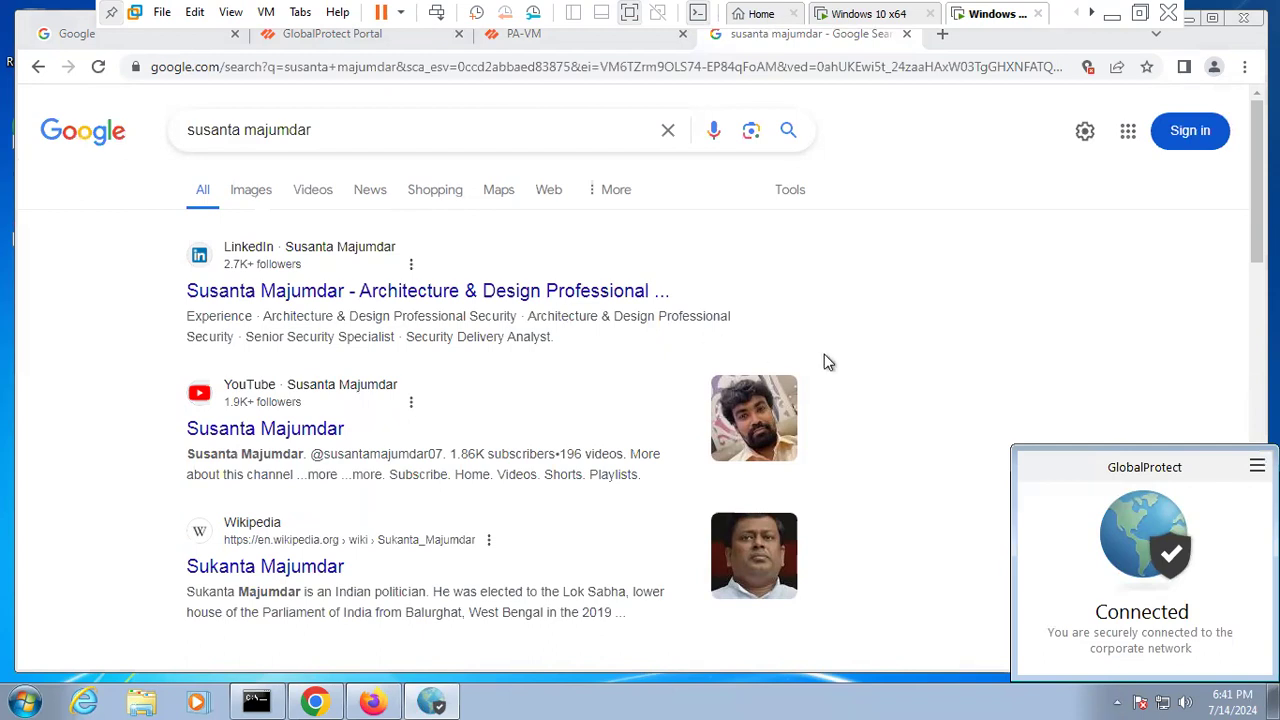
{"action": "left_click", "coordinate": [1257, 466]}
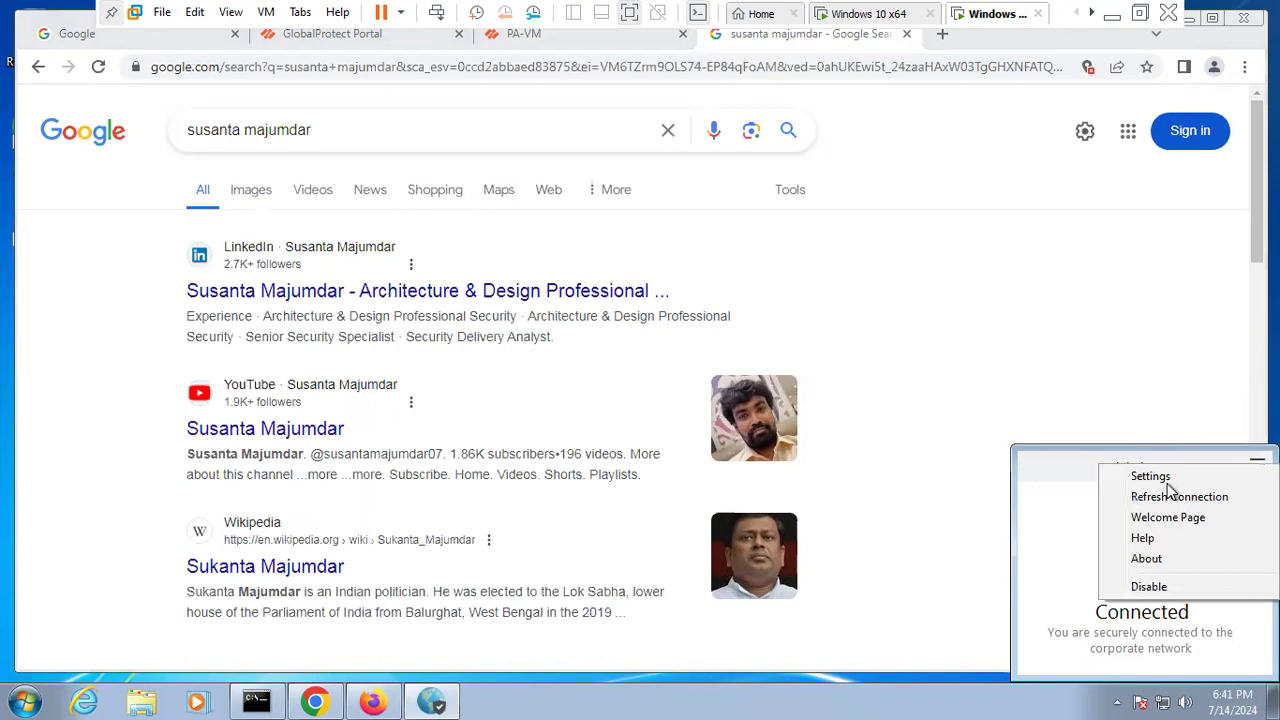
{"action": "left_click", "coordinate": [1133, 557]}
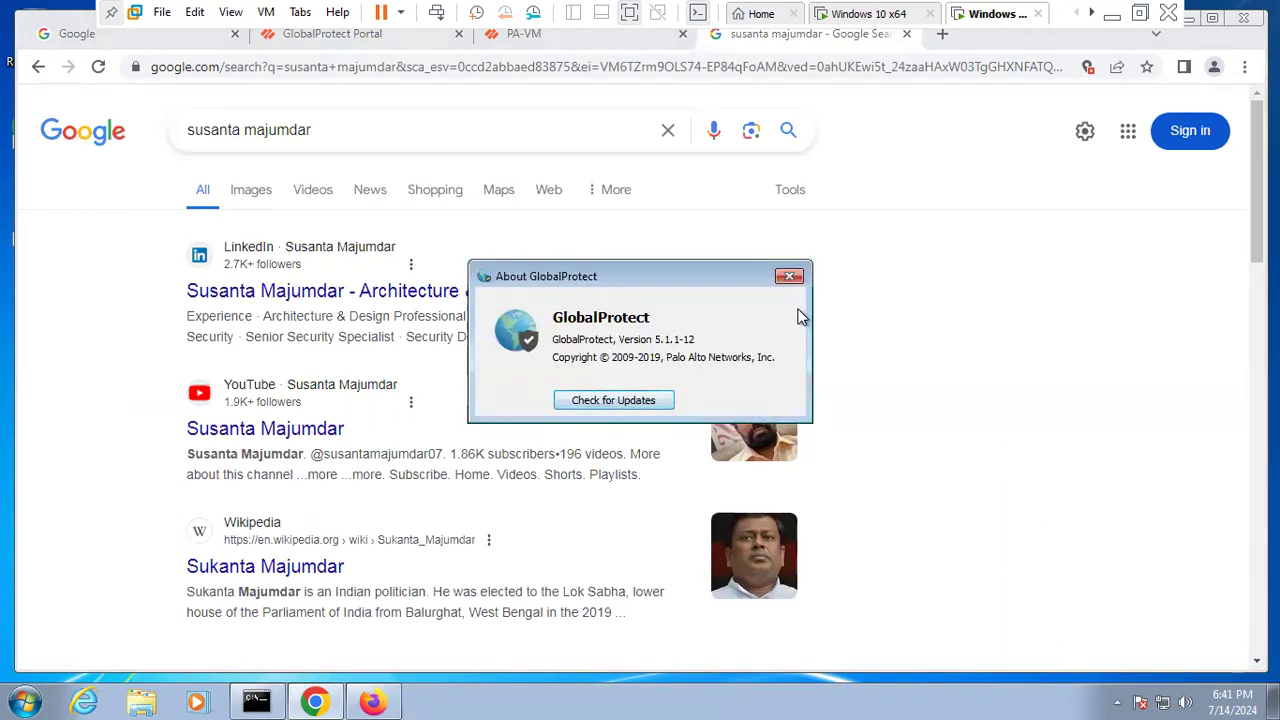
{"action": "left_click", "coordinate": [789, 278]}
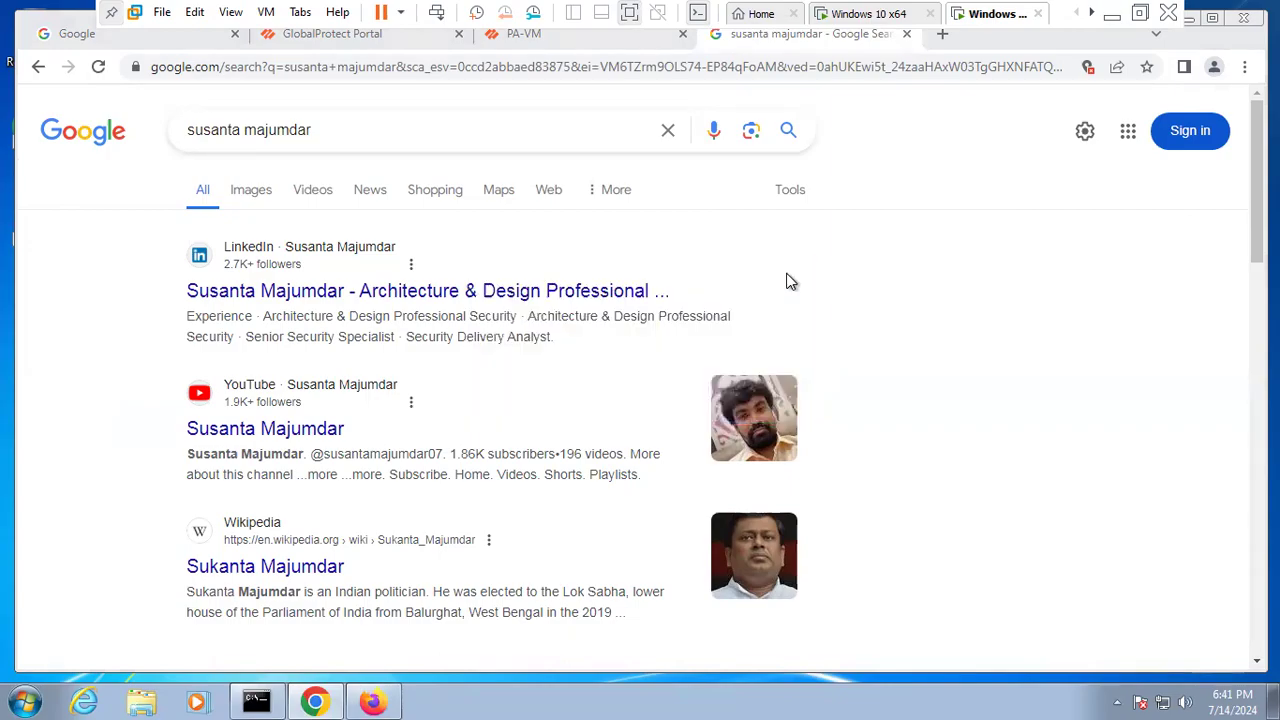
{"action": "left_click", "coordinate": [884, 12]}
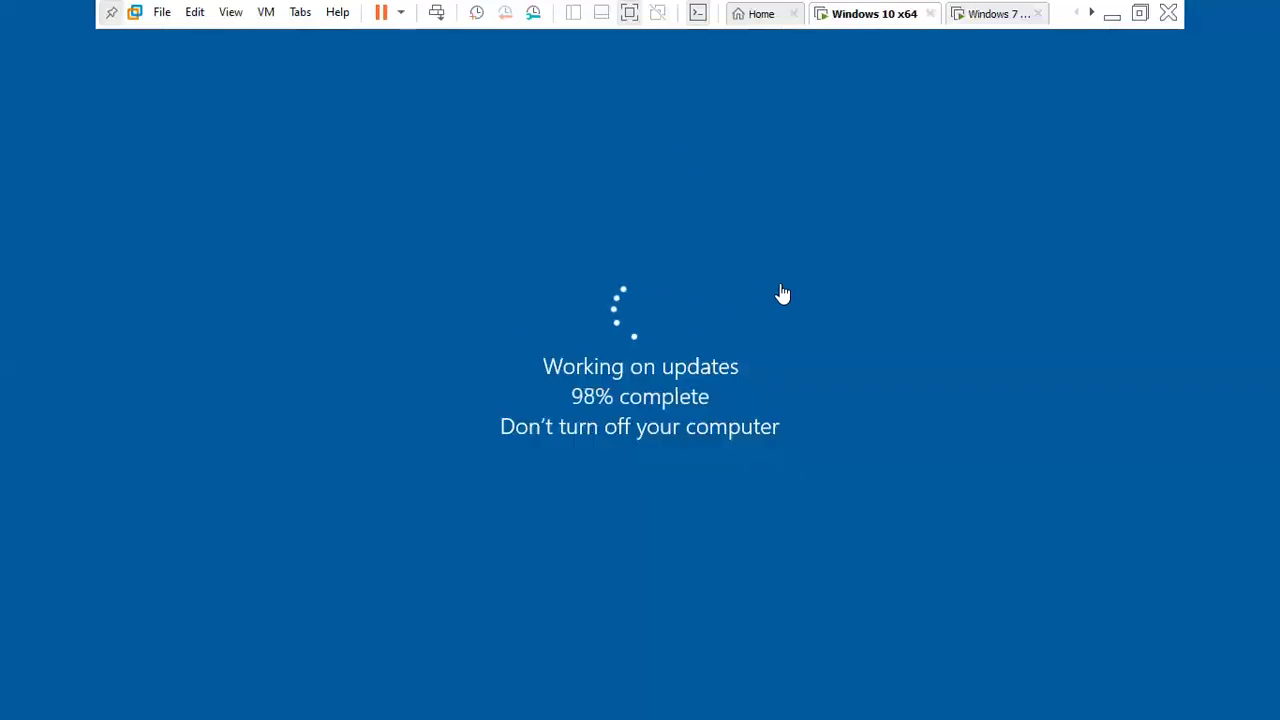
- Return to the host browser and scroll the GlobalProtect Client list to verify 6.1.3 is activated
{"action": "left_click", "coordinate": [978, 14]}
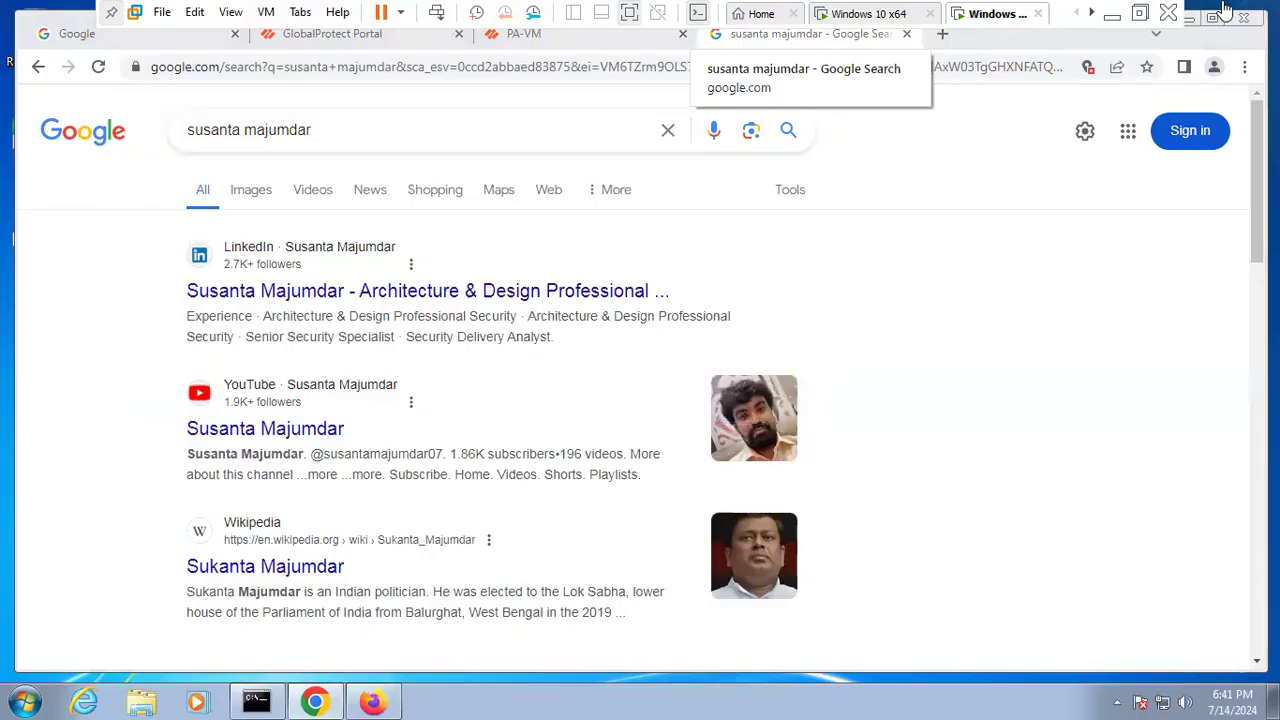
{"action": "left_click", "coordinate": [1113, 32]}
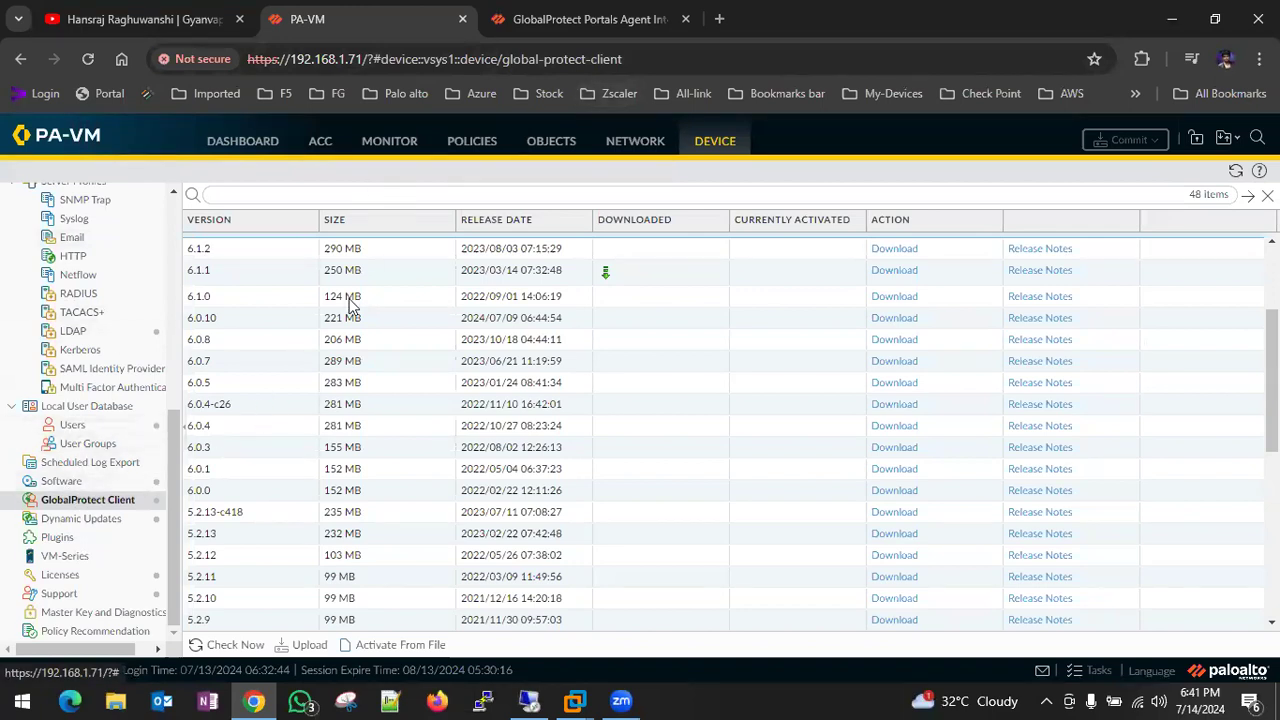
{"action": "scroll", "coordinate": [350, 307], "scroll_direction": "up", "scroll_amount": 2}
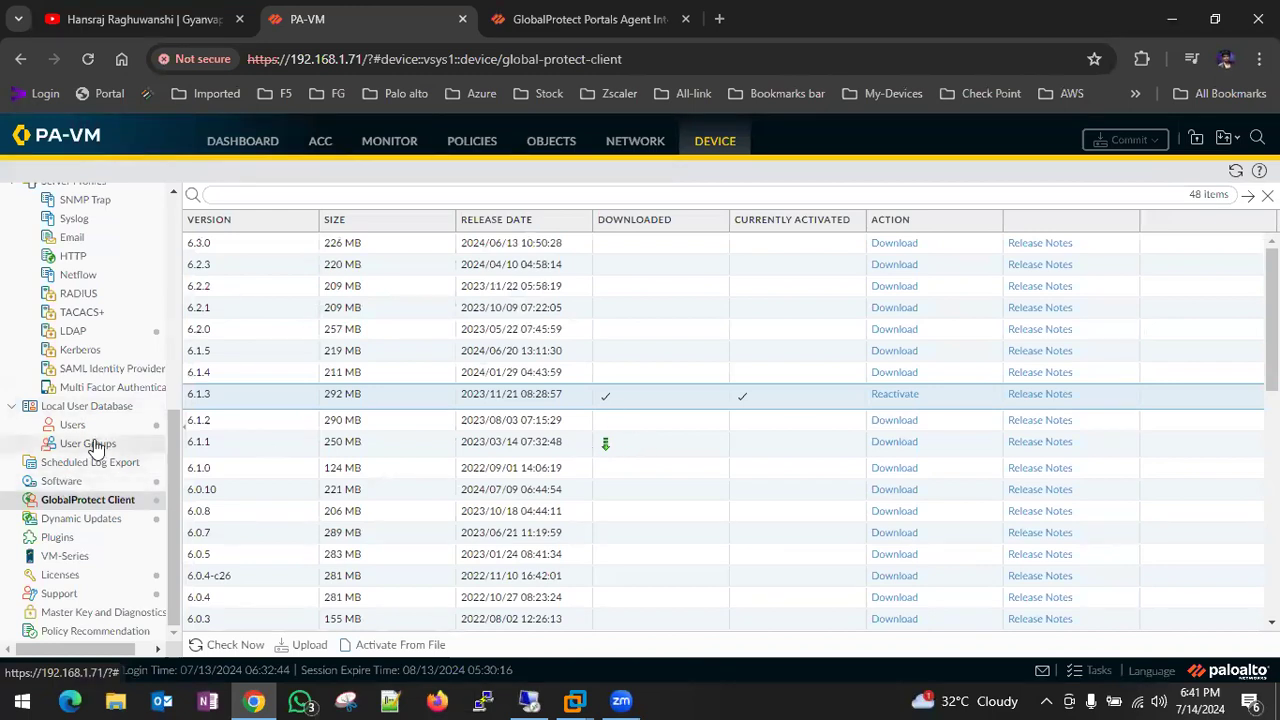
{"action": "scroll", "coordinate": [111, 255], "scroll_direction": "up", "scroll_amount": 10}
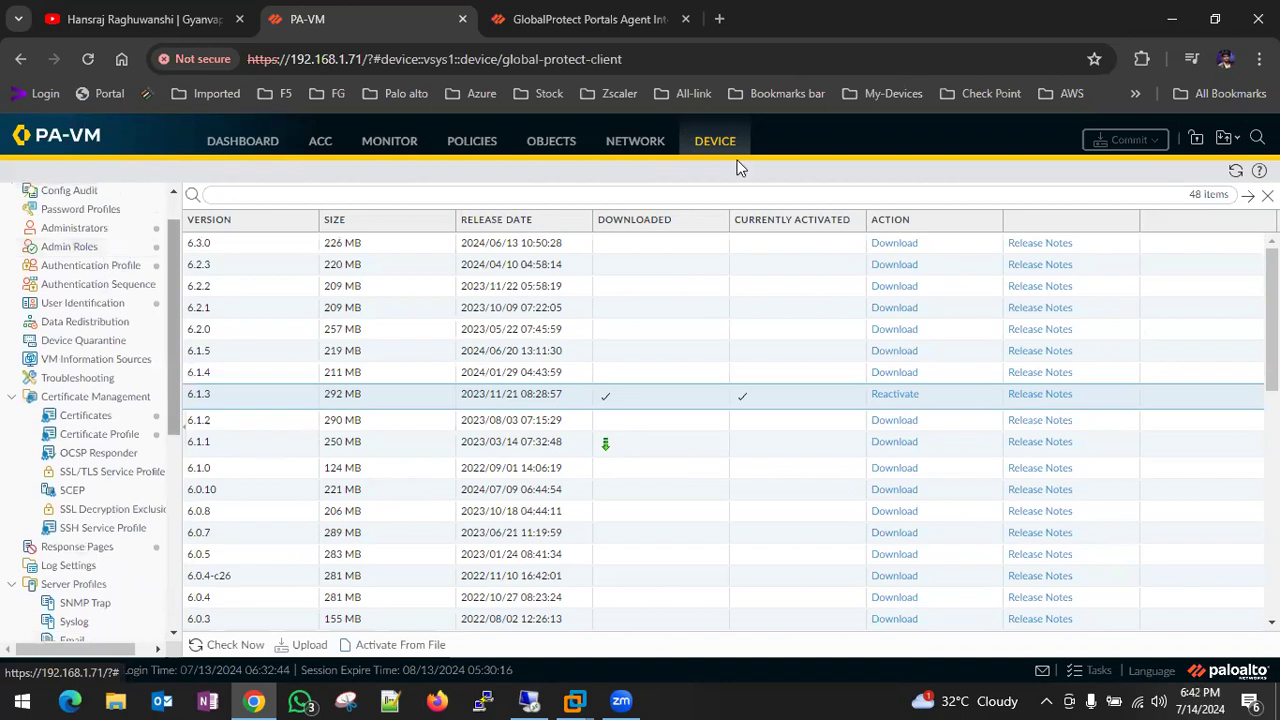
{"action": "left_click", "coordinate": [638, 142]}
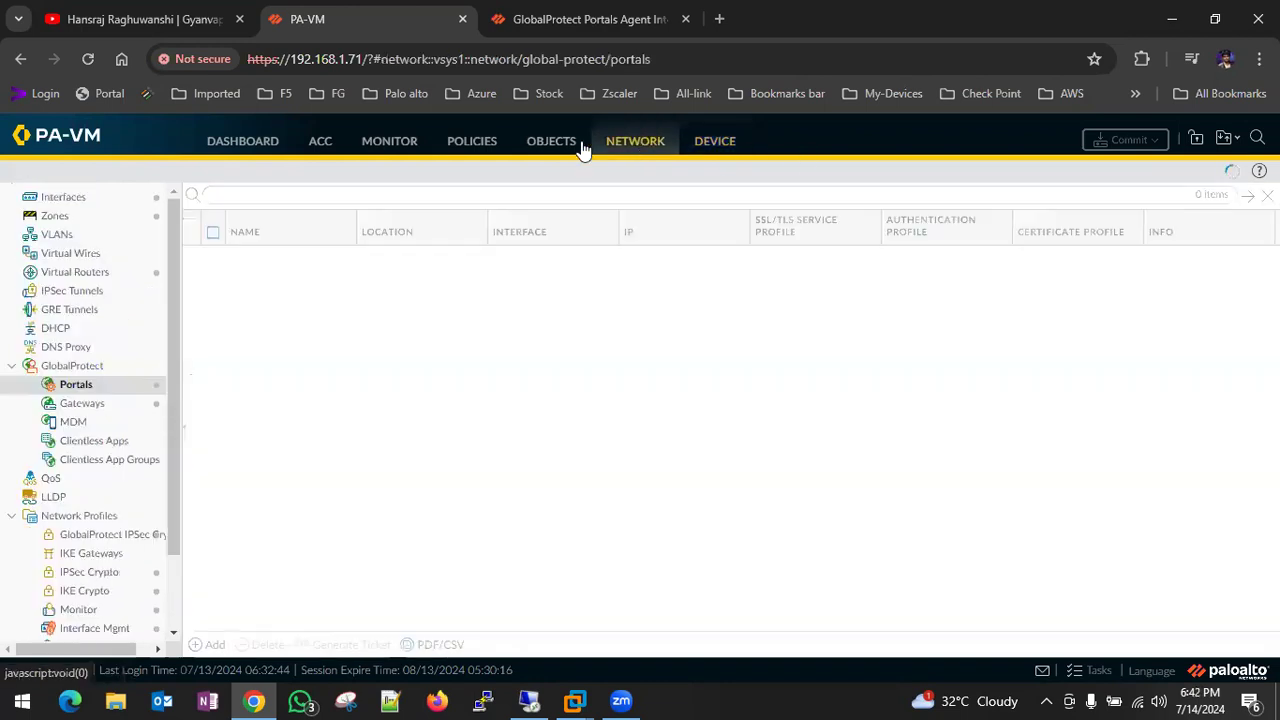
- Open the App settings of GP_Portal's Agent_Auth agent configuration
{"action": "left_click", "coordinate": [84, 390]}
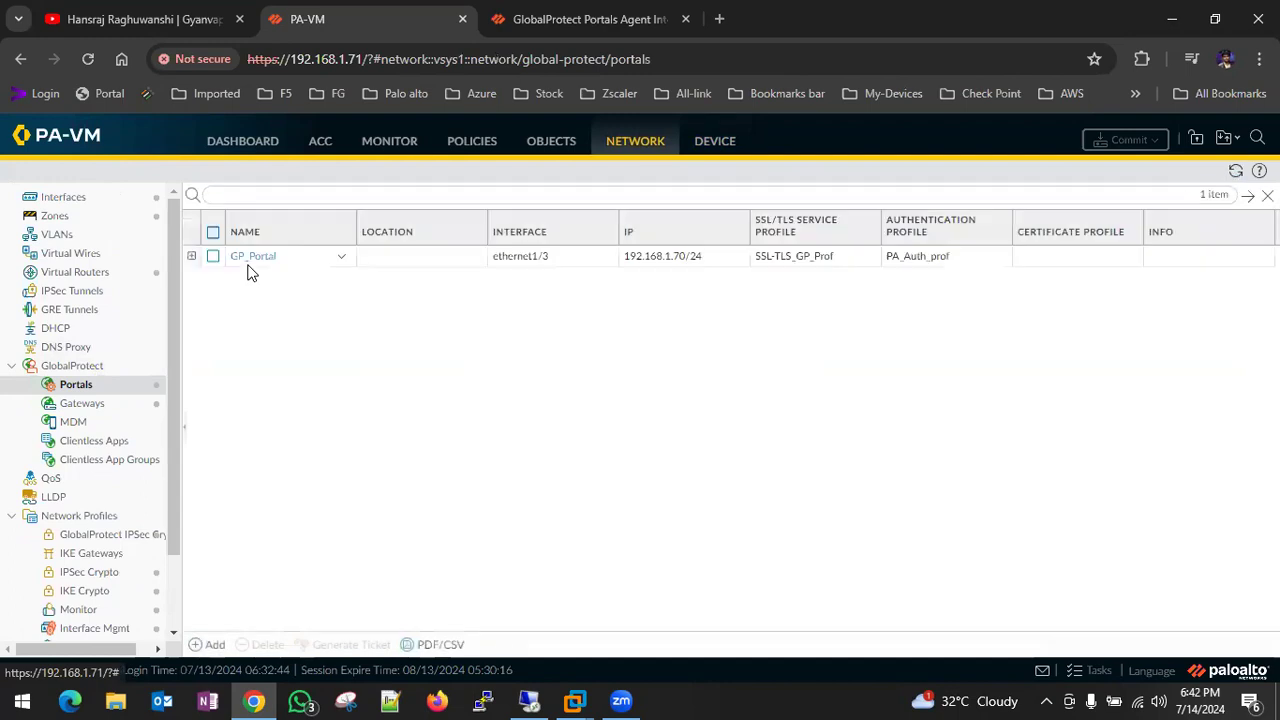
{"action": "left_click", "coordinate": [251, 262]}
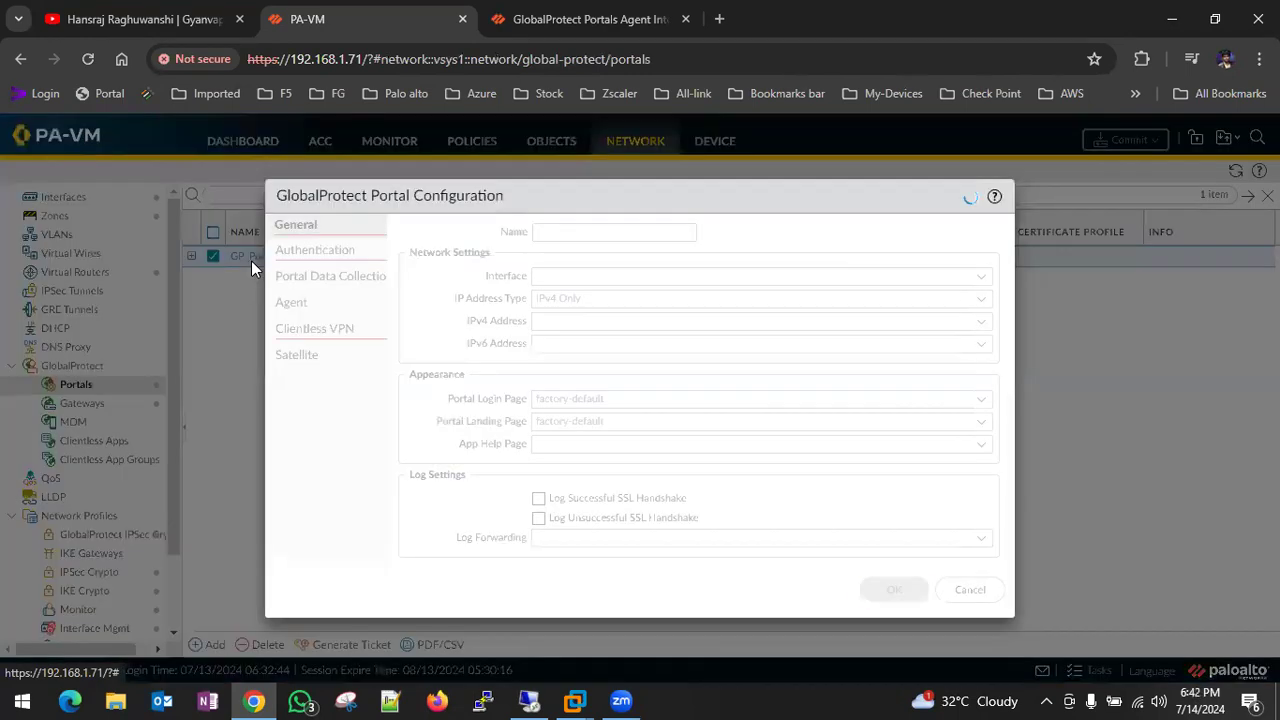
{"action": "left_click", "coordinate": [291, 302]}
{"action": "left_click", "coordinate": [467, 291]}
{"action": "left_click", "coordinate": [467, 290]}
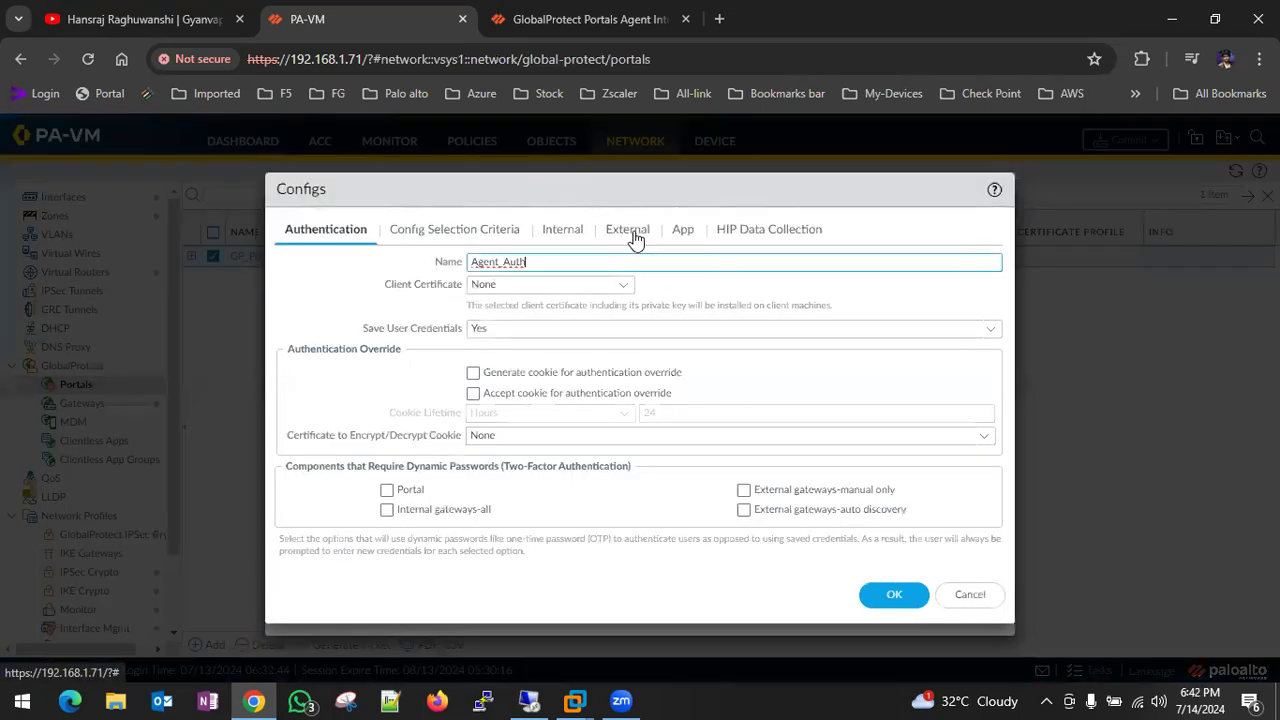
{"action": "left_click", "coordinate": [681, 230]}
- Set disconnect to Allow with Passcode and uninstall to Allow with Password
{"action": "left_click", "coordinate": [462, 345]}
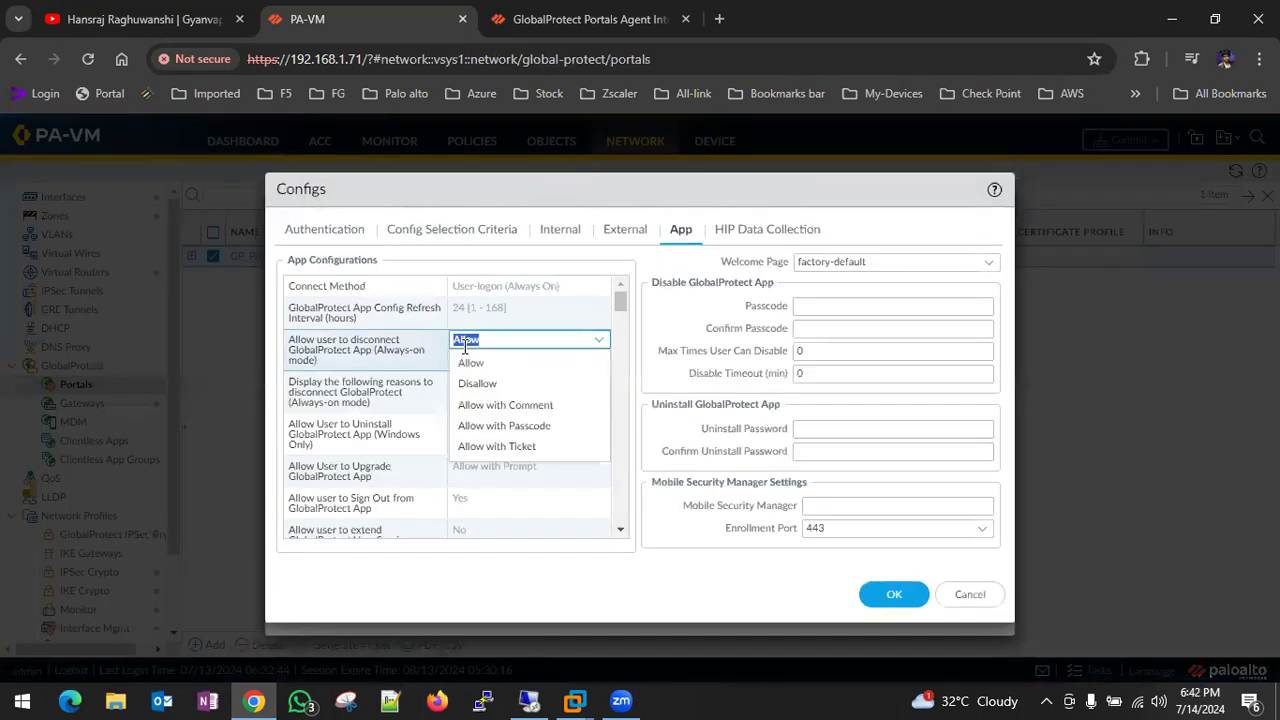
{"action": "left_click", "coordinate": [545, 428]}
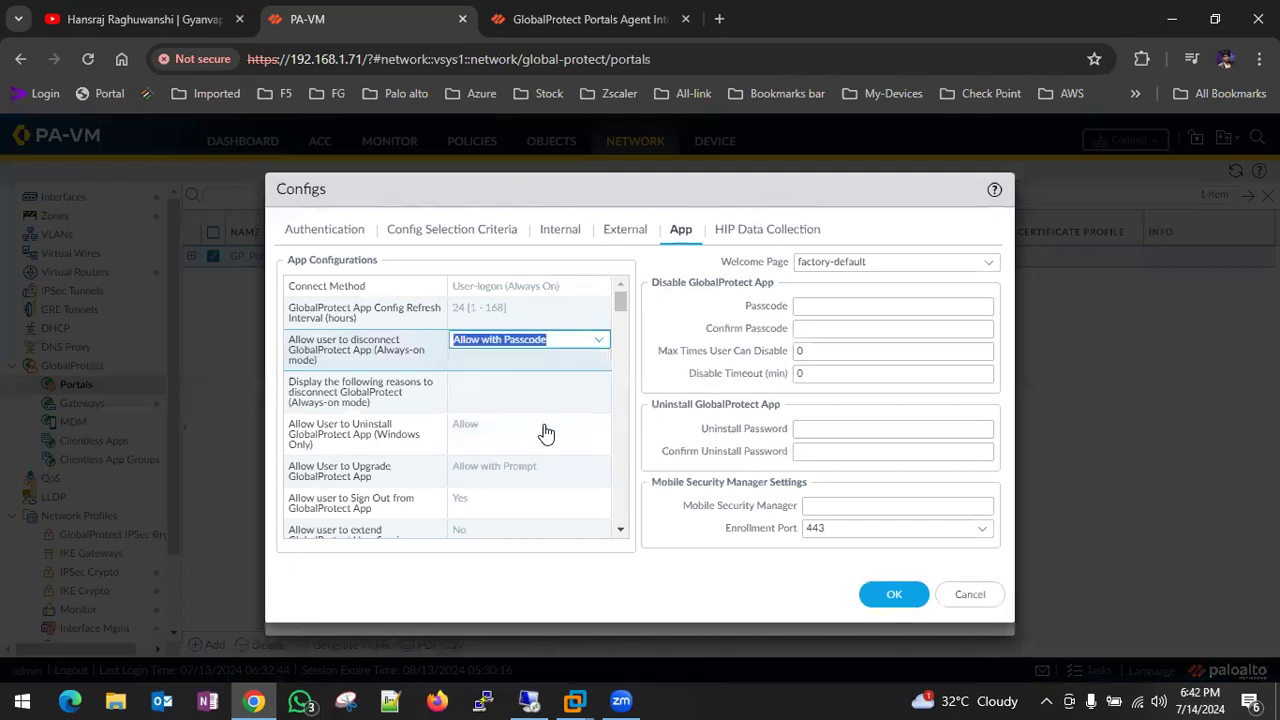
{"action": "left_click", "coordinate": [485, 428]}
{"action": "left_click", "coordinate": [491, 489]}
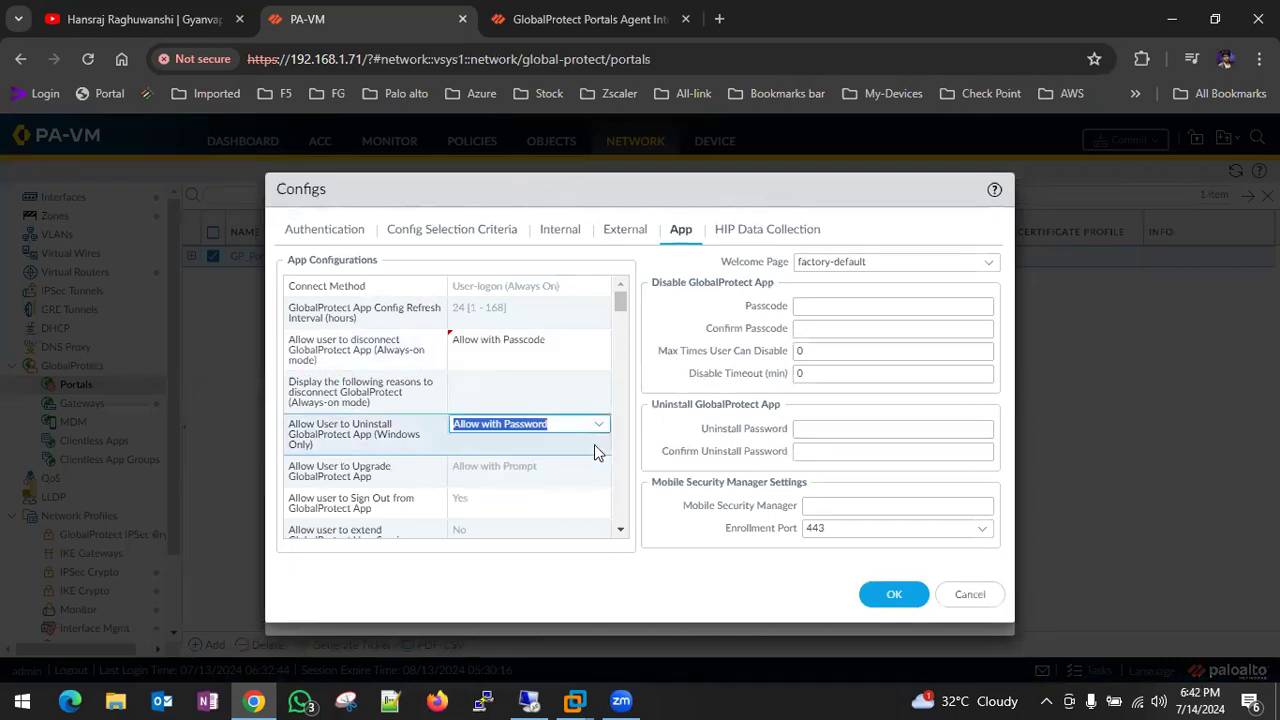
{"action": "left_click", "coordinate": [834, 320]}
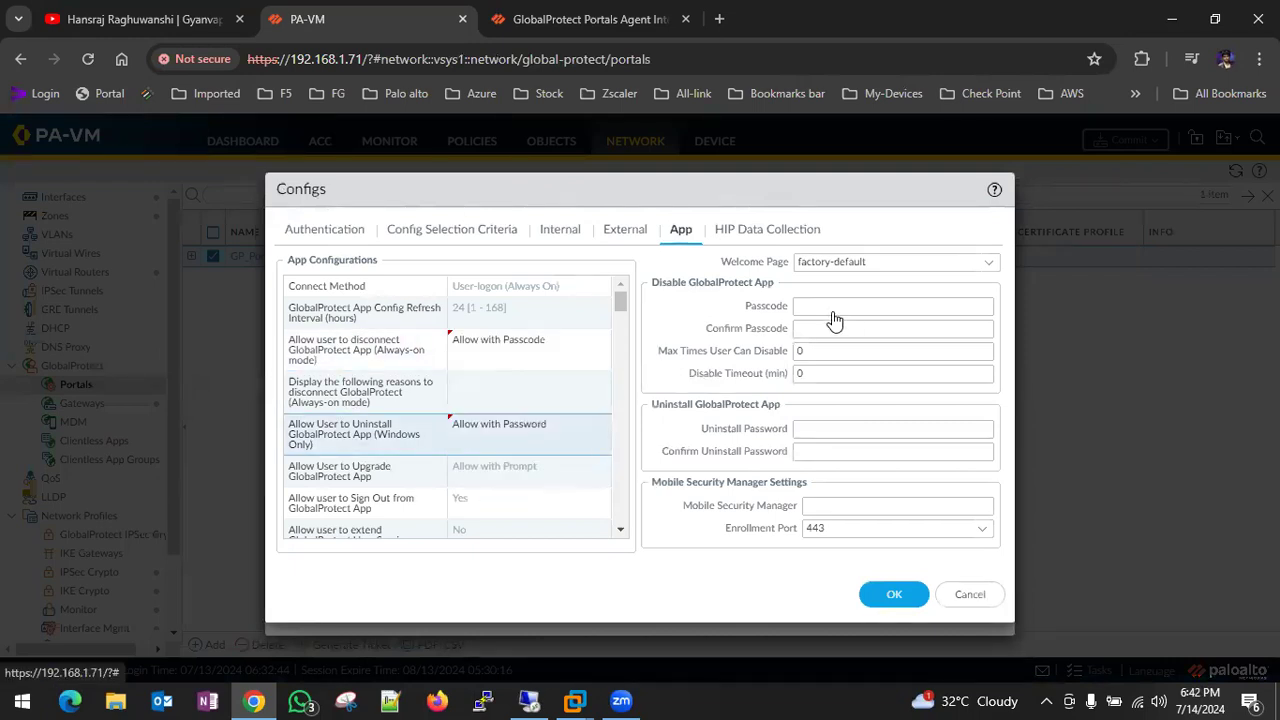
- Enter and confirm the disconnect passcode and uninstall password, then save the Agent_Auth config
{"action": "left_click", "coordinate": [833, 313]}
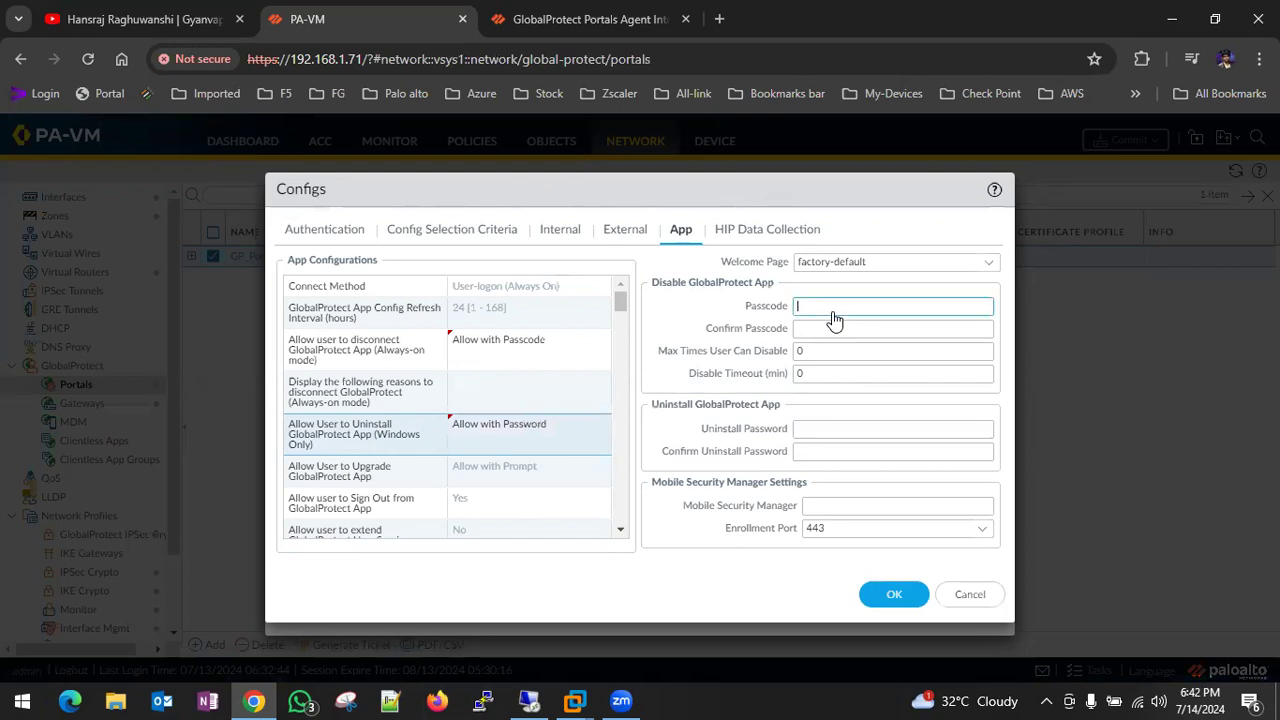
{"action": "type", "text": "a"}
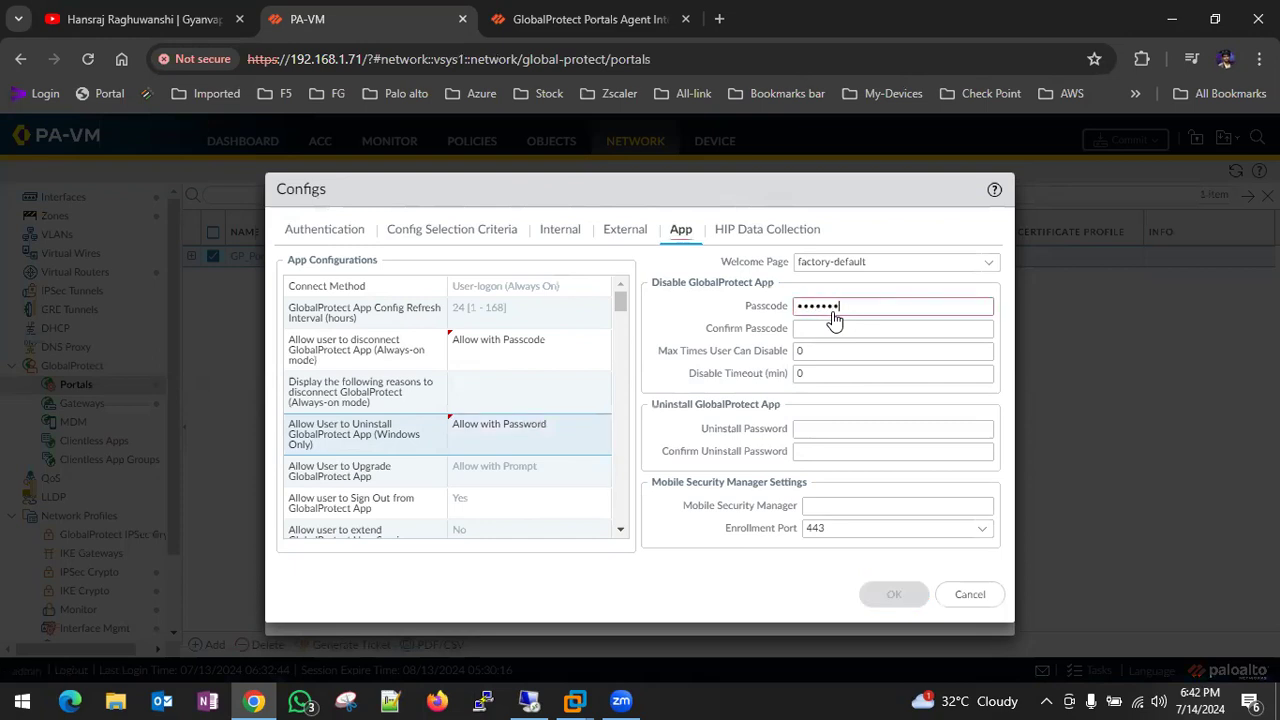
{"action": "key", "text": "Tab"}
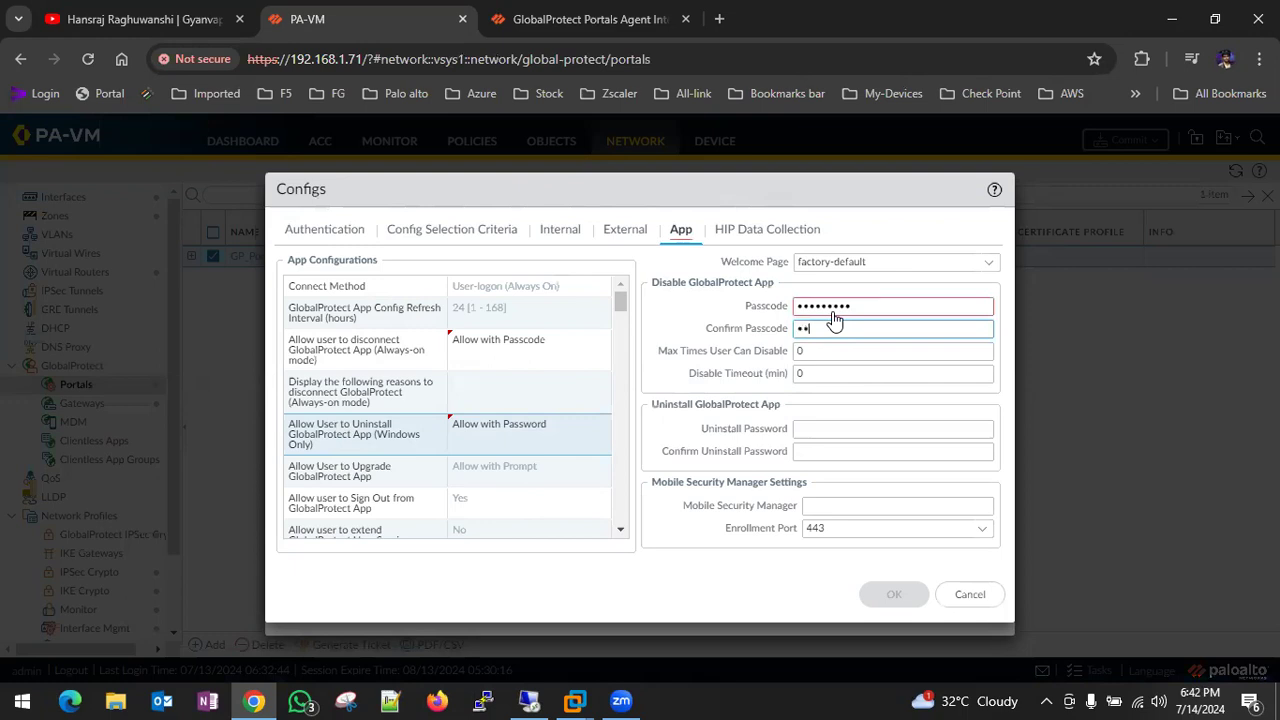
{"action": "type", "text": "•••••••••"}
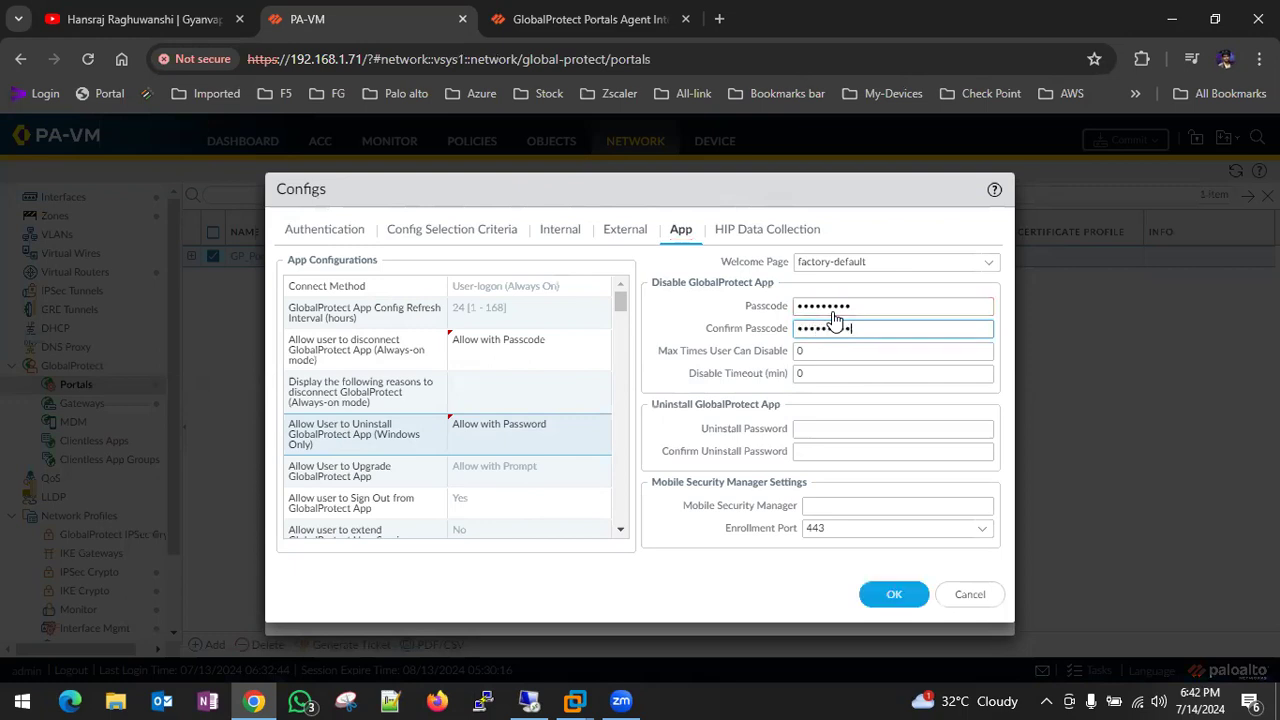
{"action": "left_click", "coordinate": [836, 428]}
{"action": "type", "text": "•"}
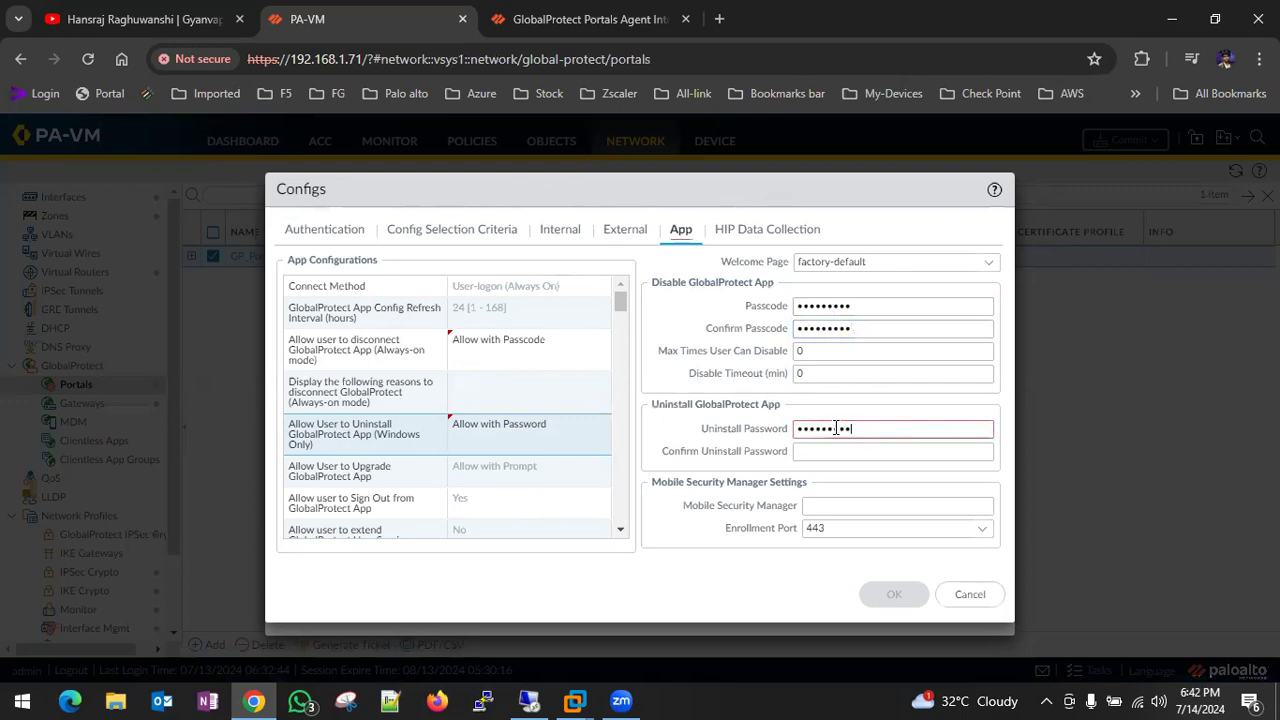
{"action": "left_click", "coordinate": [803, 451]}
{"action": "type", "text": "••"}
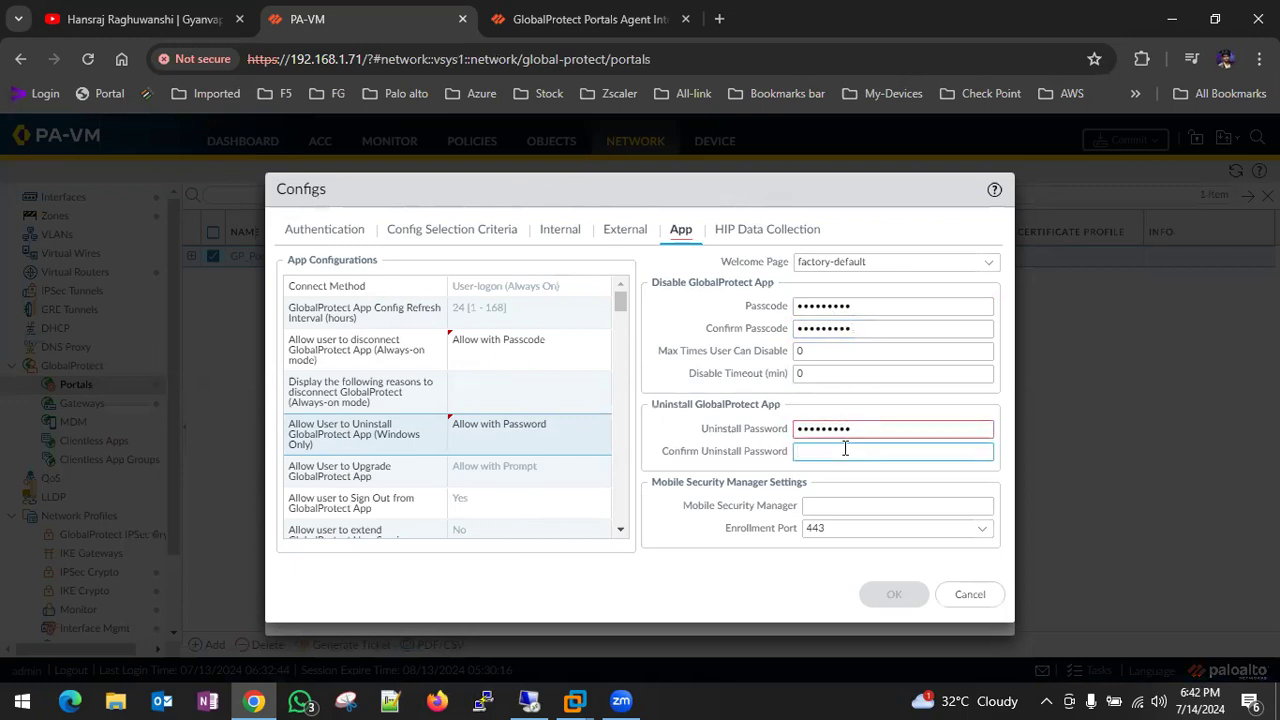
{"action": "type", "text": "•••••••"}
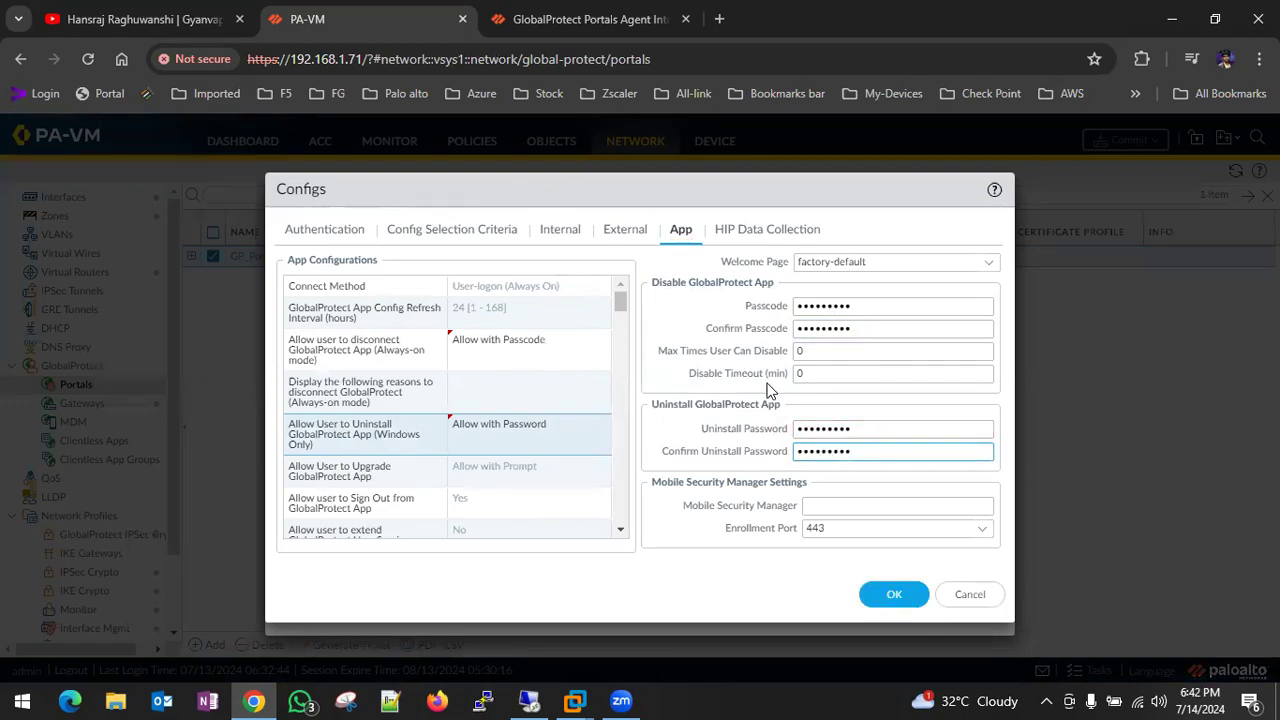
{"action": "left_click", "coordinate": [894, 598]}
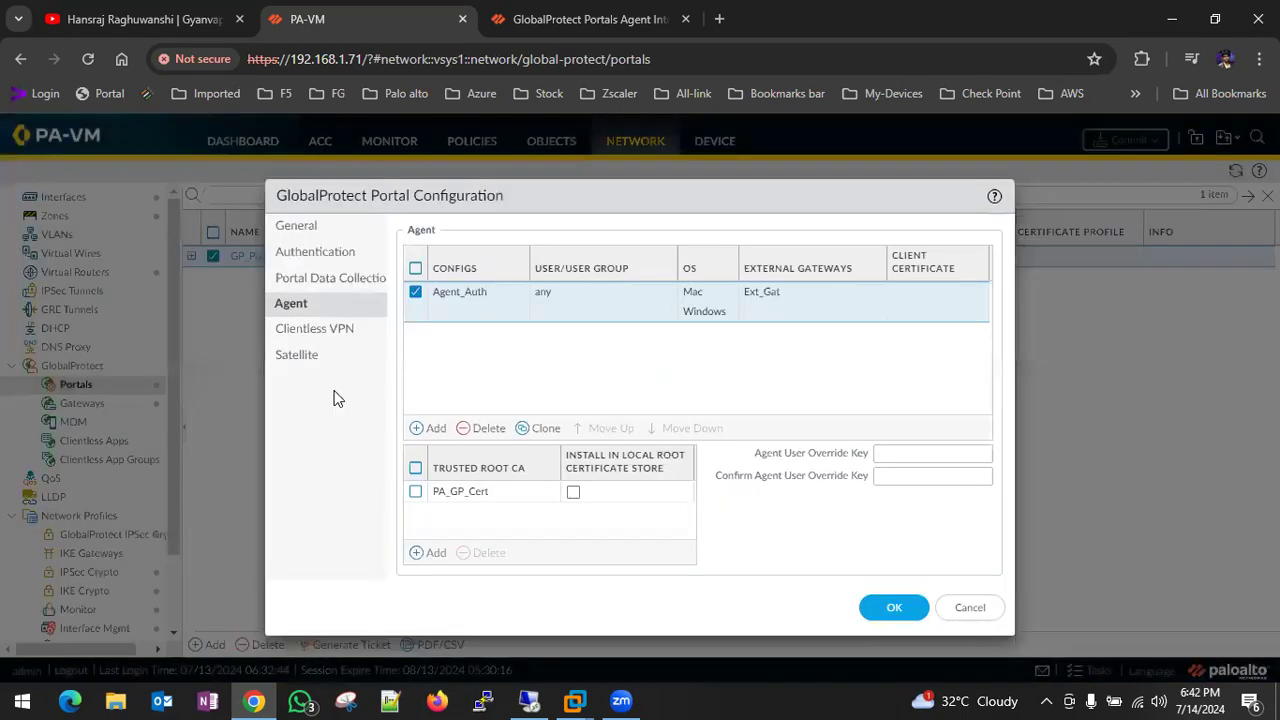
- Save the GP_Portal configuration and review GP_gateway's client authentication entry unchanged
{"action": "left_click", "coordinate": [885, 613]}
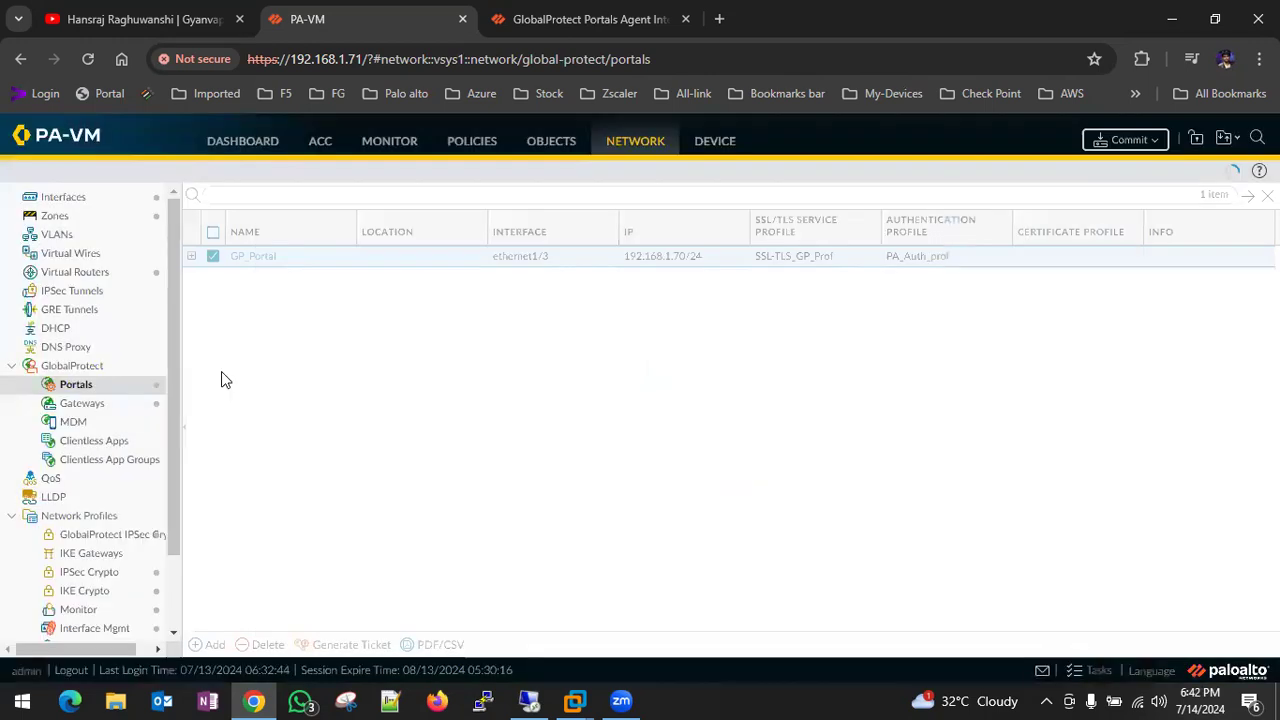
{"action": "left_click", "coordinate": [85, 404]}
{"action": "left_click", "coordinate": [266, 244]}
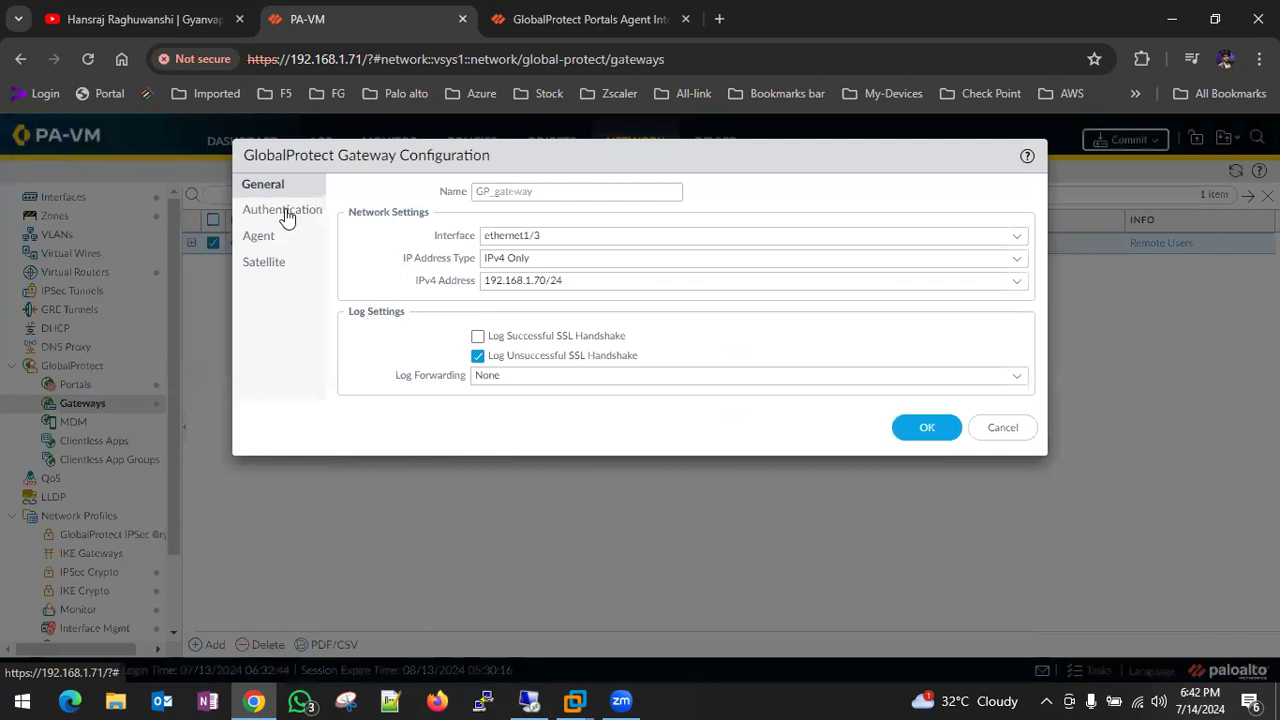
{"action": "left_click", "coordinate": [286, 213]}
{"action": "left_click", "coordinate": [408, 360]}
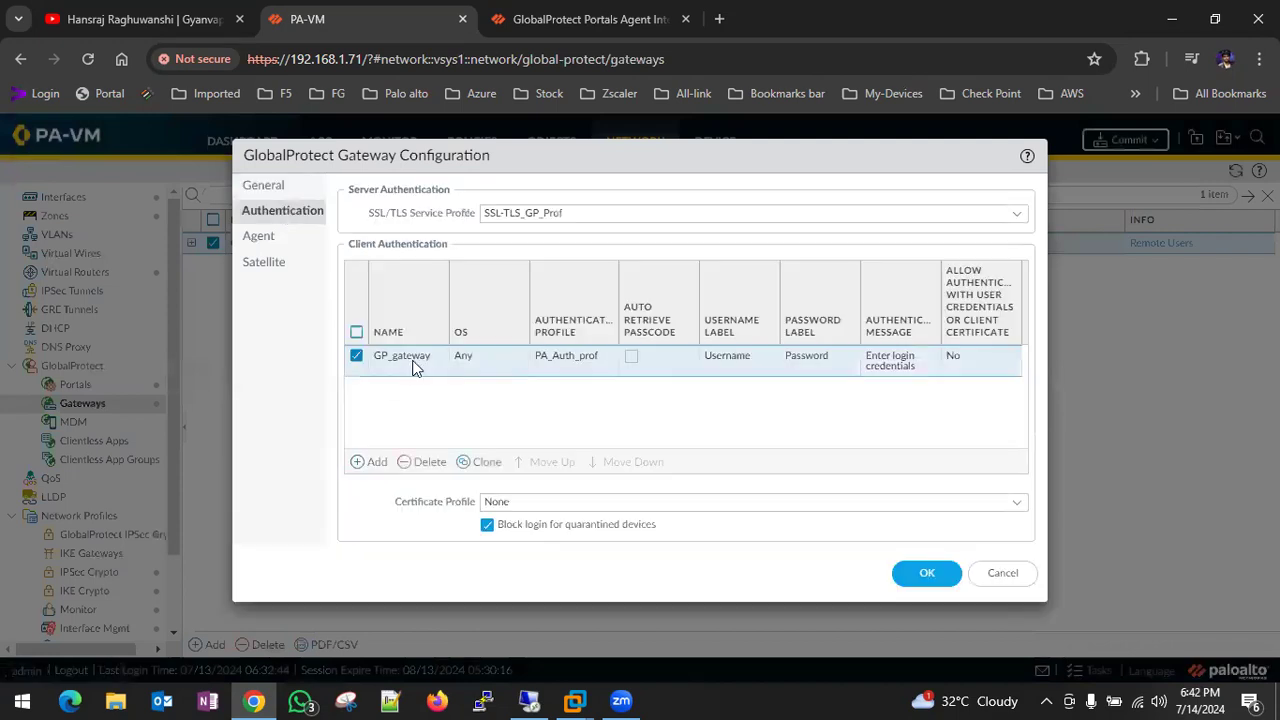
{"action": "left_click", "coordinate": [922, 609]}
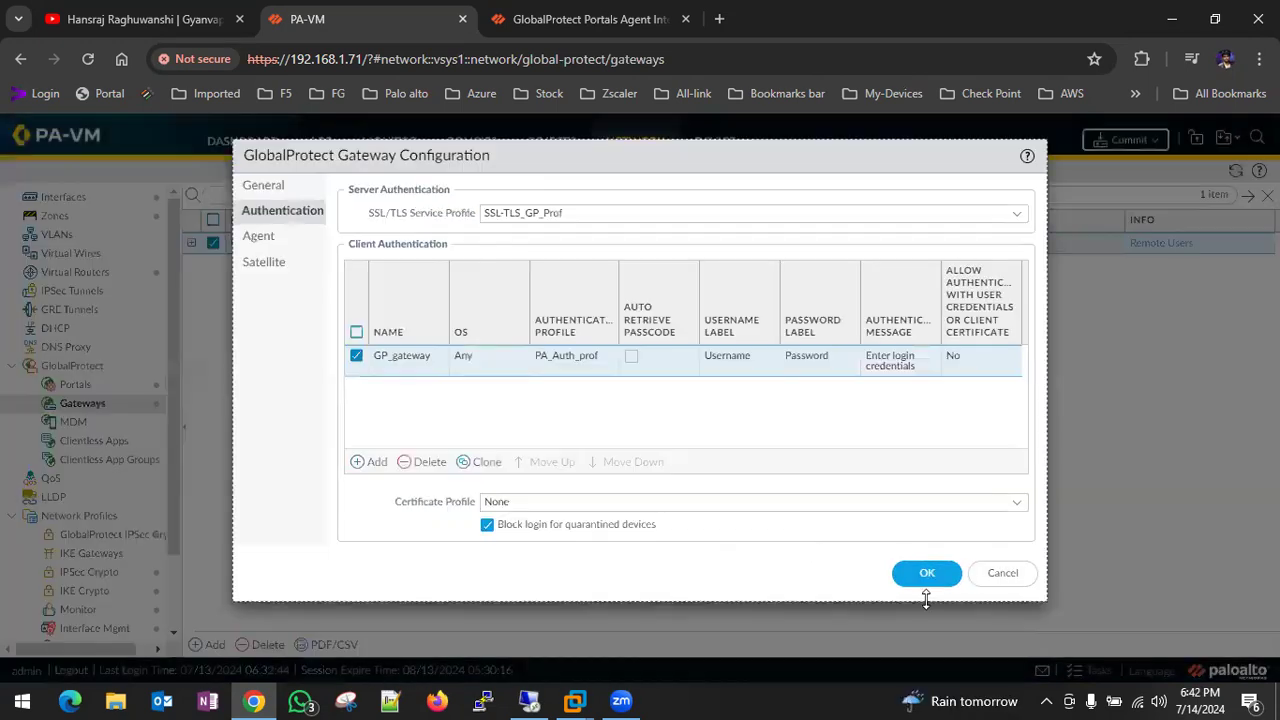
- Review GP_gateway's 'User' client settings and split tunnel routes, closing without changes
{"action": "left_click", "coordinate": [279, 246]}
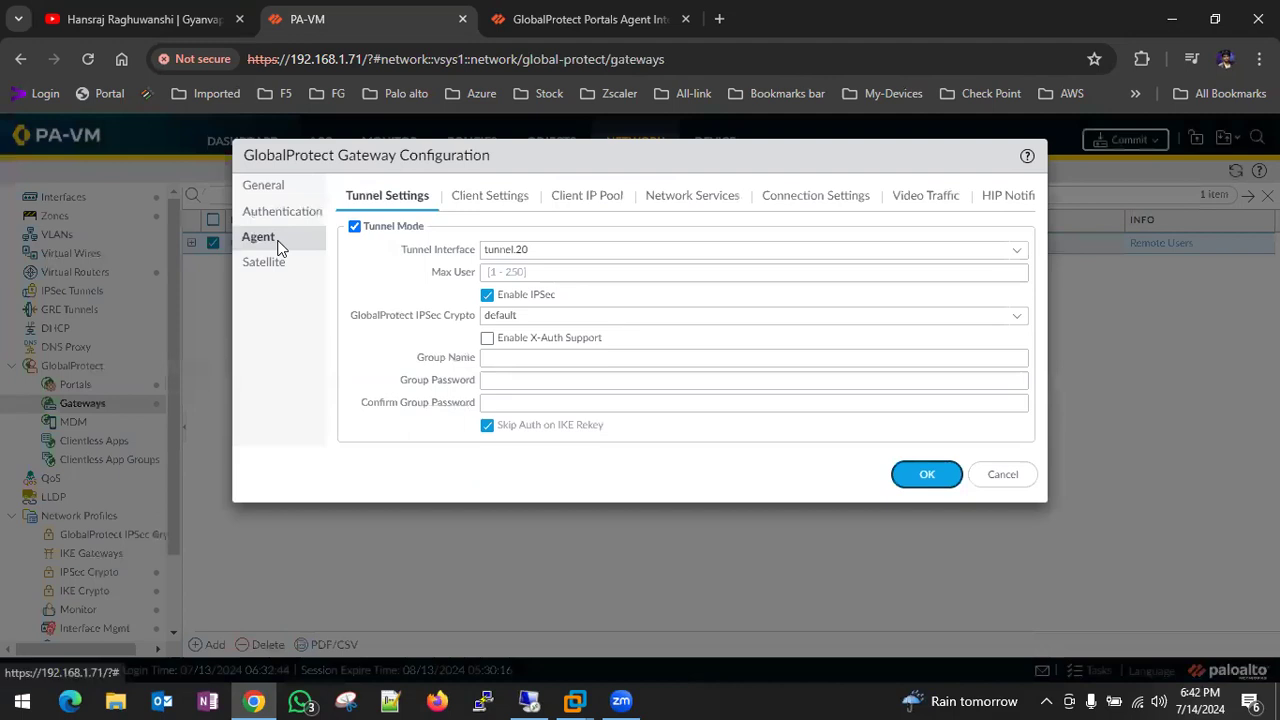
{"action": "left_click", "coordinate": [477, 203]}
{"action": "left_click", "coordinate": [385, 320]}
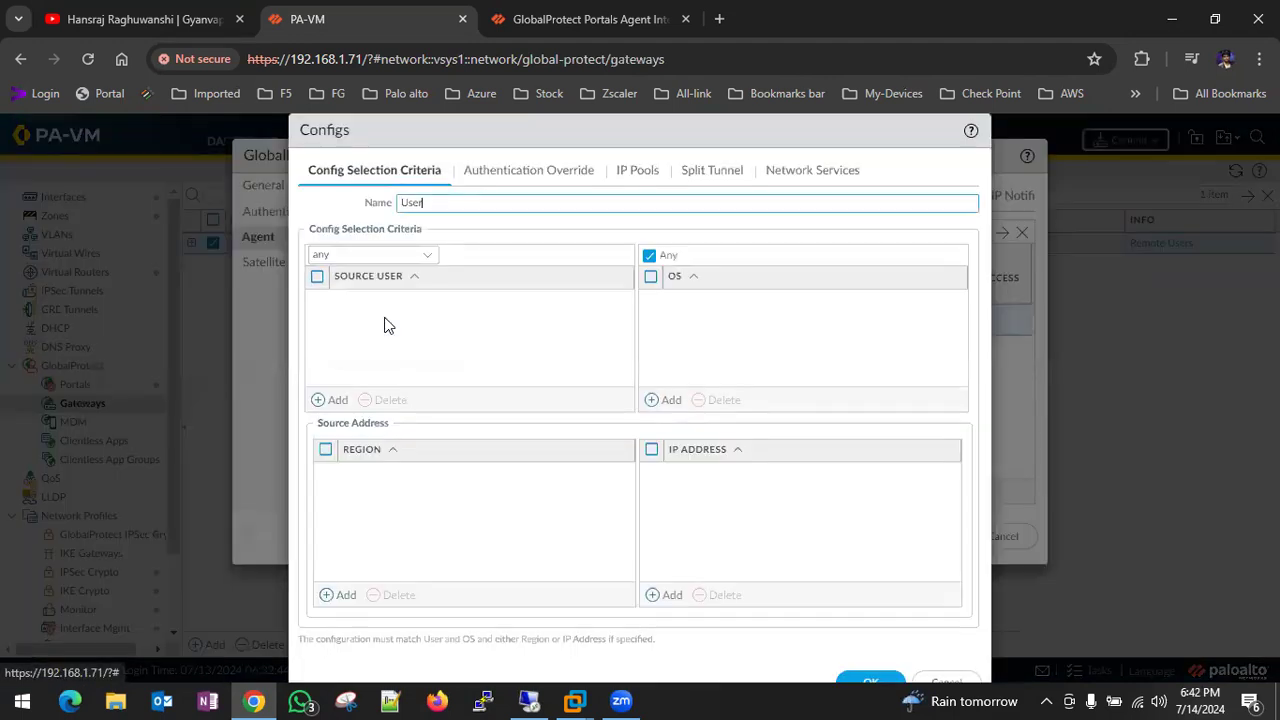
{"action": "left_click", "coordinate": [699, 187]}
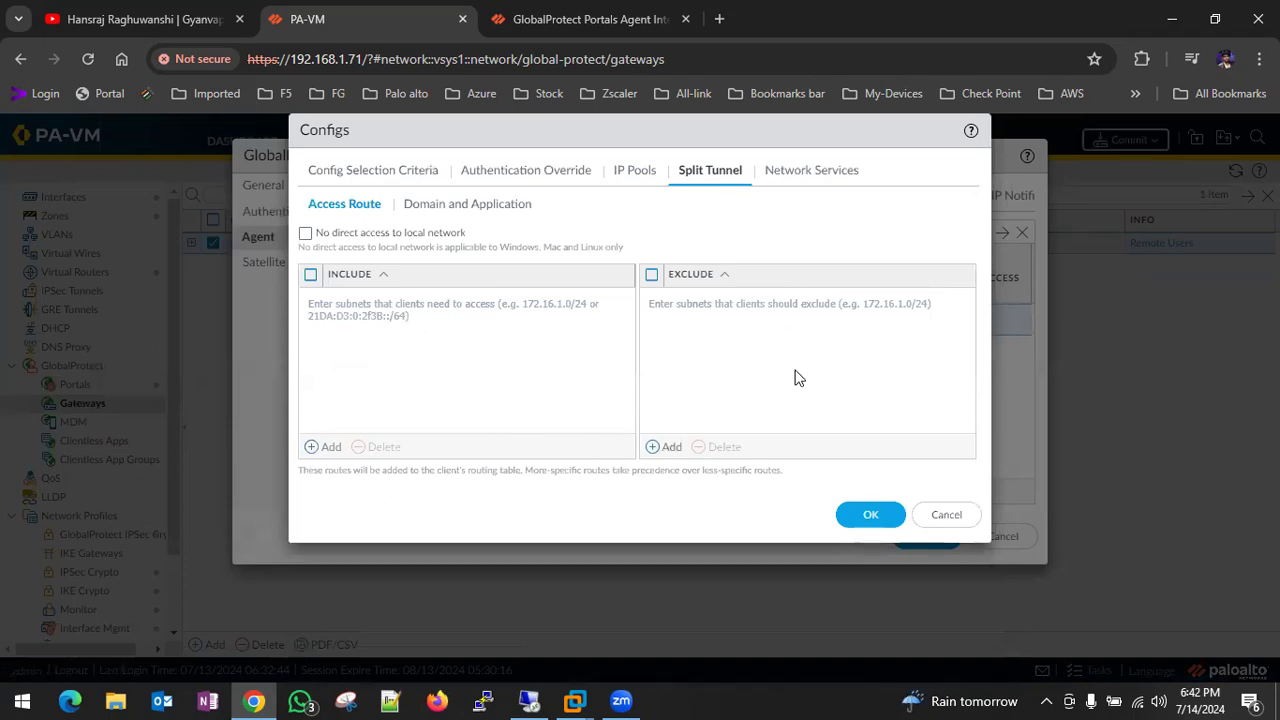
{"action": "left_click", "coordinate": [946, 515]}
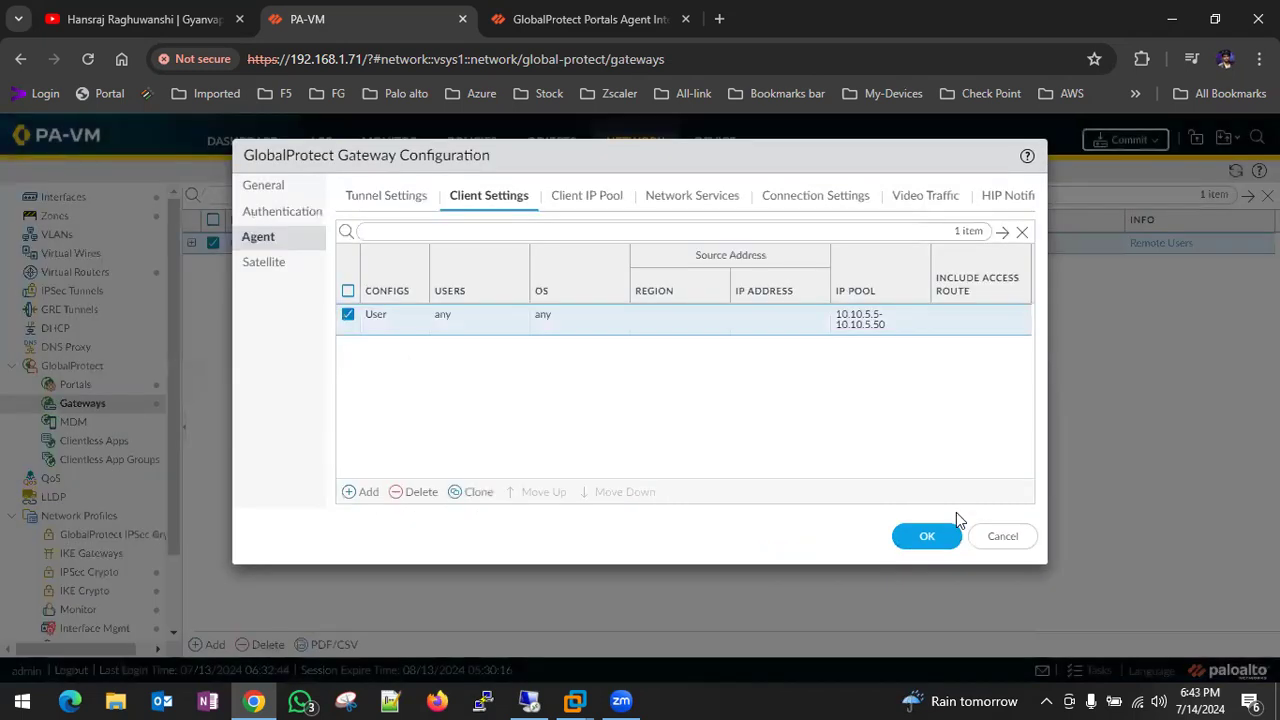
{"action": "left_click", "coordinate": [1005, 536]}
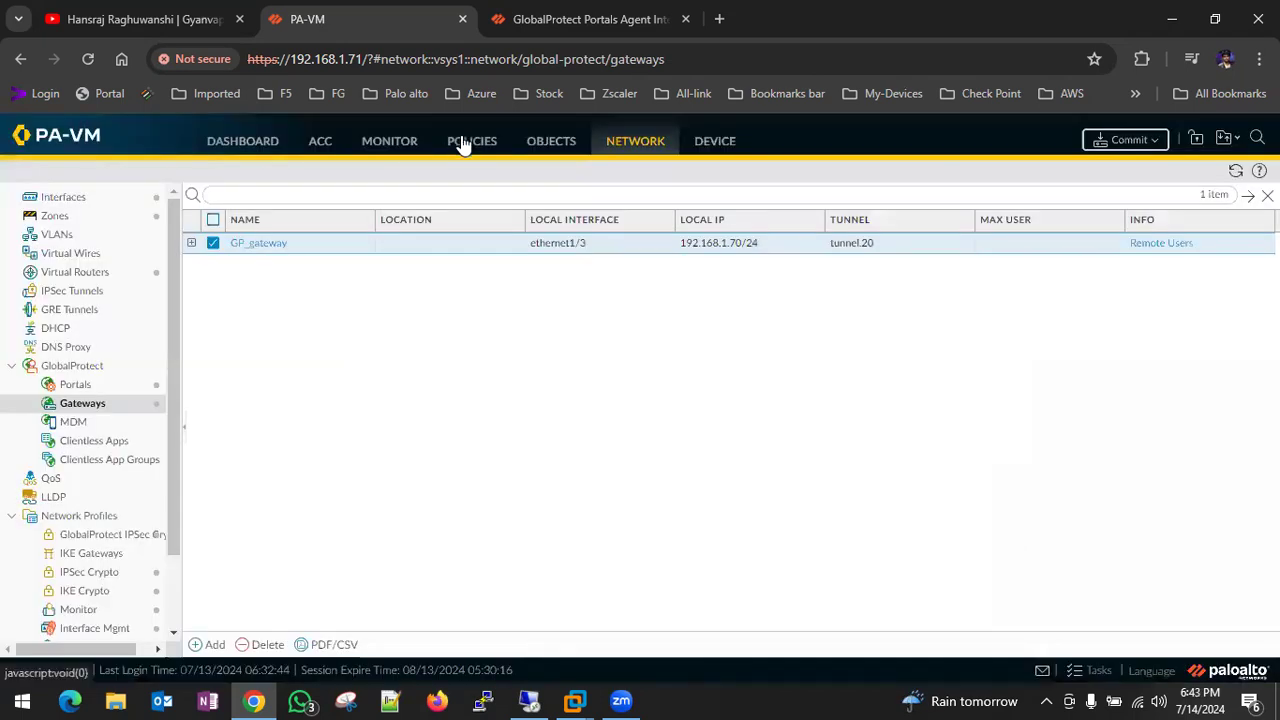
{"action": "left_click", "coordinate": [390, 142]}
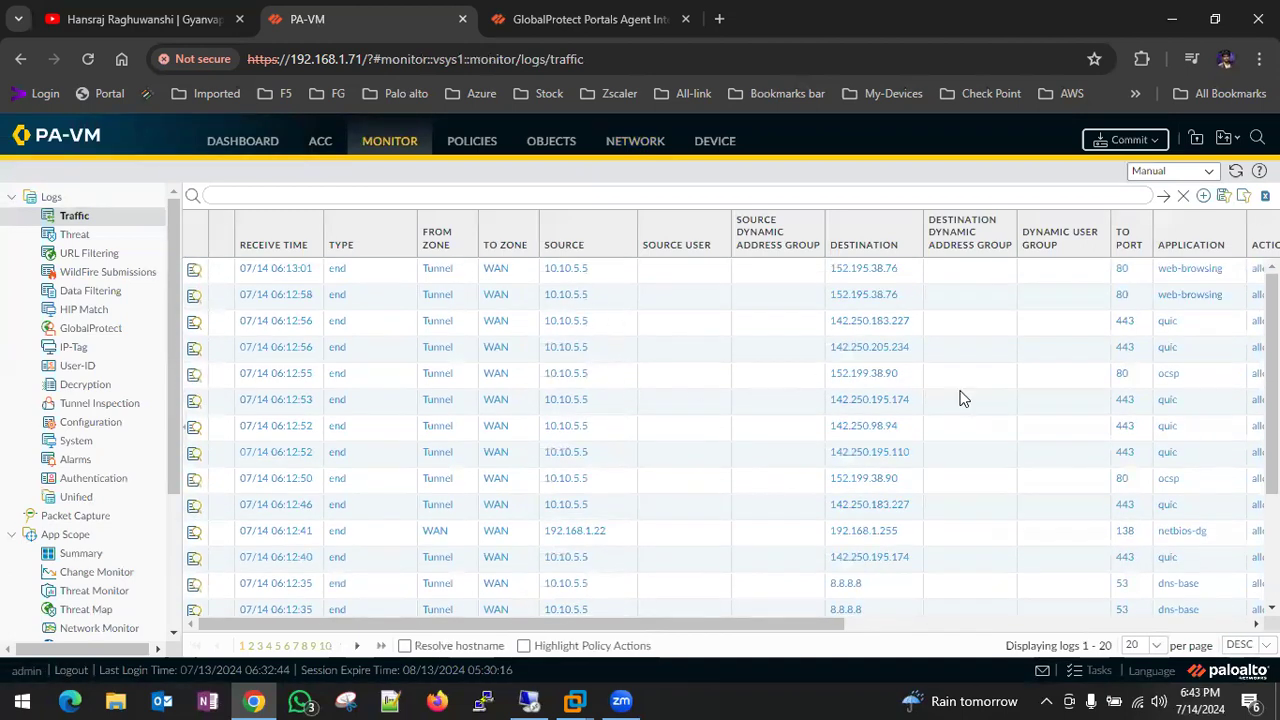
{"action": "scroll", "coordinate": [1001, 394], "scroll_direction": "right", "scroll_amount": 5}
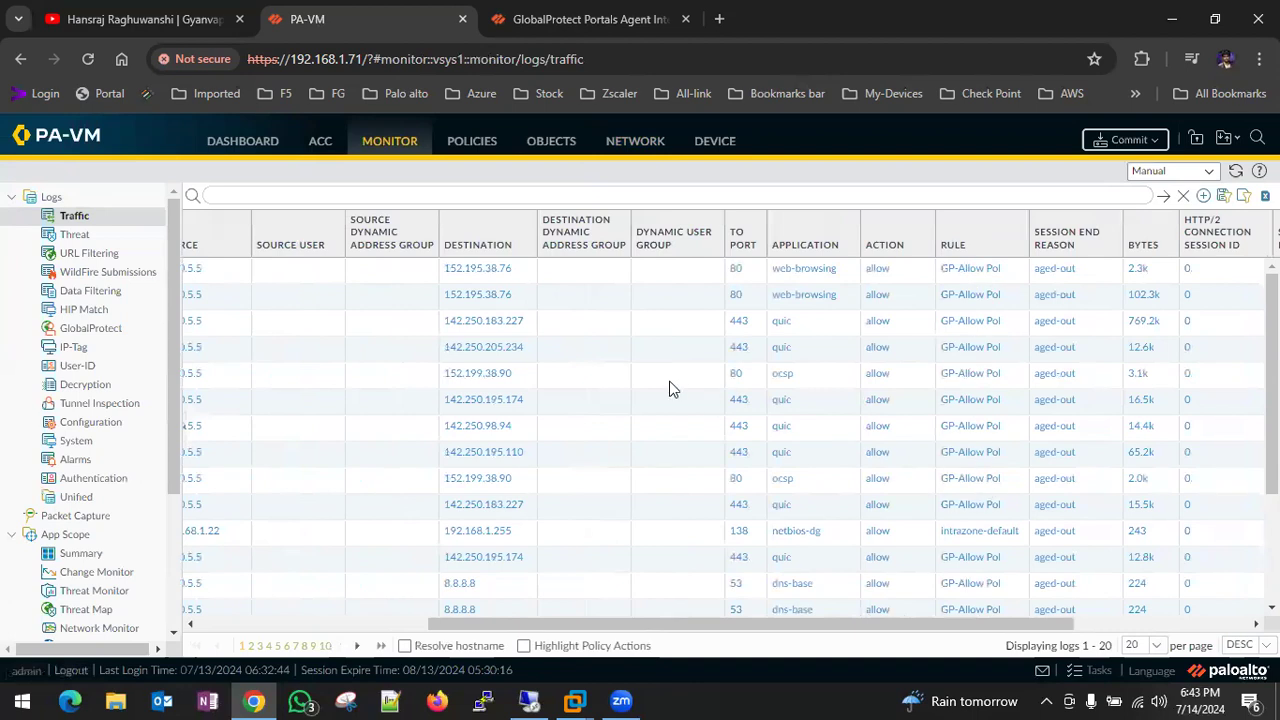
{"action": "scroll", "coordinate": [670, 389], "scroll_direction": "left", "scroll_amount": 5}
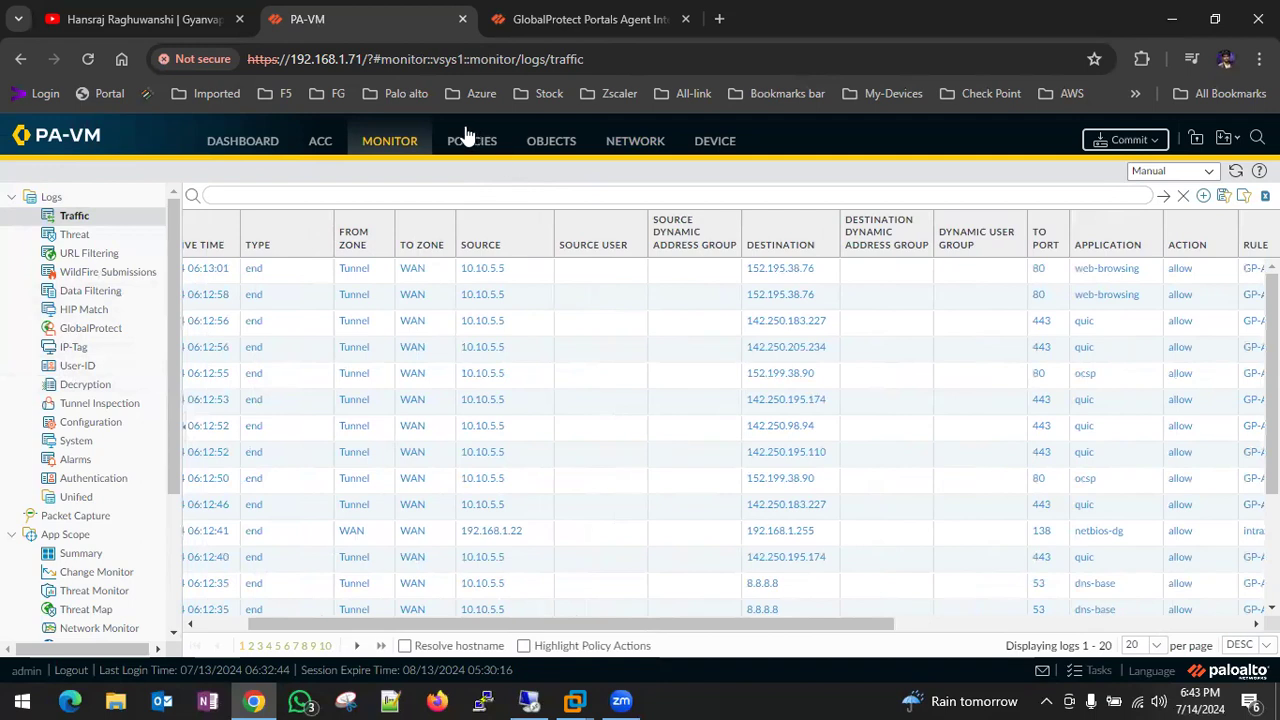
{"action": "left_click", "coordinate": [622, 146]}
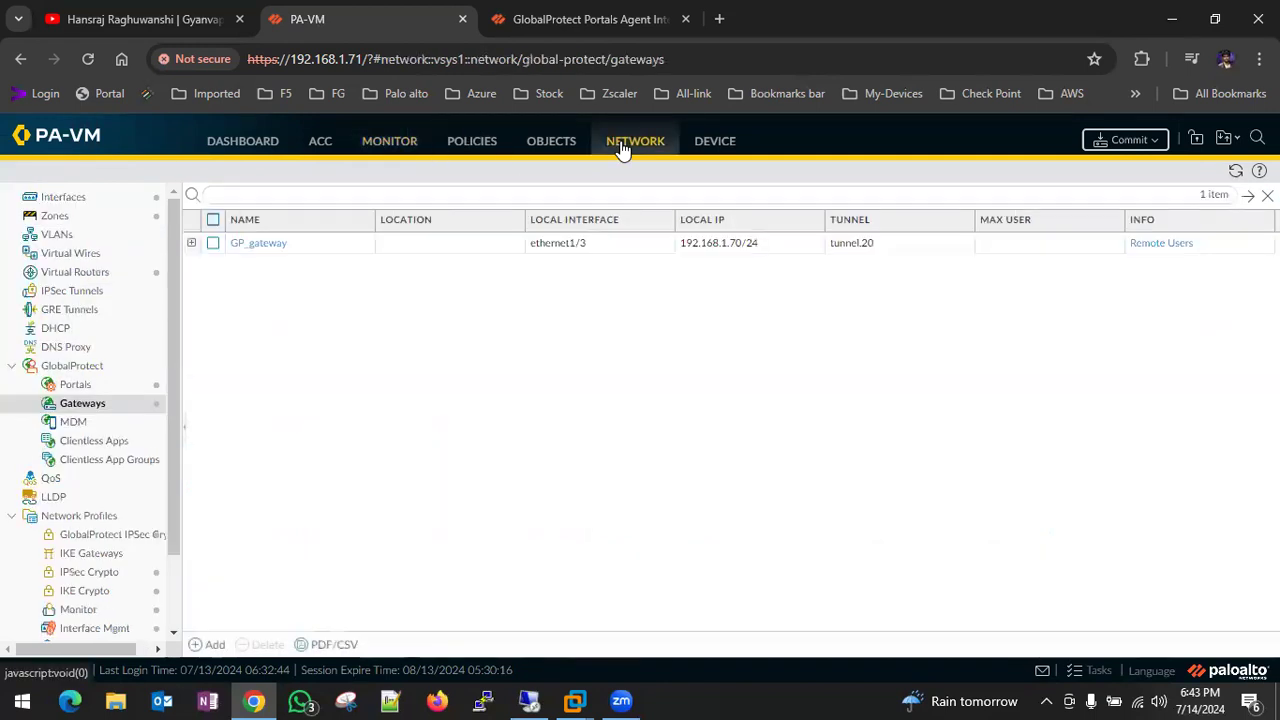
- Show the Ethernet interfaces list, including ethernet1/3 at 192.168.1.70/24 in WAN
{"action": "left_click", "coordinate": [70, 198]}
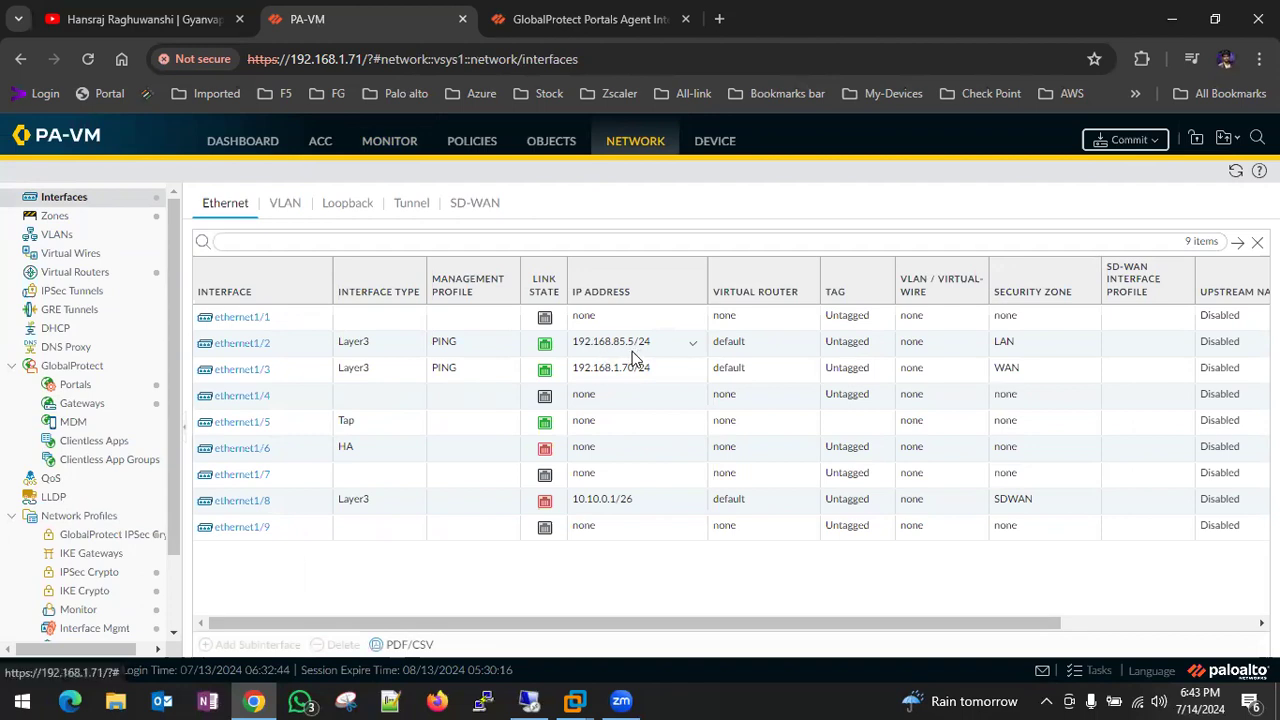
- Switch to the remote lab host's VMware Workstation session and dismiss the Removable Devices notice
{"action": "left_click", "coordinate": [530, 702]}
{"action": "left_click", "coordinate": [764, 448]}
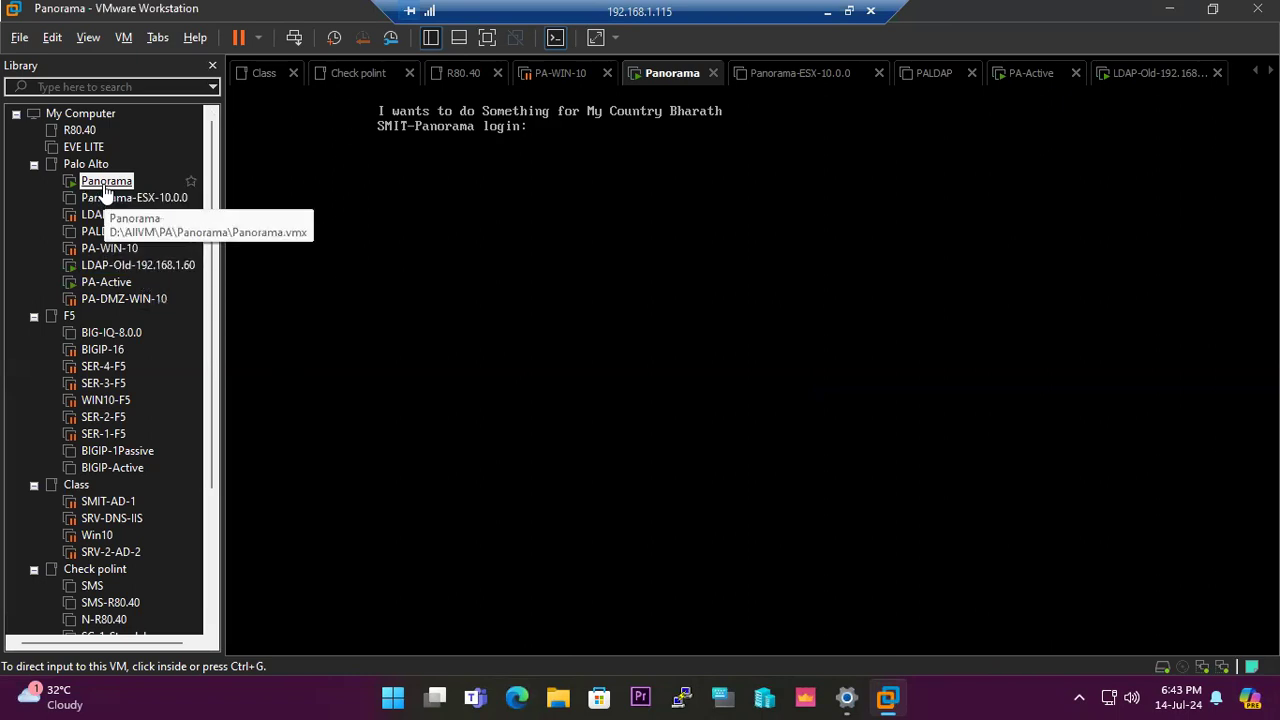
- Resume the suspended PA-WIN-10 VM and sign in to Windows
{"action": "left_click", "coordinate": [100, 248]}
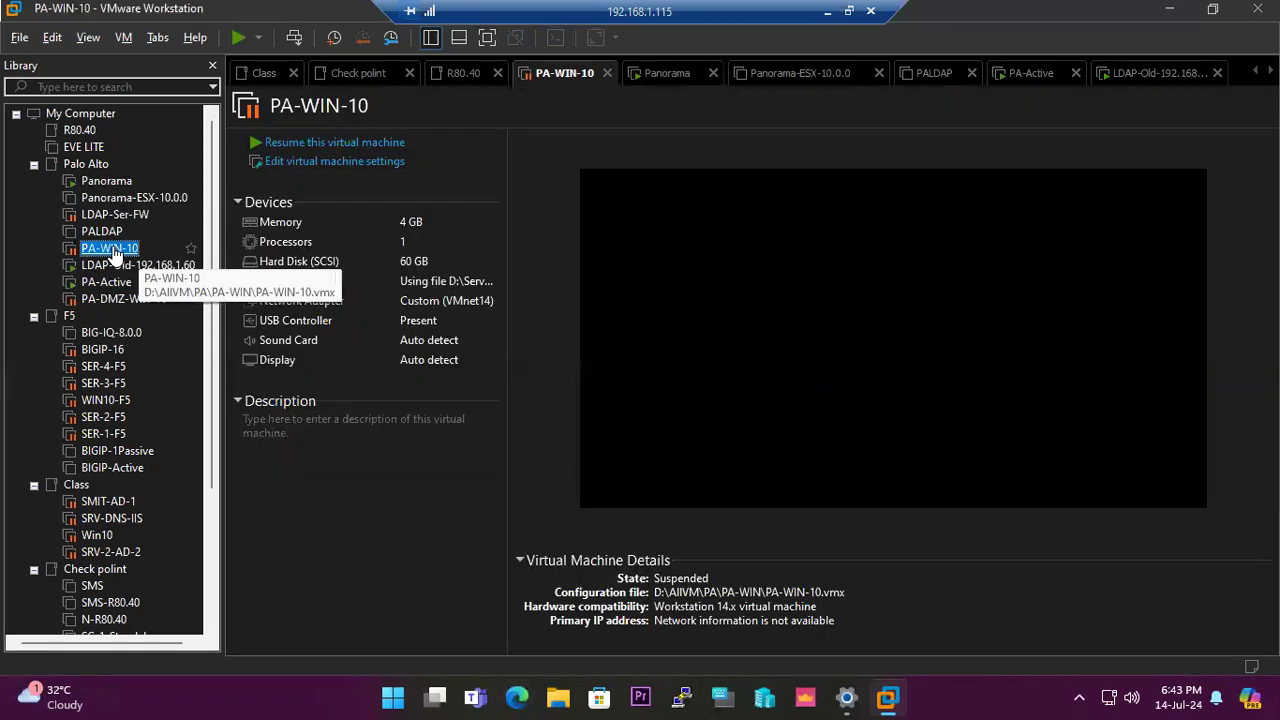
{"action": "left_click", "coordinate": [360, 143]}
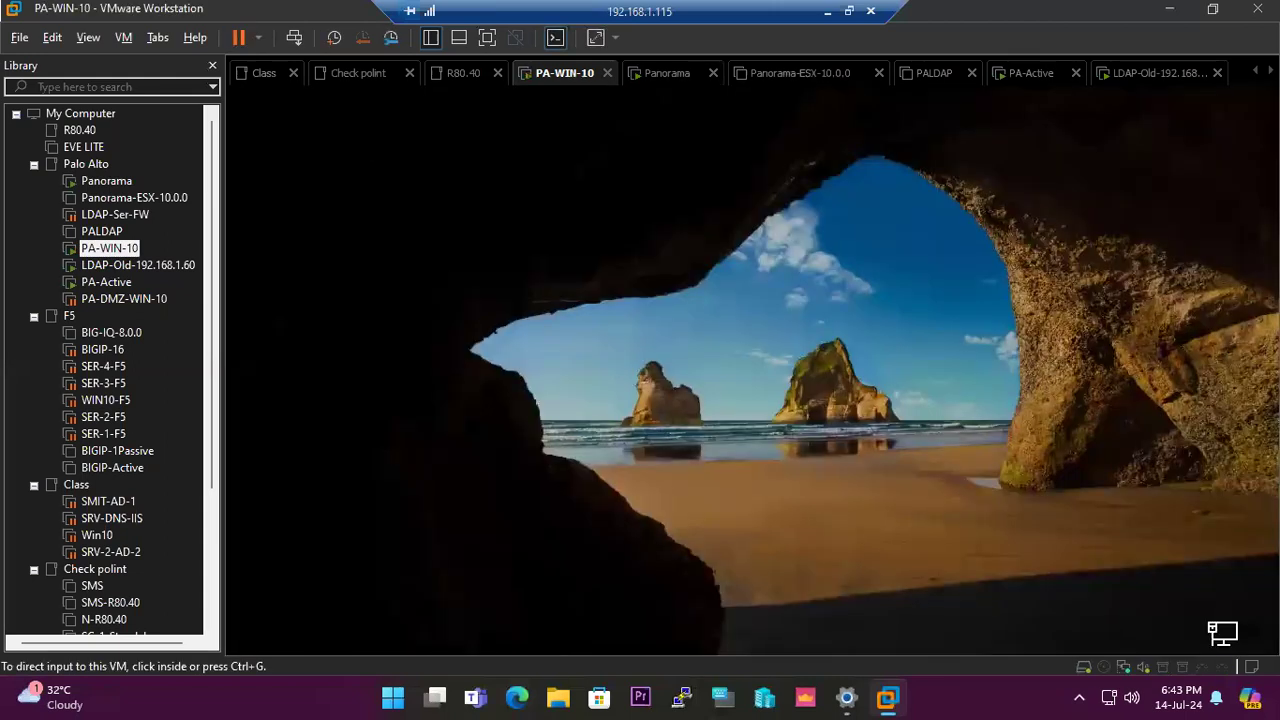
{"action": "left_click", "coordinate": [752, 370]}
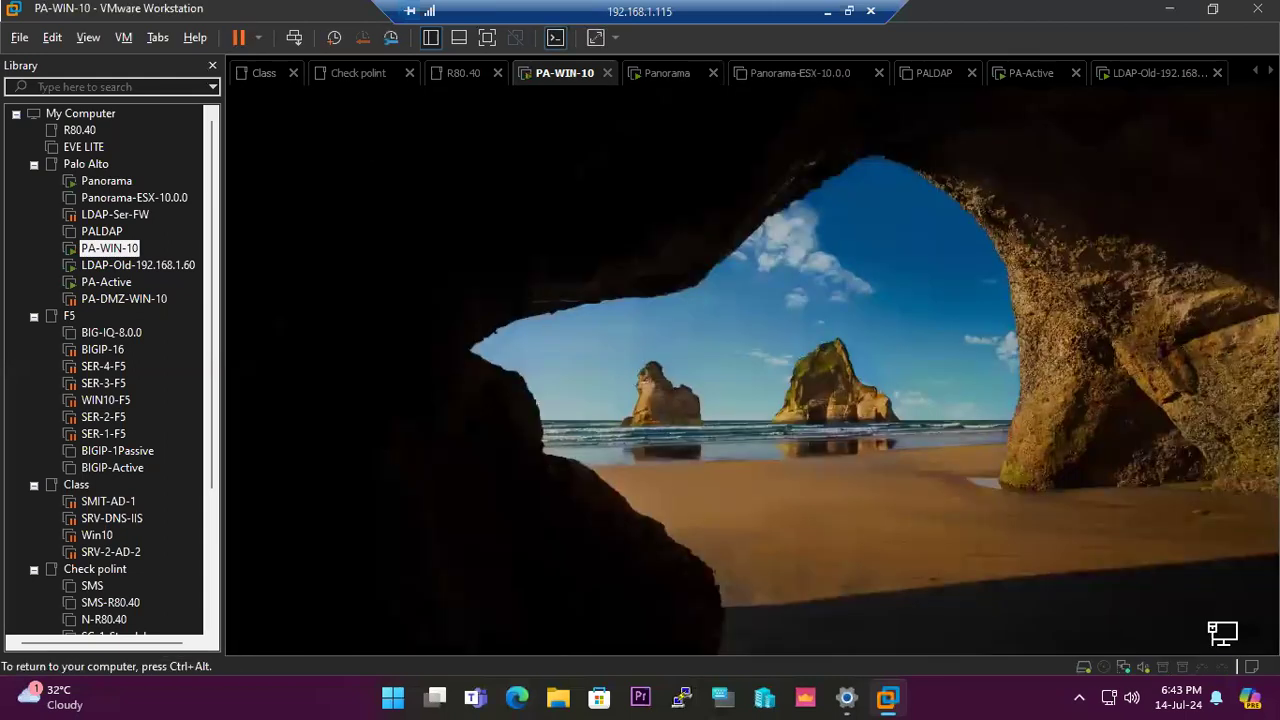
{"action": "left_click", "coordinate": [789, 322]}
{"action": "left_click", "coordinate": [755, 440]}
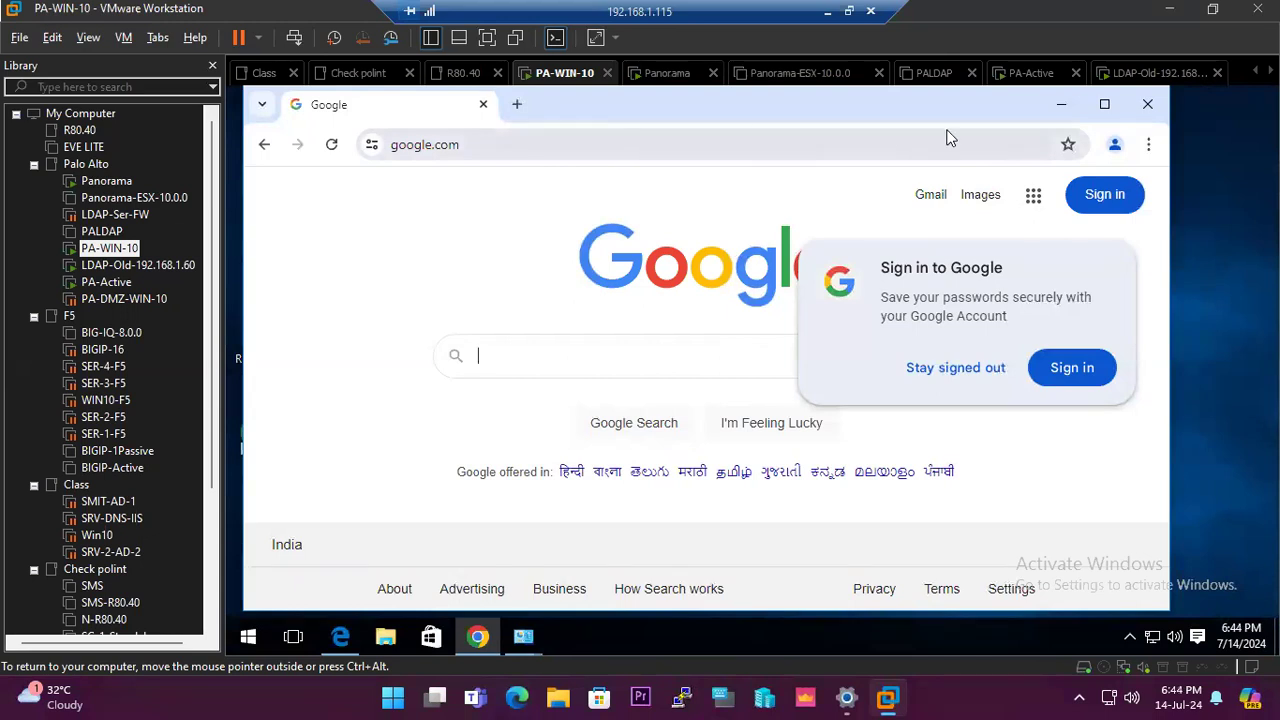
- Run ipconfig in Command Prompt to confirm IP 192.168.85.10 and gateway 192.168.85.5
{"action": "left_click", "coordinate": [1061, 104]}
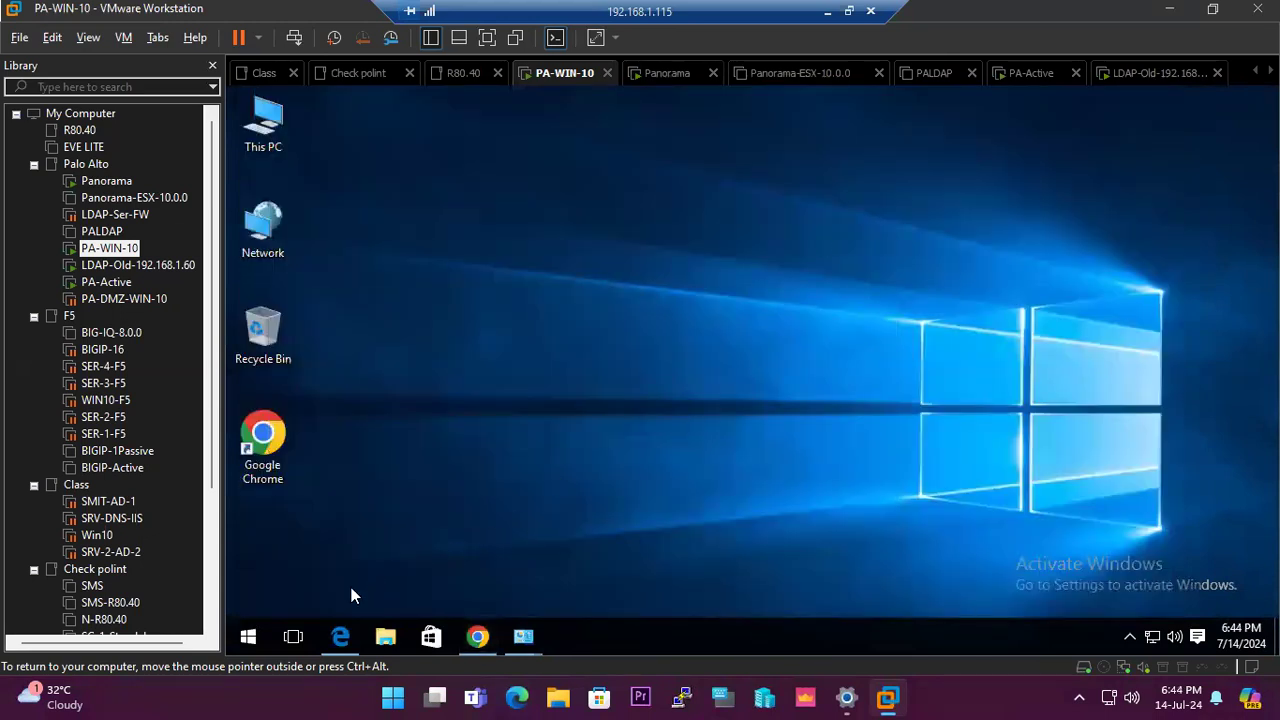
{"action": "left_click", "coordinate": [248, 636]}
{"action": "type", "text": "cmd"}
{"action": "key", "text": "Return"}
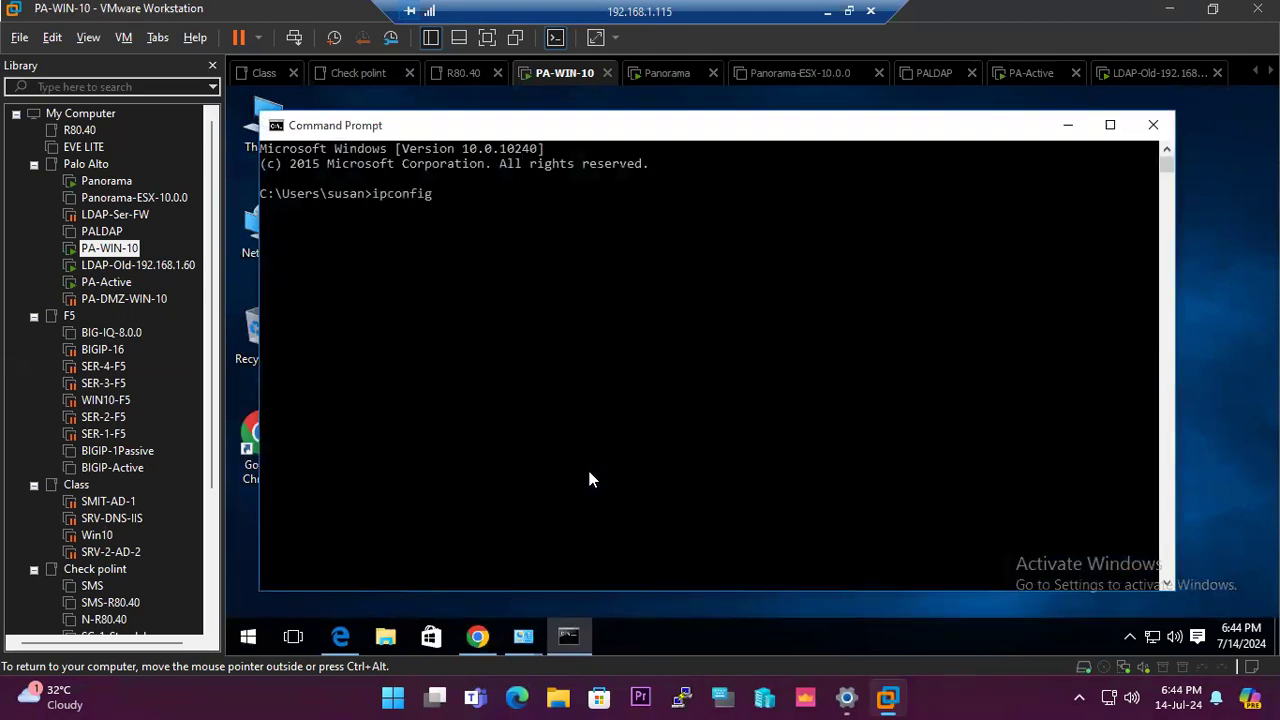
{"action": "type", "text": "ipconfig"}
{"action": "key", "text": "Return"}
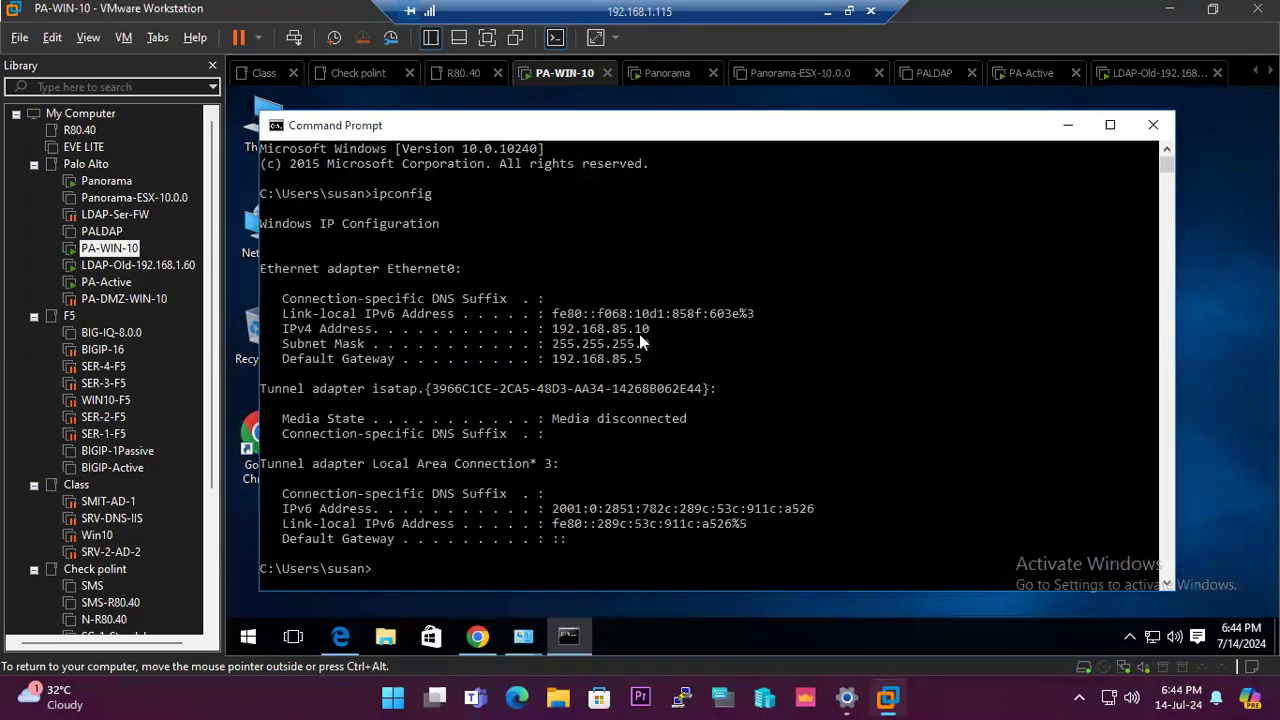
{"action": "left_click", "coordinate": [827, 12]}
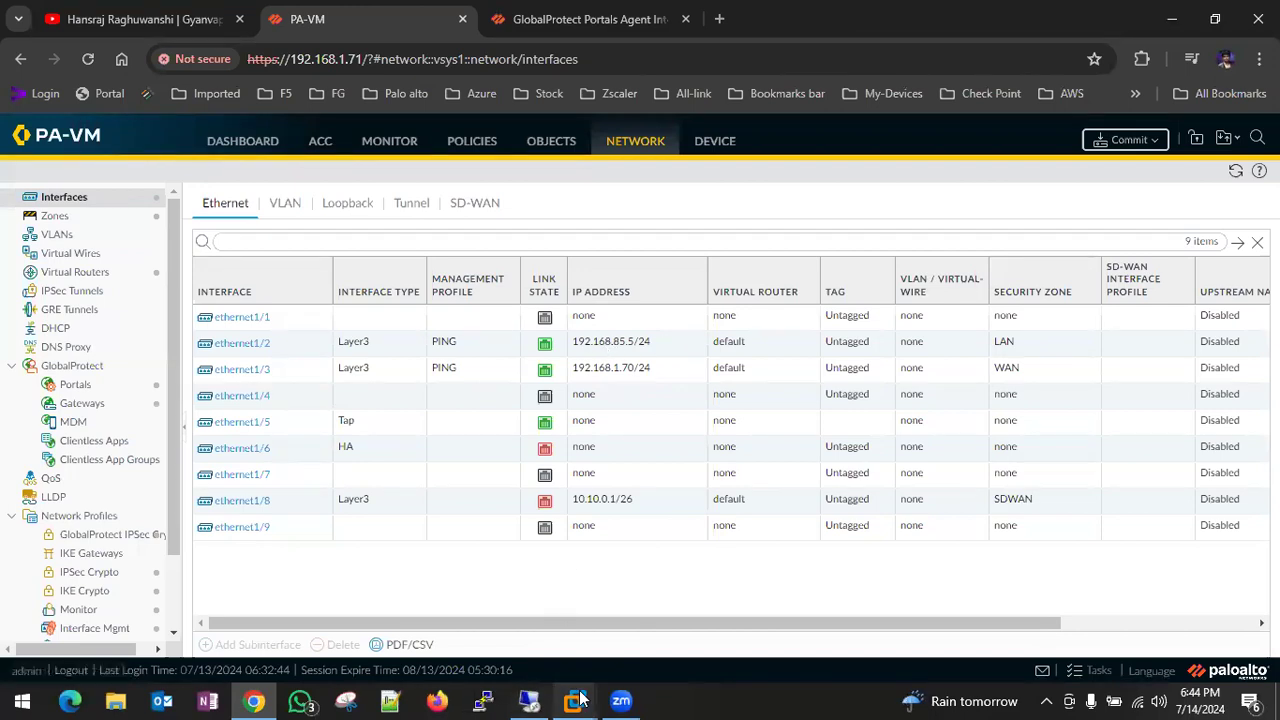
- Bring up the Windows 10 x64 VM, unlock it and sign in with the account password
{"action": "mouse_move", "coordinate": [575, 700]}
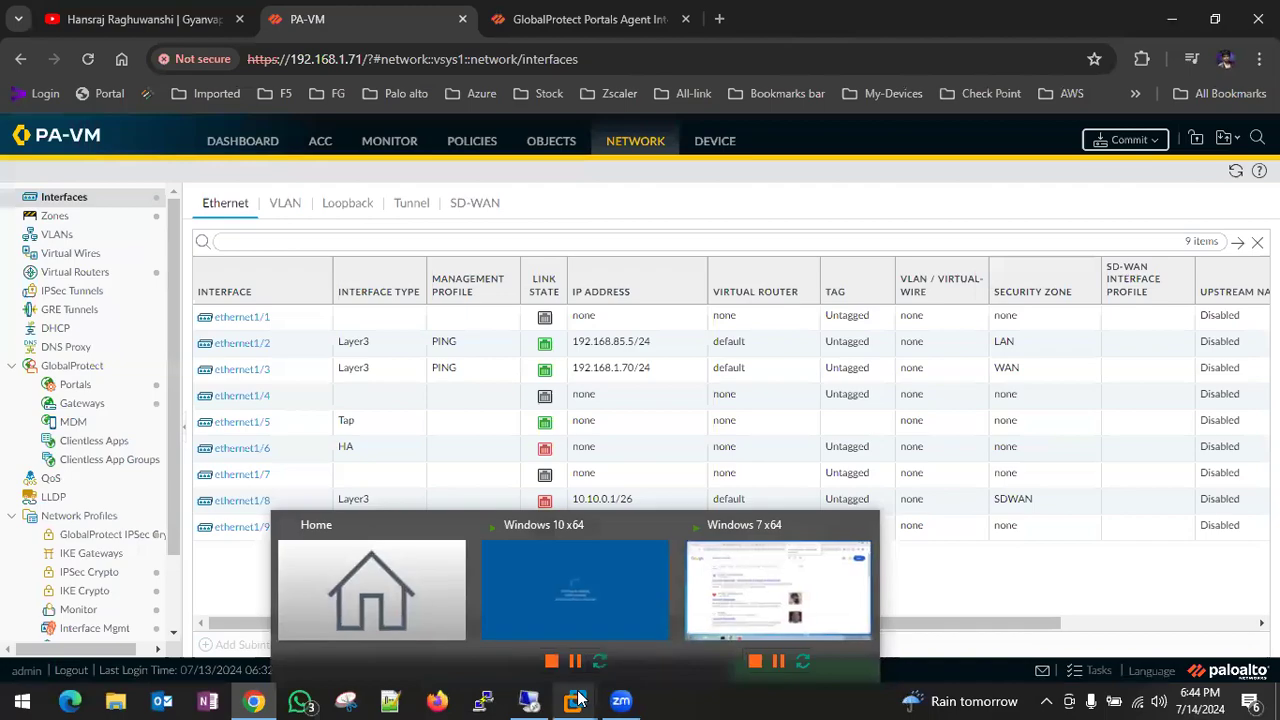
{"action": "left_click", "coordinate": [568, 533]}
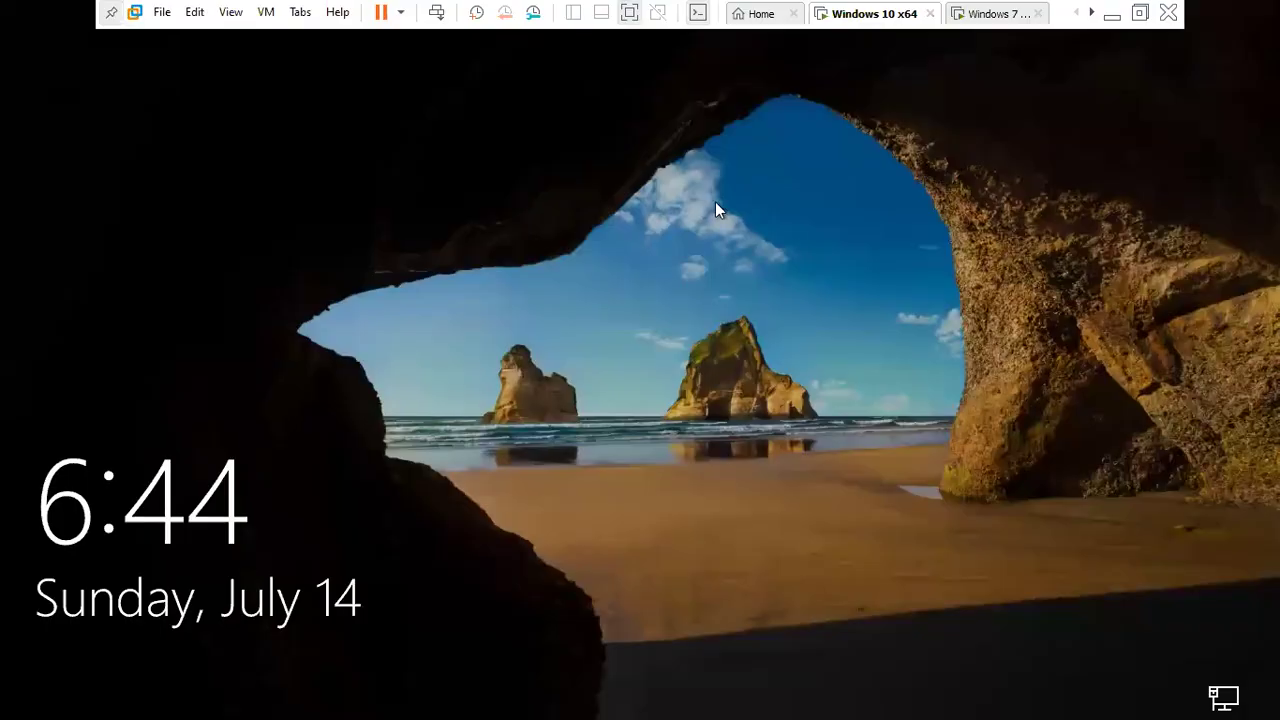
{"action": "left_click", "coordinate": [618, 284]}
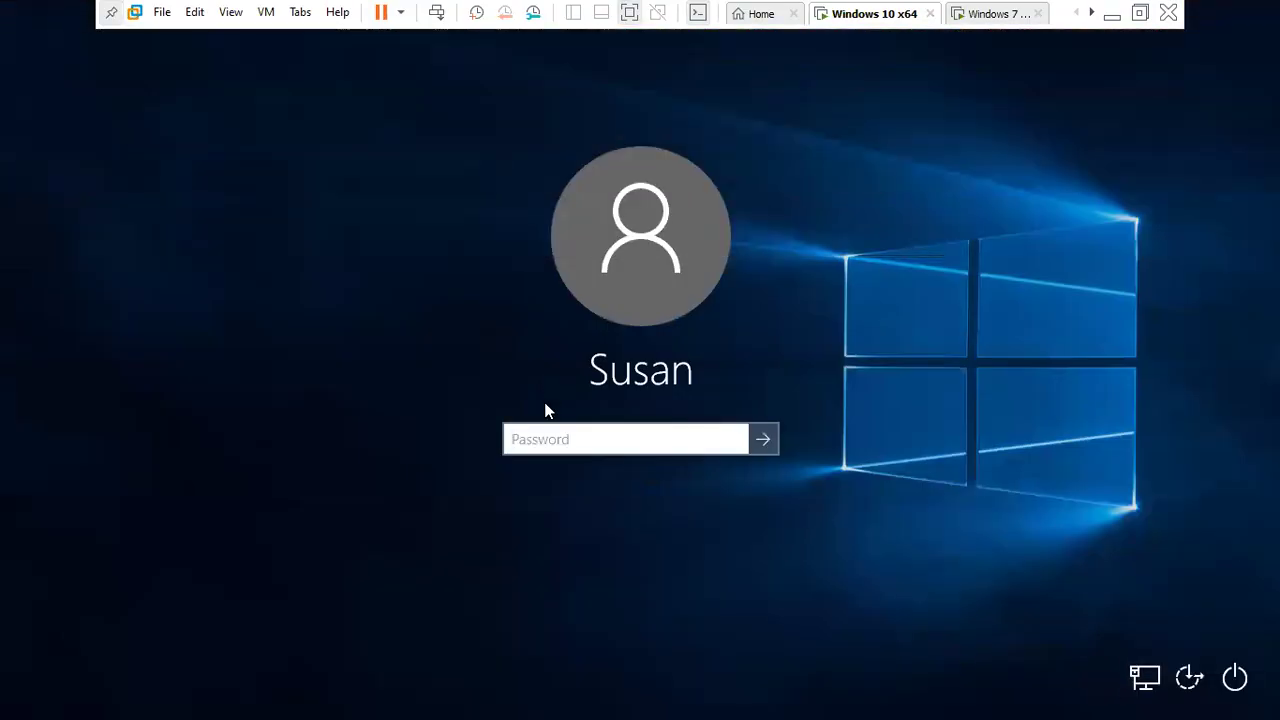
{"action": "type", "text": "••"}
{"action": "key", "text": "Return"}
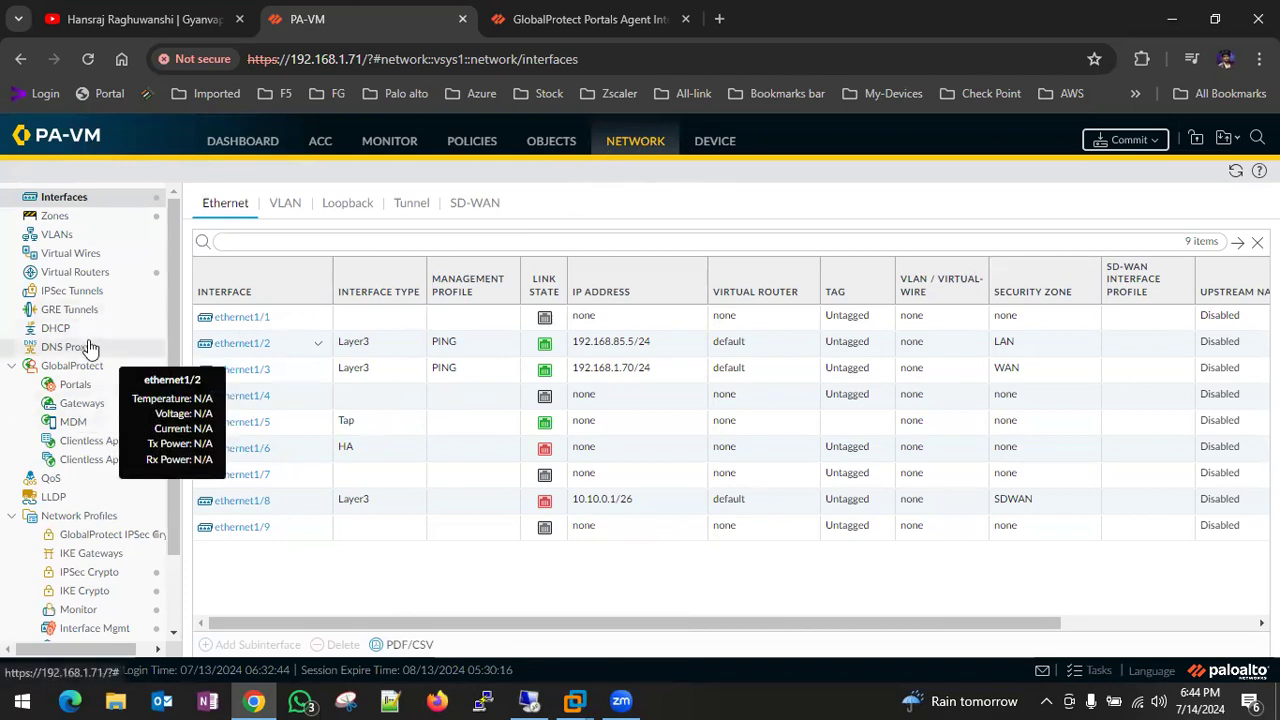
- In GP_gateway's User client config, add LAN-192.168.85.0 as an included split-tunnel route
{"action": "left_click", "coordinate": [80, 384]}
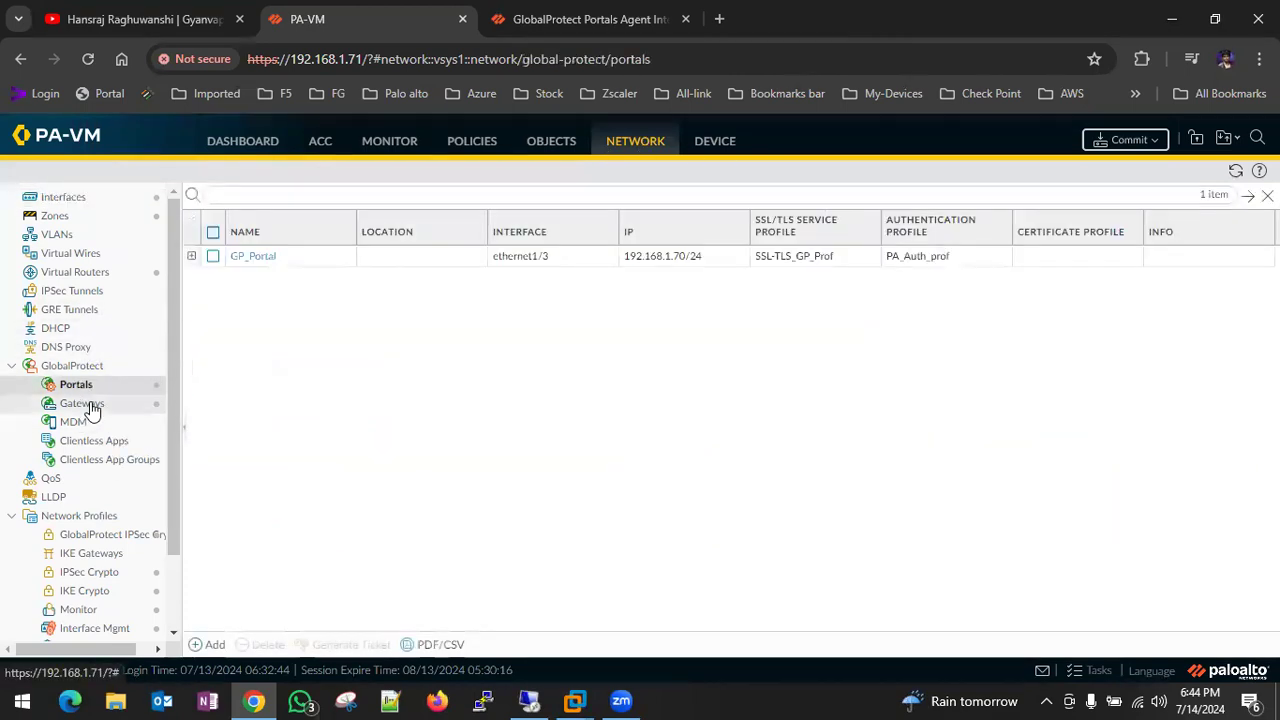
{"action": "left_click", "coordinate": [86, 403]}
{"action": "left_click", "coordinate": [268, 245]}
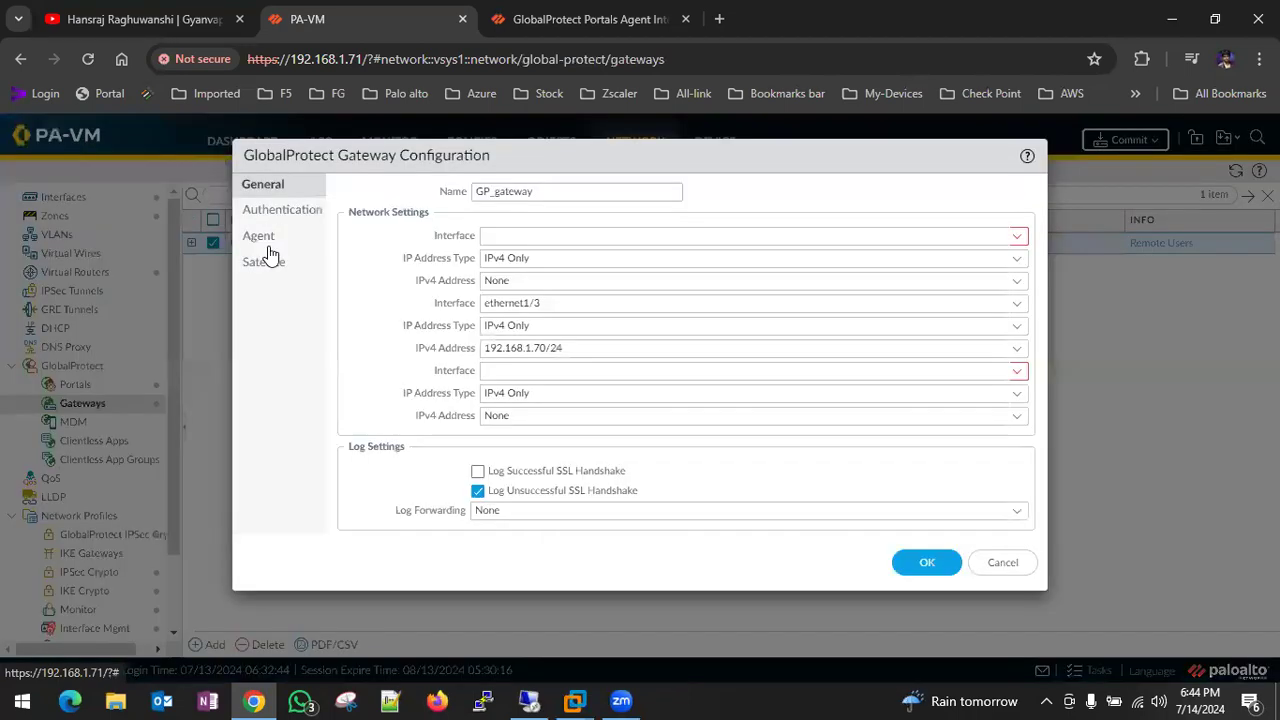
{"action": "left_click", "coordinate": [276, 243]}
{"action": "left_click", "coordinate": [488, 198]}
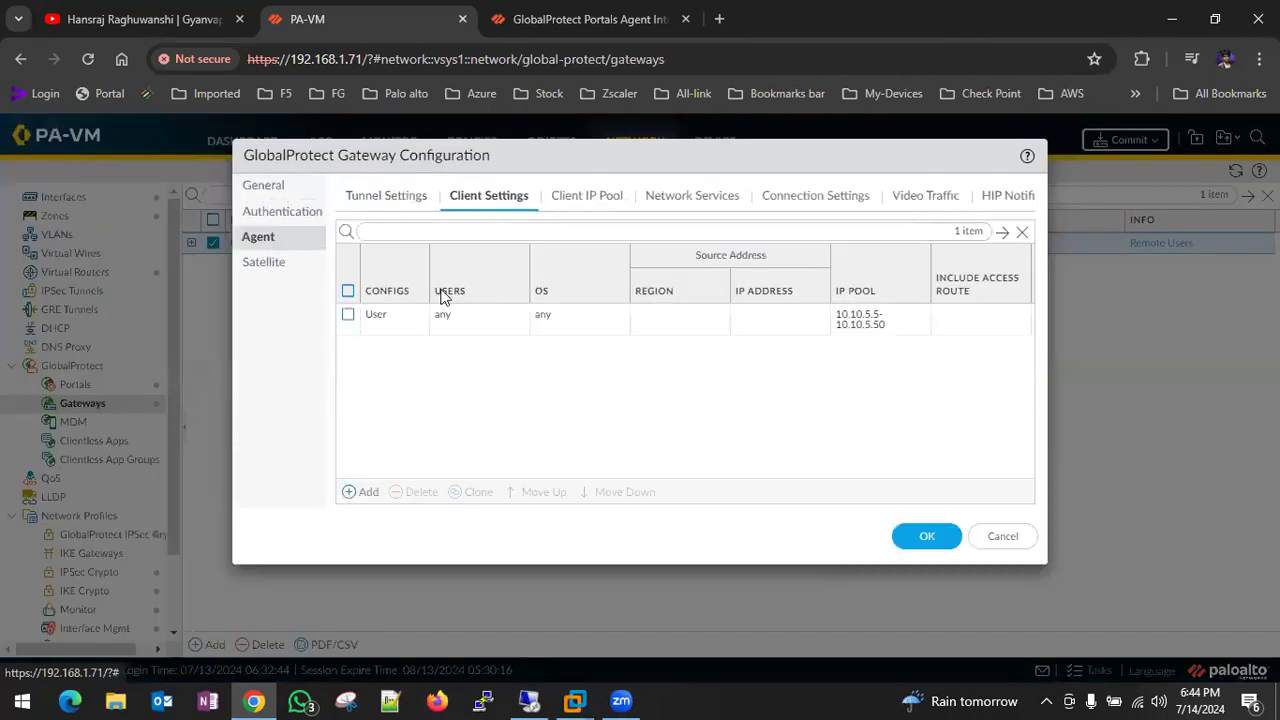
{"action": "left_click", "coordinate": [380, 398]}
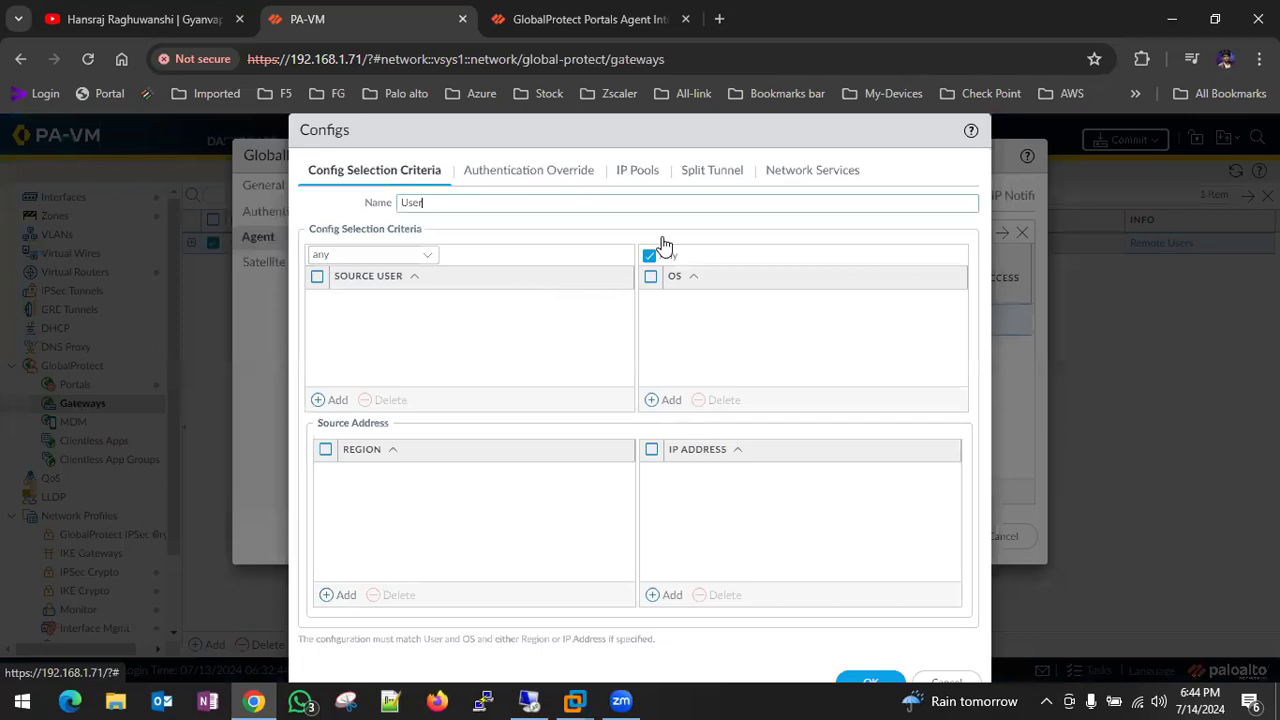
{"action": "left_click", "coordinate": [710, 170]}
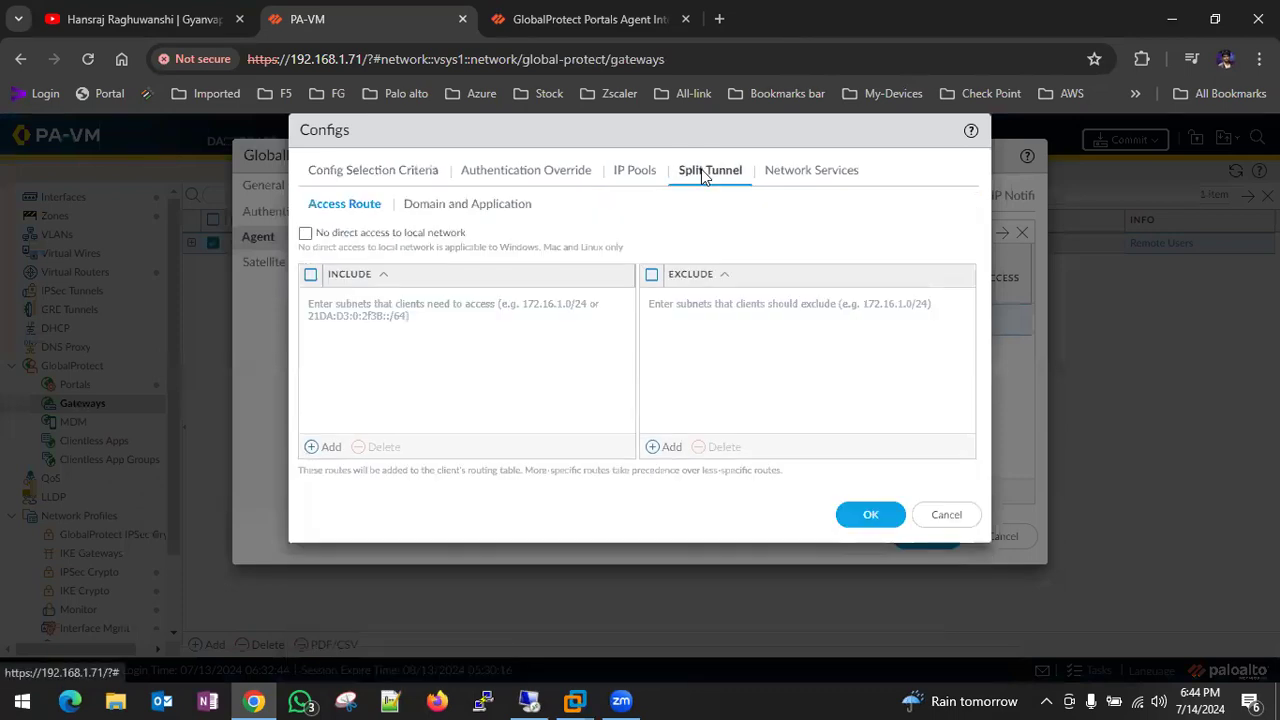
{"action": "left_click", "coordinate": [310, 274]}
{"action": "left_click", "coordinate": [318, 446]}
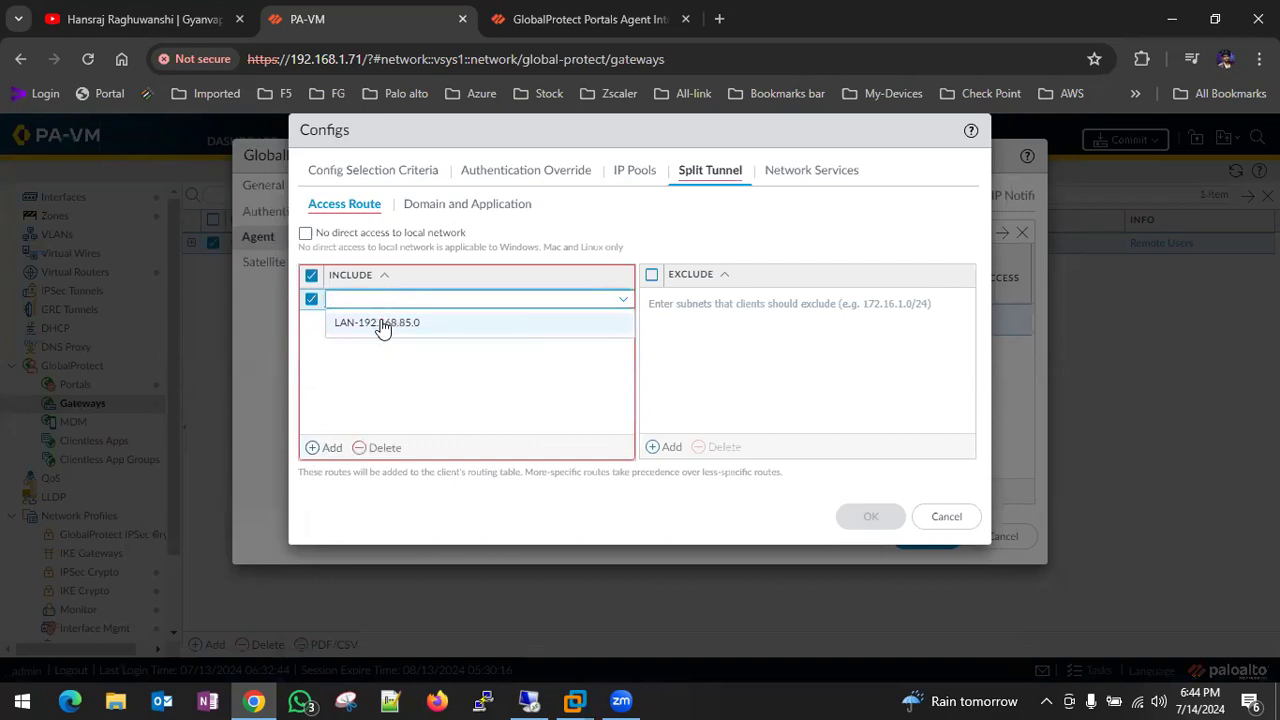
{"action": "left_click", "coordinate": [382, 323]}
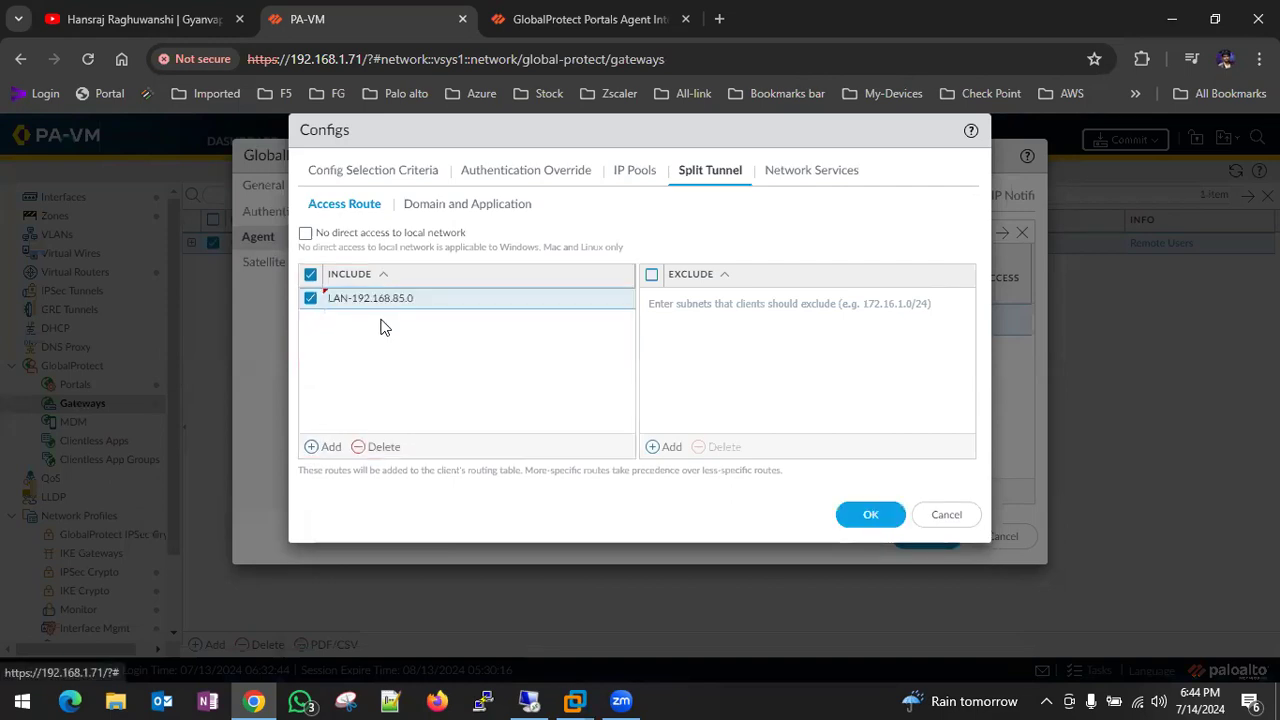
- Exclude 0.0.0.0/0 from the split tunnel and save the gateway configuration
{"action": "left_click", "coordinate": [652, 276]}
{"action": "left_click", "coordinate": [668, 448]}
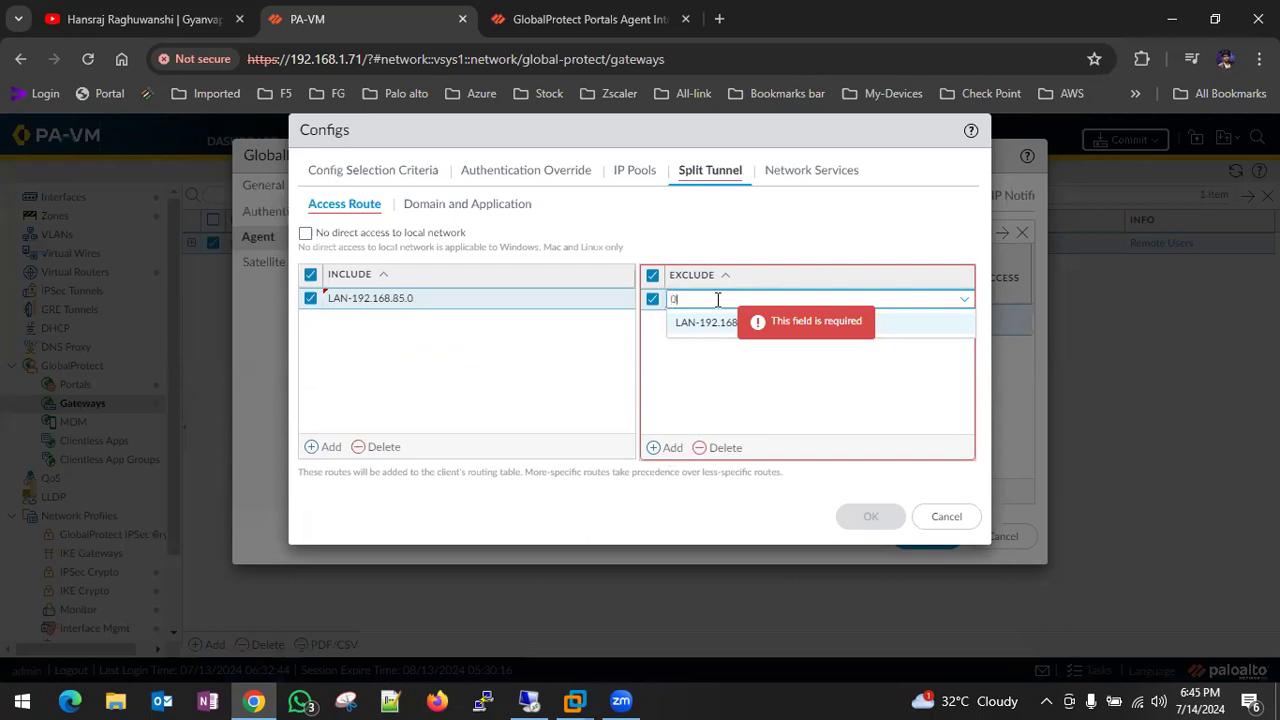
{"action": "type", "text": ".0.0."}
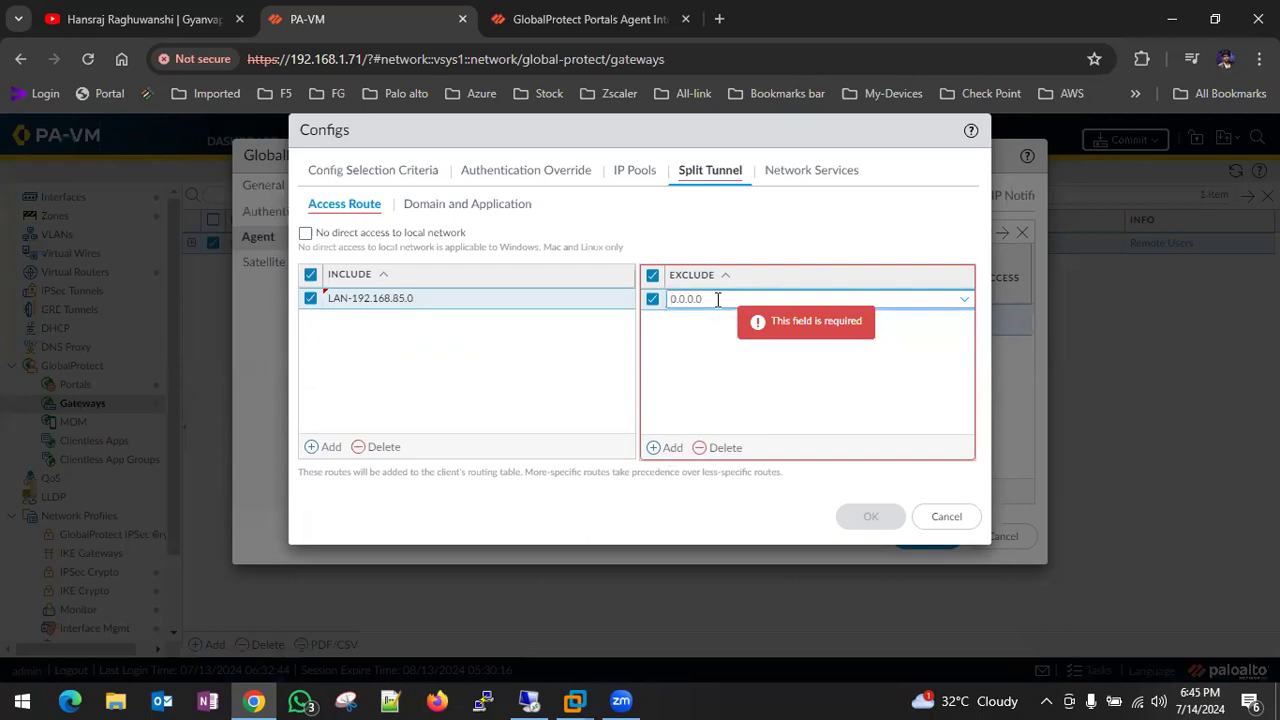
{"action": "type", "text": "0"}
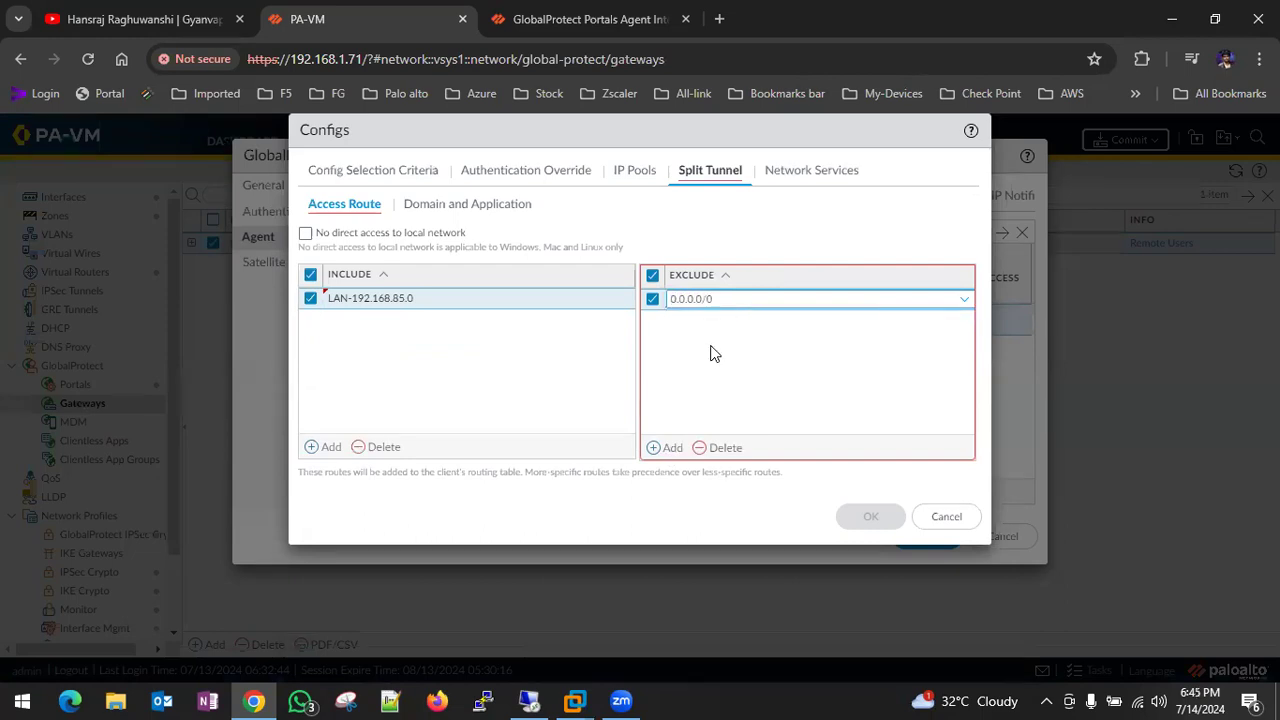
{"action": "left_click", "coordinate": [714, 353]}
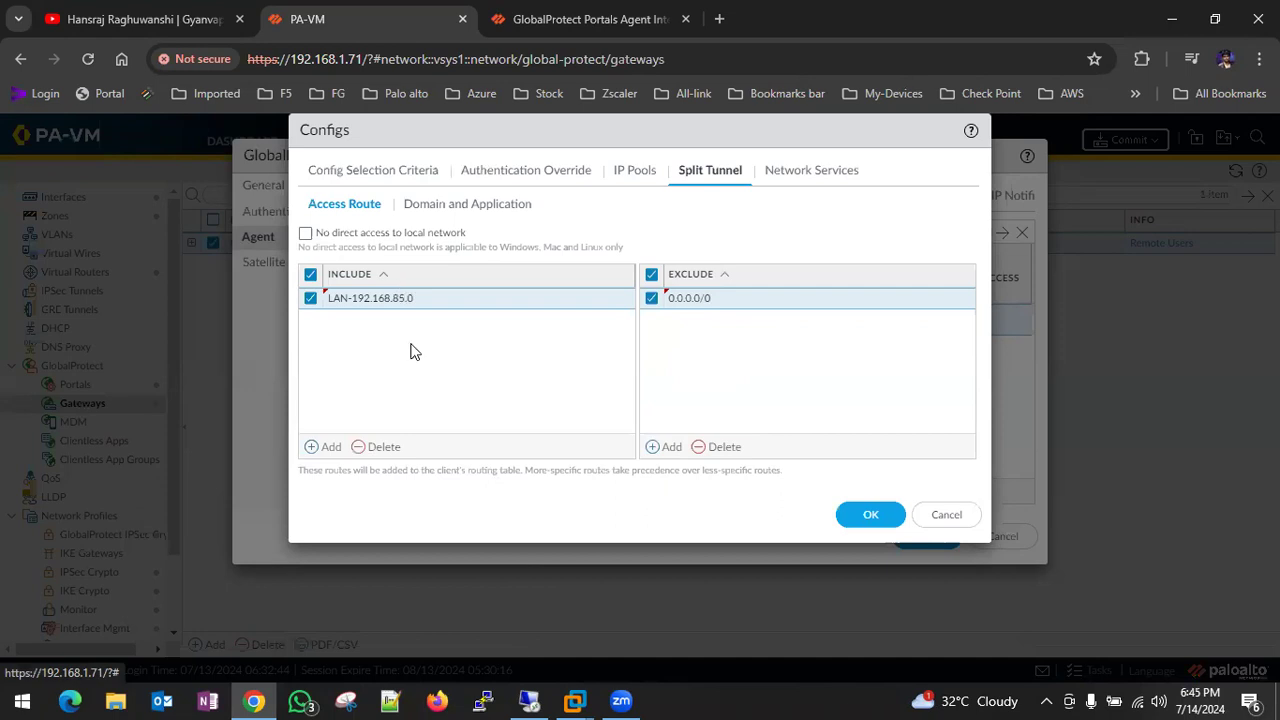
{"action": "left_click", "coordinate": [883, 514]}
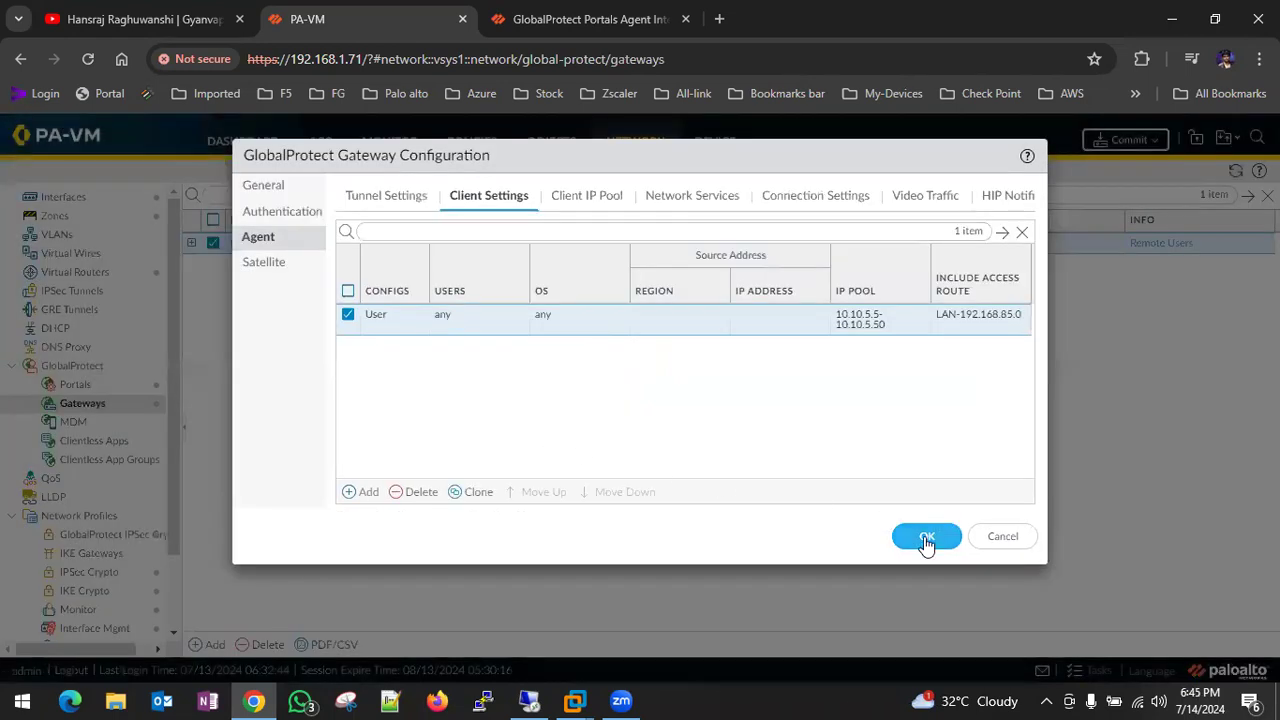
{"action": "left_click", "coordinate": [924, 537]}
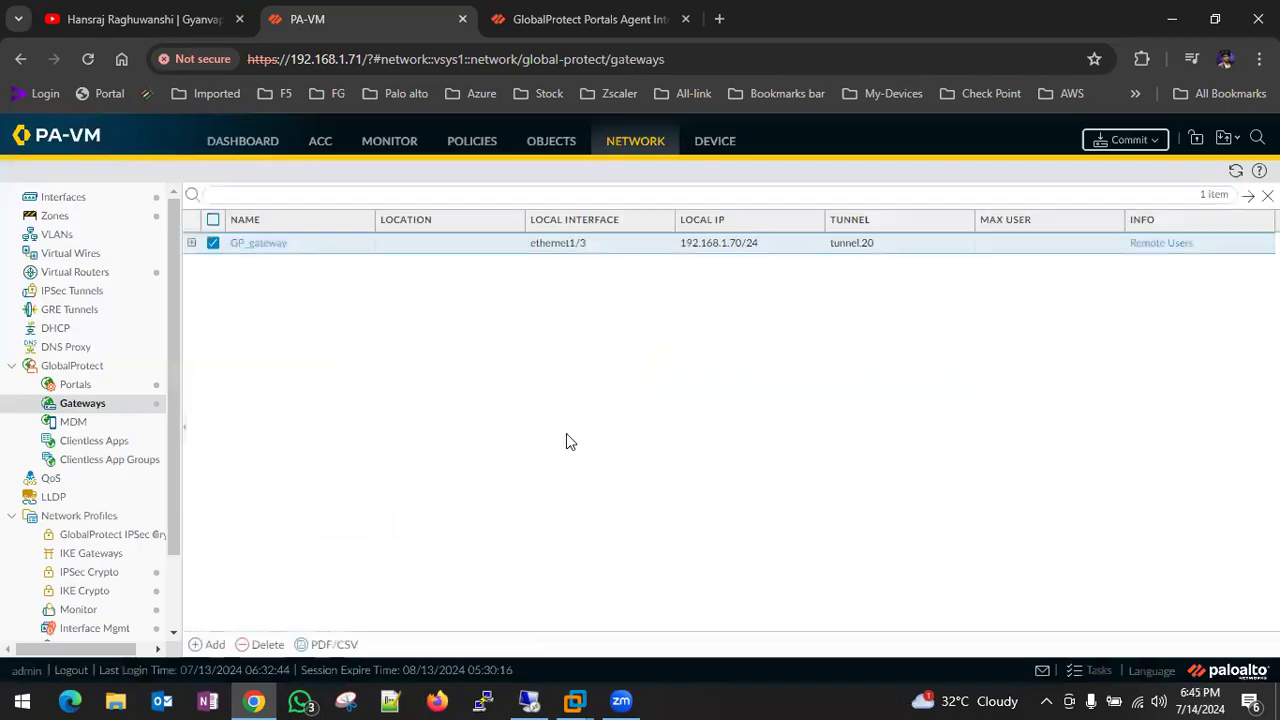
- Start a commit of the configuration changes, then minimize the VMware and browser windows
{"action": "left_click", "coordinate": [1127, 140]}
{"action": "left_click", "coordinate": [805, 603]}
{"action": "left_click", "coordinate": [575, 700]}
{"action": "left_click", "coordinate": [624, 562]}
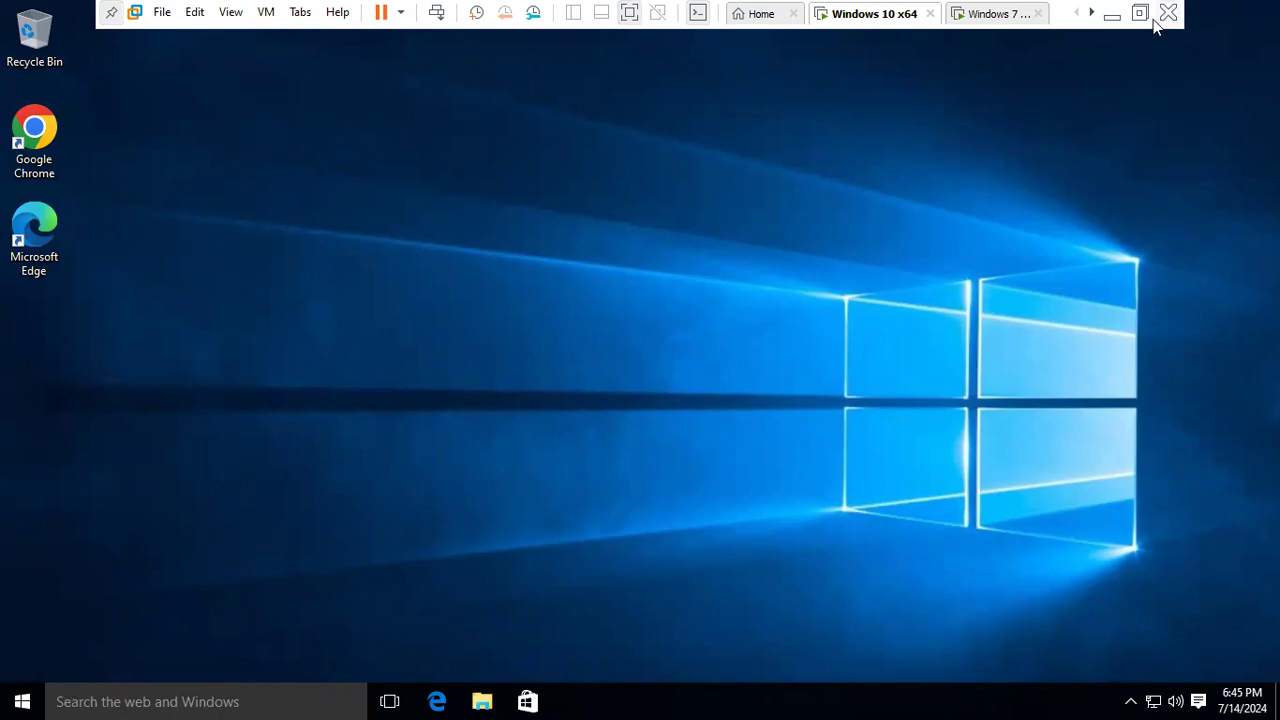
{"action": "left_click", "coordinate": [1115, 15]}
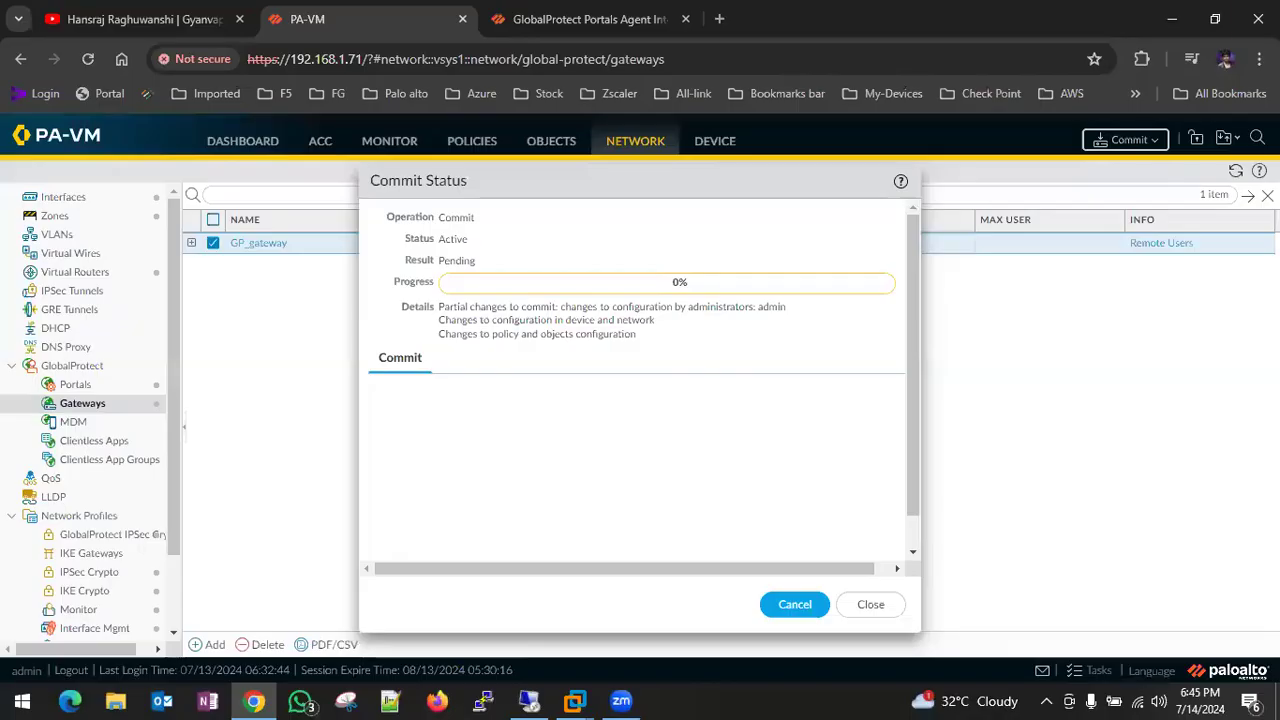
- Bring up the Windows 10 x64 VM windowed and open Command Prompt to check its address
{"action": "left_click", "coordinate": [1171, 19]}
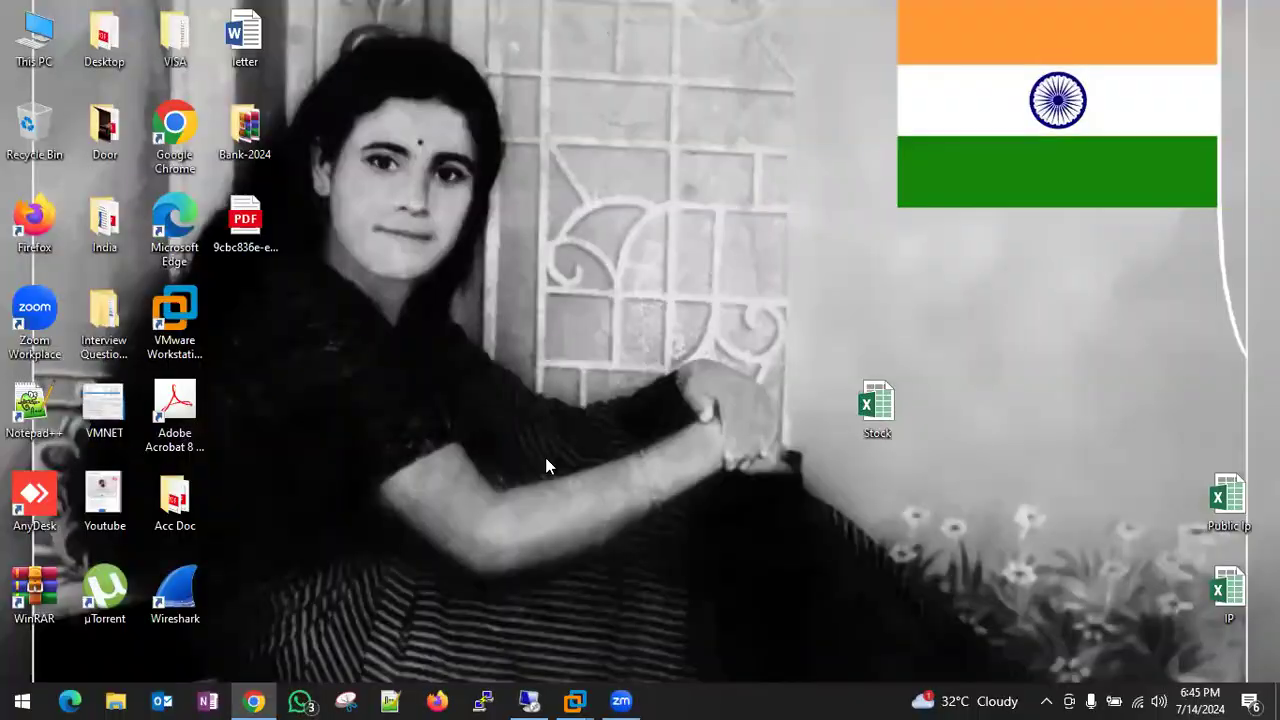
{"action": "mouse_move", "coordinate": [575, 701]}
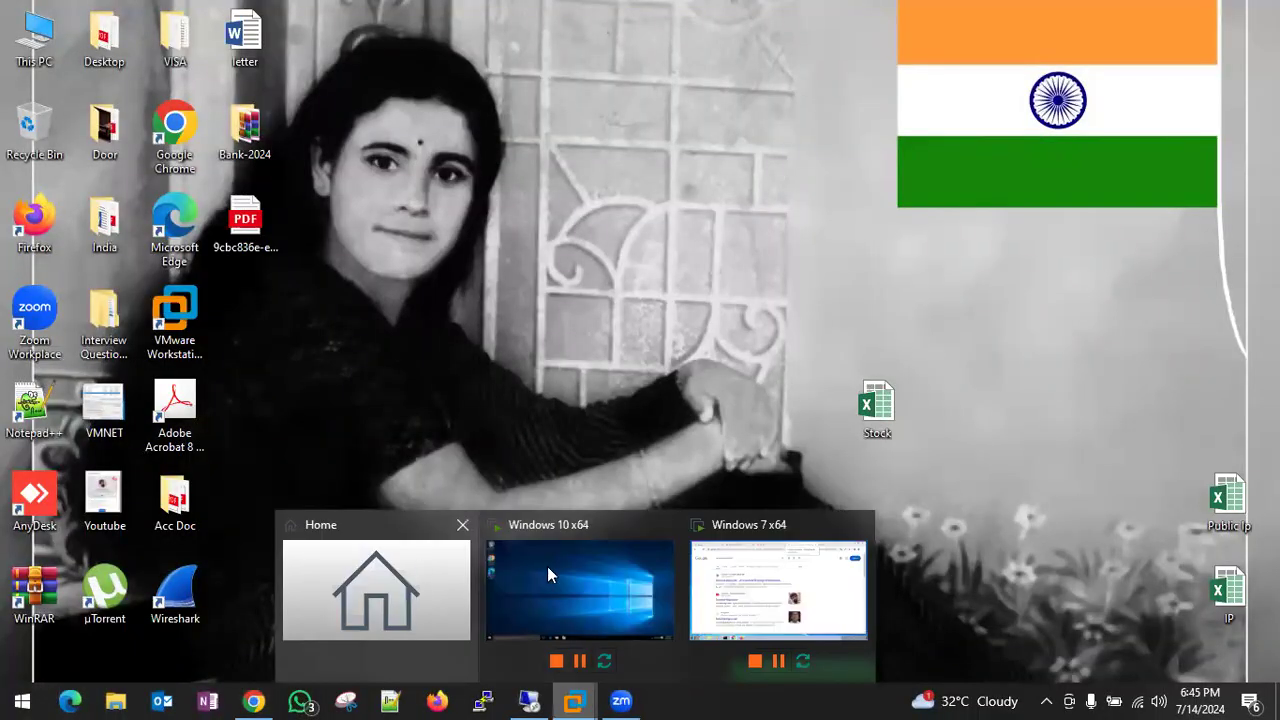
{"action": "left_click", "coordinate": [551, 578]}
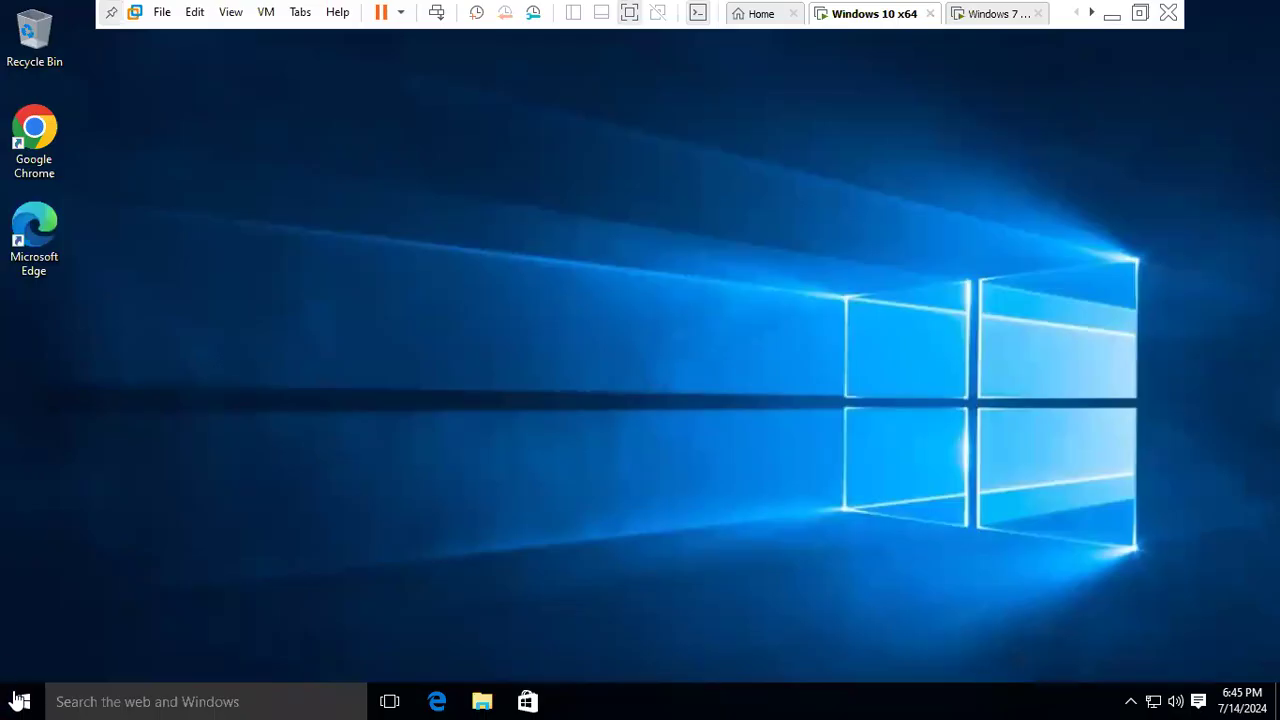
{"action": "left_click", "coordinate": [1139, 13]}
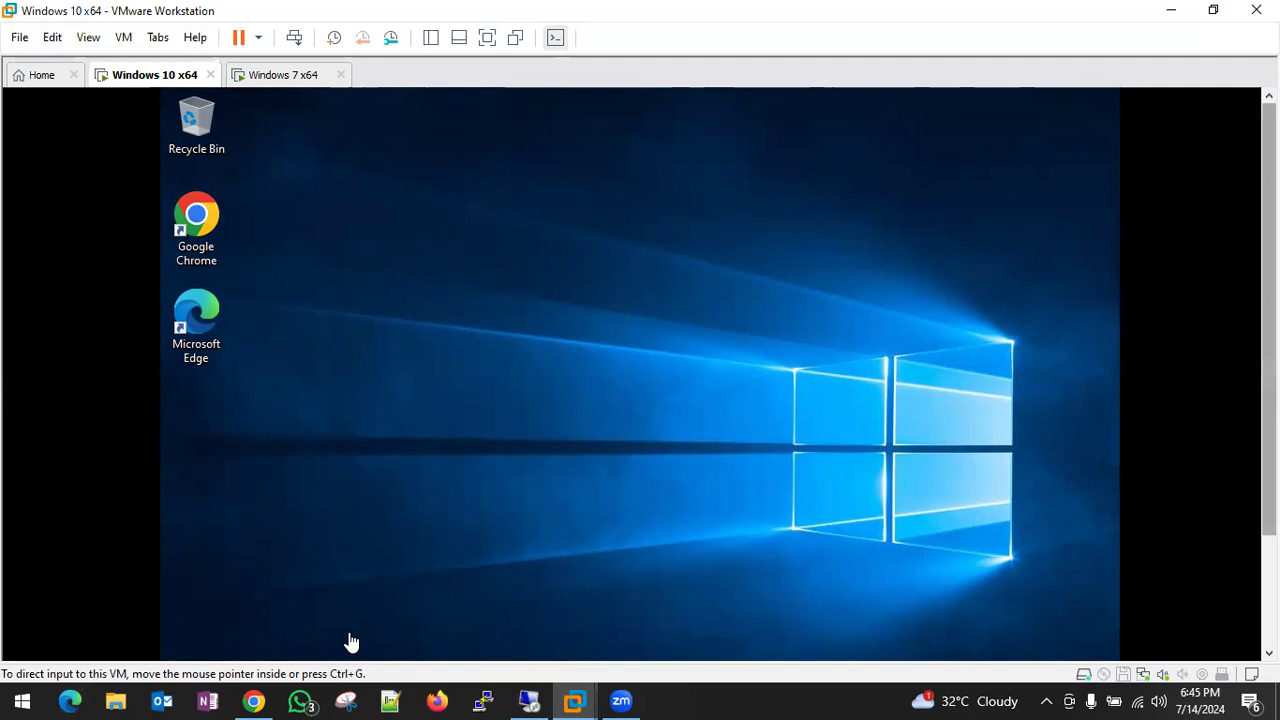
{"action": "mouse_move", "coordinate": [184, 635]}
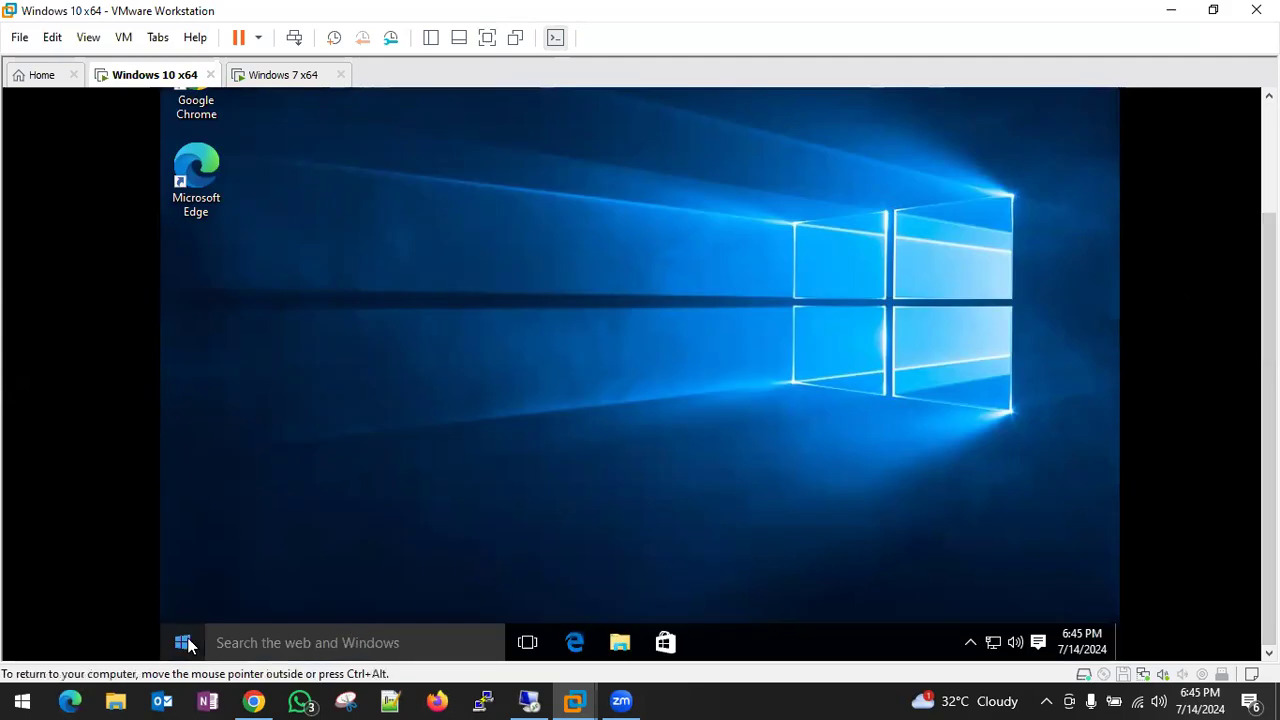
{"action": "left_click", "coordinate": [184, 643]}
{"action": "type", "text": "c"}
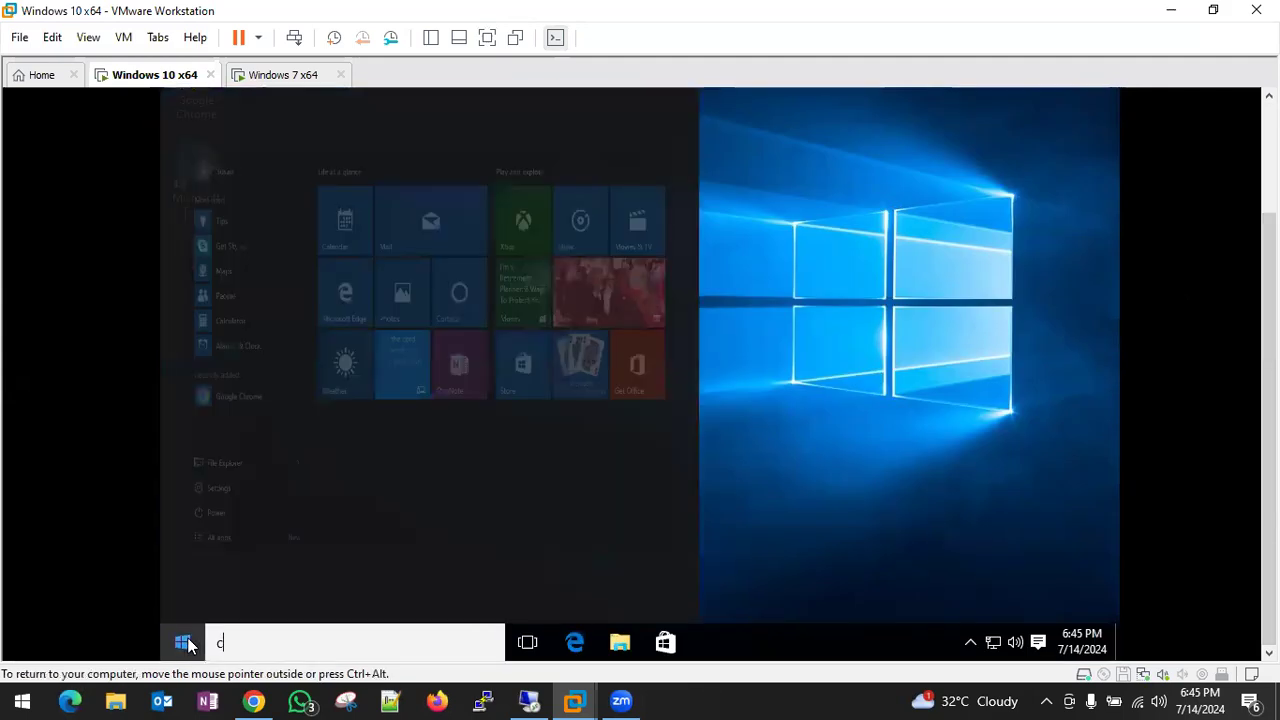
{"action": "type", "text": "md"}
{"action": "key", "text": "Return"}
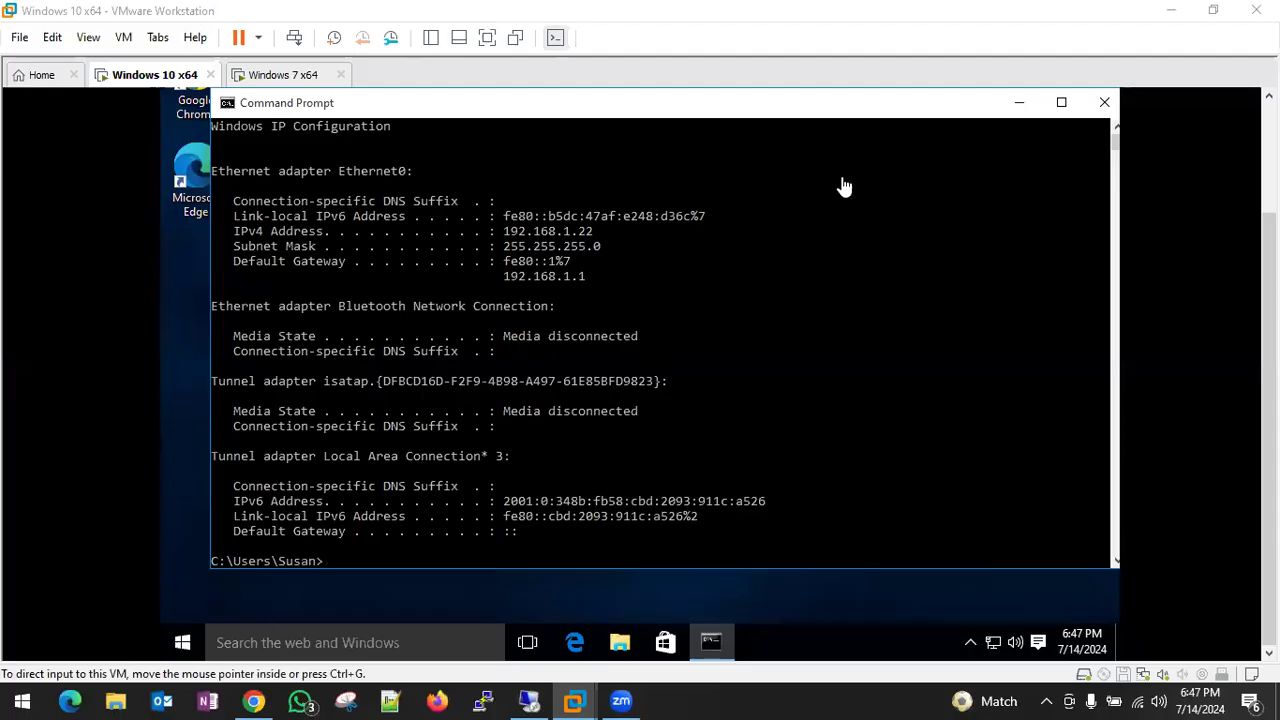
{"action": "left_click", "coordinate": [1016, 103]}
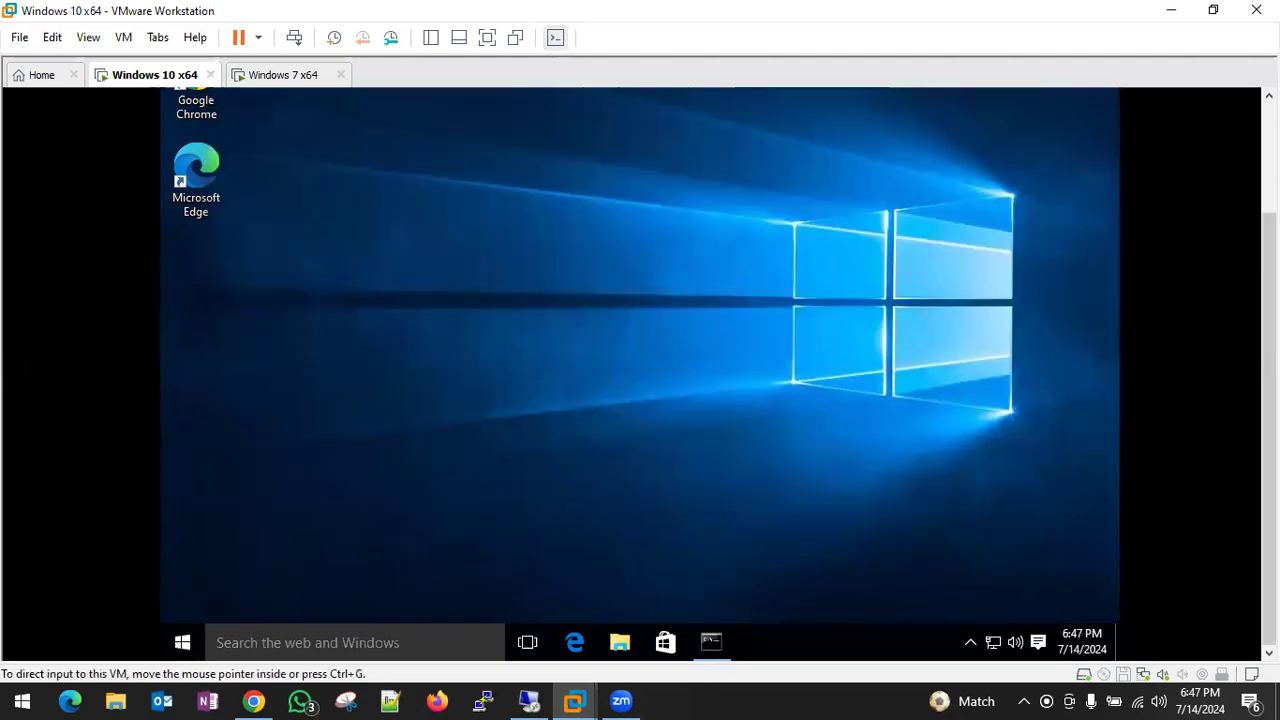
- In the VM's Chrome, browse to 192.168.1.70 and proceed past the certificate warning
{"action": "left_click_drag", "start_coordinate": [1269, 300], "coordinate": [1269, 160]}
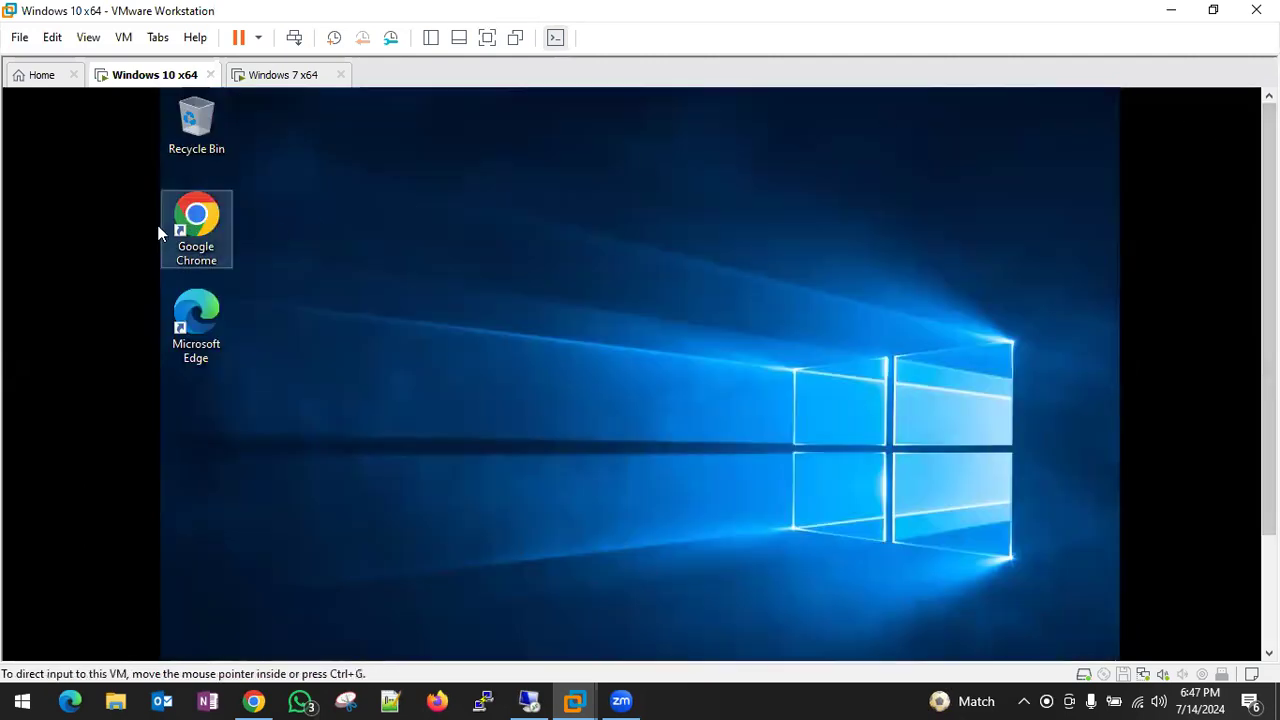
{"action": "double_click", "coordinate": [198, 216]}
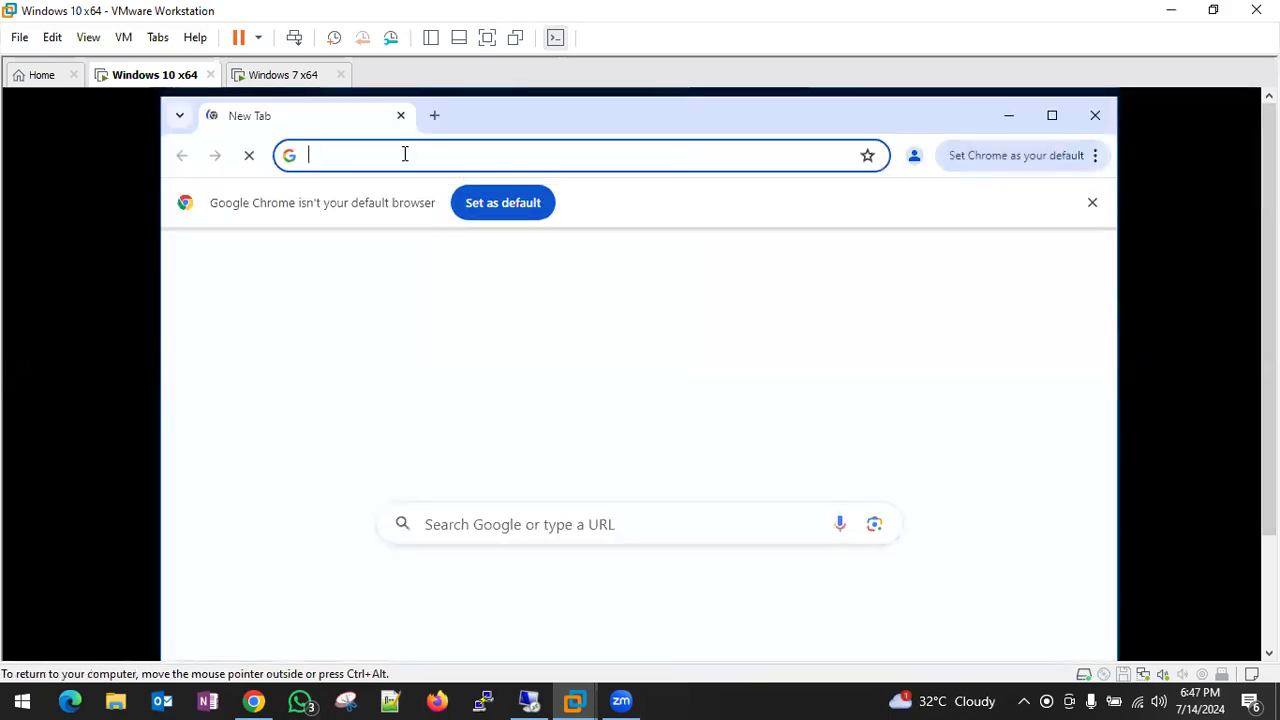
{"action": "left_click", "coordinate": [405, 154]}
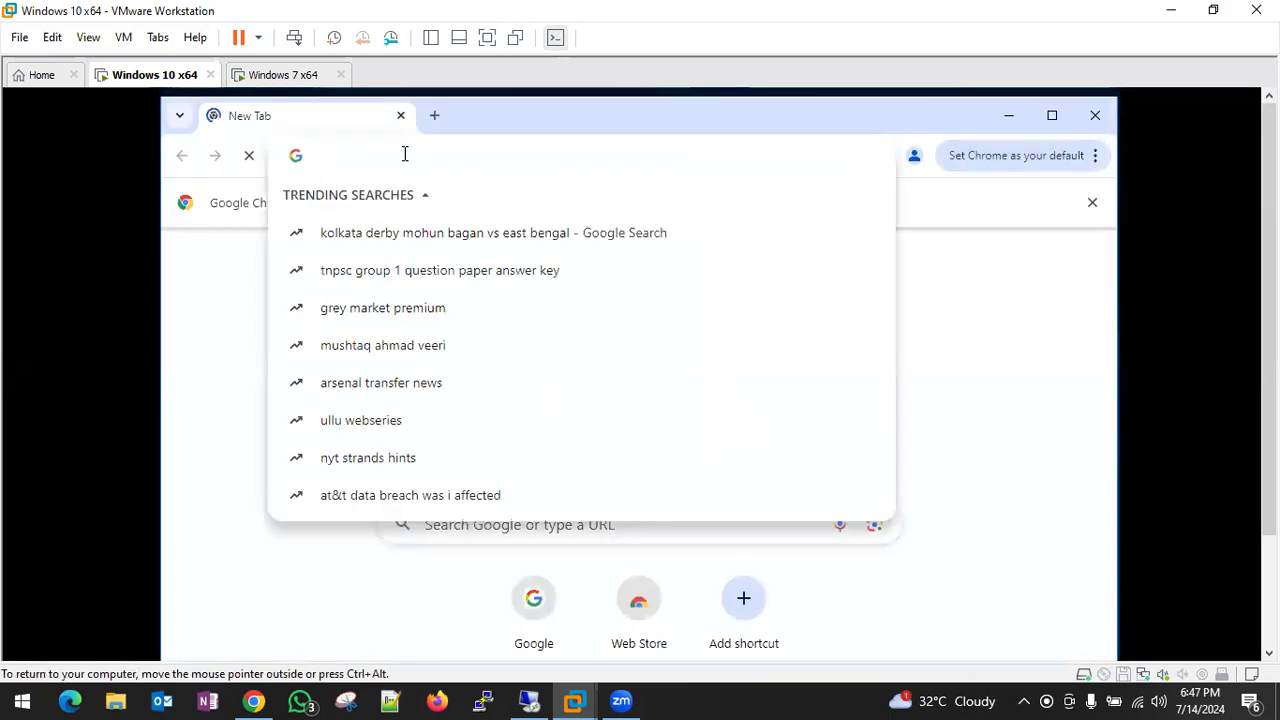
{"action": "type", "text": "192.168"}
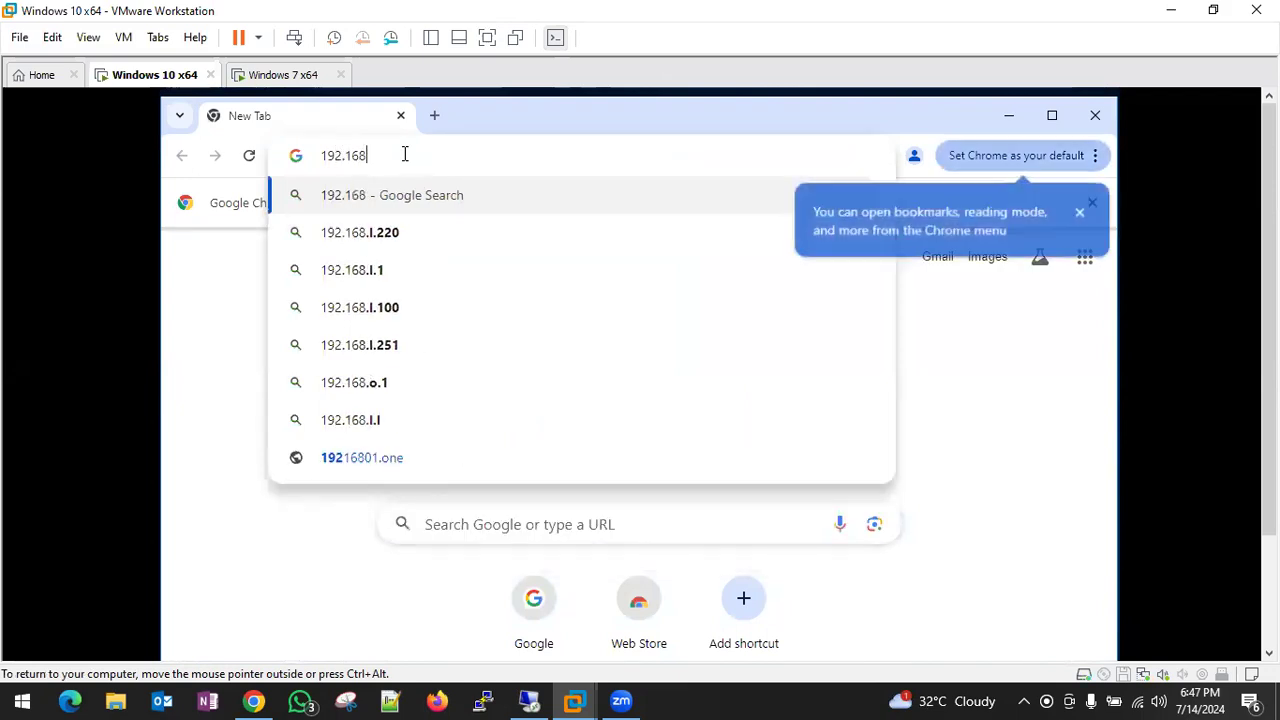
{"action": "type", "text": ".1.70"}
{"action": "key", "text": "Return"}
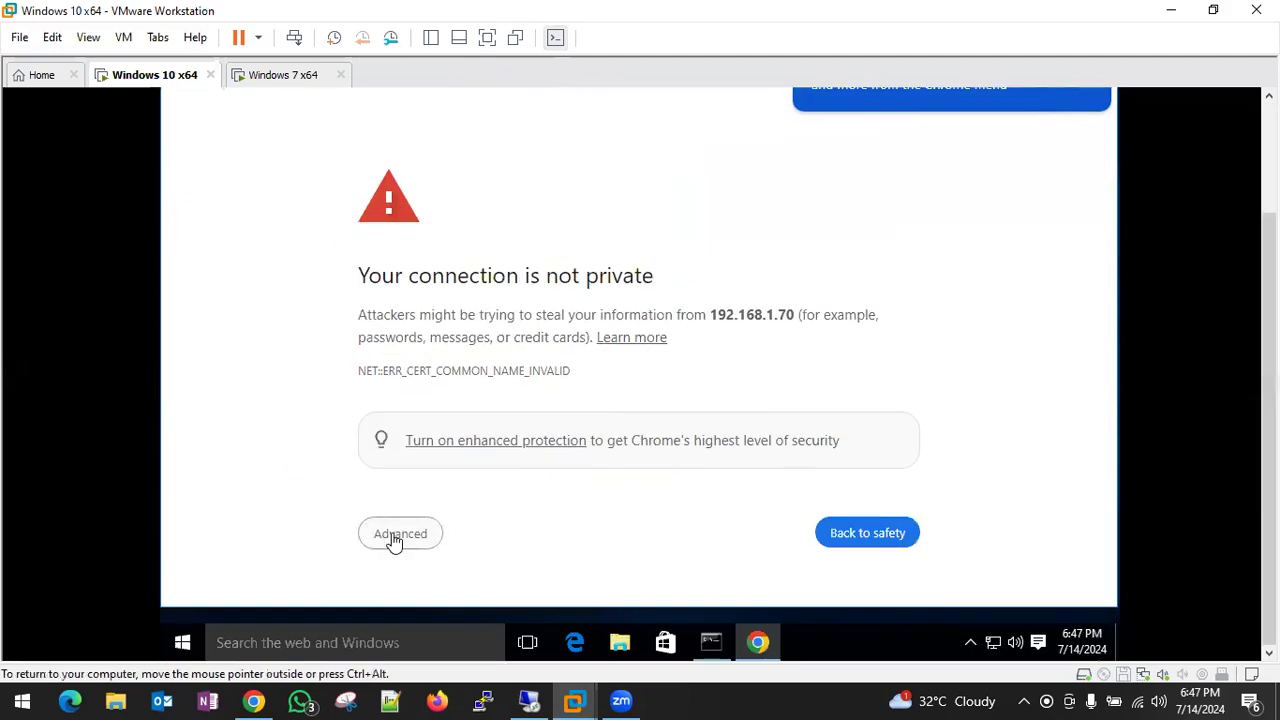
{"action": "left_click", "coordinate": [395, 536]}
{"action": "scroll", "coordinate": [757, 420], "scroll_direction": "down", "scroll_amount": 2}
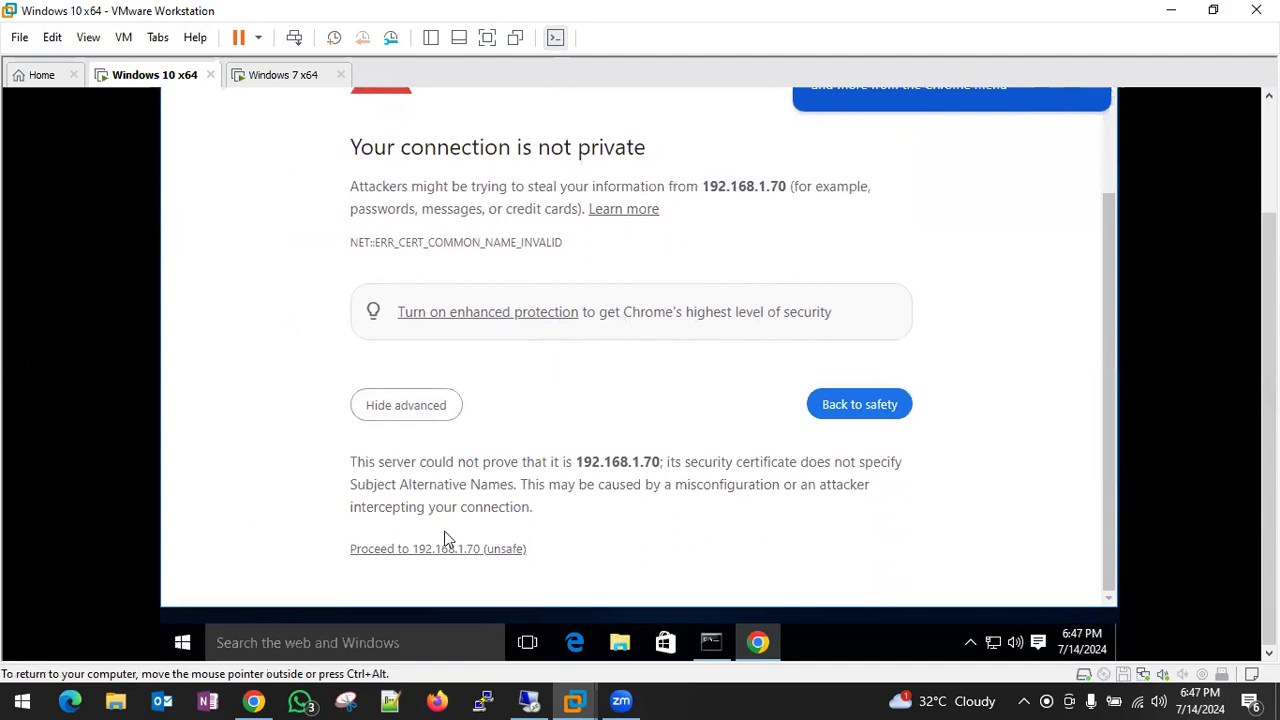
{"action": "left_click", "coordinate": [422, 549]}
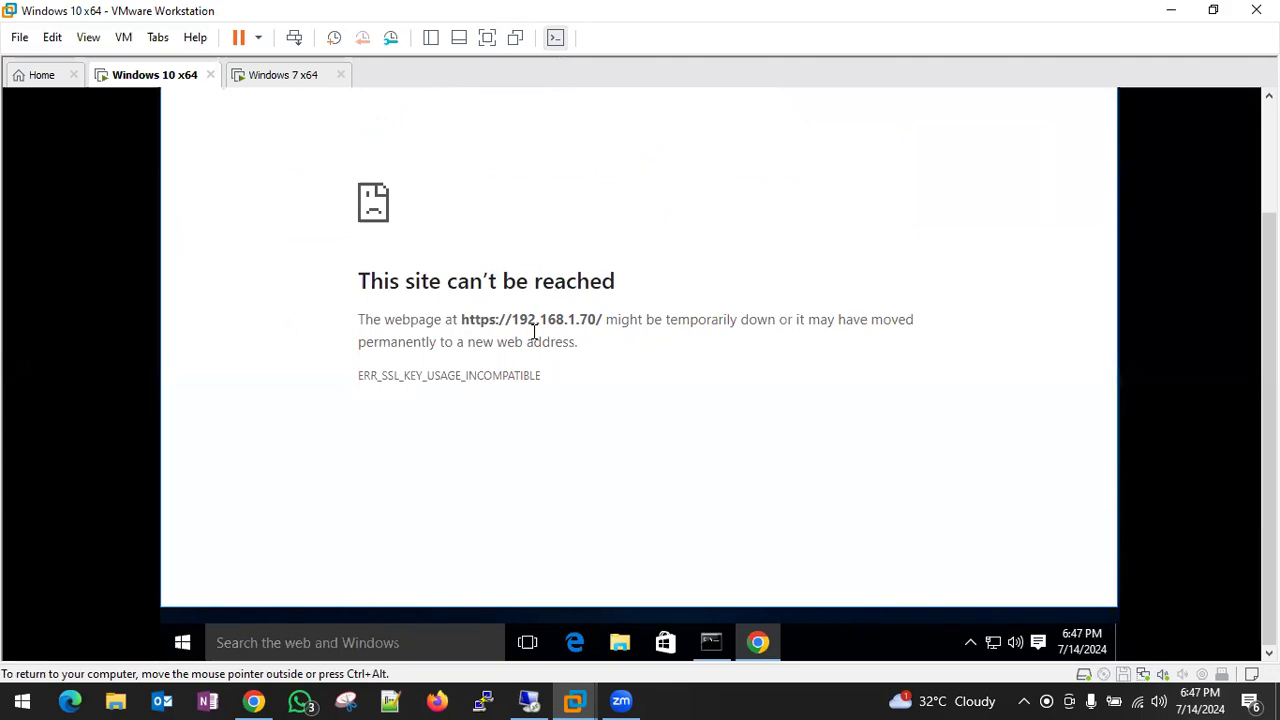
- Switch to the Windows 7 VM and back, then return to the host browser
{"action": "left_click", "coordinate": [280, 75]}
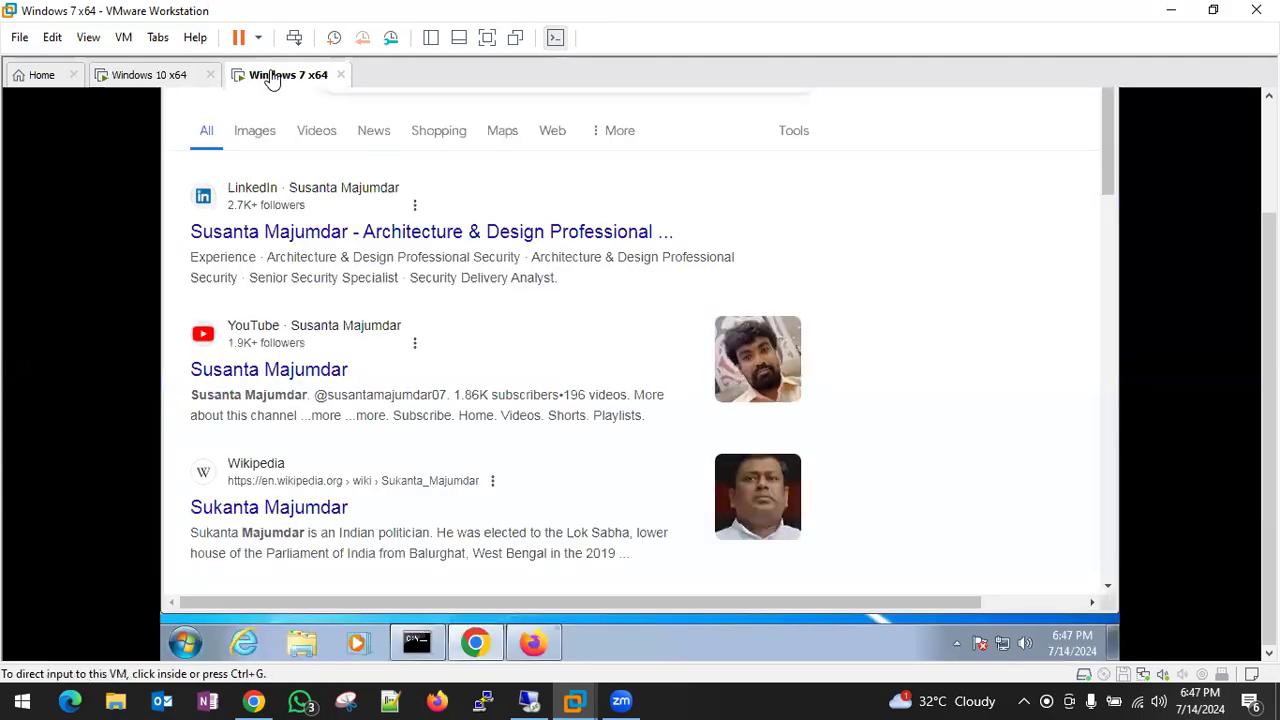
{"action": "left_click", "coordinate": [138, 78]}
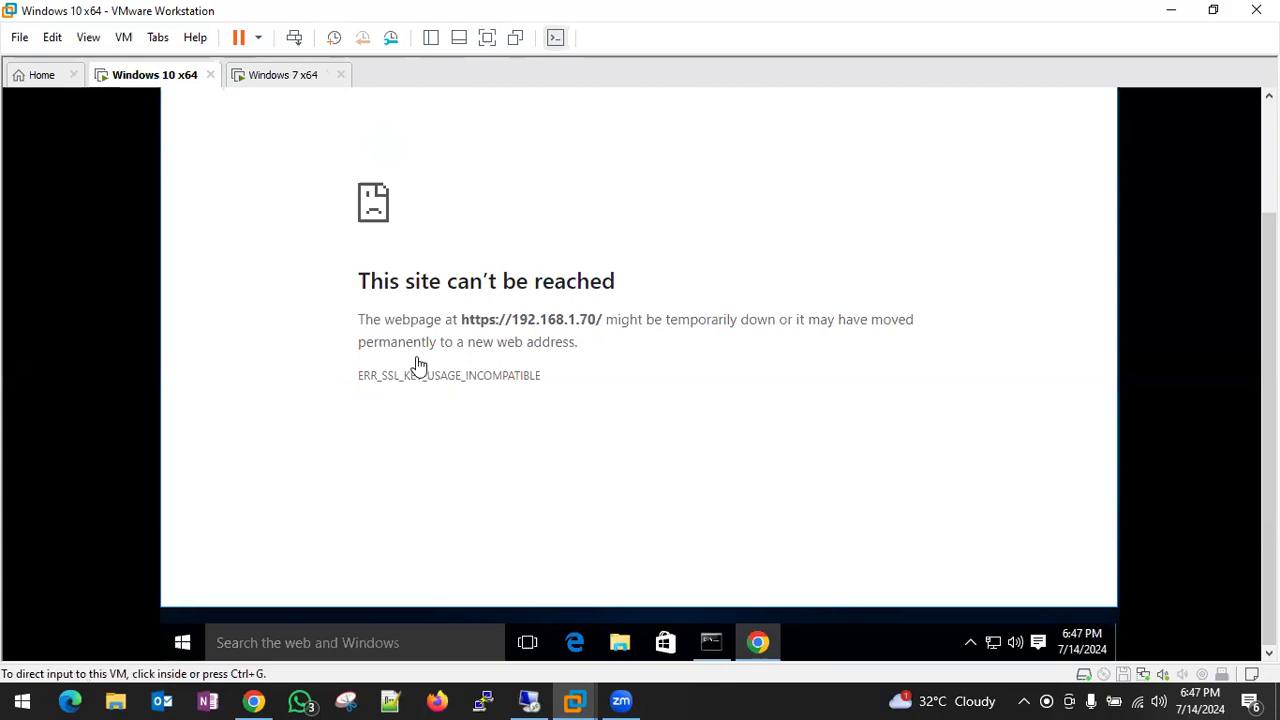
{"action": "left_click", "coordinate": [262, 700]}
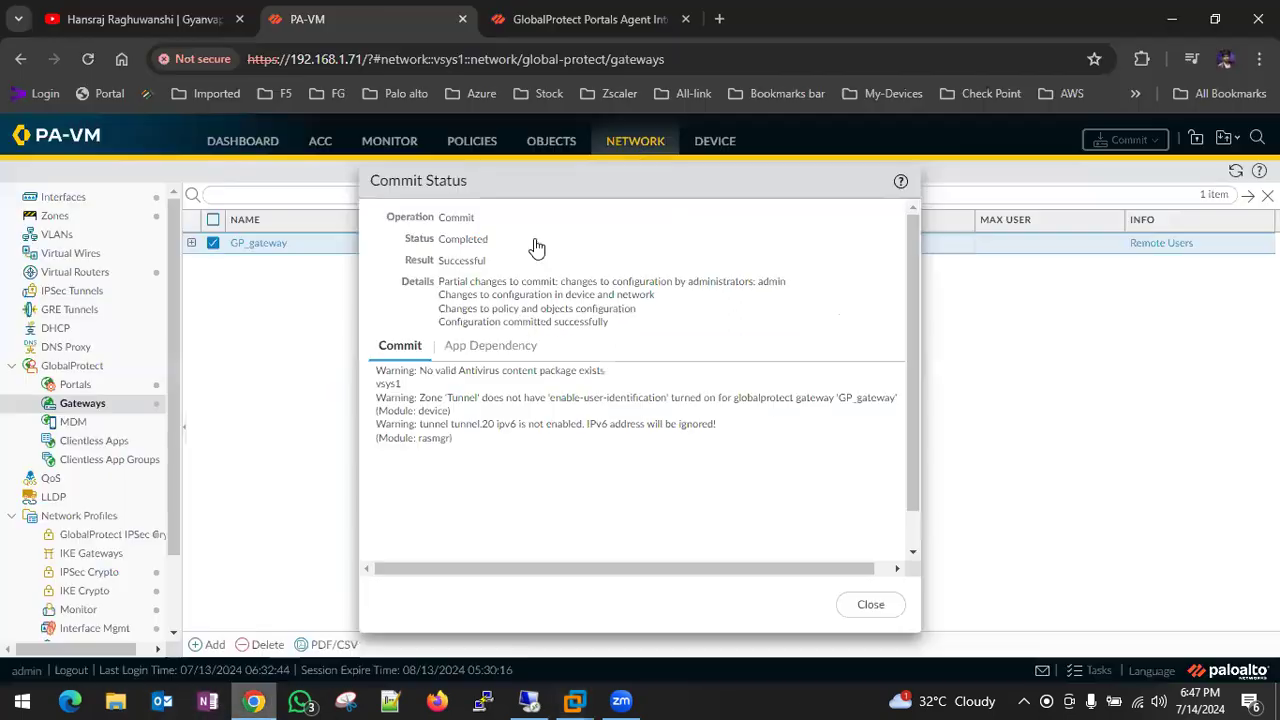
- From the host, load 192.168.1.70 in a new tab and proceed past the warning
{"action": "left_click", "coordinate": [719, 19]}
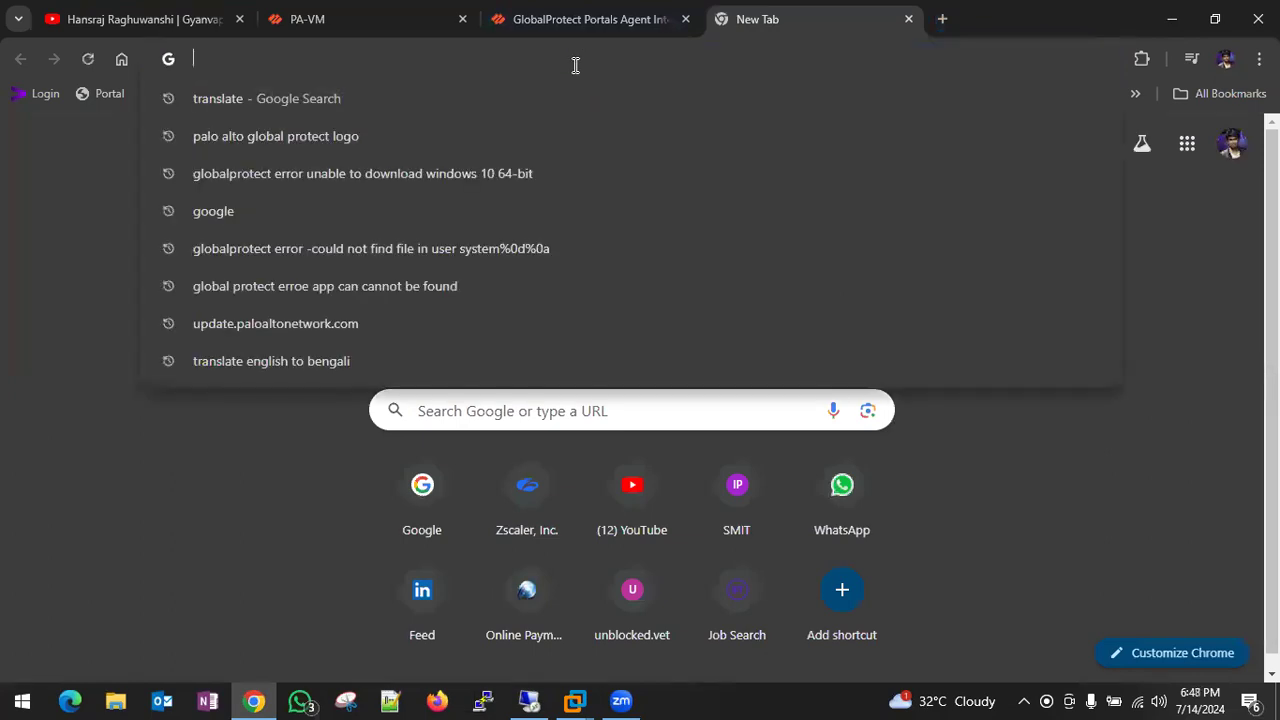
{"action": "type", "text": "192.168.1"}
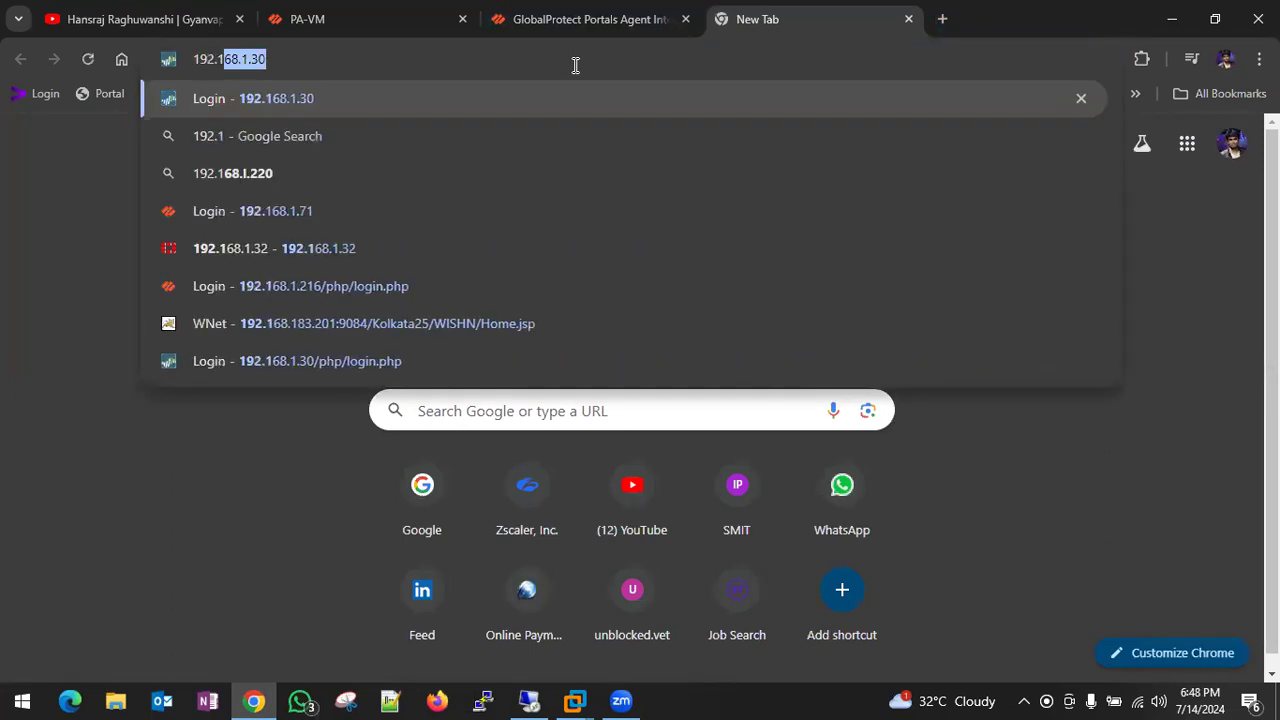
{"action": "type", "text": ".70"}
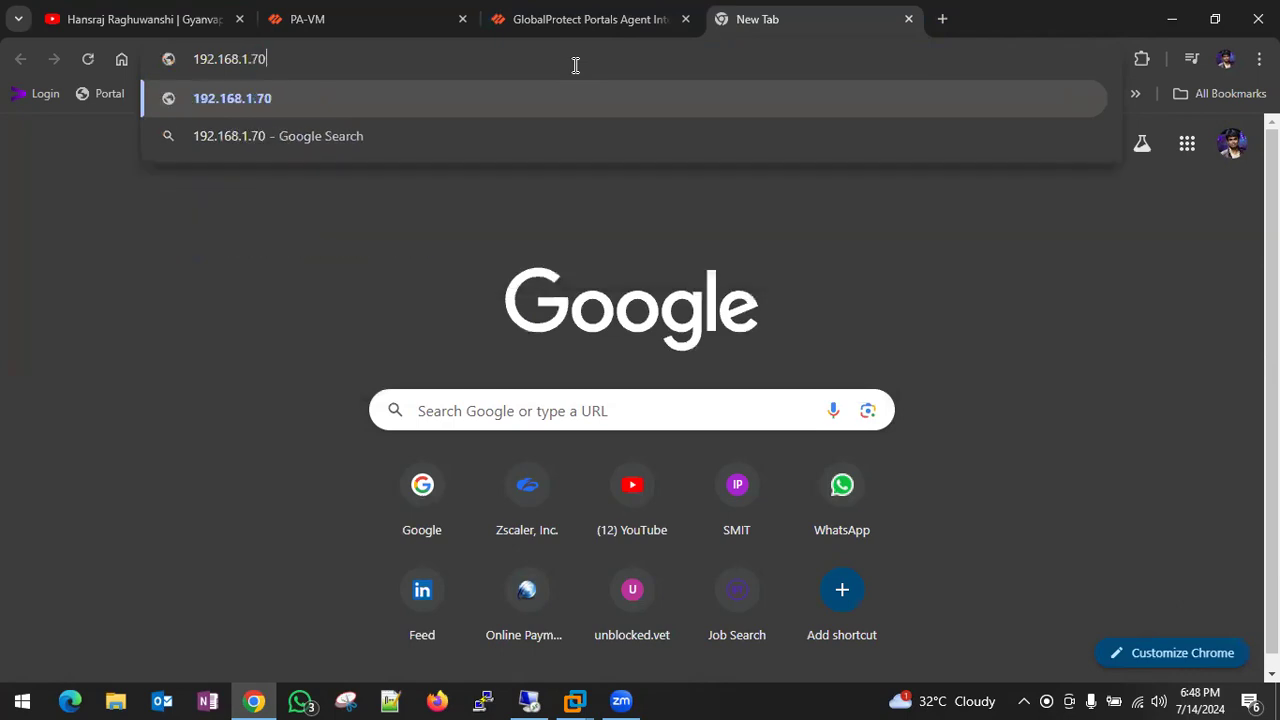
{"action": "key", "text": "Return"}
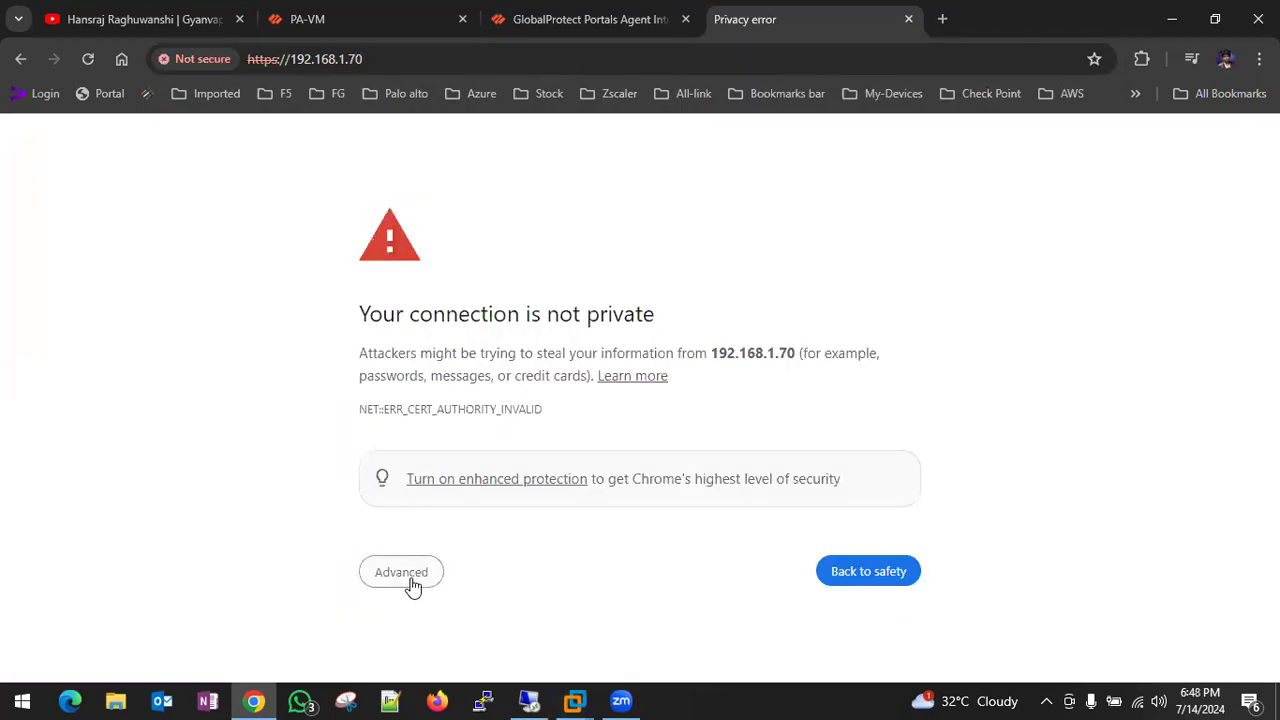
{"action": "left_click", "coordinate": [409, 584]}
{"action": "scroll", "coordinate": [415, 600], "scroll_direction": "down", "scroll_amount": 1}
{"action": "left_click", "coordinate": [435, 626]}
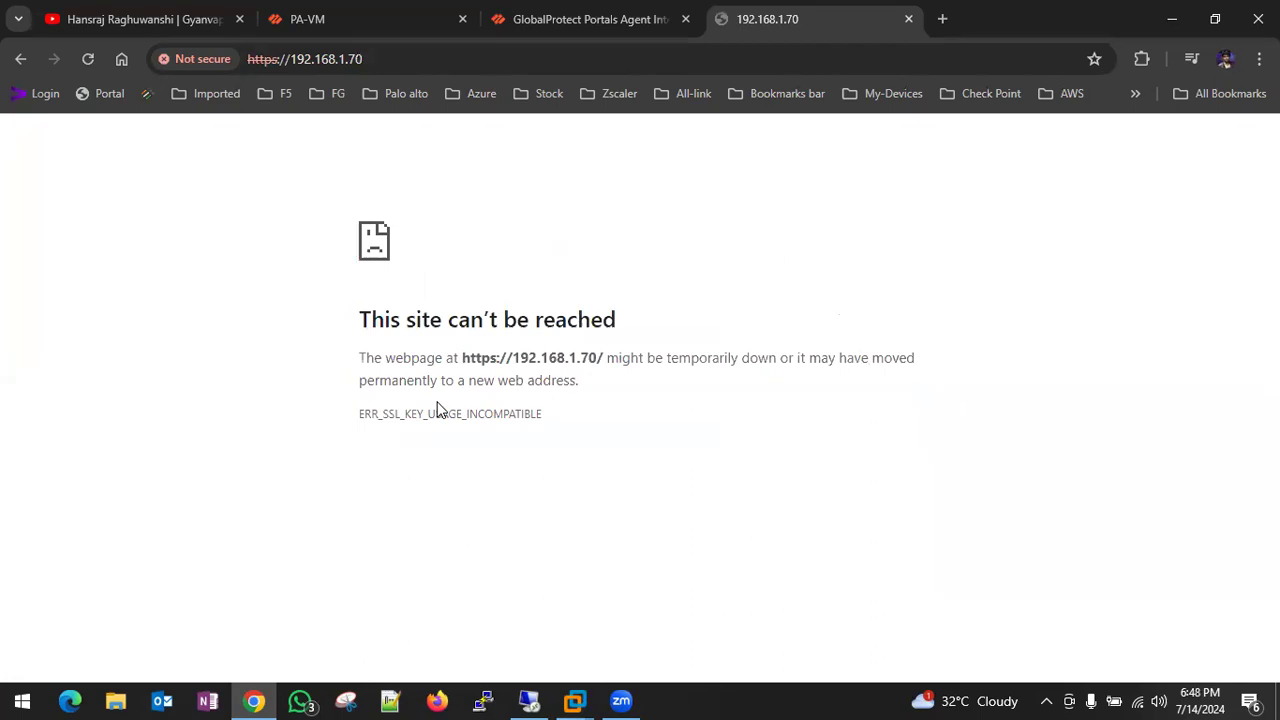
{"action": "left_click", "coordinate": [410, 12]}
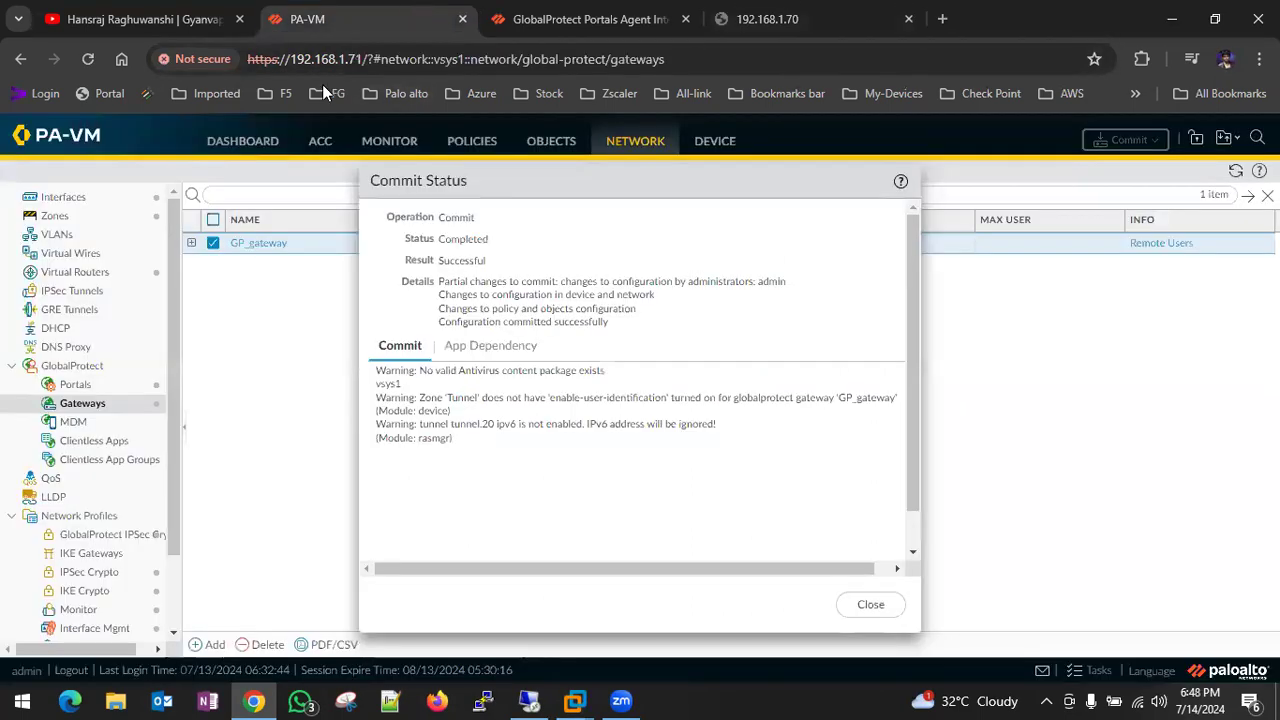
- Dismiss the completed commit and review traffic logs showing decrypt-error sessions to 192.168.1.70
{"action": "left_click", "coordinate": [882, 608]}
{"action": "left_click", "coordinate": [389, 143]}
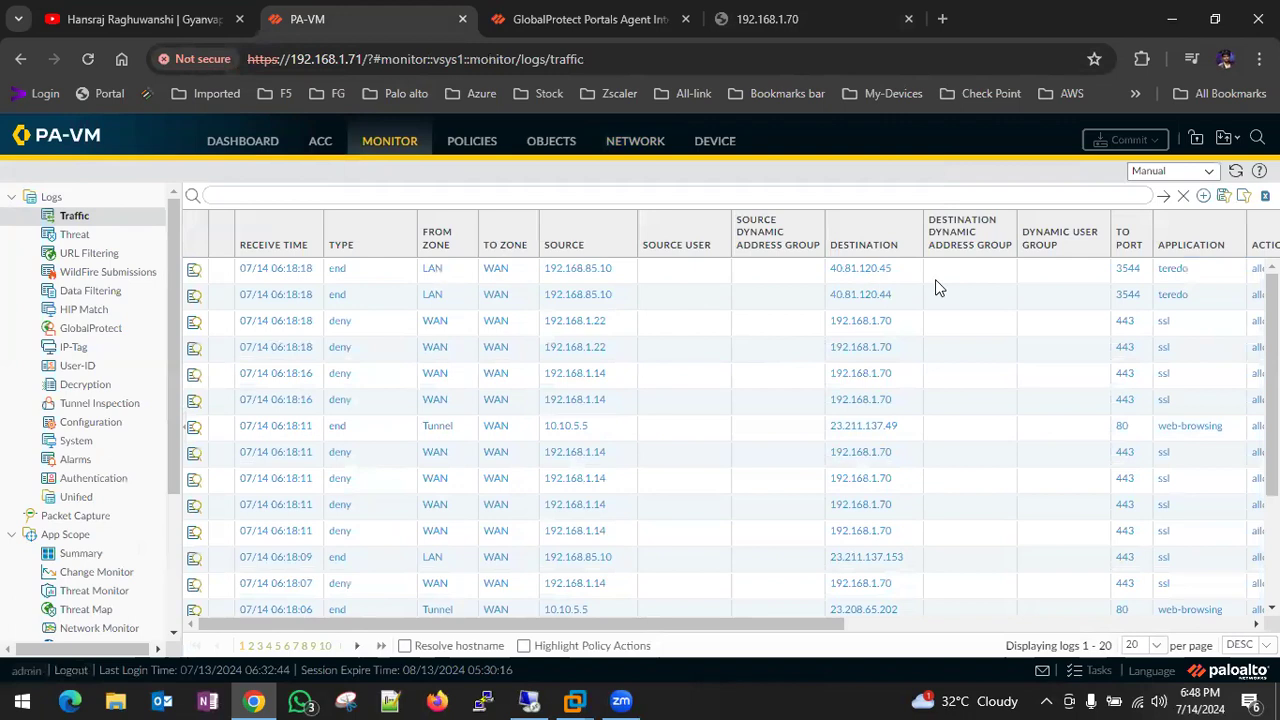
{"action": "scroll", "coordinate": [1078, 293], "scroll_direction": "right", "scroll_amount": 4}
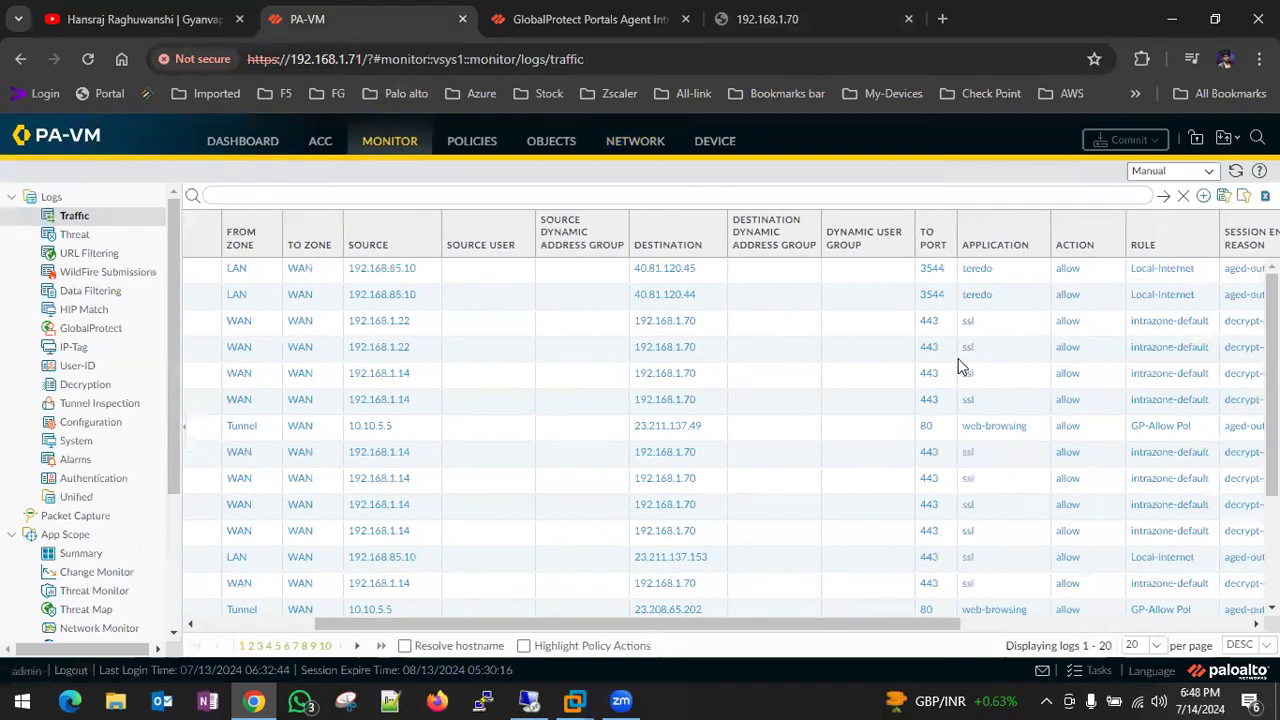
{"action": "scroll", "coordinate": [1129, 391], "scroll_direction": "right", "scroll_amount": 3}
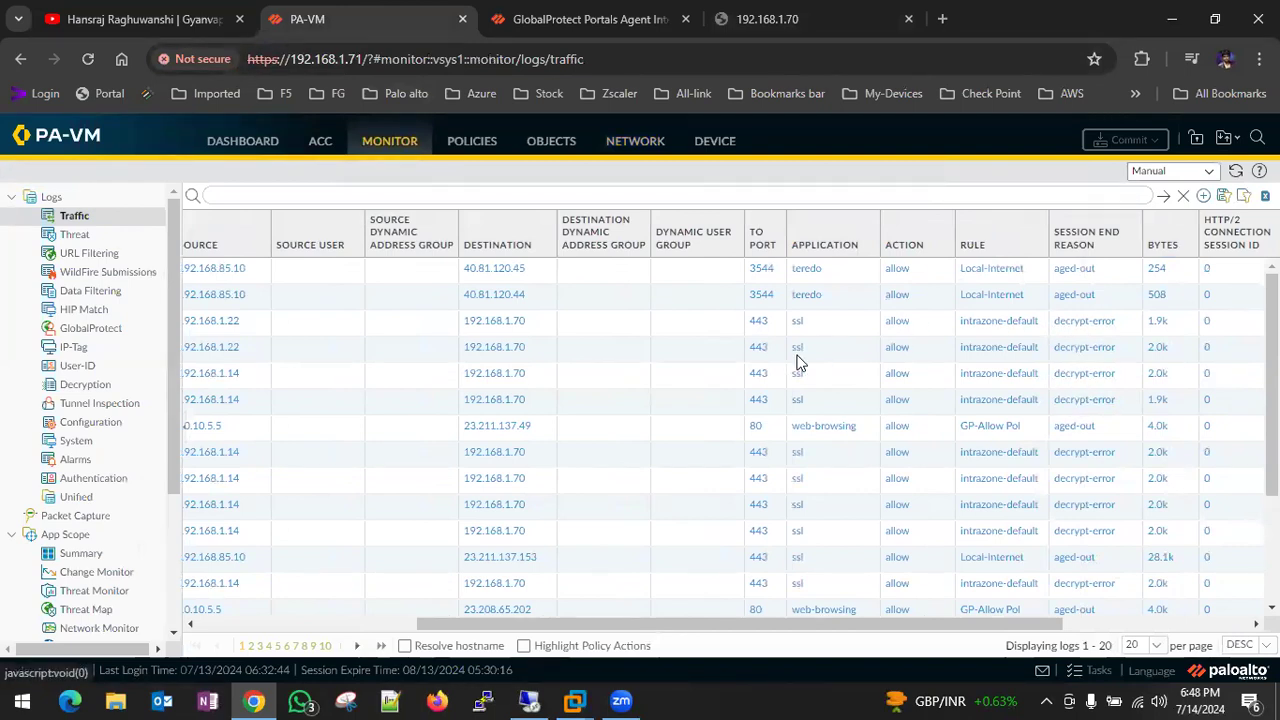
{"action": "scroll", "coordinate": [797, 362], "scroll_direction": "left", "scroll_amount": 2}
{"action": "scroll", "coordinate": [797, 362], "scroll_direction": "left", "scroll_amount": 2}
{"action": "scroll", "coordinate": [797, 362], "scroll_direction": "right", "scroll_amount": 6}
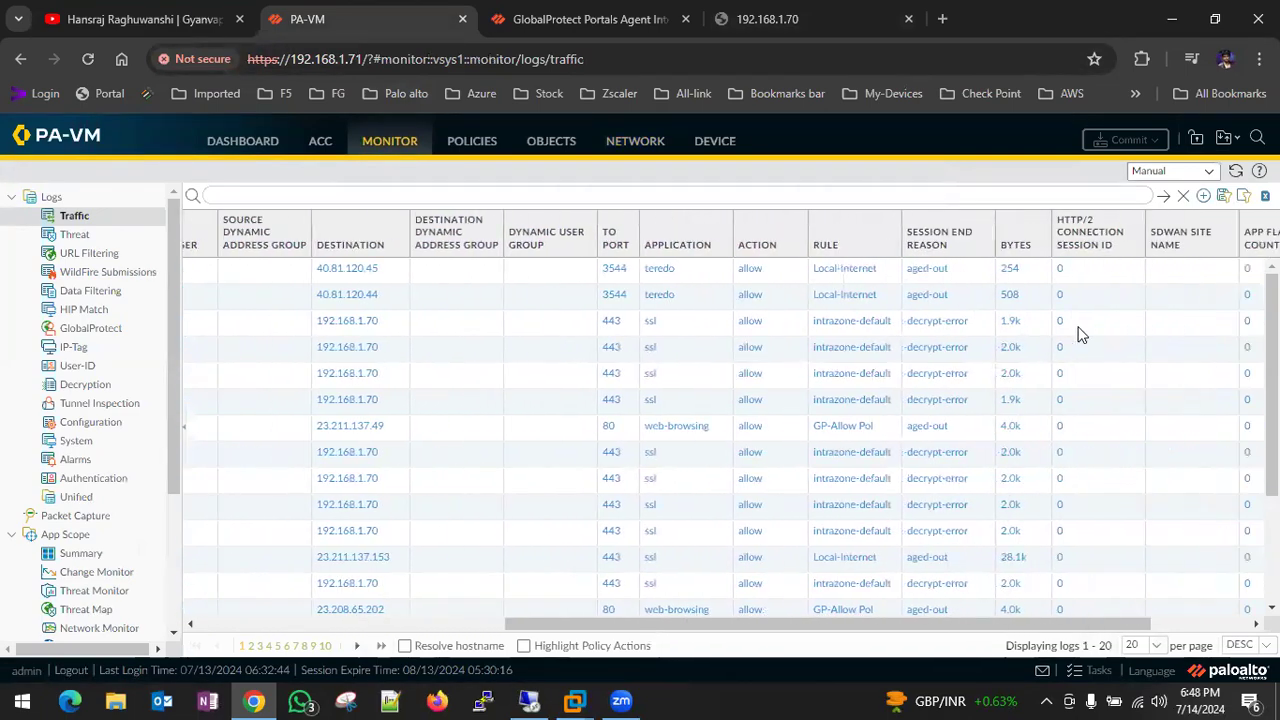
{"action": "scroll", "coordinate": [1080, 335], "scroll_direction": "right", "scroll_amount": 3}
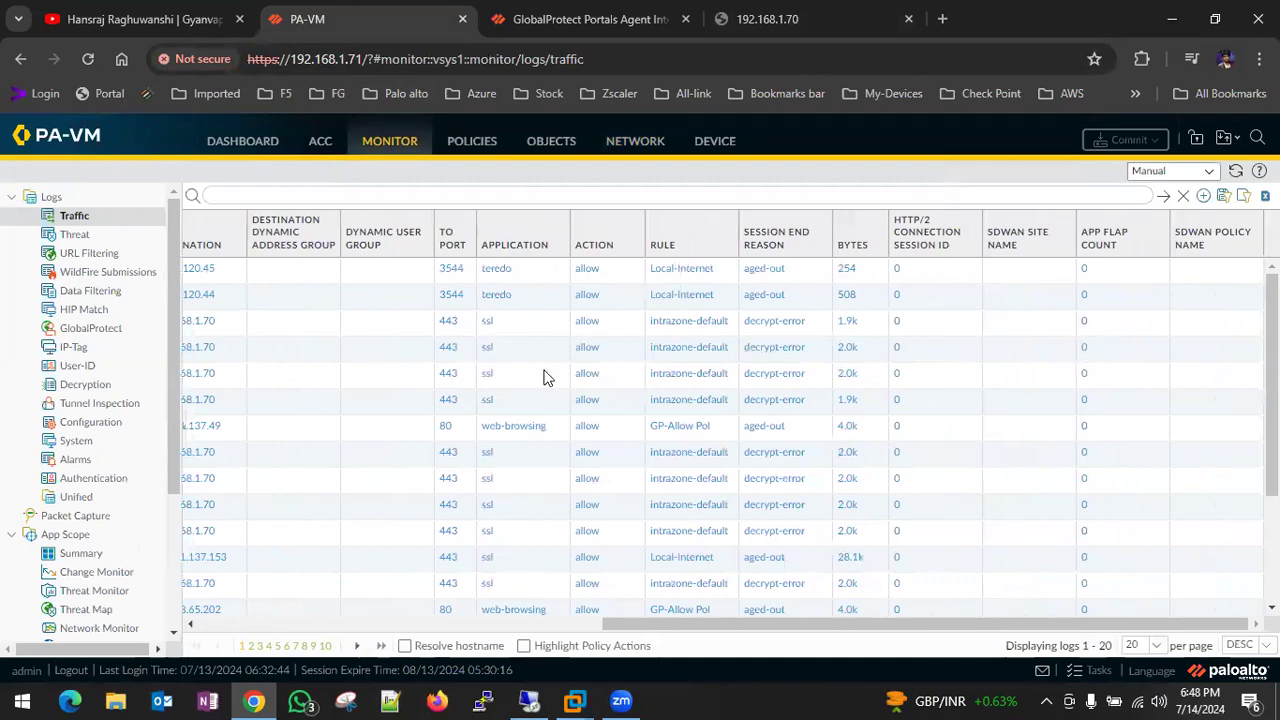
{"action": "scroll", "coordinate": [543, 376], "scroll_direction": "left", "scroll_amount": 10}
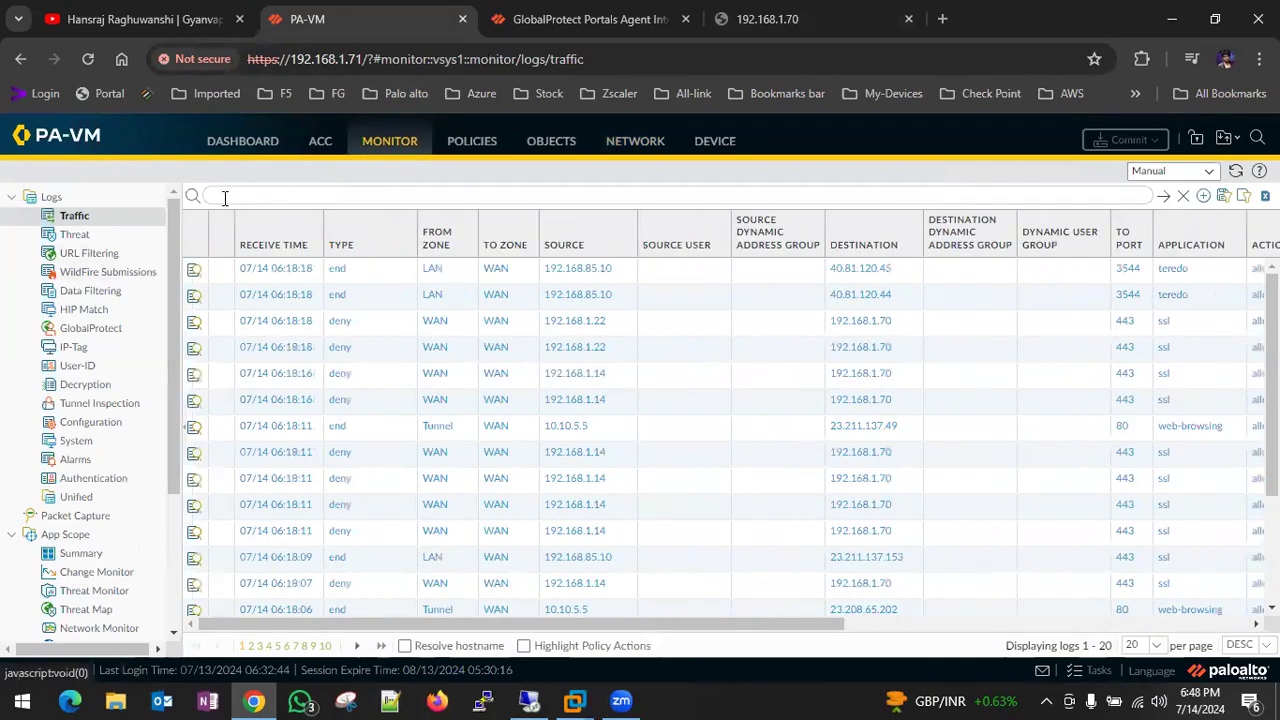
- Add decryption rule 'no dycript' with source zone WAN and source address 192.168.1.0/24
{"action": "left_click", "coordinate": [484, 146]}
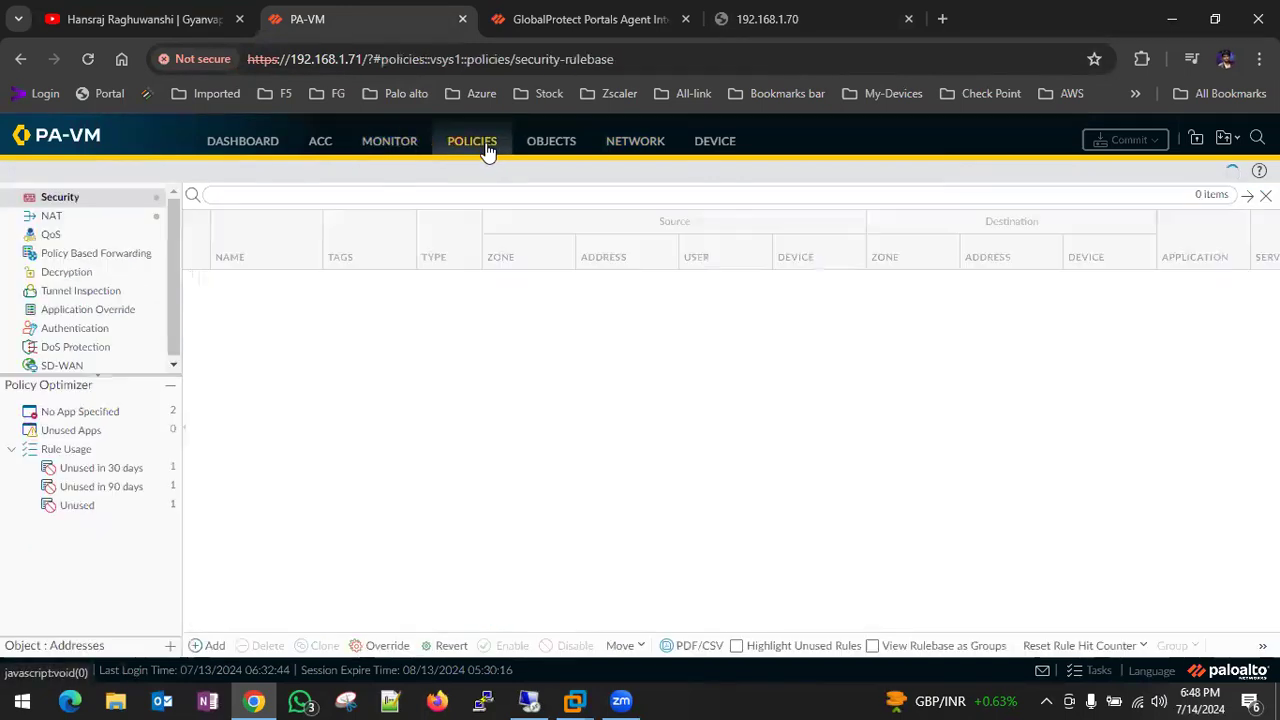
{"action": "left_click", "coordinate": [42, 280]}
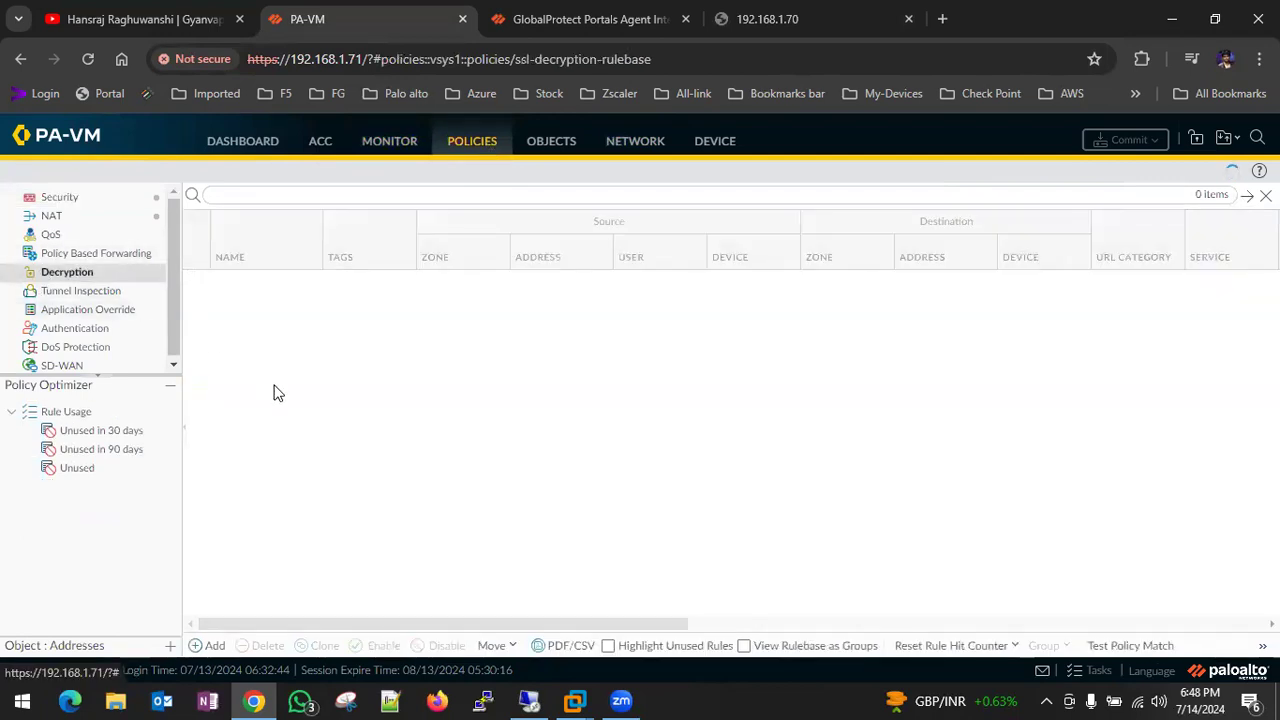
{"action": "left_click", "coordinate": [204, 647]}
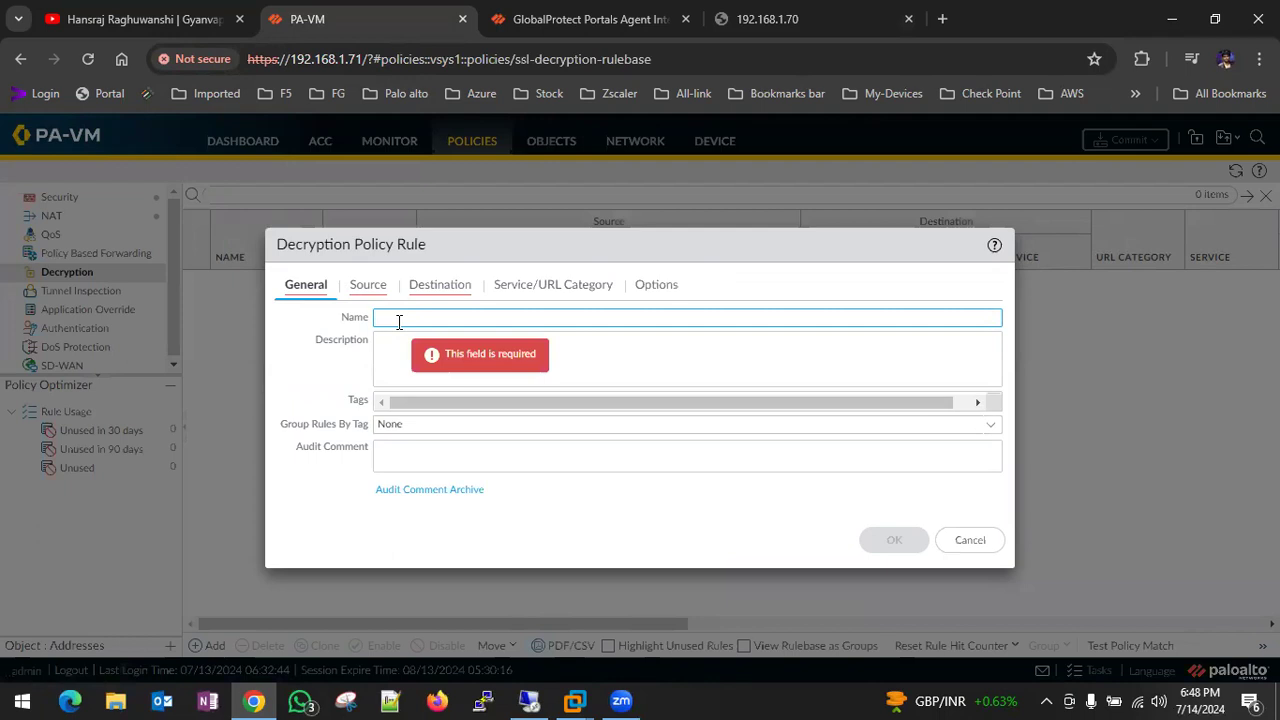
{"action": "type", "text": "no decrypt"}
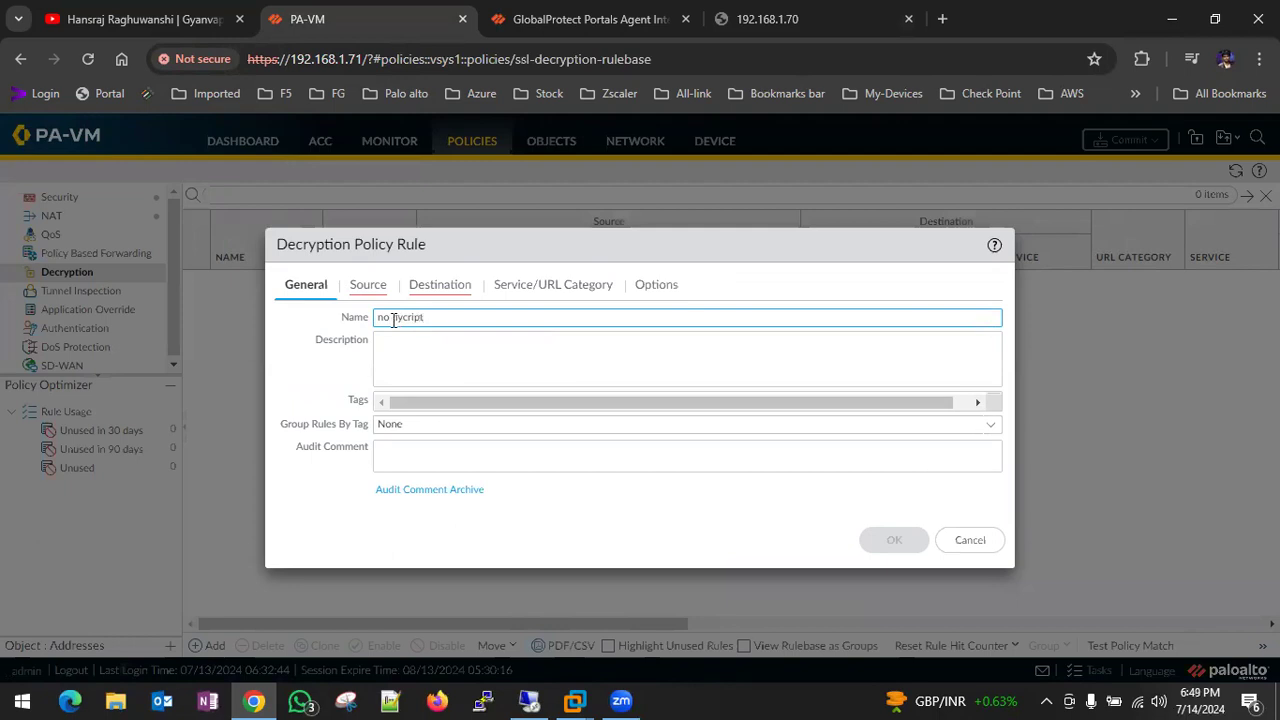
{"action": "left_click", "coordinate": [367, 284]}
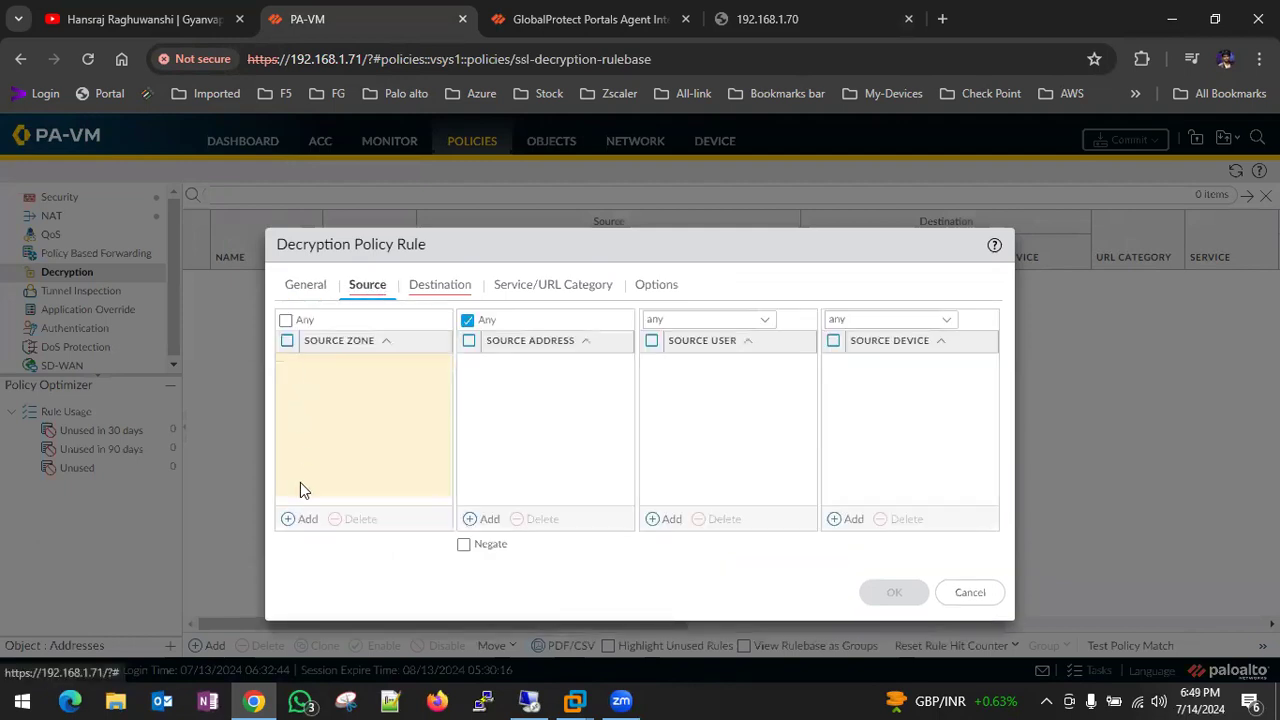
{"action": "left_click", "coordinate": [290, 519]}
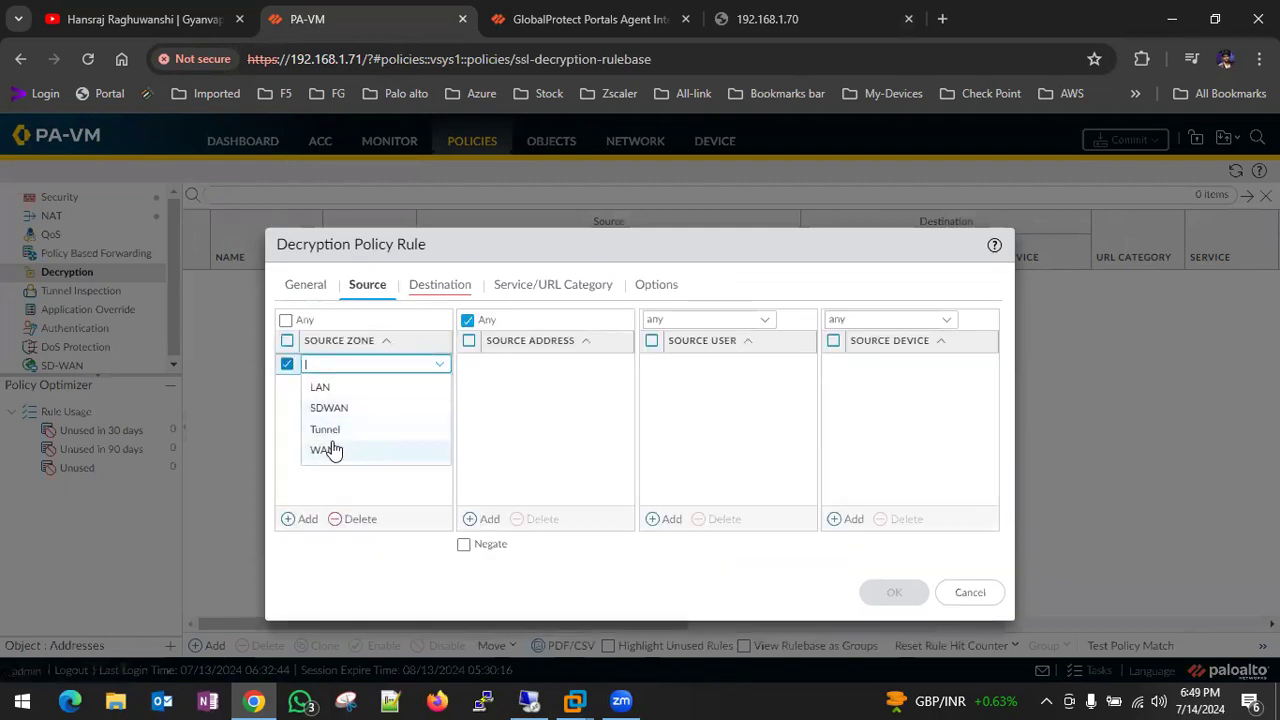
{"action": "left_click", "coordinate": [331, 450]}
{"action": "left_click", "coordinate": [485, 518]}
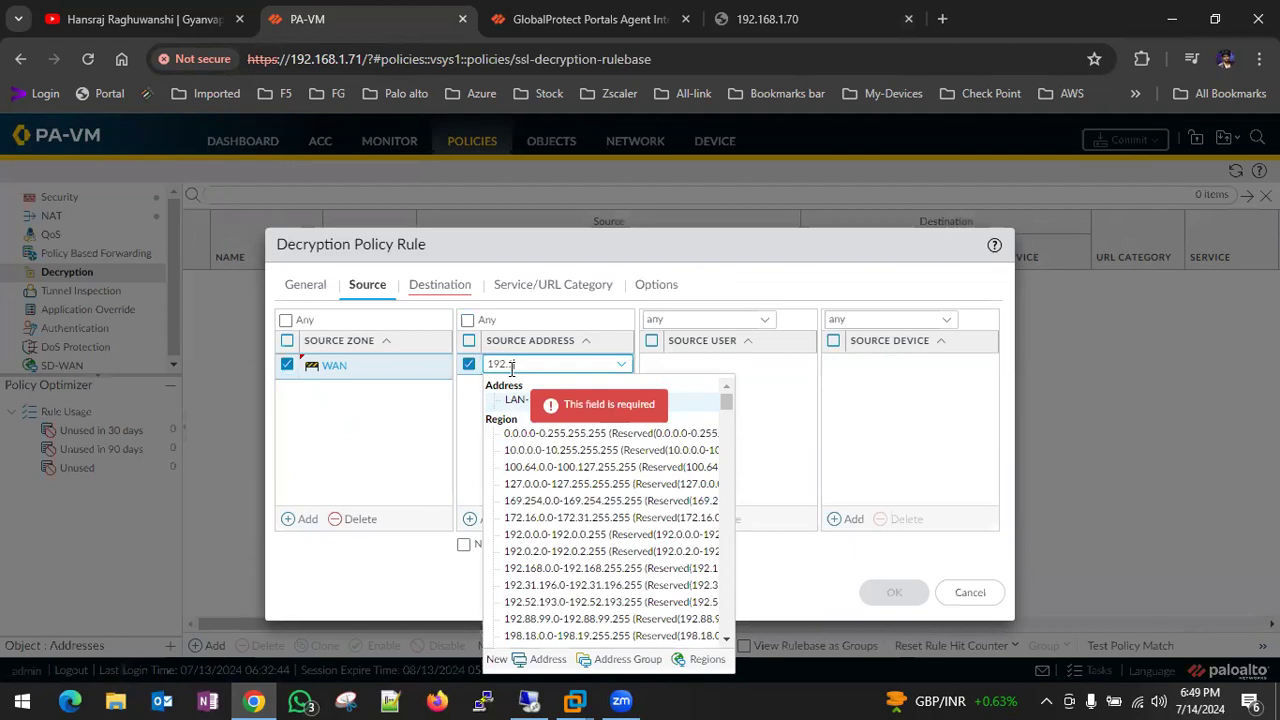
{"action": "type", "text": "192.168.1.0/24"}
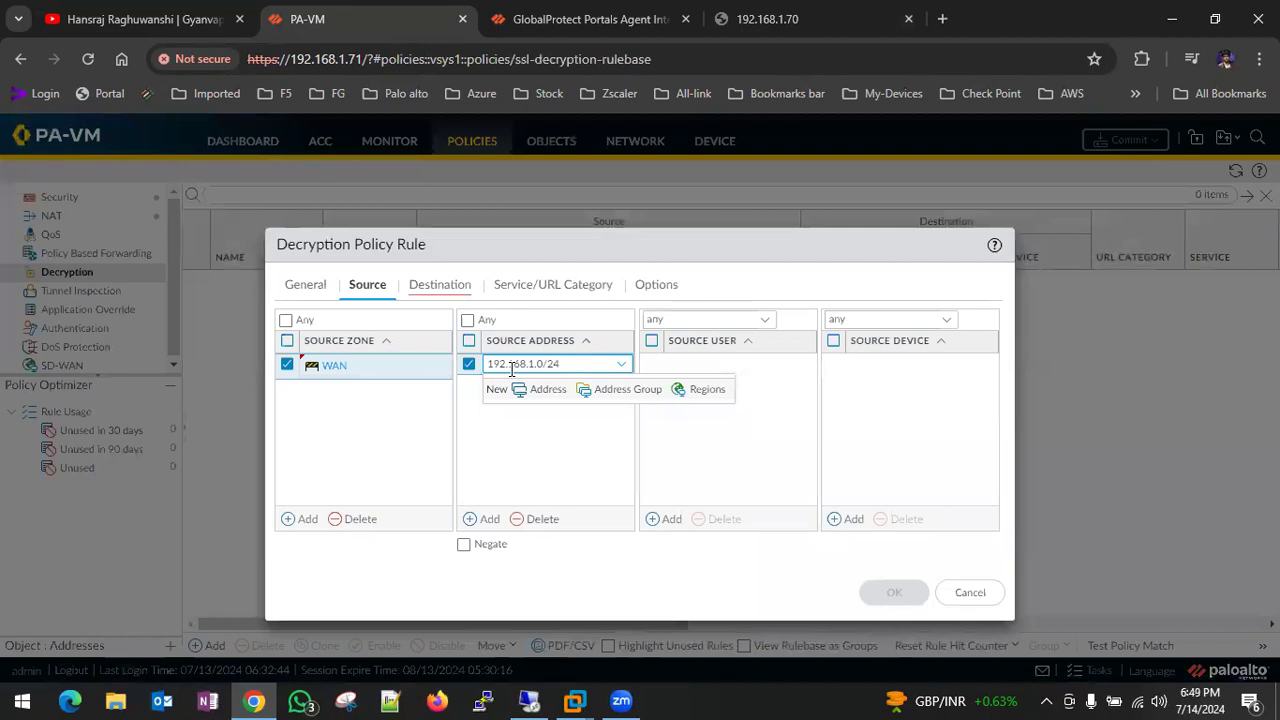
{"action": "left_click", "coordinate": [477, 370]}
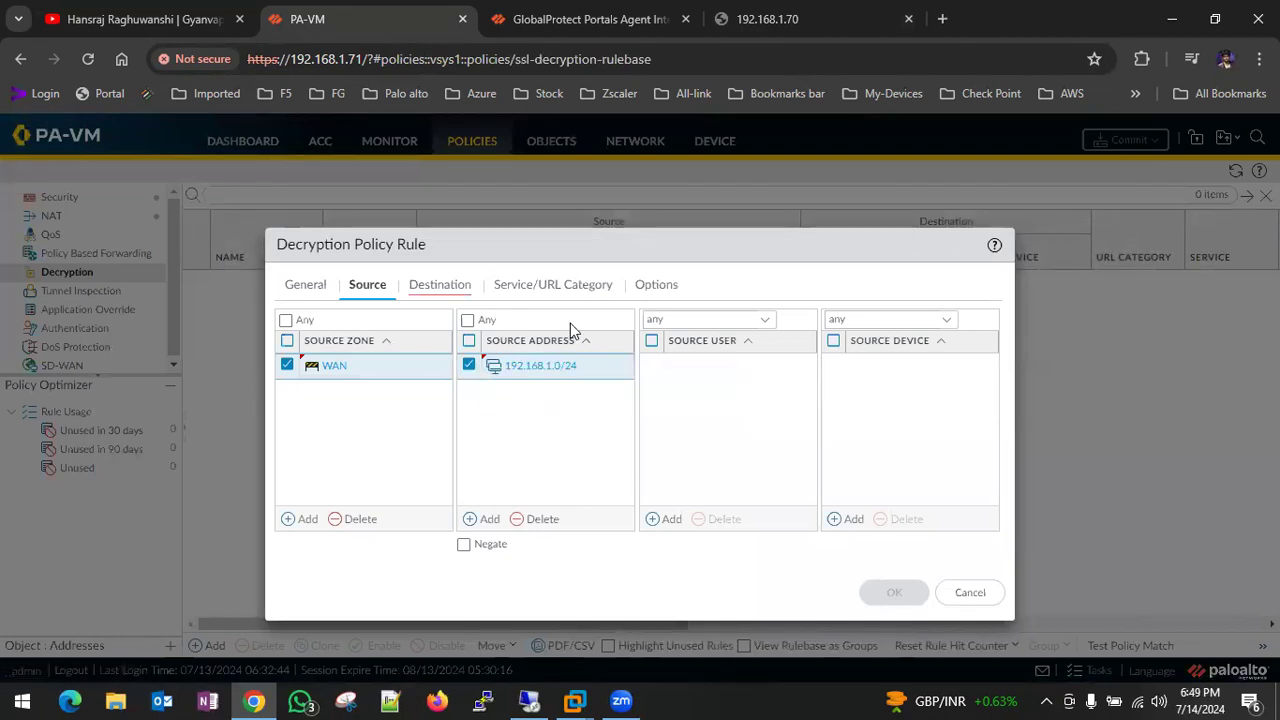
- Set the destination zone to WAN and destination address to 192.168.1.0/24
{"action": "left_click", "coordinate": [518, 289]}
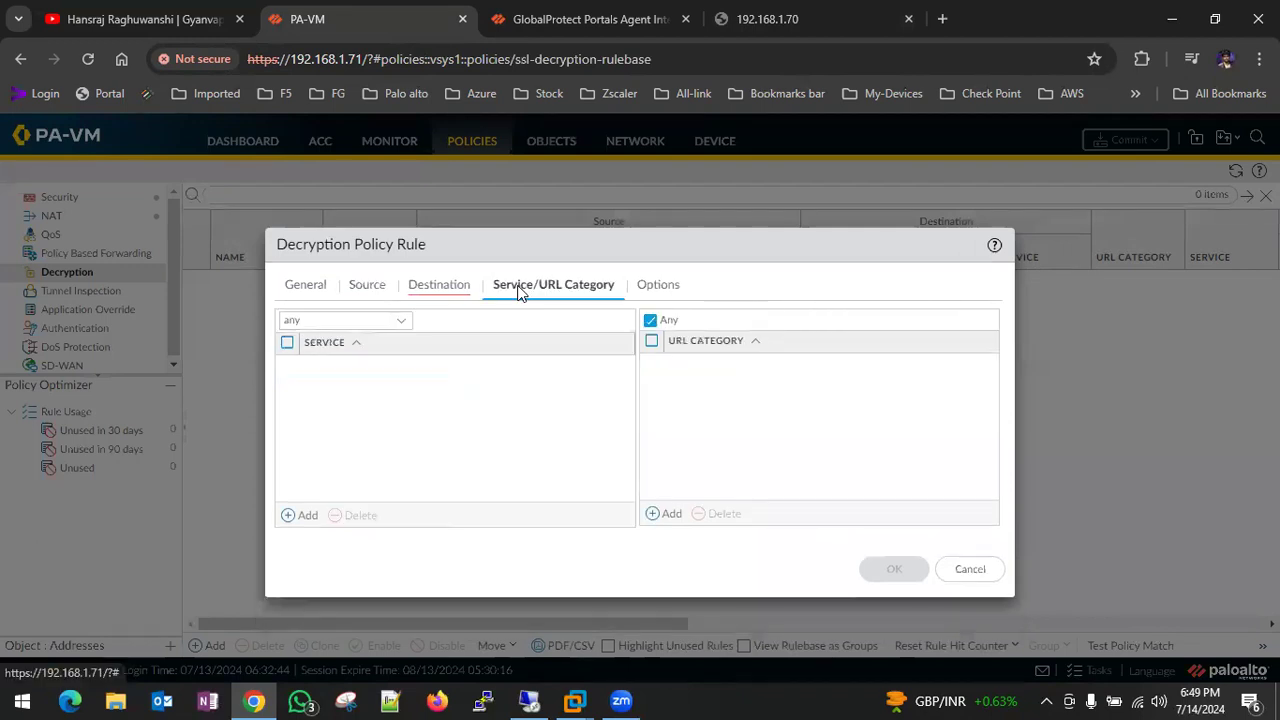
{"action": "left_click", "coordinate": [442, 288]}
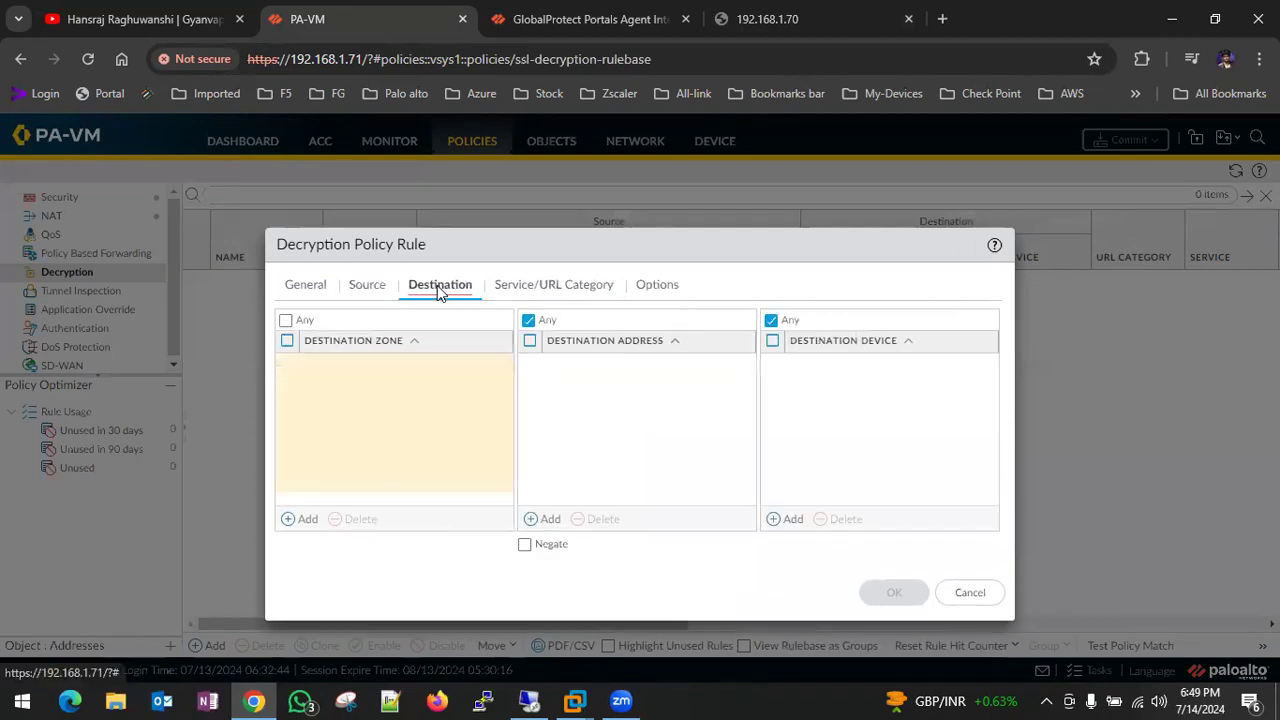
{"action": "left_click", "coordinate": [301, 527]}
{"action": "left_click", "coordinate": [330, 450]}
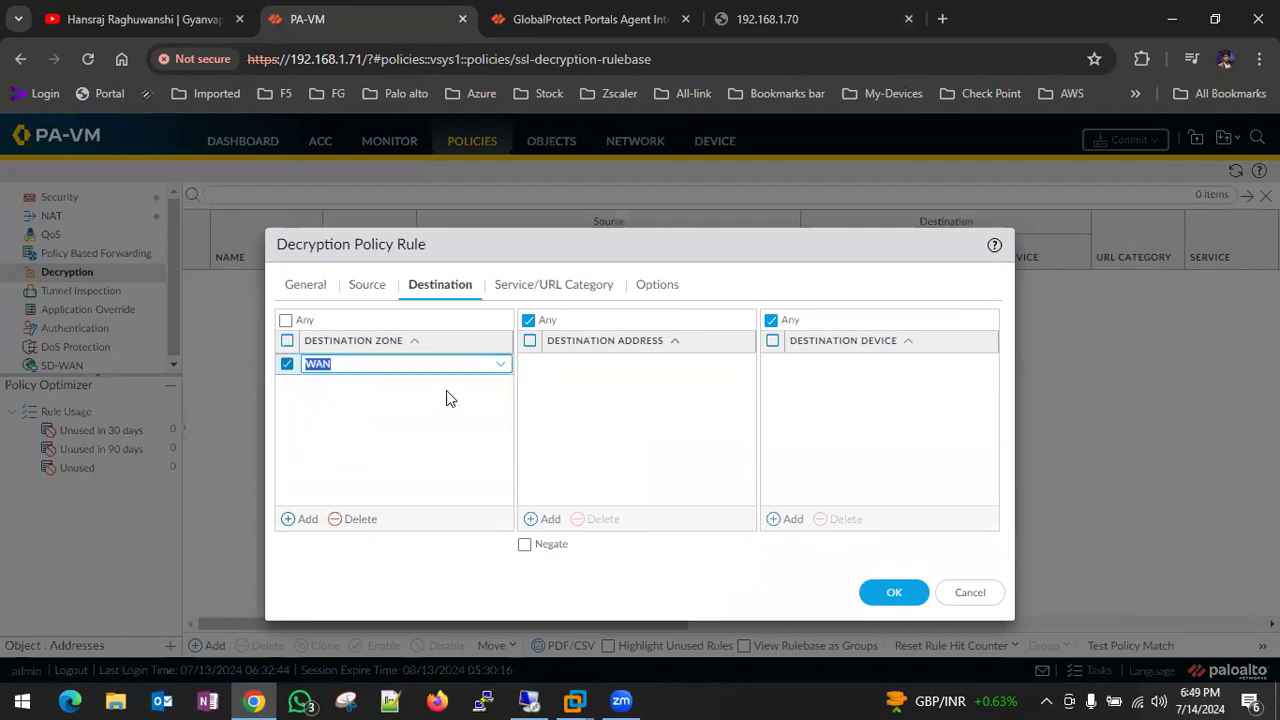
{"action": "left_click", "coordinate": [548, 519]}
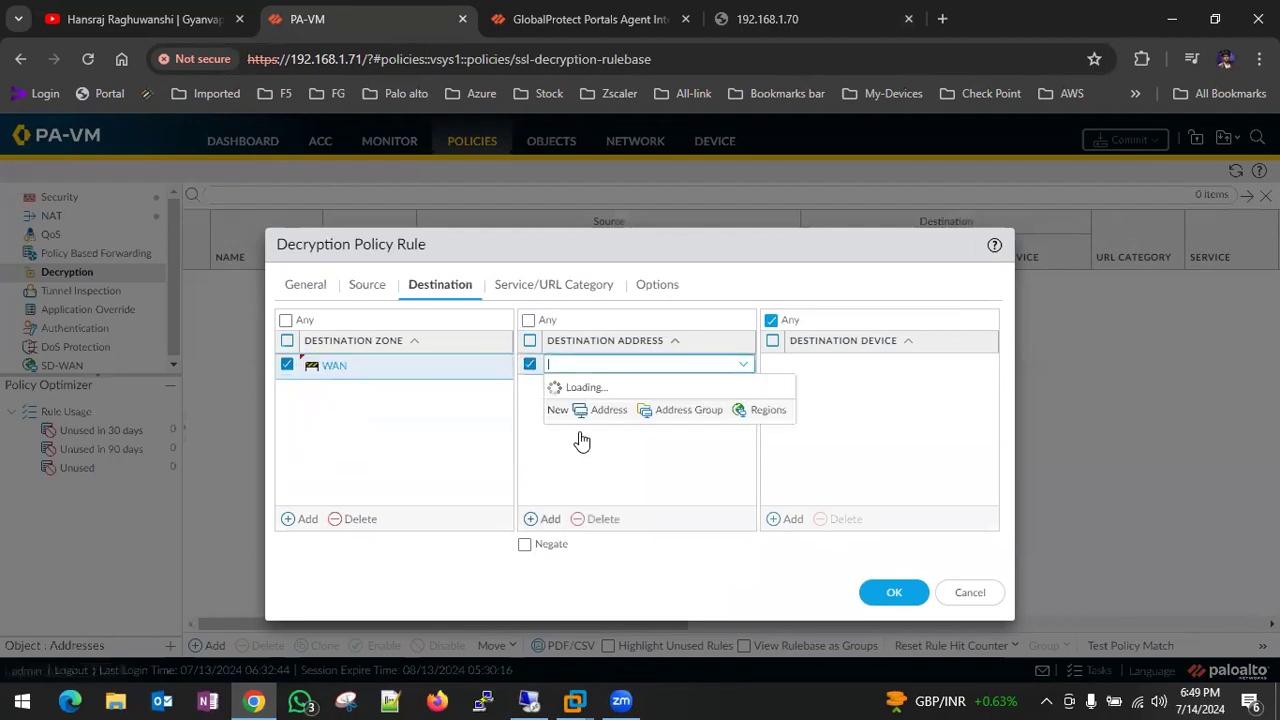
{"action": "left_click", "coordinate": [590, 366]}
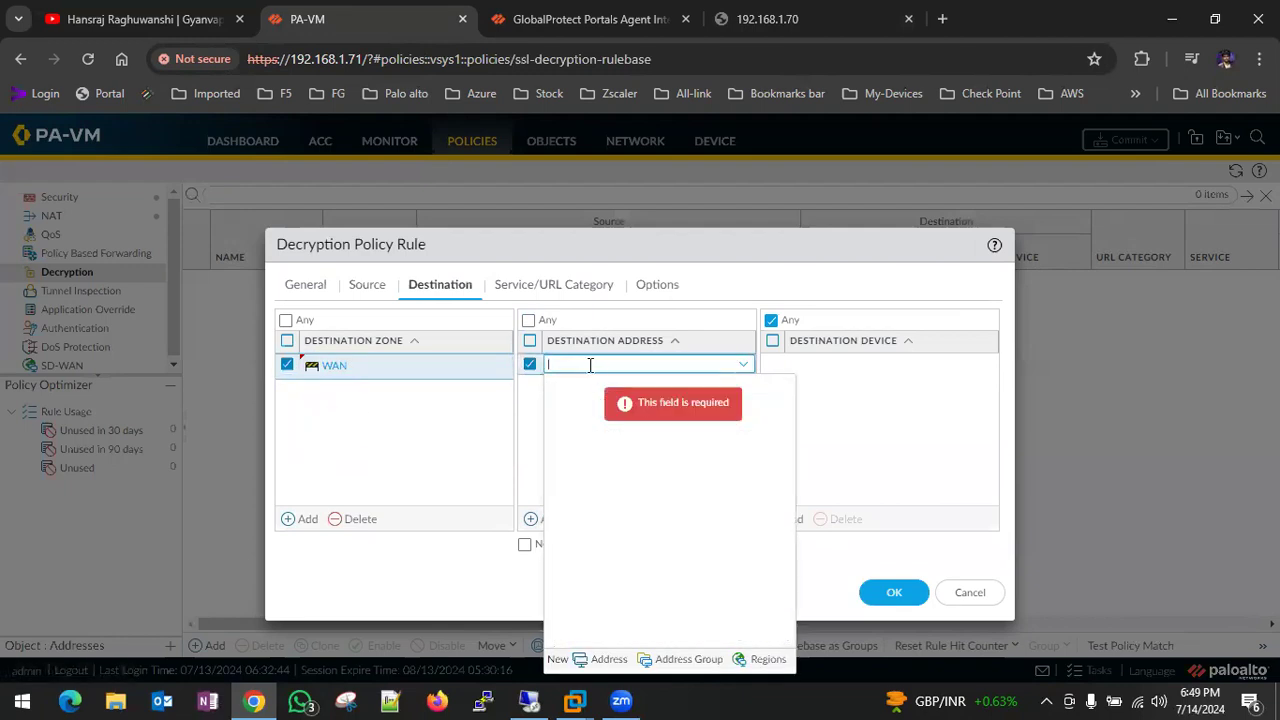
{"action": "left_click", "coordinate": [367, 284]}
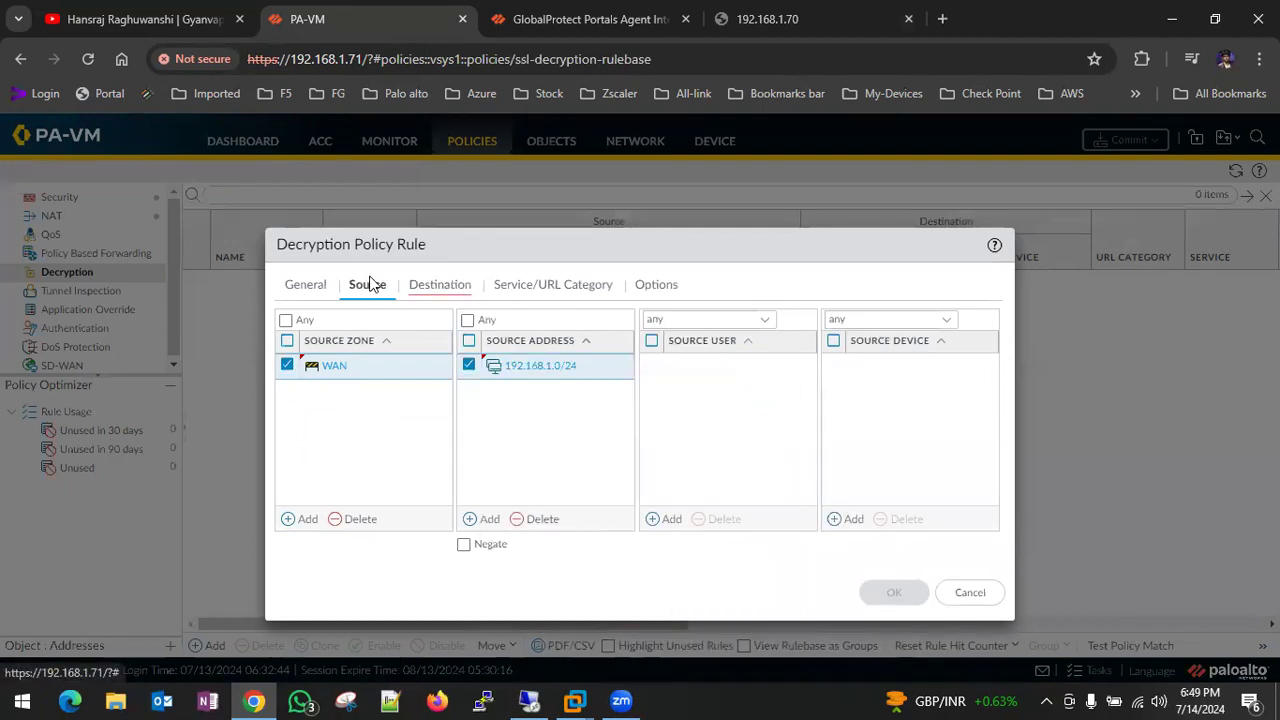
{"action": "left_click", "coordinate": [490, 383]}
{"action": "key", "text": "ctrl+c"}
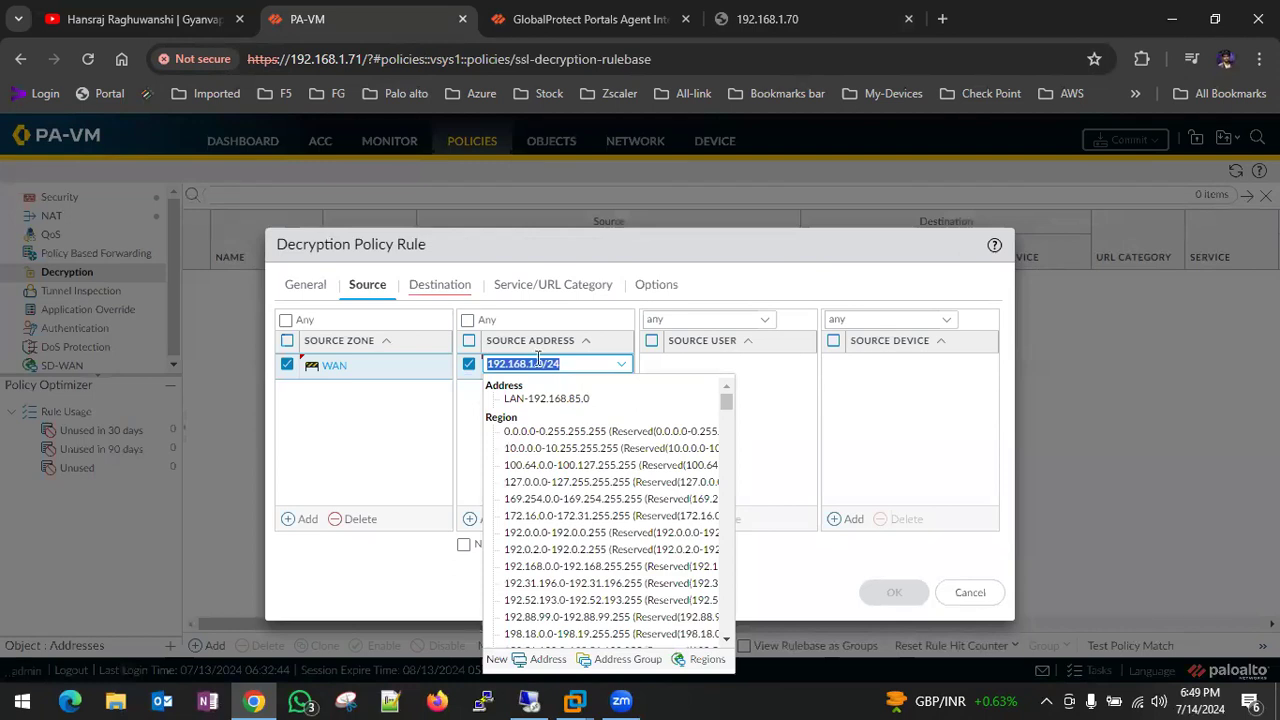
{"action": "left_click", "coordinate": [432, 286]}
{"action": "left_click", "coordinate": [552, 518]}
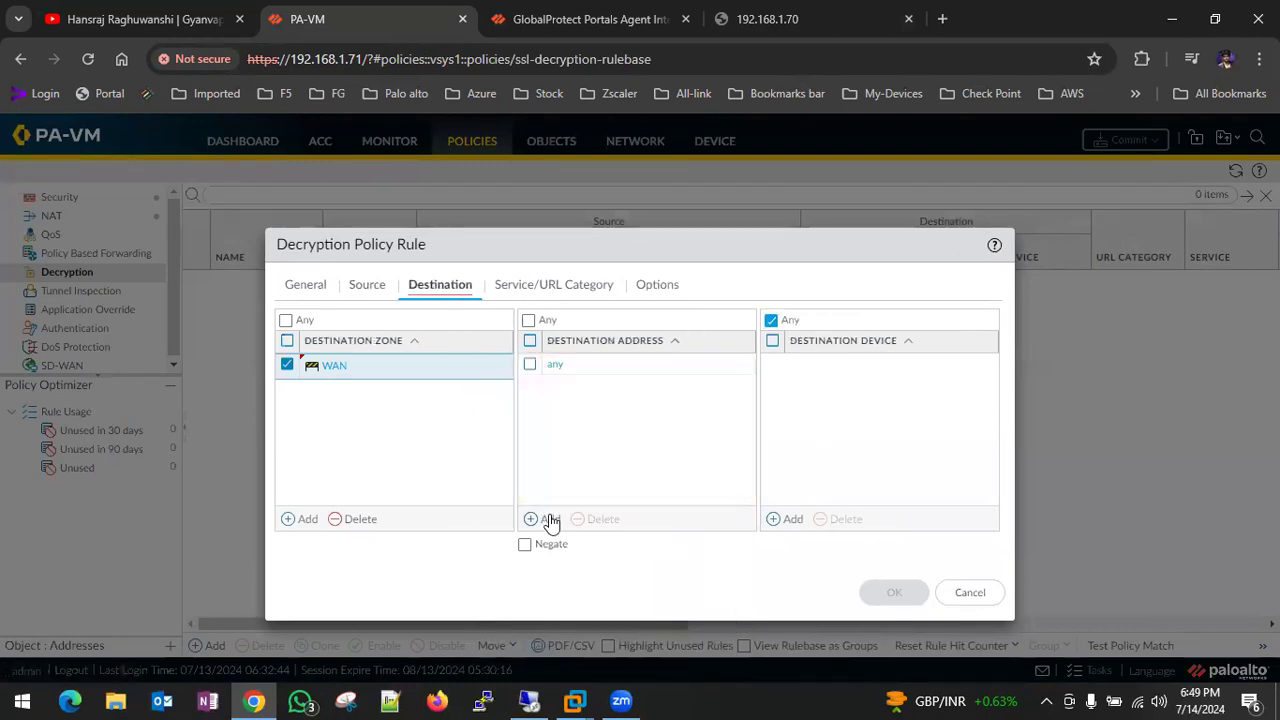
{"action": "key", "text": "ctrl+v"}
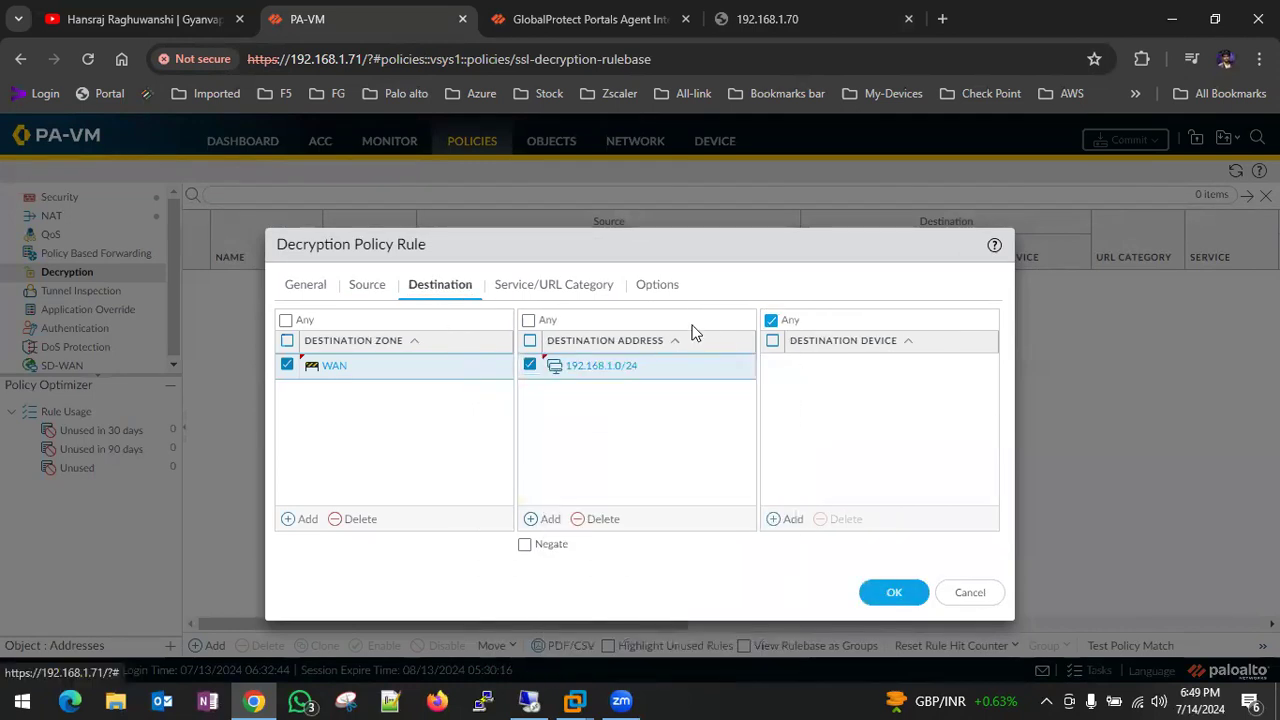
- Set the rule's action to No Decrypt and save it
{"action": "left_click", "coordinate": [573, 283]}
{"action": "left_click", "coordinate": [640, 286]}
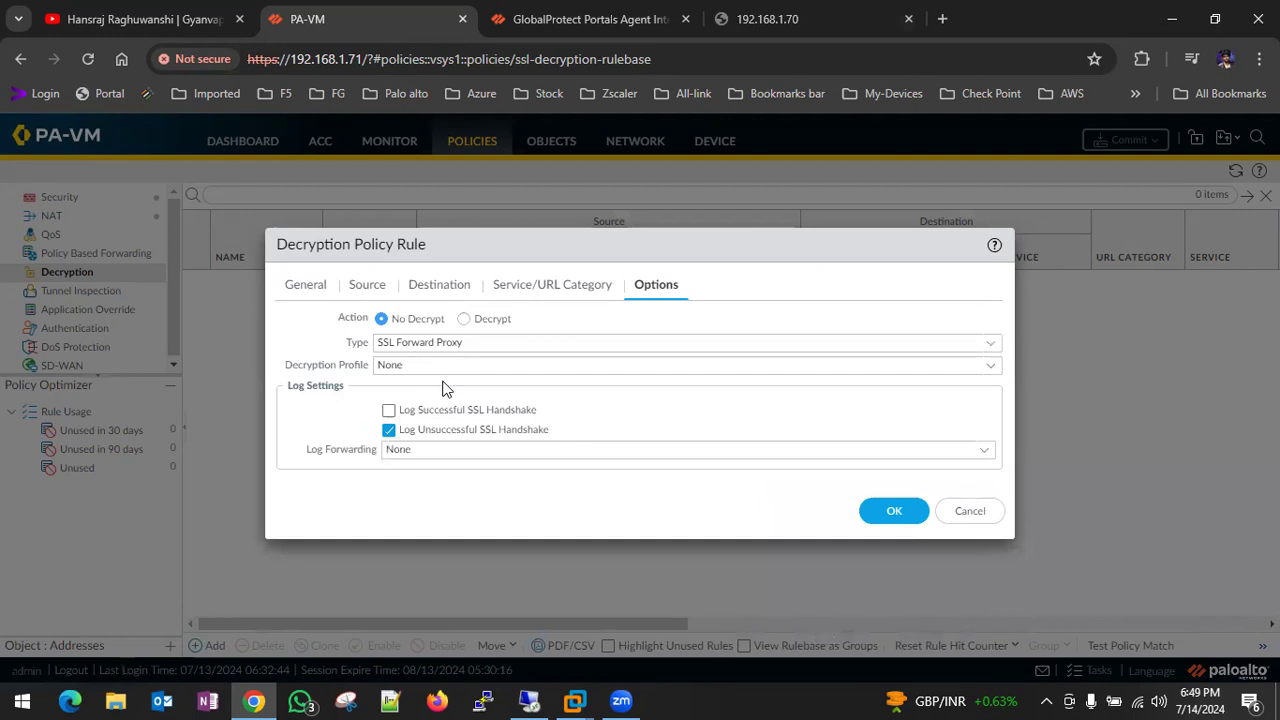
{"action": "left_click", "coordinate": [894, 518]}
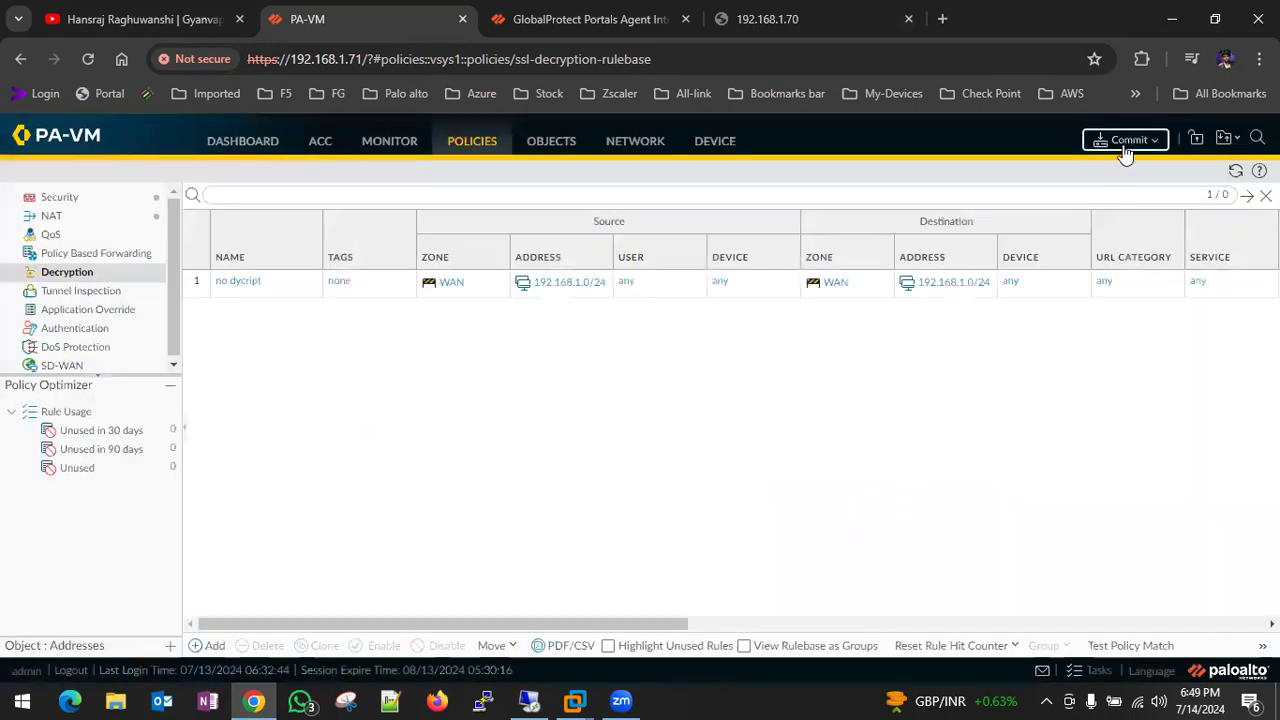
- Commit the no dycript rule and, once successful, return to the Windows 10 x64 VM
{"action": "left_click", "coordinate": [1125, 148]}
{"action": "left_click", "coordinate": [802, 606]}
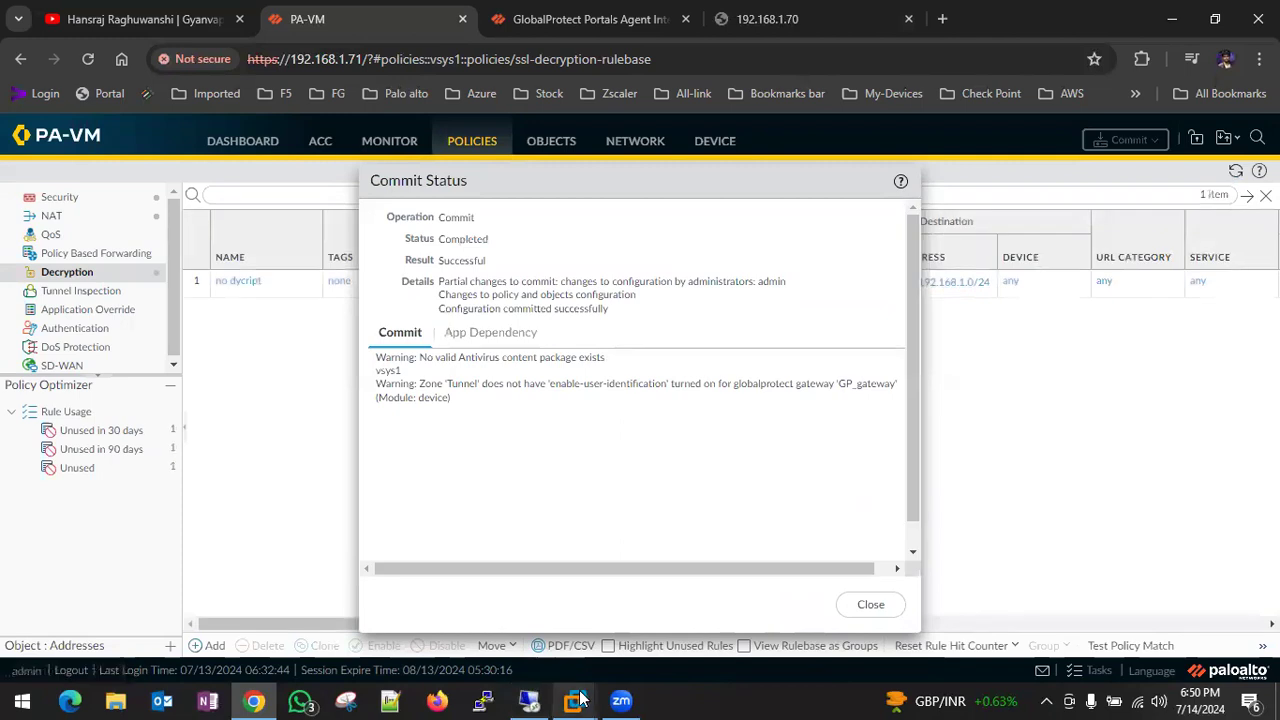
{"action": "mouse_move", "coordinate": [580, 698]}
{"action": "left_click", "coordinate": [613, 512]}
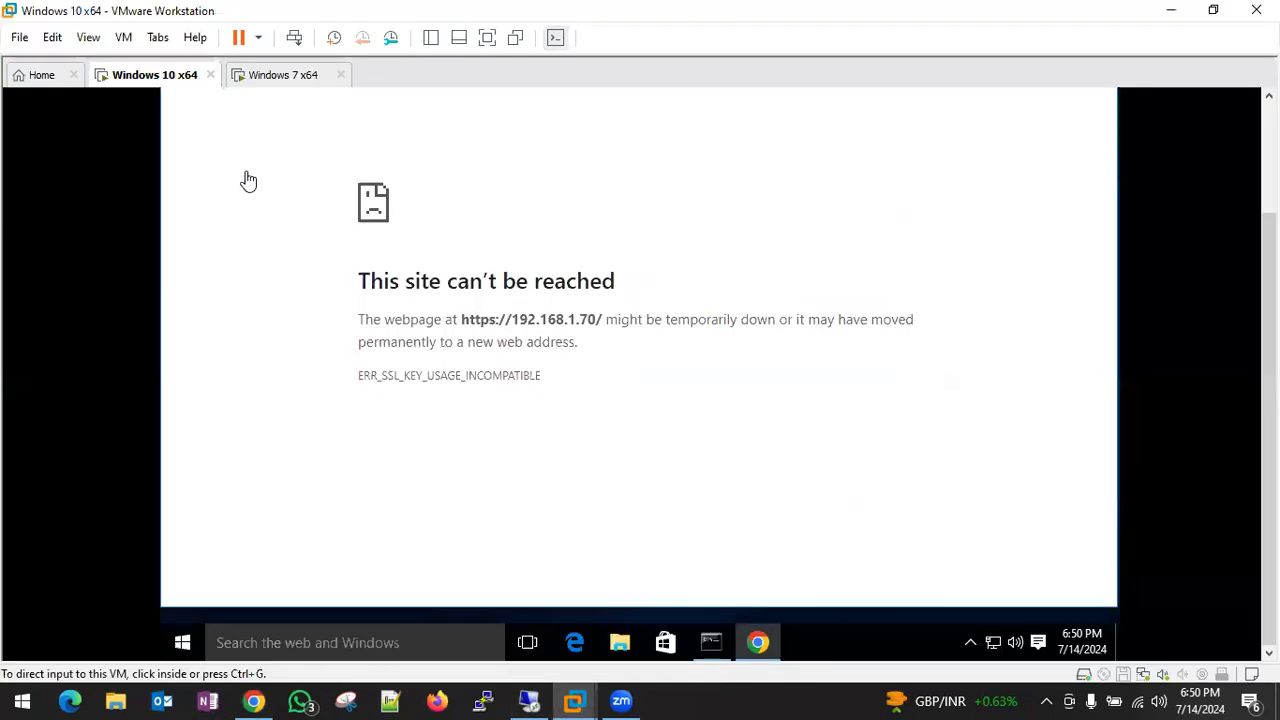
- Reload 192.168.1.70 in Chrome, then minimize Chrome and load 192.168.1.70 in Edge
{"action": "left_click_drag", "start_coordinate": [1269, 370], "coordinate": [1269, 258]}
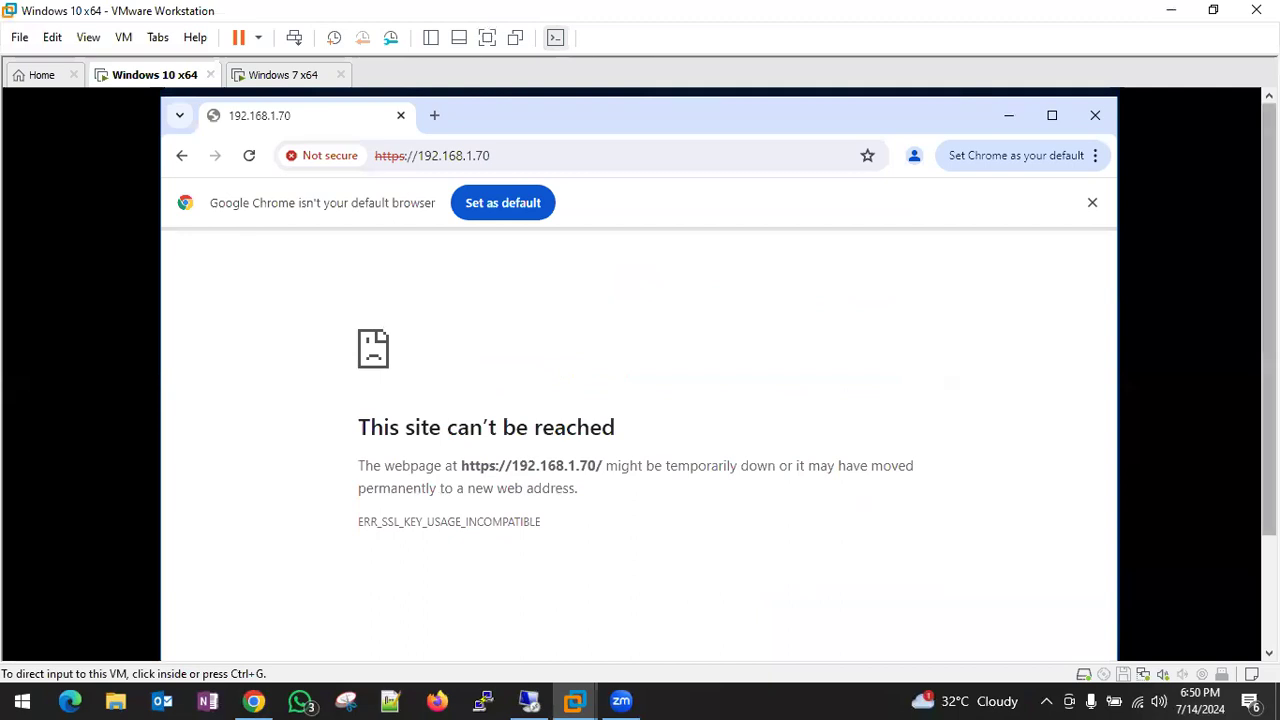
{"action": "left_click", "coordinate": [248, 158]}
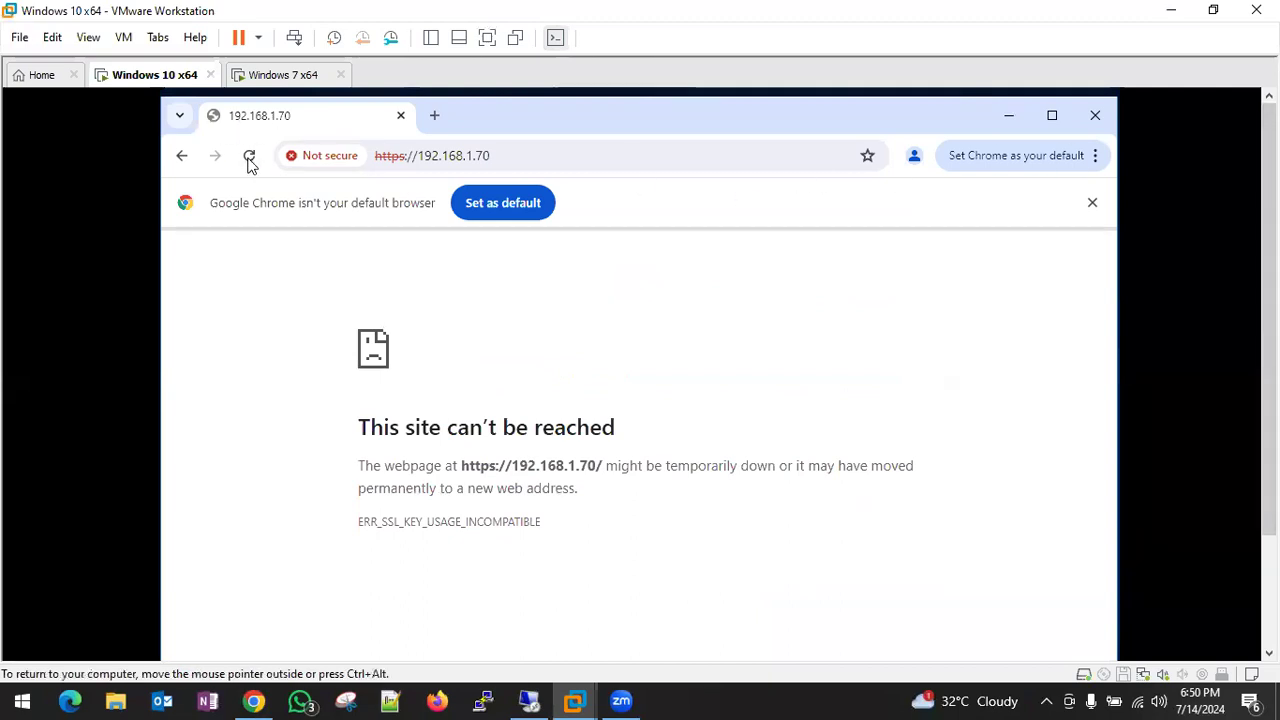
{"action": "left_click", "coordinate": [249, 158]}
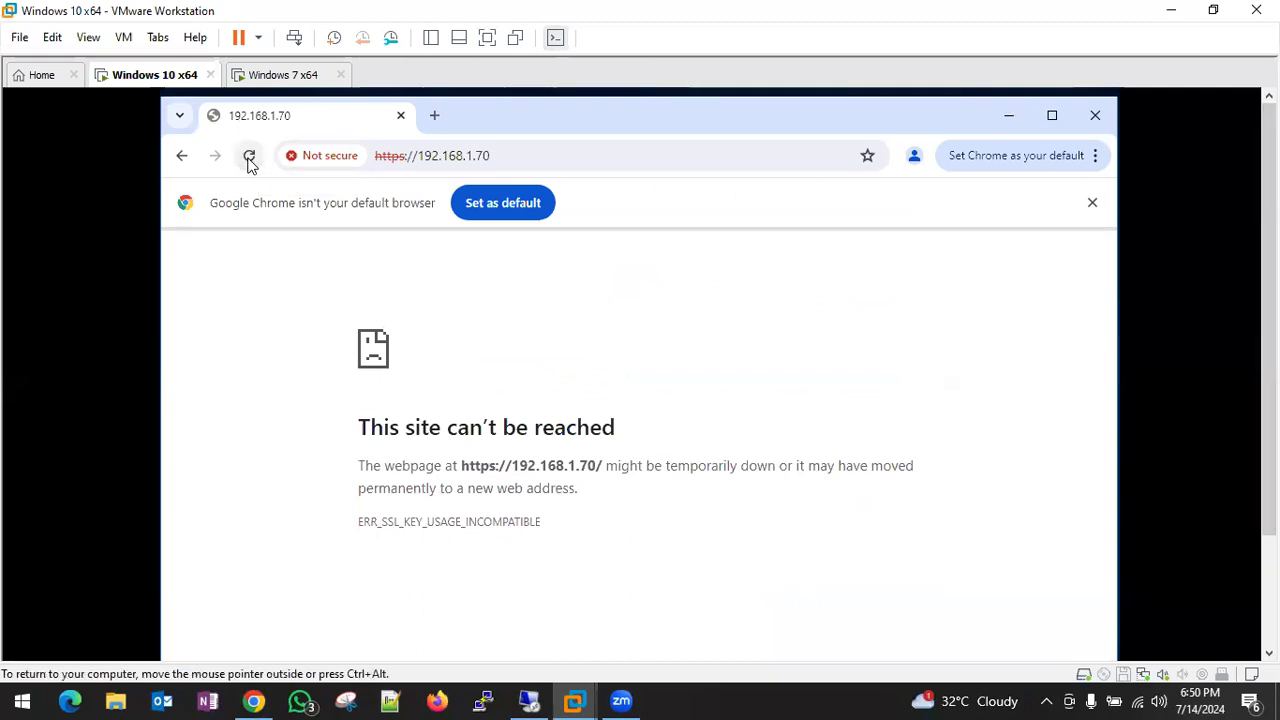
{"action": "left_click", "coordinate": [1008, 117]}
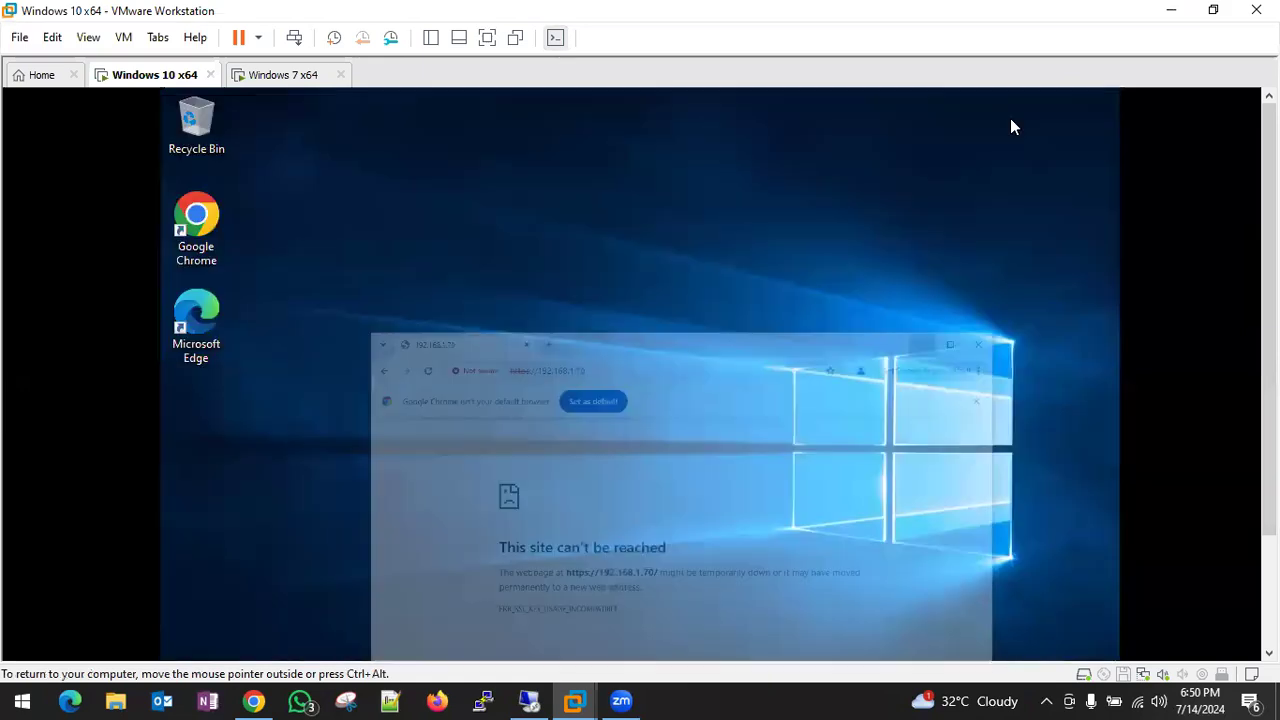
{"action": "double_click", "coordinate": [208, 324]}
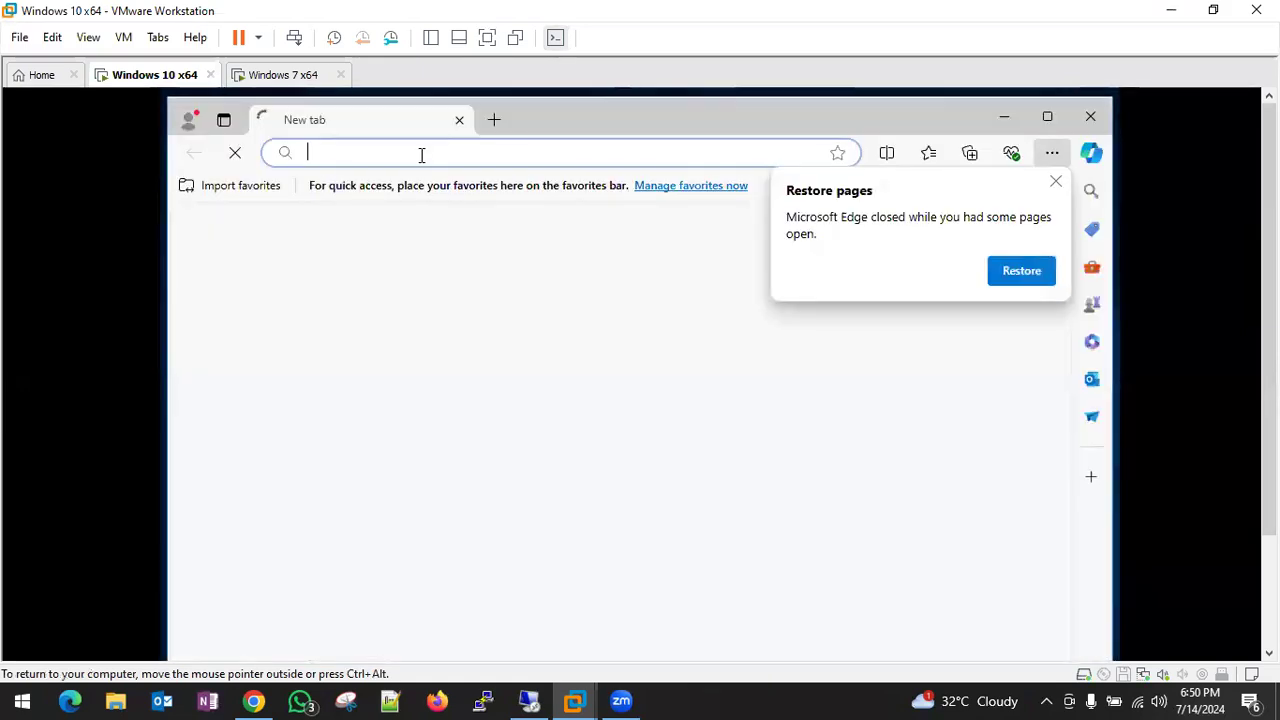
{"action": "type", "text": "192.168.1.70"}
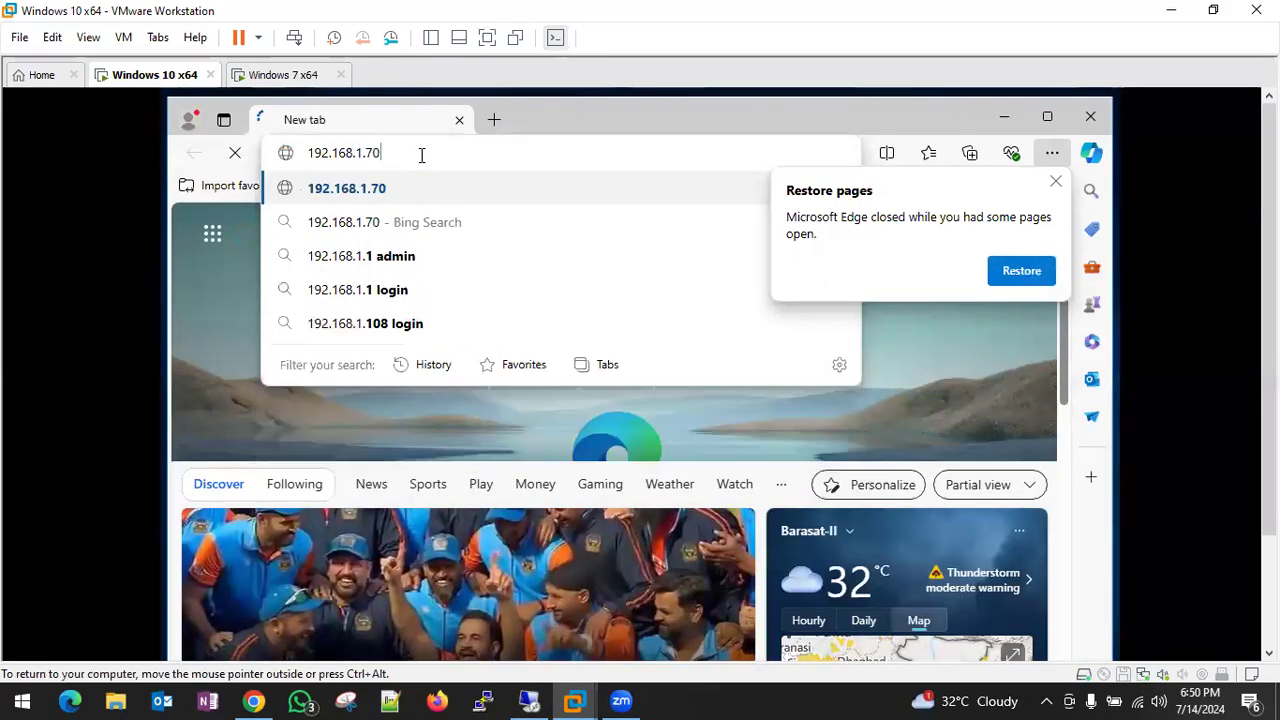
{"action": "key", "text": "Return"}
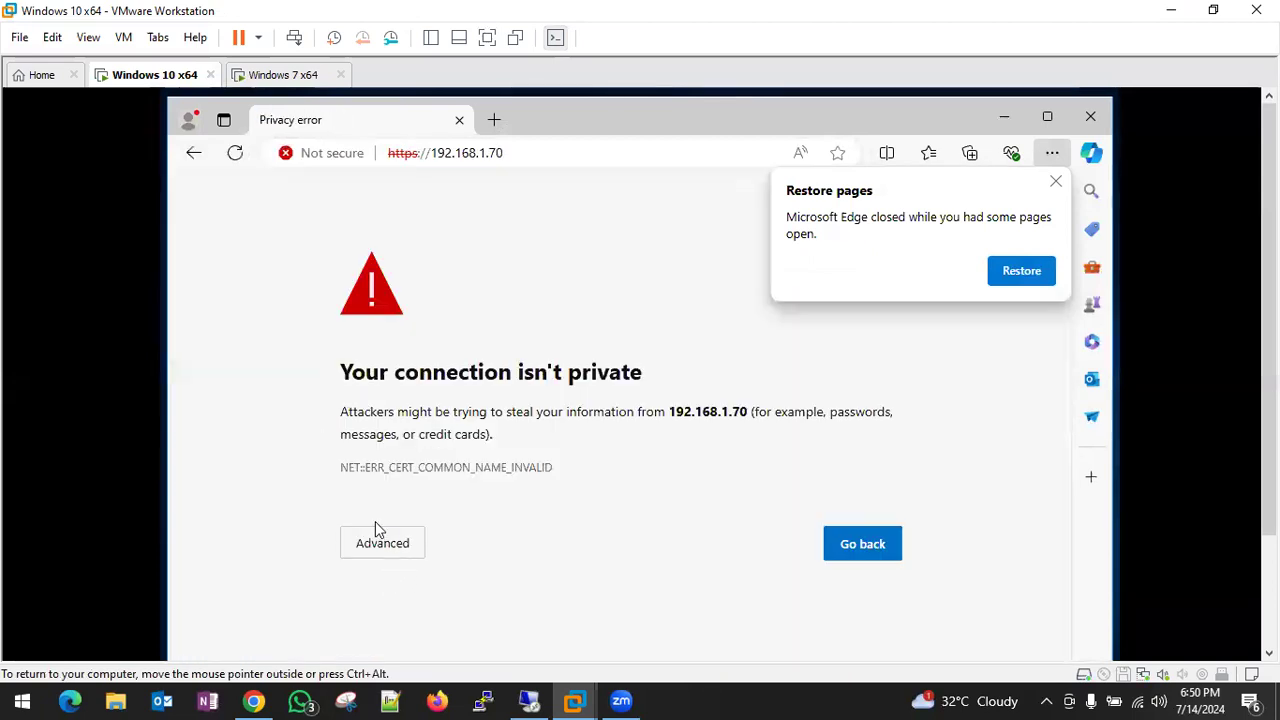
- Proceed past Edge's certificate warning to 192.168.1.70 via Advanced > Continue
{"action": "left_click", "coordinate": [378, 532]}
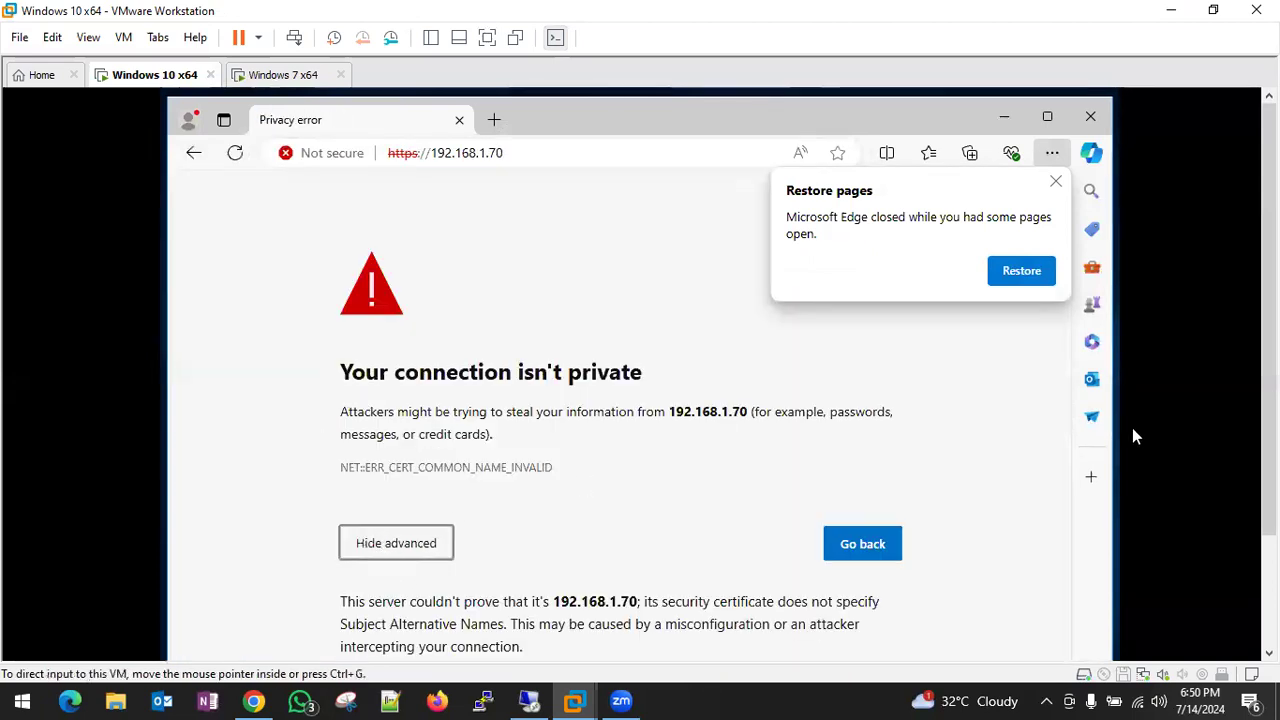
{"action": "left_click_drag", "start_coordinate": [1269, 430], "coordinate": [1269, 550]}
{"action": "left_click", "coordinate": [432, 544]}
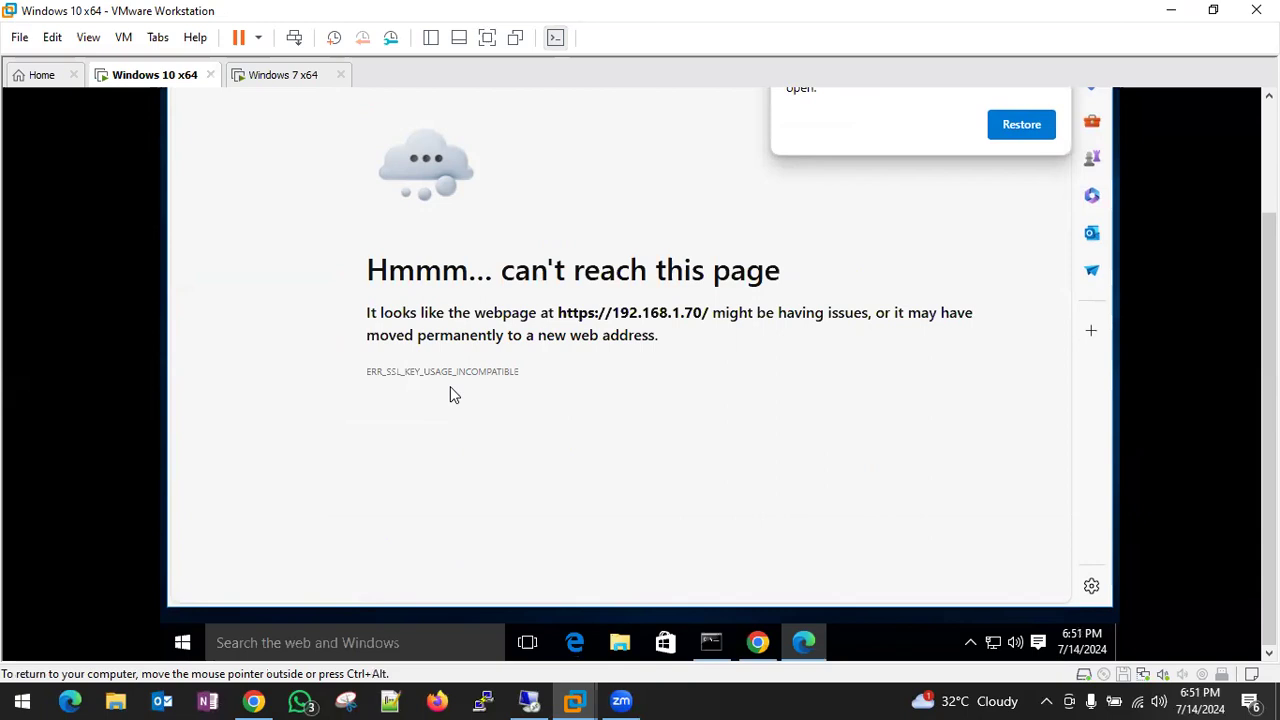
- Restore the previous Edge tabs, check the site's security info, and minimize Edge
{"action": "left_click_drag", "start_coordinate": [1269, 368], "coordinate": [1269, 258]}
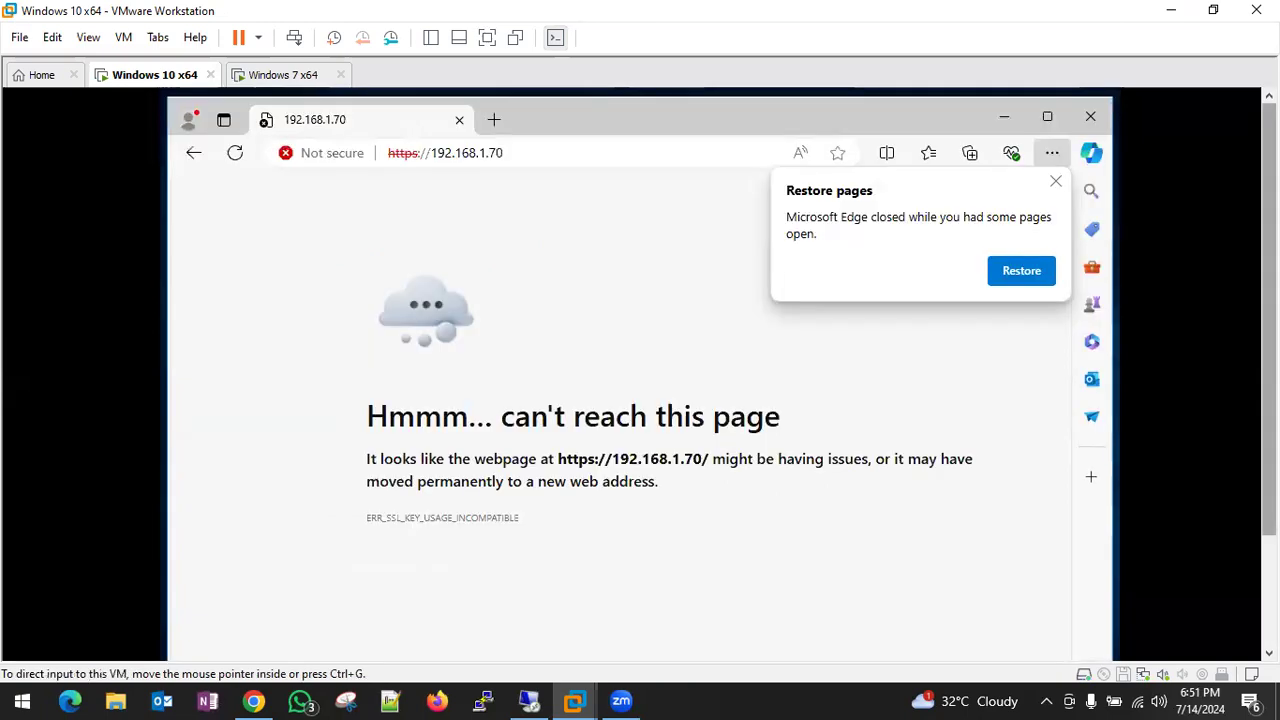
{"action": "left_click", "coordinate": [1021, 270]}
{"action": "left_click", "coordinate": [590, 130]}
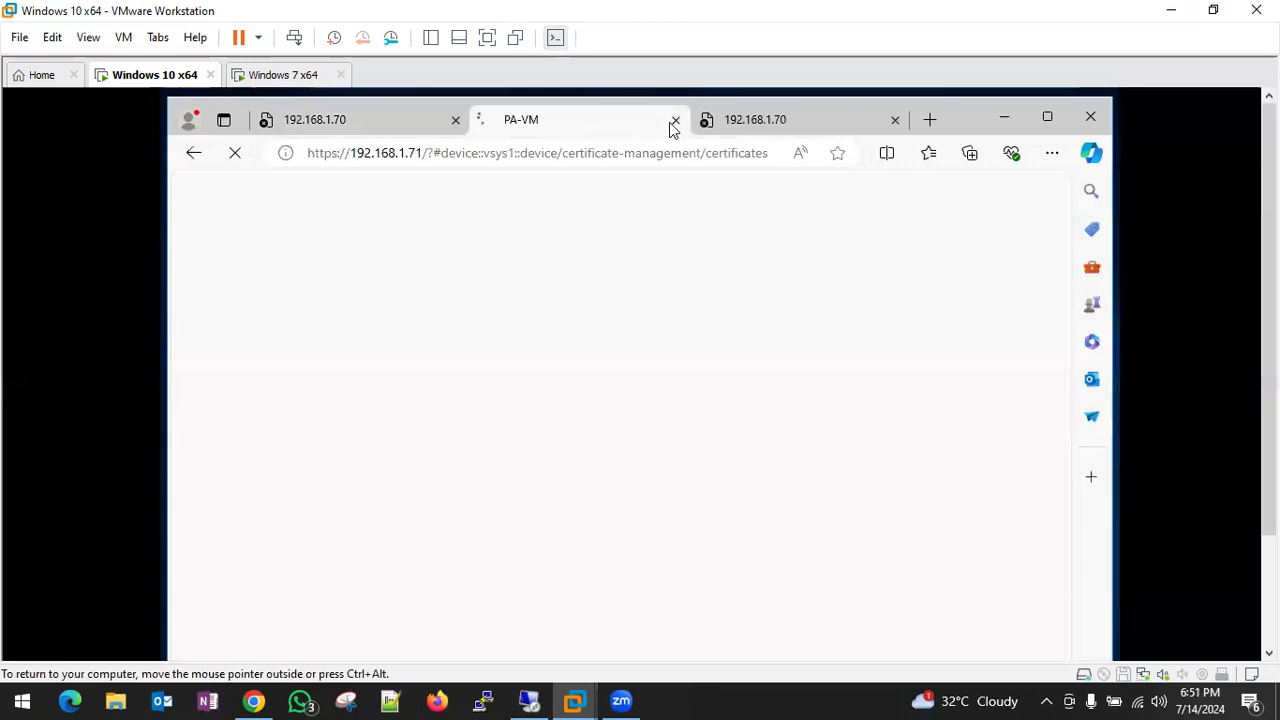
{"action": "left_click", "coordinate": [777, 128]}
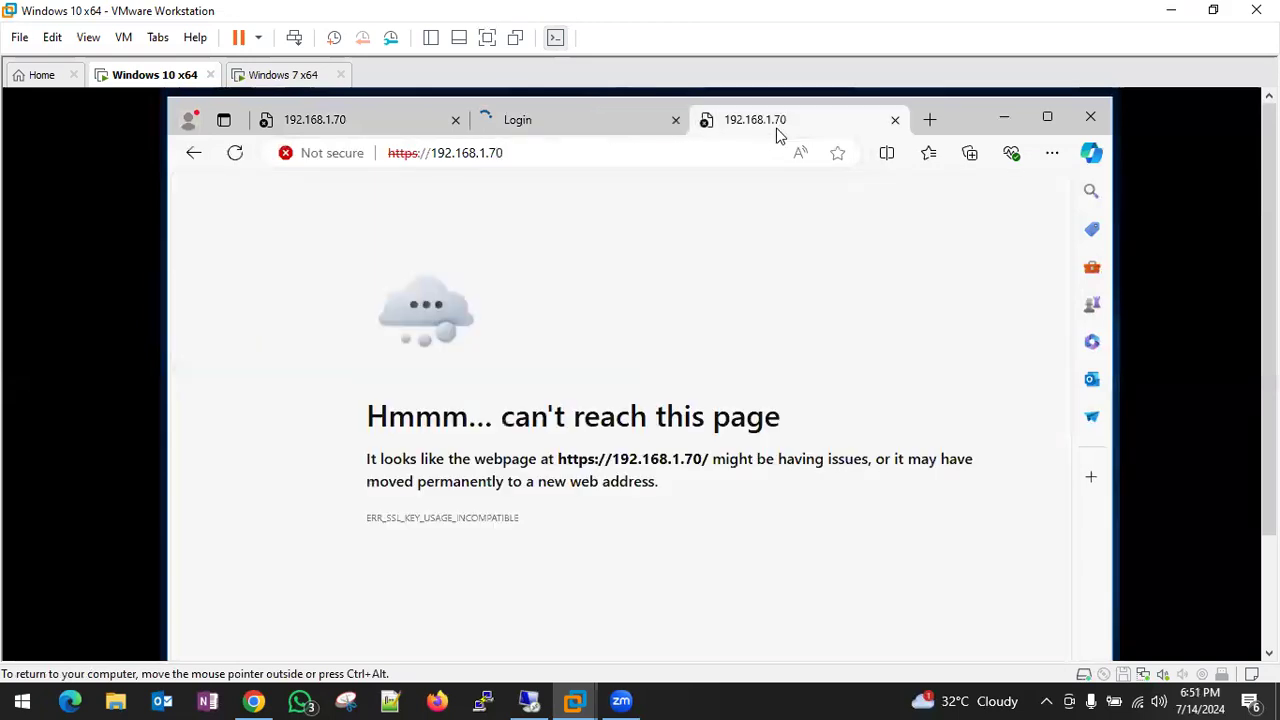
{"action": "left_click", "coordinate": [319, 157]}
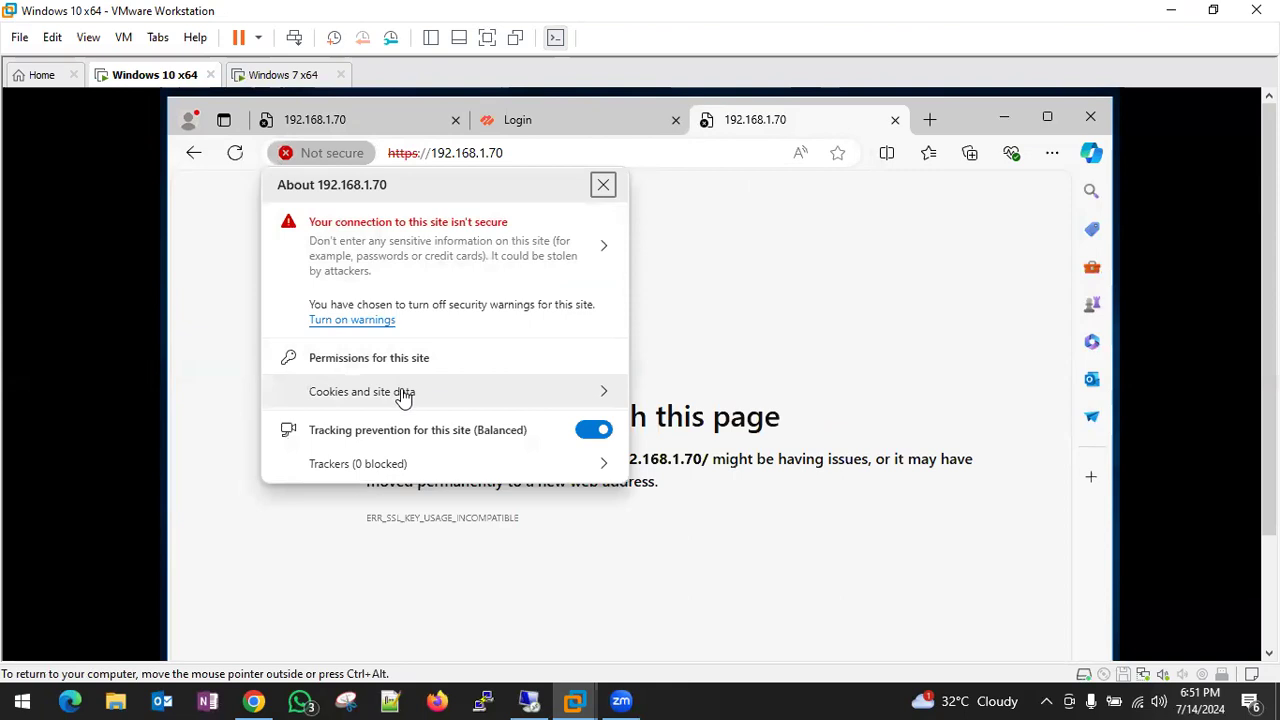
{"action": "left_click", "coordinate": [371, 241]}
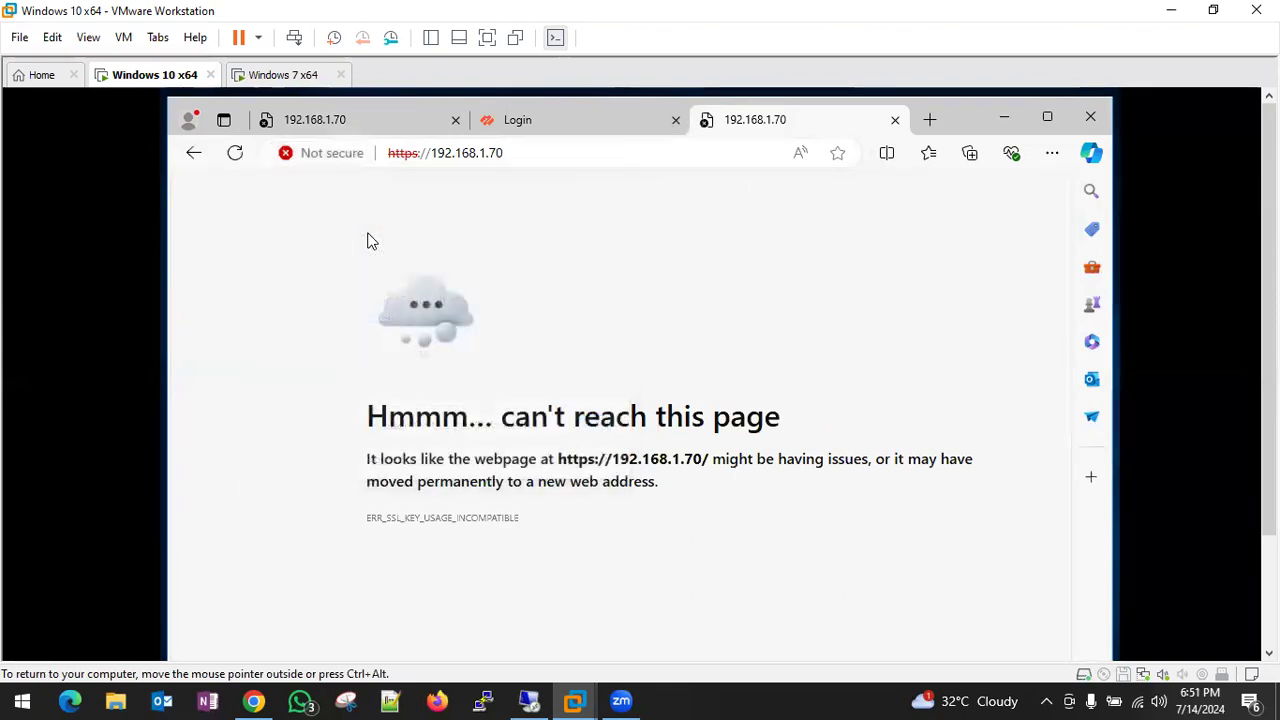
{"action": "left_click", "coordinate": [400, 154]}
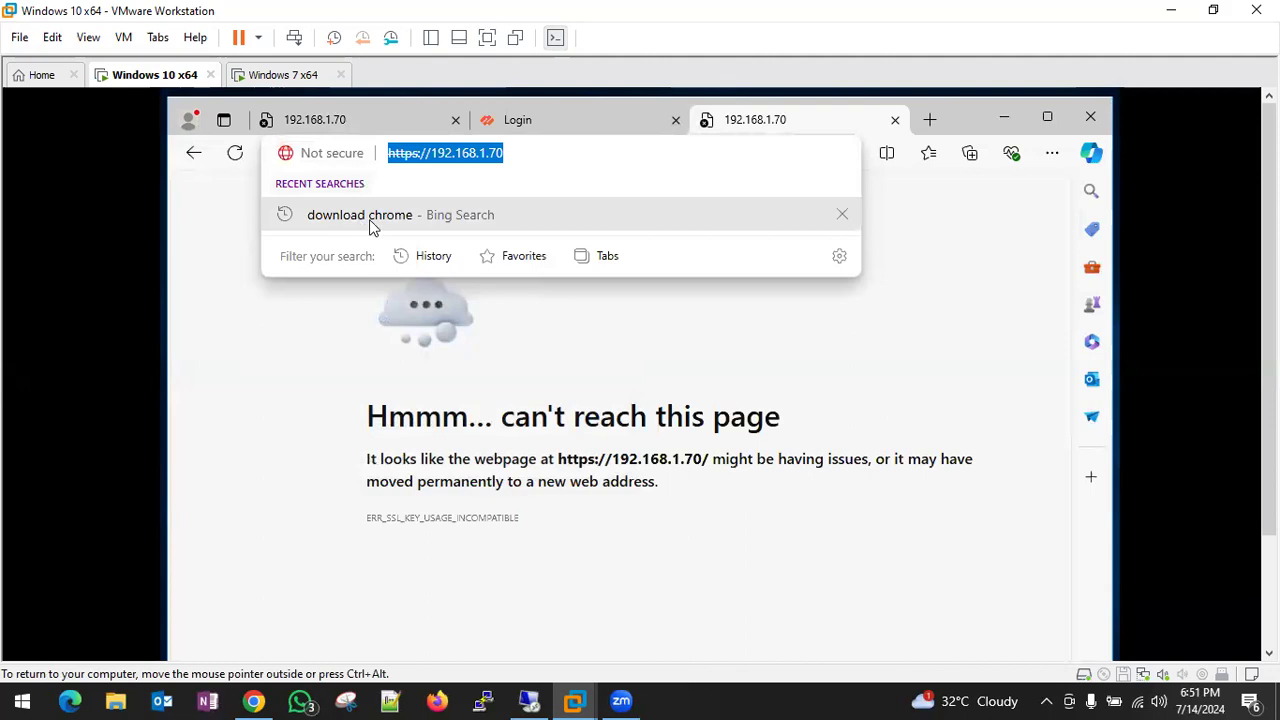
{"action": "left_click", "coordinate": [1004, 118]}
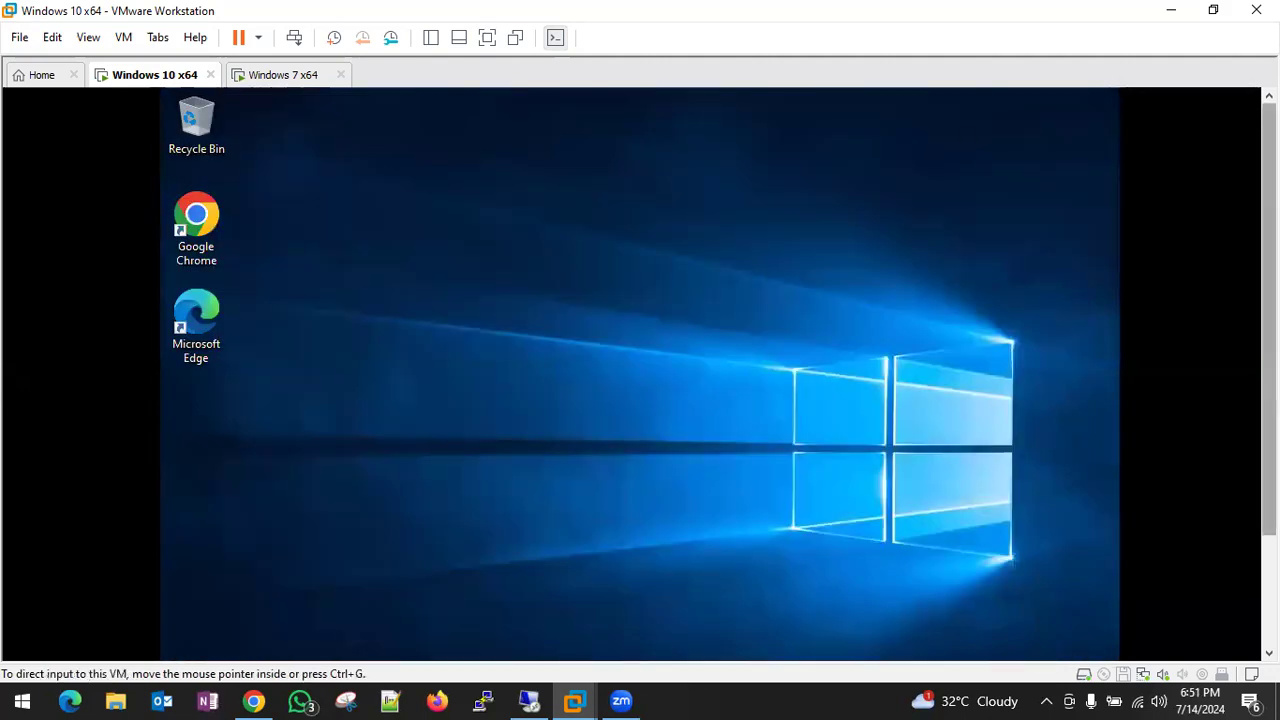
- Restore Chrome and bookmark the 192.168.1.70 page with Ctrl+D
{"action": "left_click_drag", "start_coordinate": [1269, 325], "coordinate": [1269, 445]}
{"action": "left_click", "coordinate": [765, 656]}
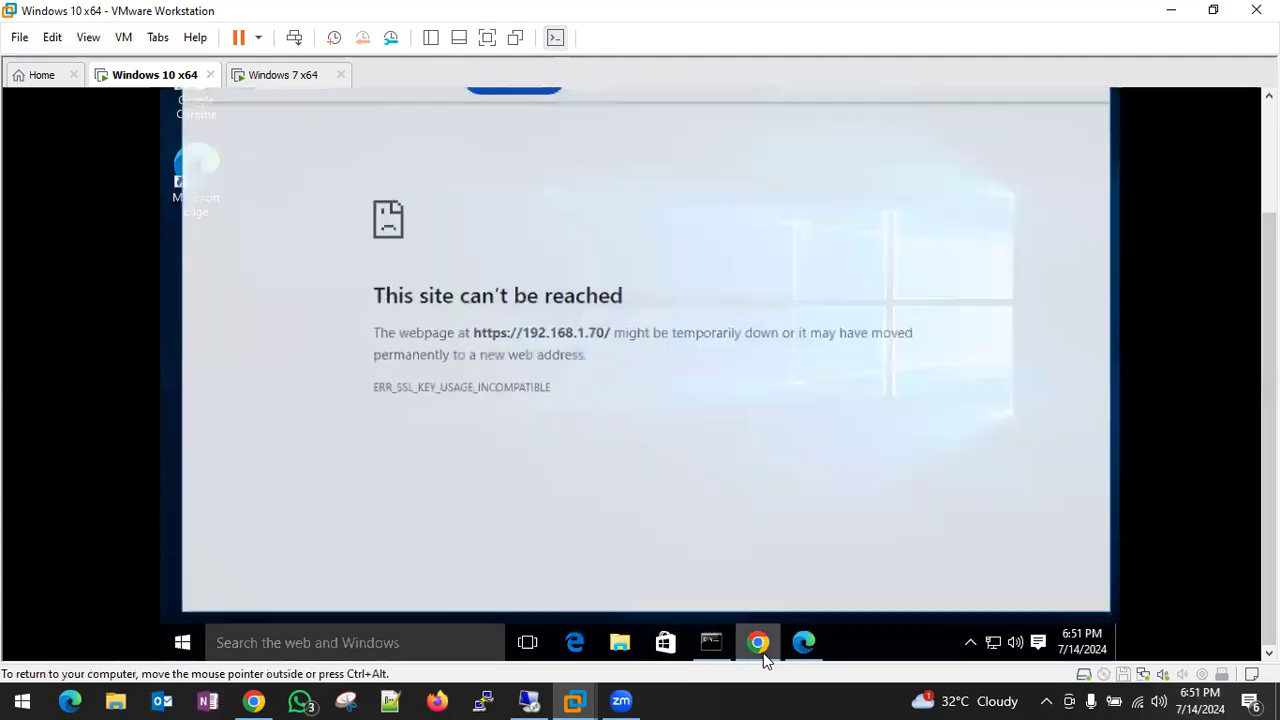
{"action": "left_click_drag", "start_coordinate": [1269, 310], "coordinate": [1269, 195]}
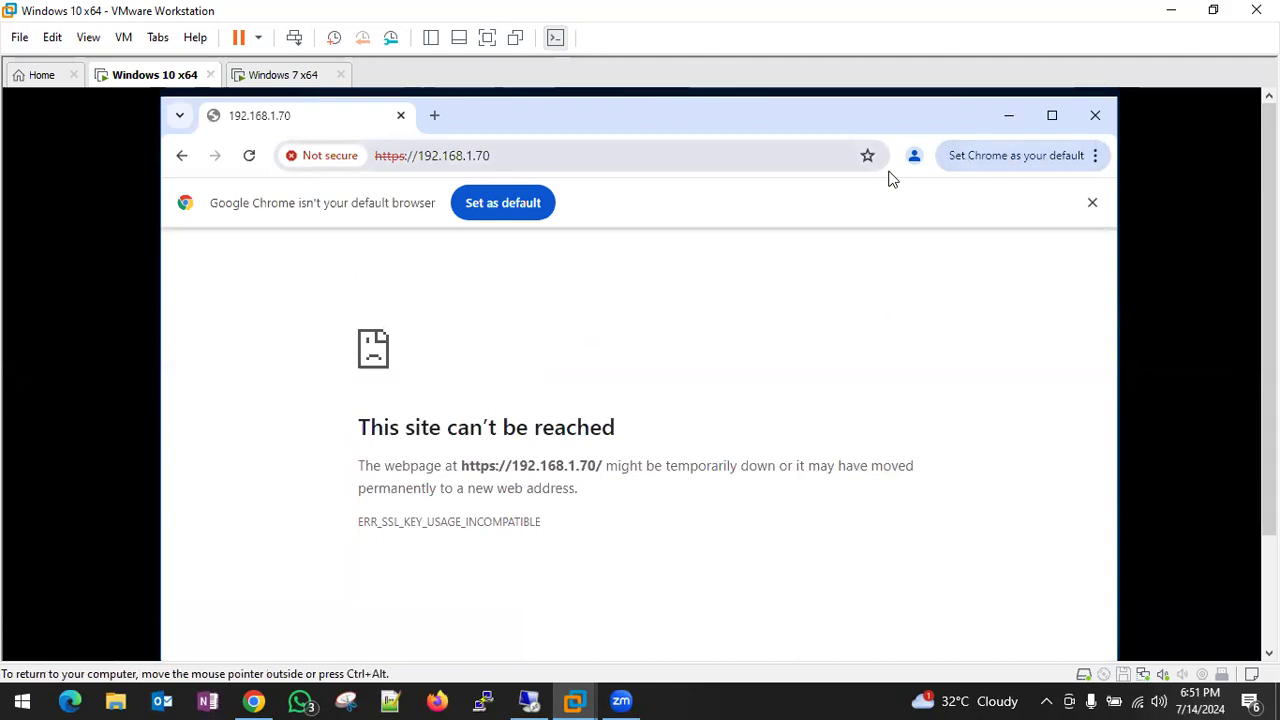
{"action": "key", "text": "ctrl+d"}
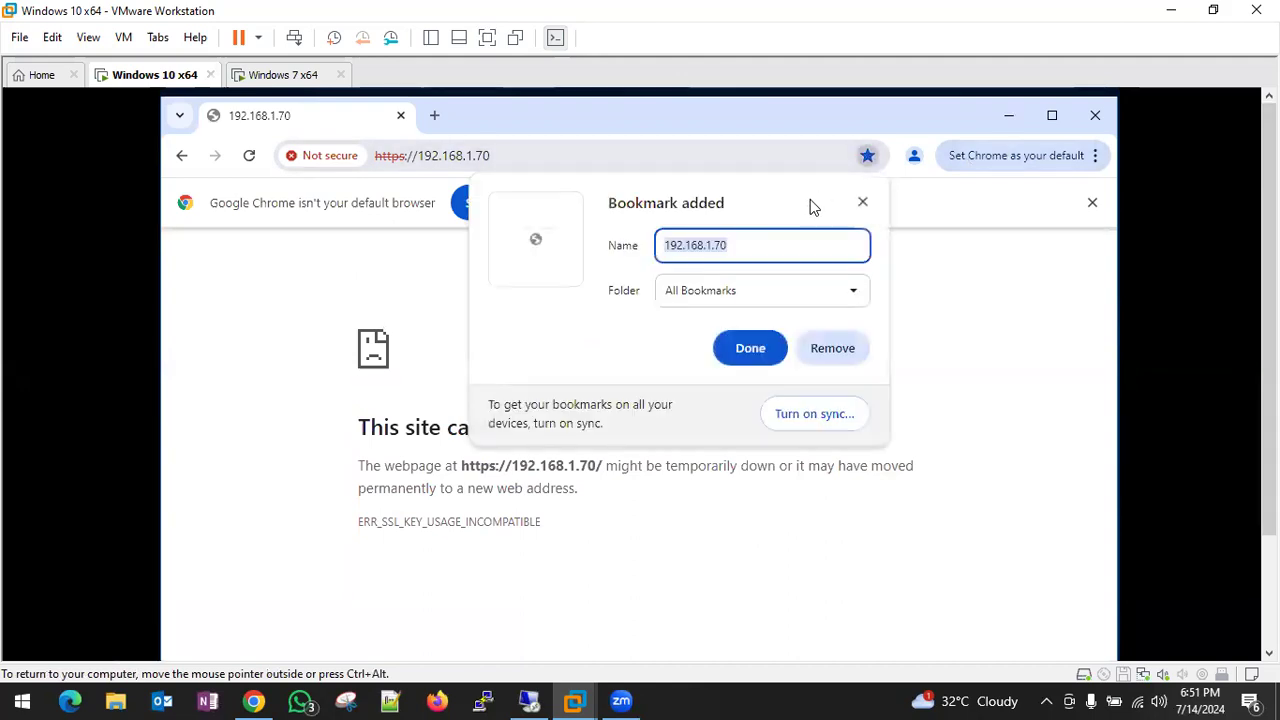
{"action": "left_click", "coordinate": [863, 203]}
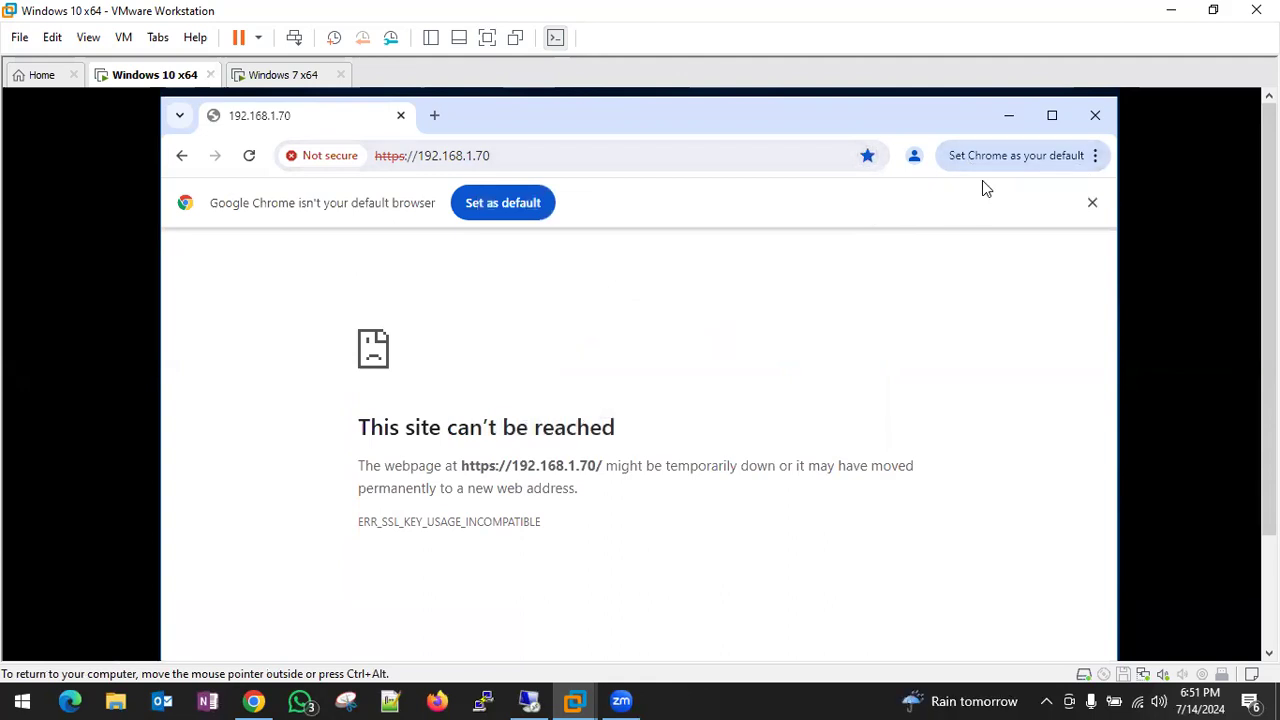
- Check Chrome's empty download history against the error page, then minimize Chrome
{"action": "key", "text": "ctrl+j"}
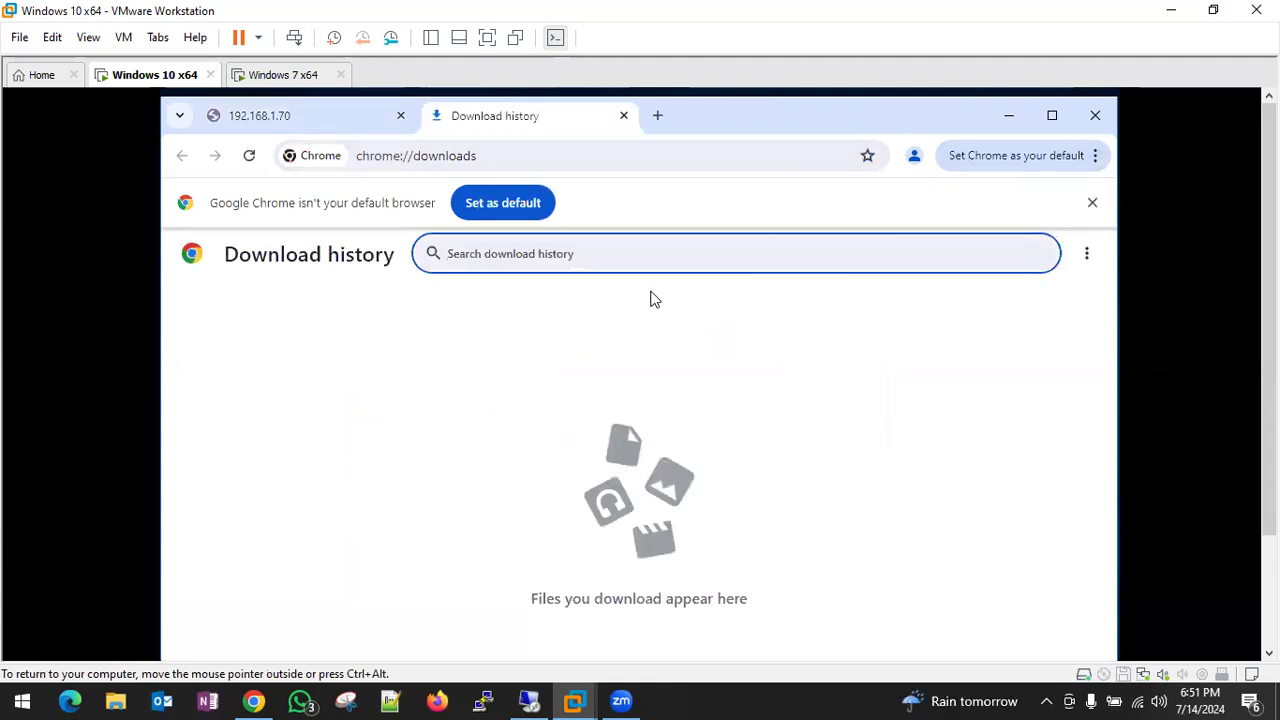
{"action": "left_click", "coordinate": [349, 124]}
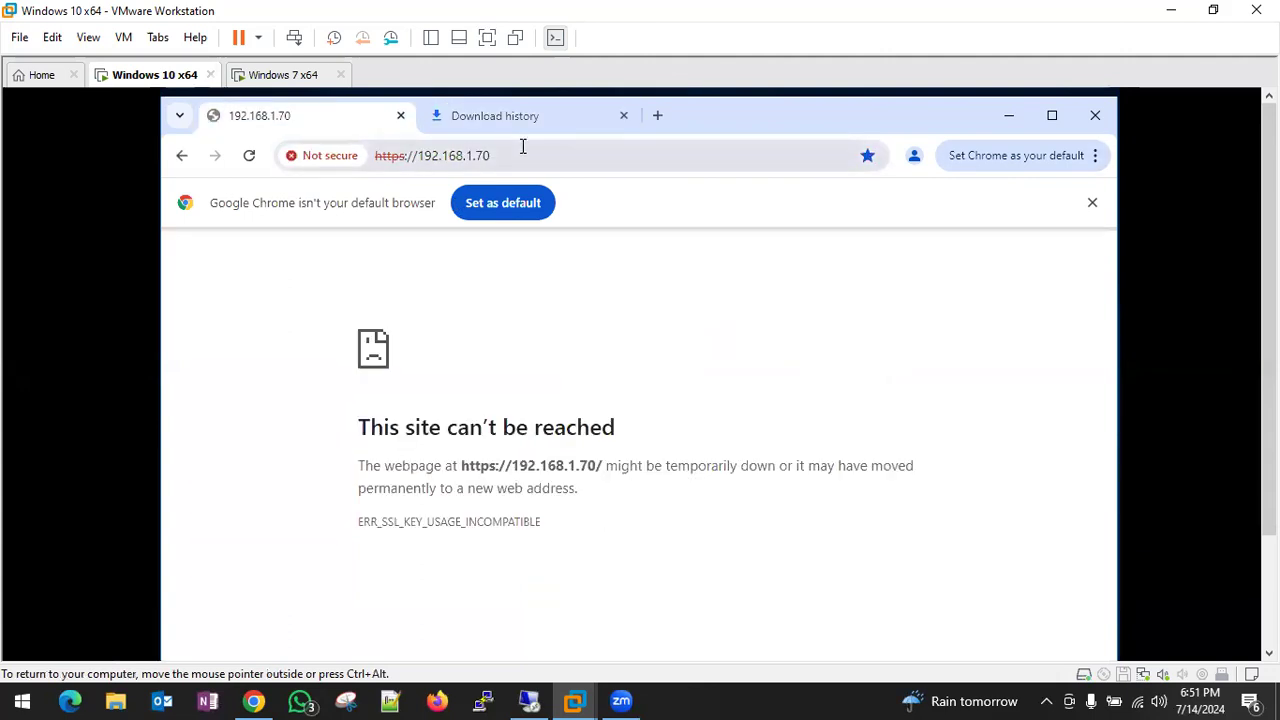
{"action": "left_click", "coordinate": [501, 122]}
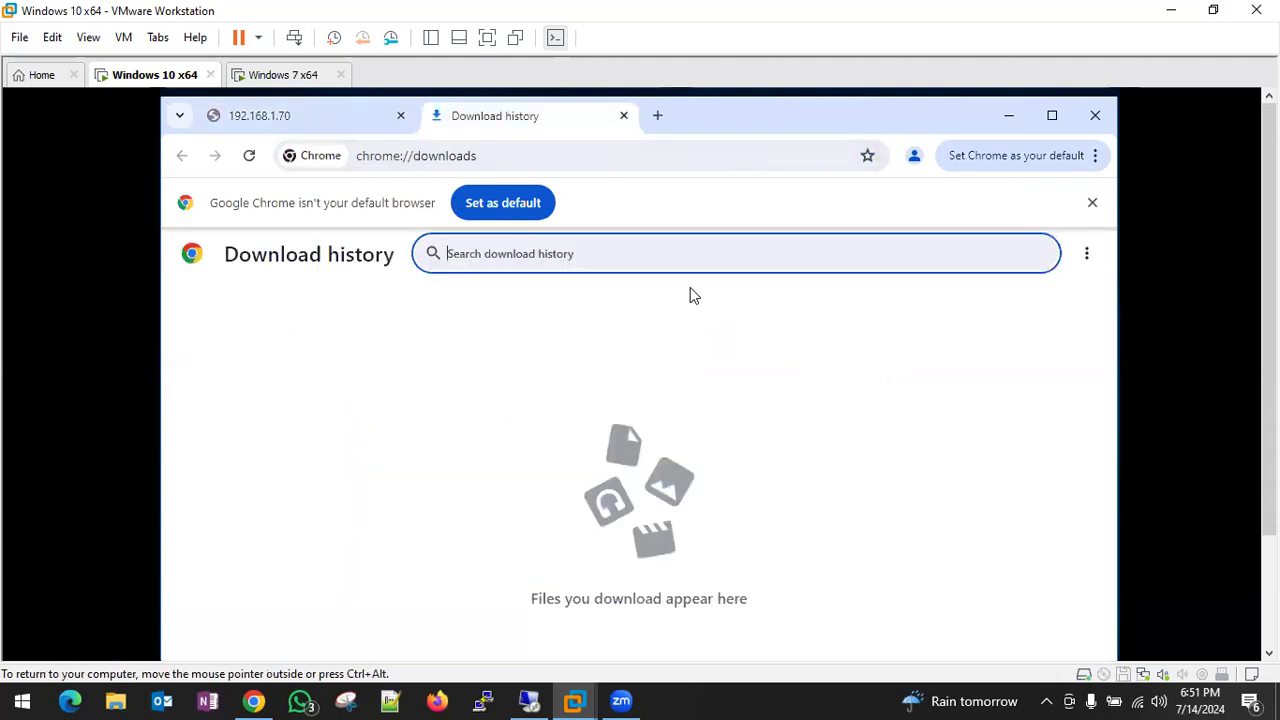
{"action": "left_click", "coordinate": [313, 131]}
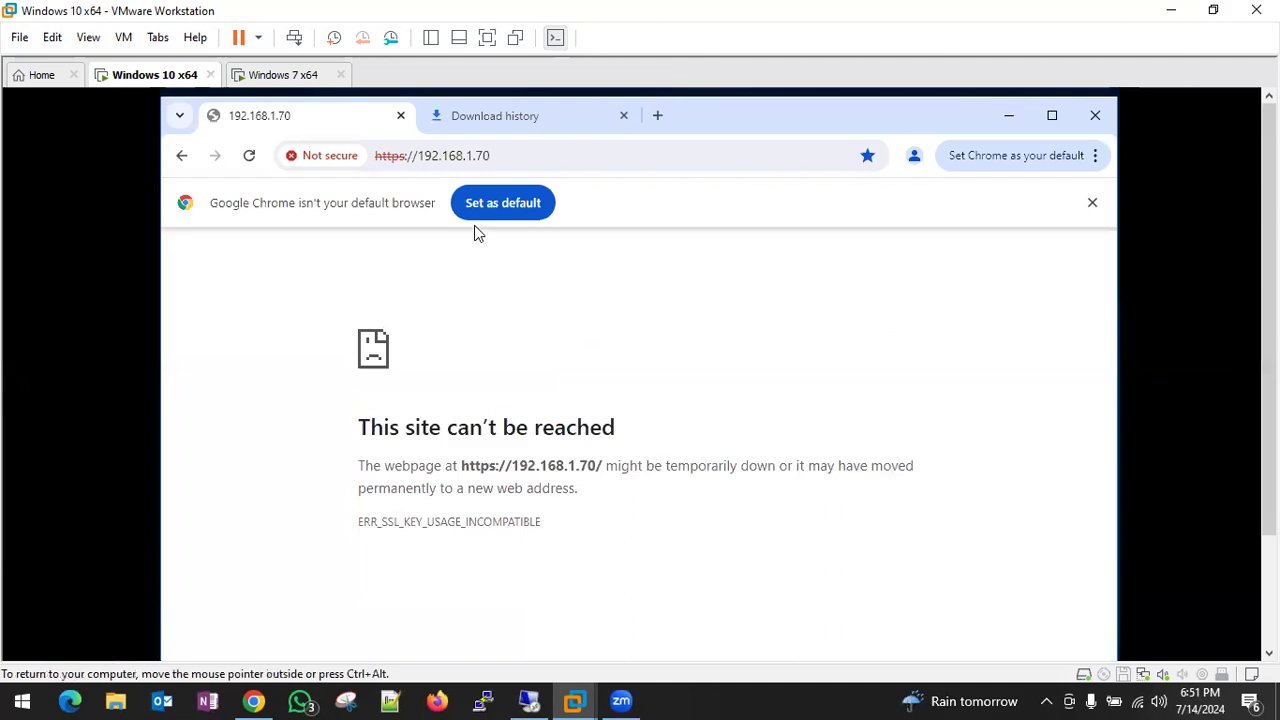
{"action": "left_click", "coordinate": [491, 127]}
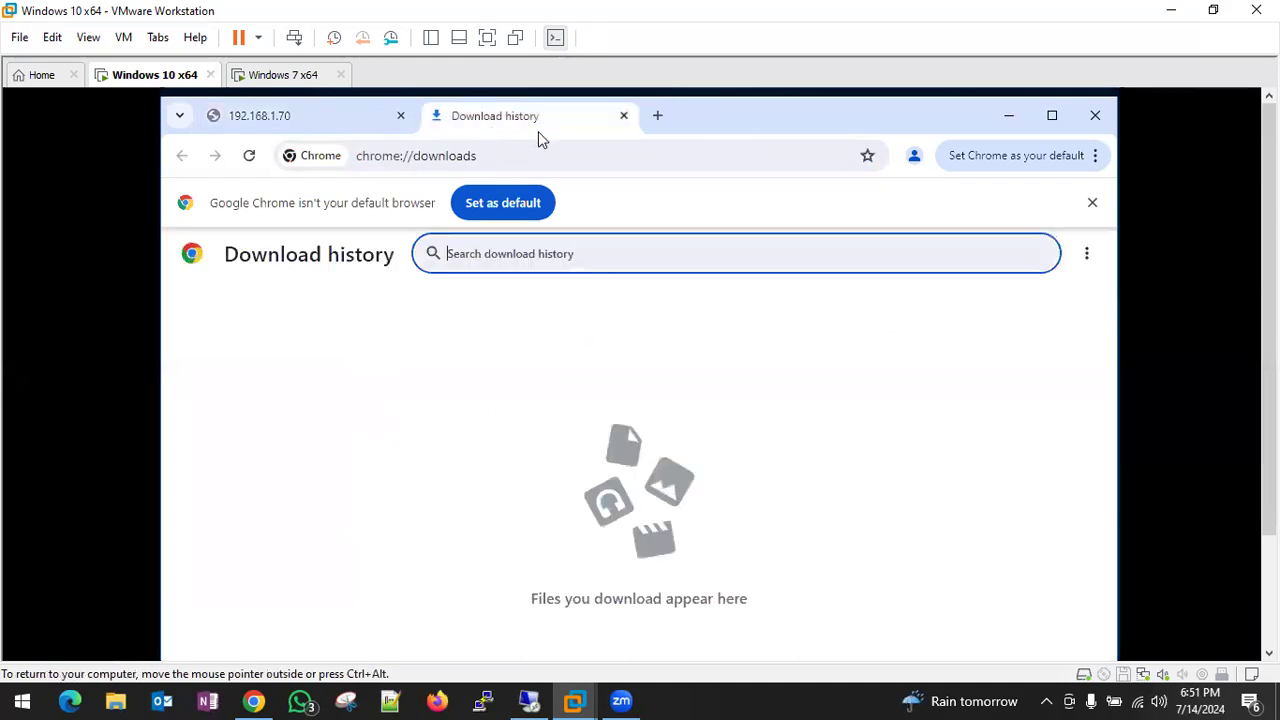
{"action": "left_click", "coordinate": [1008, 120]}
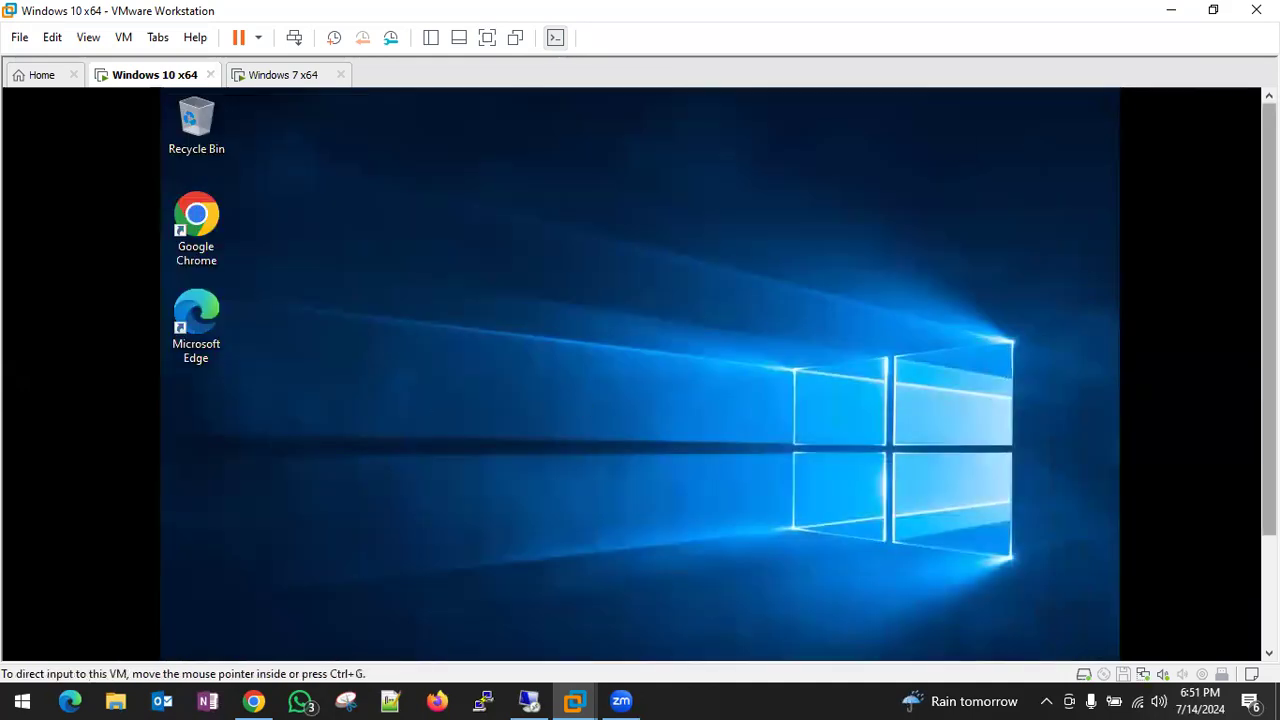
{"action": "left_click_drag", "start_coordinate": [1269, 350], "coordinate": [1269, 480]}
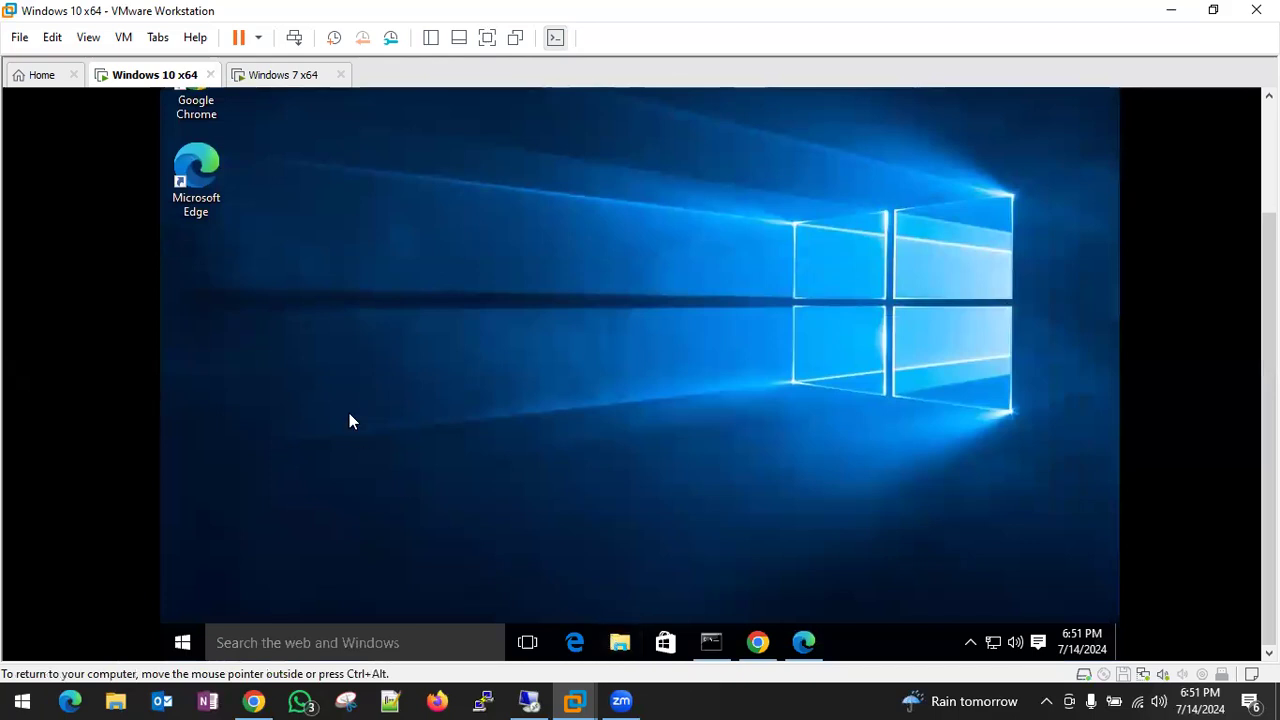
- Open the cert_PA_GP_Cert certificate file from the Downloads folder
{"action": "key", "text": "super+e"}
{"action": "left_click", "coordinate": [372, 181]}
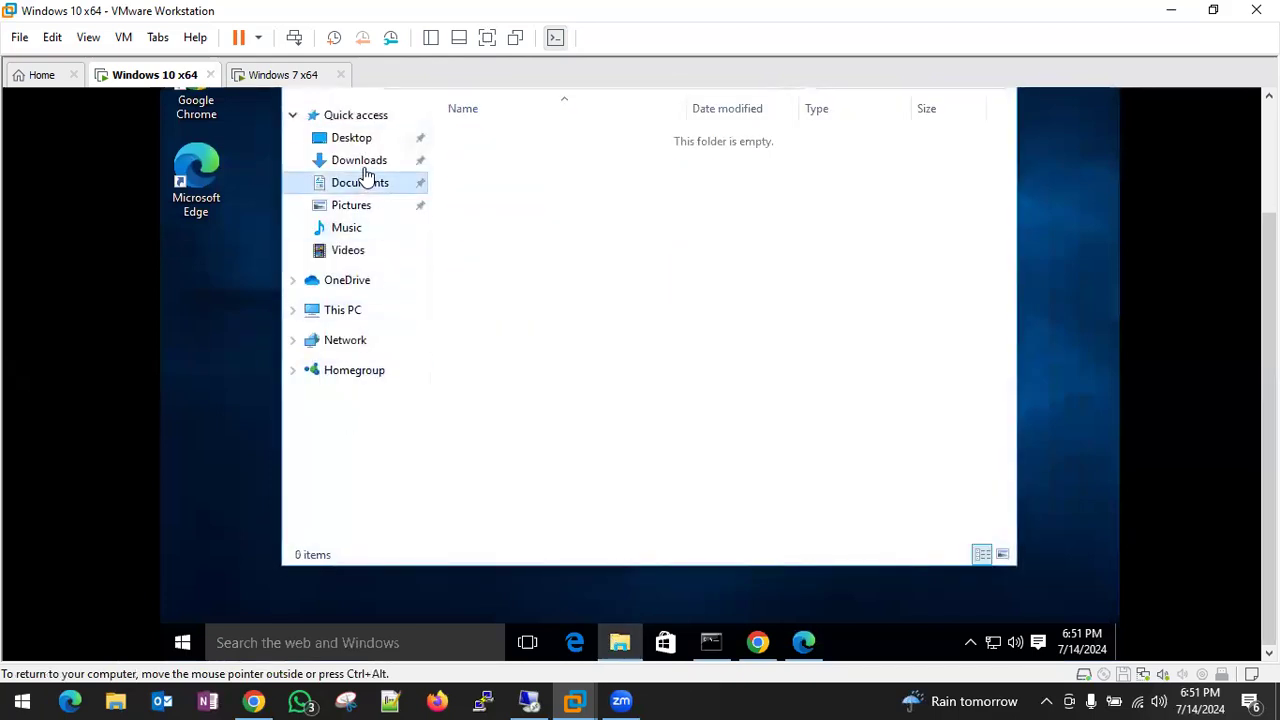
{"action": "left_click", "coordinate": [360, 162]}
{"action": "double_click", "coordinate": [500, 140]}
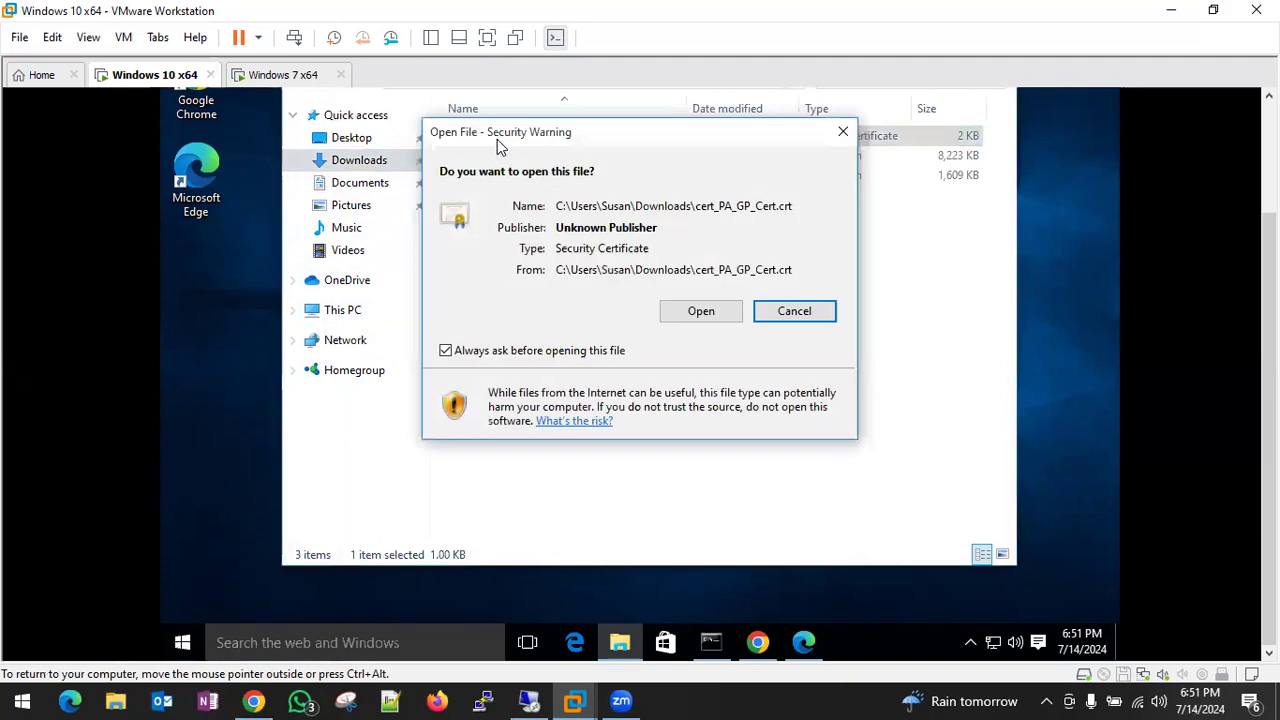
{"action": "left_click", "coordinate": [680, 312]}
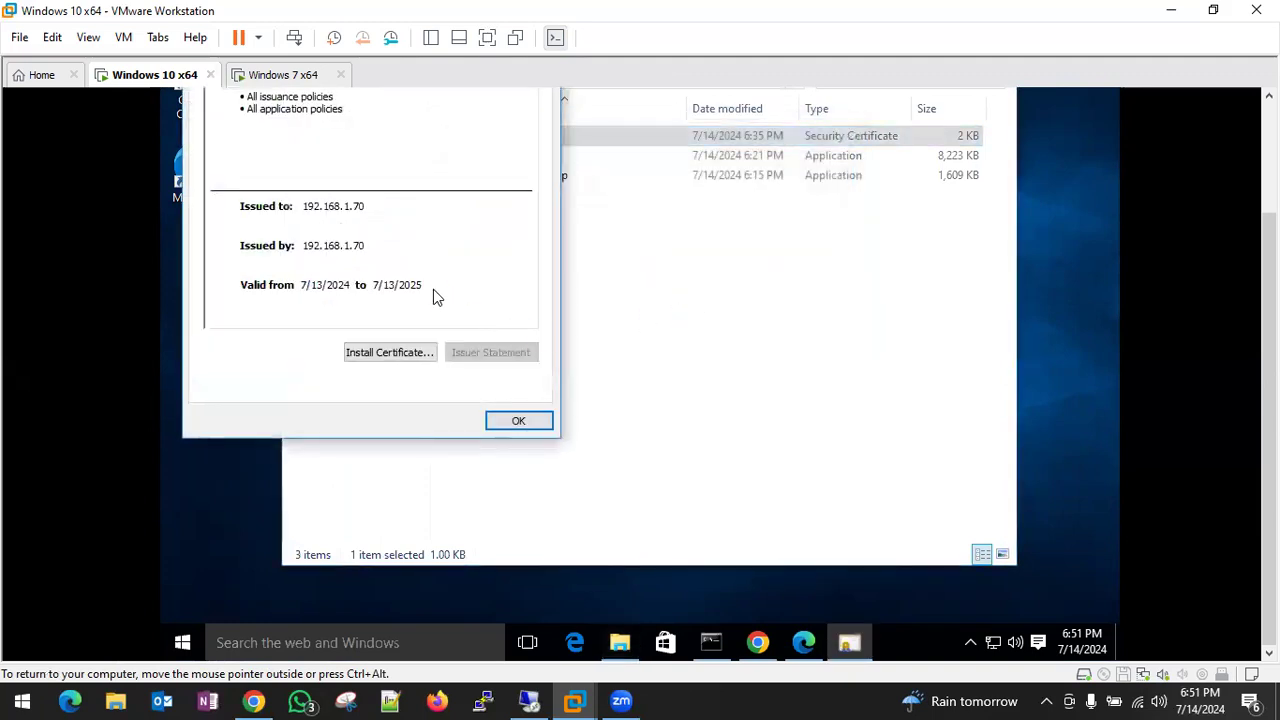
- Import the certificate for Current User into Trusted Root Certification Authorities
{"action": "left_click", "coordinate": [413, 352]}
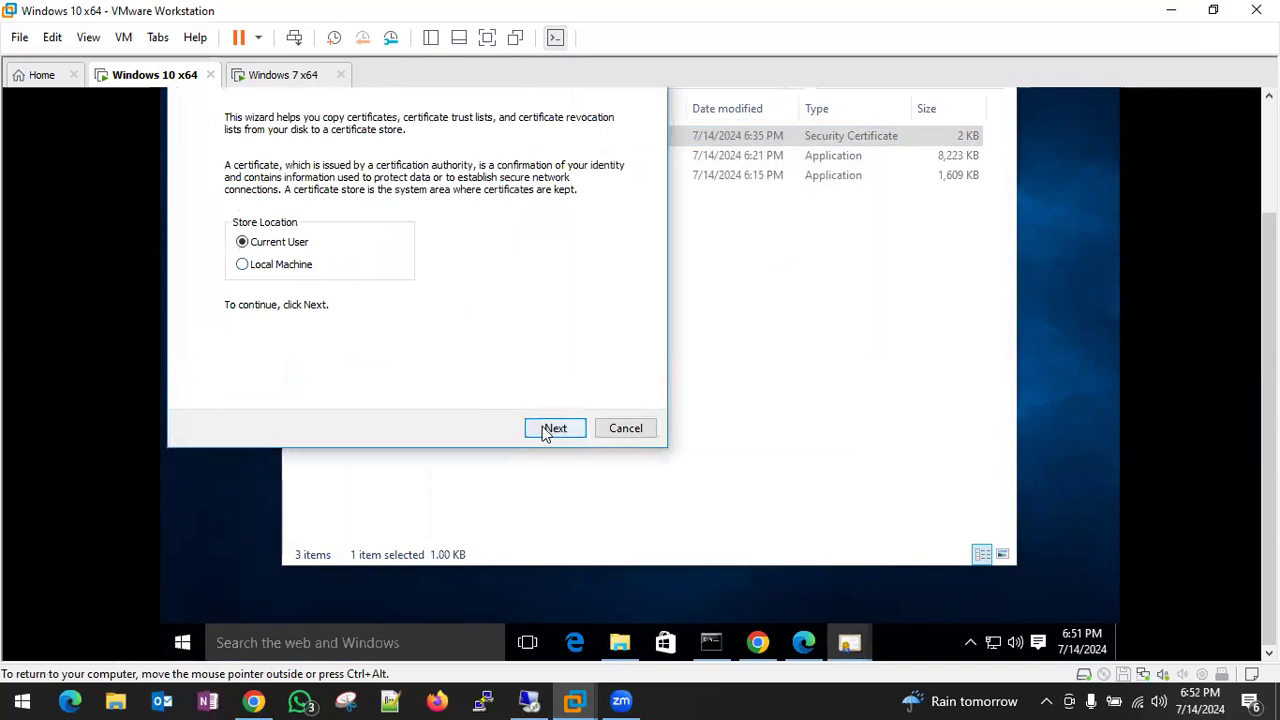
{"action": "left_click", "coordinate": [545, 428]}
{"action": "left_click", "coordinate": [371, 191]}
{"action": "left_click", "coordinate": [583, 230]}
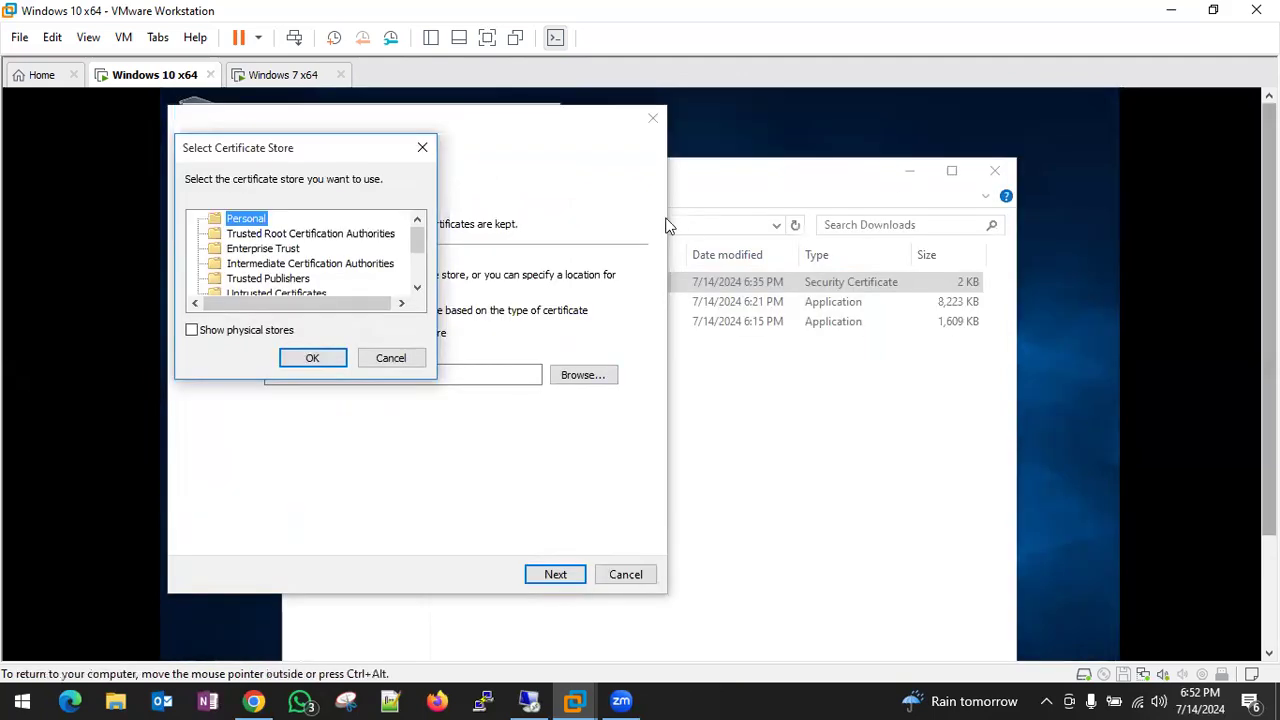
{"action": "left_click", "coordinate": [355, 236]}
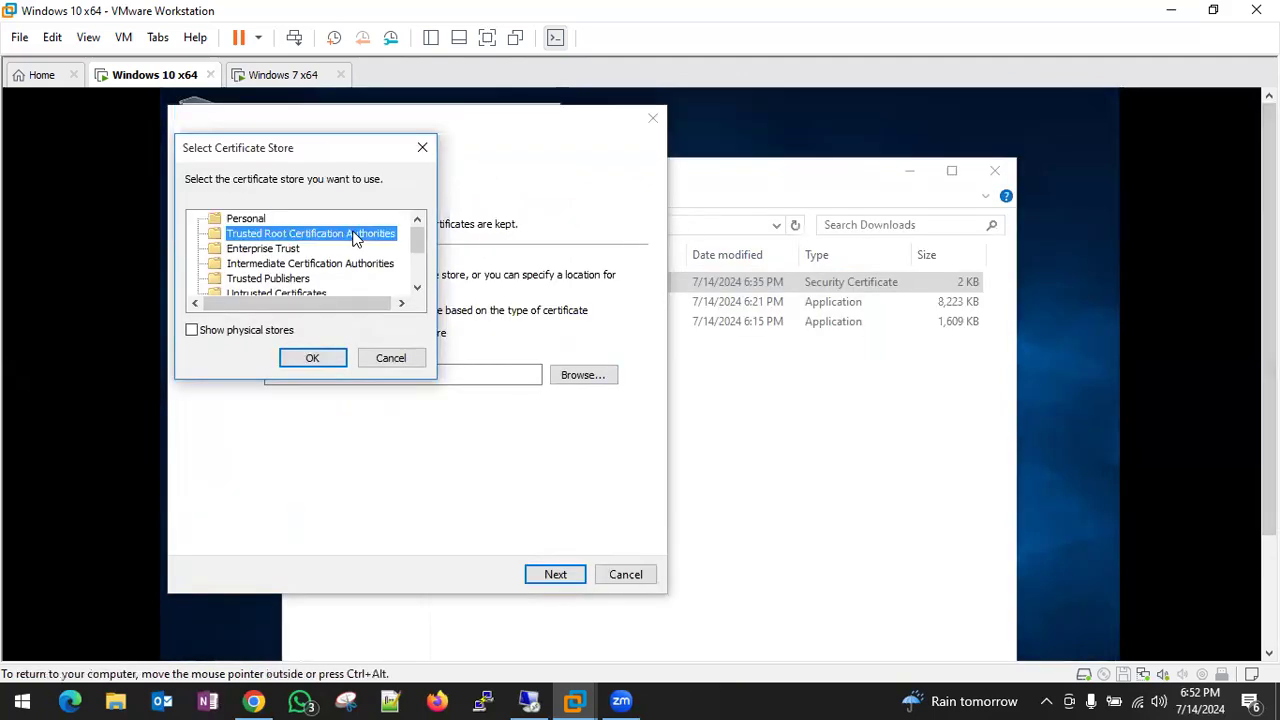
{"action": "left_click", "coordinate": [309, 357]}
{"action": "left_click", "coordinate": [555, 570]}
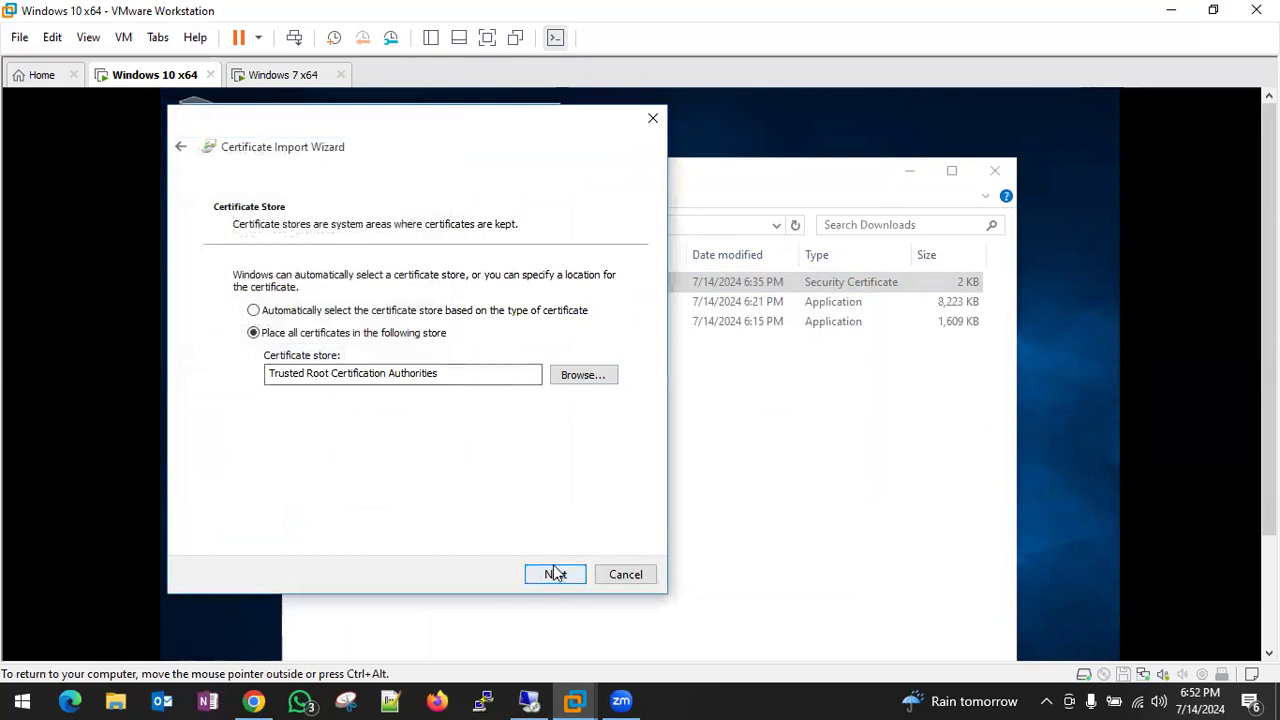
{"action": "left_click", "coordinate": [553, 566]}
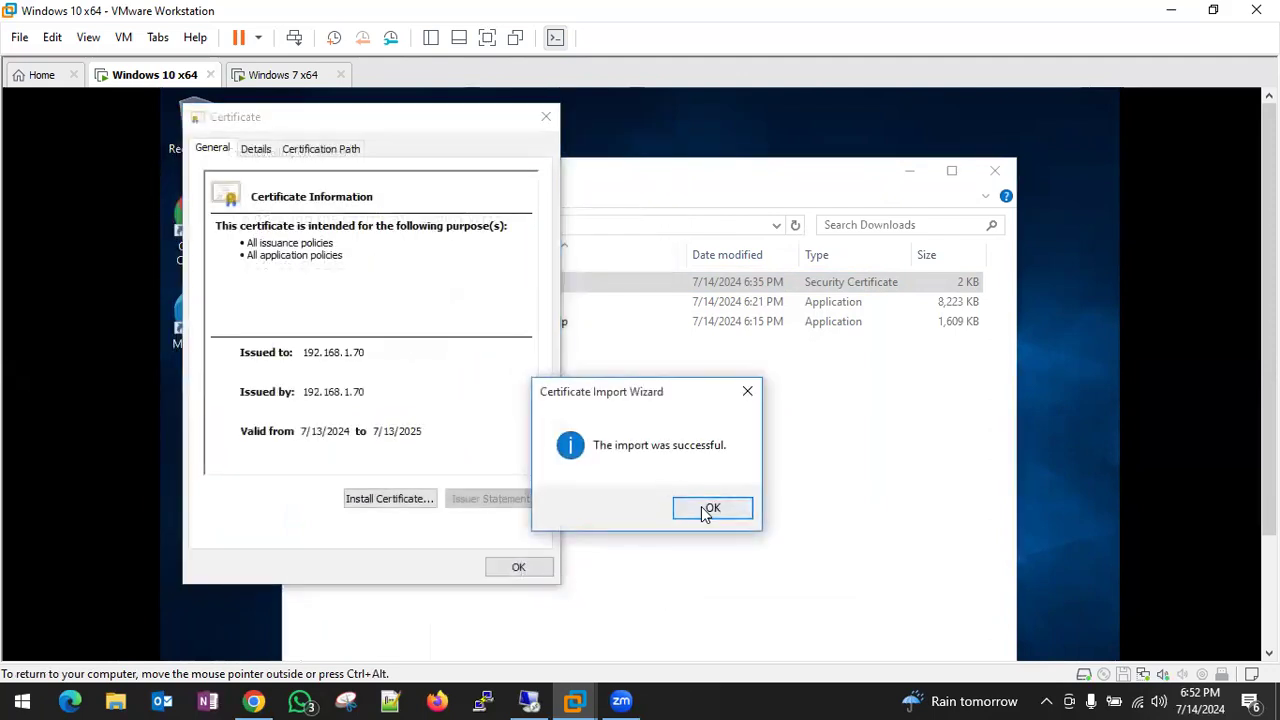
{"action": "left_click", "coordinate": [706, 508]}
{"action": "left_click", "coordinate": [525, 563]}
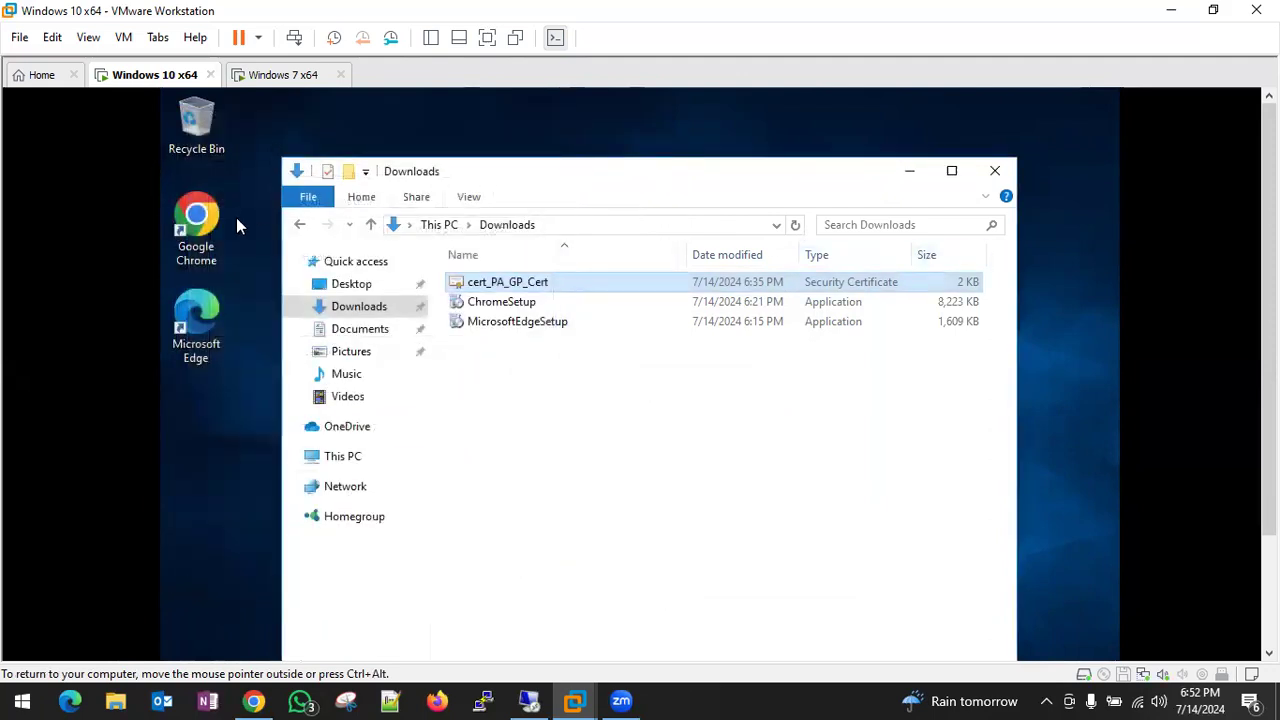
- Close the Chrome, Edge, Command Prompt and Downloads folder windows from the taskbar
{"action": "left_click_drag", "start_coordinate": [1269, 450], "coordinate": [1269, 590]}
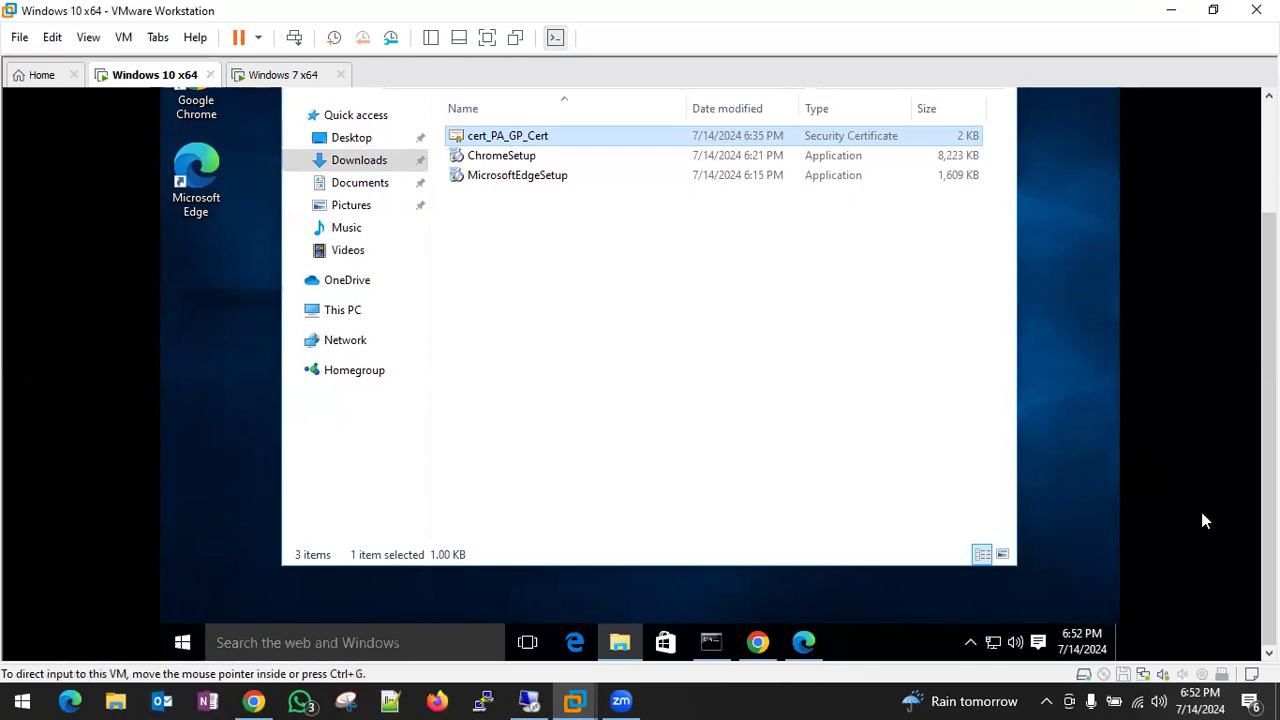
{"action": "left_click", "coordinate": [1048, 471]}
{"action": "left_click_drag", "start_coordinate": [1269, 470], "coordinate": [1269, 414]}
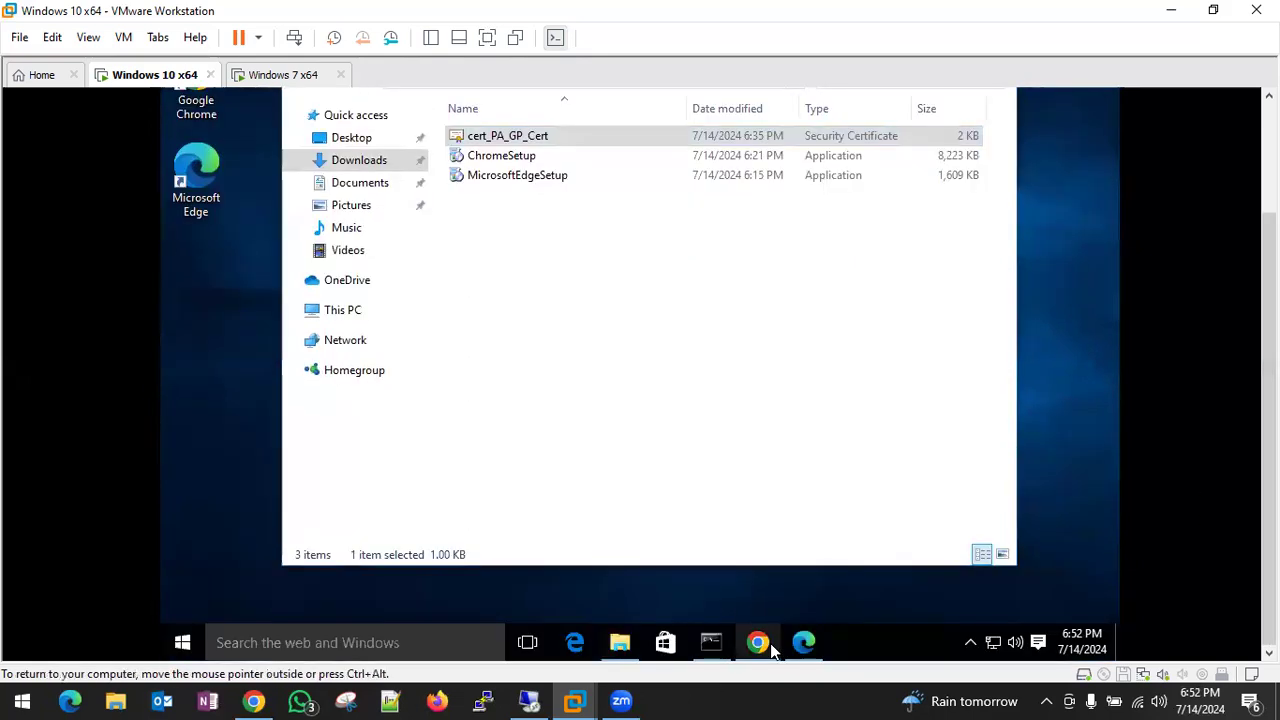
{"action": "right_click", "coordinate": [767, 645]}
{"action": "left_click", "coordinate": [694, 606]}
{"action": "right_click", "coordinate": [758, 642]}
{"action": "left_click", "coordinate": [740, 599]}
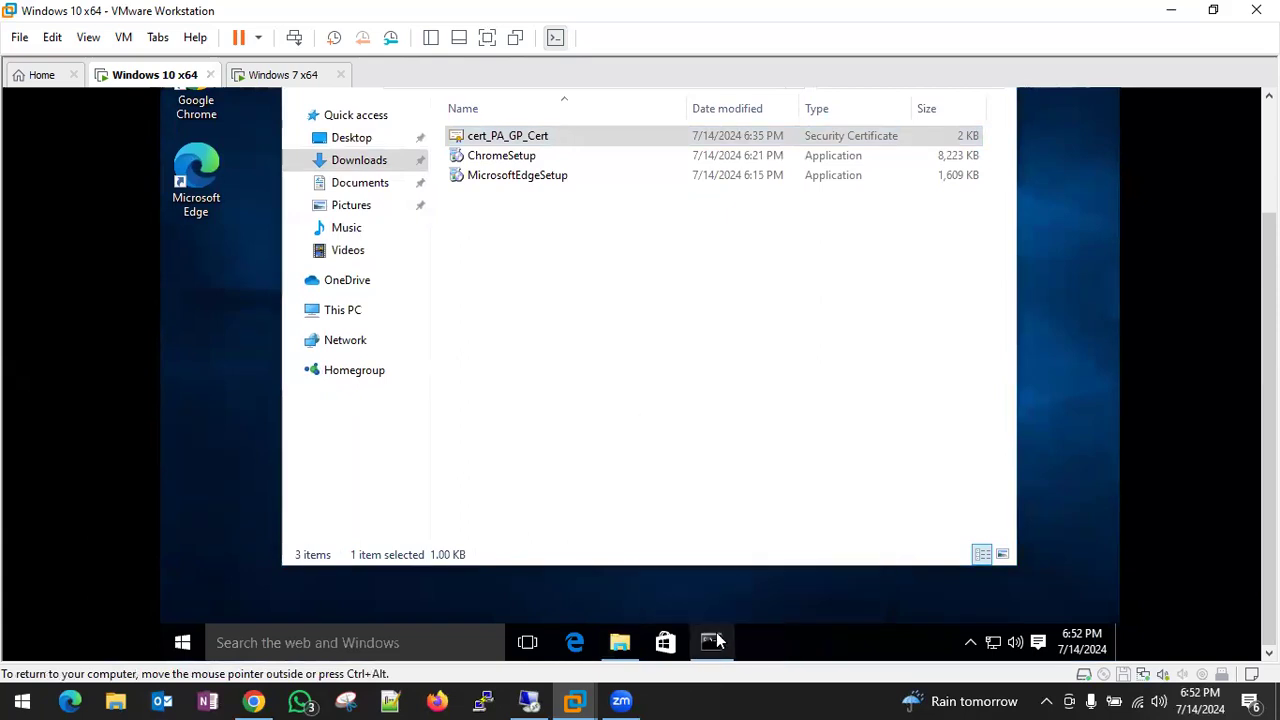
{"action": "right_click", "coordinate": [714, 641]}
{"action": "left_click", "coordinate": [692, 610]}
{"action": "right_click", "coordinate": [620, 642]}
{"action": "left_click", "coordinate": [600, 612]}
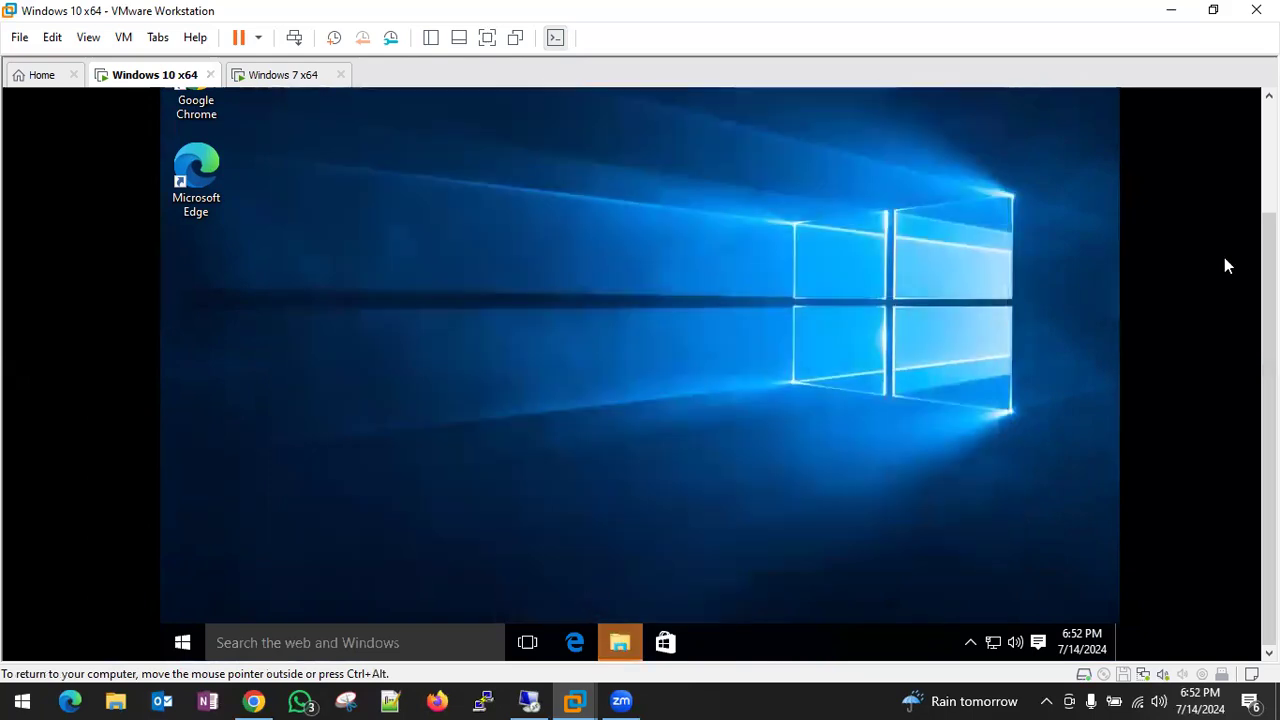
{"action": "left_click_drag", "start_coordinate": [1269, 350], "coordinate": [1269, 238]}
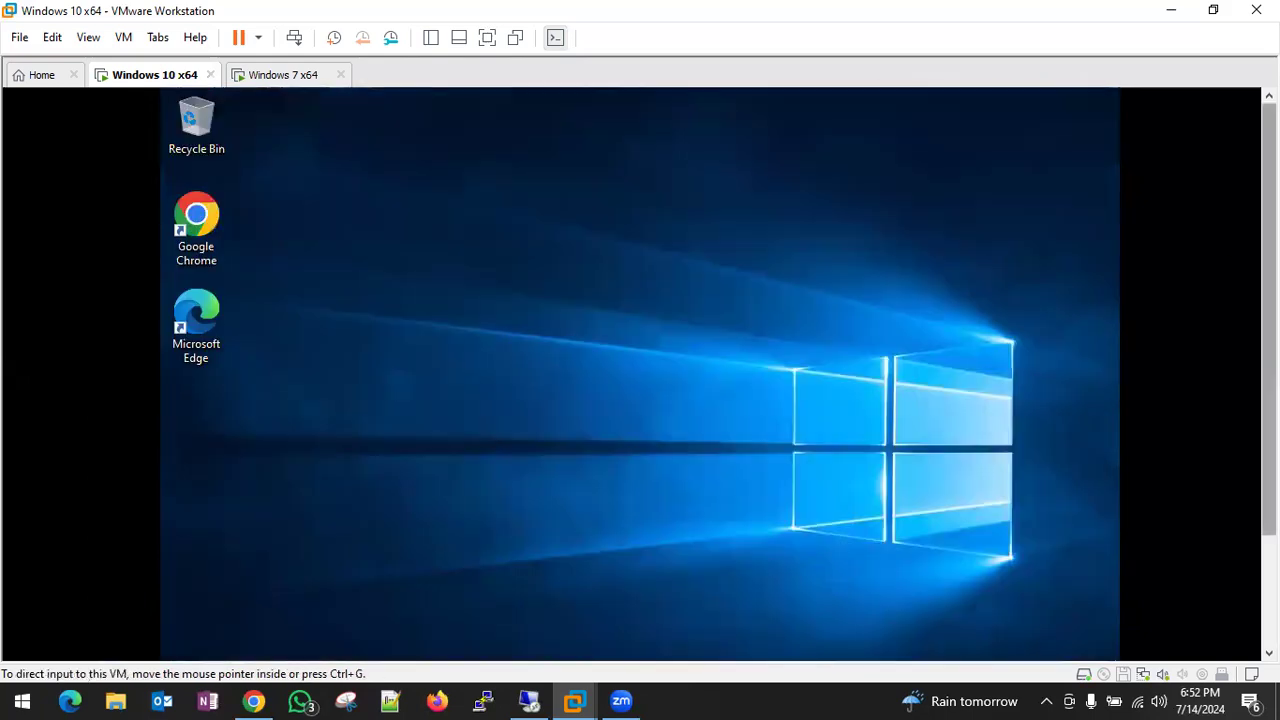
{"action": "double_click", "coordinate": [198, 225]}
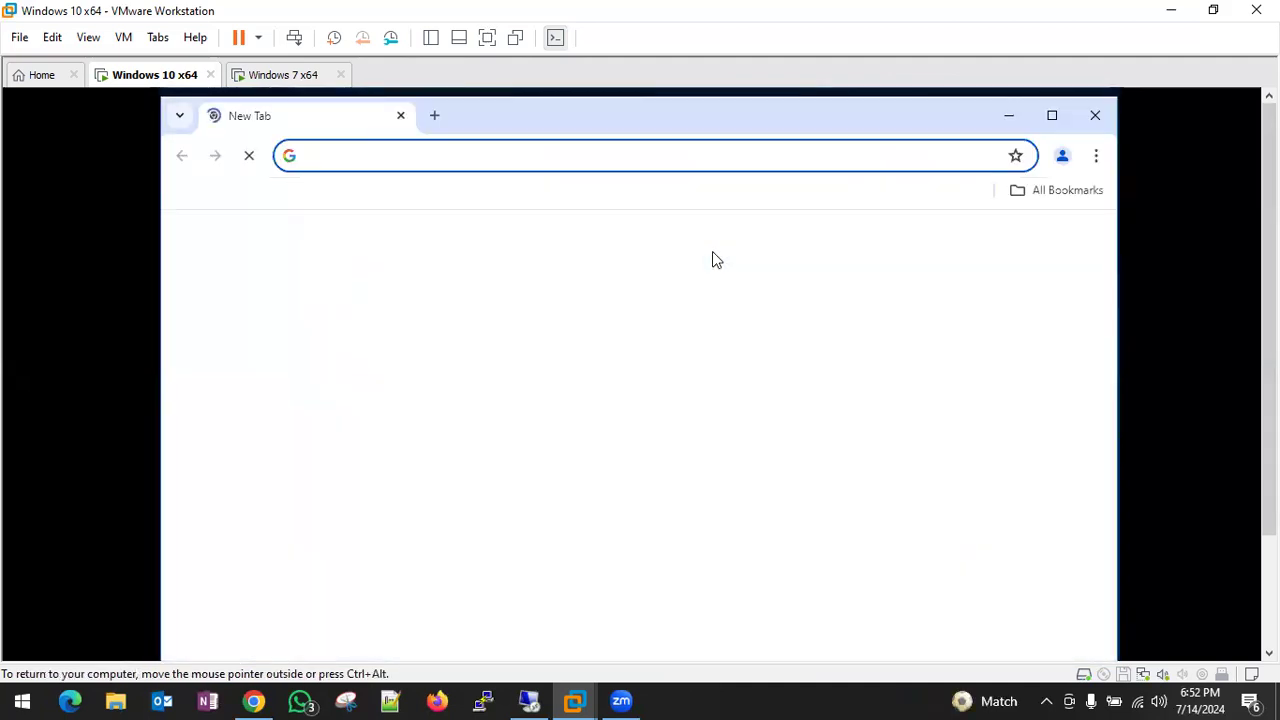
{"action": "left_click", "coordinate": [420, 157]}
{"action": "type", "text": "htt"}
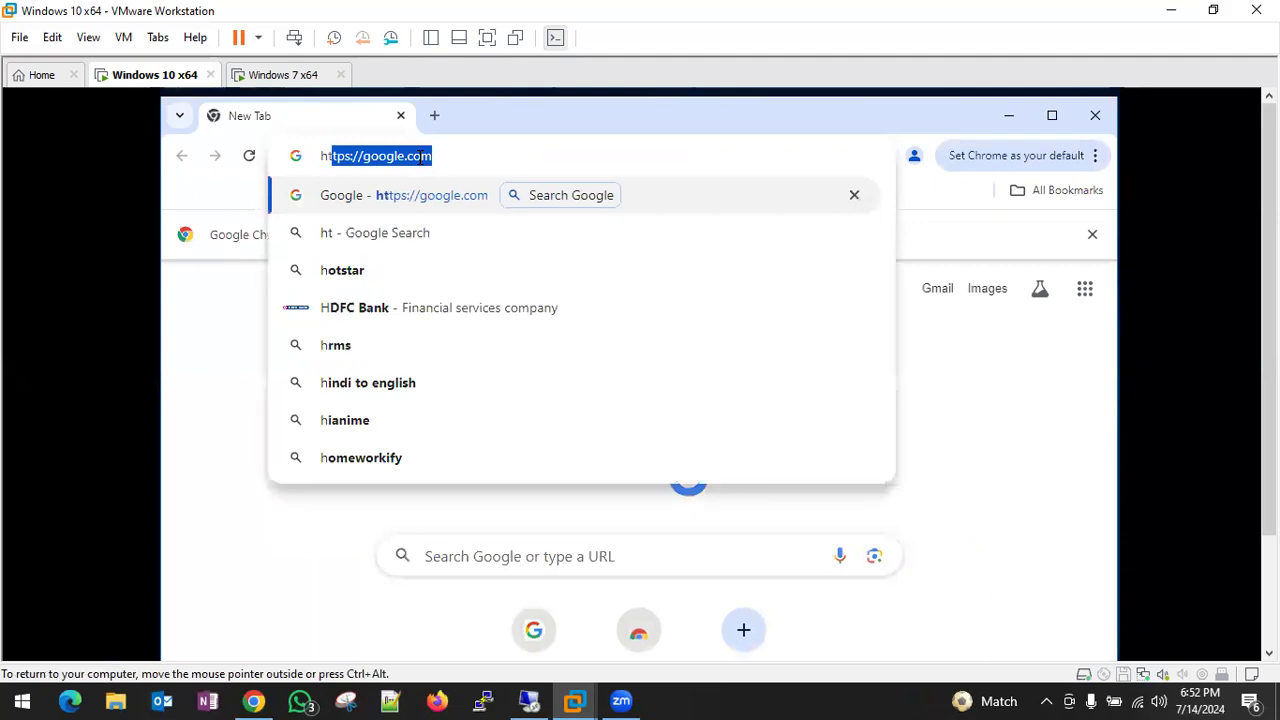
{"action": "type", "text": "ps://192.168.01."}
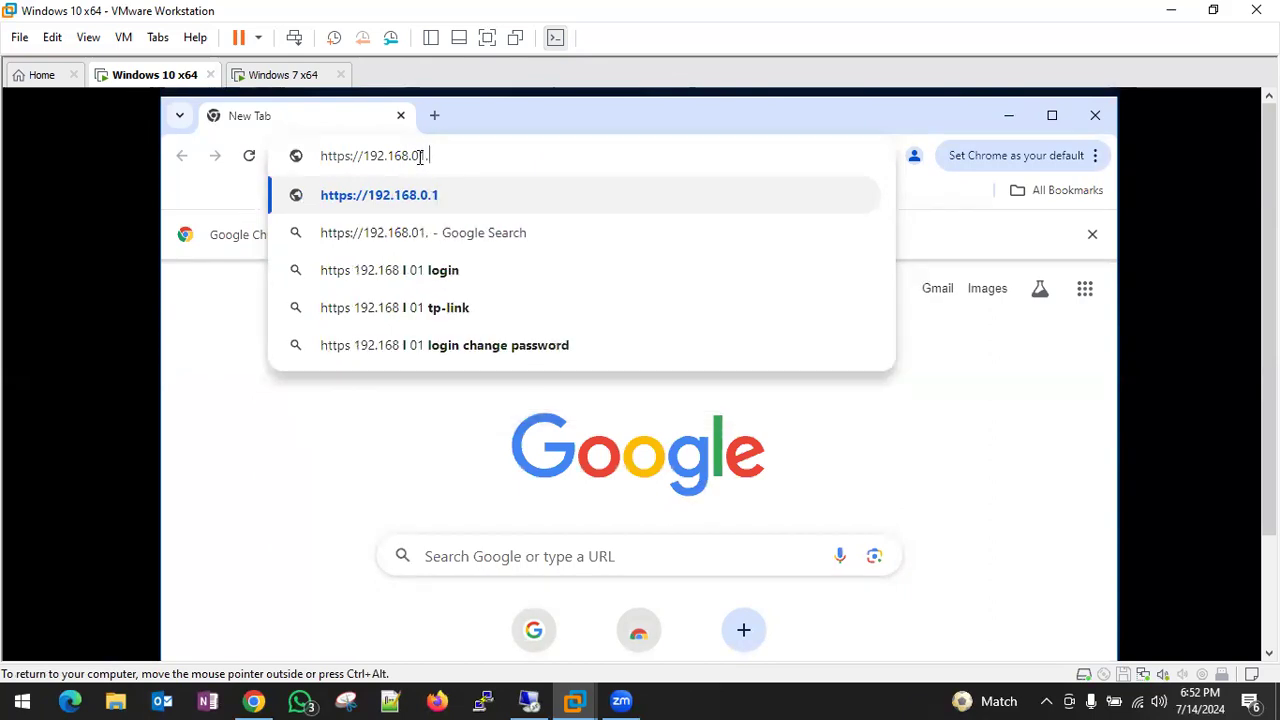
{"action": "key", "text": "BackSpace"}
{"action": "key", "text": "BackSpace"}
{"action": "key", "text": "BackSpace"}
{"action": "type", "text": "1."}
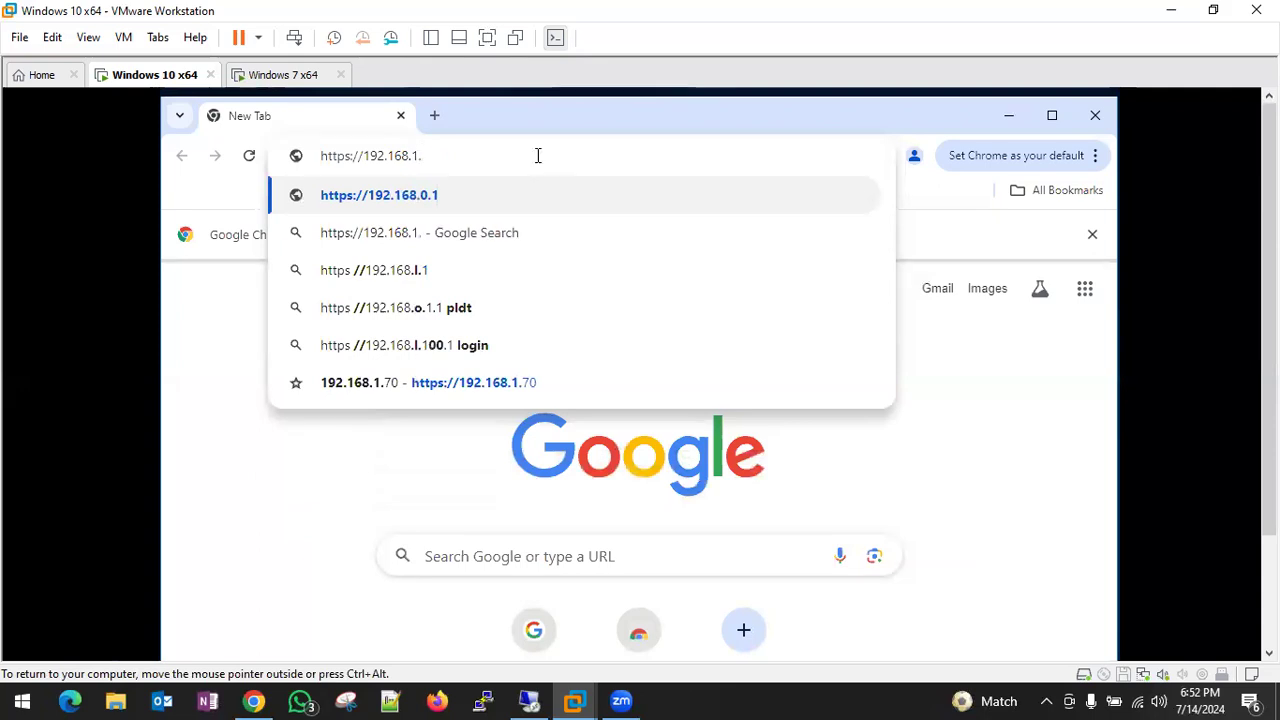
{"action": "type", "text": "7"}
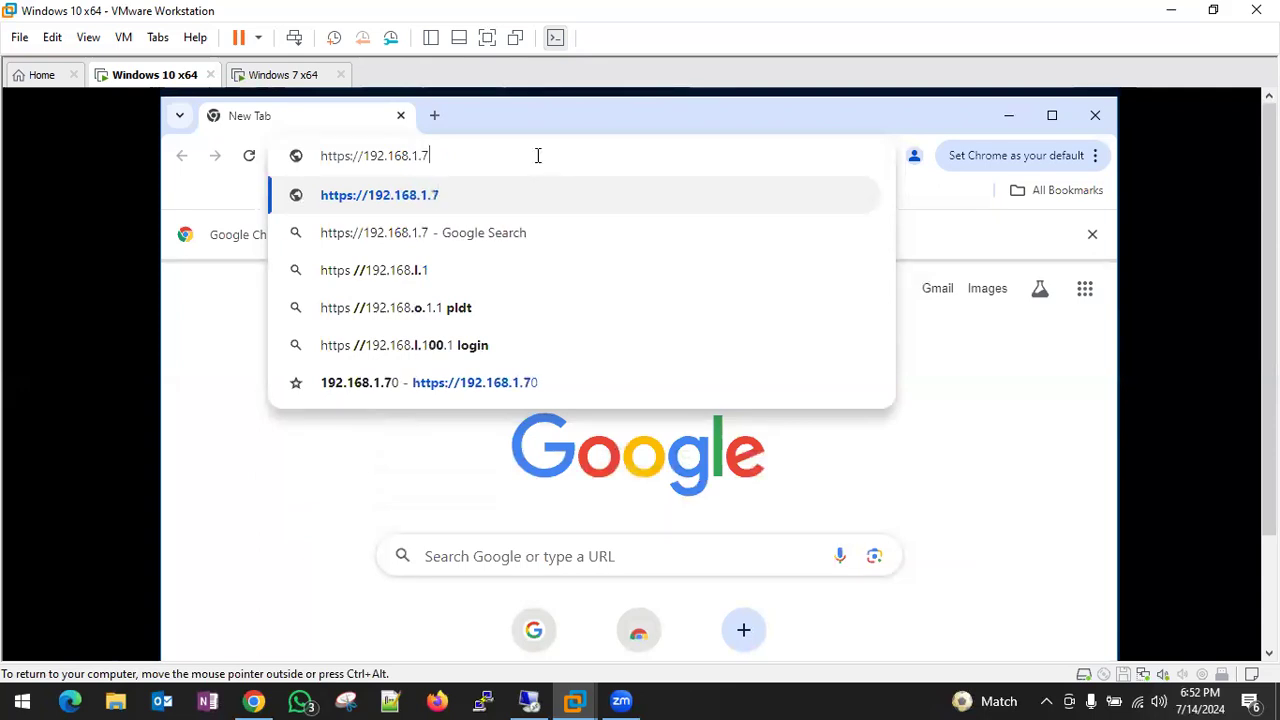
{"action": "type", "text": "0"}
{"action": "key", "text": "Return"}
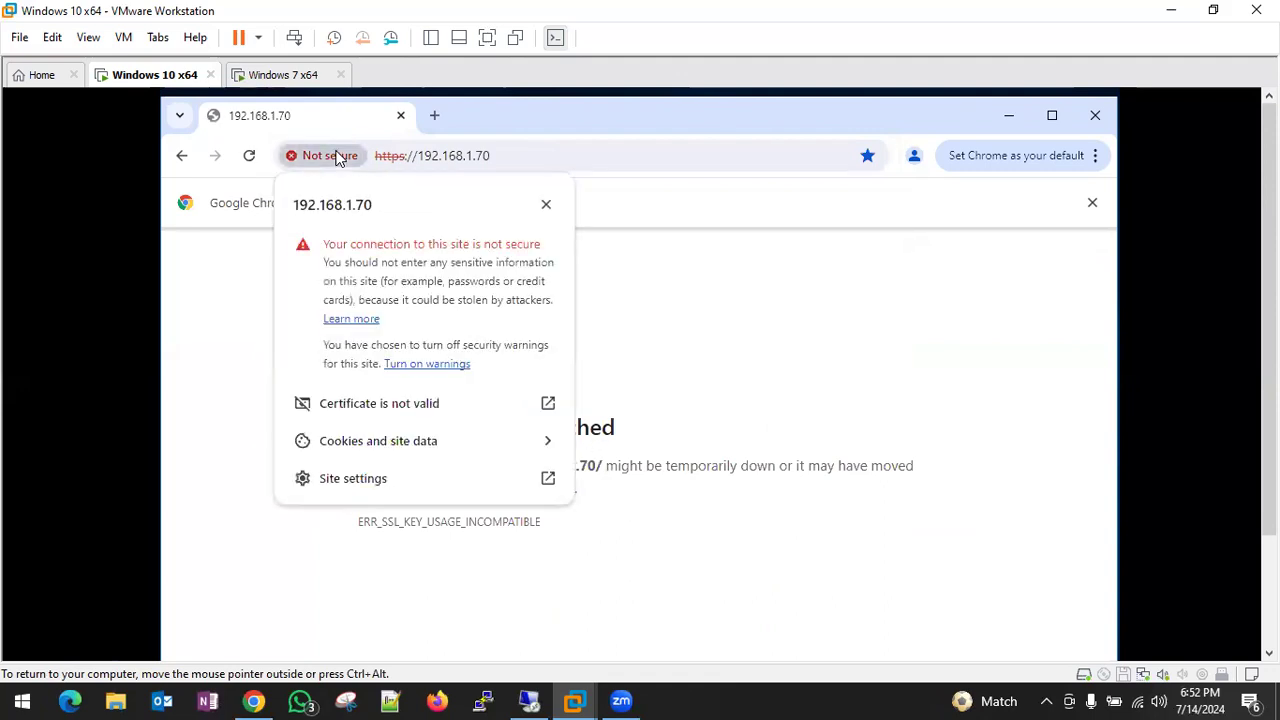
{"action": "left_click", "coordinate": [434, 412]}
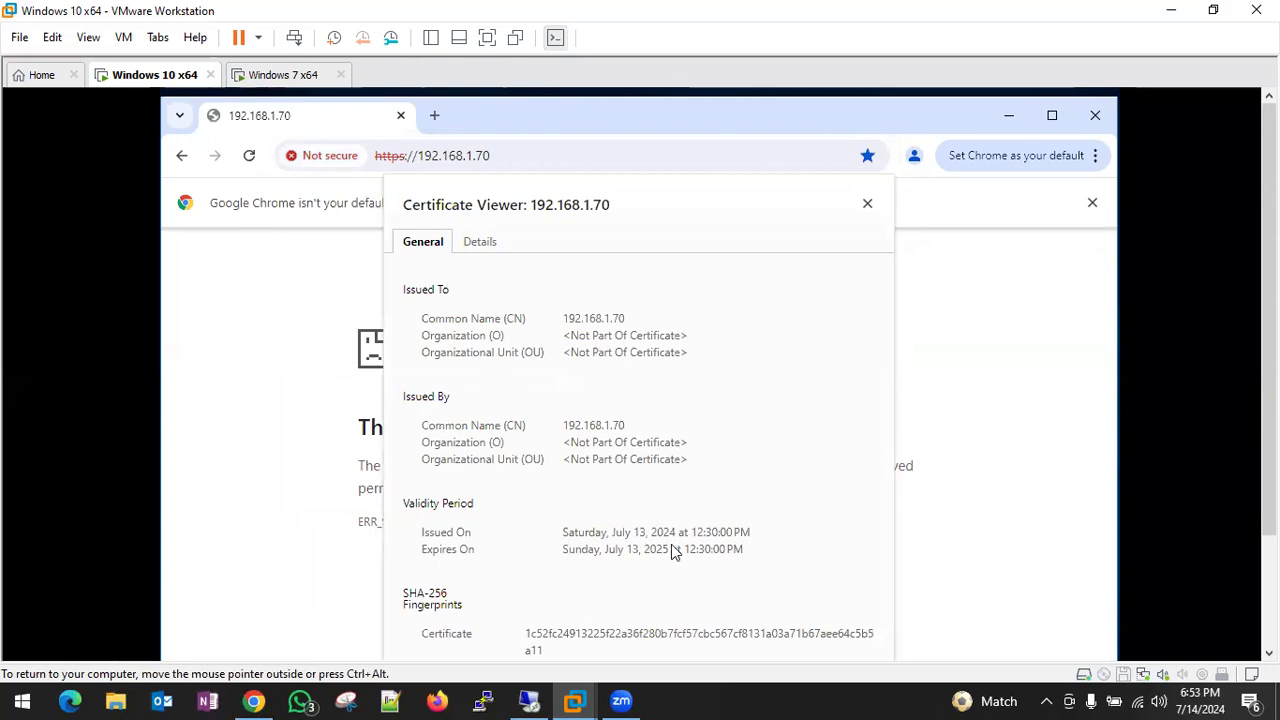
{"action": "left_click", "coordinate": [867, 204]}
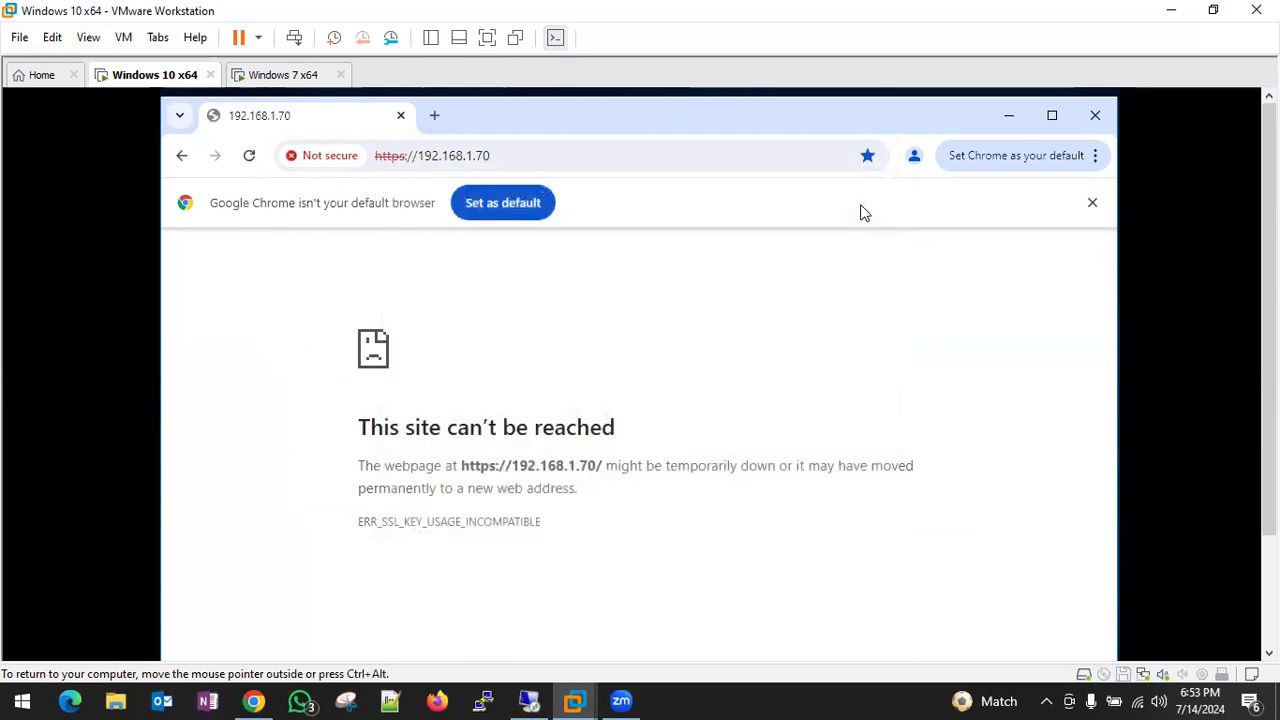
{"action": "left_click", "coordinate": [401, 116]}
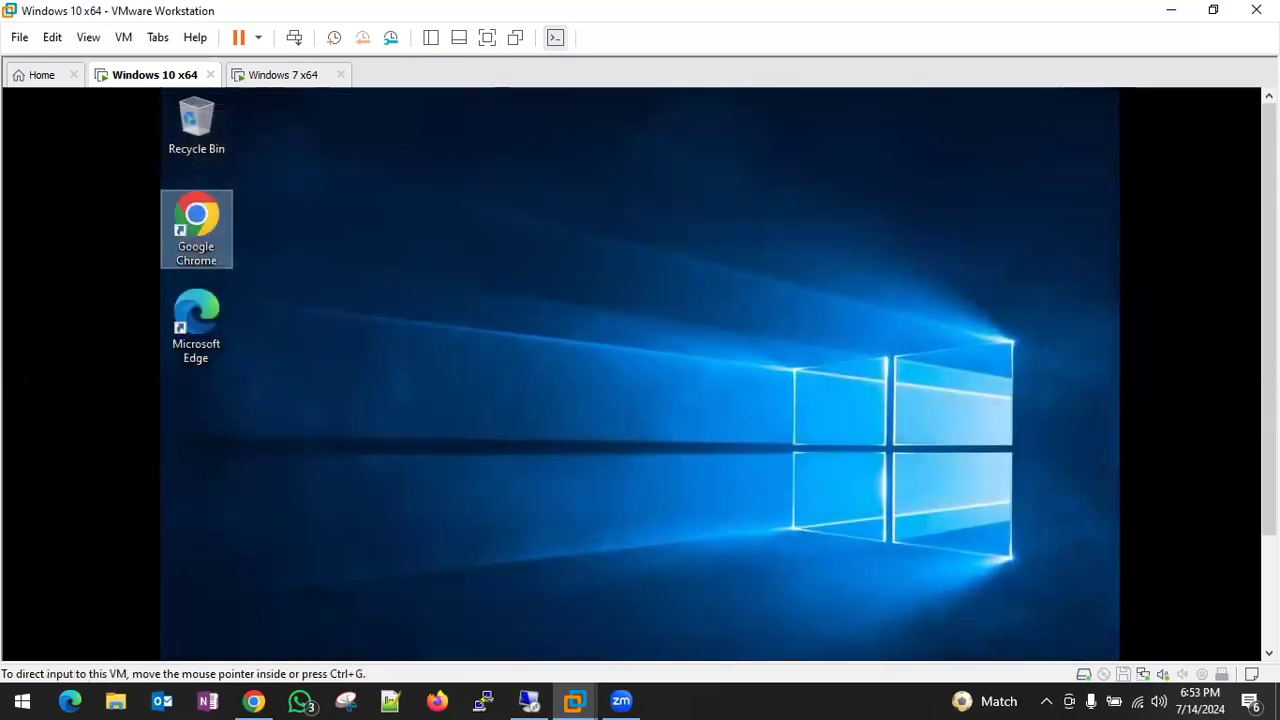
- Try signing in to the GlobalProtect portal as user 'test'
{"action": "left_click_drag", "start_coordinate": [1269, 400], "coordinate": [1269, 525]}
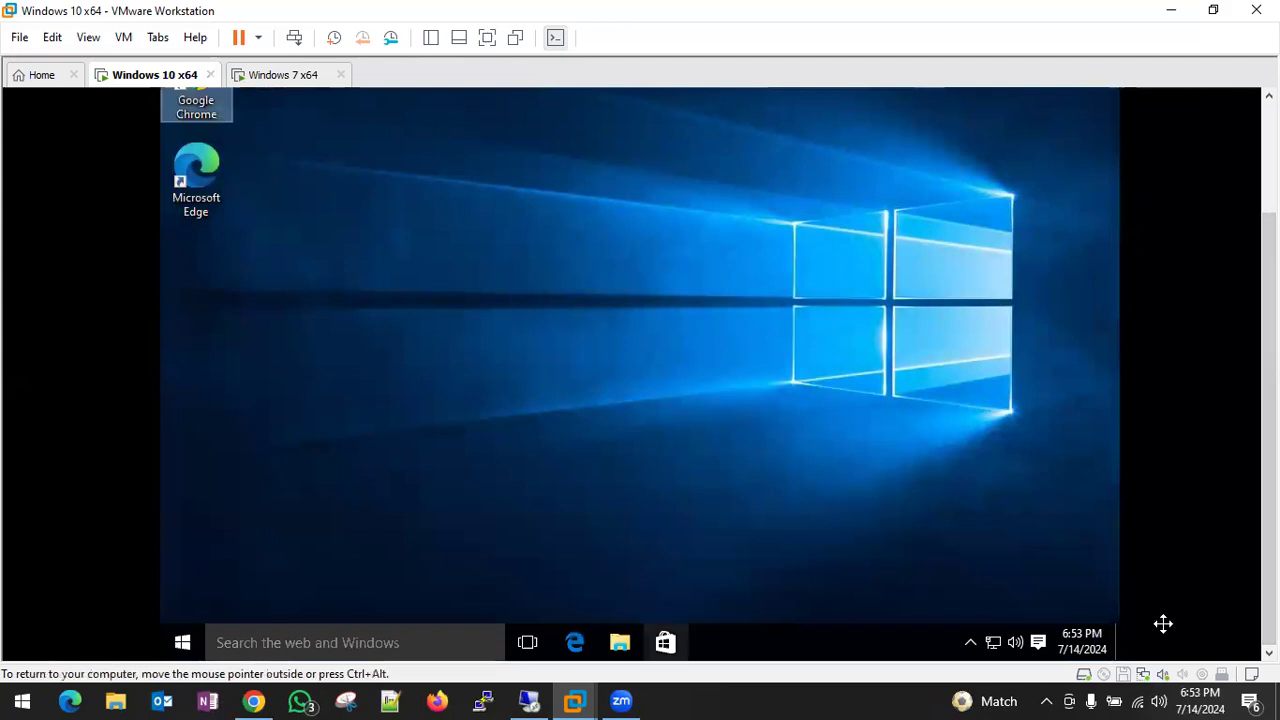
{"action": "key", "text": "ctrl+alt+Return"}
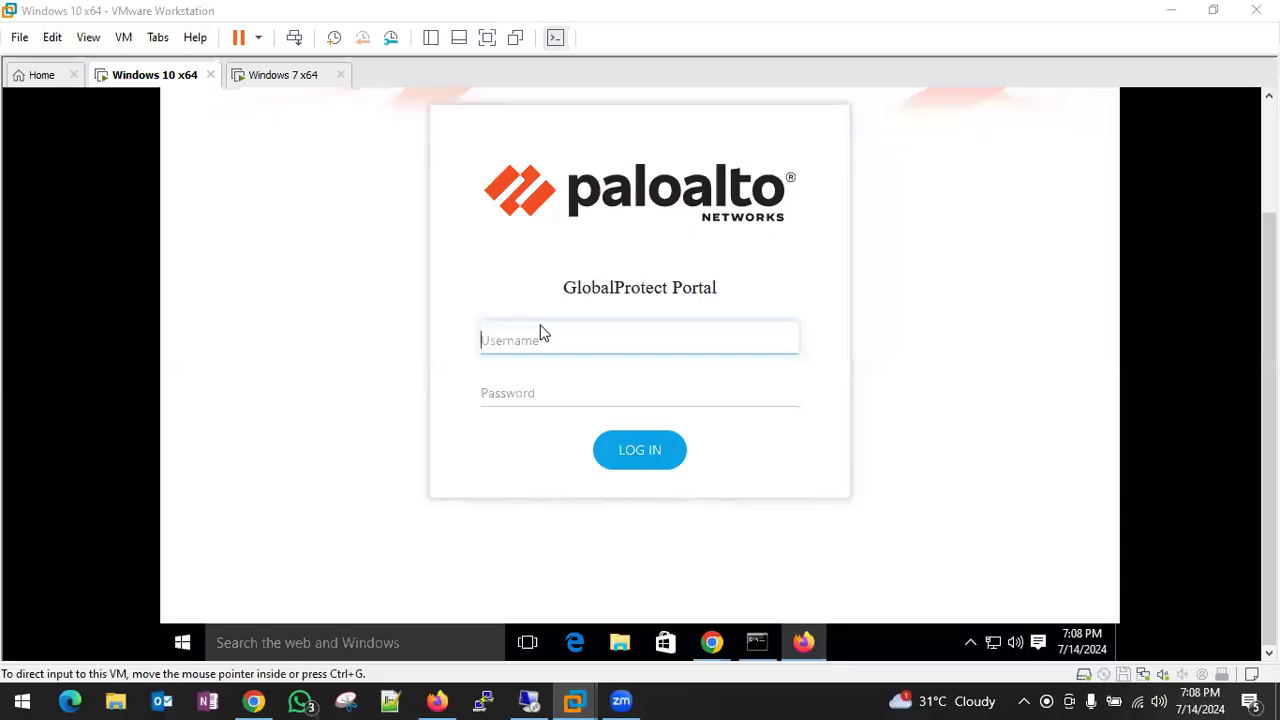
{"action": "left_click", "coordinate": [566, 330]}
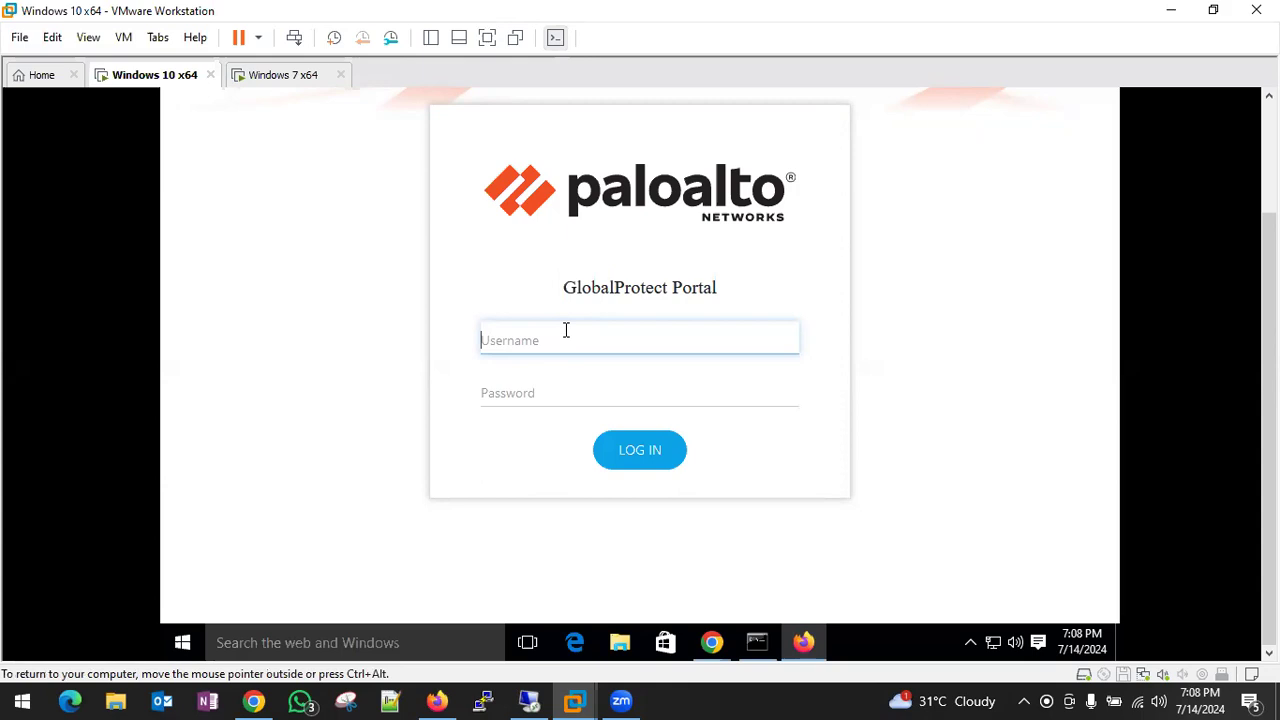
{"action": "type", "text": "test"}
{"action": "key", "text": "Tab"}
{"action": "type", "text": "********"}
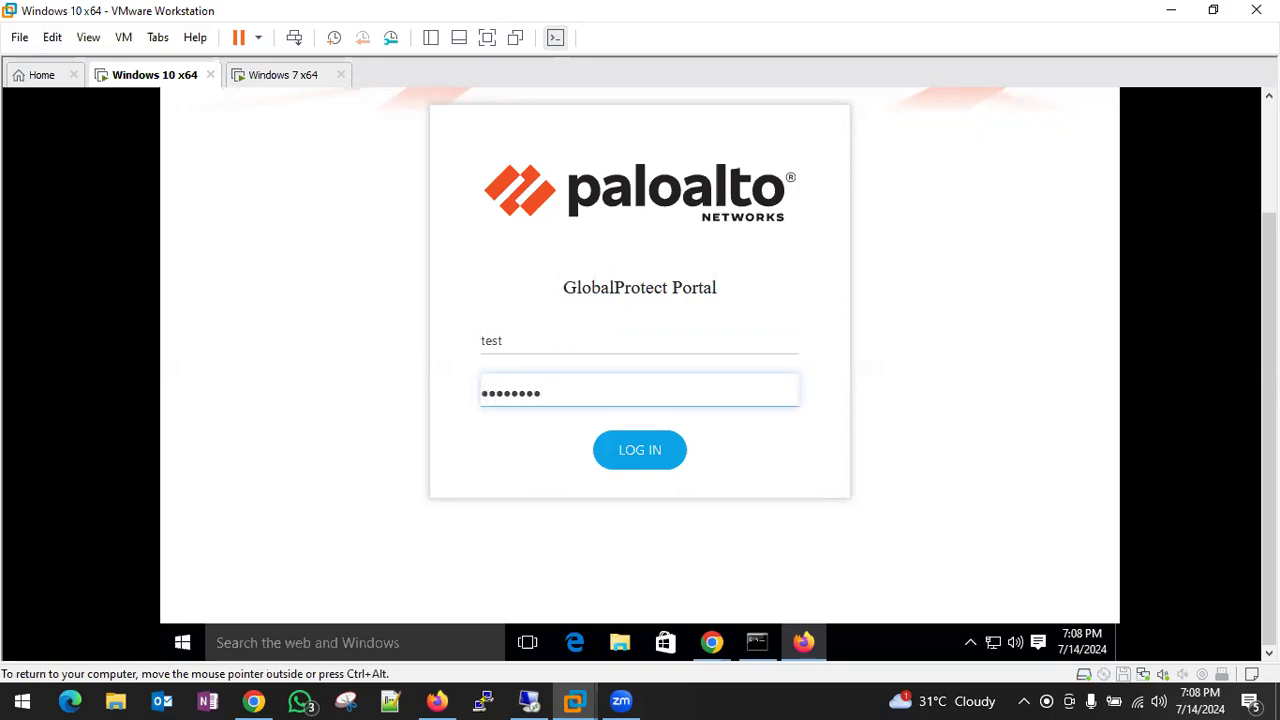
{"action": "left_click", "coordinate": [640, 468]}
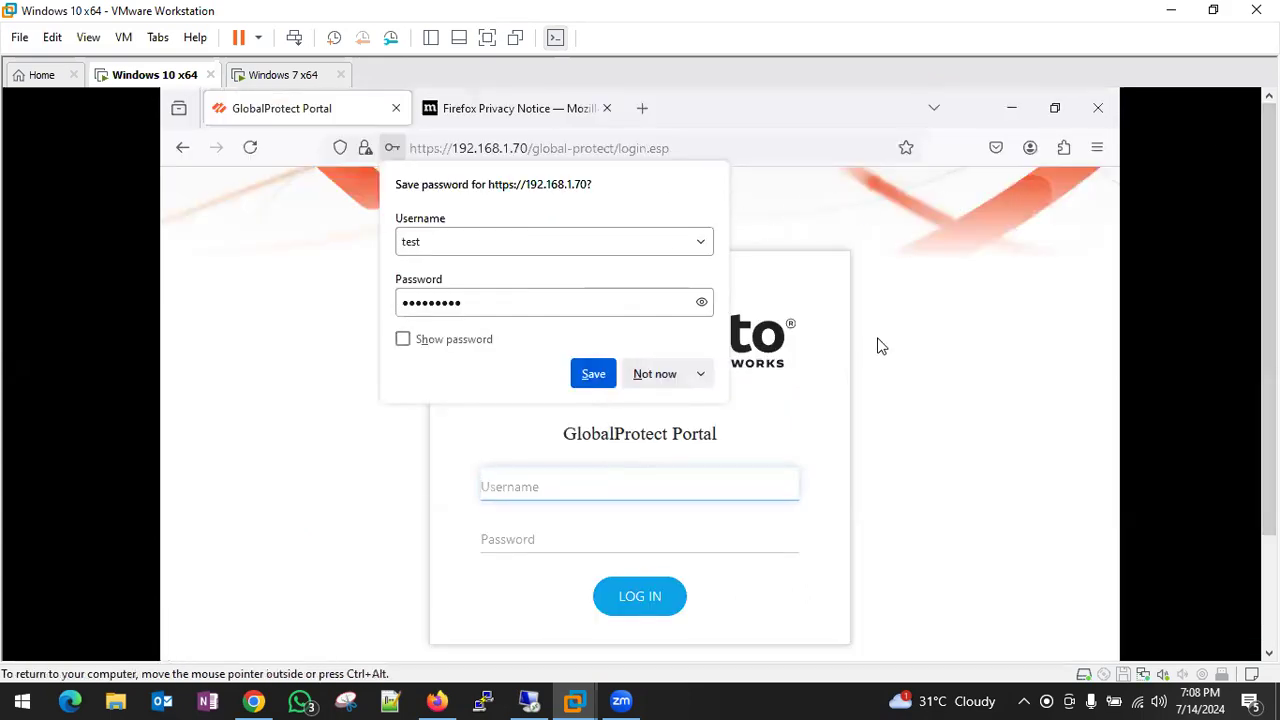
- Edit the entries in Firefox's save-password prompt, then dismiss it
{"action": "left_click", "coordinate": [480, 240]}
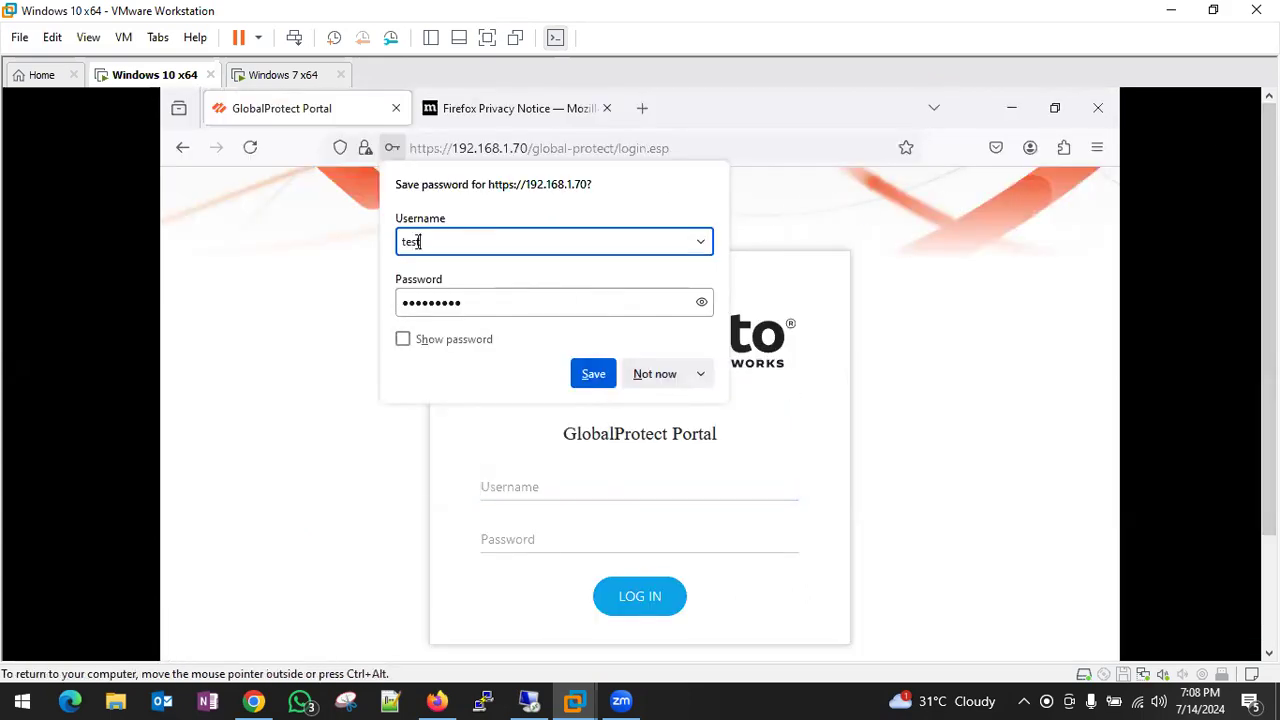
{"action": "type", "text": "susan"}
{"action": "key", "text": "Tab"}
{"action": "type", "text": "pas"}
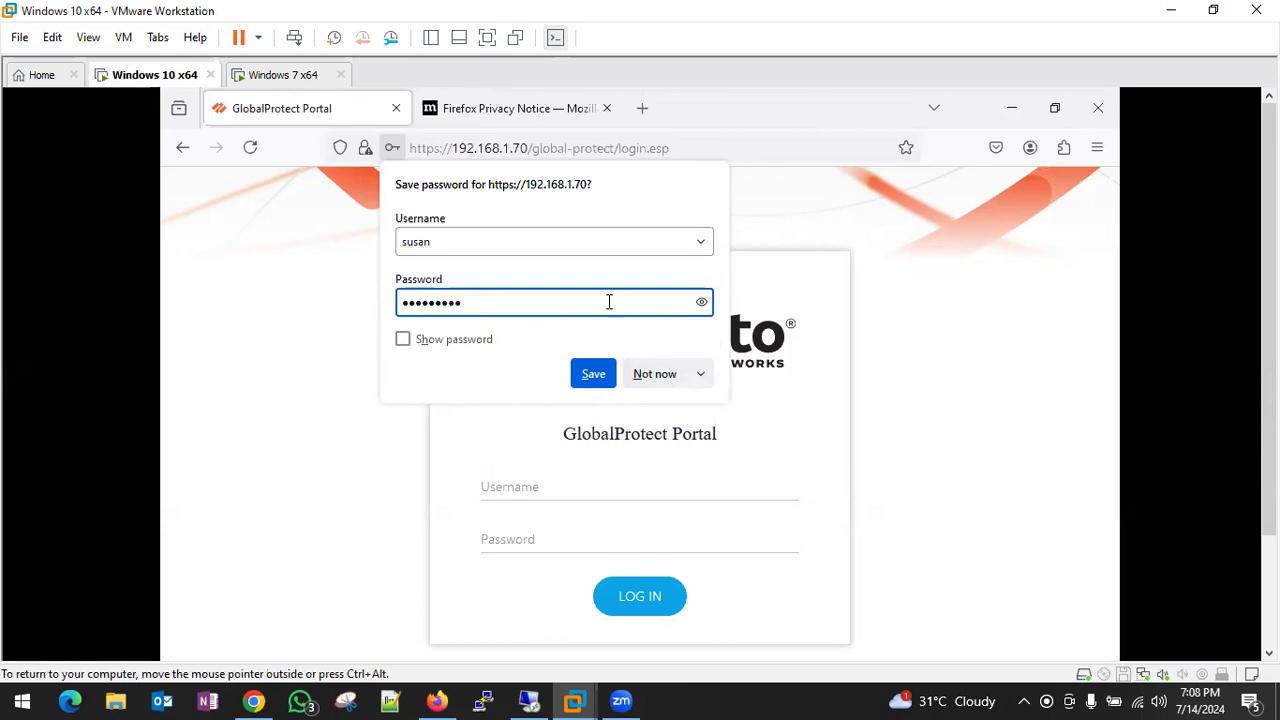
{"action": "left_click", "coordinate": [787, 408]}
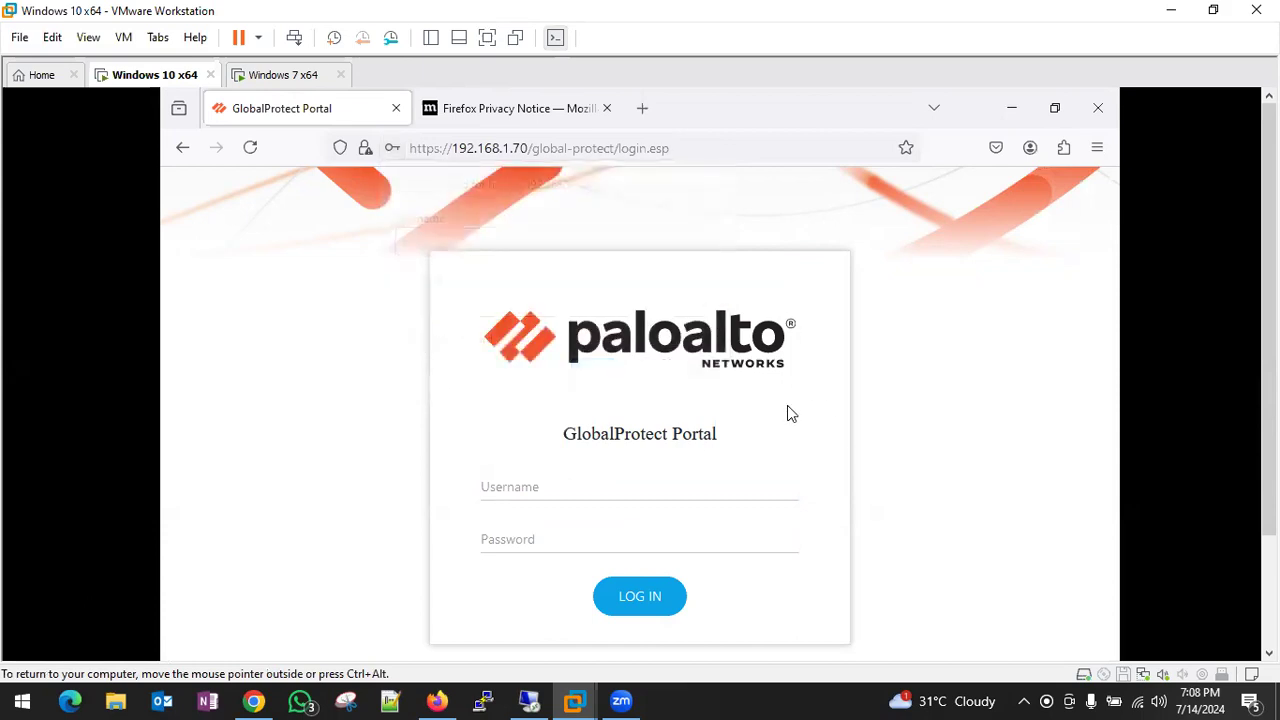
- Sign in to the portal as another domain user, declining to save the password
{"action": "left_click", "coordinate": [508, 480]}
{"action": "type", "text": "susan"}
{"action": "key", "text": "Tab"}
{"action": "type", "text": "•••••••••"}
{"action": "left_click", "coordinate": [628, 596]}
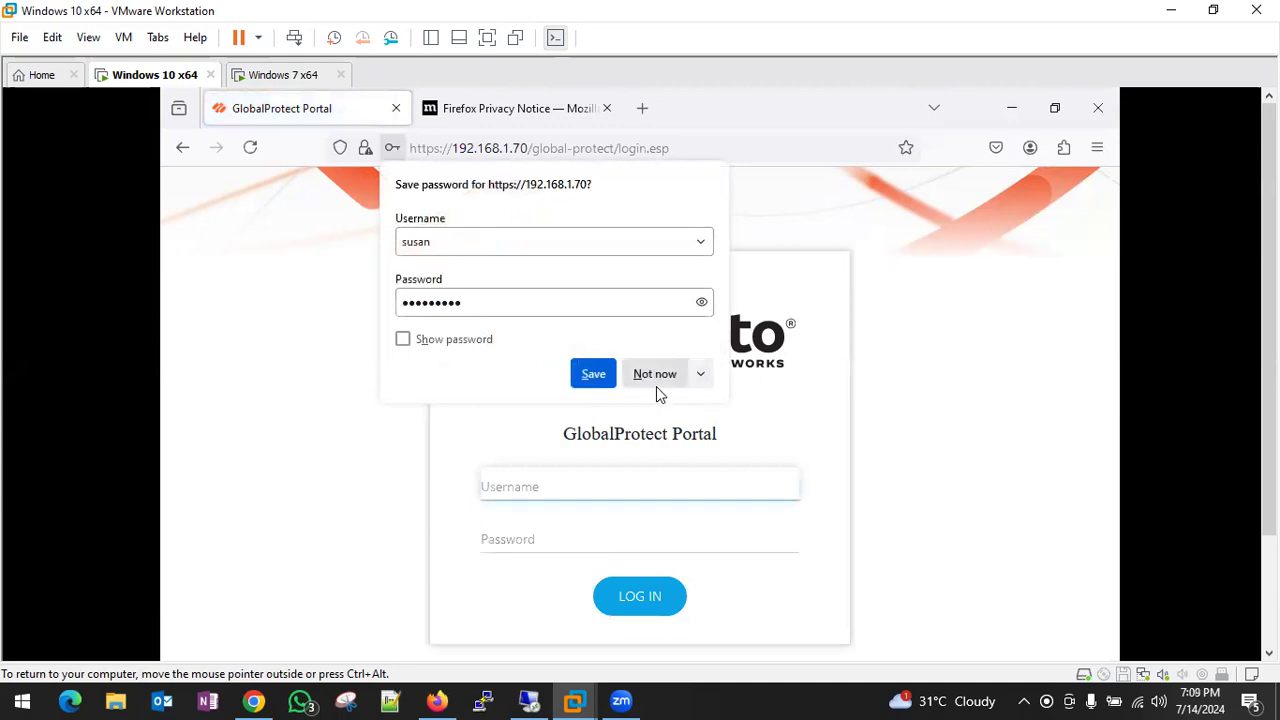
{"action": "left_click", "coordinate": [908, 250]}
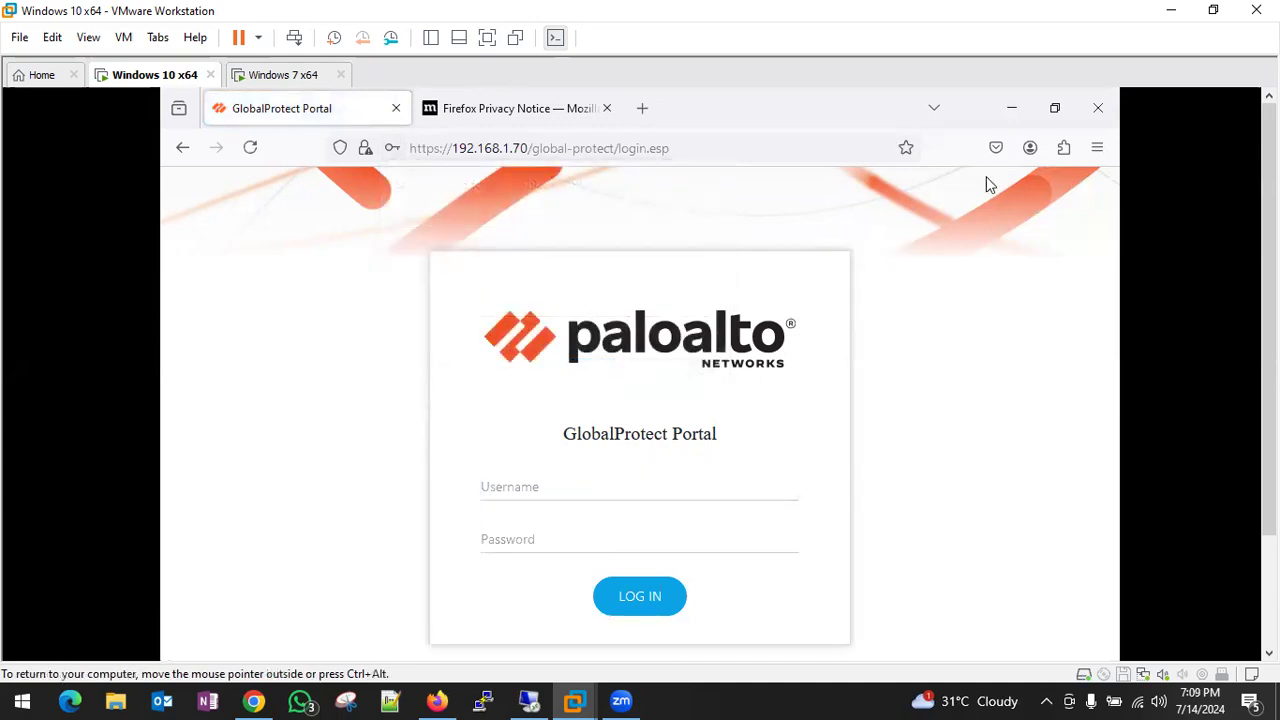
{"action": "left_click", "coordinate": [535, 699]}
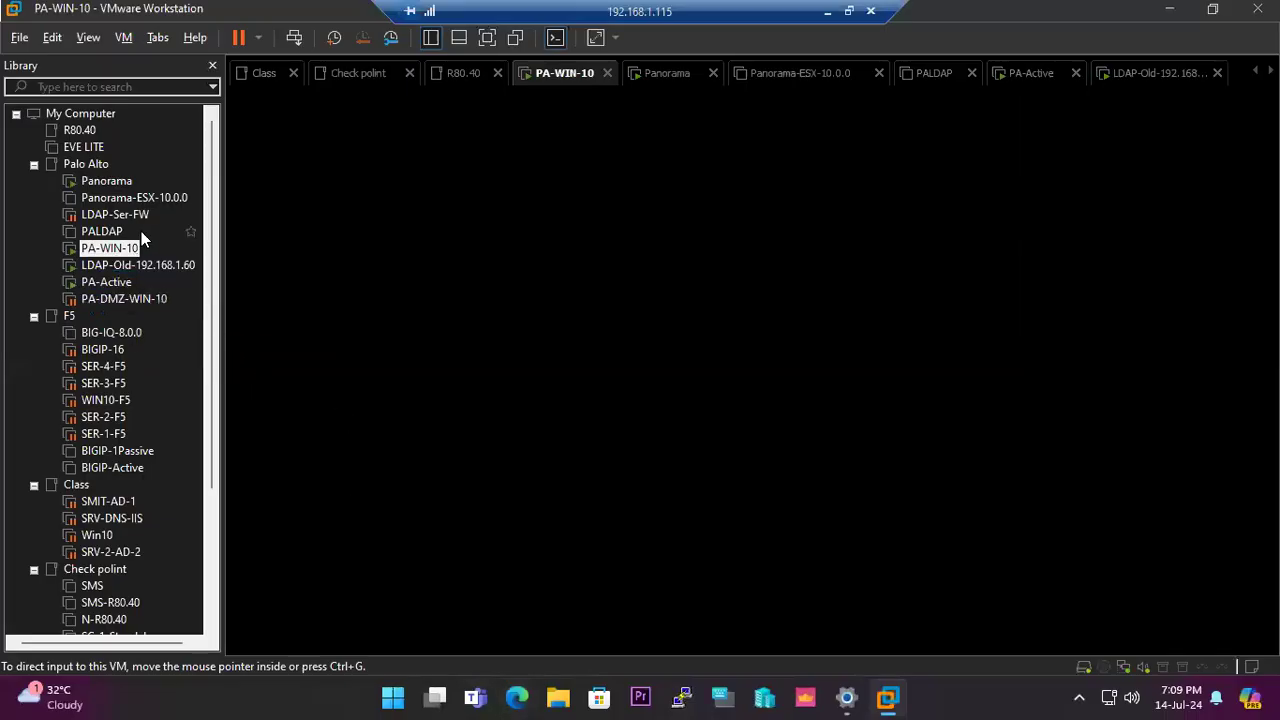
- Sign in to the LDAP-Old-192.168.1.60 server as Administrator and search Start for 'users'
{"action": "left_click", "coordinate": [120, 265]}
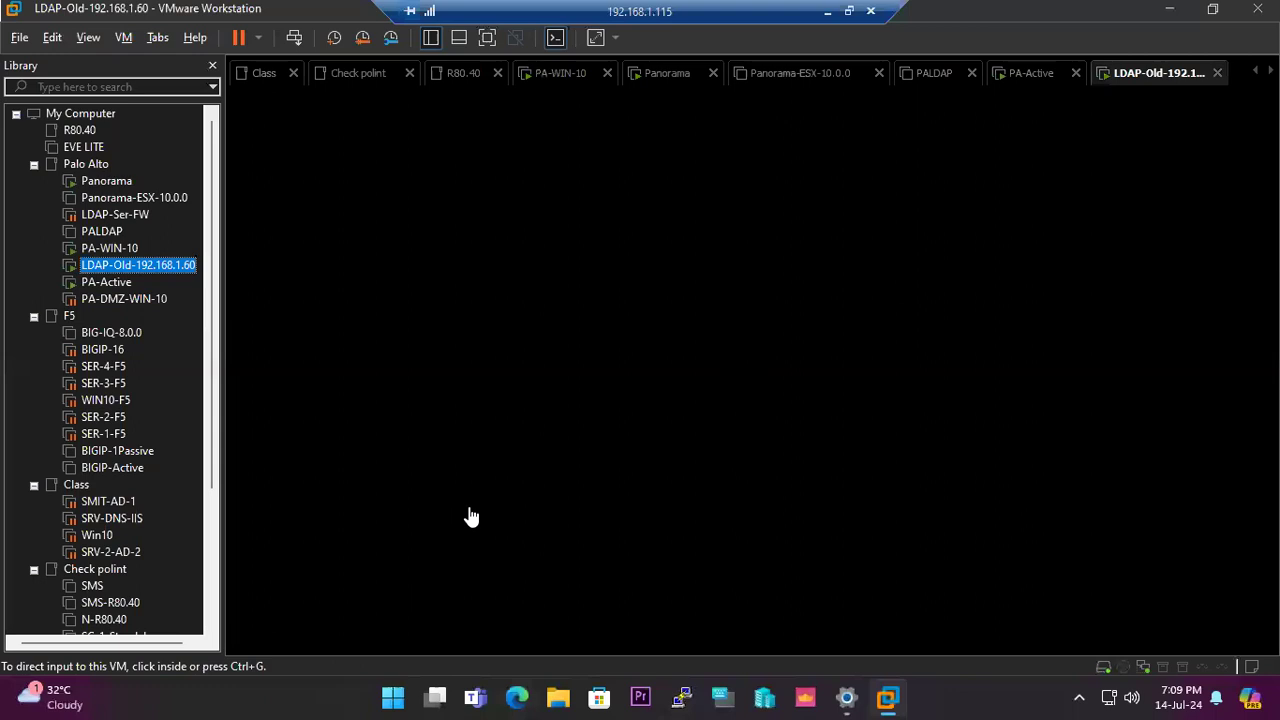
{"action": "left_click", "coordinate": [998, 341]}
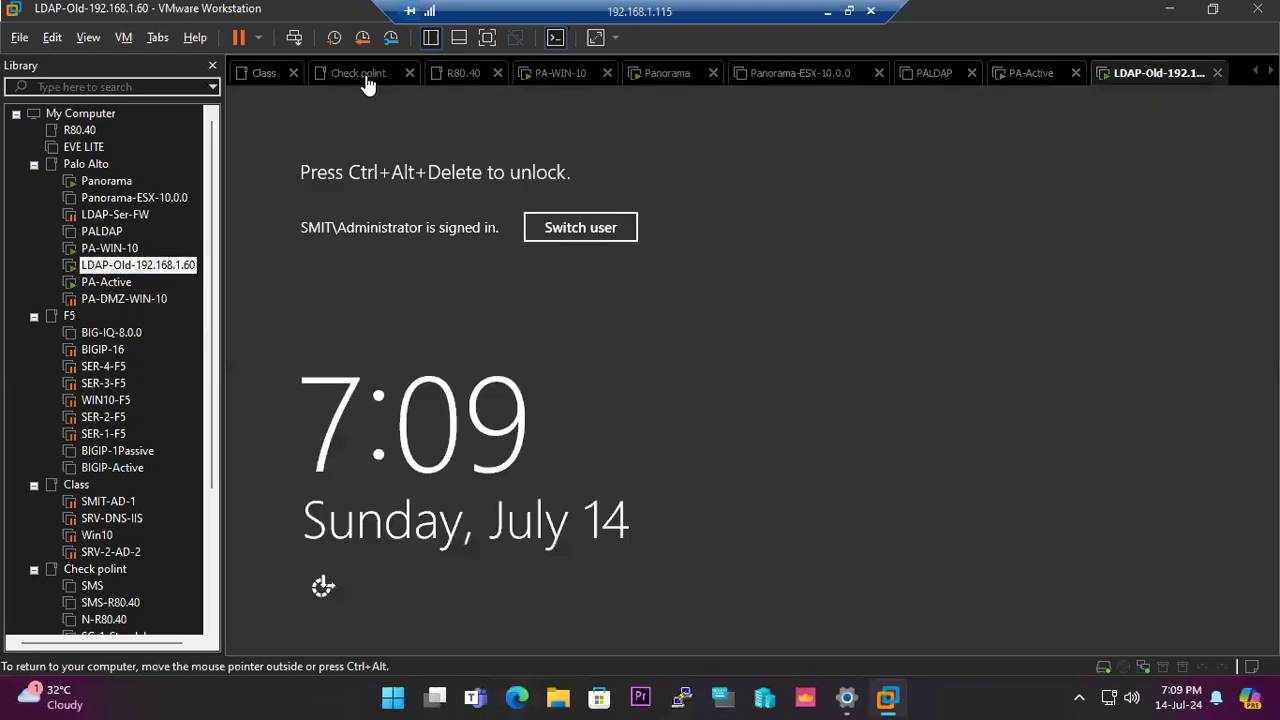
{"action": "left_click", "coordinate": [294, 37]}
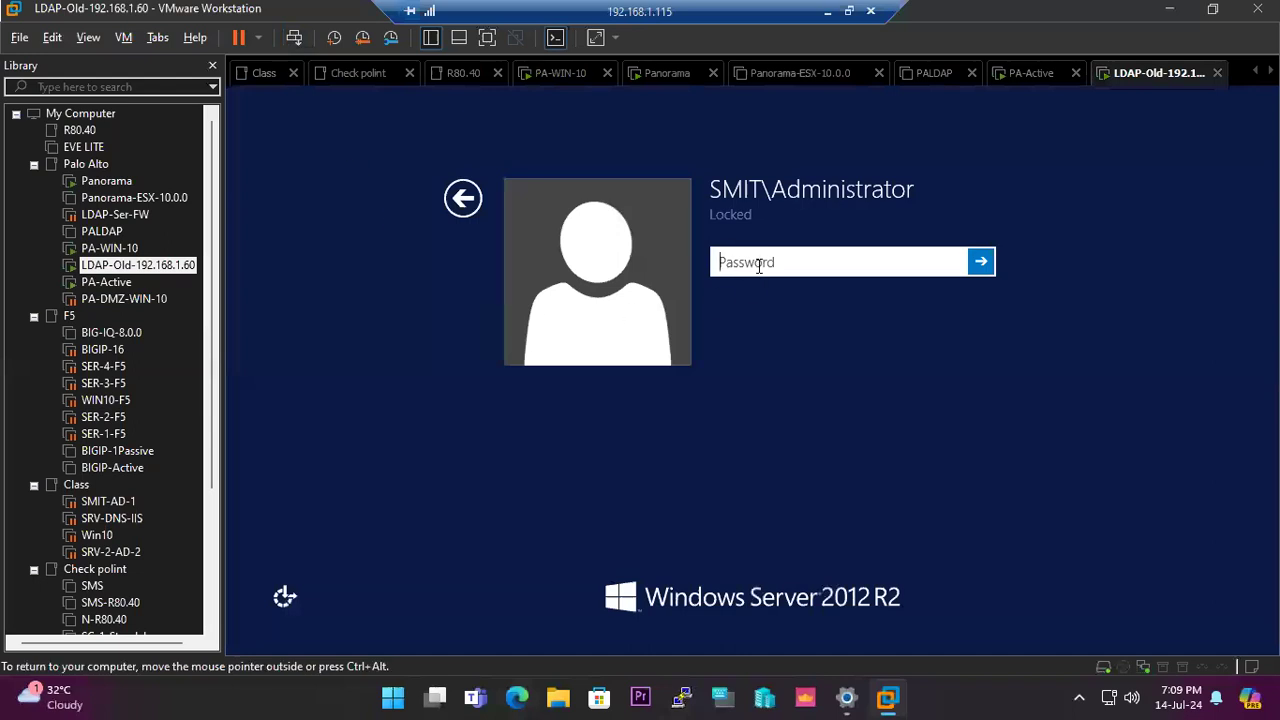
{"action": "type", "text": "•••••••••"}
{"action": "key", "text": "Return"}
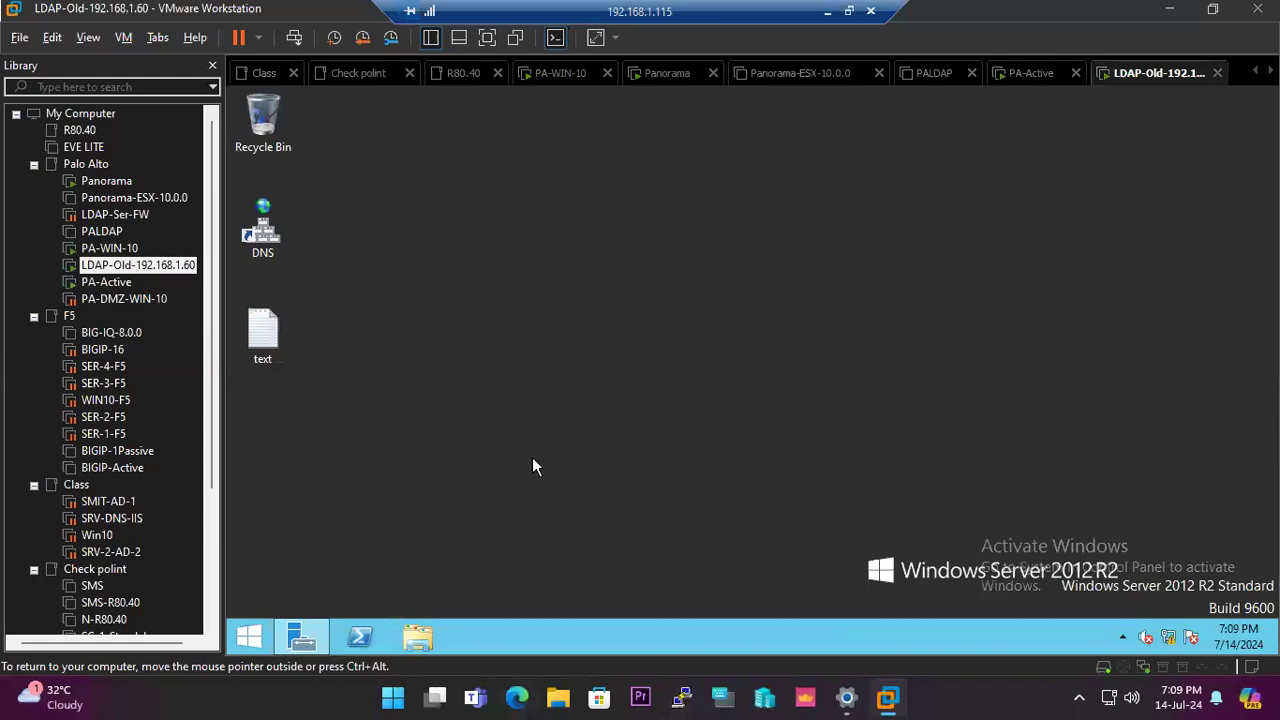
{"action": "left_click", "coordinate": [259, 645]}
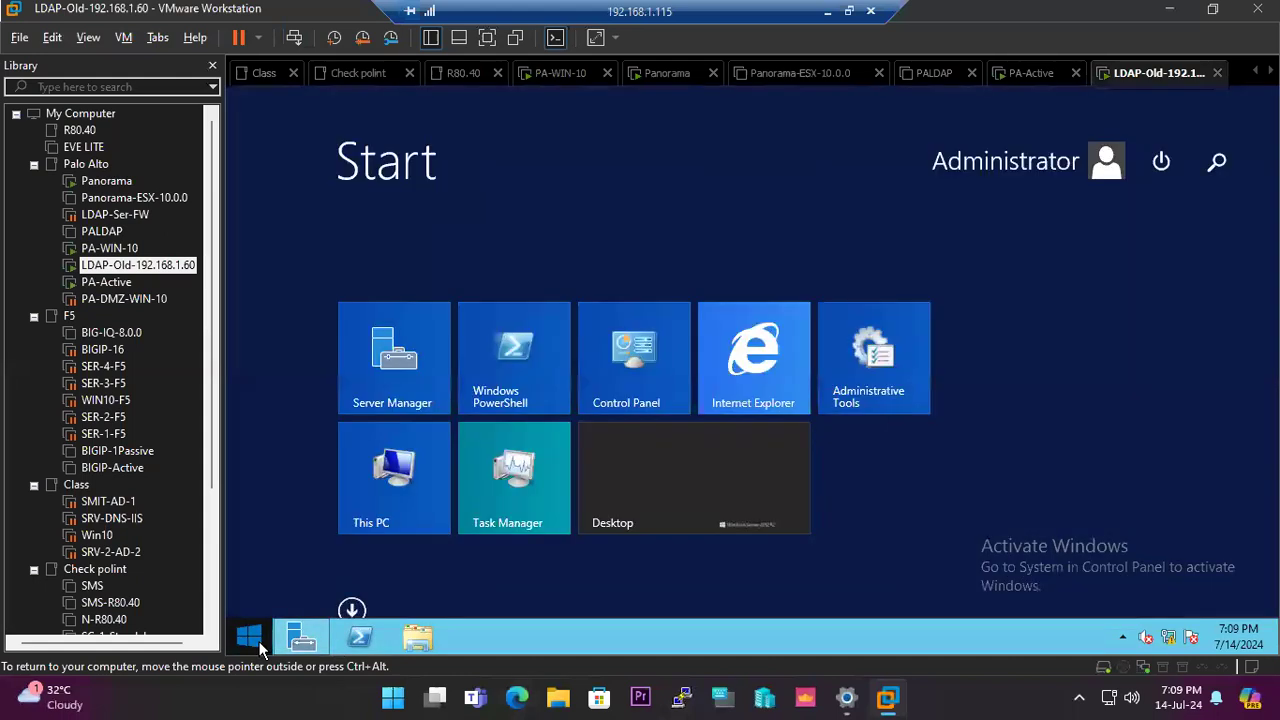
{"action": "type", "text": "user"}
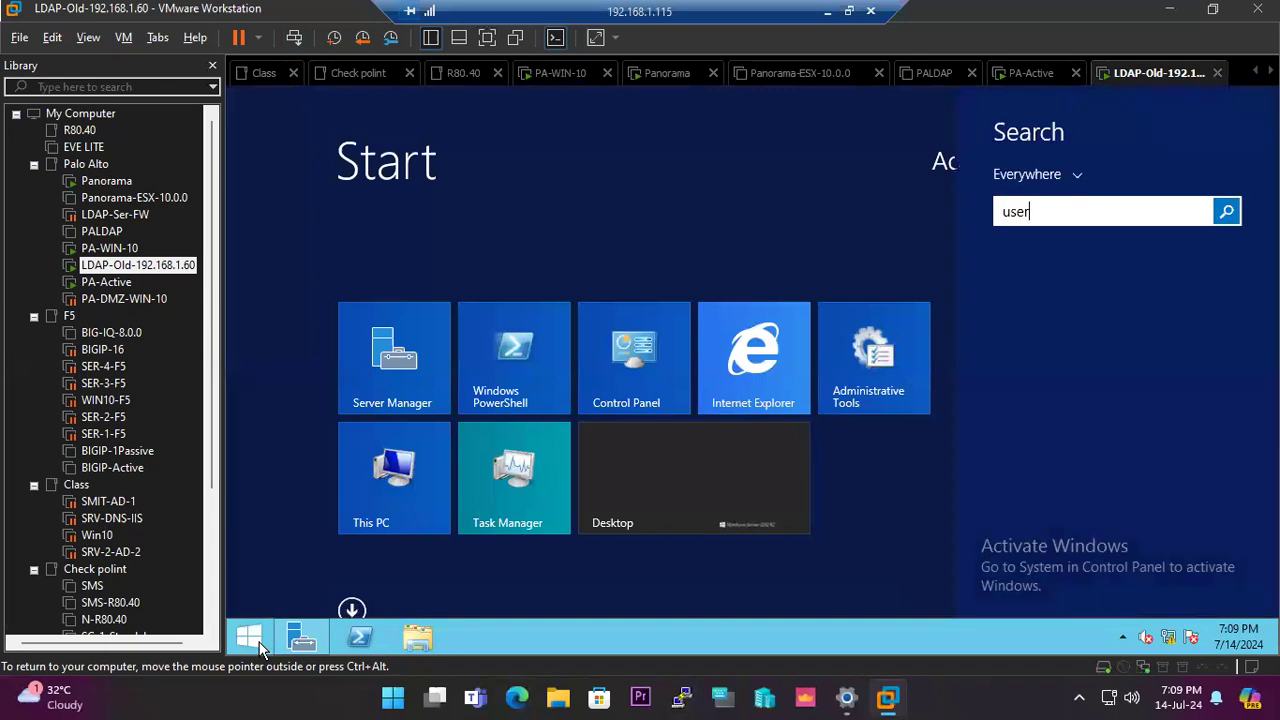
{"action": "type", "text": "s"}
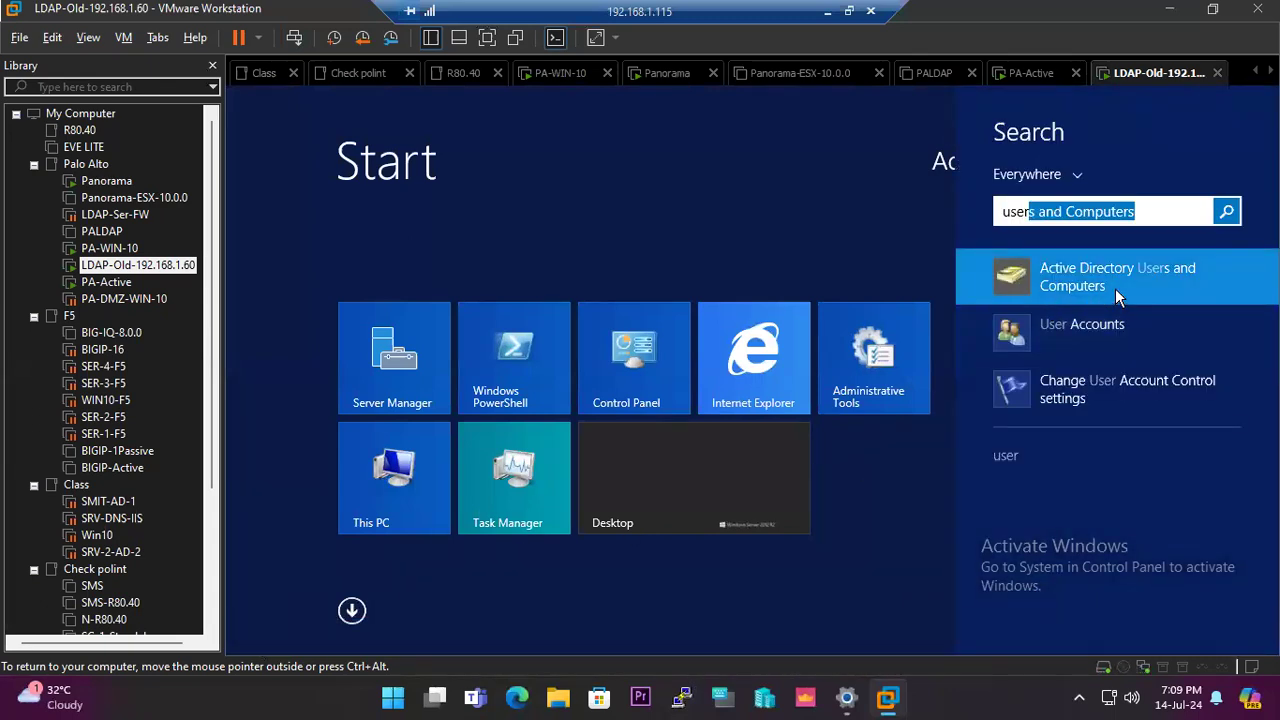
- Open Active Directory Users and Computers and inspect a user account near the list's bottom
{"action": "left_click", "coordinate": [1115, 288]}
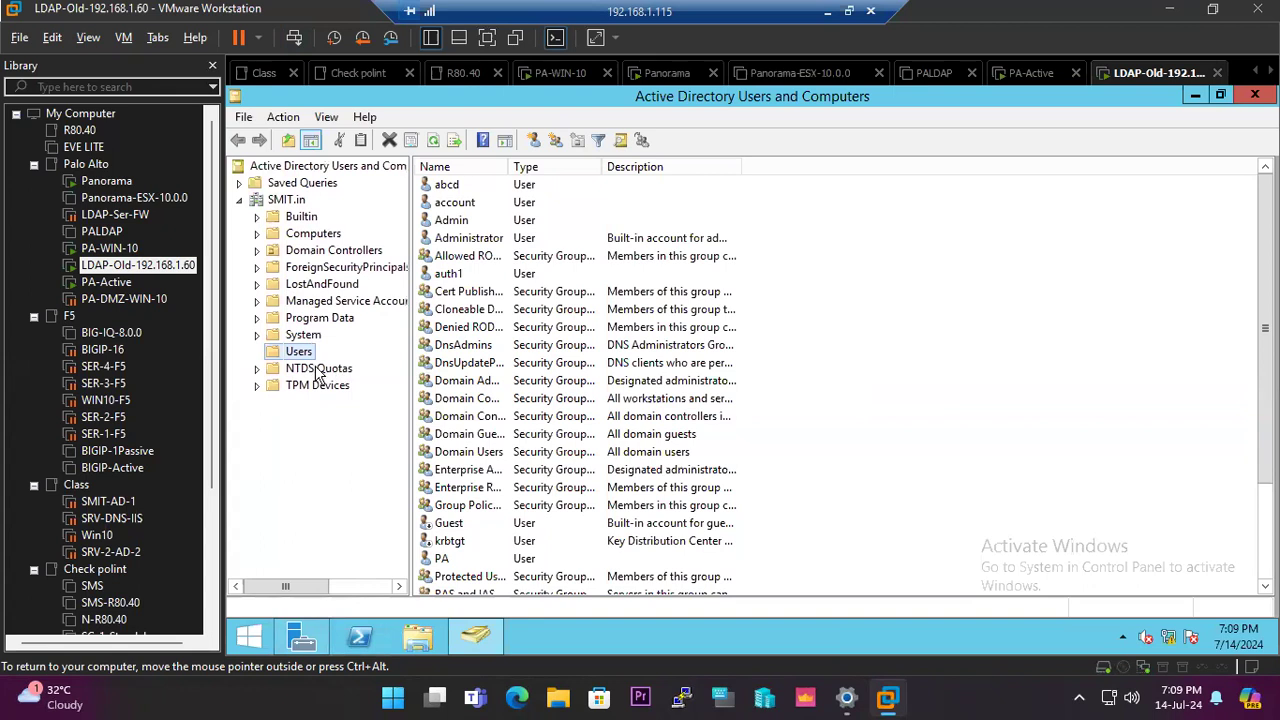
{"action": "left_click", "coordinate": [600, 399]}
{"action": "scroll", "coordinate": [600, 399], "scroll_direction": "down", "scroll_amount": 3}
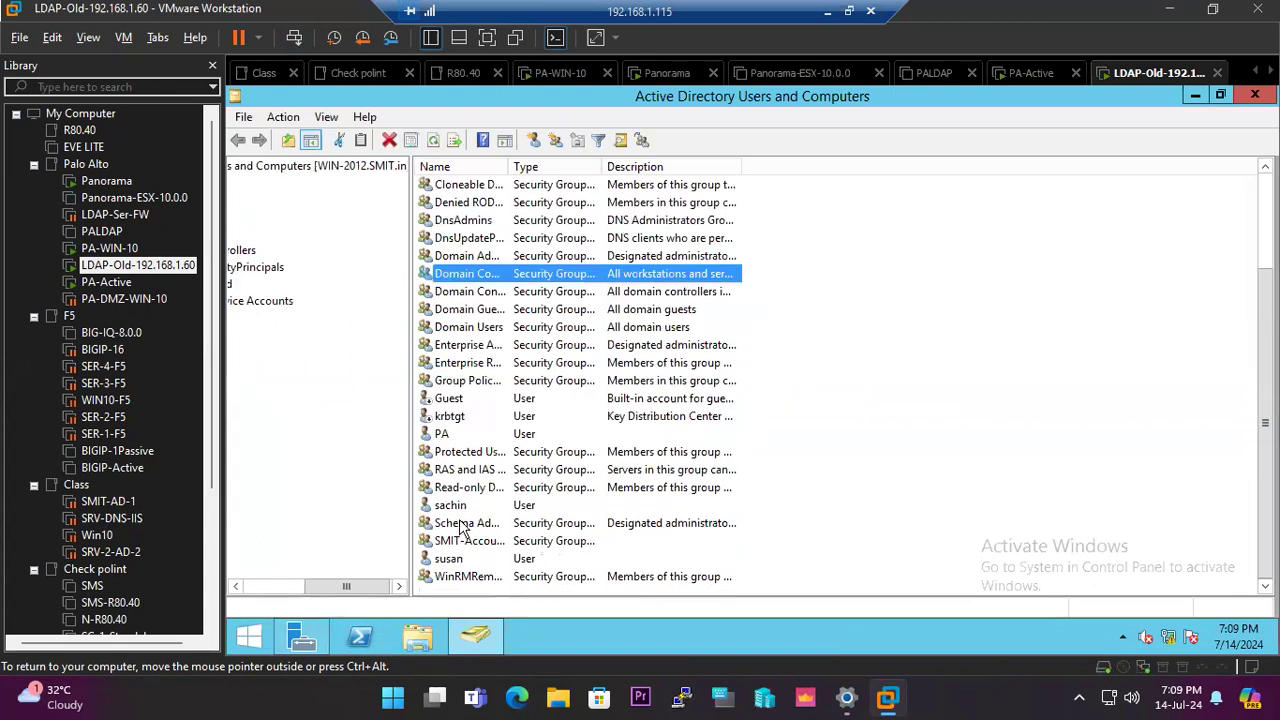
{"action": "left_click", "coordinate": [450, 563]}
{"action": "double_click", "coordinate": [450, 563]}
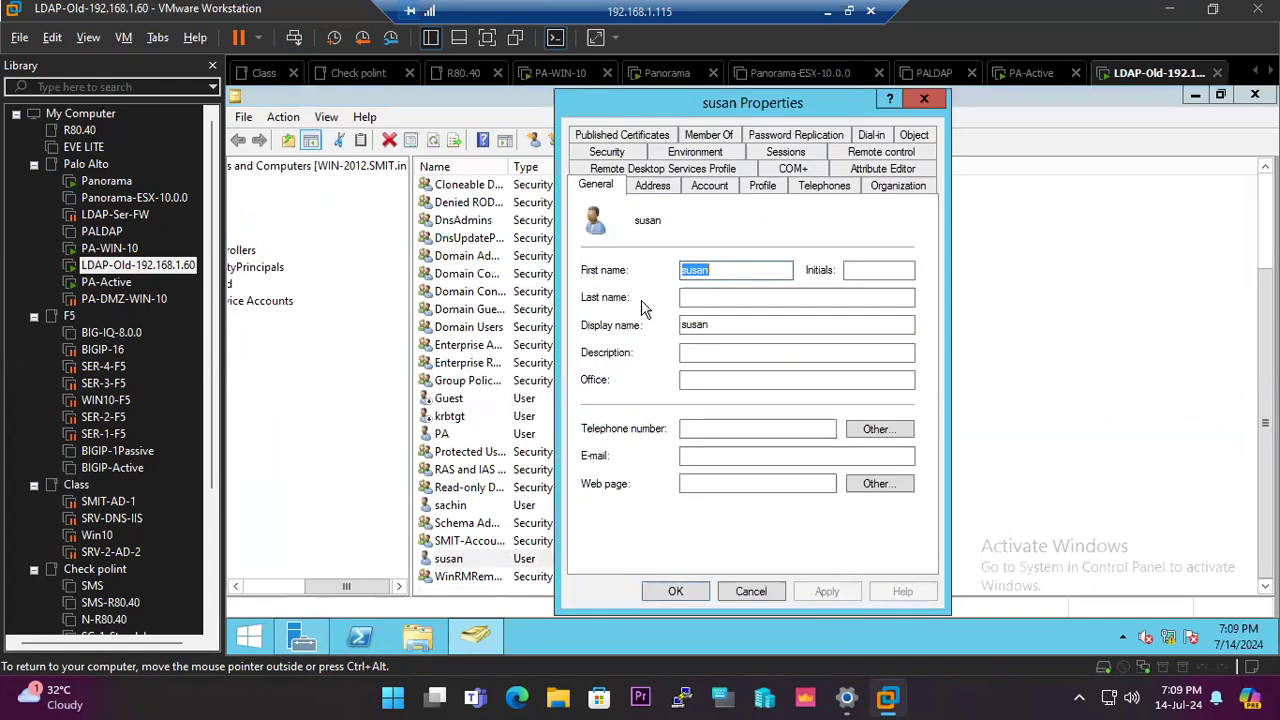
{"action": "left_click", "coordinate": [751, 591]}
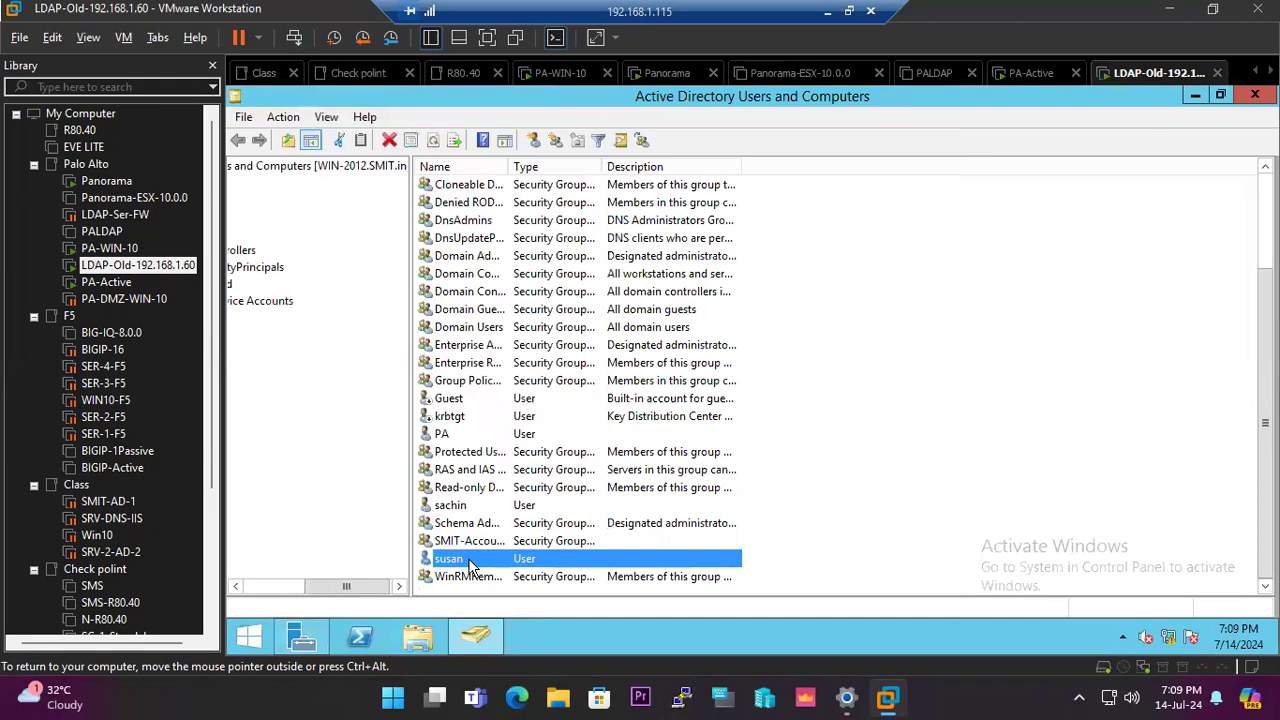
- Attempt a password reset for that user; the mismatched confirmation is rejected
{"action": "right_click", "coordinate": [470, 563]}
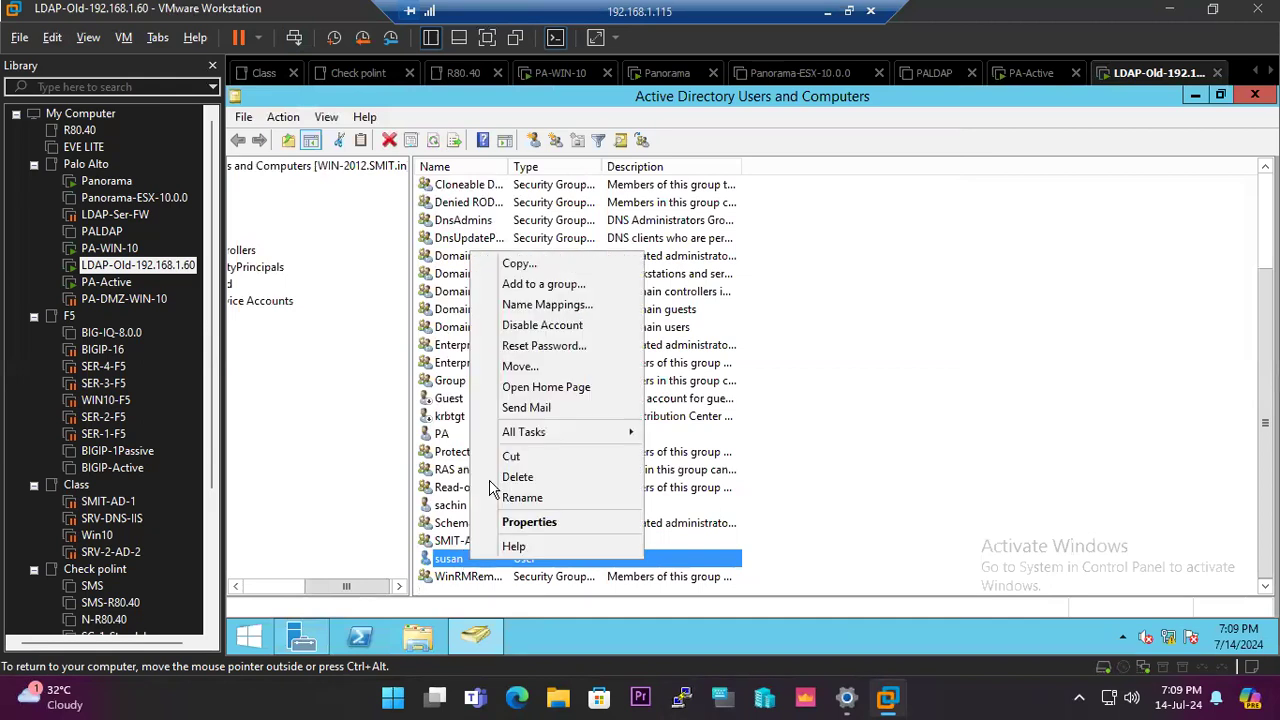
{"action": "left_click", "coordinate": [544, 346]}
{"action": "type", "text": "P"}
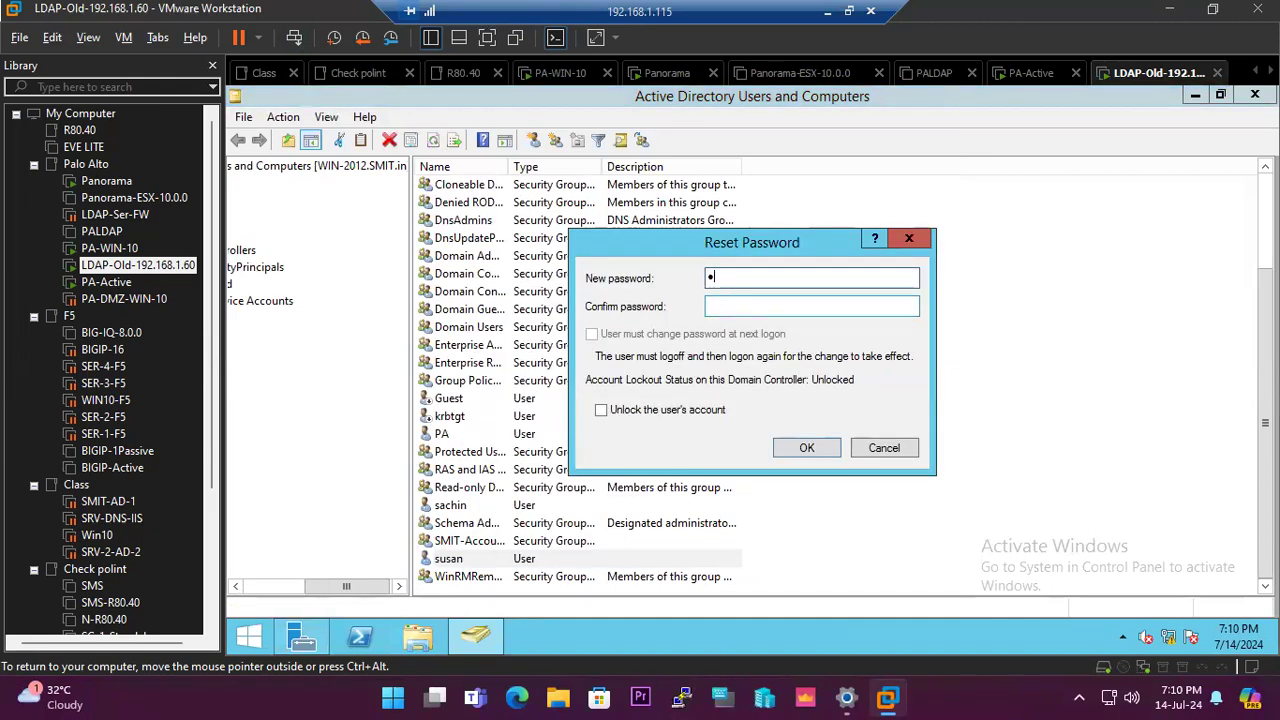
{"action": "type", "text": "@ssword1"}
{"action": "key", "text": "Tab"}
{"action": "type", "text": "P@sswor"}
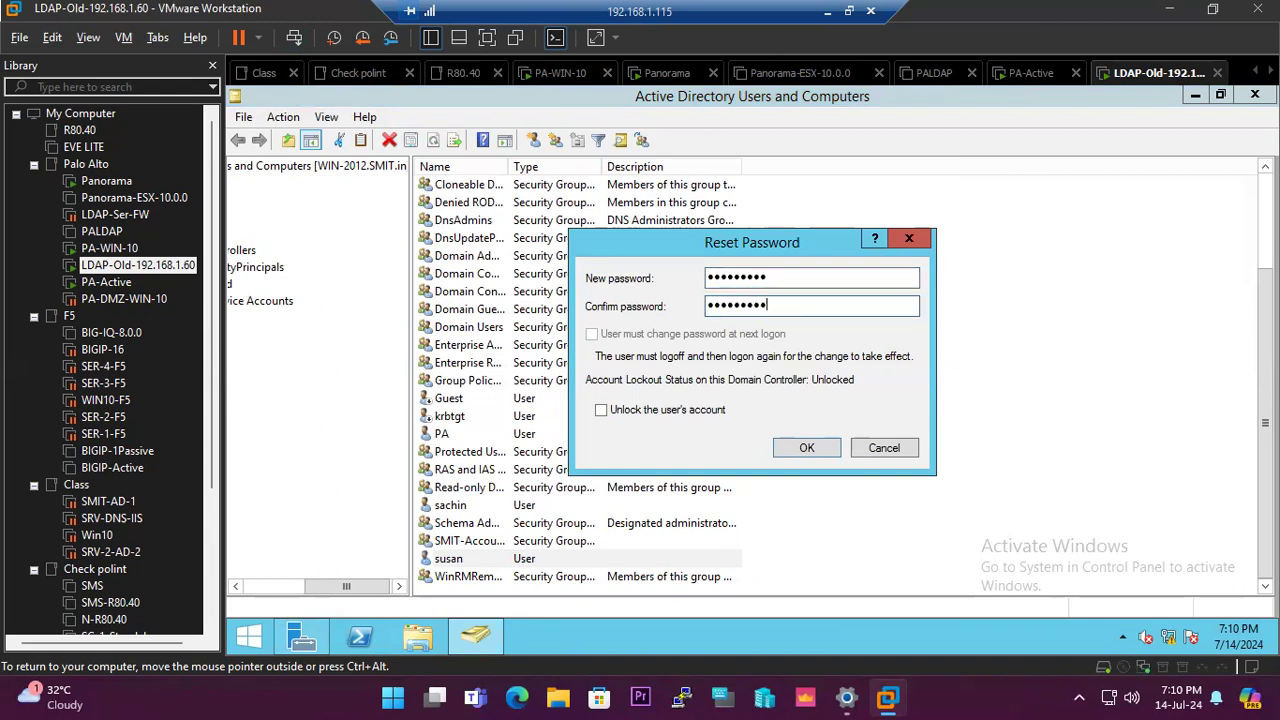
{"action": "left_click", "coordinate": [806, 448]}
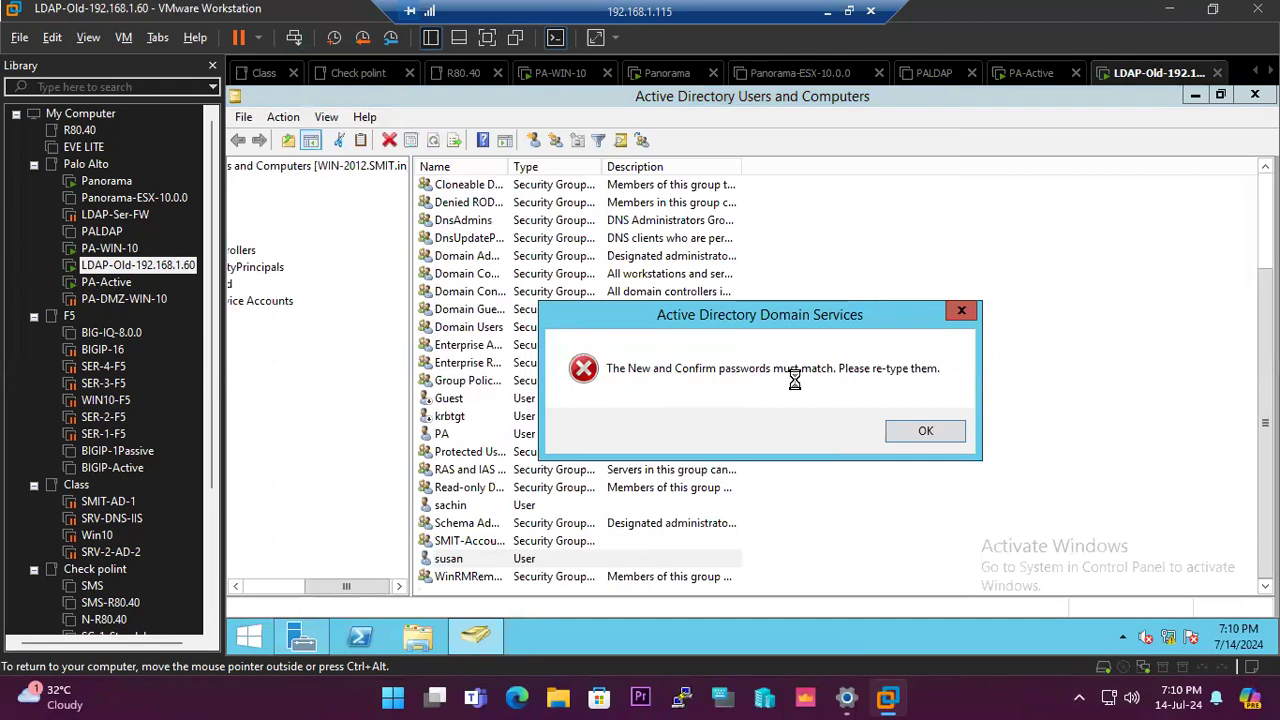
{"action": "left_click", "coordinate": [923, 430]}
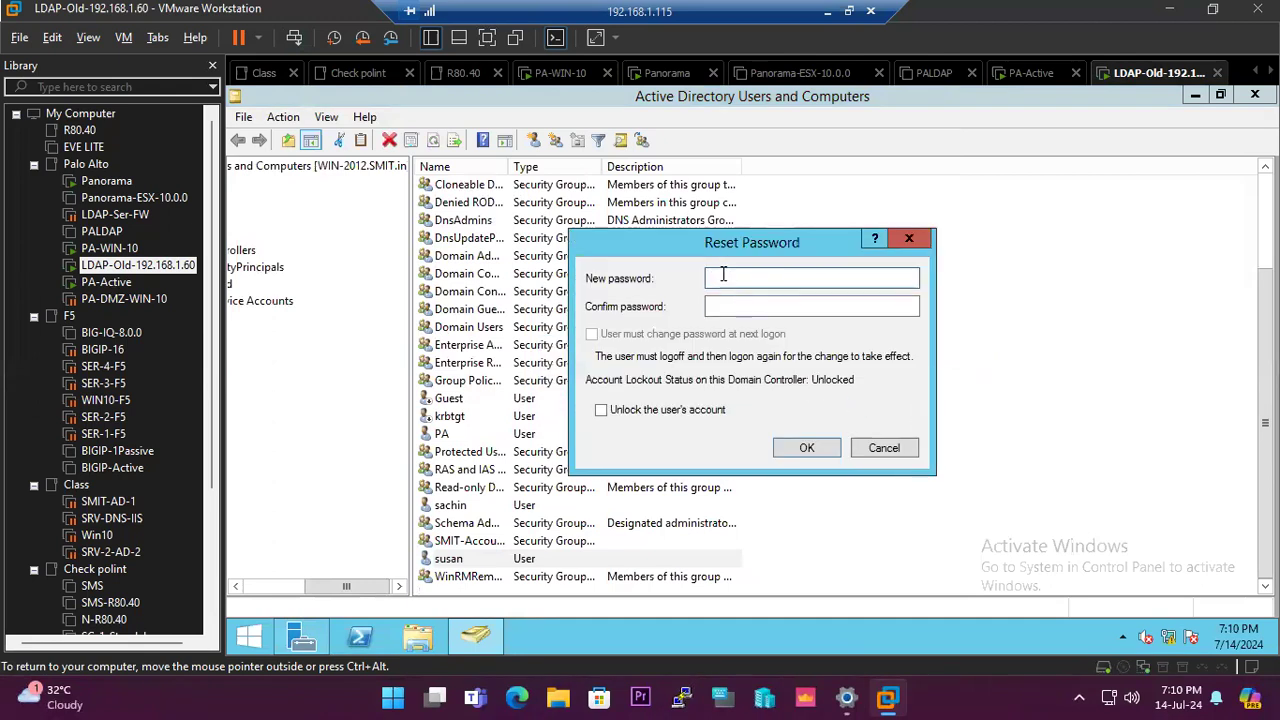
- Re-enter matching passwords and acknowledge that the password was changed
{"action": "type", "text": "P"}
{"action": "key", "text": "Tab"}
{"action": "type", "text": "Pas"}
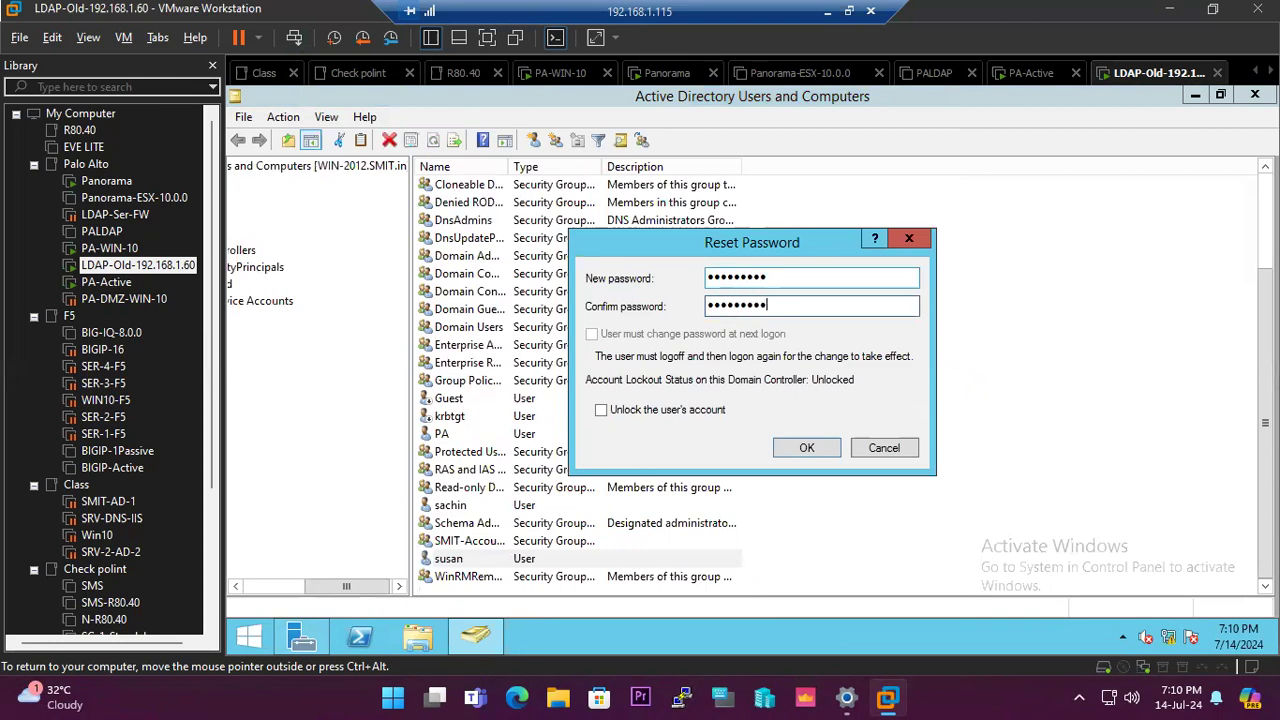
{"action": "left_click", "coordinate": [795, 448]}
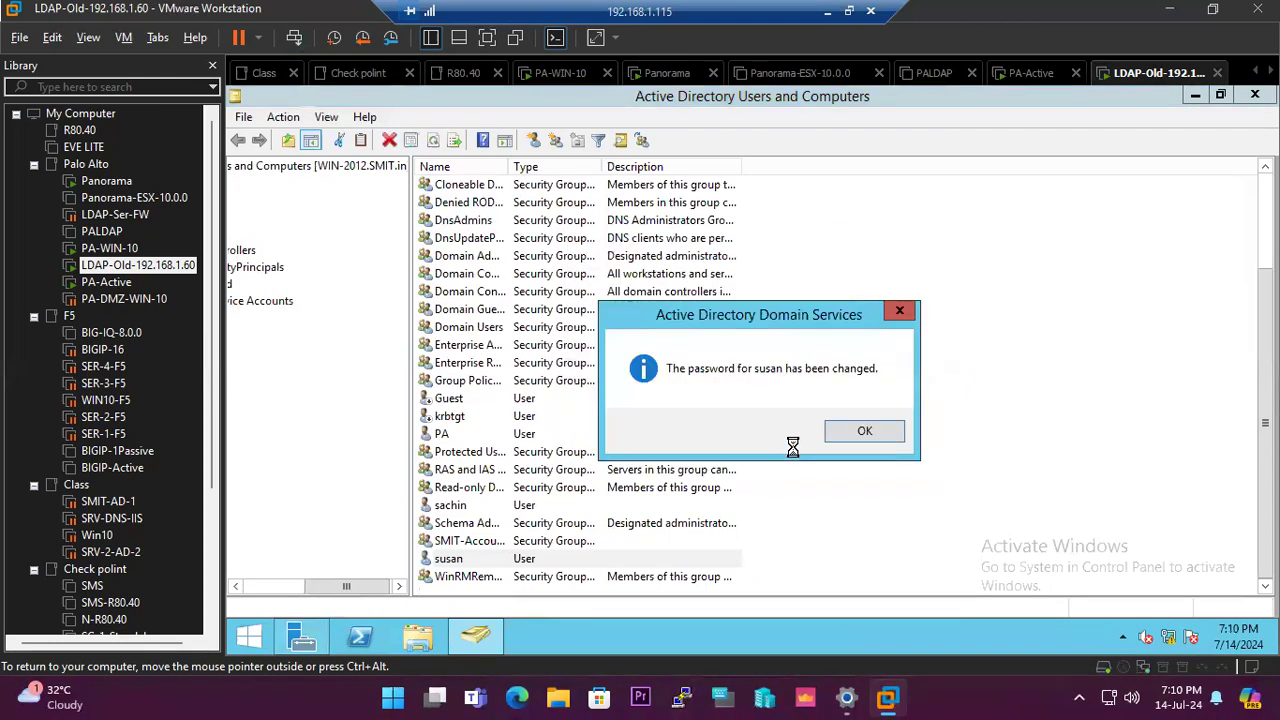
{"action": "left_click", "coordinate": [864, 428]}
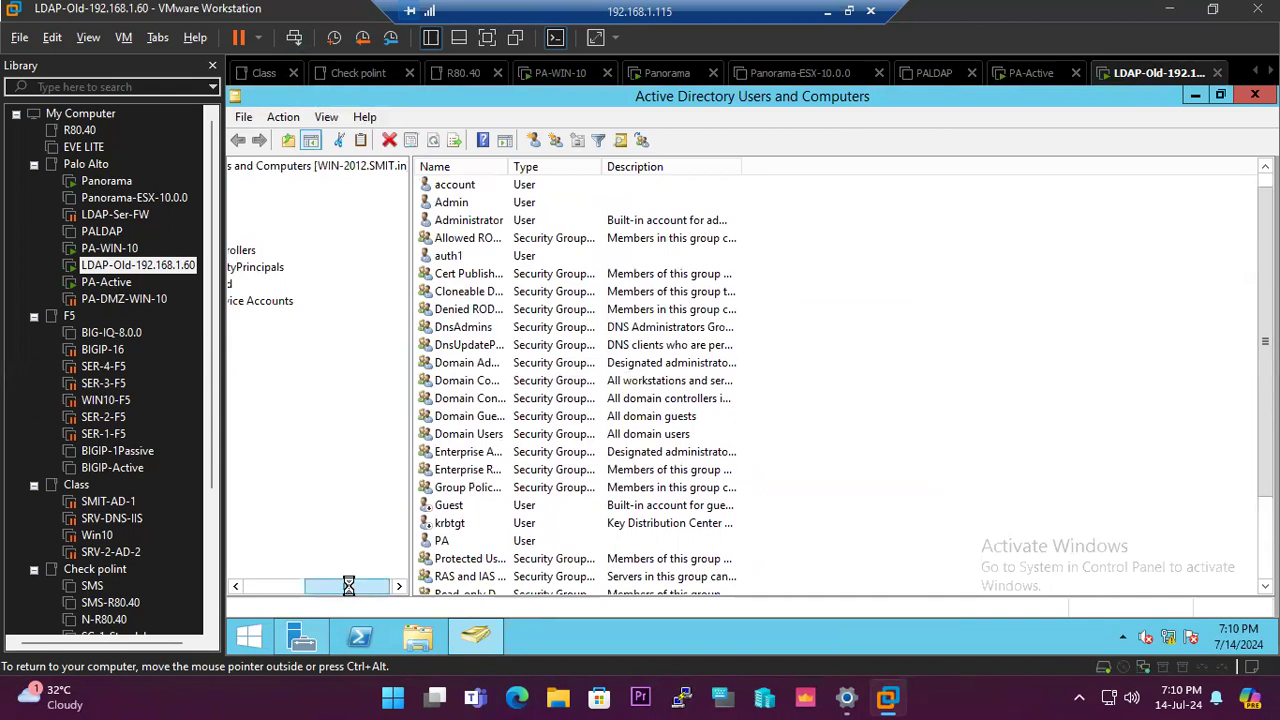
- Expand the SMIT.in domain and review the test1 account's properties
{"action": "left_click_drag", "start_coordinate": [348, 585], "coordinate": [263, 586]}
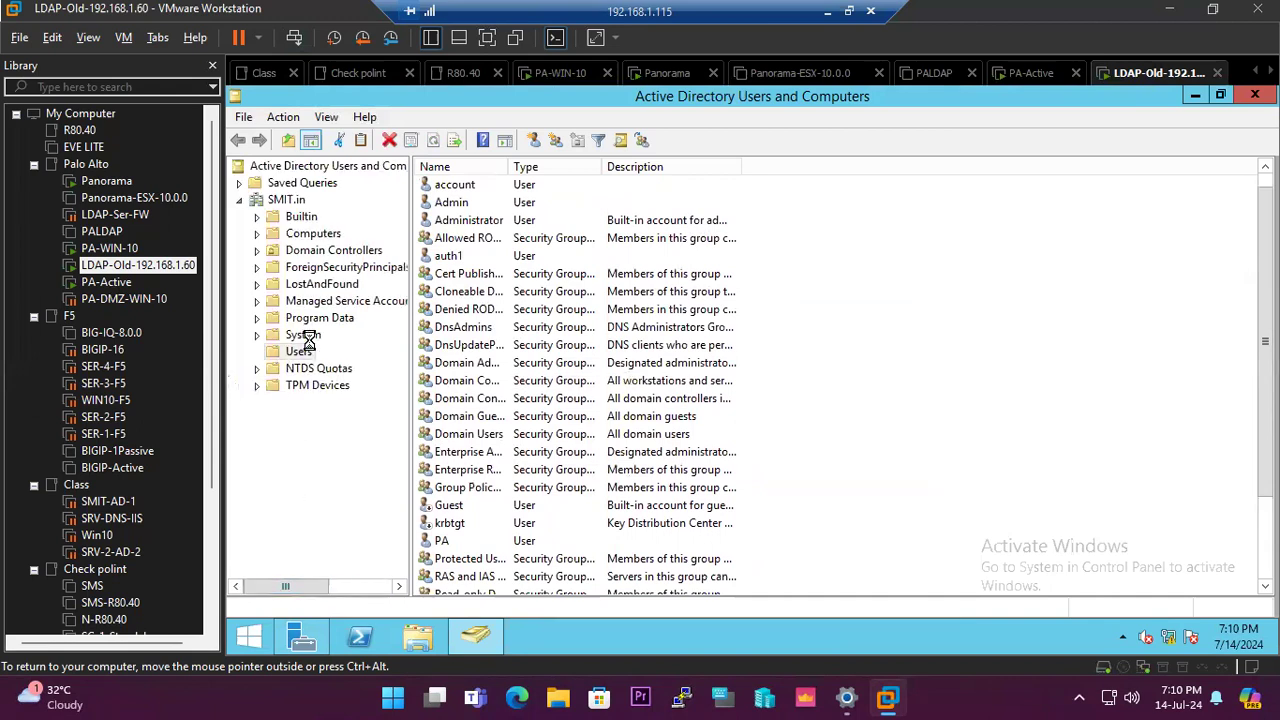
{"action": "double_click", "coordinate": [288, 201]}
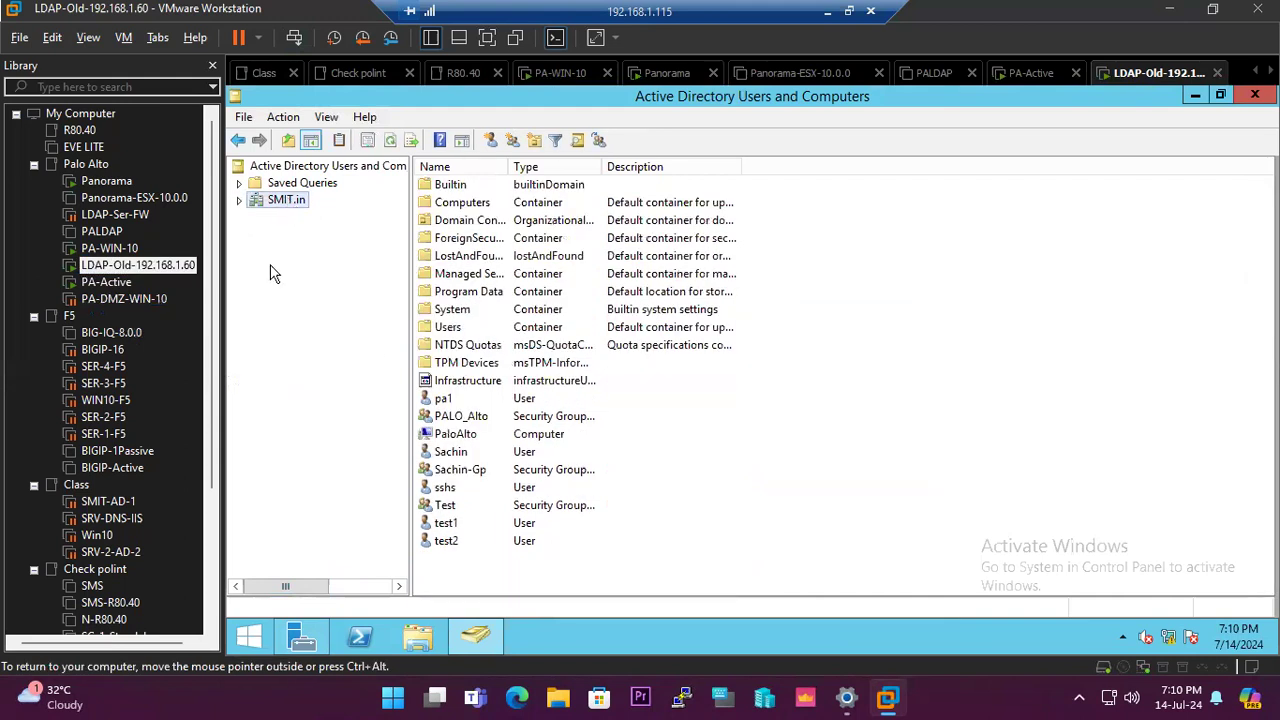
{"action": "double_click", "coordinate": [446, 525]}
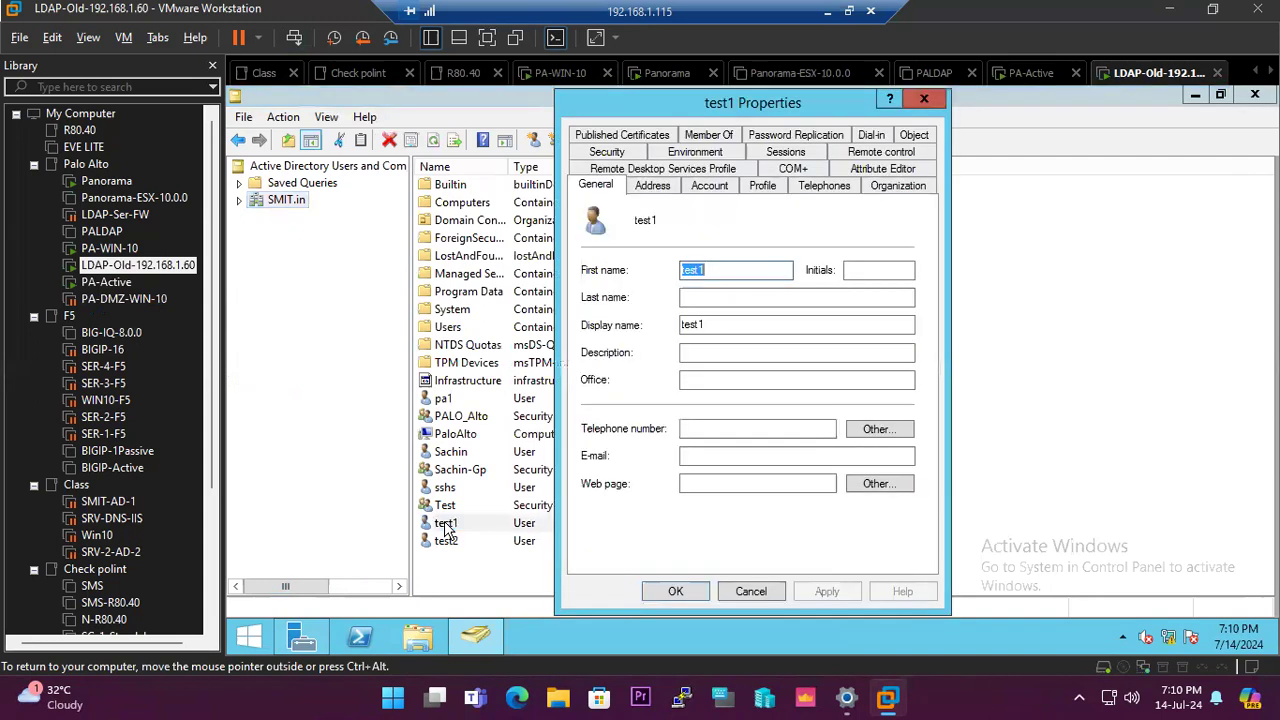
{"action": "left_click", "coordinate": [759, 594]}
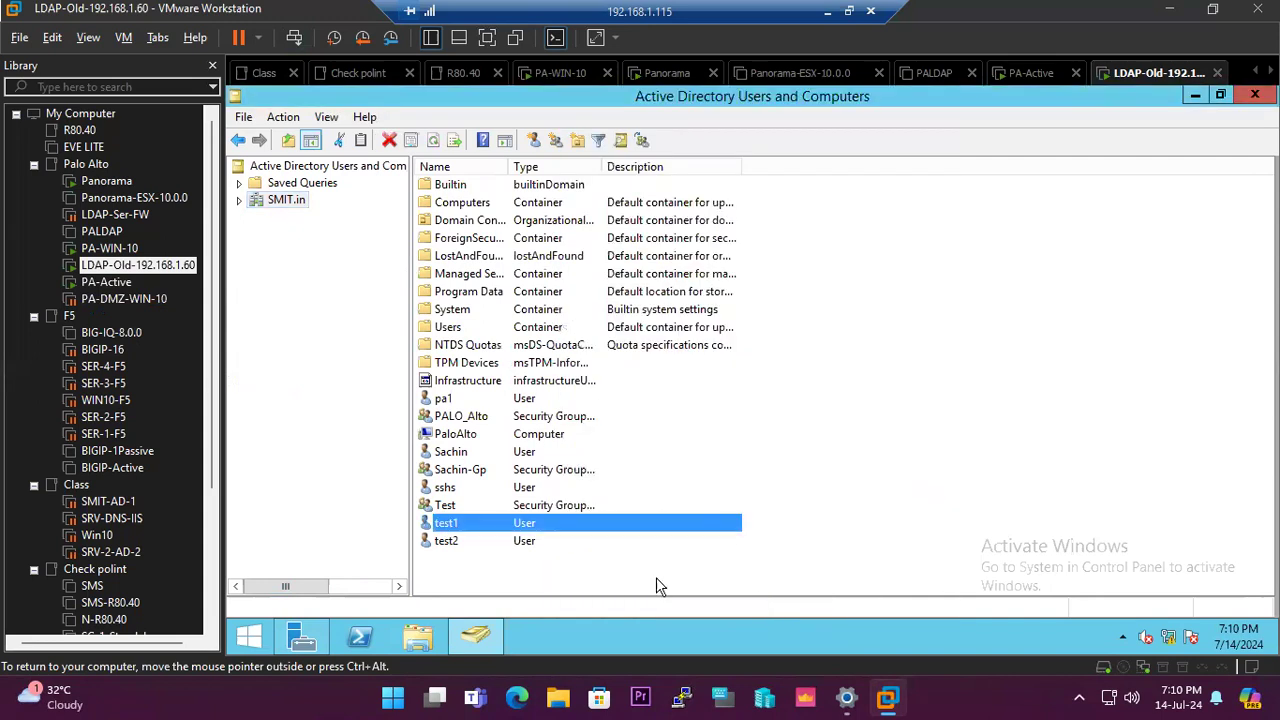
- Reset test1's password via Reset Password and dismiss the confirmation
{"action": "right_click", "coordinate": [447, 526]}
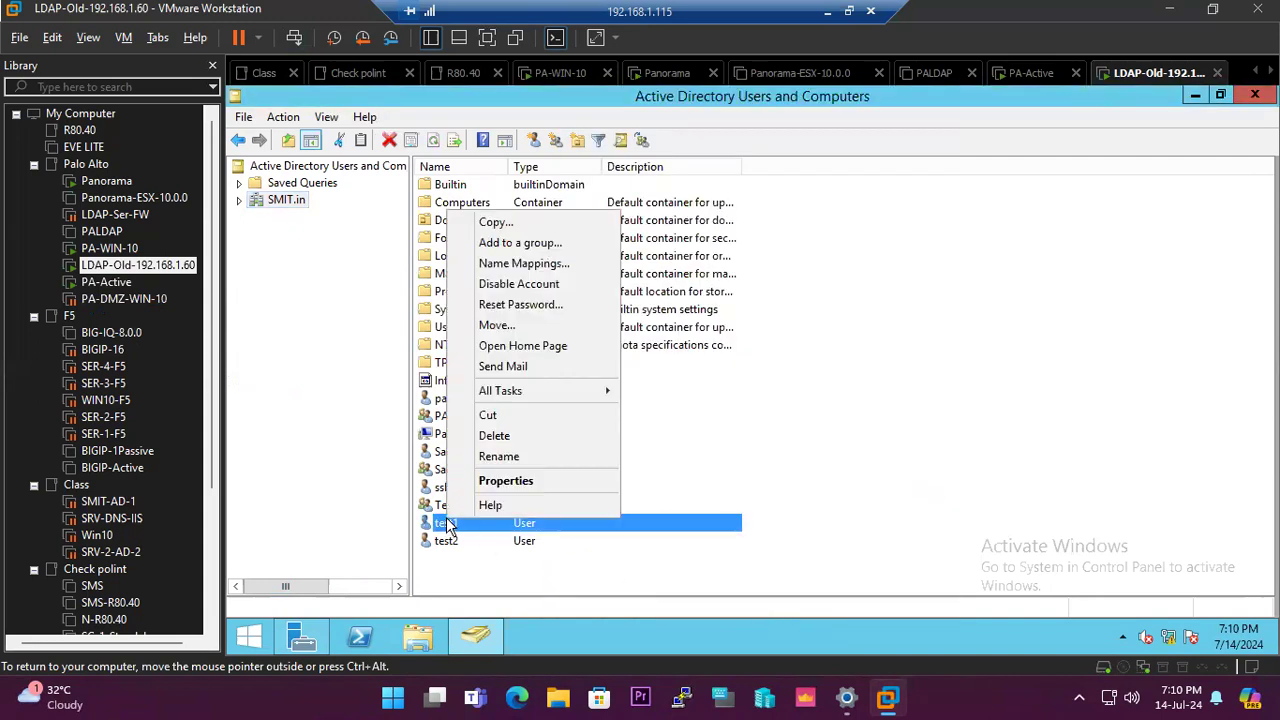
{"action": "left_click", "coordinate": [530, 305]}
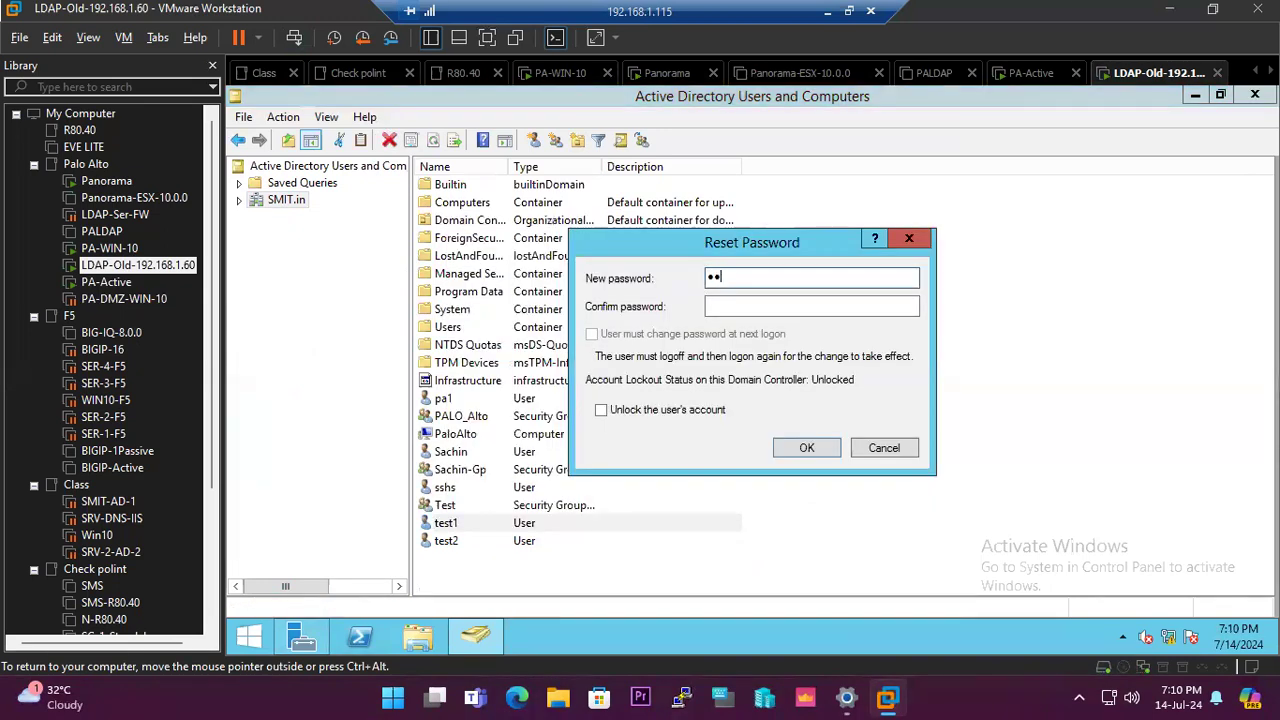
{"action": "type", "text": "•••••••••"}
{"action": "key", "text": "Tab"}
{"action": "type", "text": "•••••••"}
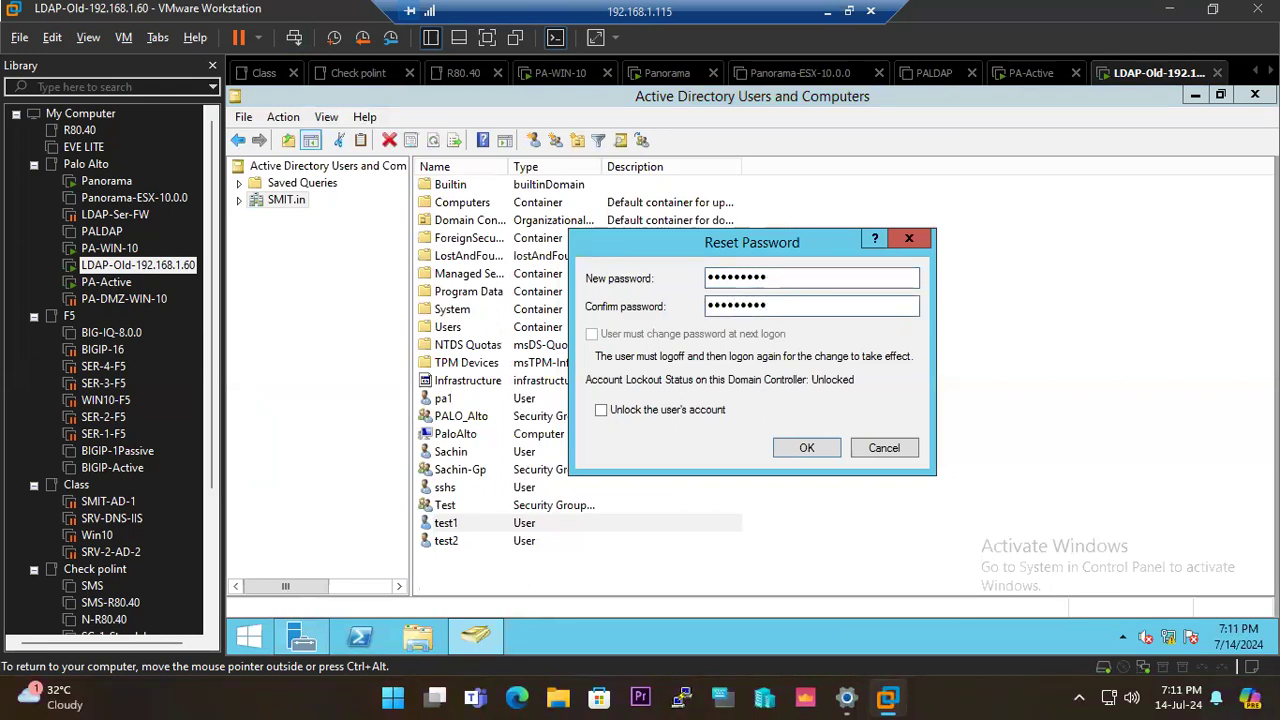
{"action": "left_click", "coordinate": [787, 447]}
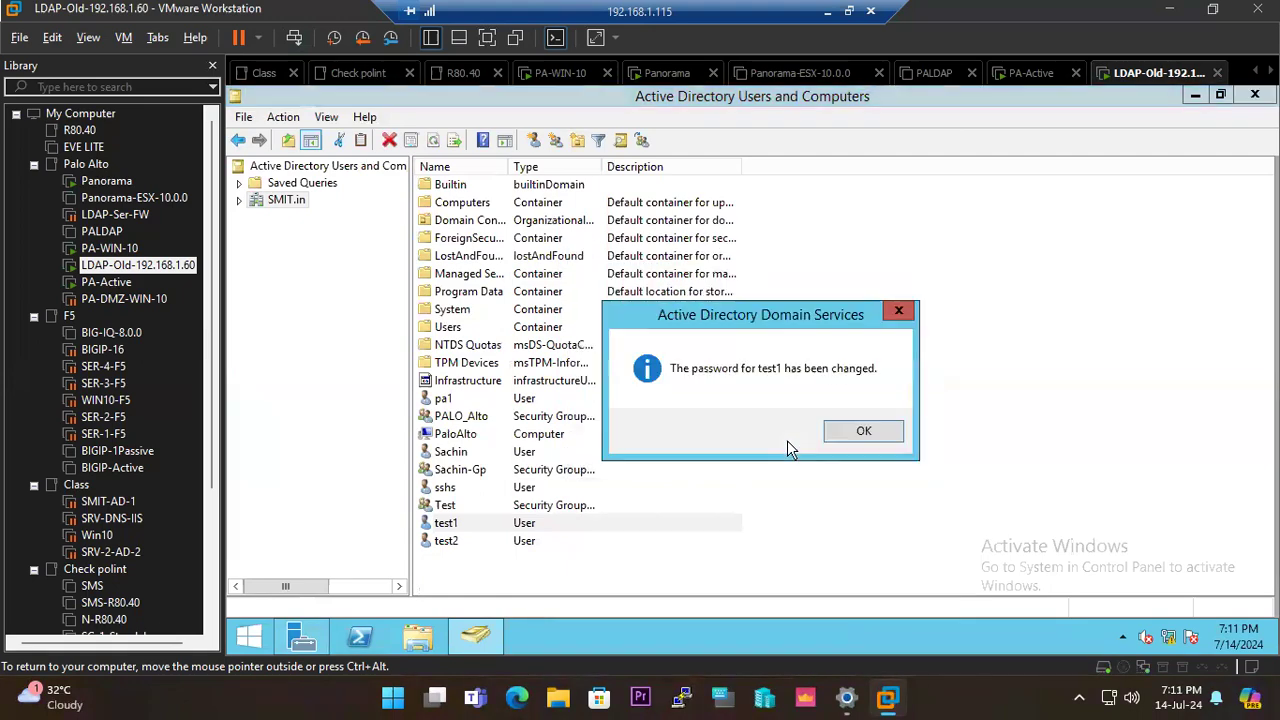
{"action": "left_click", "coordinate": [860, 432]}
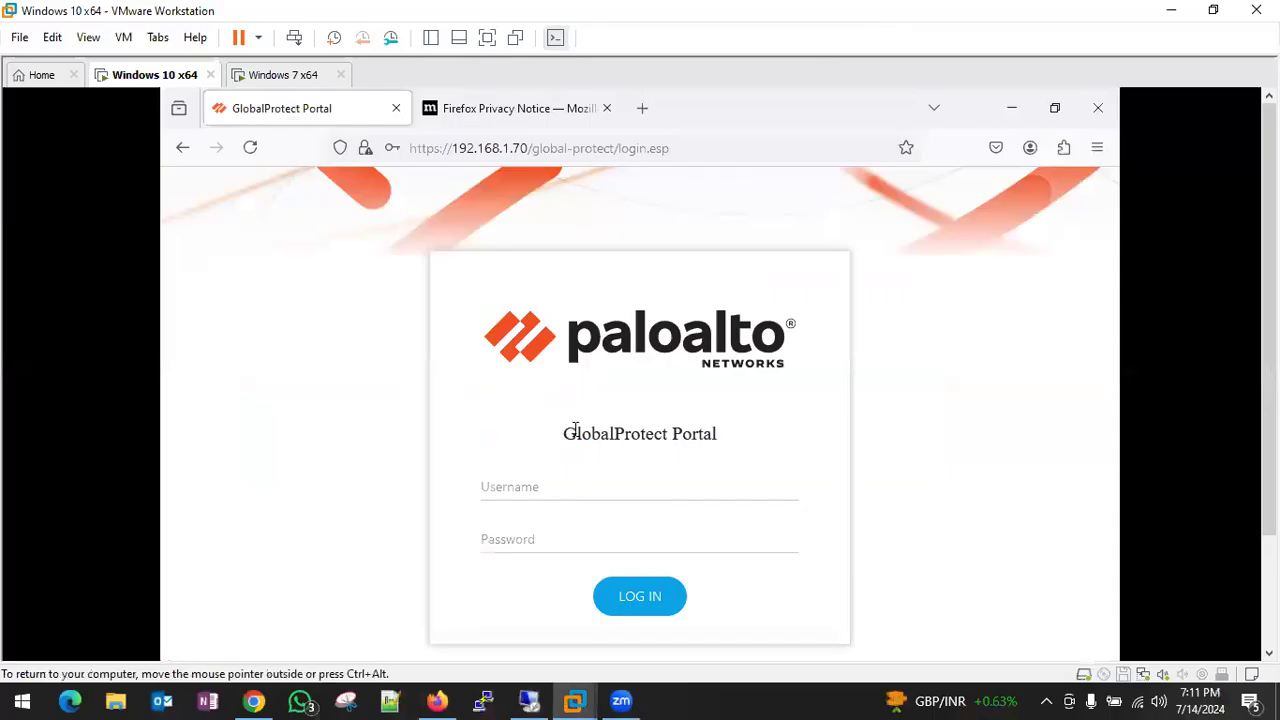
- Log in to the GlobalProtect portal with the domain user's credentials
{"action": "left_click", "coordinate": [560, 486]}
{"action": "type", "text": "s"}
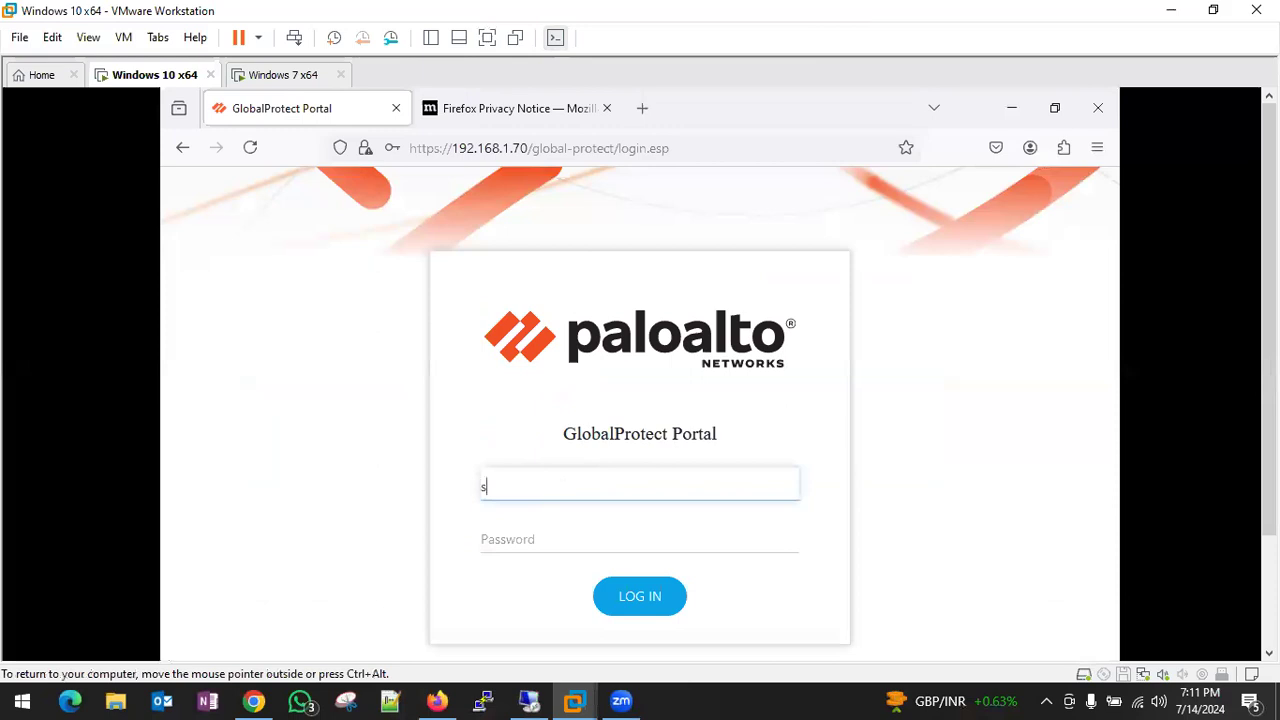
{"action": "type", "text": "usan"}
{"action": "key", "text": "Tab"}
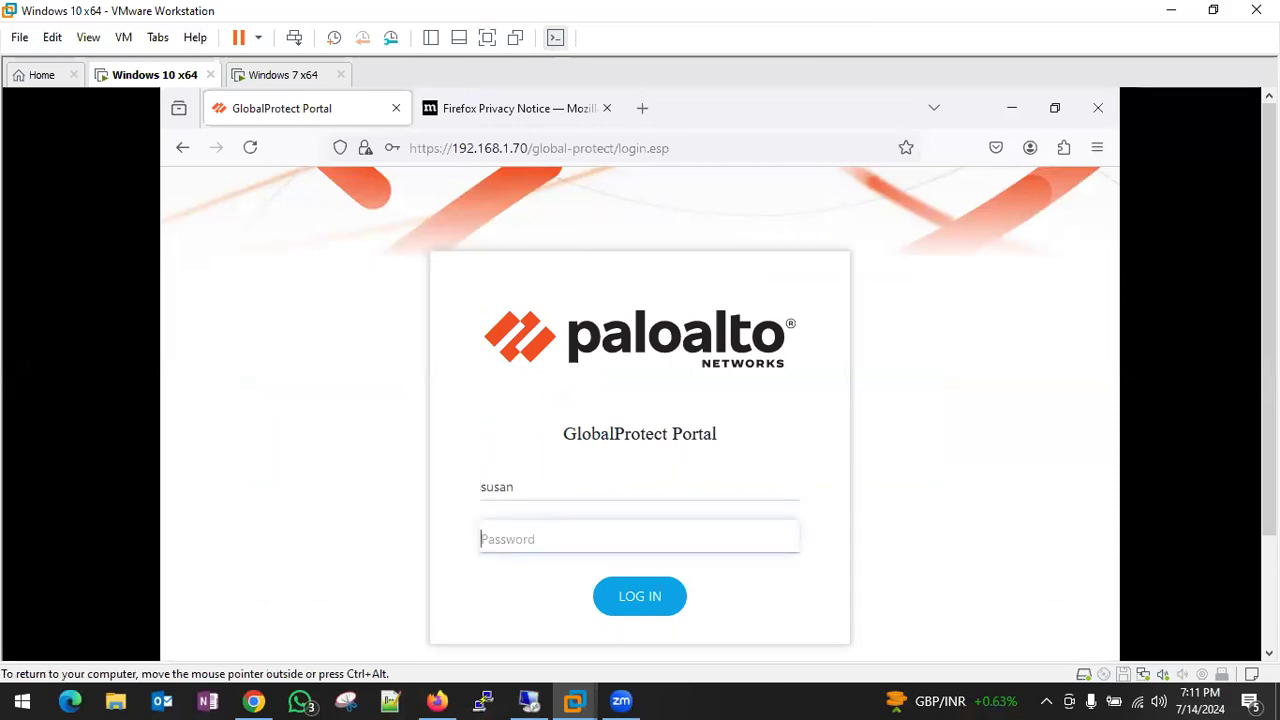
{"action": "type", "text": "•••••••••"}
{"action": "left_click", "coordinate": [652, 596]}
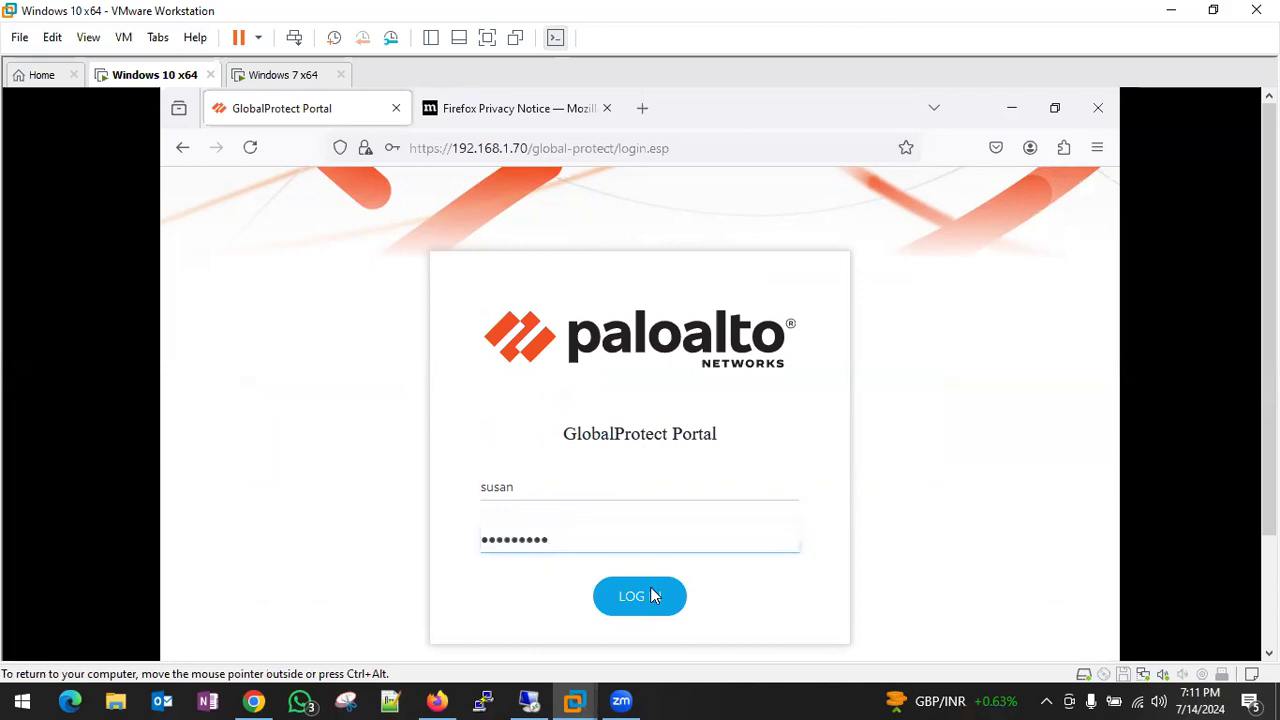
- Download the Windows 64 bit GlobalProtect agent and switch to the Windows 7 VM
{"action": "left_click", "coordinate": [926, 334]}
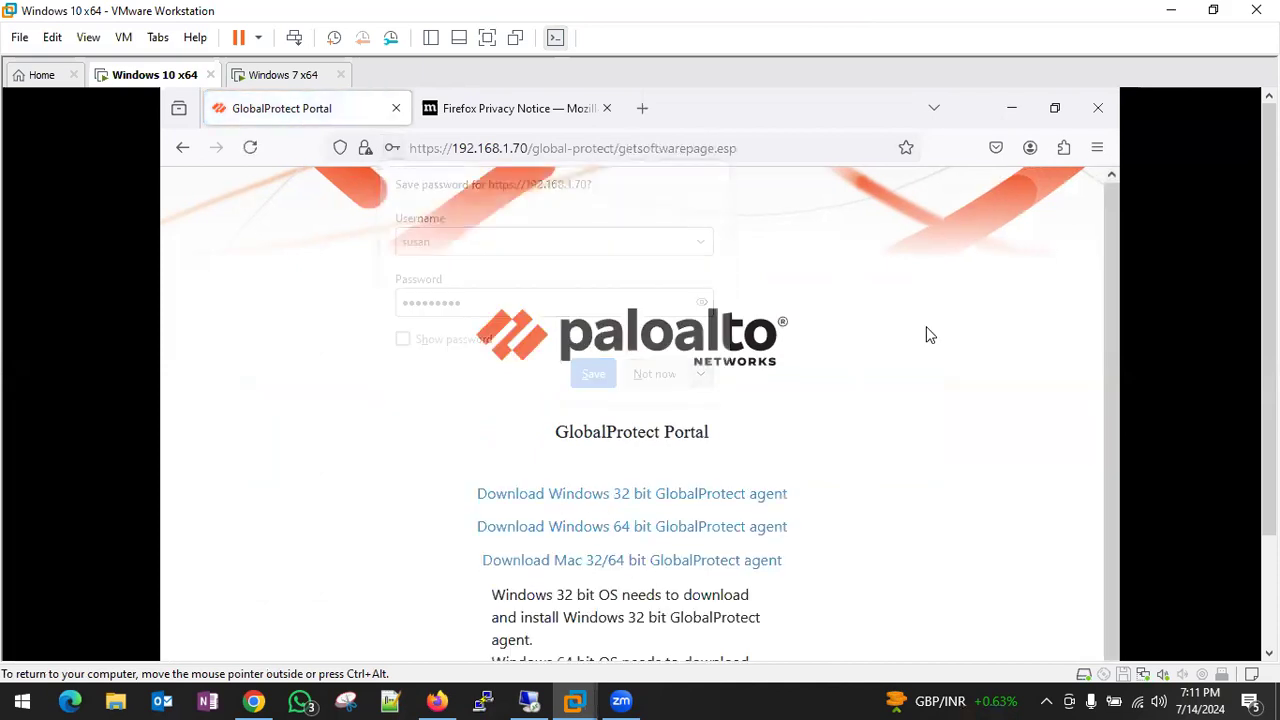
{"action": "left_click", "coordinate": [638, 528]}
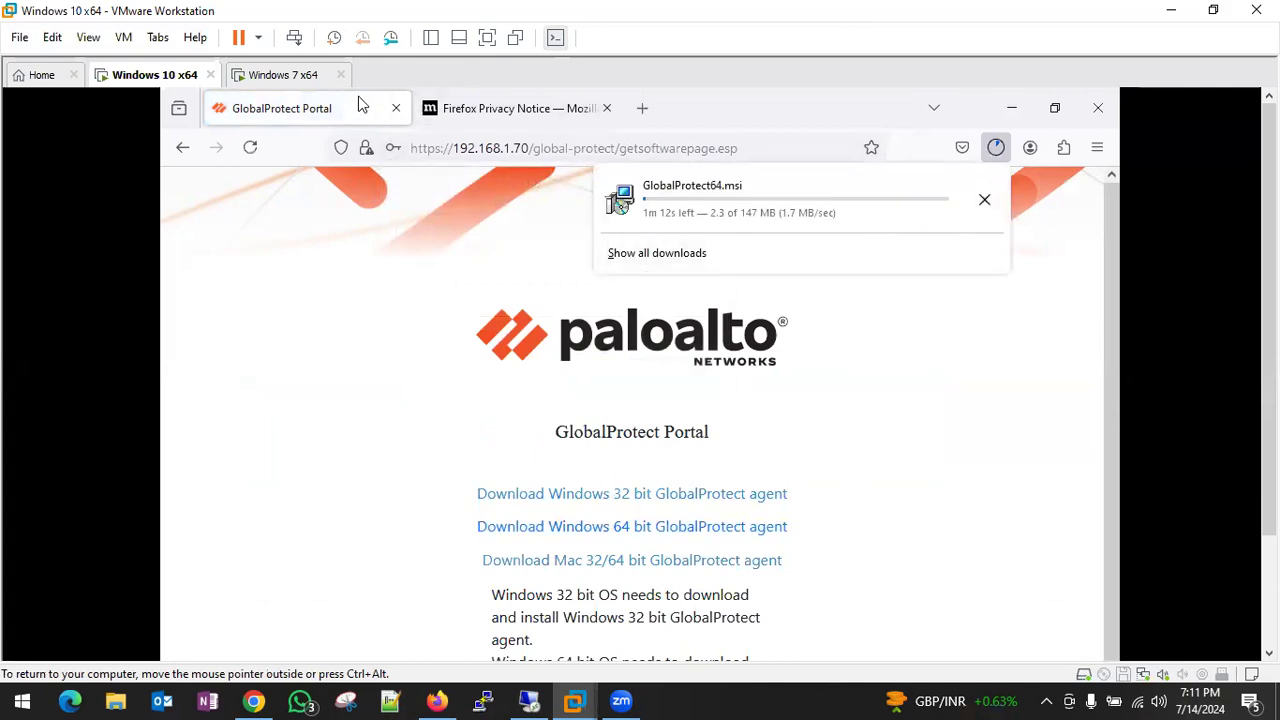
{"action": "left_click", "coordinate": [295, 76]}
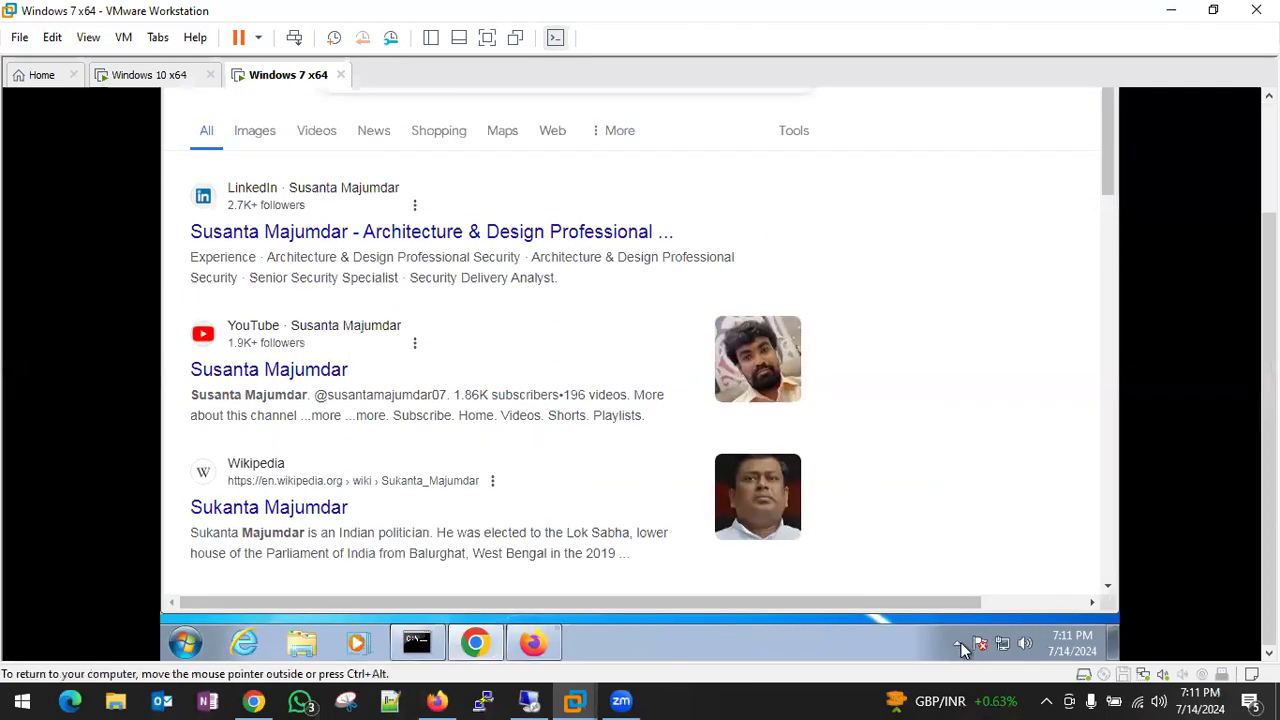
- Confirm the GlobalProtect agent shows Connected and is version 5.1.1-12
{"action": "left_click", "coordinate": [957, 645]}
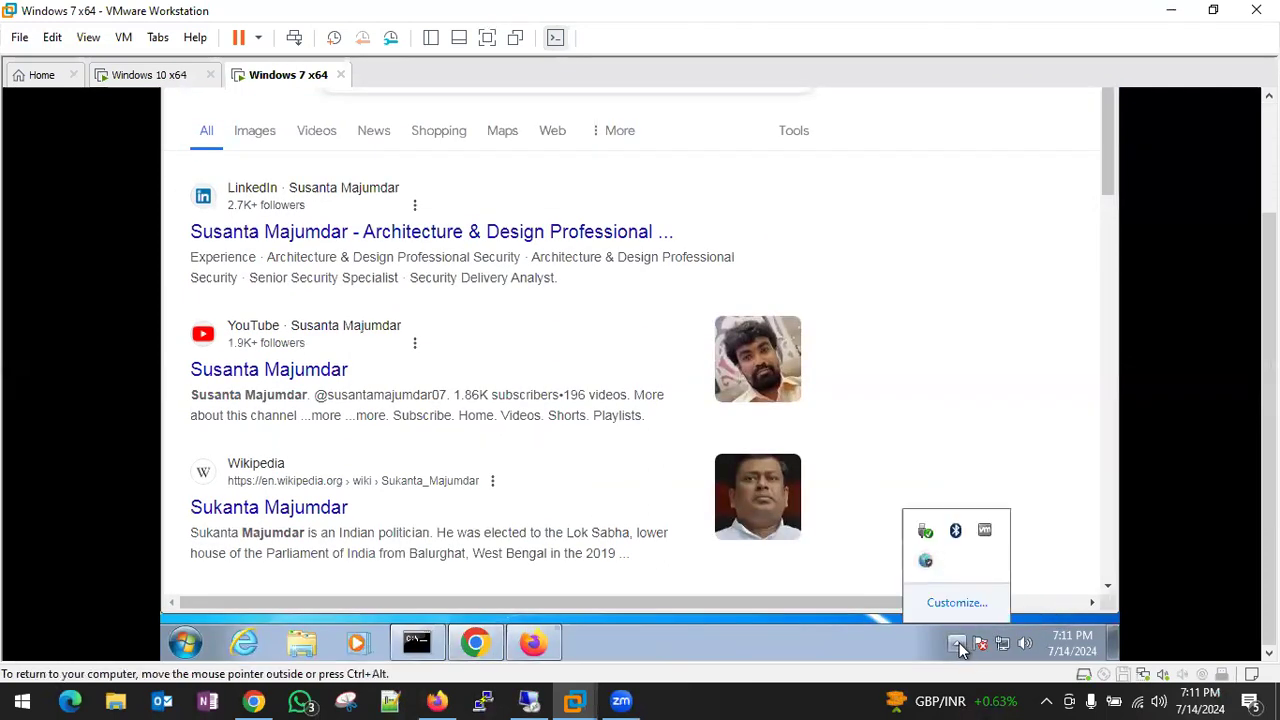
{"action": "left_click", "coordinate": [930, 565]}
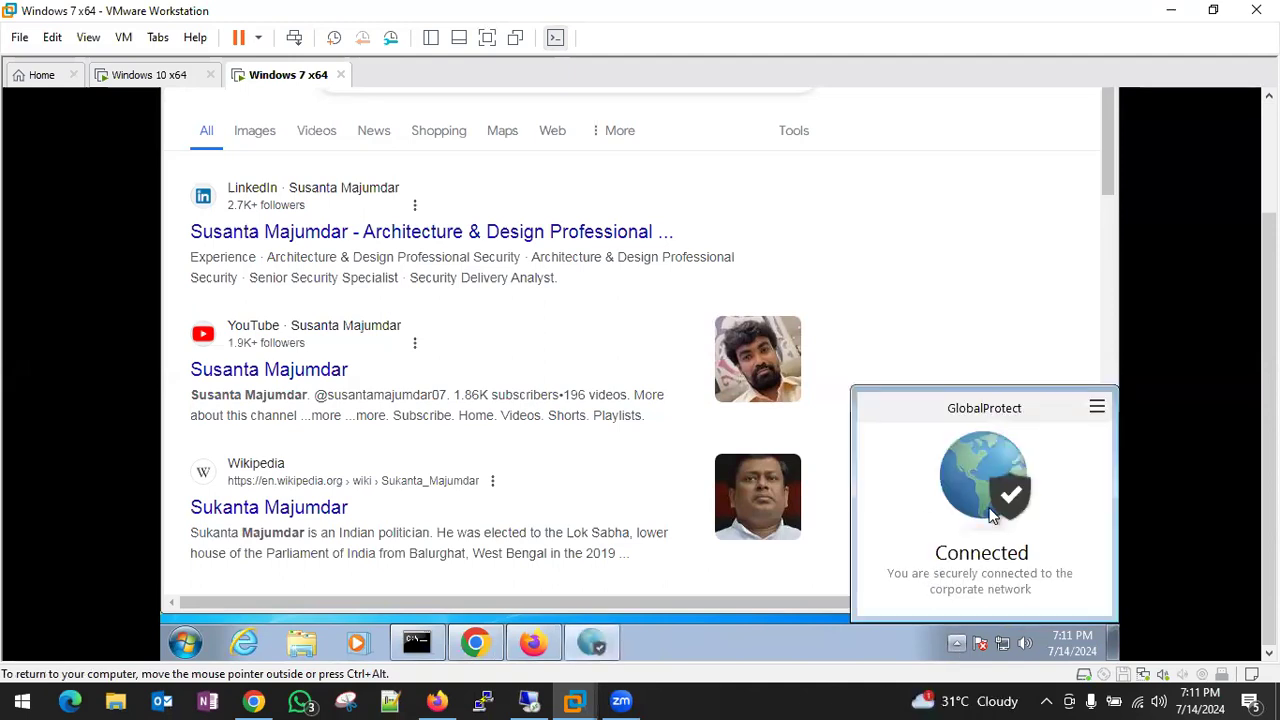
{"action": "left_click", "coordinate": [1096, 408]}
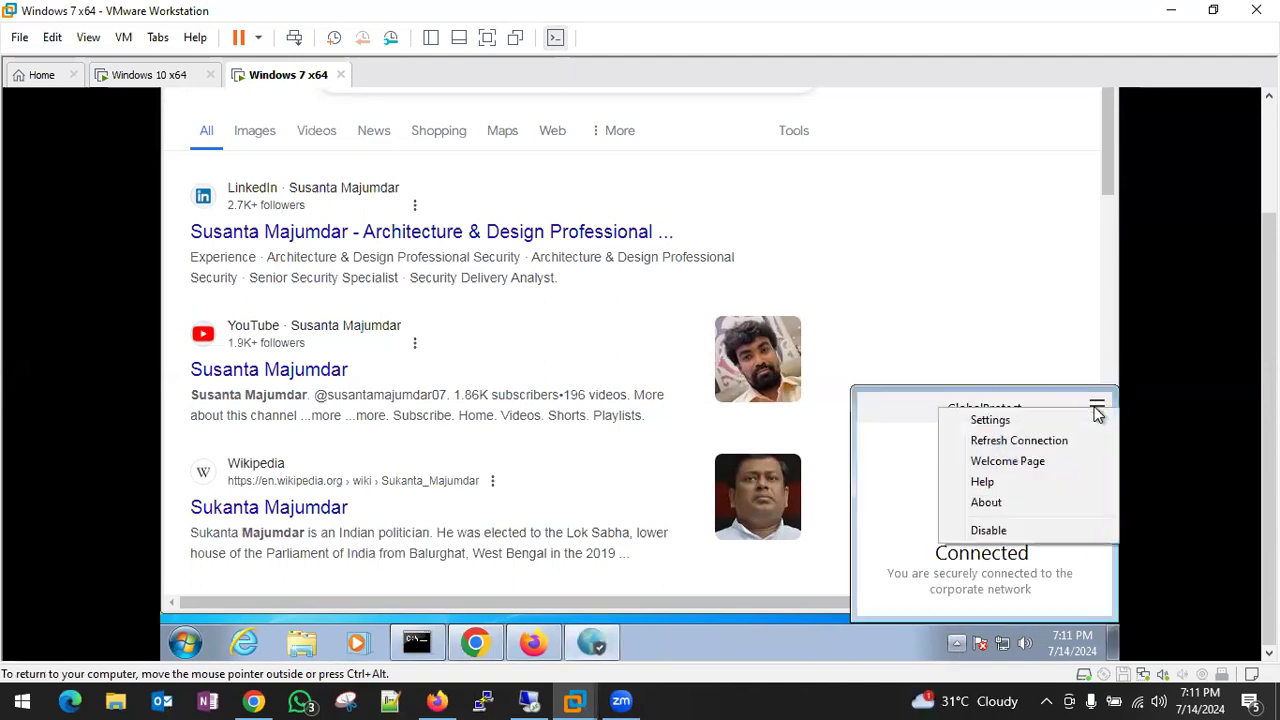
{"action": "left_click", "coordinate": [981, 502]}
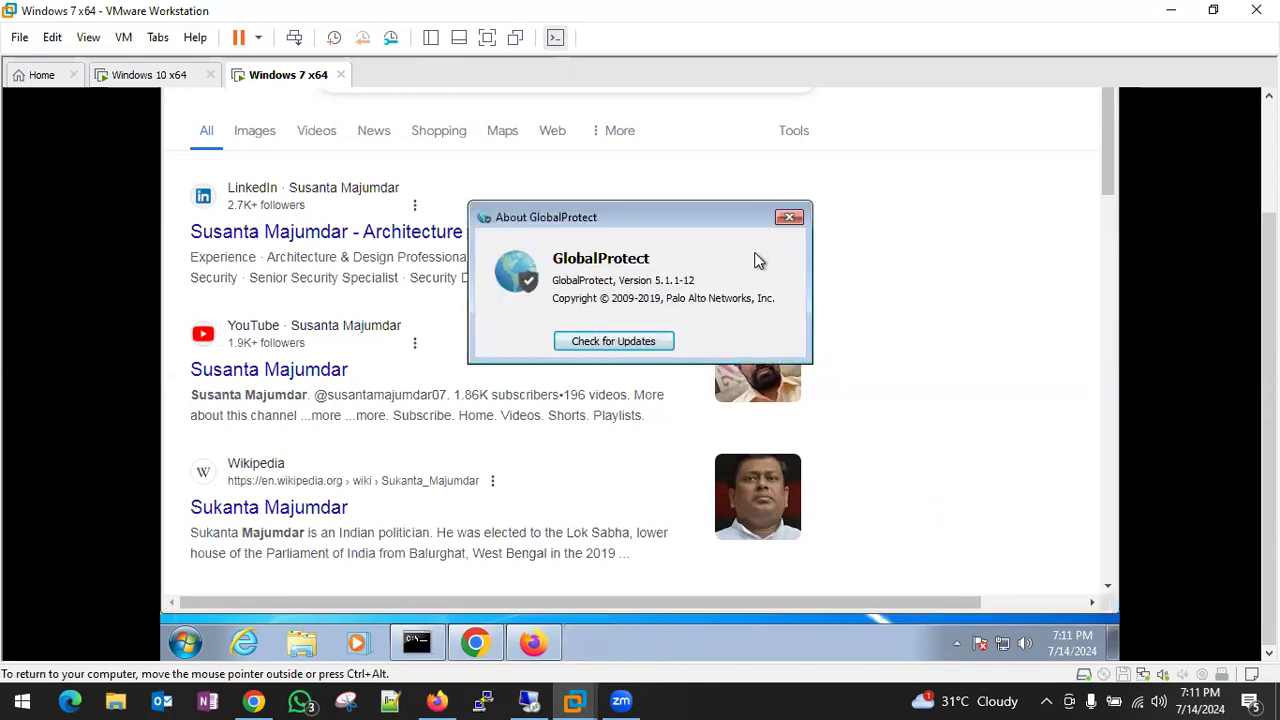
{"action": "left_click", "coordinate": [788, 219]}
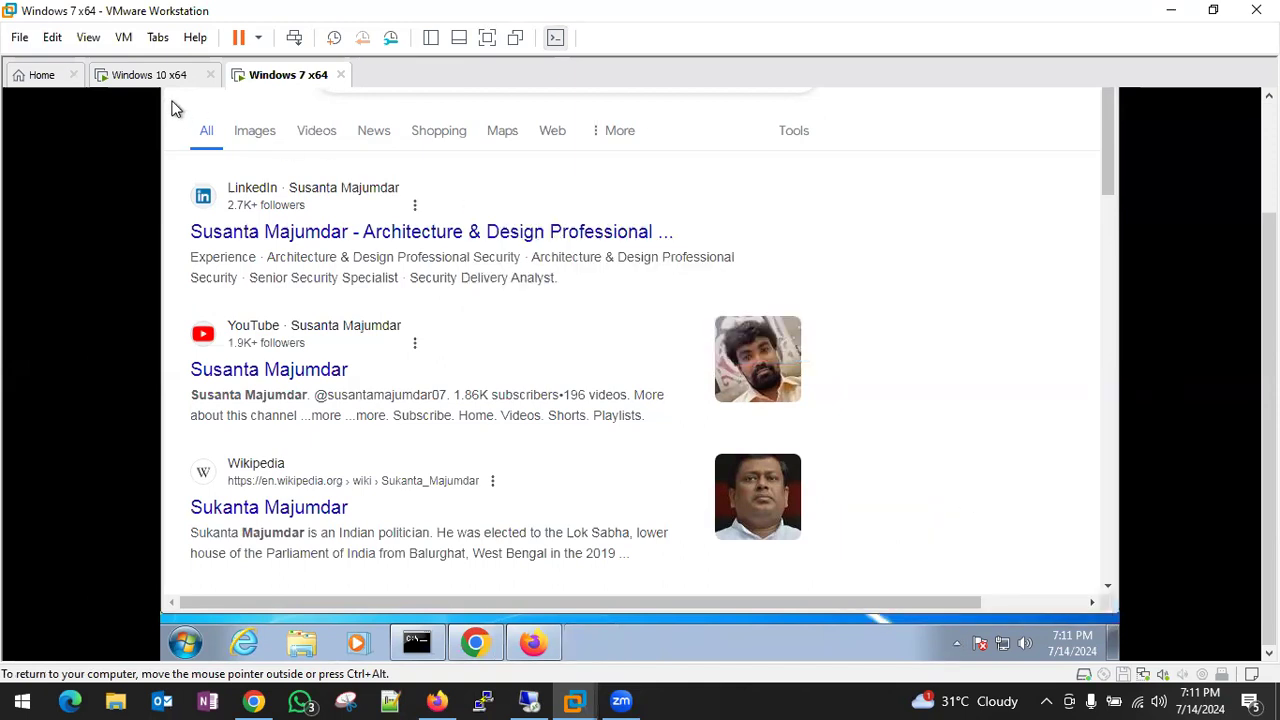
- Check the Windows 10 VM full-screen, then return to the Windows 7 VM
{"action": "left_click", "coordinate": [150, 80]}
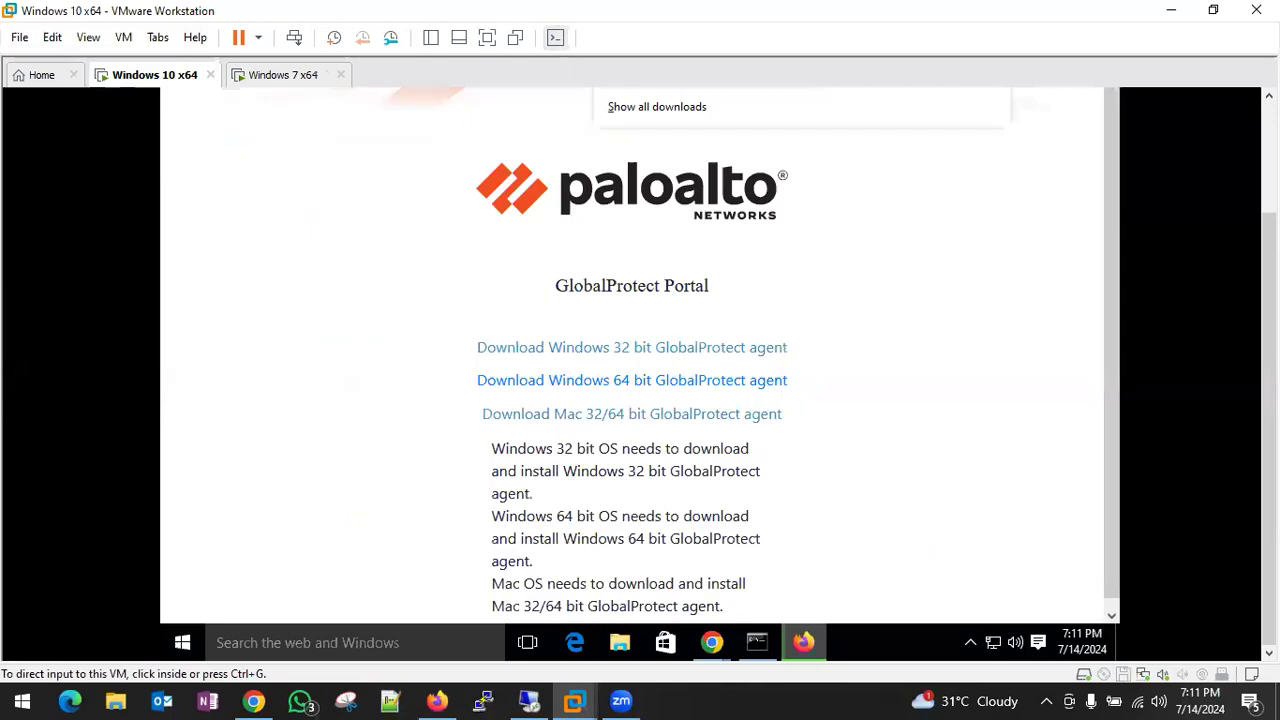
{"action": "left_click", "coordinate": [487, 37]}
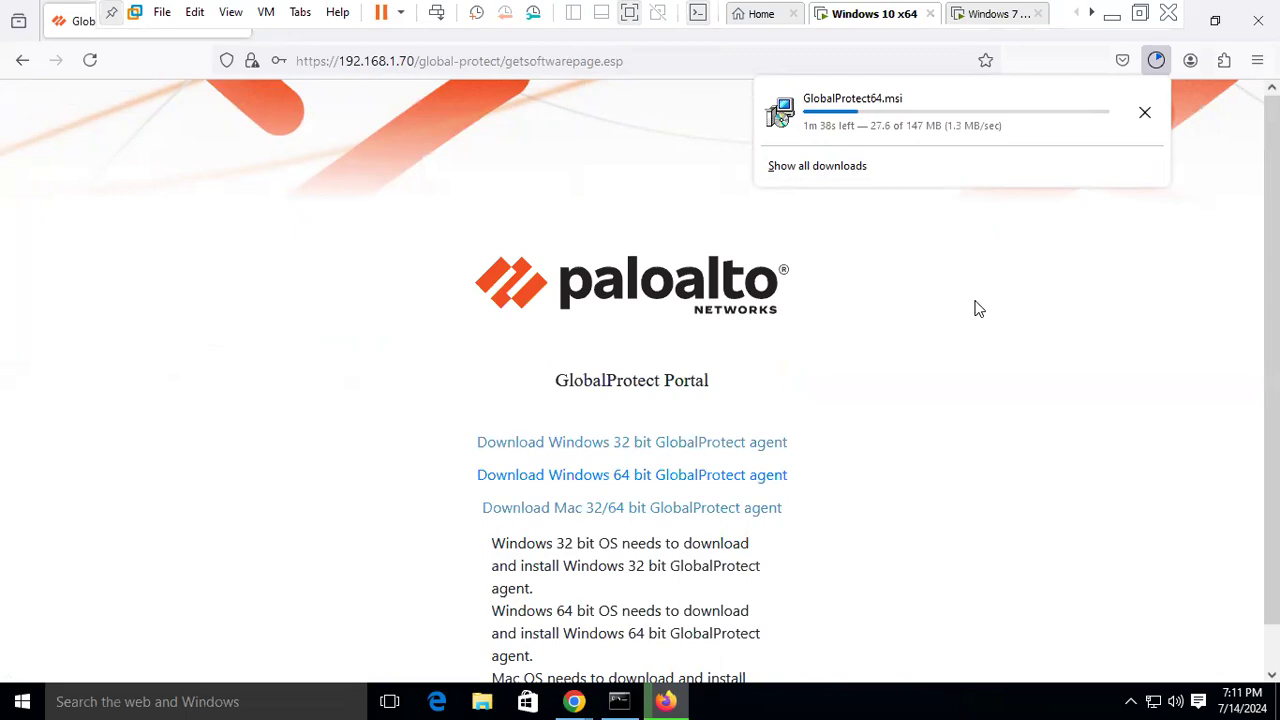
{"action": "left_click", "coordinate": [972, 16]}
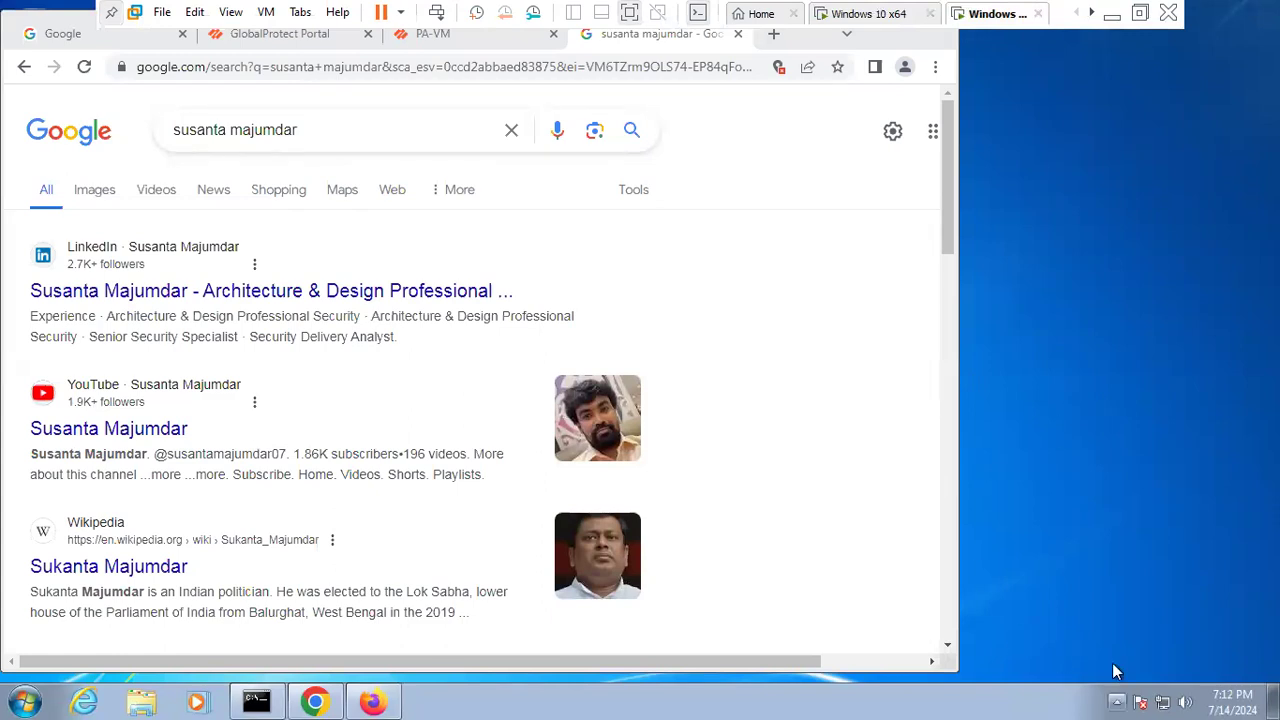
- Check GlobalProtect's status, then start a continuous ping to 192.168.85.10 in Command Prompt
{"action": "left_click", "coordinate": [1117, 701]}
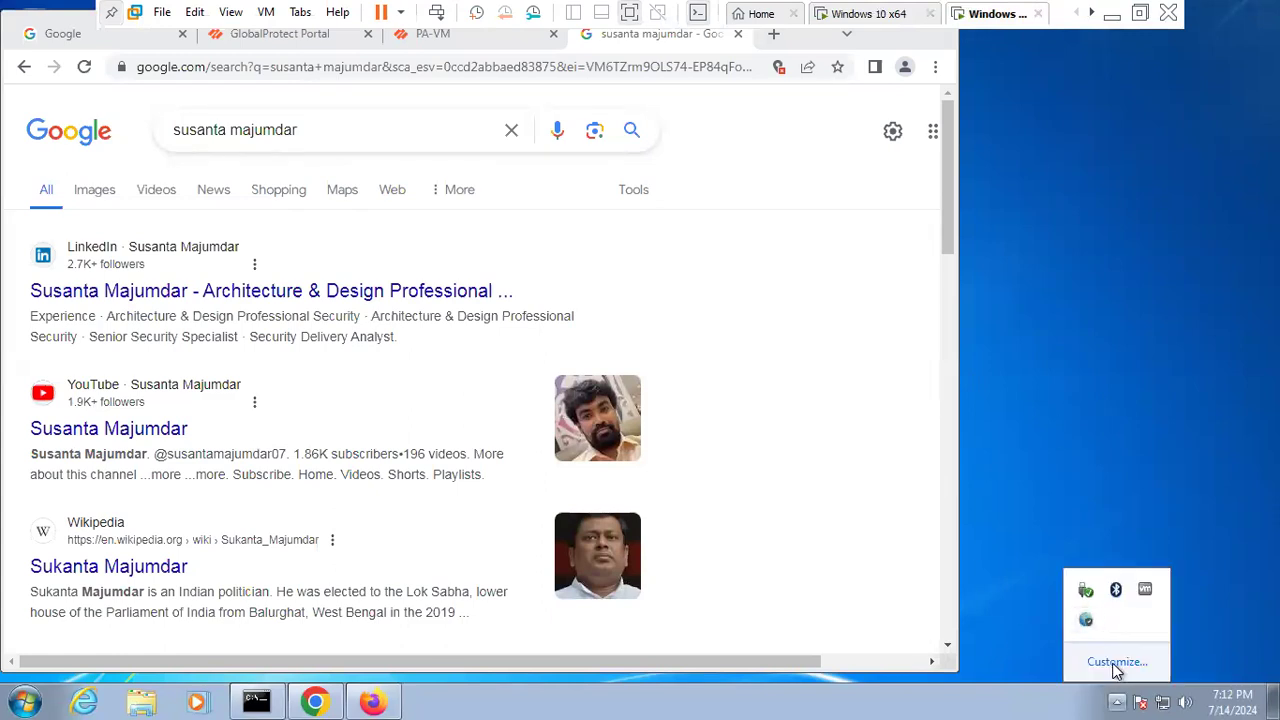
{"action": "left_click", "coordinate": [1084, 619]}
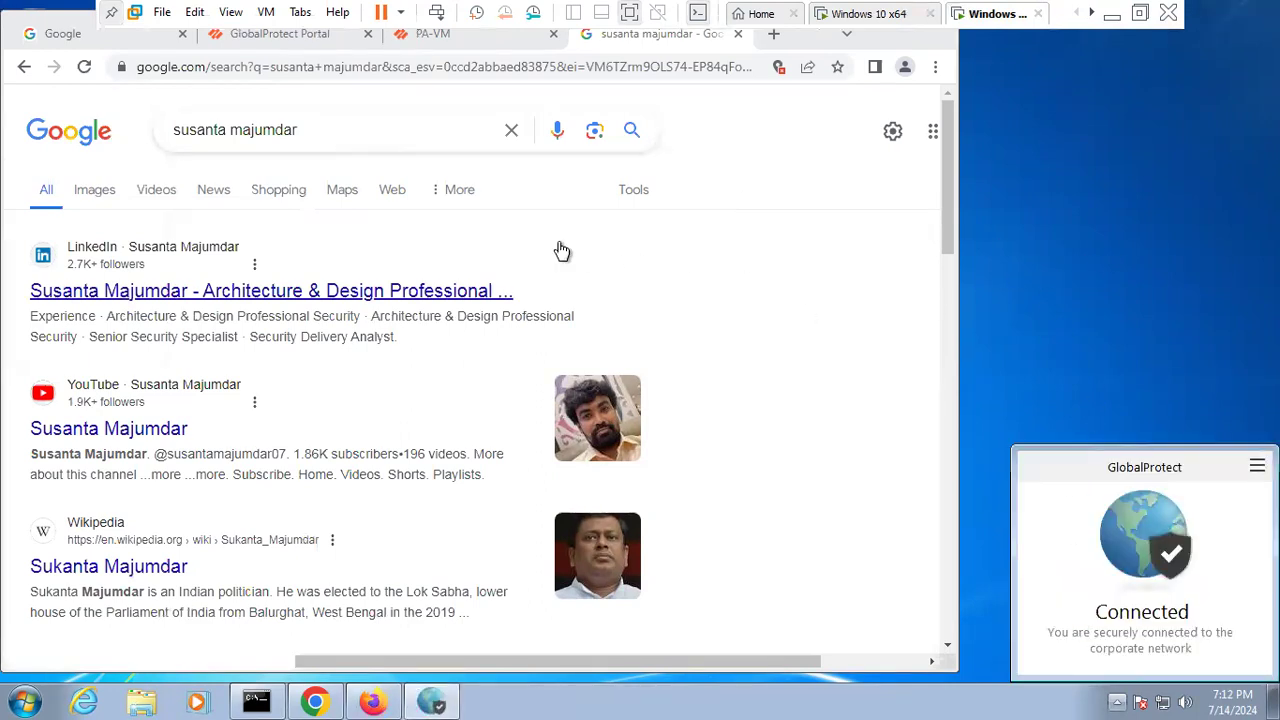
{"action": "left_click", "coordinate": [767, 42]}
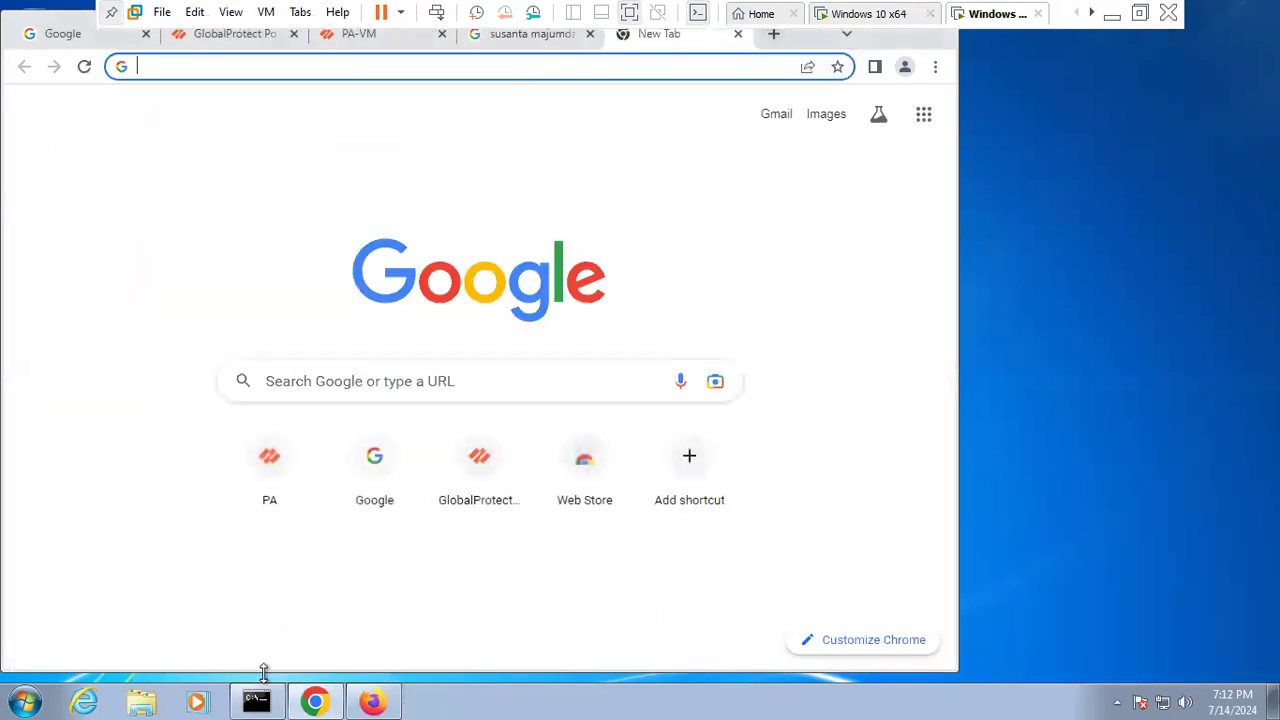
{"action": "left_click", "coordinate": [256, 700]}
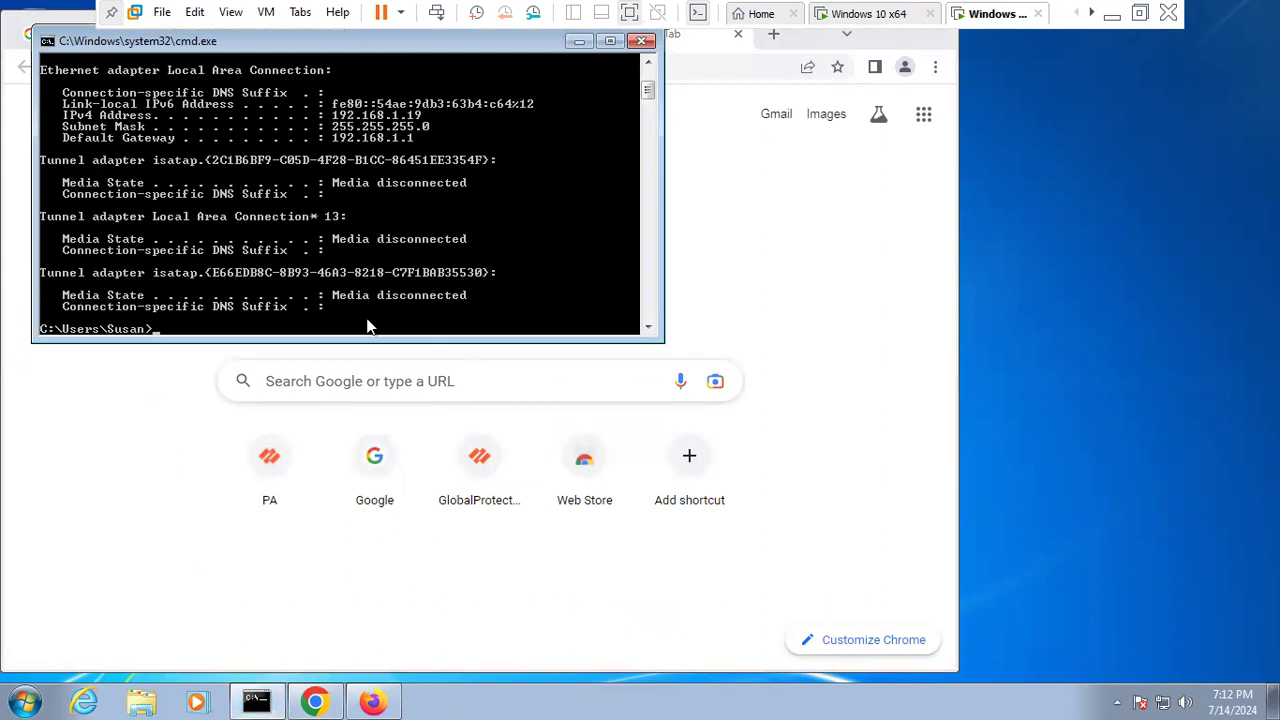
{"action": "type", "text": "ping 192.168.85.10 0"}
{"action": "key", "text": "Return"}
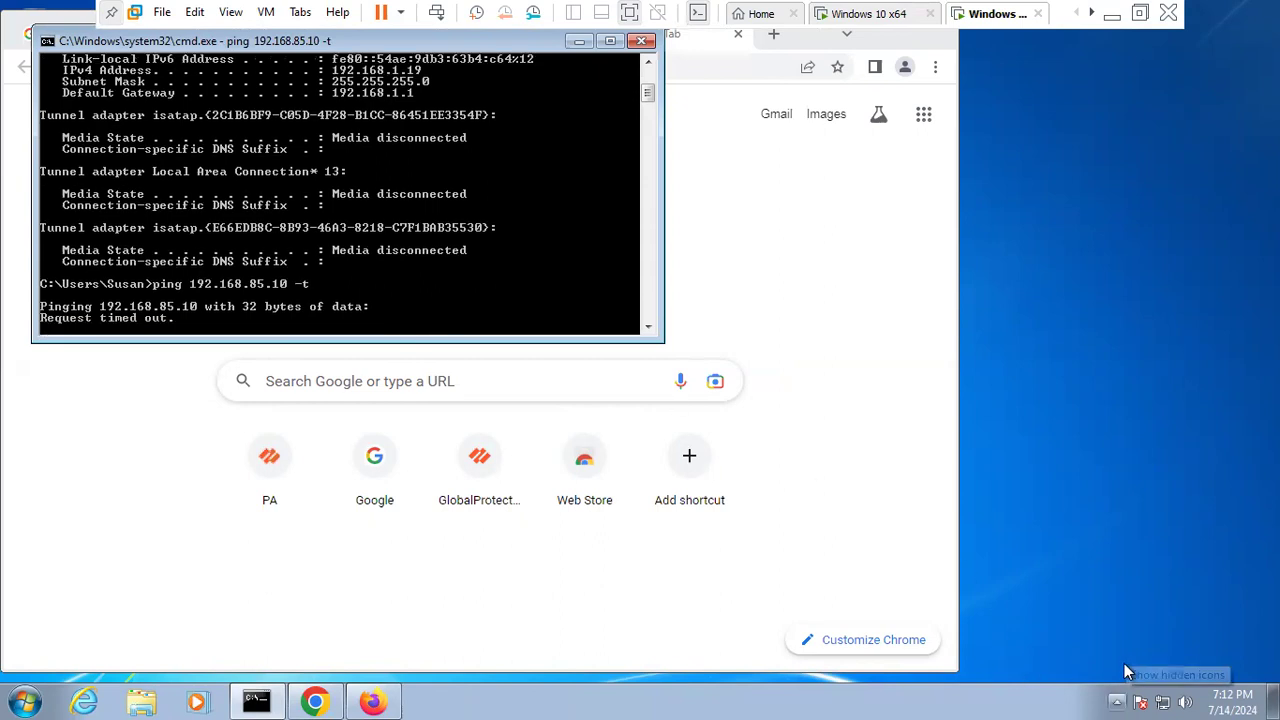
- Disable and re-enable GlobalProtect, then choose Disable again to bring up the passcode prompt
{"action": "left_click", "coordinate": [1117, 701]}
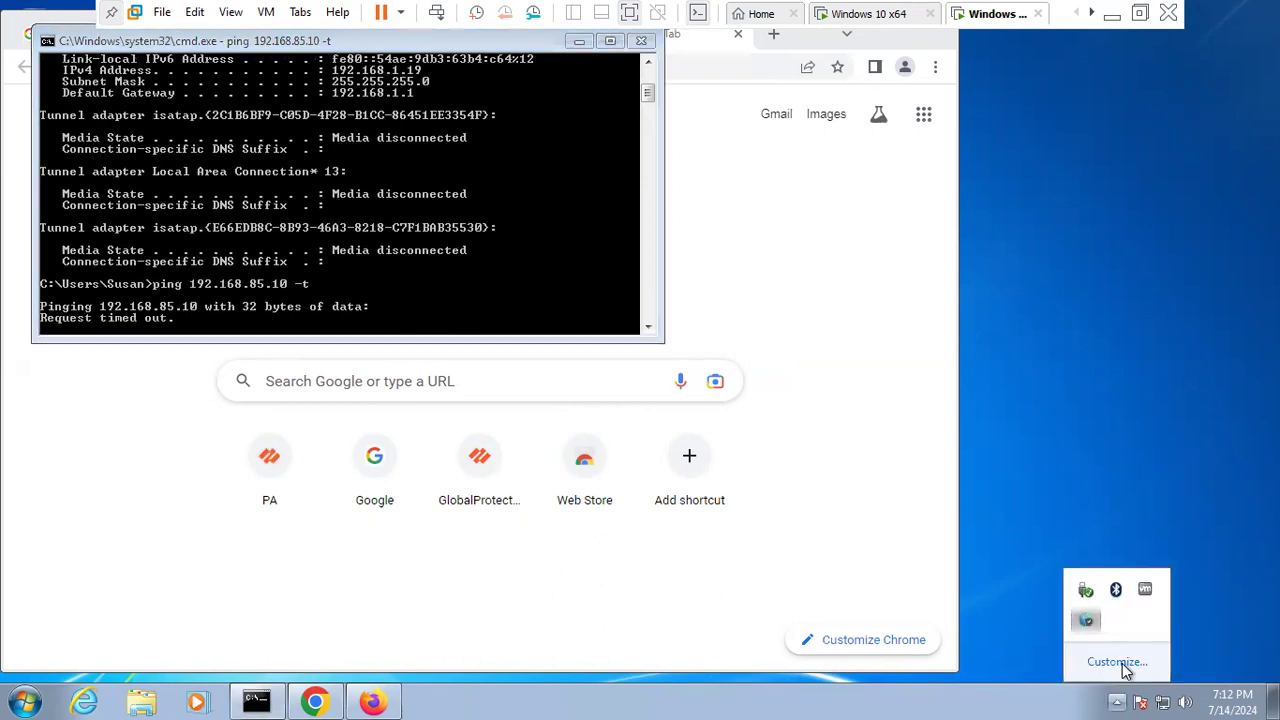
{"action": "left_click", "coordinate": [1088, 622]}
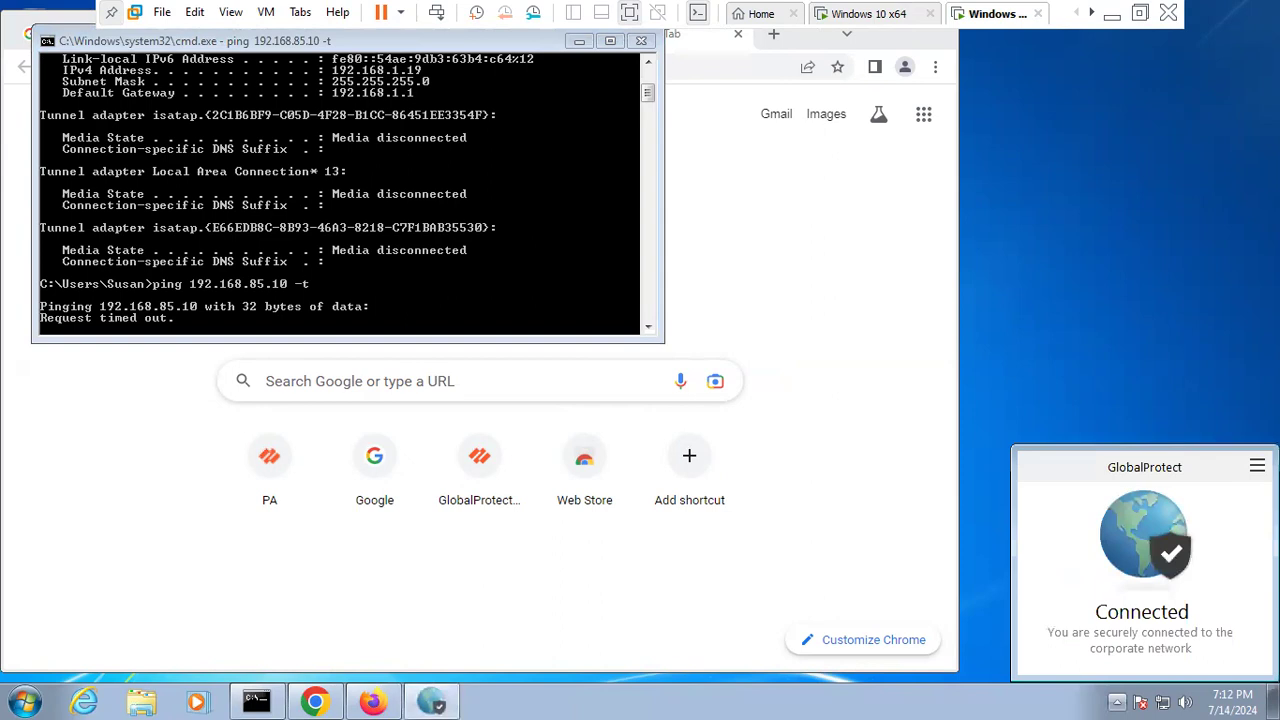
{"action": "left_click", "coordinate": [1257, 466]}
{"action": "left_click", "coordinate": [1148, 591]}
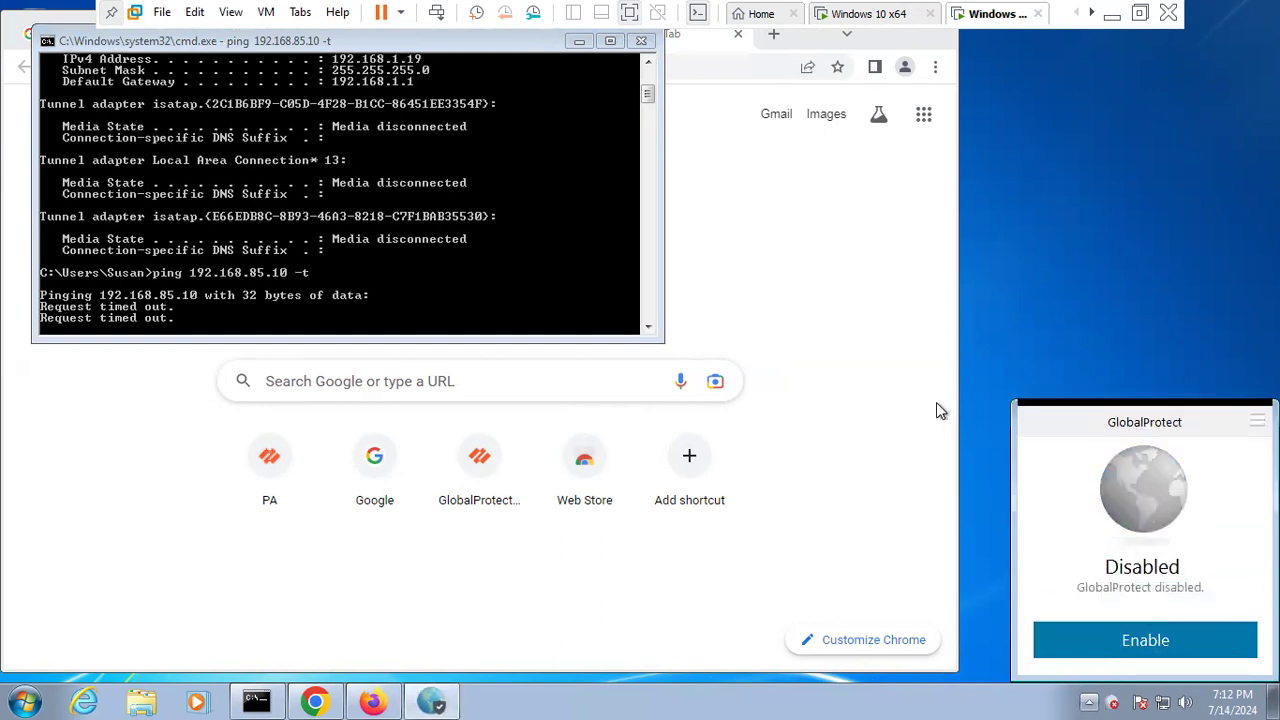
{"action": "left_click", "coordinate": [1147, 649]}
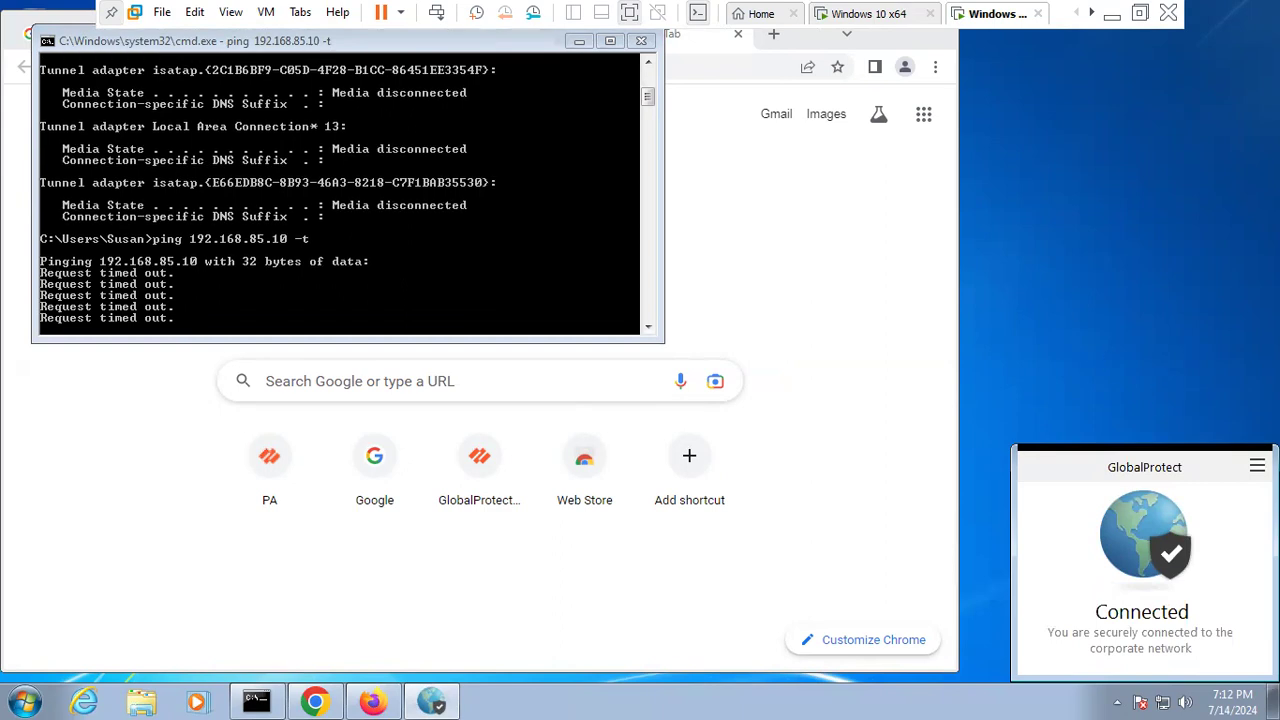
{"action": "left_click", "coordinate": [1257, 466]}
{"action": "left_click", "coordinate": [1149, 591]}
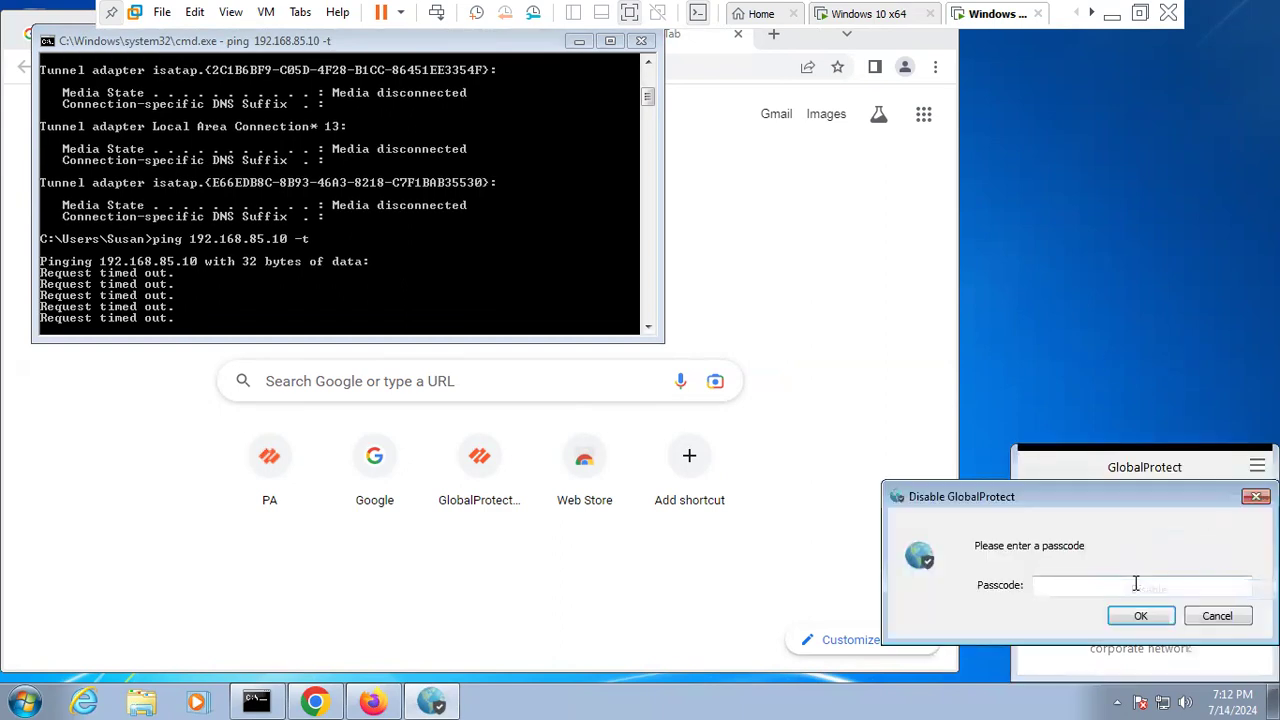
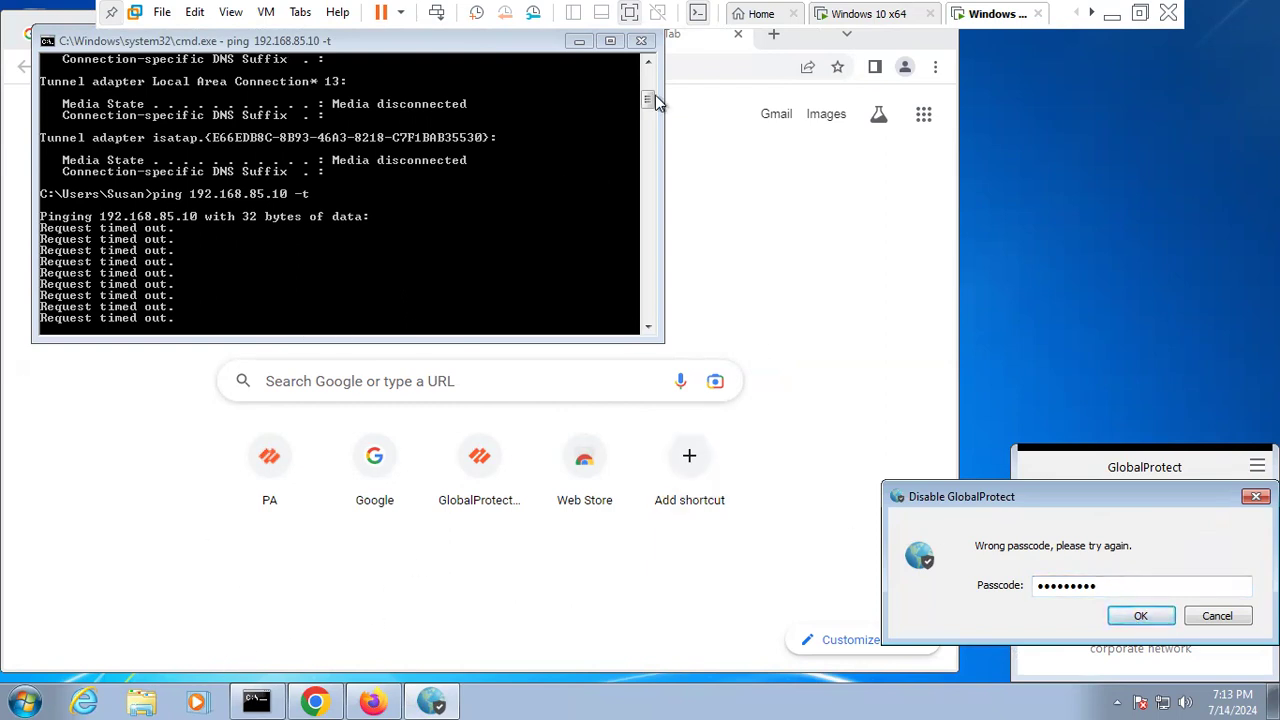
- Minimize the Windows 7 VM window to reveal the host Windows 10 desktop
{"action": "left_click", "coordinate": [1112, 13]}
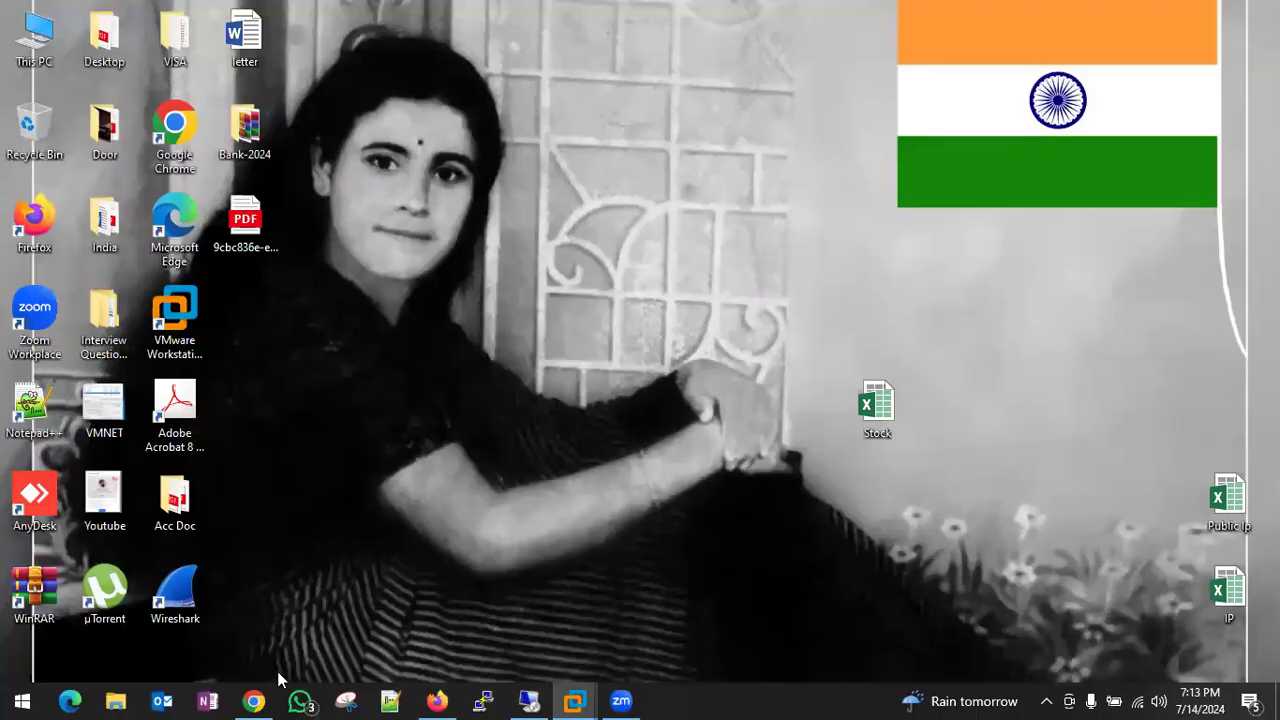
- In GP_Portal's Agent_Auth App settings, re-enter and confirm the disable passcode
{"action": "left_click", "coordinate": [254, 701]}
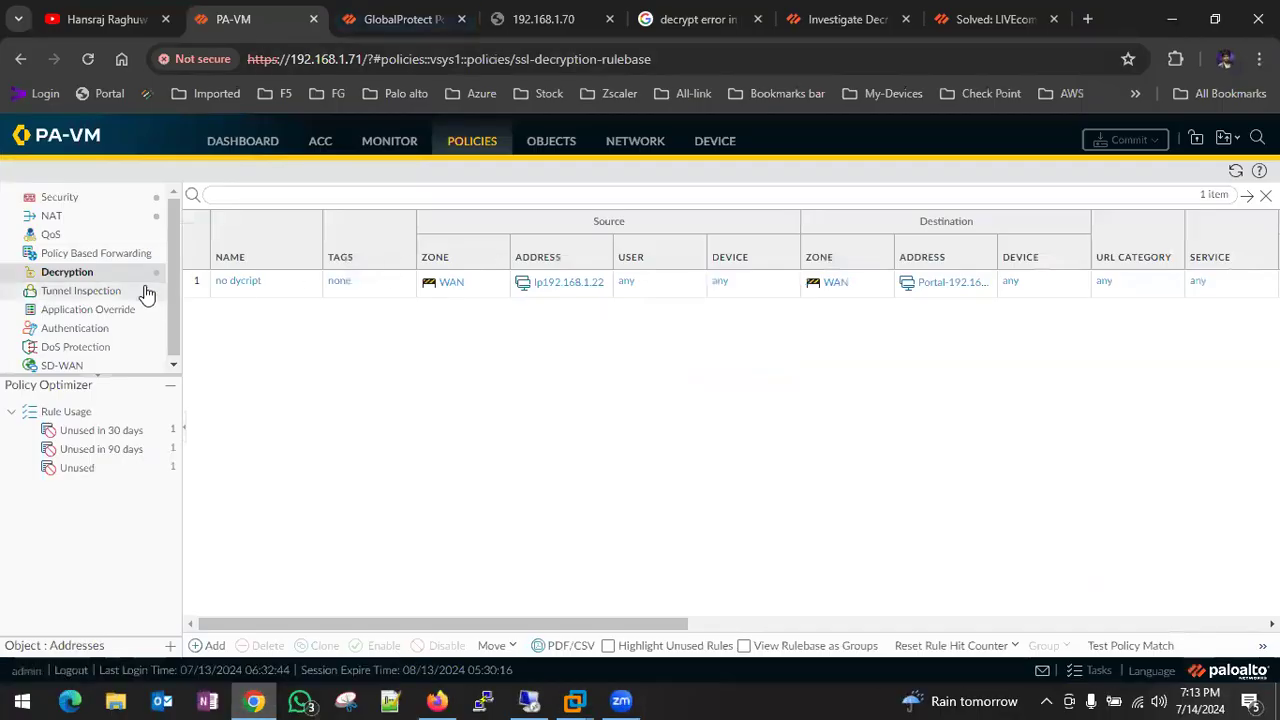
{"action": "left_click", "coordinate": [564, 147]}
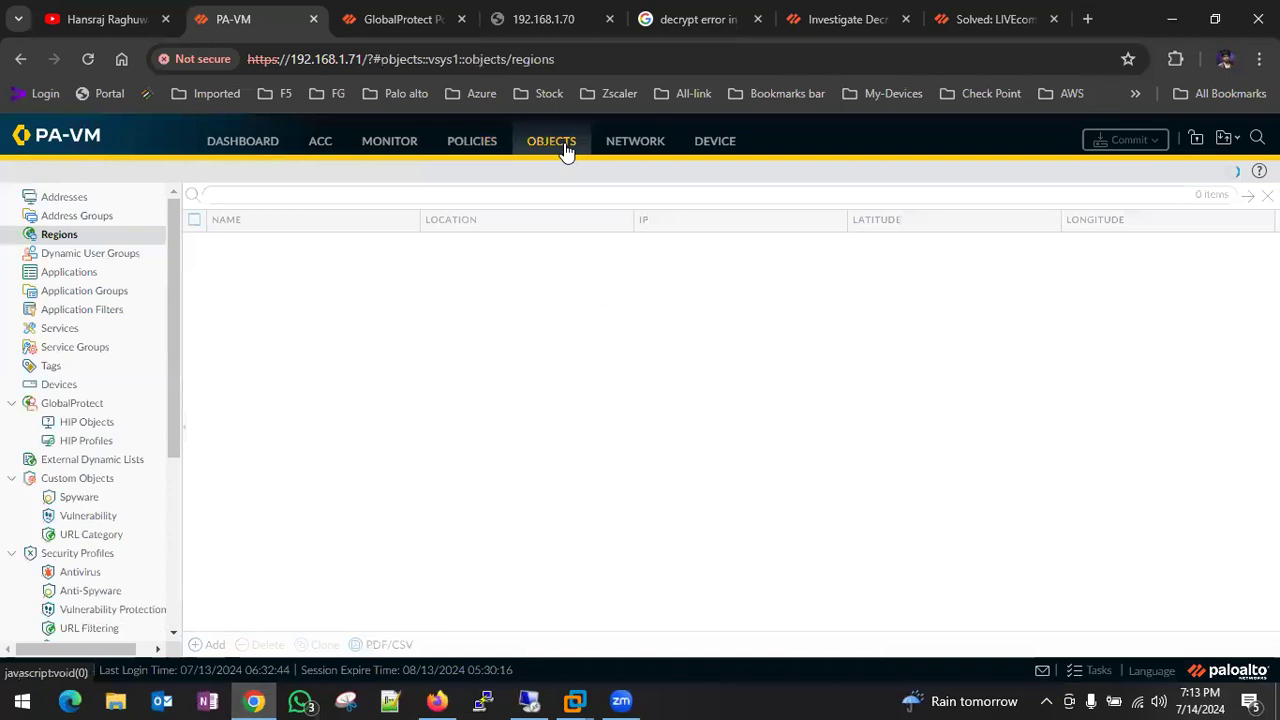
{"action": "left_click", "coordinate": [606, 150]}
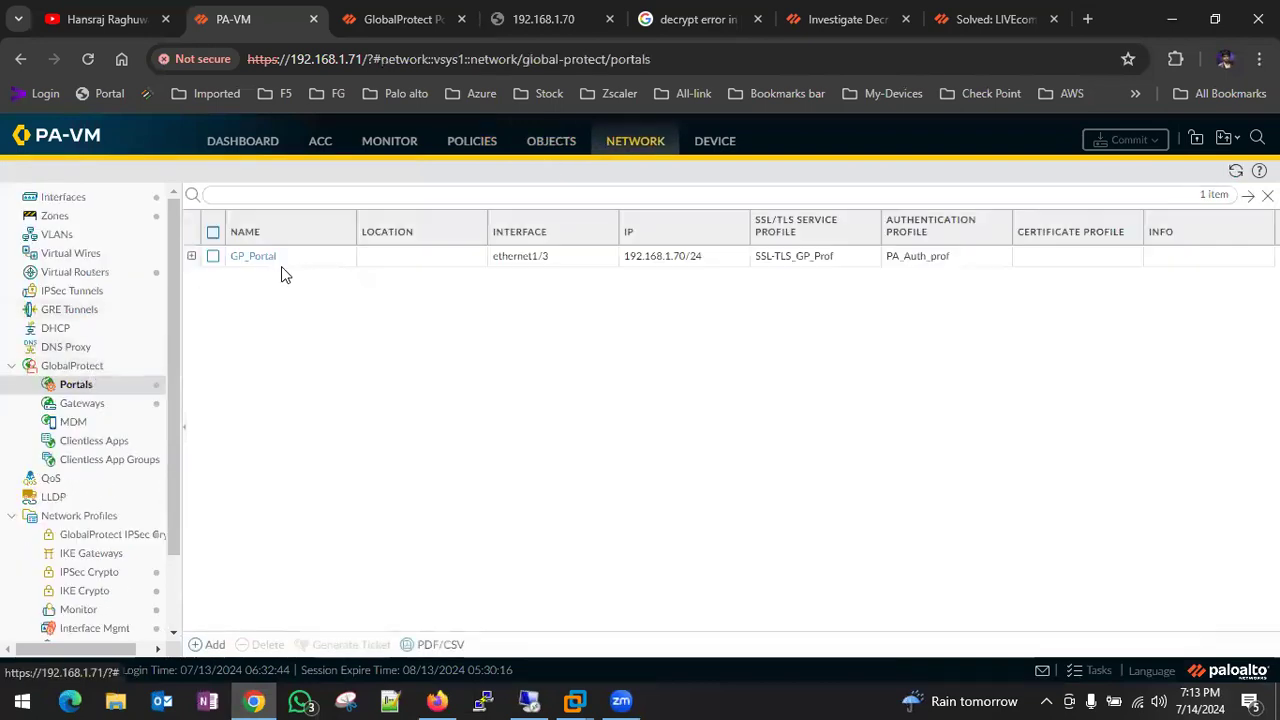
{"action": "left_click", "coordinate": [245, 256]}
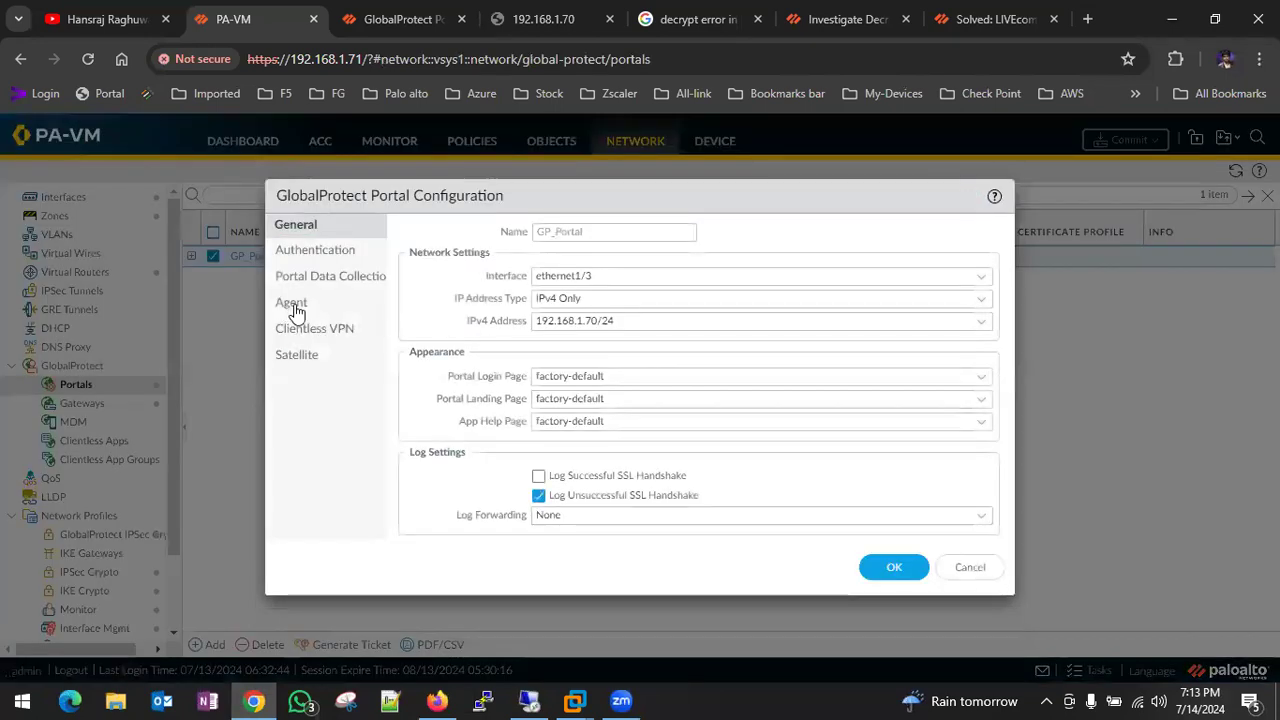
{"action": "left_click", "coordinate": [295, 310]}
{"action": "left_click", "coordinate": [472, 298]}
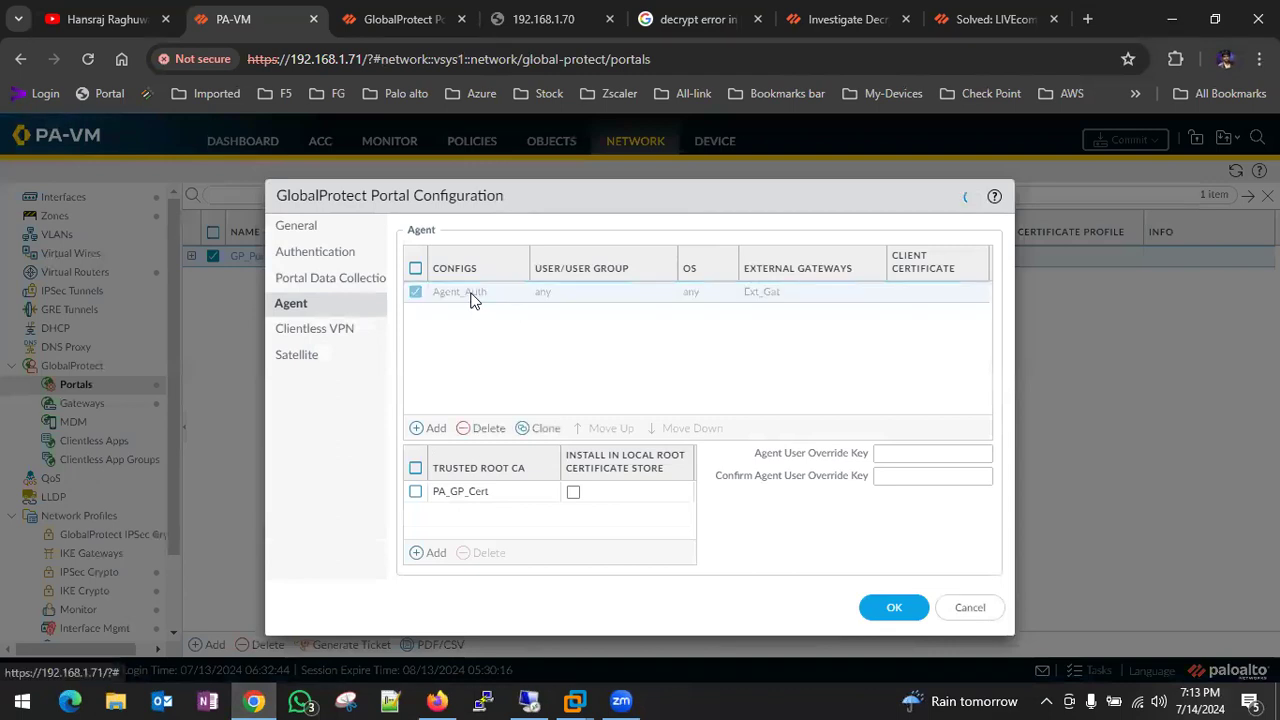
{"action": "left_click", "coordinate": [680, 229]}
{"action": "left_click_drag", "start_coordinate": [871, 309], "coordinate": [742, 316]}
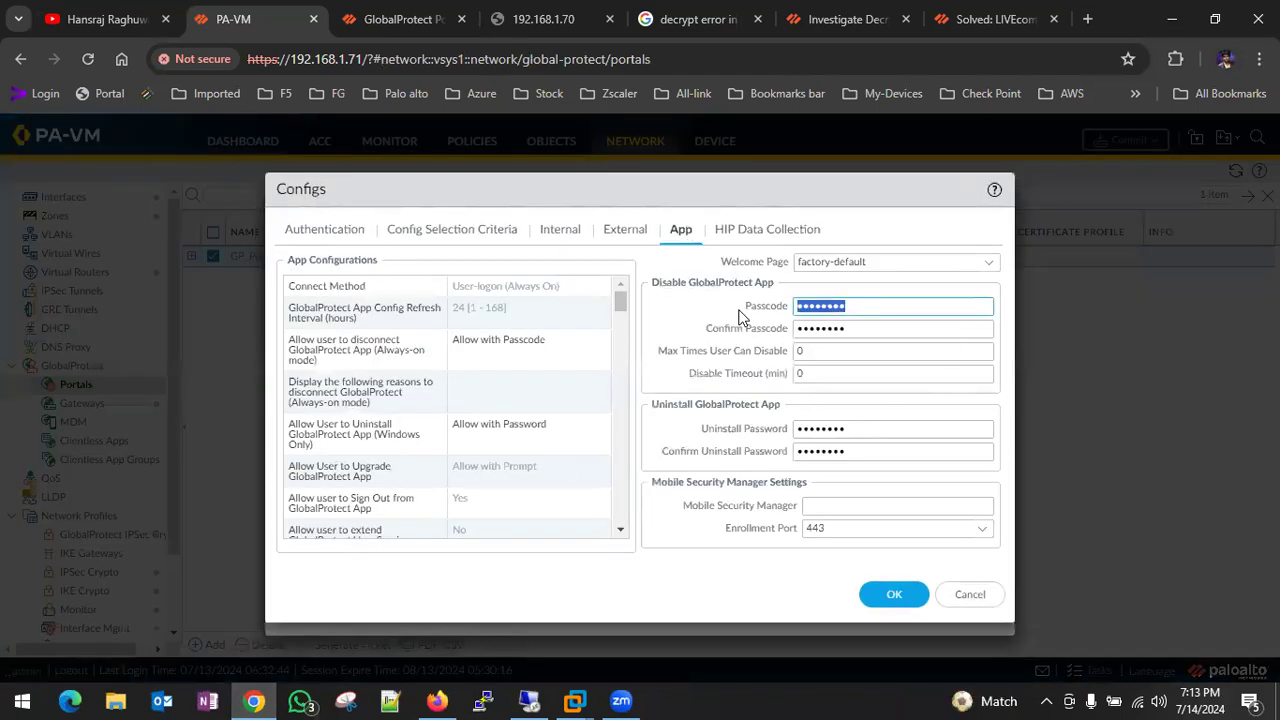
{"action": "type", "text": "••"}
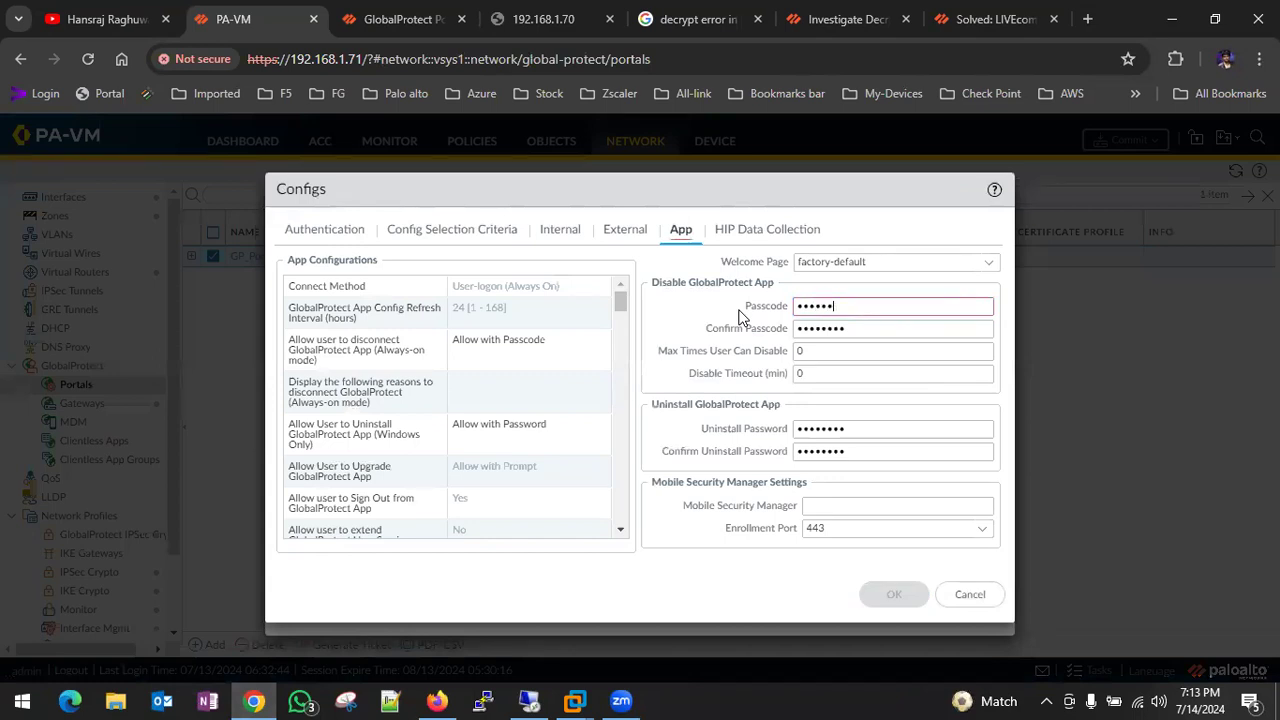
{"action": "key", "text": "Tab"}
{"action": "type", "text": "••••"}
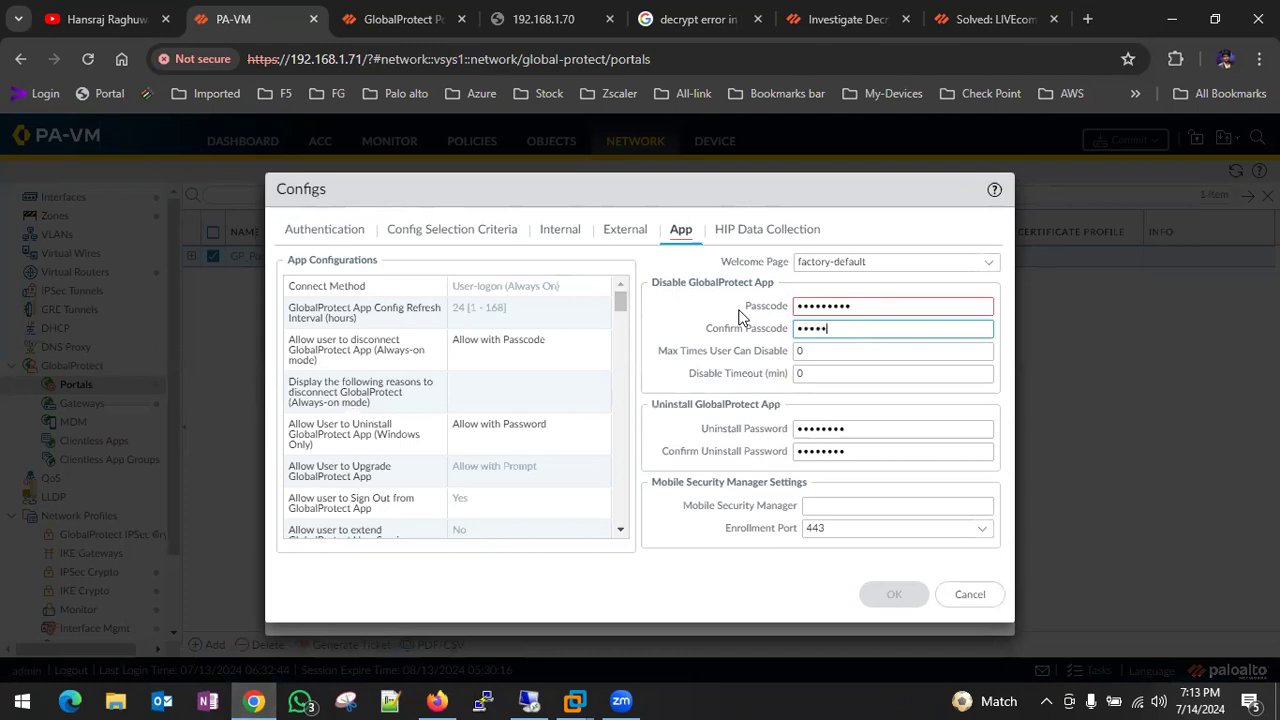
{"action": "type", "text": "•••"}
- Replace and confirm the uninstall password, then save Agent_Auth and GP_Portal
{"action": "left_click", "coordinate": [838, 429]}
{"action": "double_click", "coordinate": [838, 429]}
{"action": "type", "text": "•••••••••"}
{"action": "key", "text": "Tab"}
{"action": "type", "text": "•••••••••"}
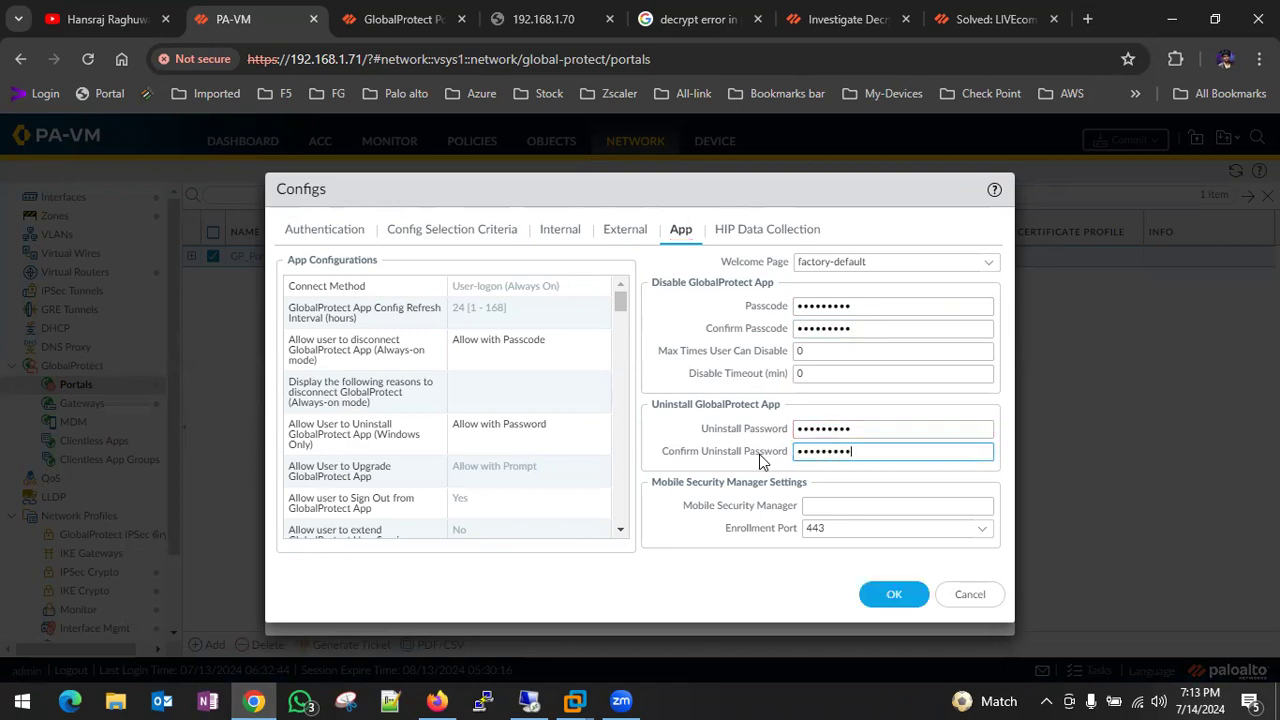
{"action": "left_click", "coordinate": [889, 601]}
{"action": "left_click", "coordinate": [890, 612]}
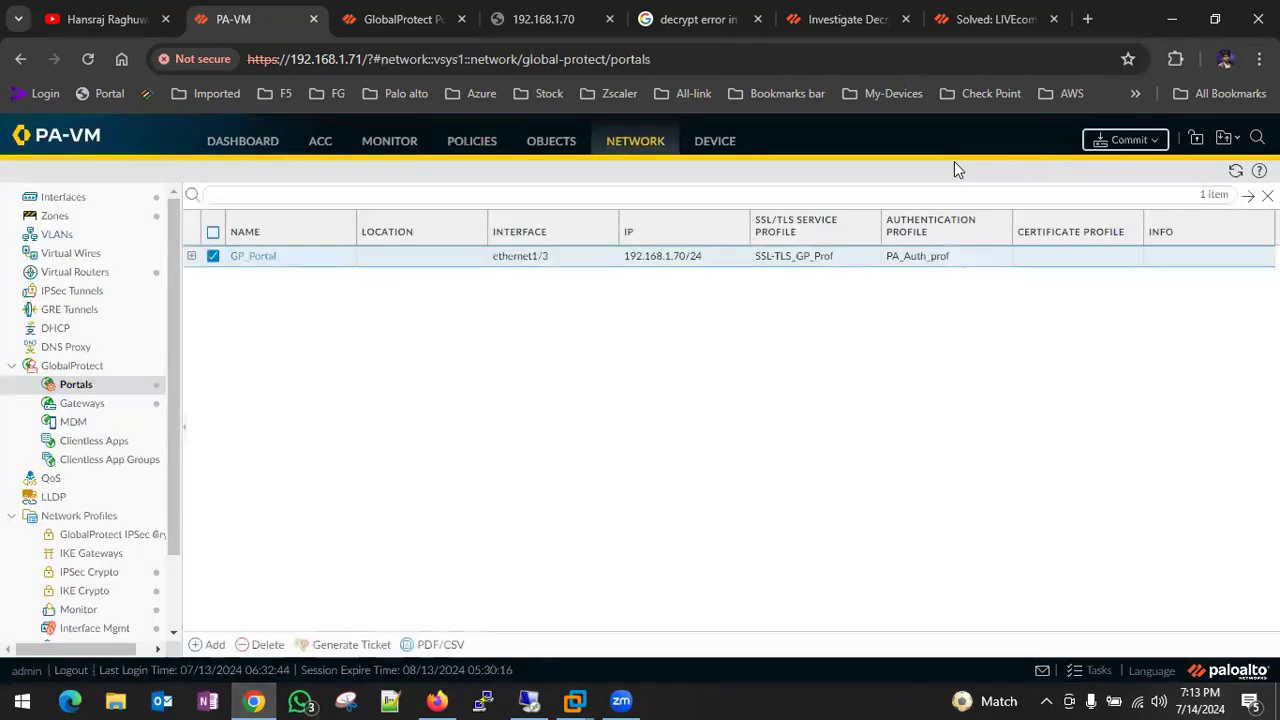
- Commit the configuration and check the Windows 10 x64 VM while it runs
{"action": "left_click", "coordinate": [1125, 140]}
{"action": "left_click", "coordinate": [820, 604]}
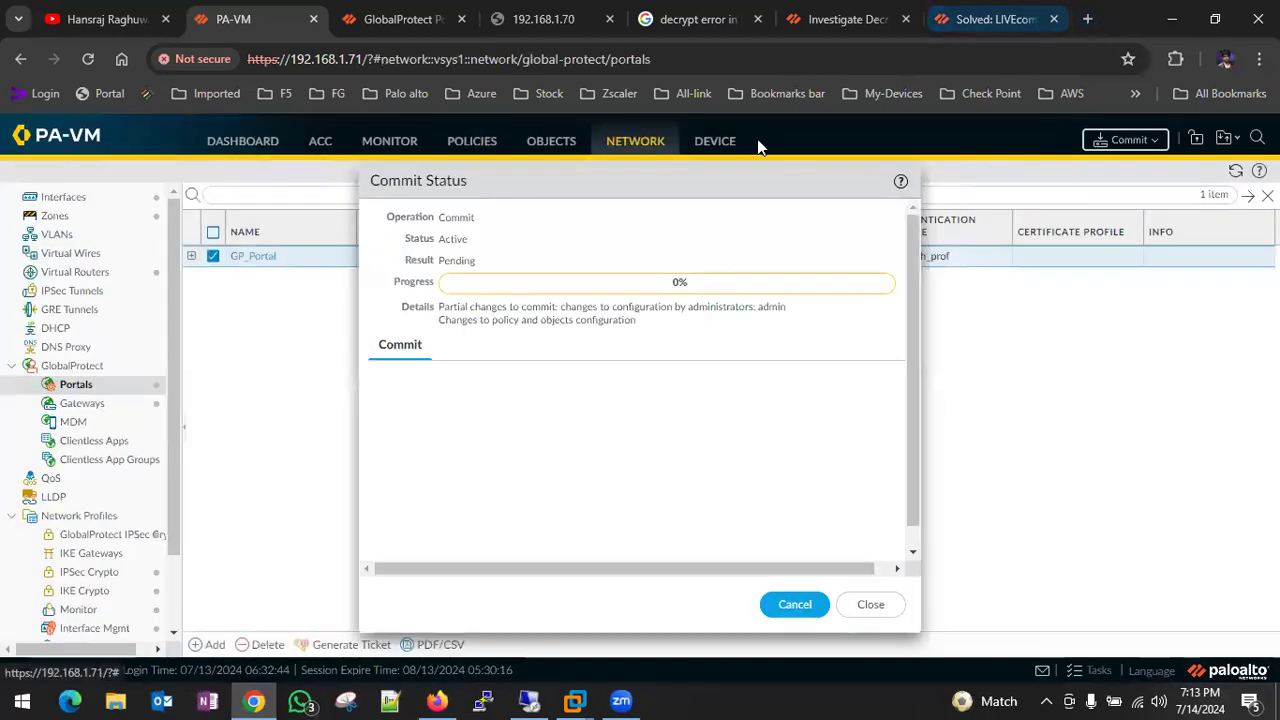
{"action": "left_click", "coordinate": [575, 700]}
{"action": "left_click", "coordinate": [580, 546]}
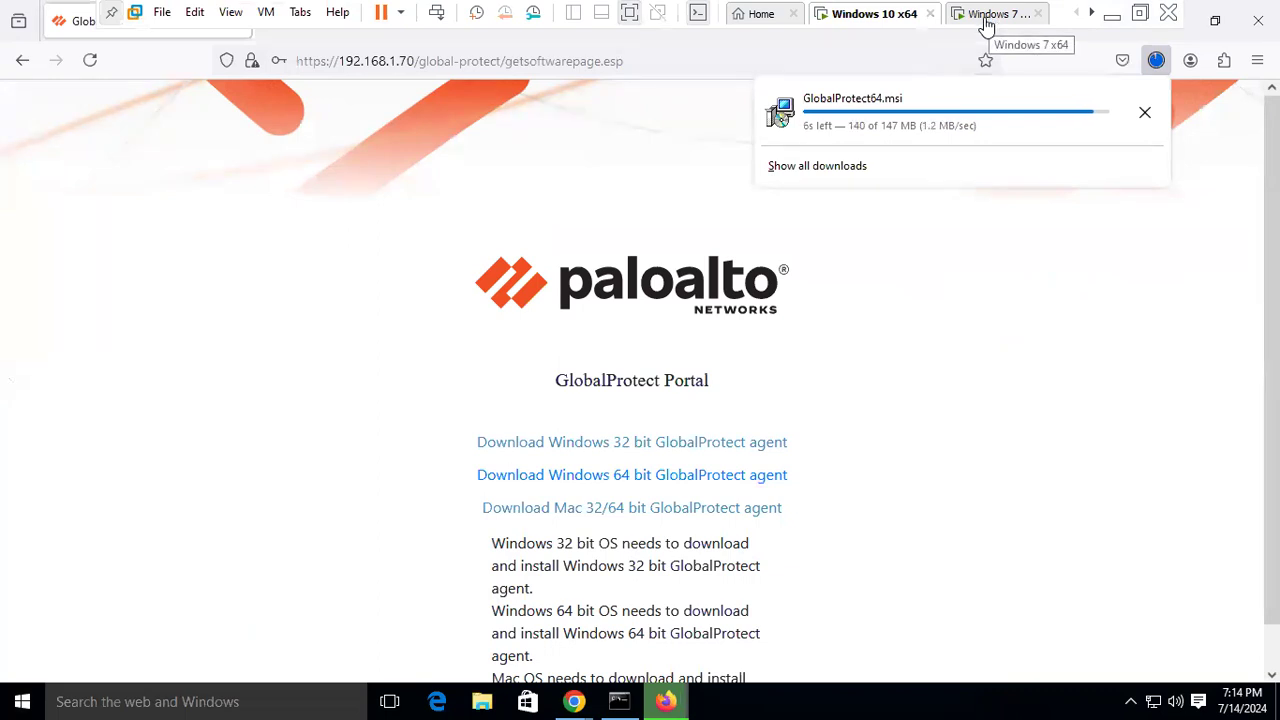
- Return to the firewall, close the finished commit report and open the Traffic logs
{"action": "left_click", "coordinate": [1114, 15]}
{"action": "left_click", "coordinate": [868, 602]}
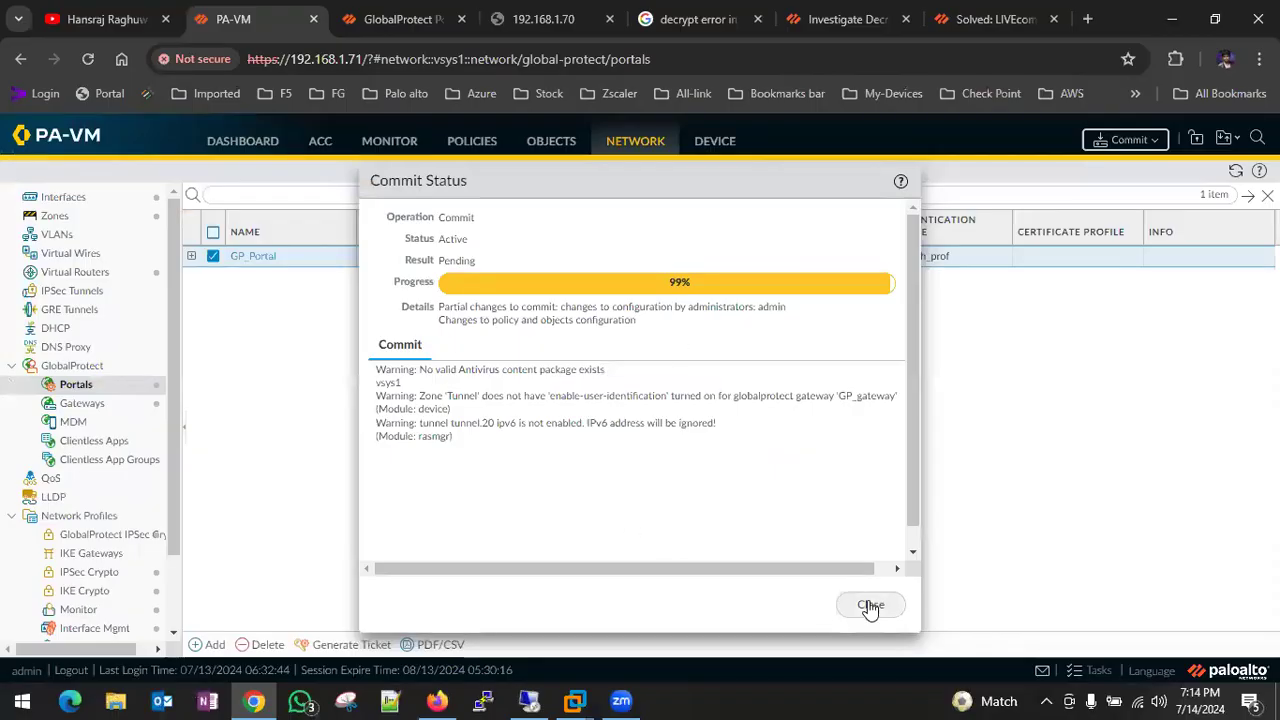
{"action": "left_click", "coordinate": [396, 148]}
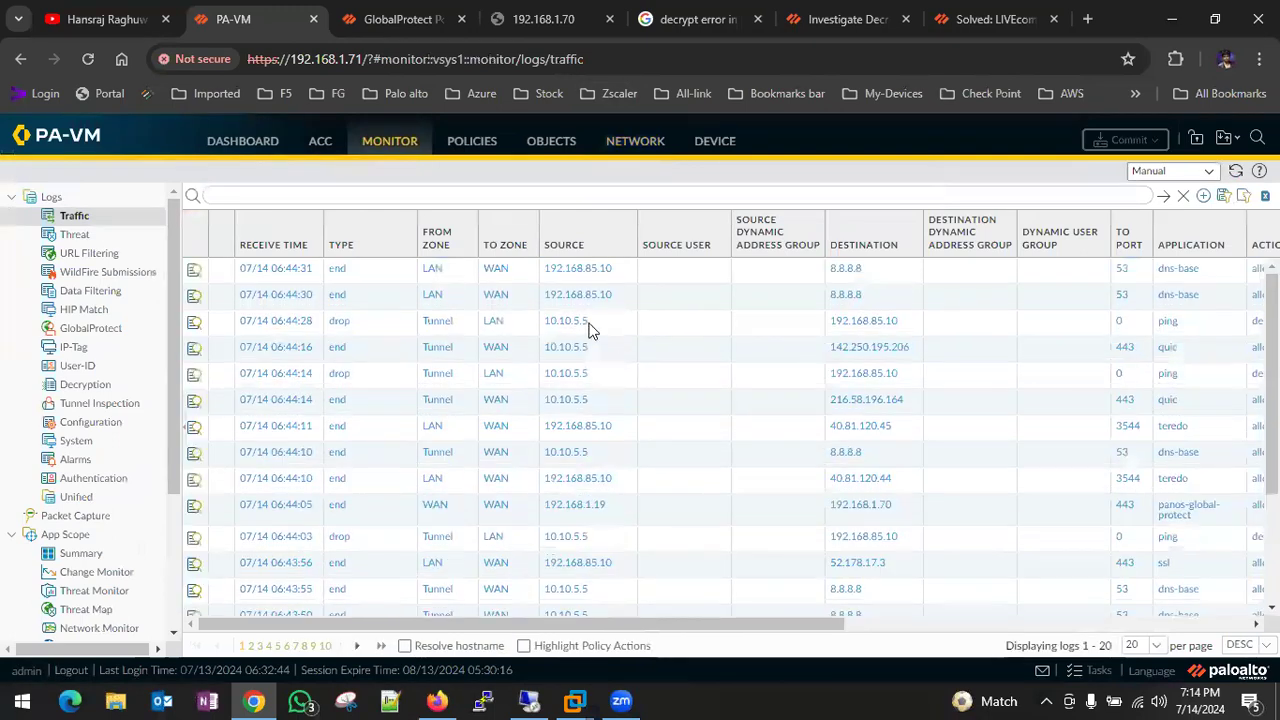
- Check the Traffic log's Action and Rule columns showing interzone-default denies, then open Policies
{"action": "scroll", "coordinate": [1163, 330], "scroll_direction": "right", "scroll_amount": 3}
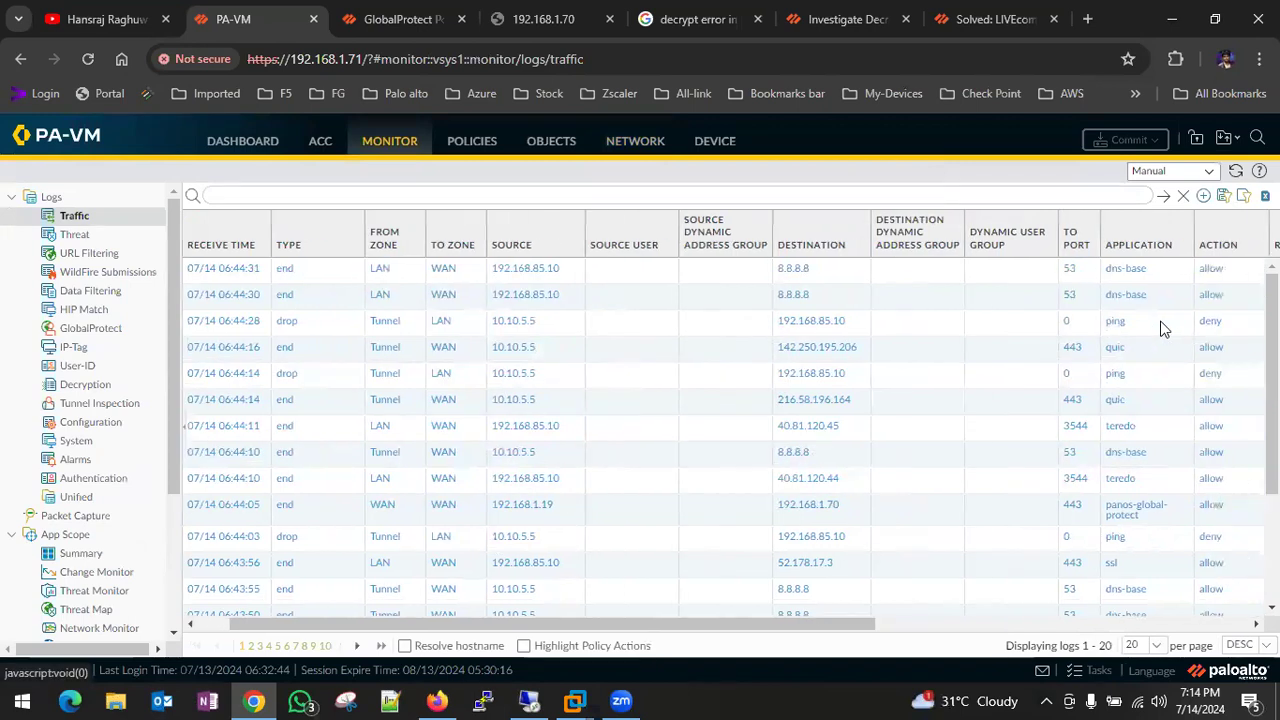
{"action": "scroll", "coordinate": [1195, 333], "scroll_direction": "right", "scroll_amount": 2}
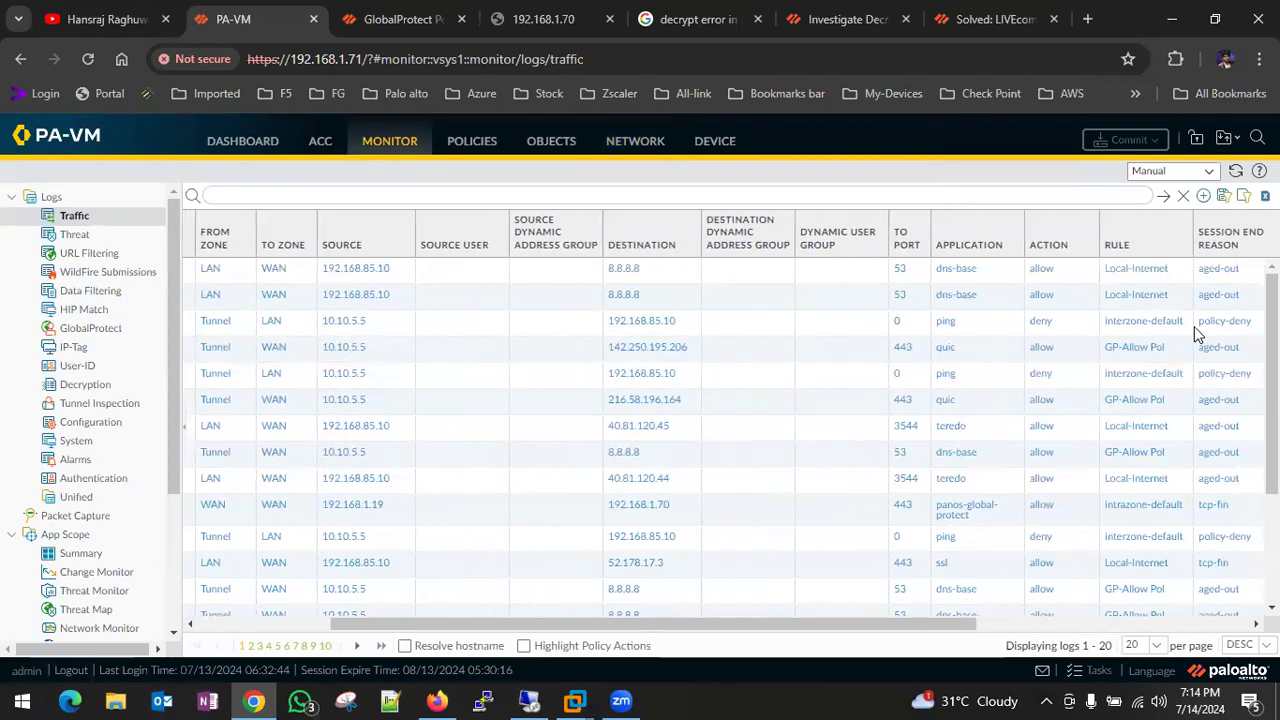
{"action": "scroll", "coordinate": [690, 368], "scroll_direction": "left", "scroll_amount": 4}
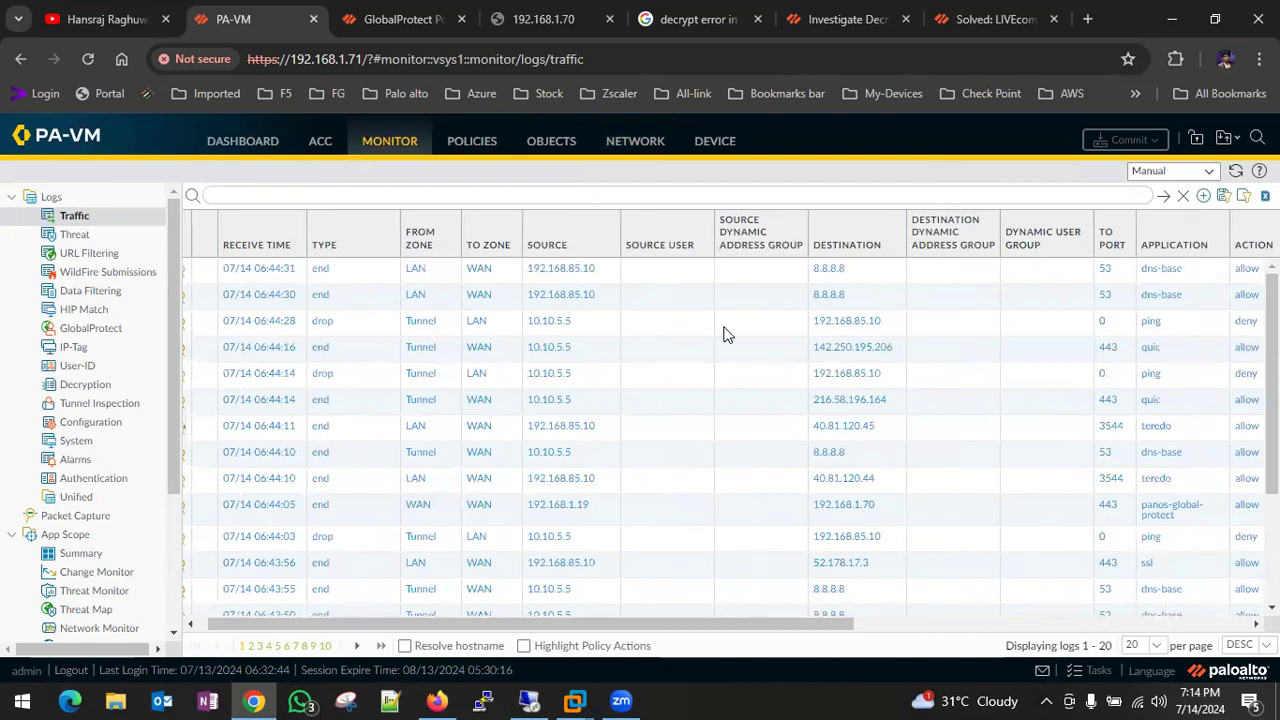
{"action": "scroll", "coordinate": [727, 335], "scroll_direction": "right", "scroll_amount": 3}
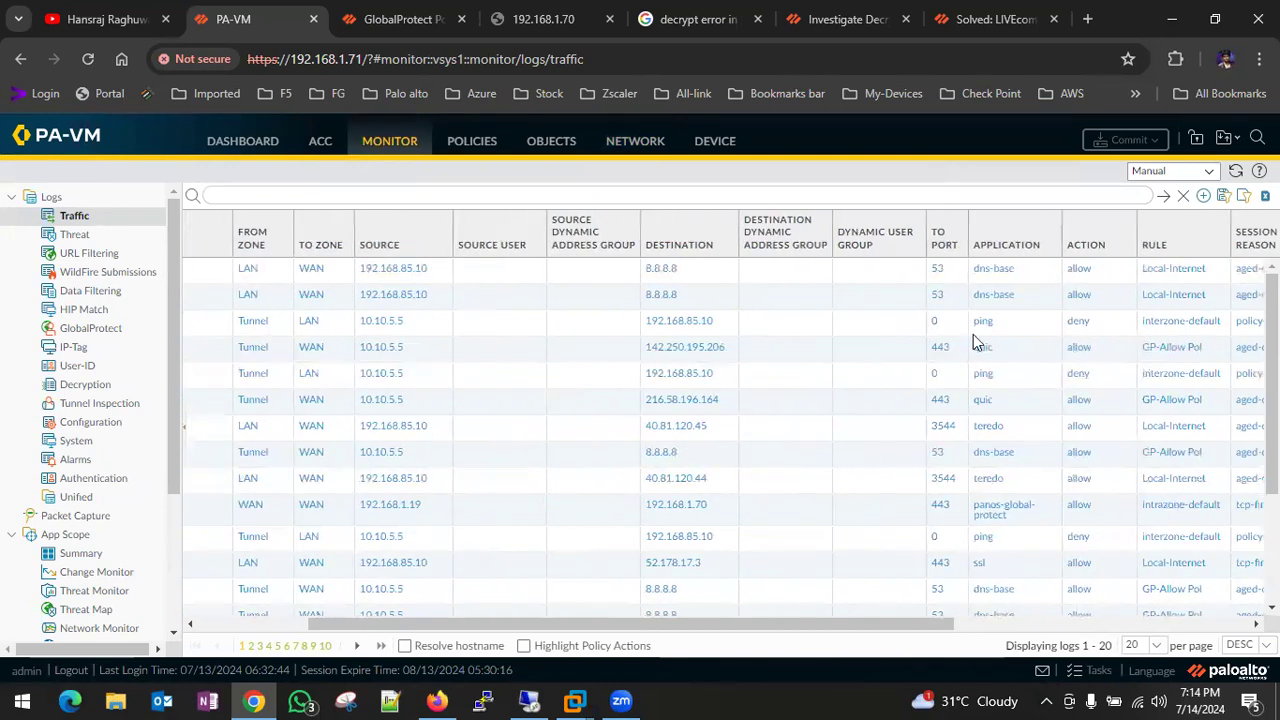
{"action": "scroll", "coordinate": [530, 348], "scroll_direction": "left", "scroll_amount": 2}
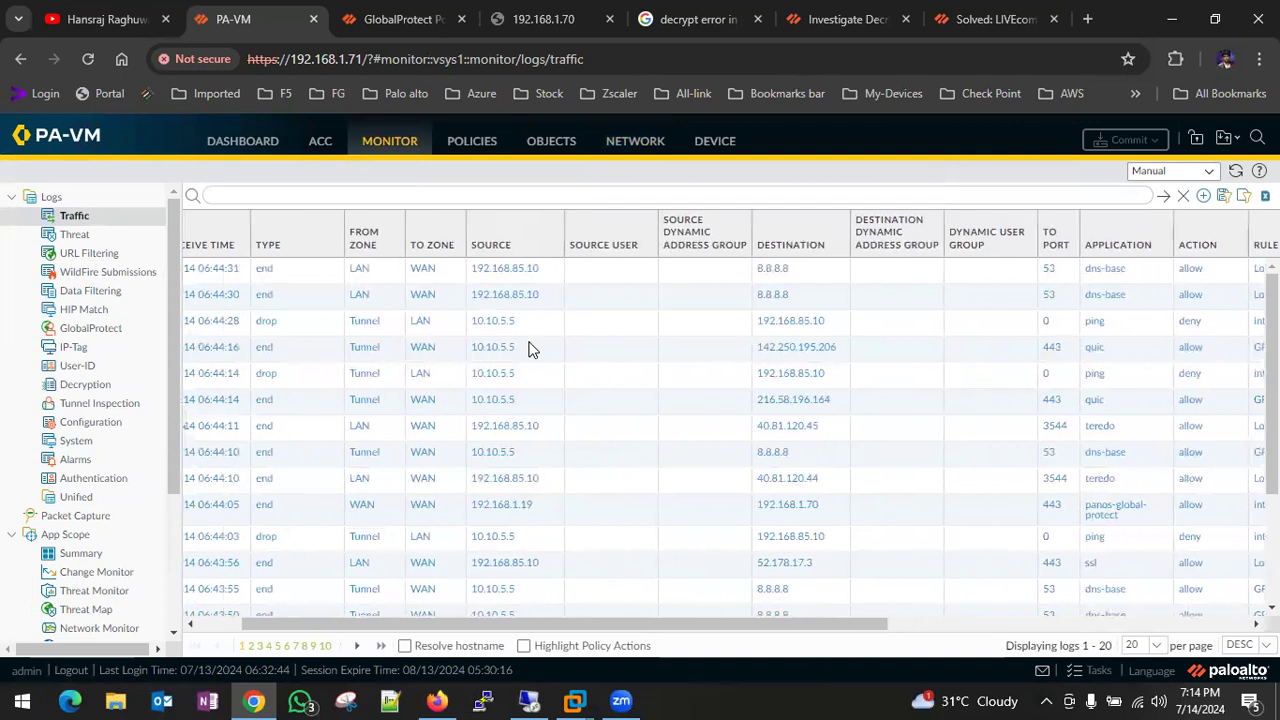
{"action": "left_click", "coordinate": [466, 145]}
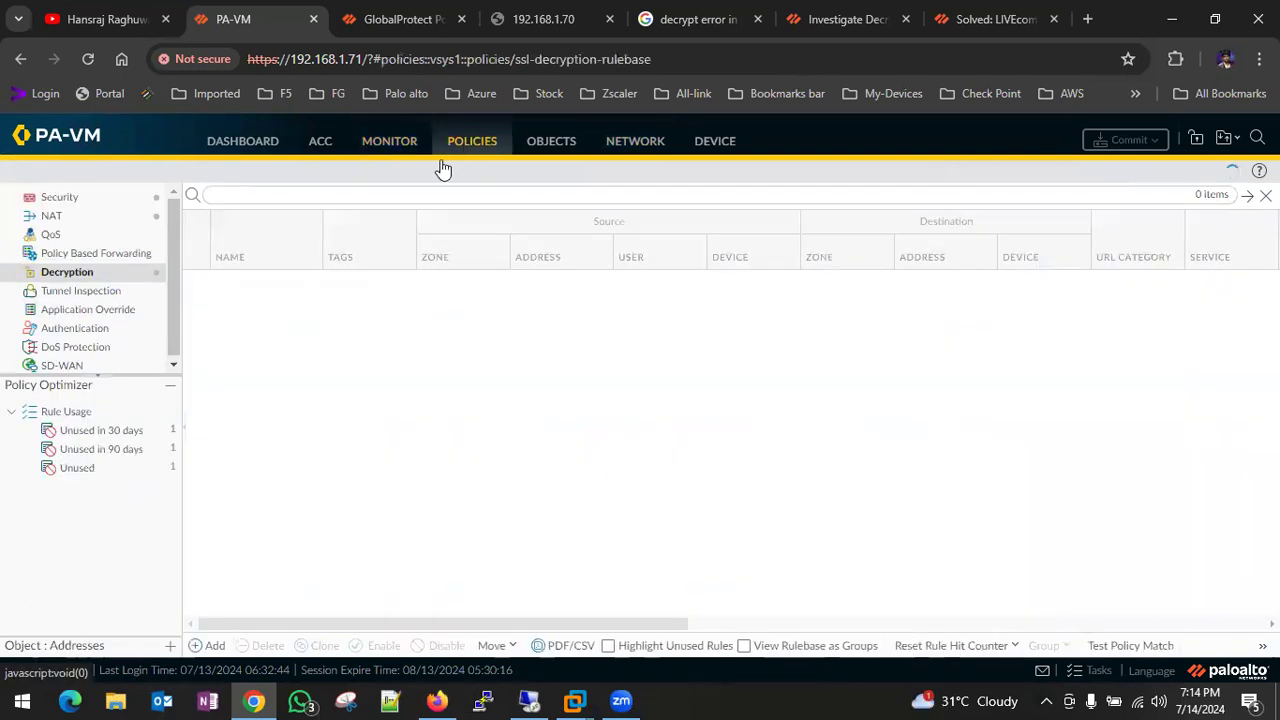
- Review the Security rules and open GP-INT-LAN (Tunnel to LAN-192.168.85.0, icmp and msrpc)
{"action": "left_click", "coordinate": [102, 204]}
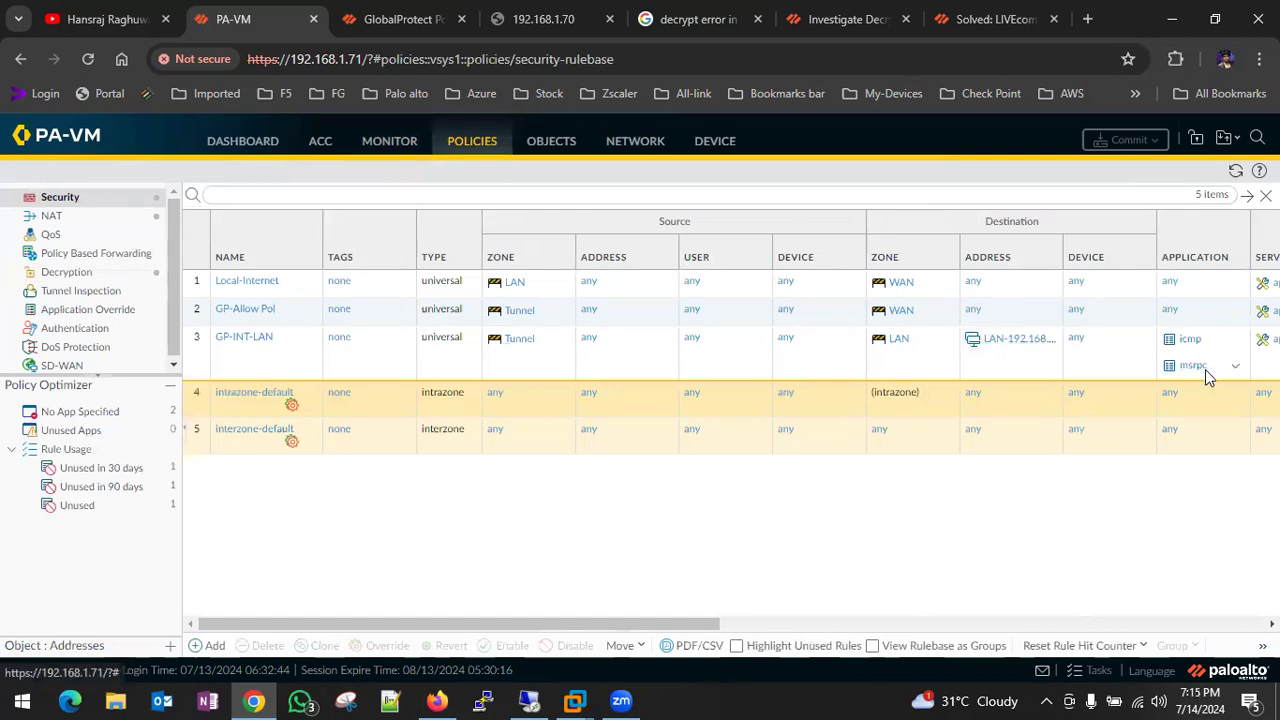
{"action": "scroll", "coordinate": [1205, 370], "scroll_direction": "right", "scroll_amount": 4}
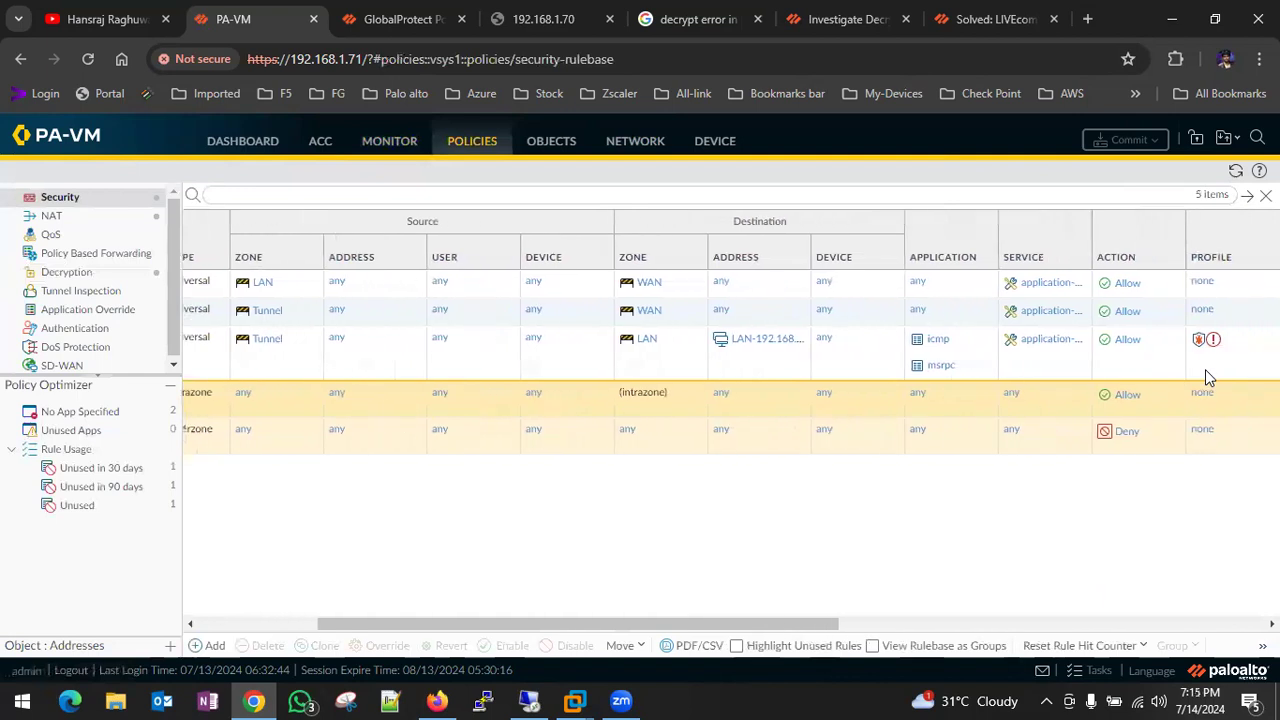
{"action": "scroll", "coordinate": [1205, 370], "scroll_direction": "right", "scroll_amount": 3}
{"action": "scroll", "coordinate": [1205, 370], "scroll_direction": "right", "scroll_amount": 3}
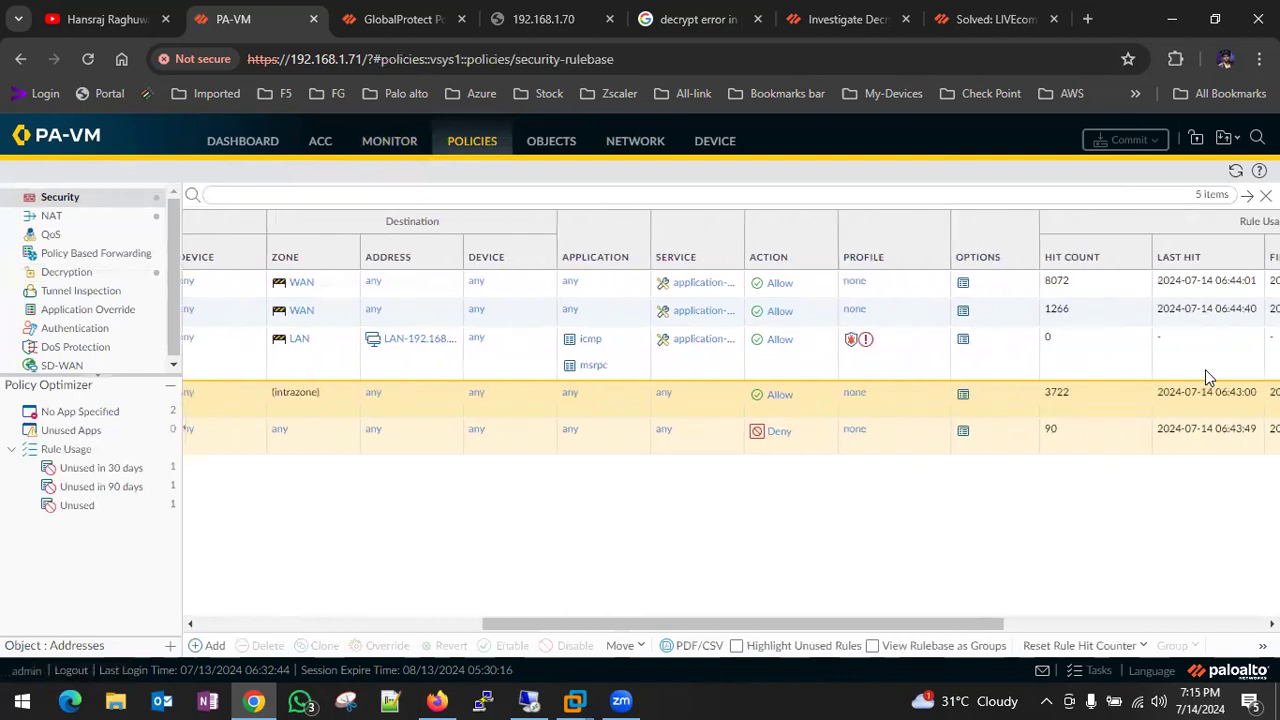
{"action": "scroll", "coordinate": [1207, 377], "scroll_direction": "left", "scroll_amount": 6}
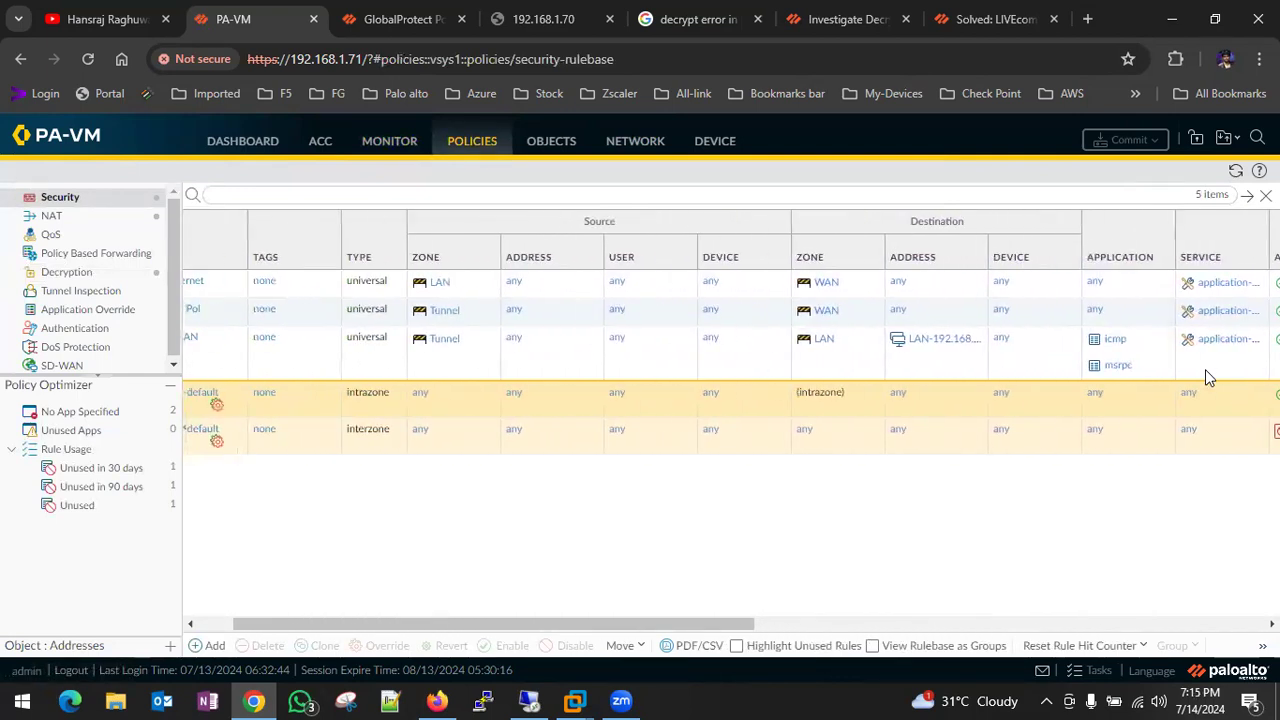
{"action": "scroll", "coordinate": [1205, 369], "scroll_direction": "left", "scroll_amount": 1}
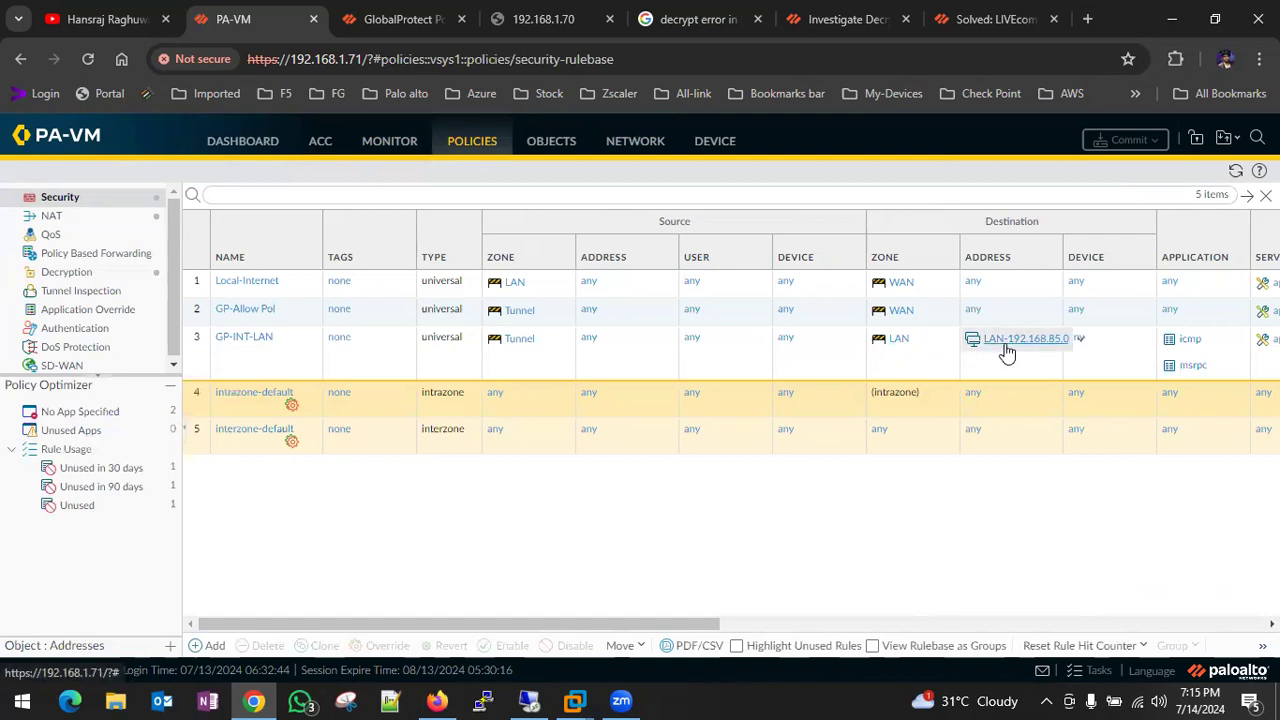
{"action": "left_click", "coordinate": [240, 338]}
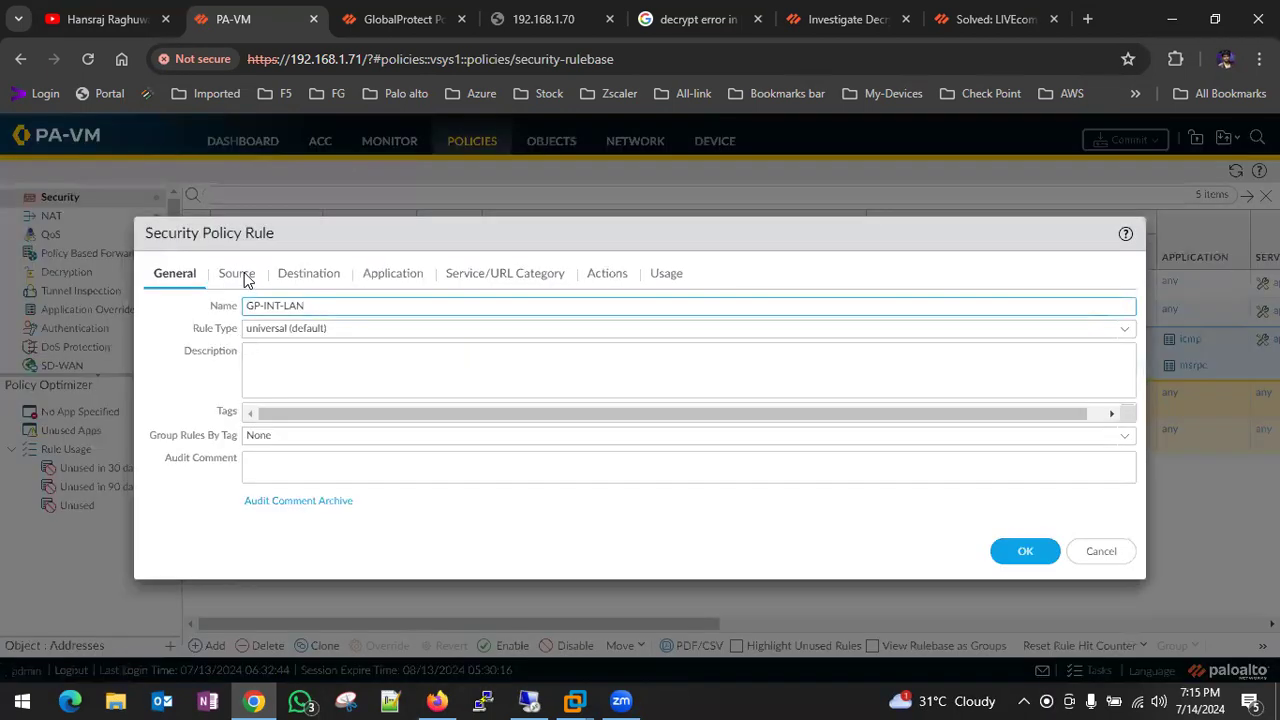
- Inspect GP-INT-LAN's Source and Destination, keeping LAN-192.168.85.0, and cancel without changes
{"action": "left_click", "coordinate": [240, 274]}
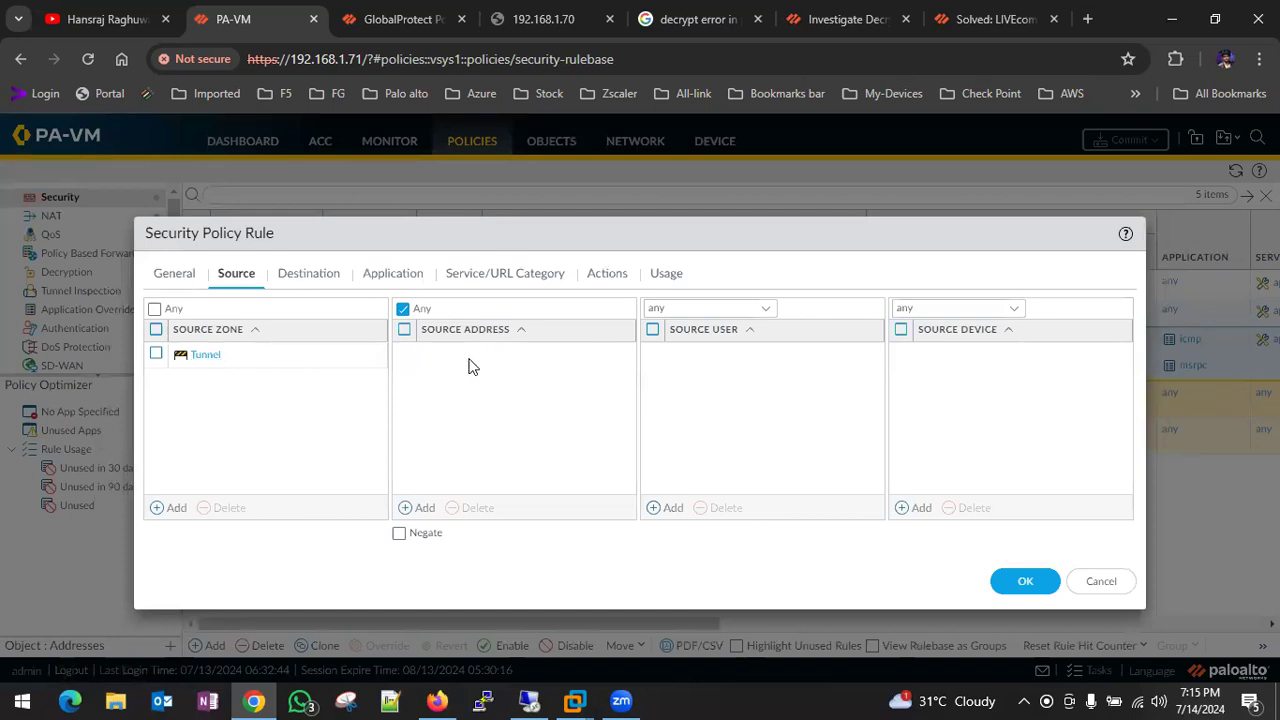
{"action": "left_click", "coordinate": [310, 278]}
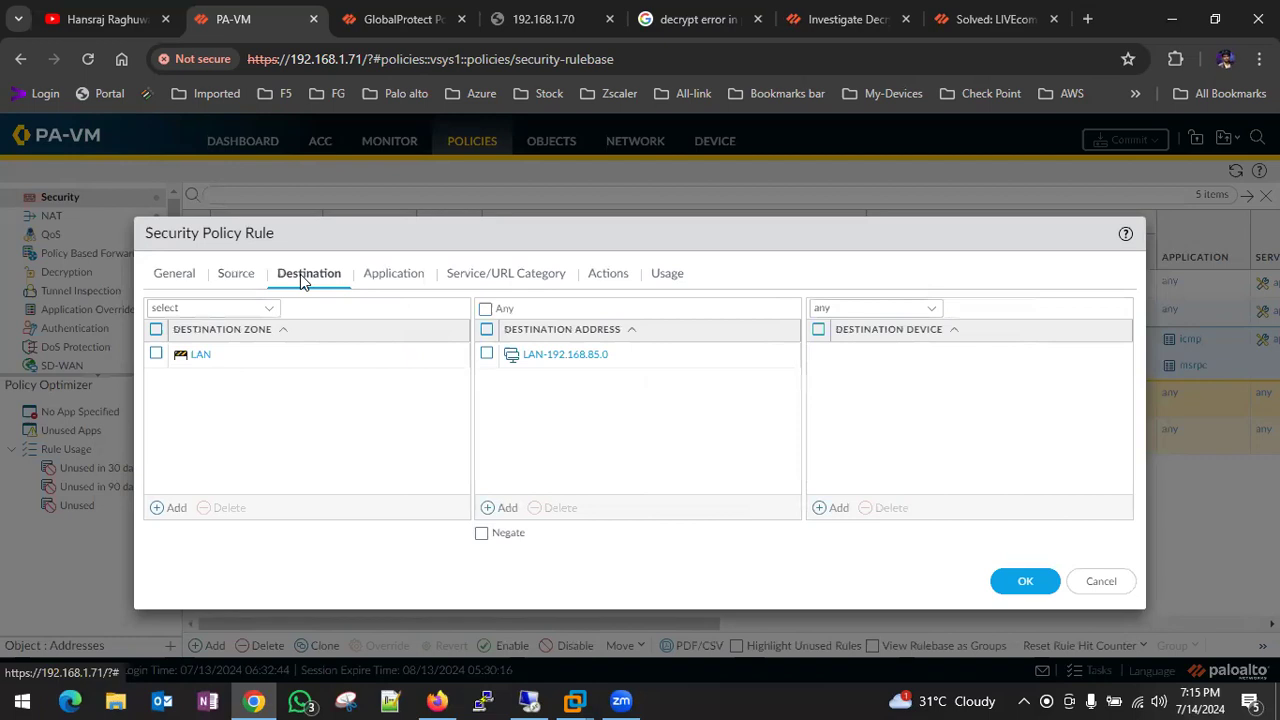
{"action": "left_click", "coordinate": [557, 358]}
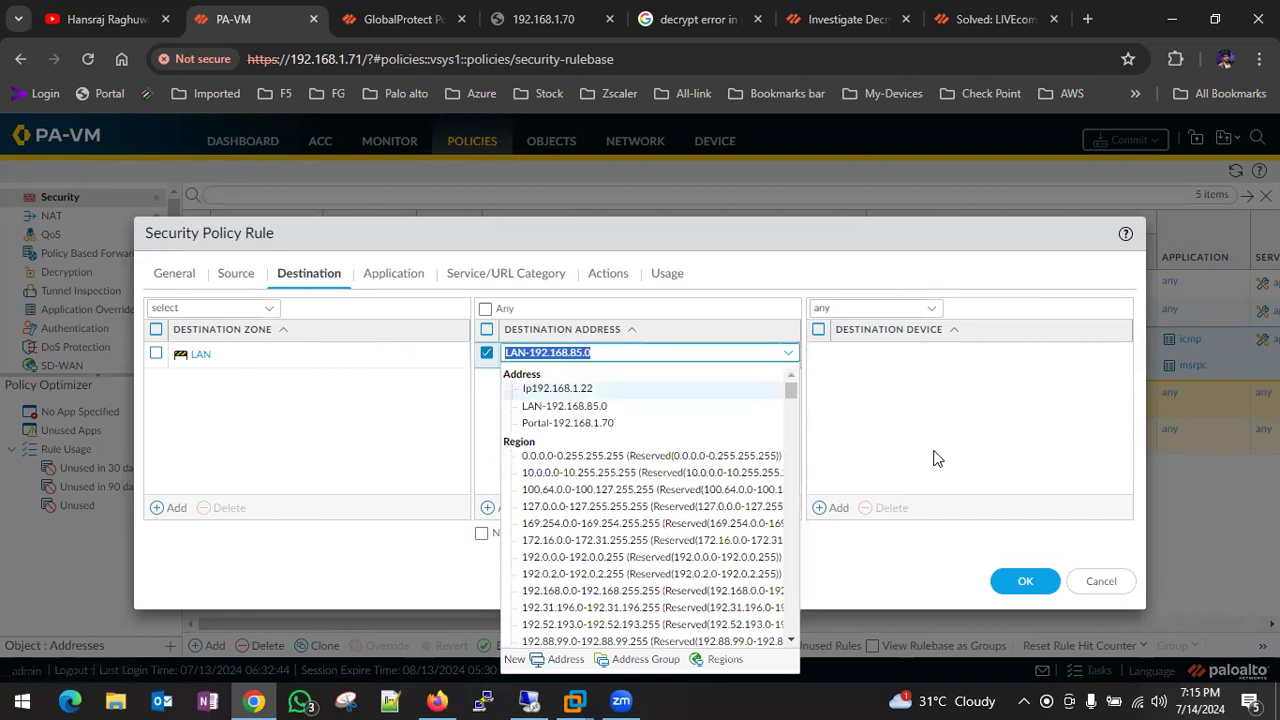
{"action": "left_click", "coordinate": [911, 428]}
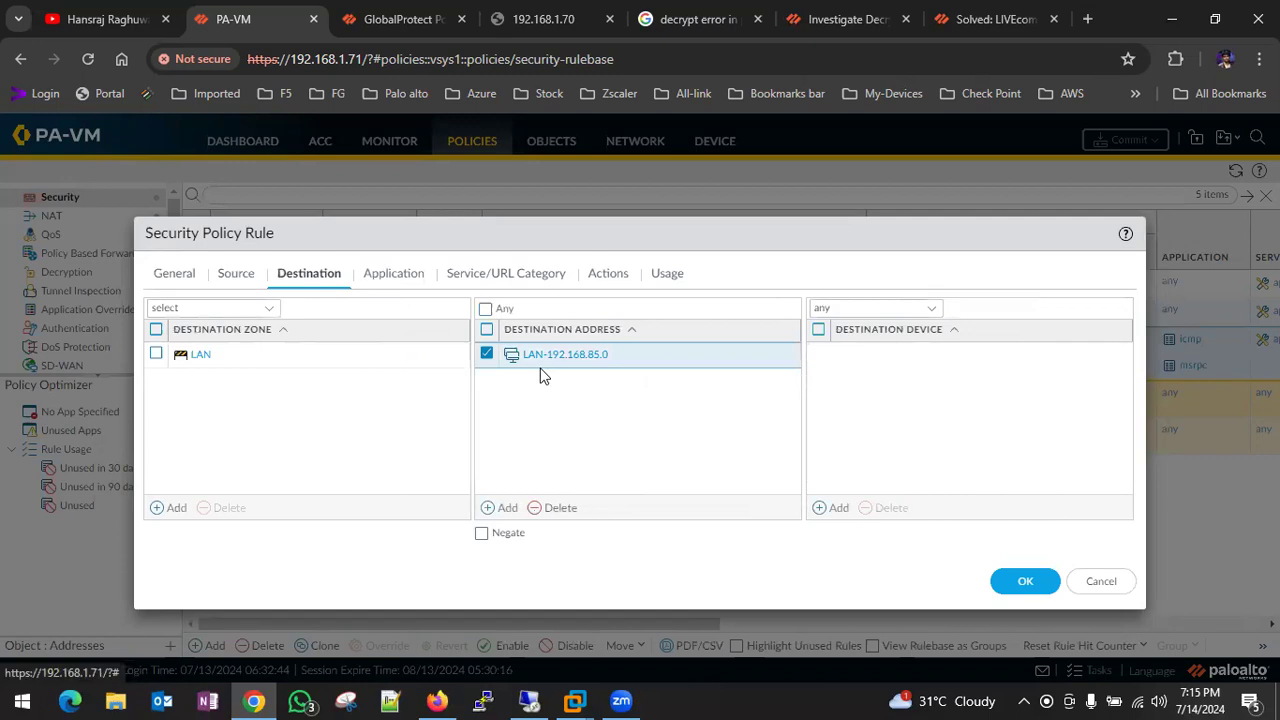
{"action": "left_click", "coordinate": [1097, 582]}
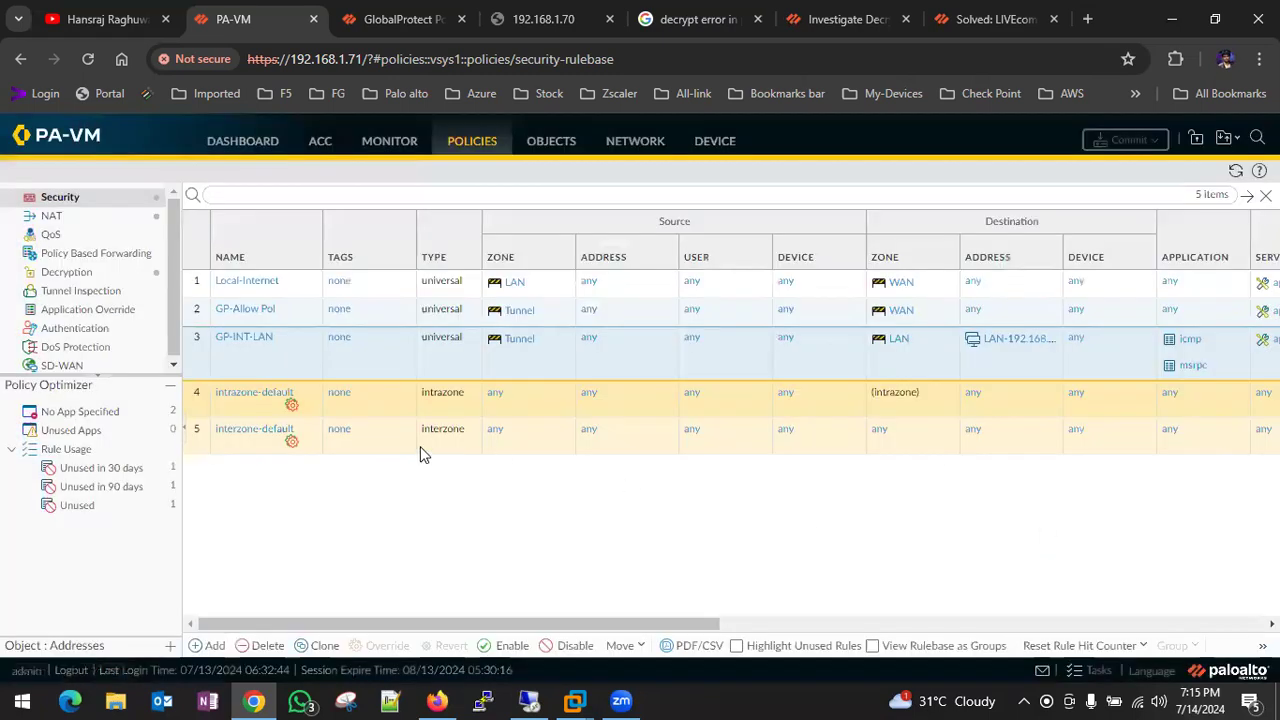
- Show the Network Ethernet interfaces list
{"action": "left_click", "coordinate": [553, 141]}
{"action": "left_click", "coordinate": [645, 142]}
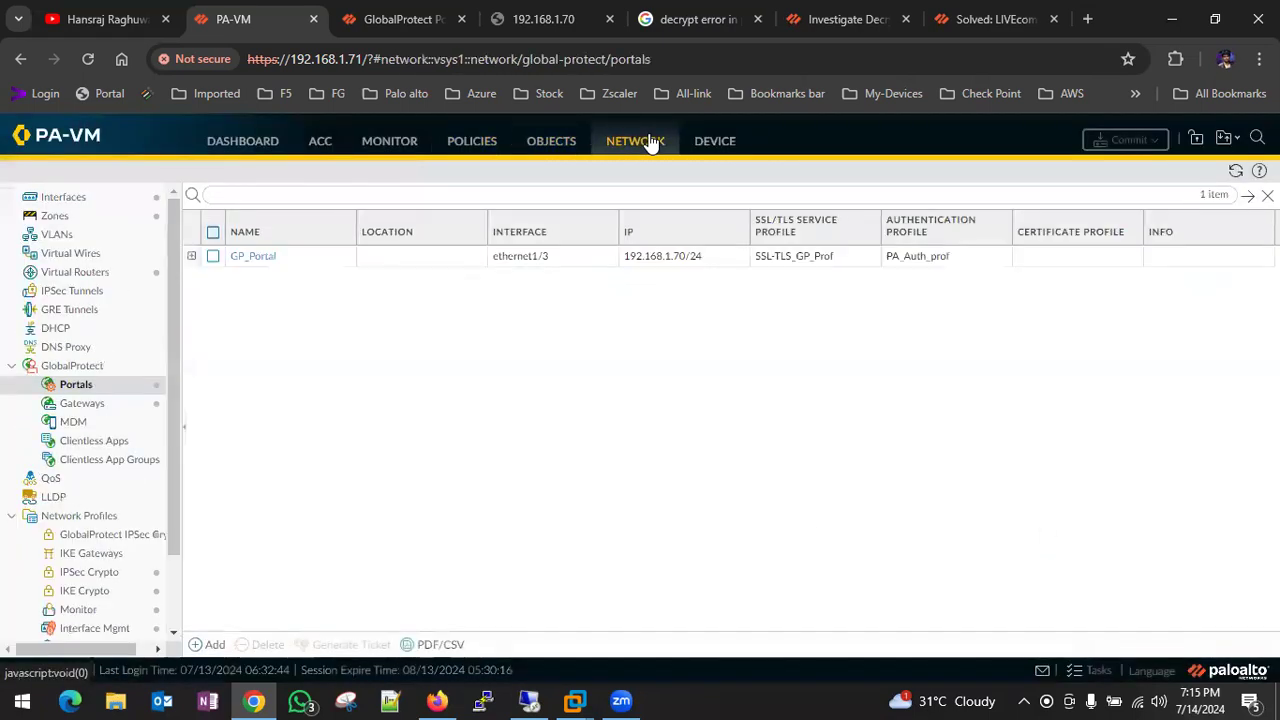
{"action": "left_click", "coordinate": [95, 199]}
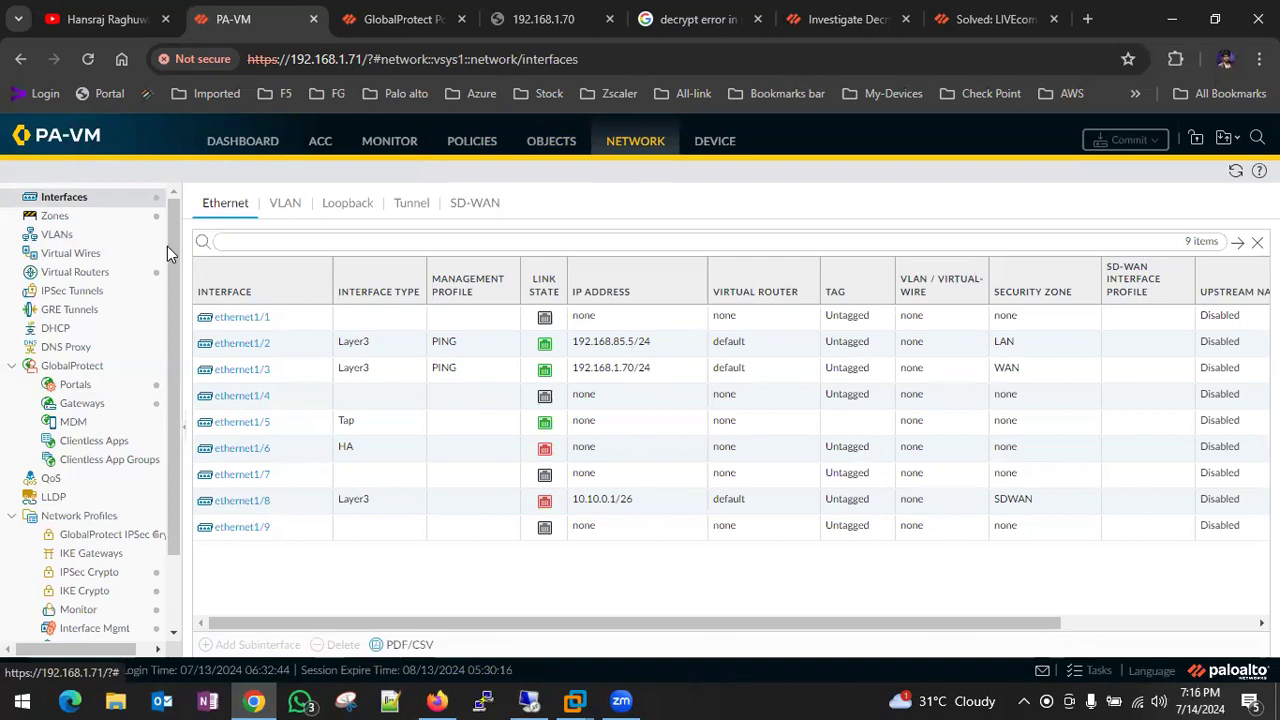
{"action": "left_click", "coordinate": [75, 254]}
{"action": "left_click", "coordinate": [80, 274]}
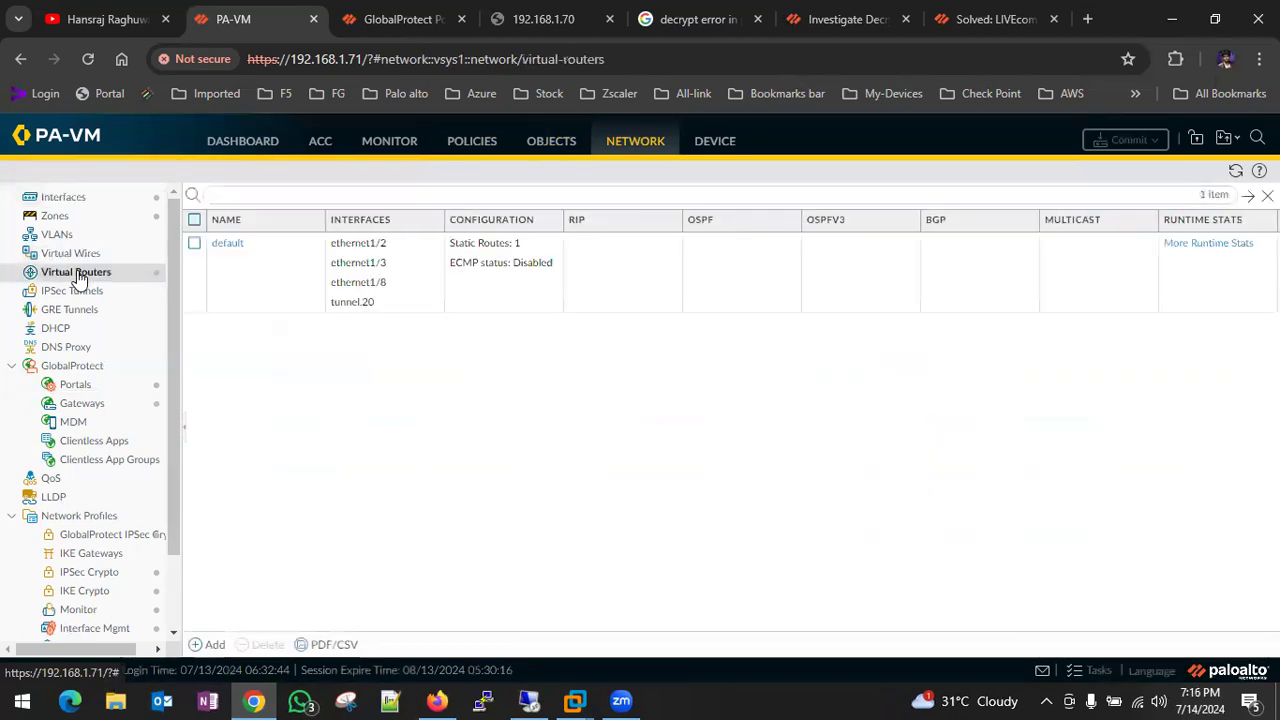
{"action": "left_click", "coordinate": [229, 247]}
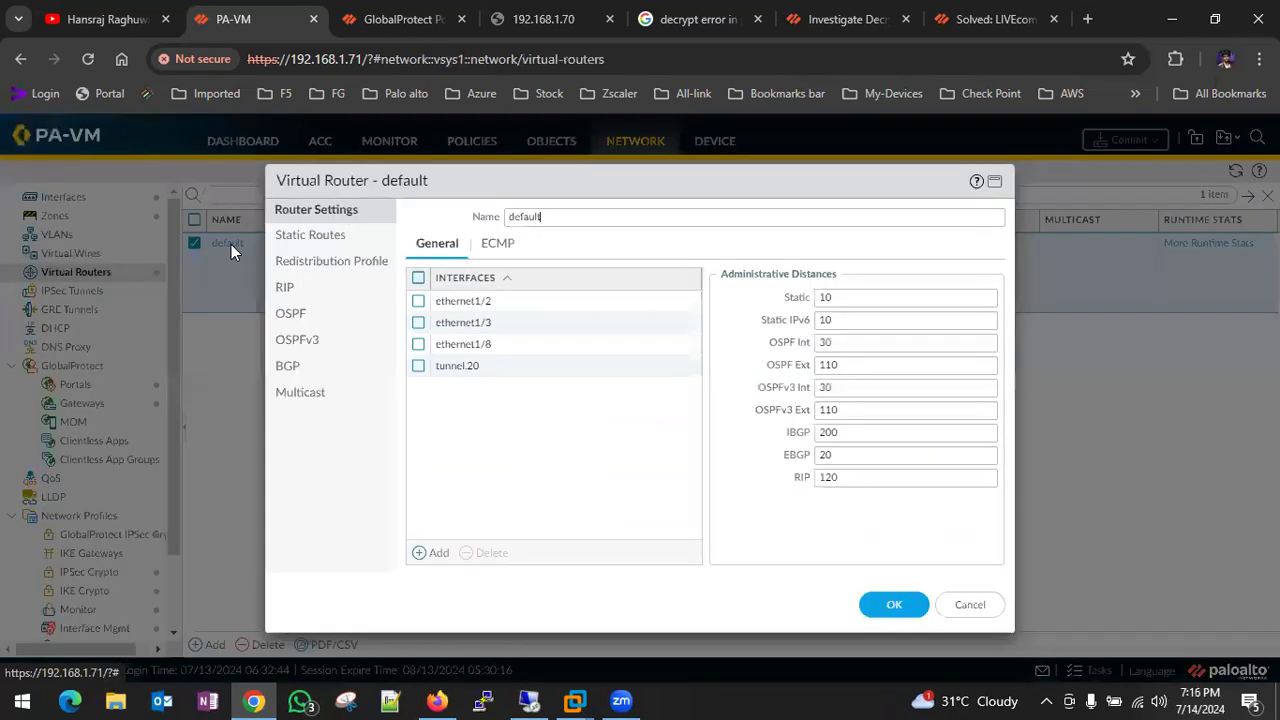
{"action": "left_click", "coordinate": [308, 236]}
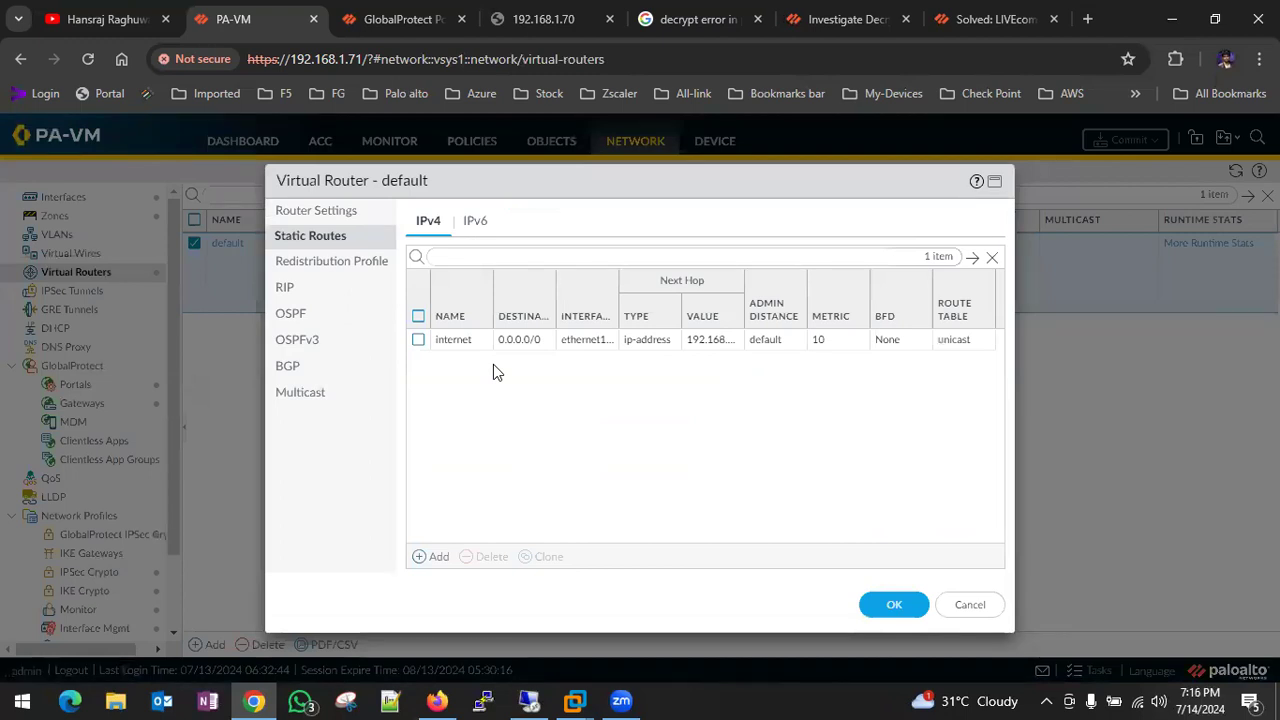
{"action": "left_click", "coordinate": [343, 210]}
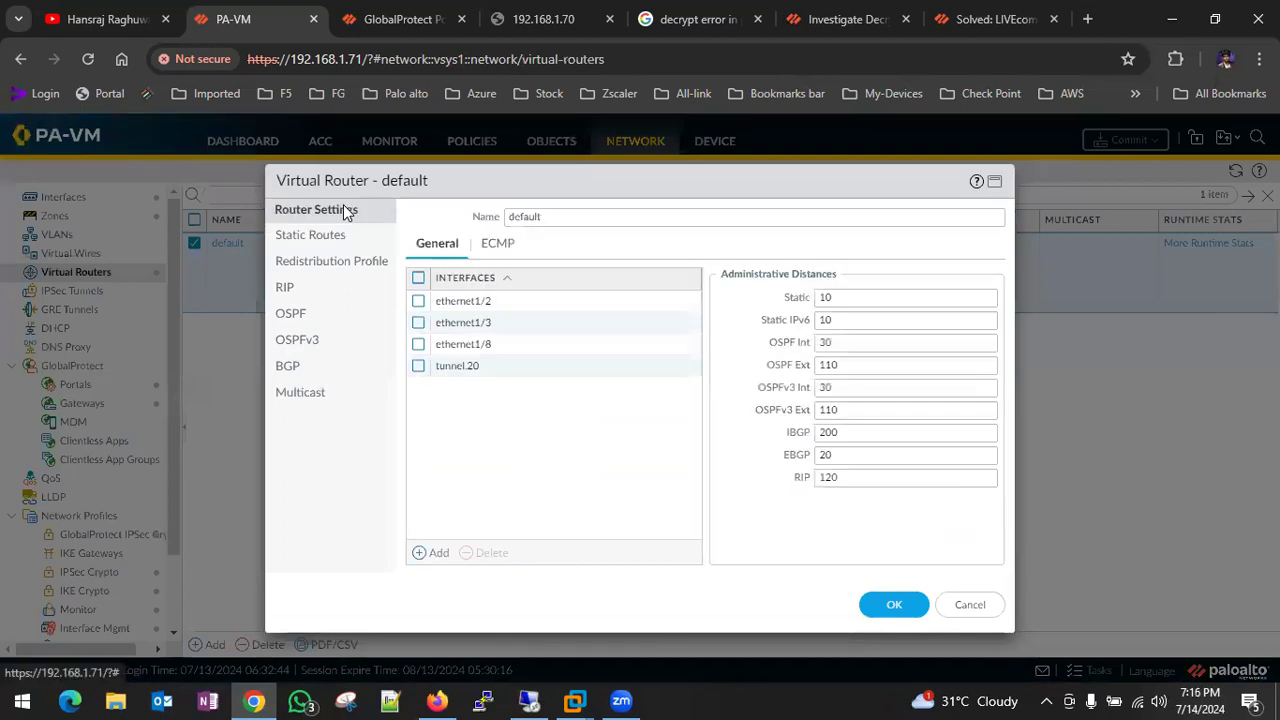
{"action": "left_click", "coordinate": [922, 602]}
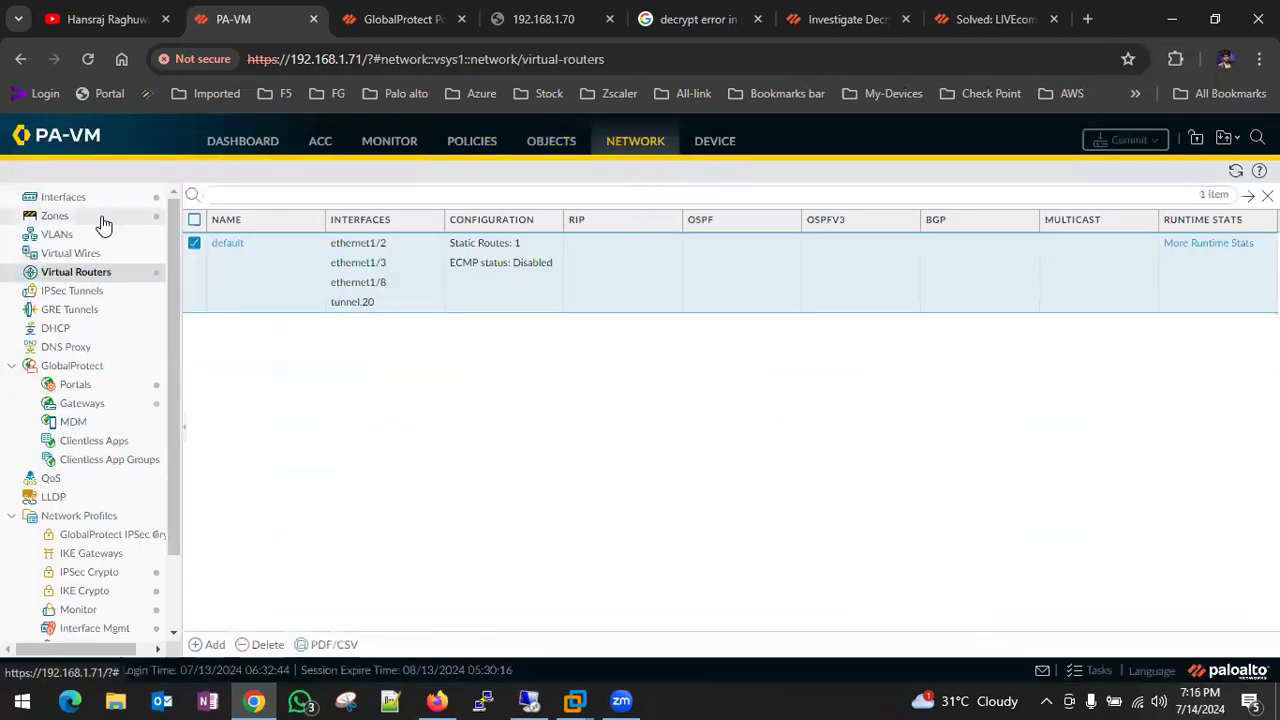
{"action": "left_click", "coordinate": [60, 216]}
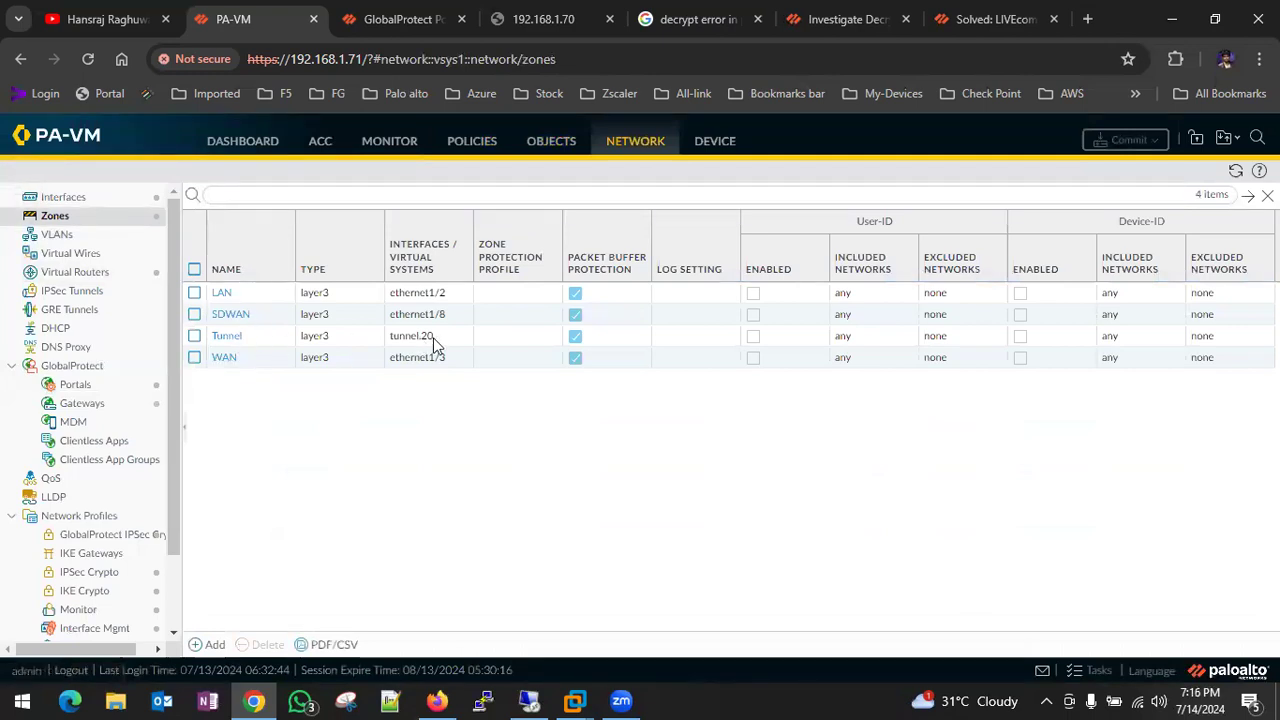
{"action": "left_click", "coordinate": [78, 201]}
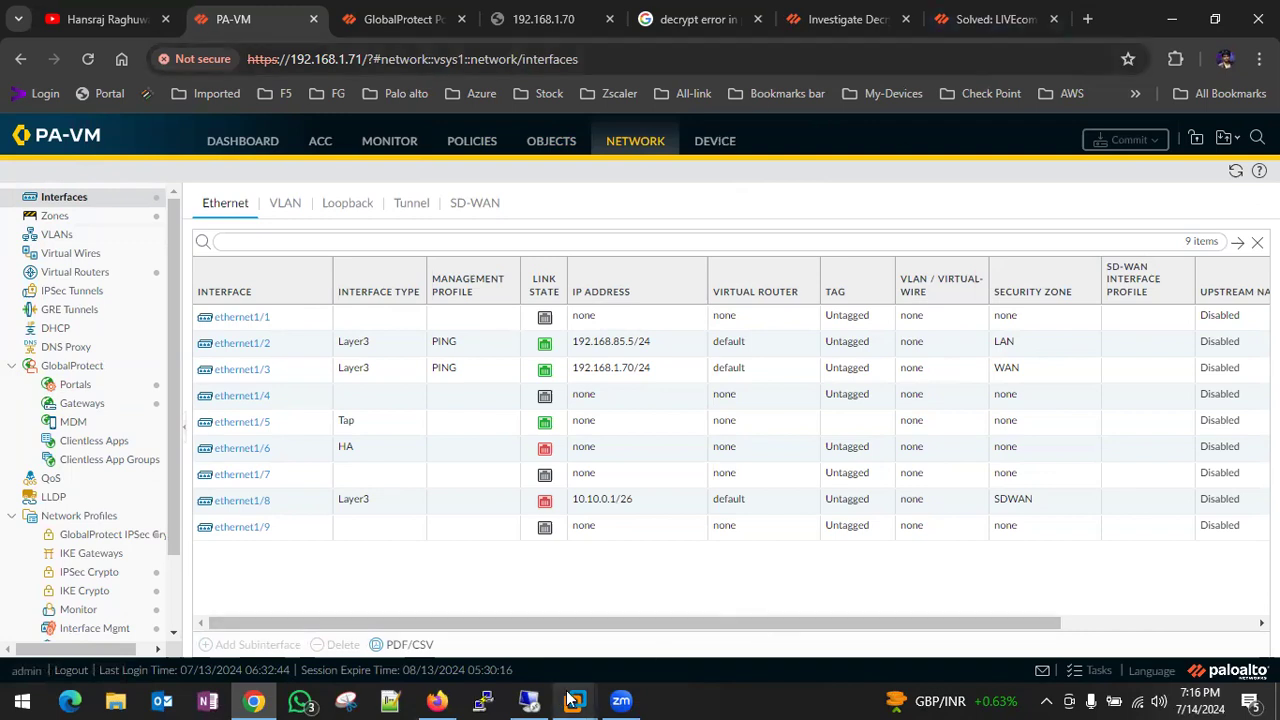
- Run GlobalProtect64.msi on the Windows 10 VM with default wizard settings and close it when installed
{"action": "mouse_move", "coordinate": [575, 700]}
{"action": "left_click", "coordinate": [570, 580]}
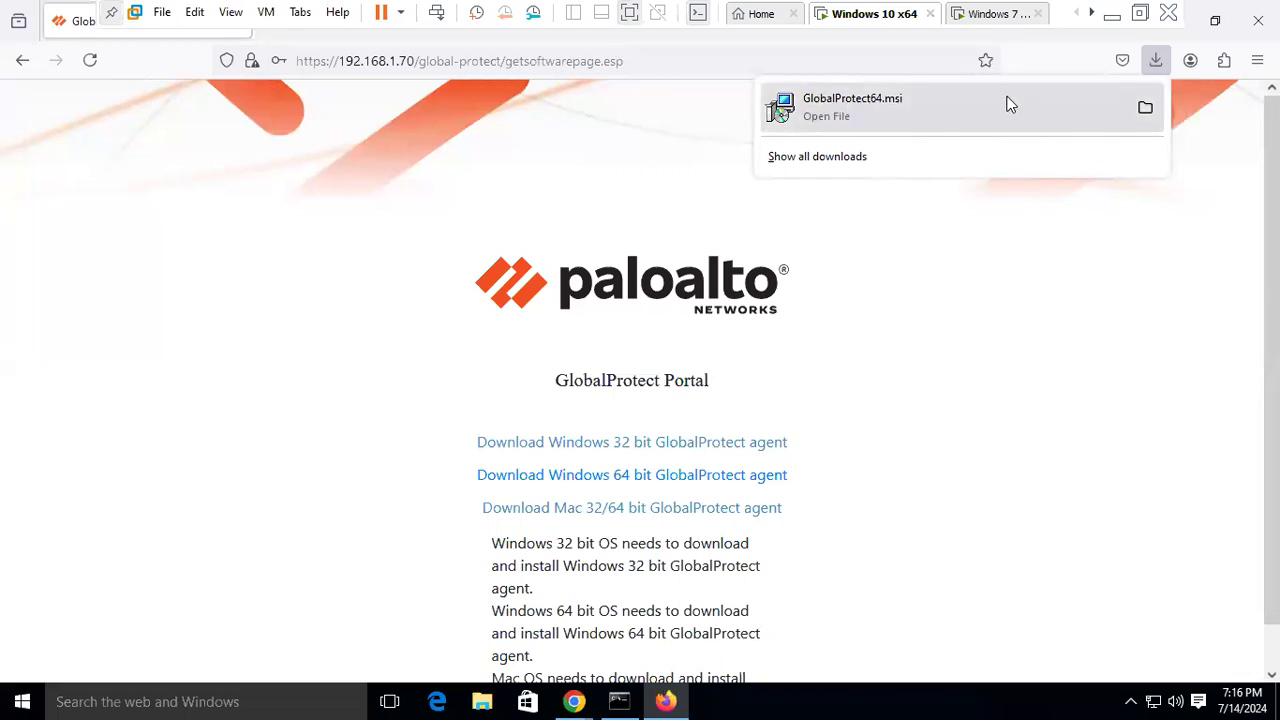
{"action": "left_click", "coordinate": [857, 104]}
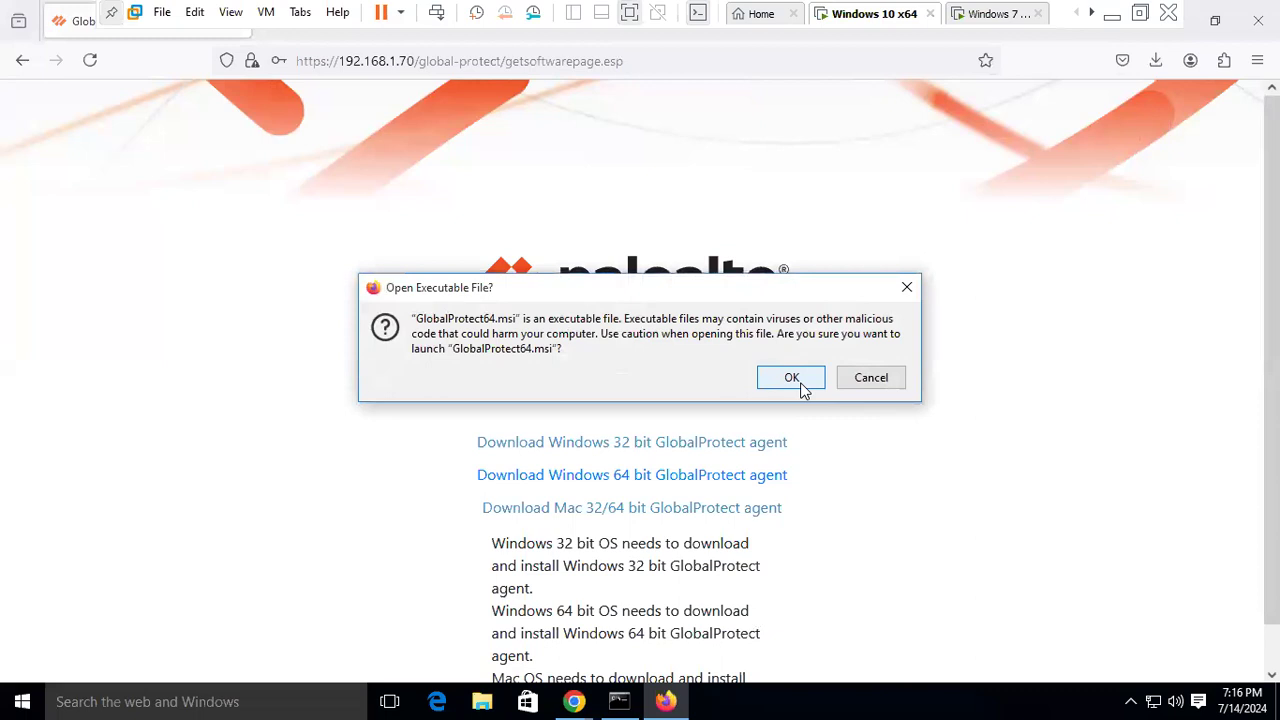
{"action": "left_click", "coordinate": [792, 380]}
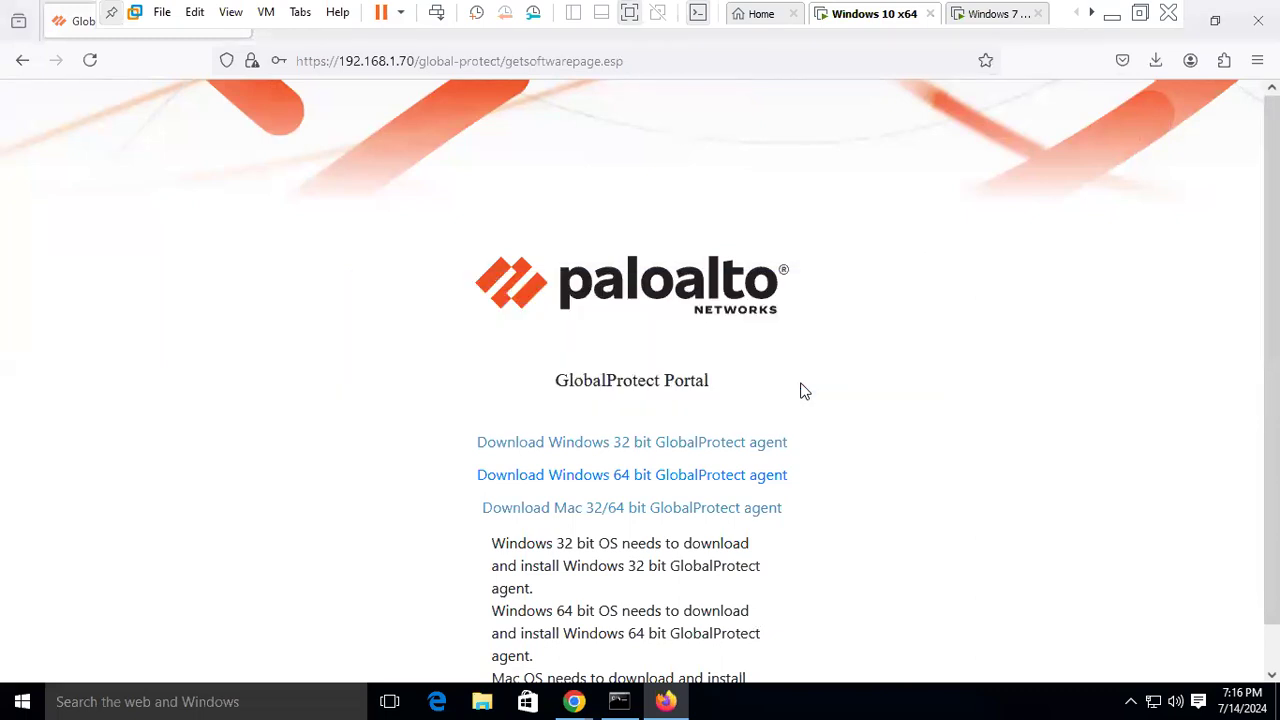
{"action": "left_click", "coordinate": [717, 369]}
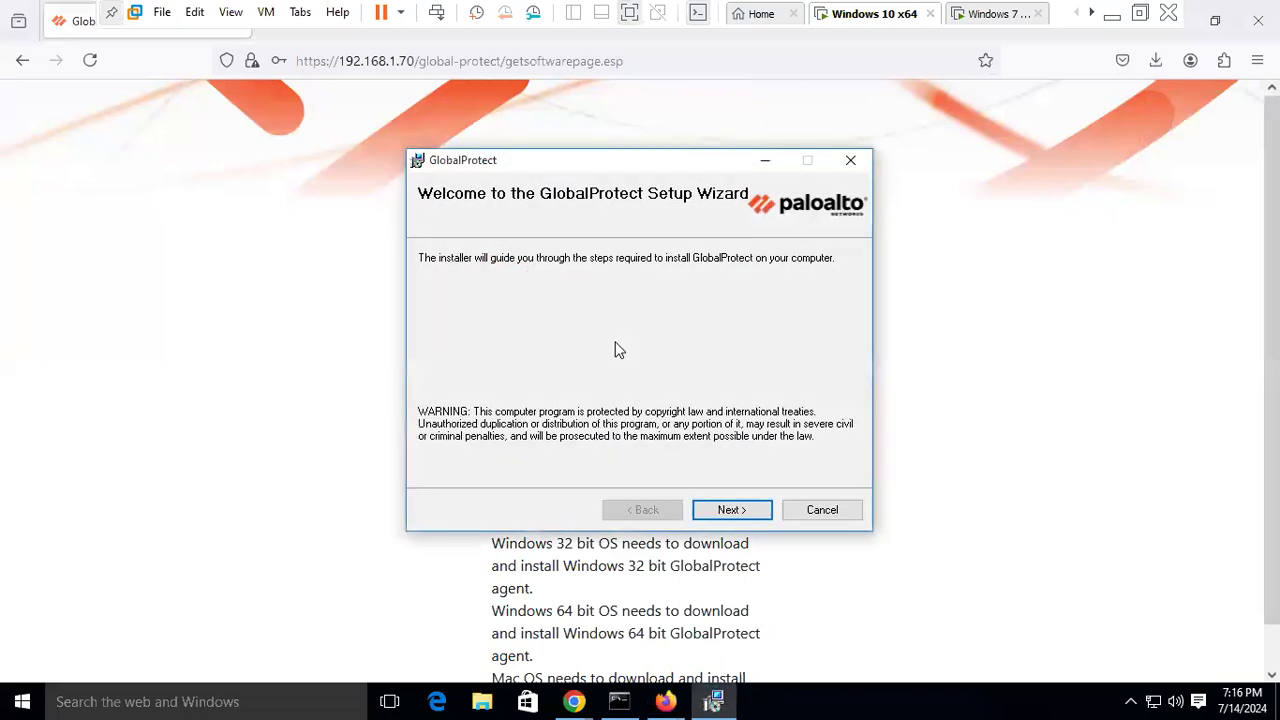
{"action": "left_click", "coordinate": [755, 514]}
{"action": "left_click", "coordinate": [755, 514]}
{"action": "left_click", "coordinate": [755, 514]}
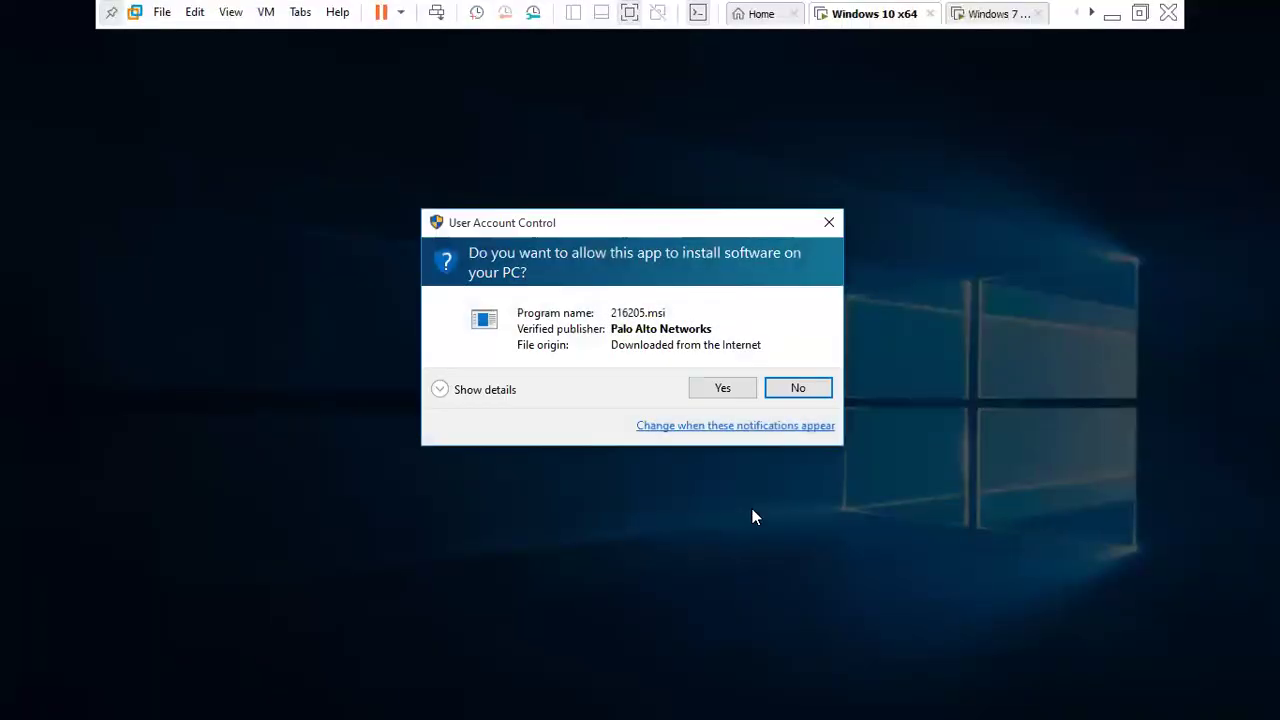
{"action": "left_click", "coordinate": [723, 390]}
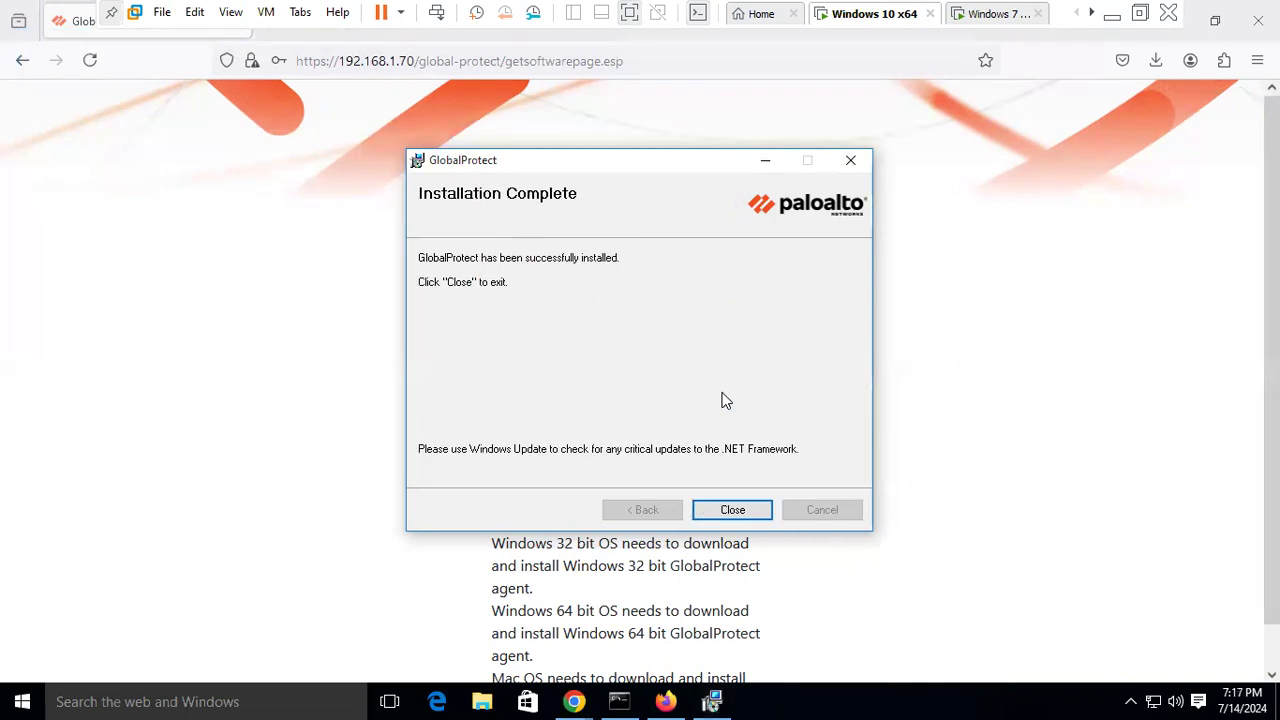
{"action": "left_click", "coordinate": [746, 506]}
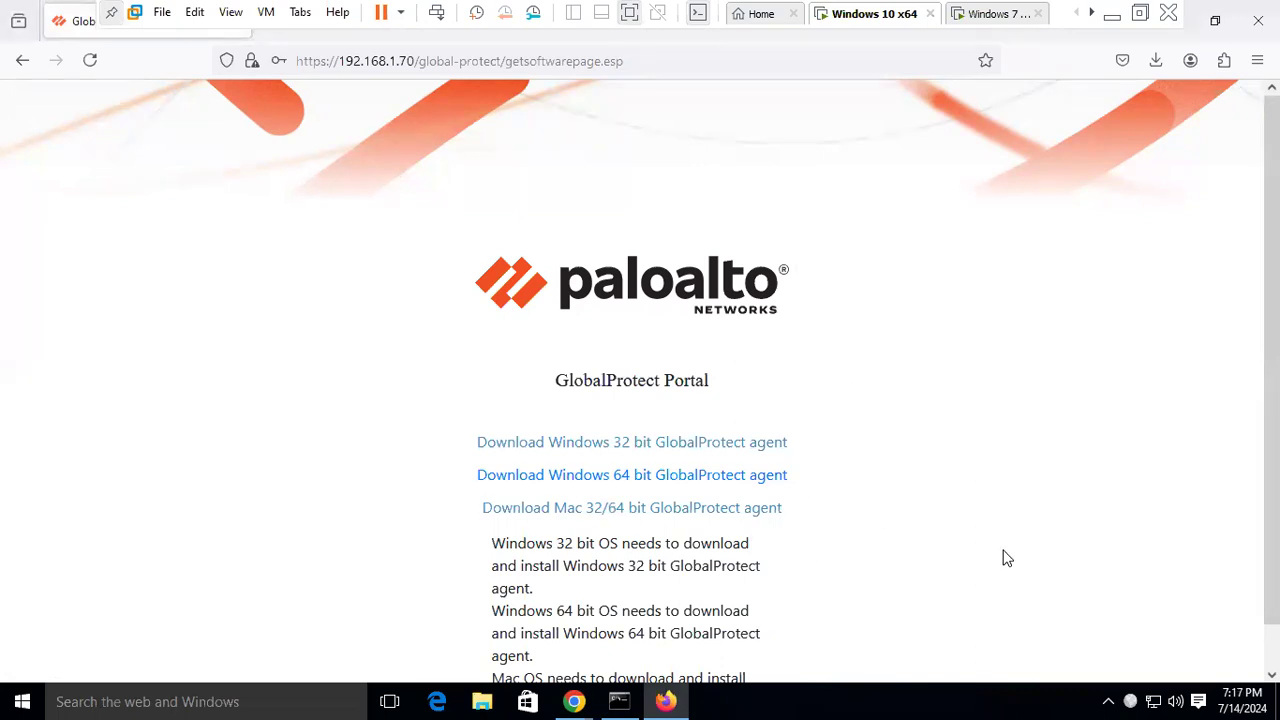
- Set GlobalProtect's portal address to 192.168.1.70 in first-time setup
{"action": "left_click", "coordinate": [1131, 702]}
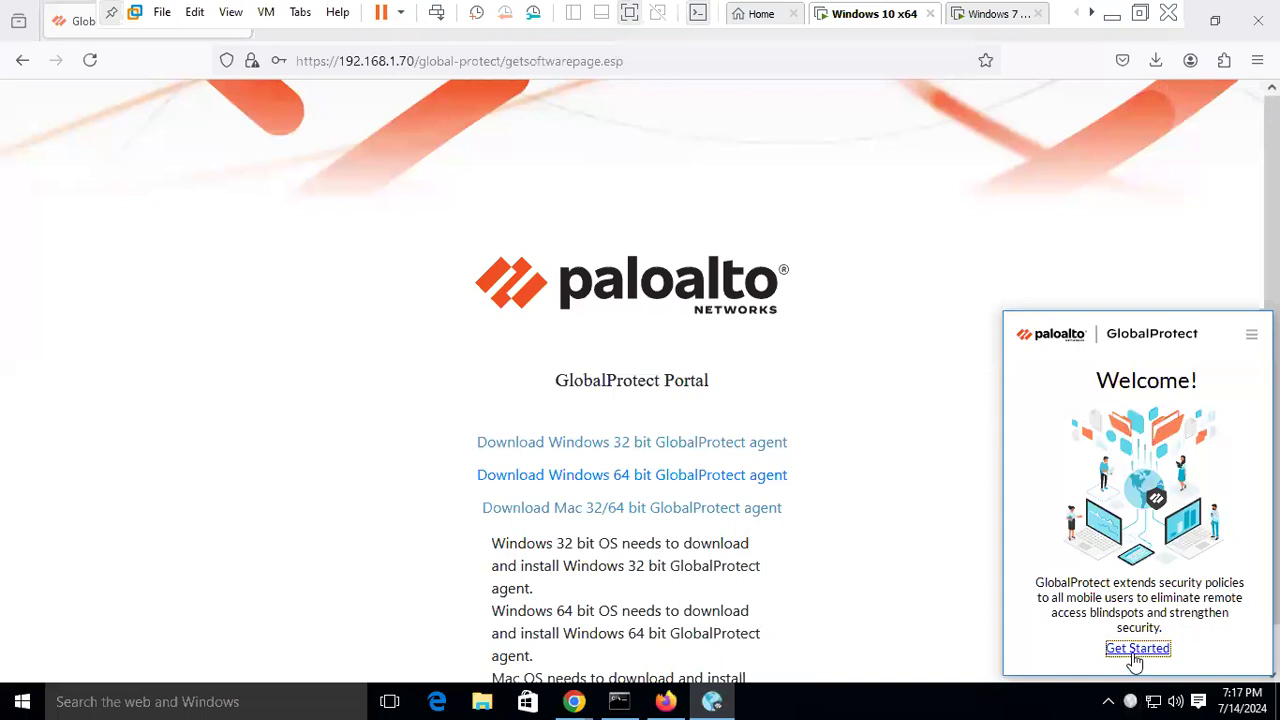
{"action": "left_click", "coordinate": [1134, 652]}
{"action": "left_click", "coordinate": [1081, 612]}
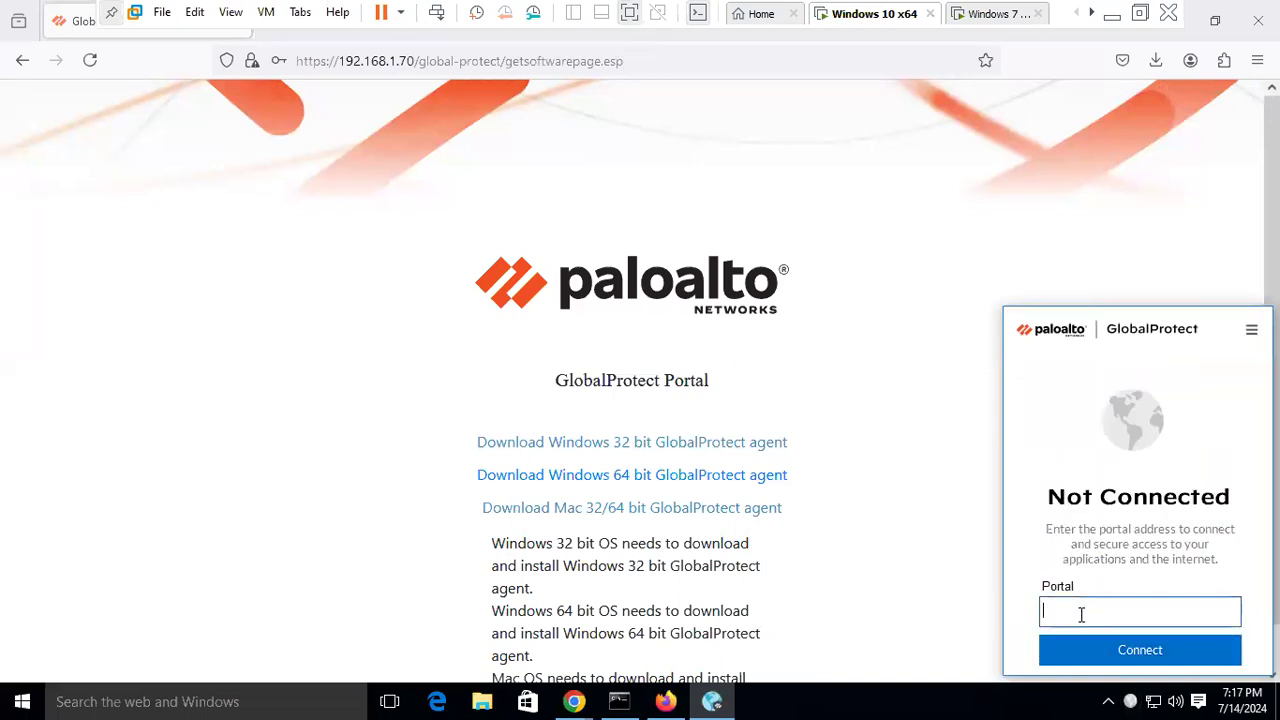
{"action": "type", "text": "192.168.1.709"}
{"action": "key", "text": "BackSpace"}
{"action": "key", "text": "Return"}
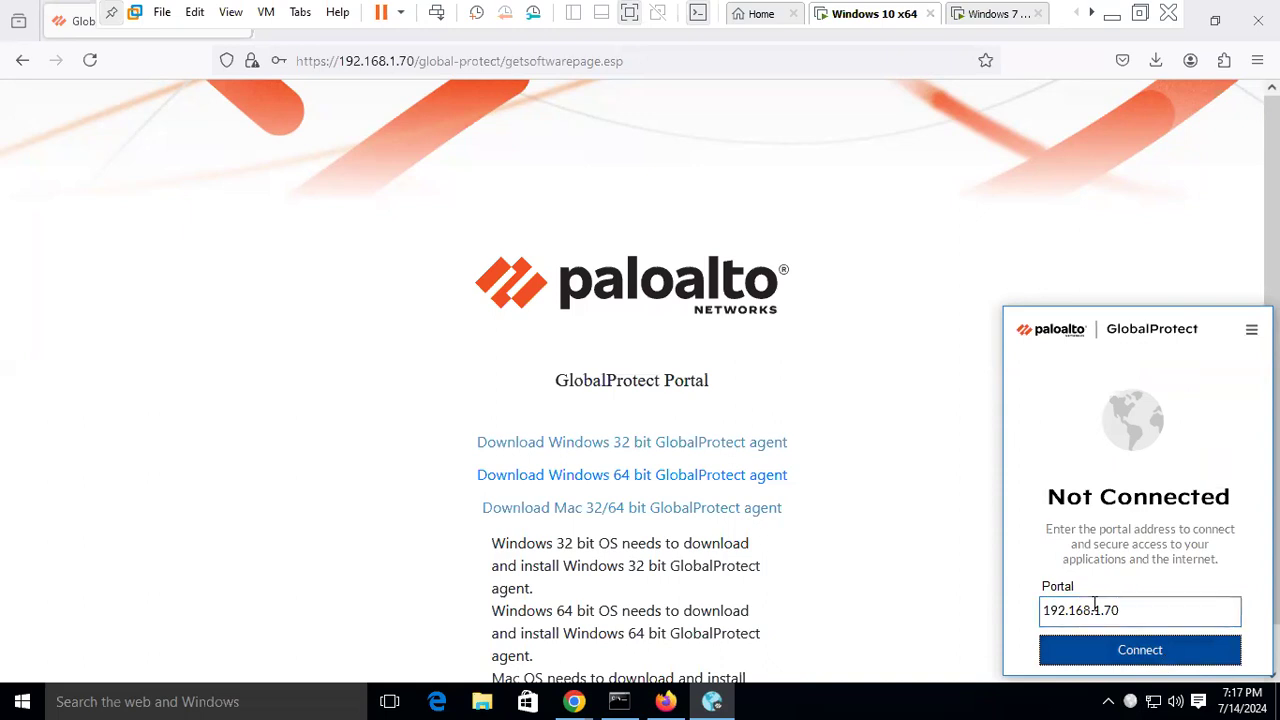
- Sign in with the domain user's username and password to connect the VPN
{"action": "left_click", "coordinate": [1058, 522]}
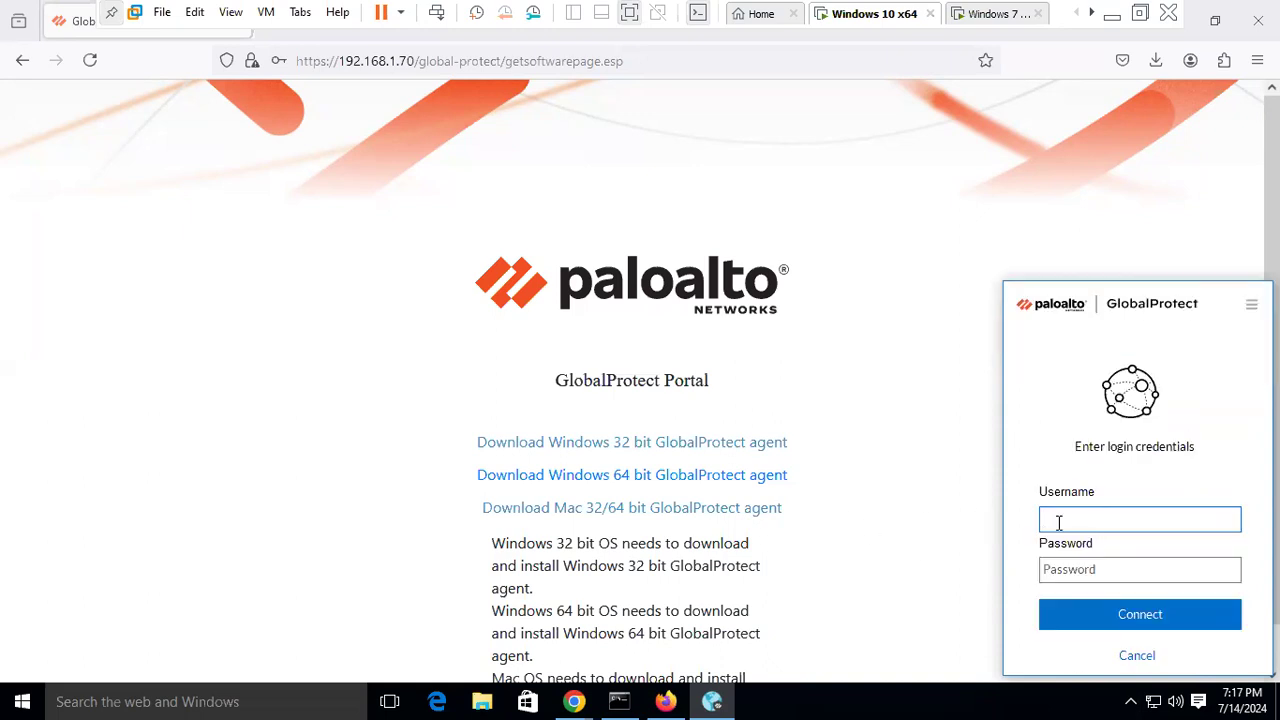
{"action": "type", "text": "susan"}
{"action": "key", "text": "Tab"}
{"action": "type", "text": "******"}
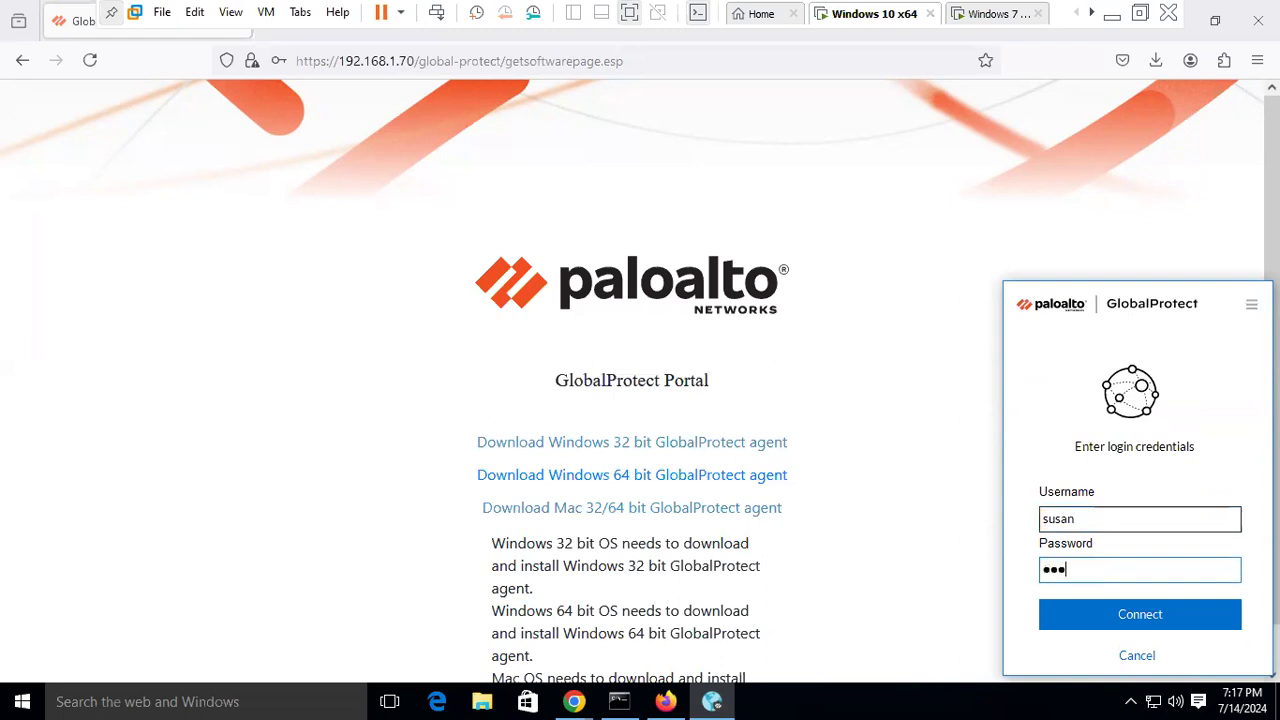
{"action": "type", "text": "****"}
{"action": "left_click", "coordinate": [1130, 616]}
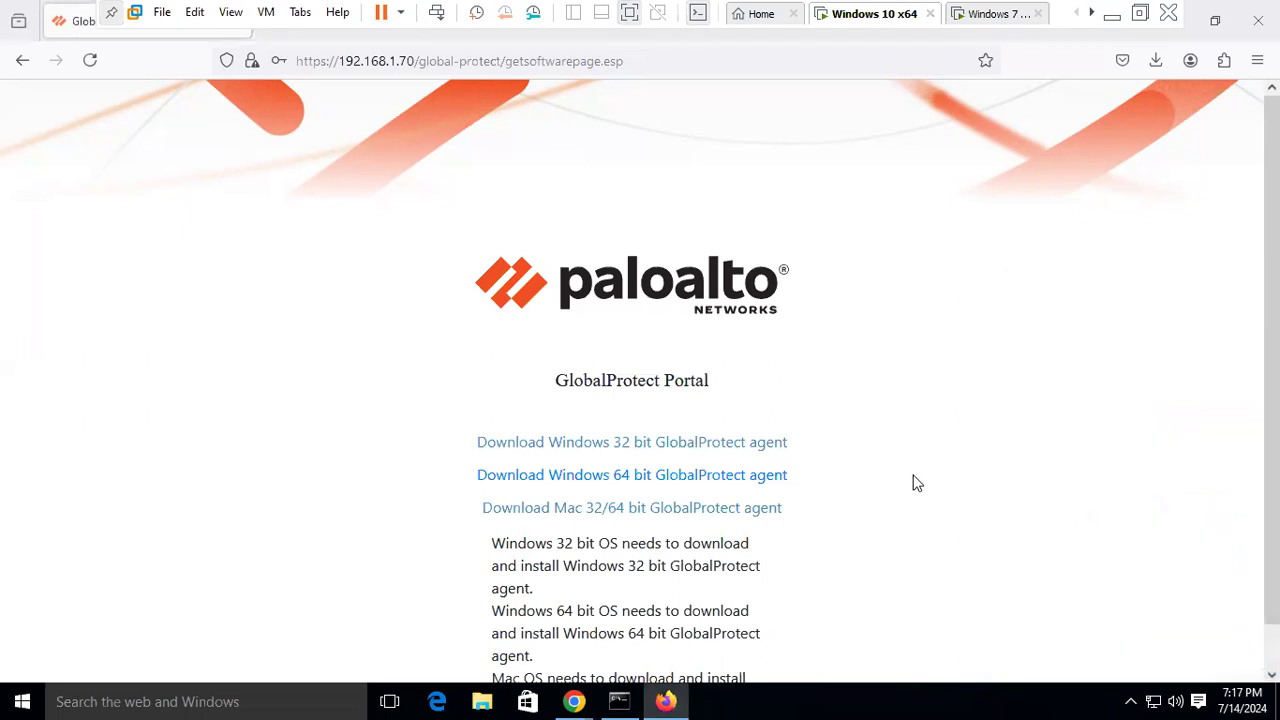
- Open the GlobalProtect status window from the system tray and go to its Settings
{"action": "left_click", "coordinate": [1131, 700]}
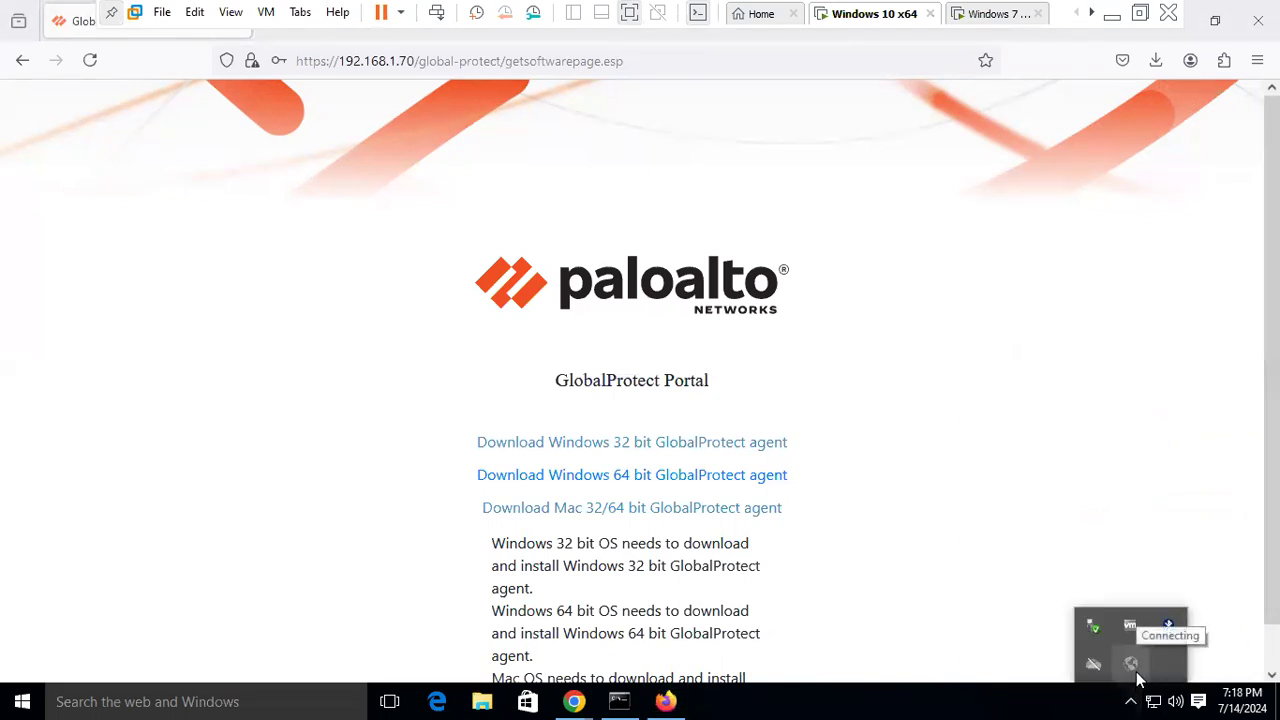
{"action": "left_click", "coordinate": [1136, 676]}
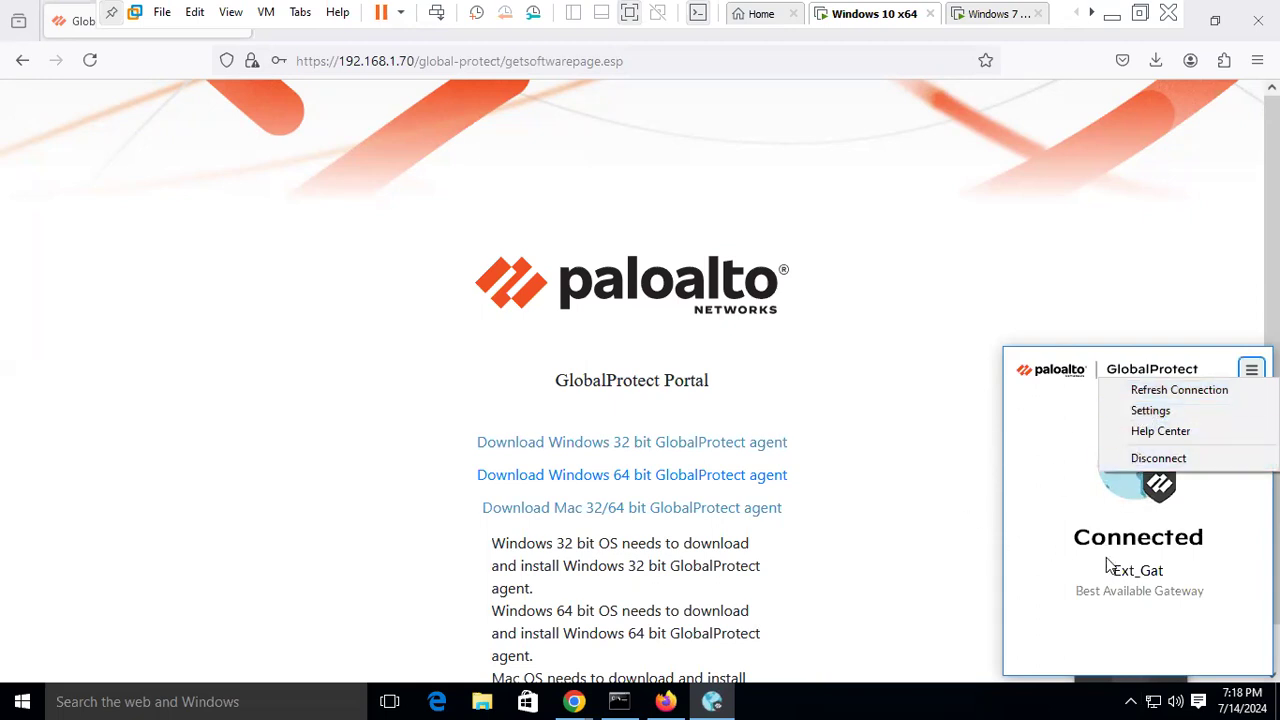
{"action": "left_click", "coordinate": [1148, 409]}
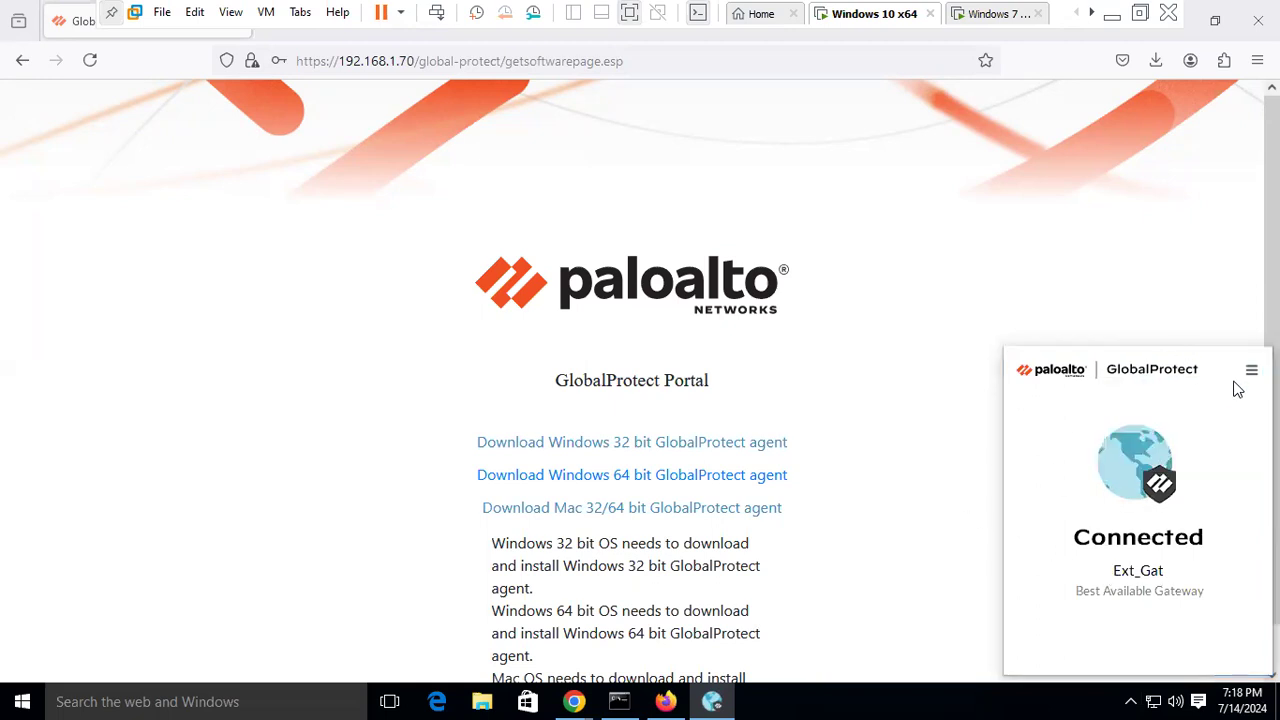
{"action": "left_click", "coordinate": [1240, 377]}
{"action": "left_click", "coordinate": [1148, 402]}
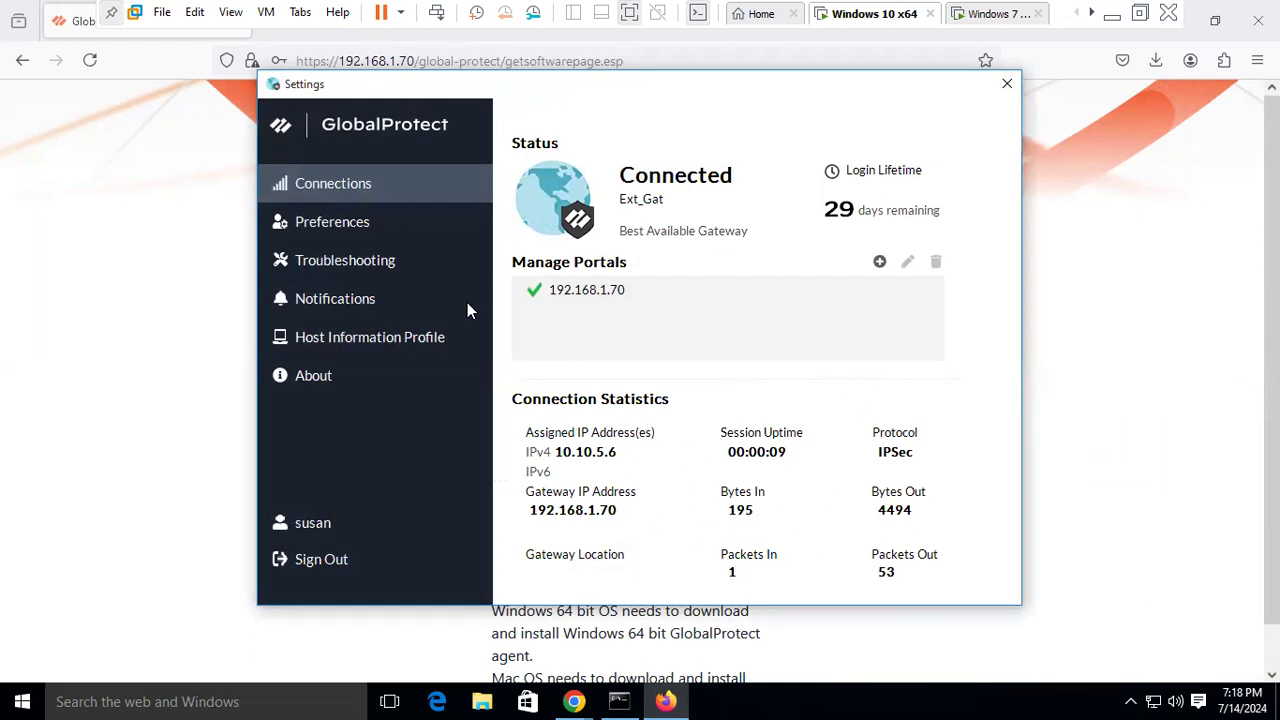
- Browse the Preferences, Troubleshooting, Notifications and HIP pages, back to Connection, then close Settings
{"action": "left_click", "coordinate": [354, 224]}
{"action": "left_click", "coordinate": [330, 260]}
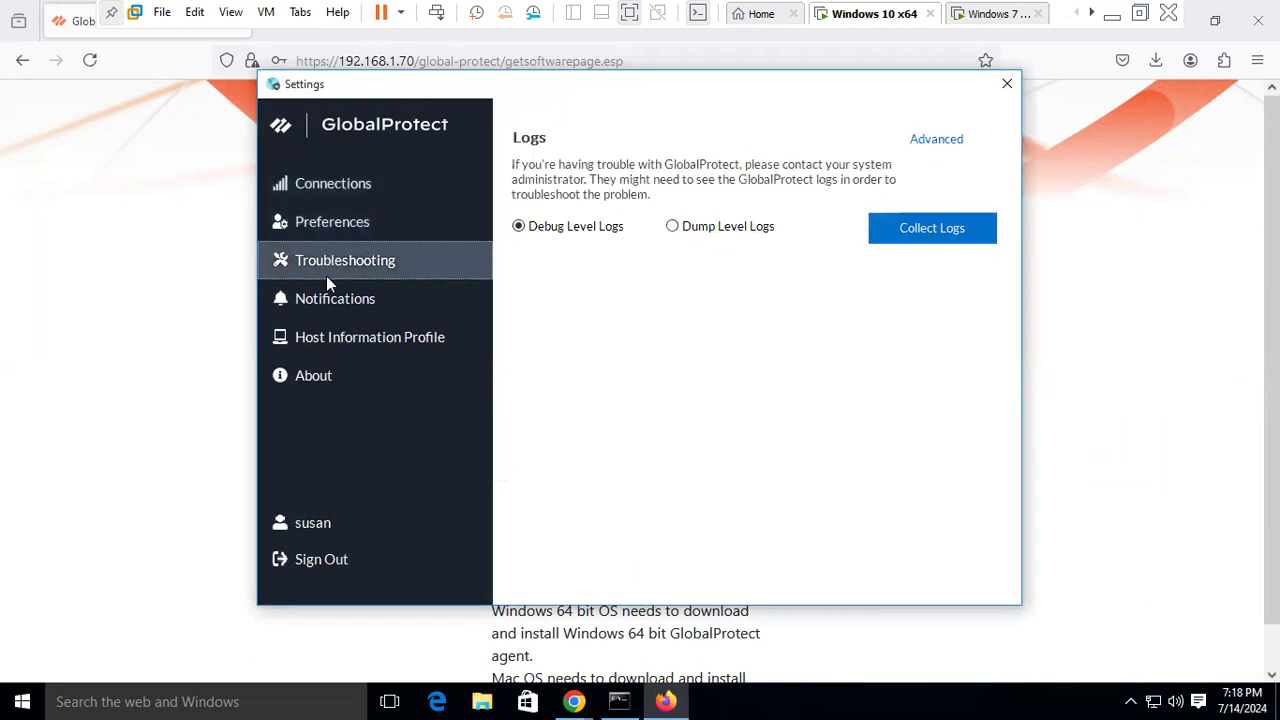
{"action": "left_click", "coordinate": [328, 290]}
{"action": "left_click", "coordinate": [321, 336]}
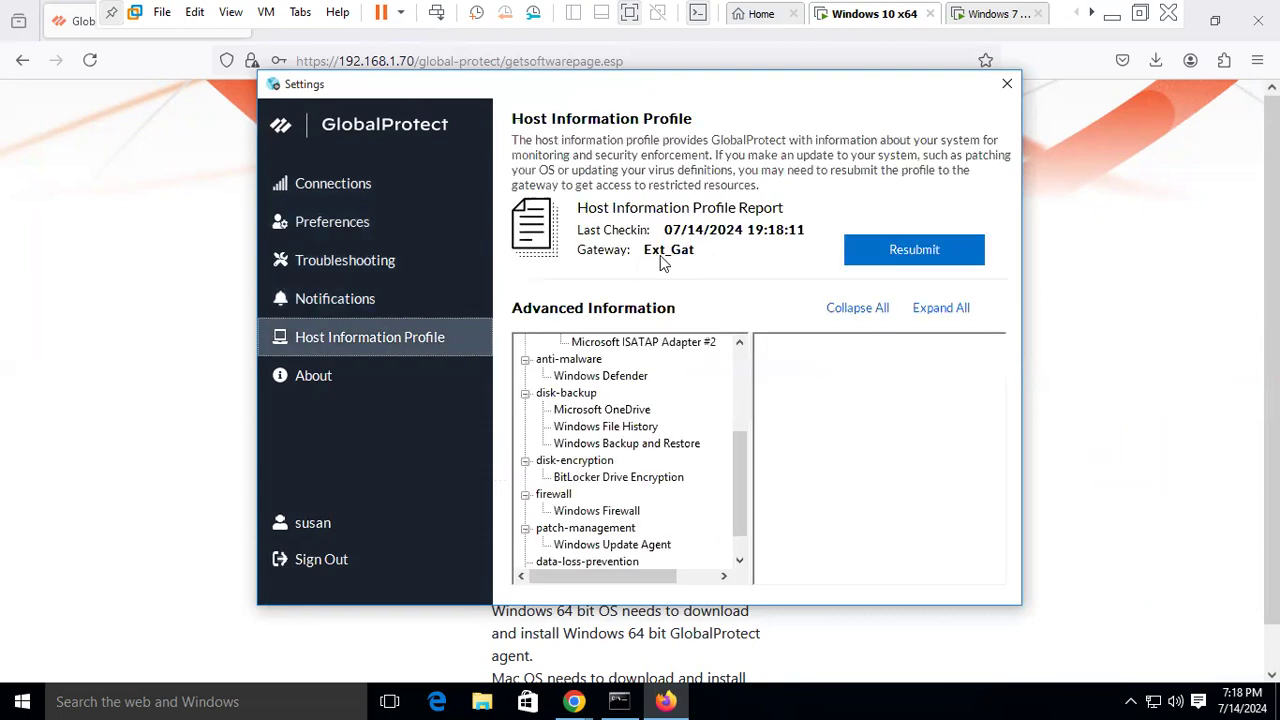
{"action": "left_click", "coordinate": [328, 186]}
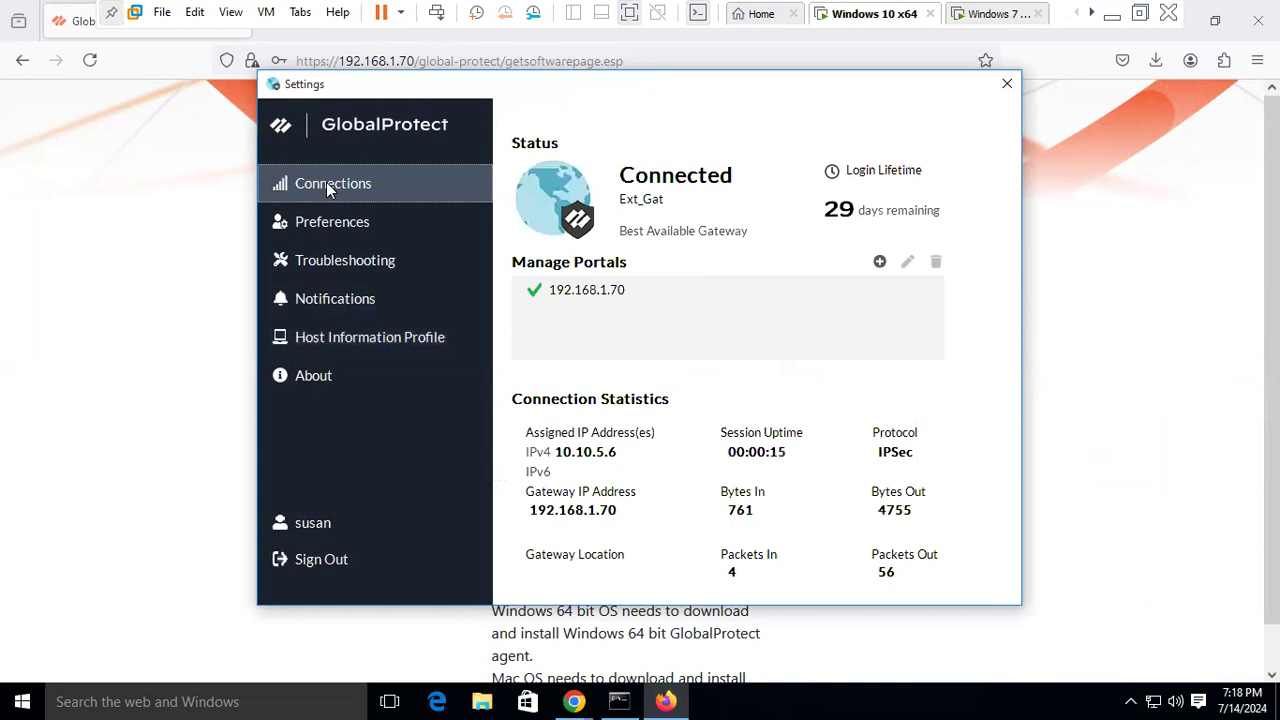
{"action": "left_click", "coordinate": [1004, 86]}
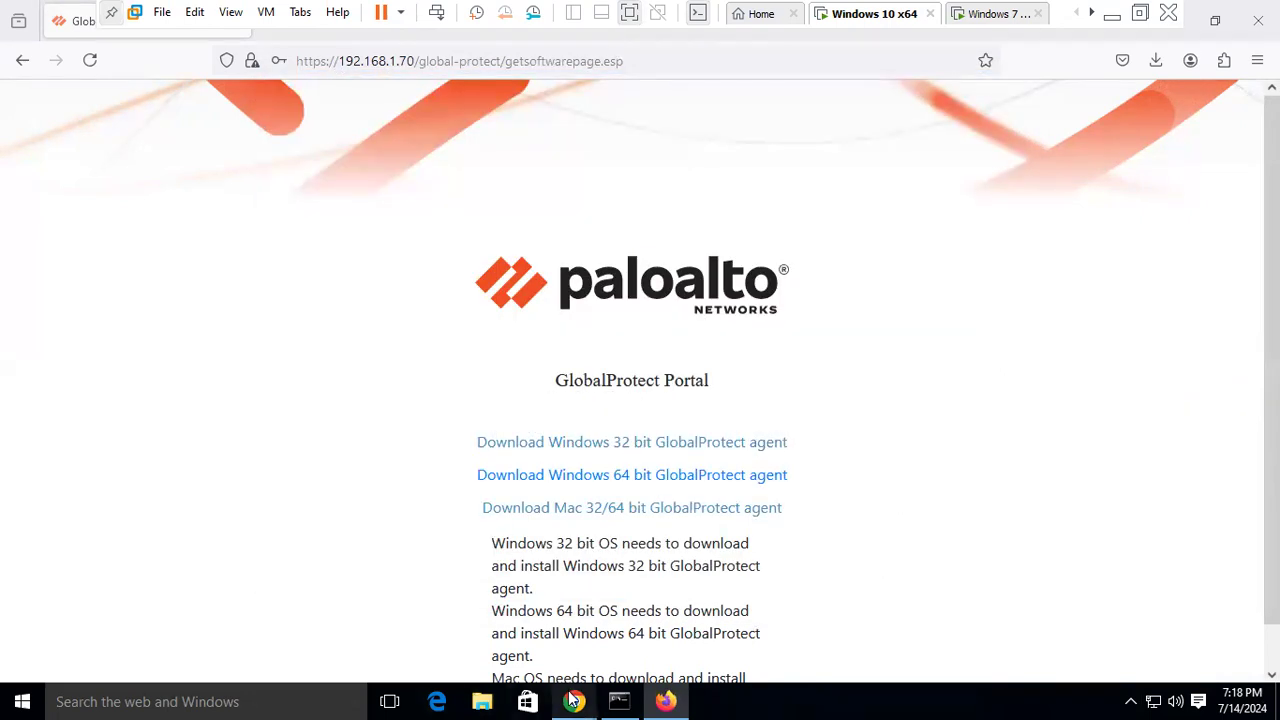
- Ping 192.168.85.5 from Command Prompt, which times out, then minimize the VM
{"action": "mouse_move", "coordinate": [619, 701]}
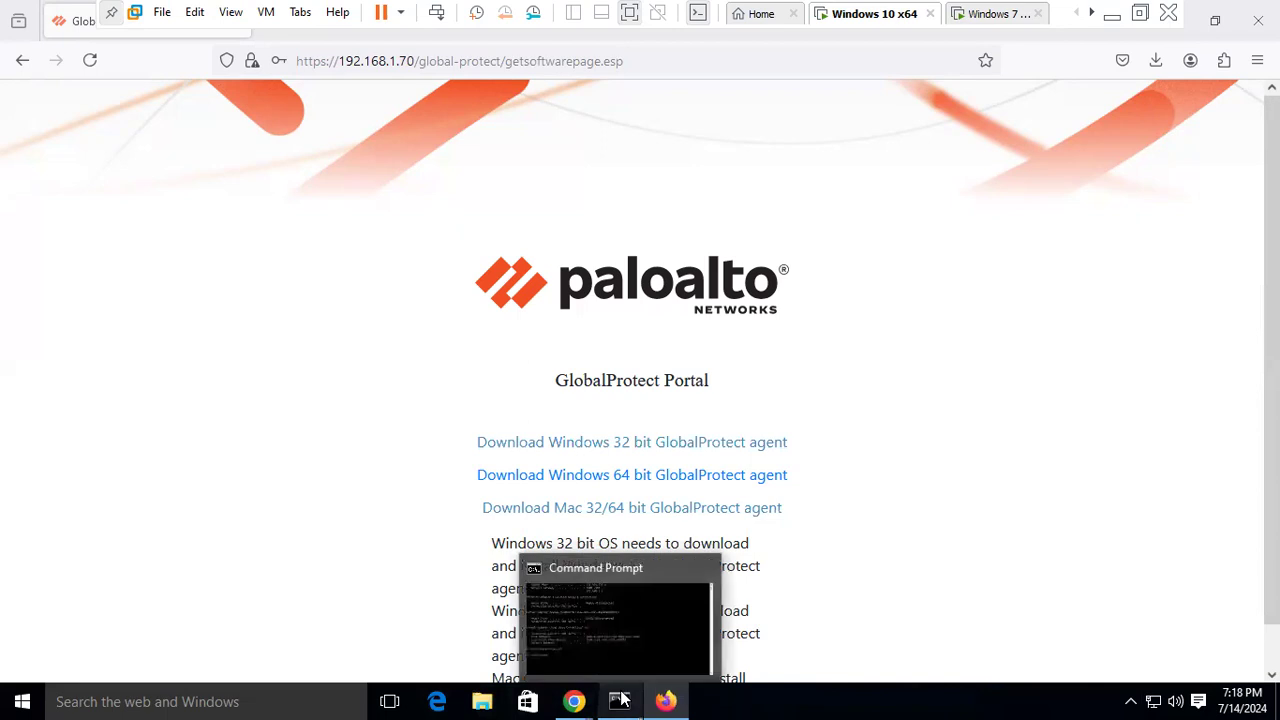
{"action": "left_click", "coordinate": [622, 584]}
{"action": "type", "text": "ping 192.168.85."}
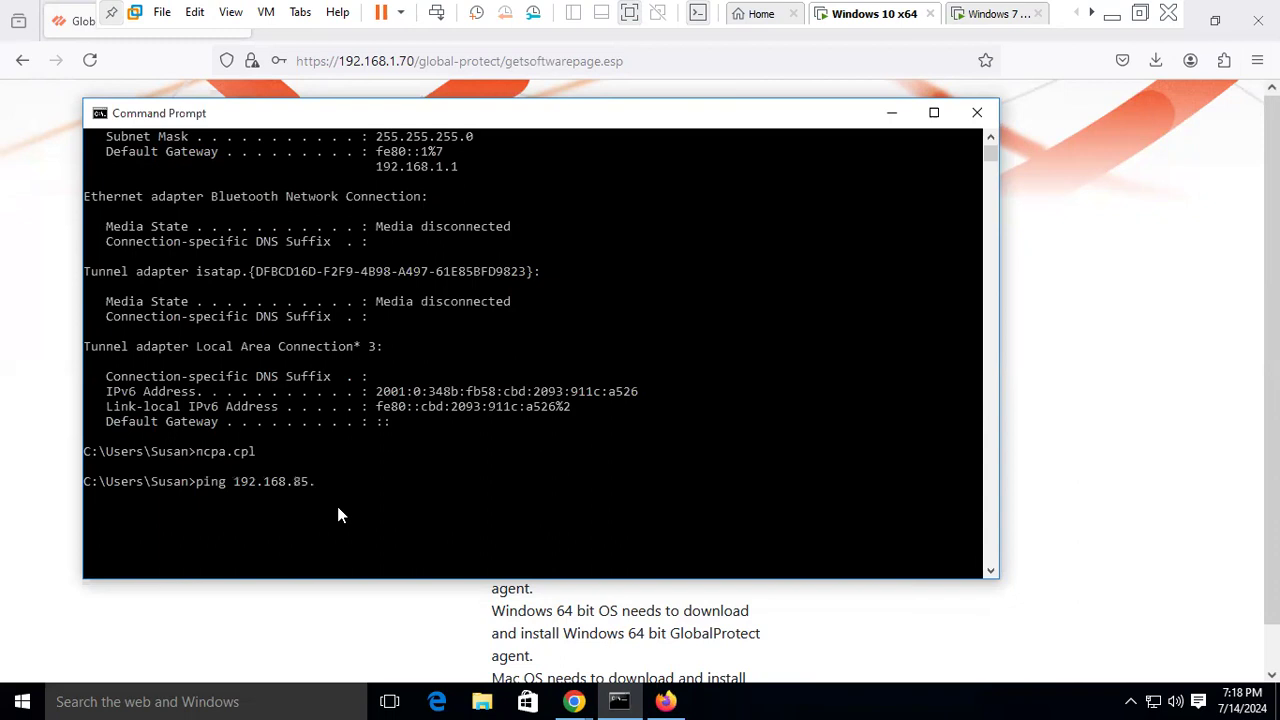
{"action": "key", "text": "Return"}
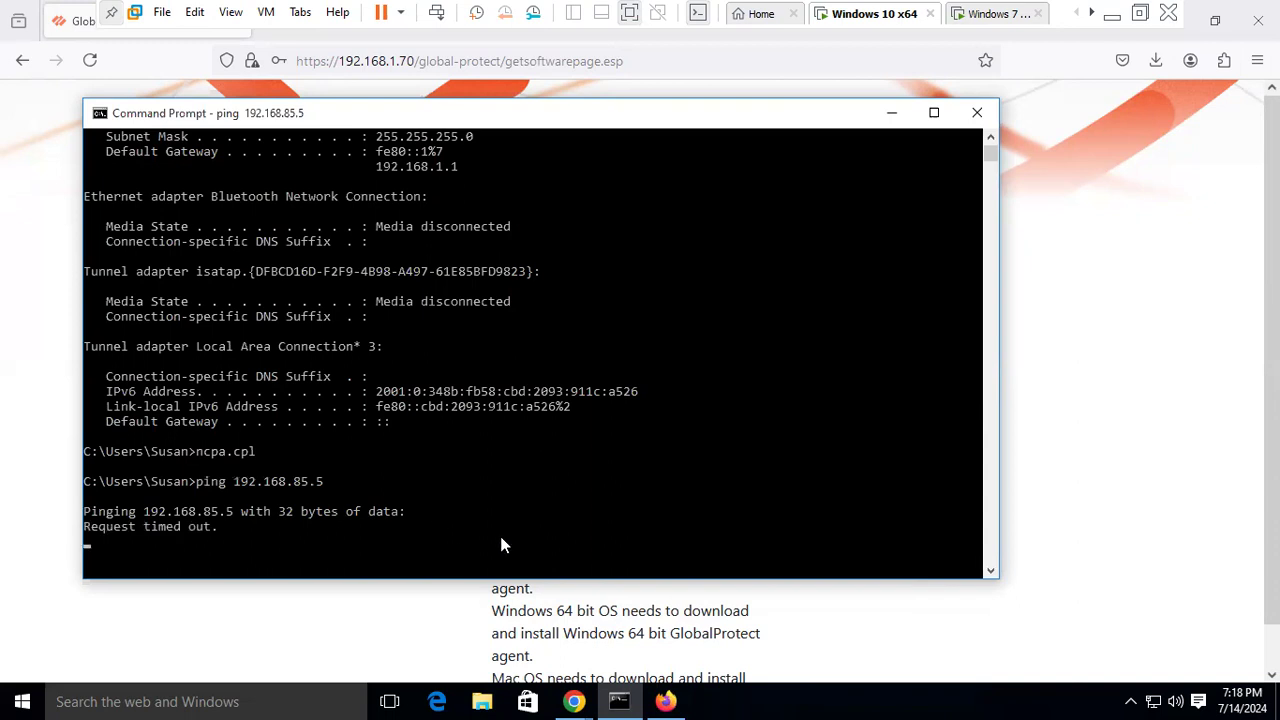
{"action": "left_click", "coordinate": [1112, 16]}
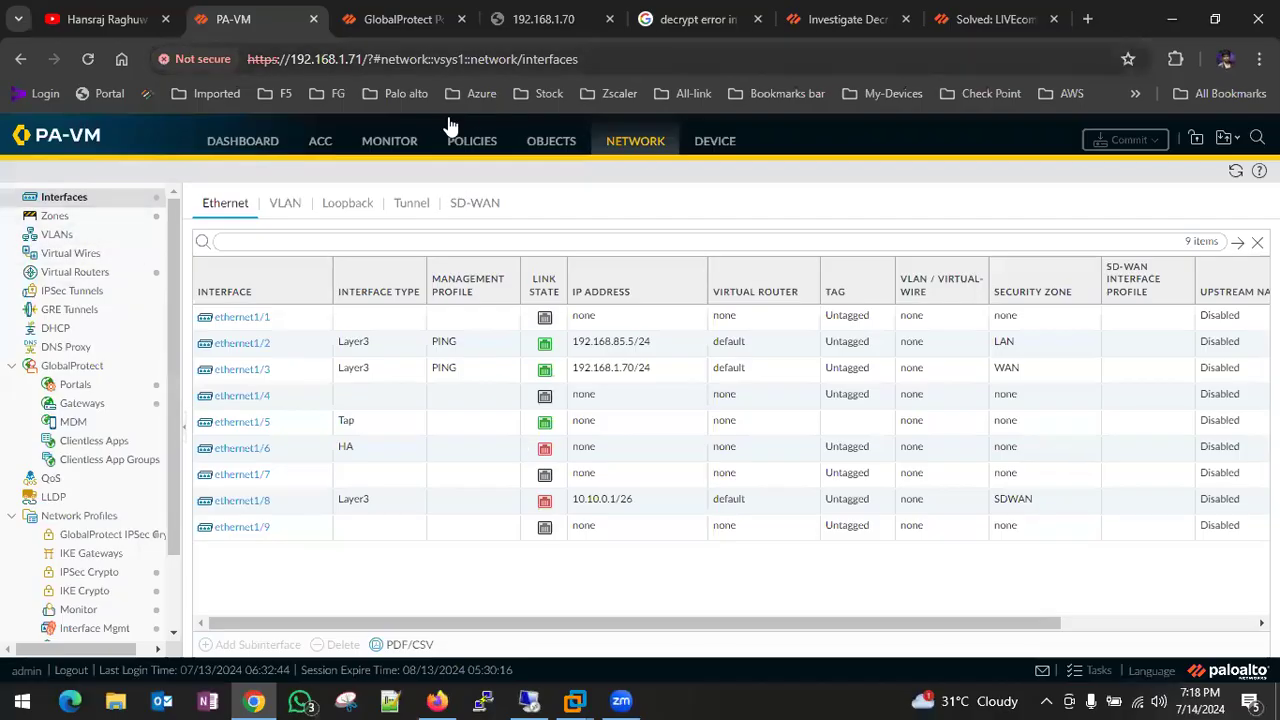
- Refresh the Traffic logs and find the 10.10.5.6 ping to 192.168.85.5 denied by interzone-default
{"action": "left_click", "coordinate": [389, 143]}
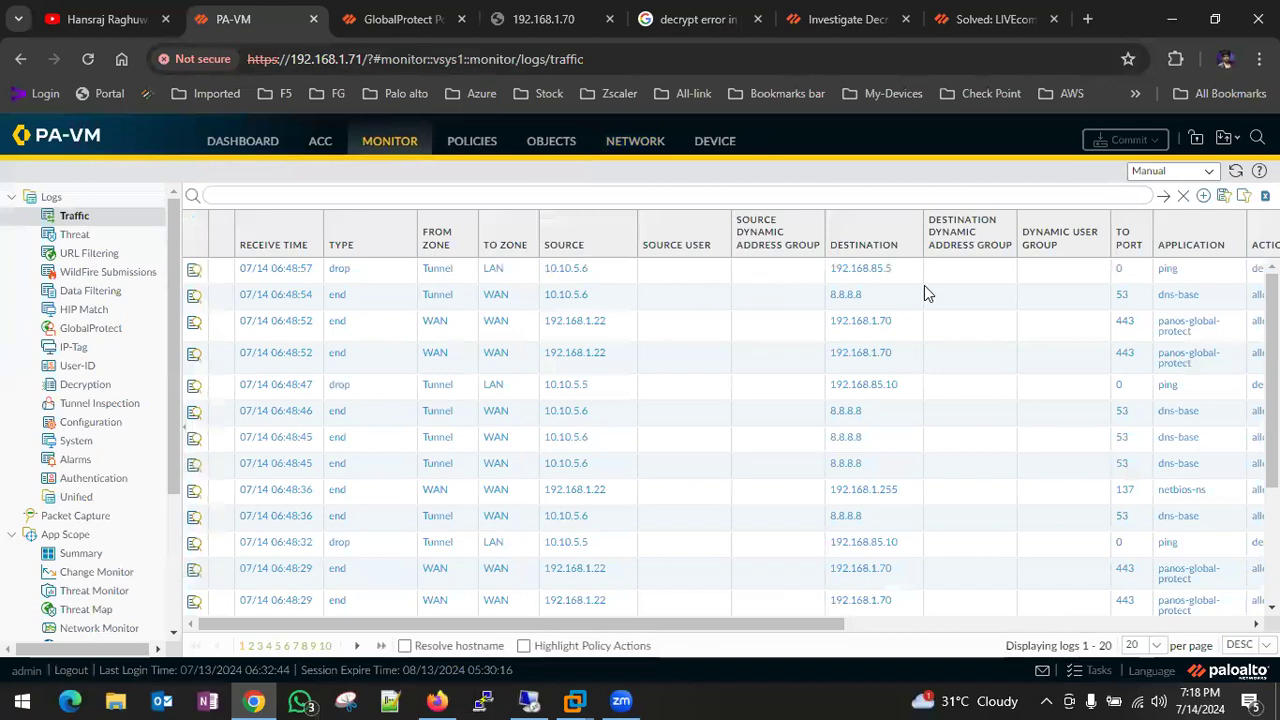
{"action": "left_click", "coordinate": [1162, 198]}
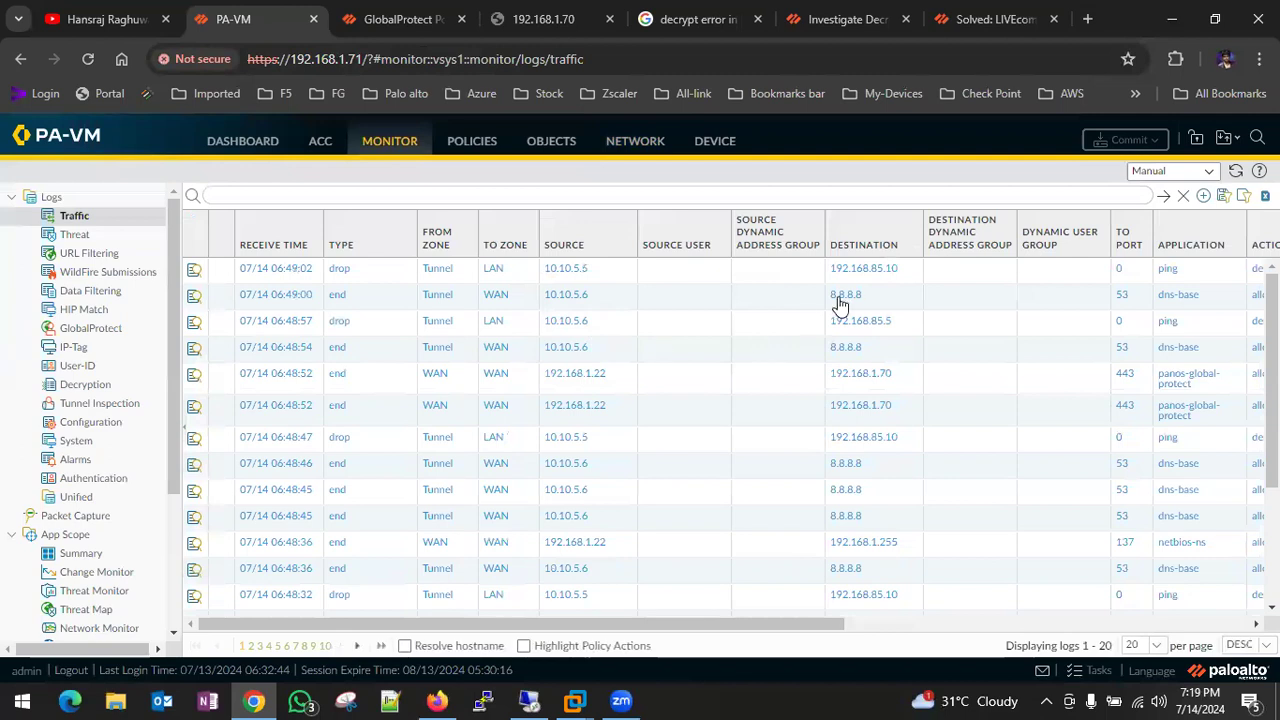
{"action": "scroll", "coordinate": [962, 284], "scroll_direction": "right", "scroll_amount": 5}
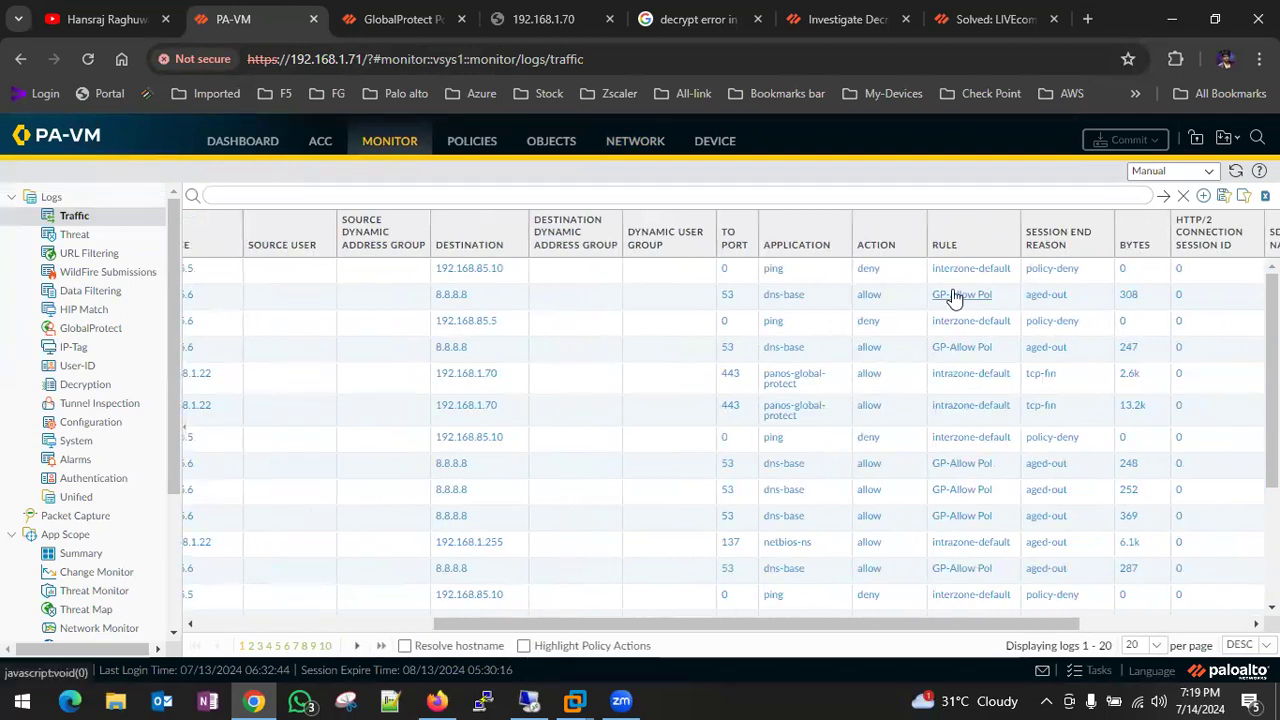
{"action": "scroll", "coordinate": [952, 290], "scroll_direction": "left", "scroll_amount": 5}
{"action": "scroll", "coordinate": [952, 297], "scroll_direction": "left", "scroll_amount": 1}
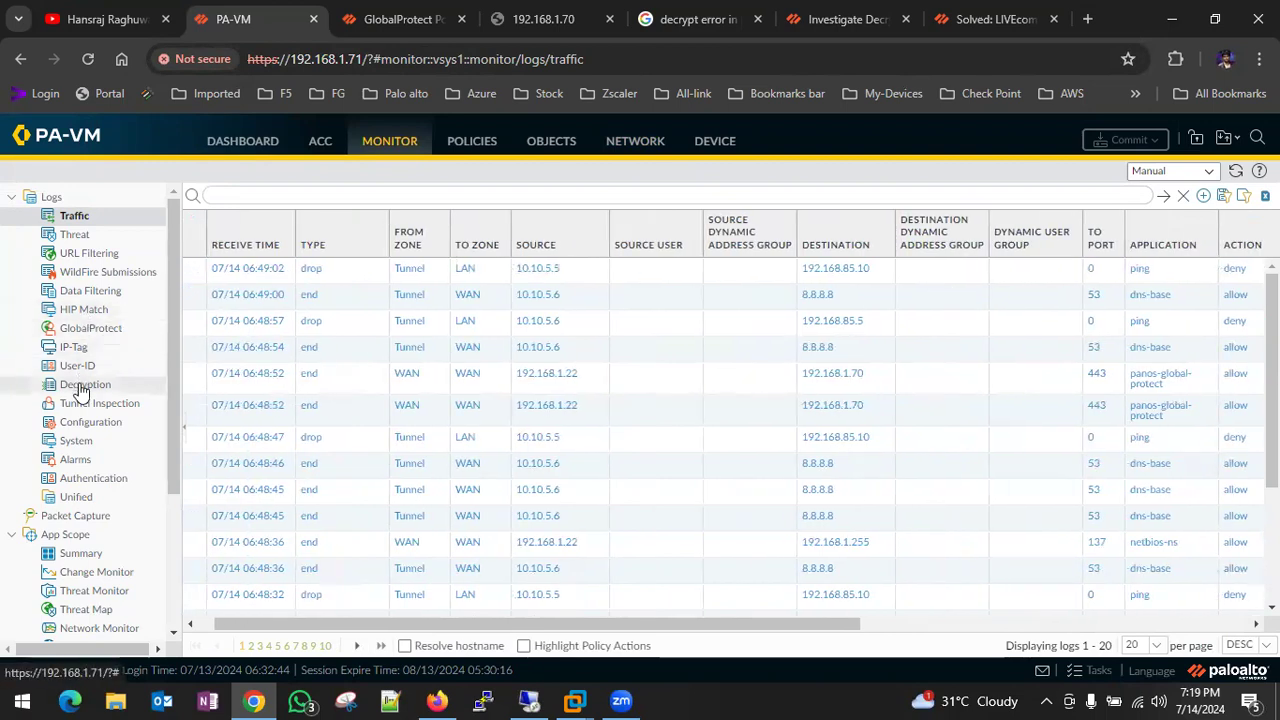
- Check the GlobalProtect login and connection logs, then bring up the Security policy rulebase
{"action": "left_click", "coordinate": [115, 331]}
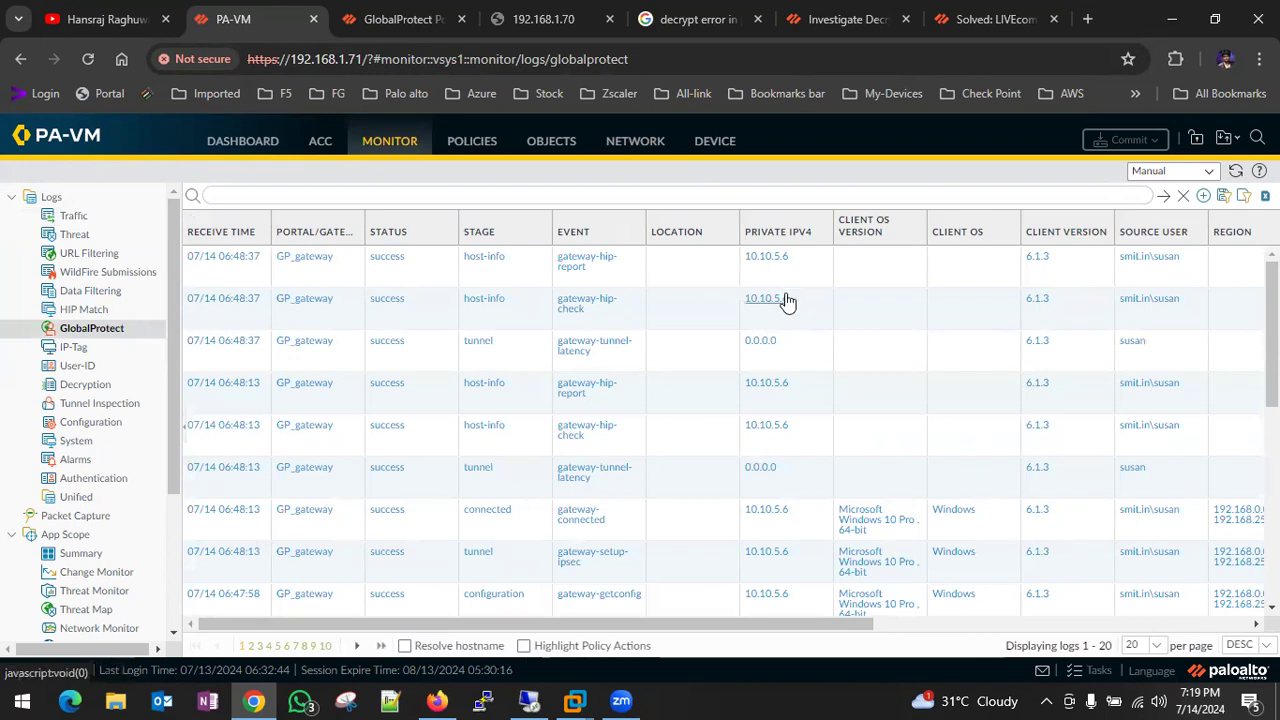
{"action": "scroll", "coordinate": [1014, 486], "scroll_direction": "down", "scroll_amount": 5}
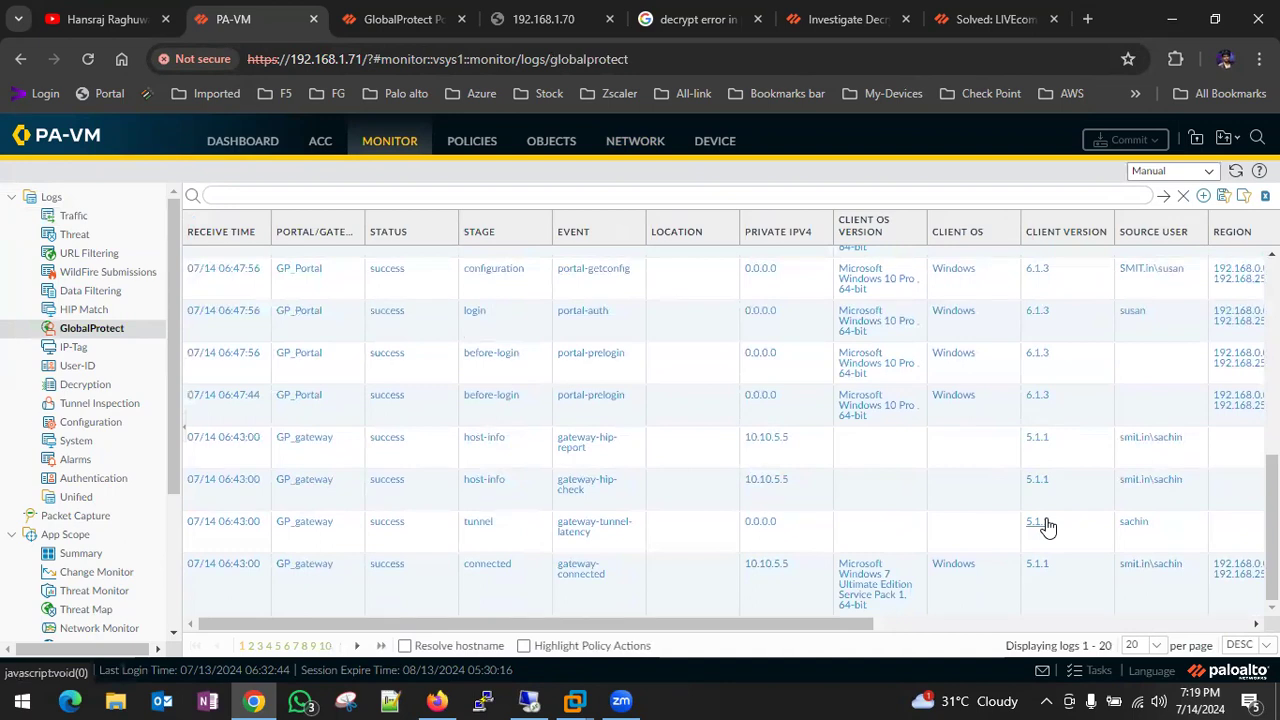
{"action": "scroll", "coordinate": [1155, 450], "scroll_direction": "up", "scroll_amount": 3}
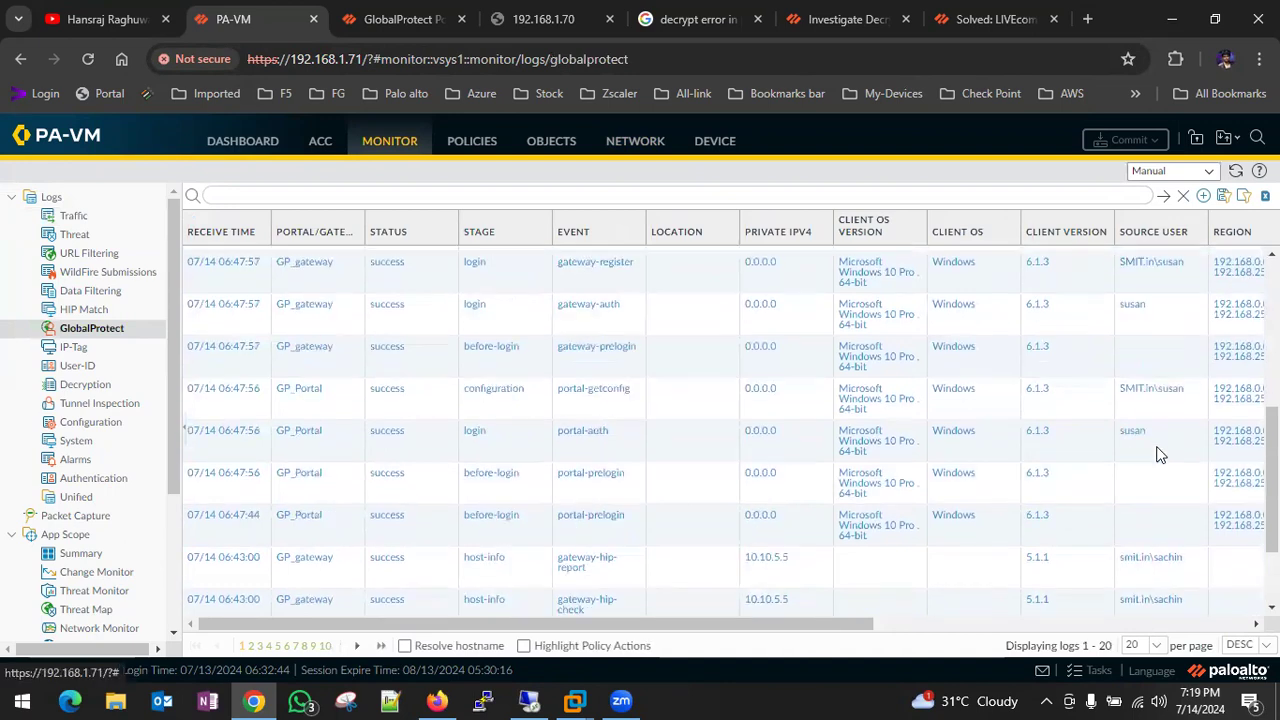
{"action": "scroll", "coordinate": [951, 314], "scroll_direction": "up", "scroll_amount": 3}
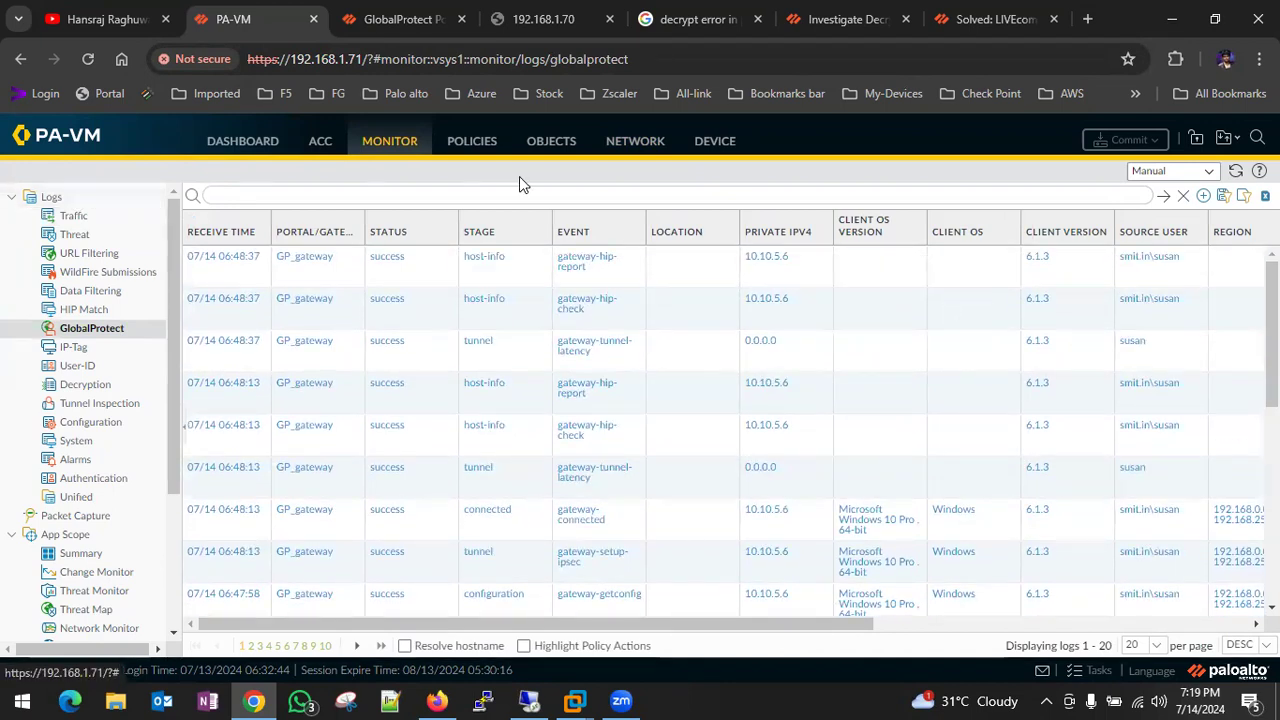
{"action": "left_click", "coordinate": [465, 145]}
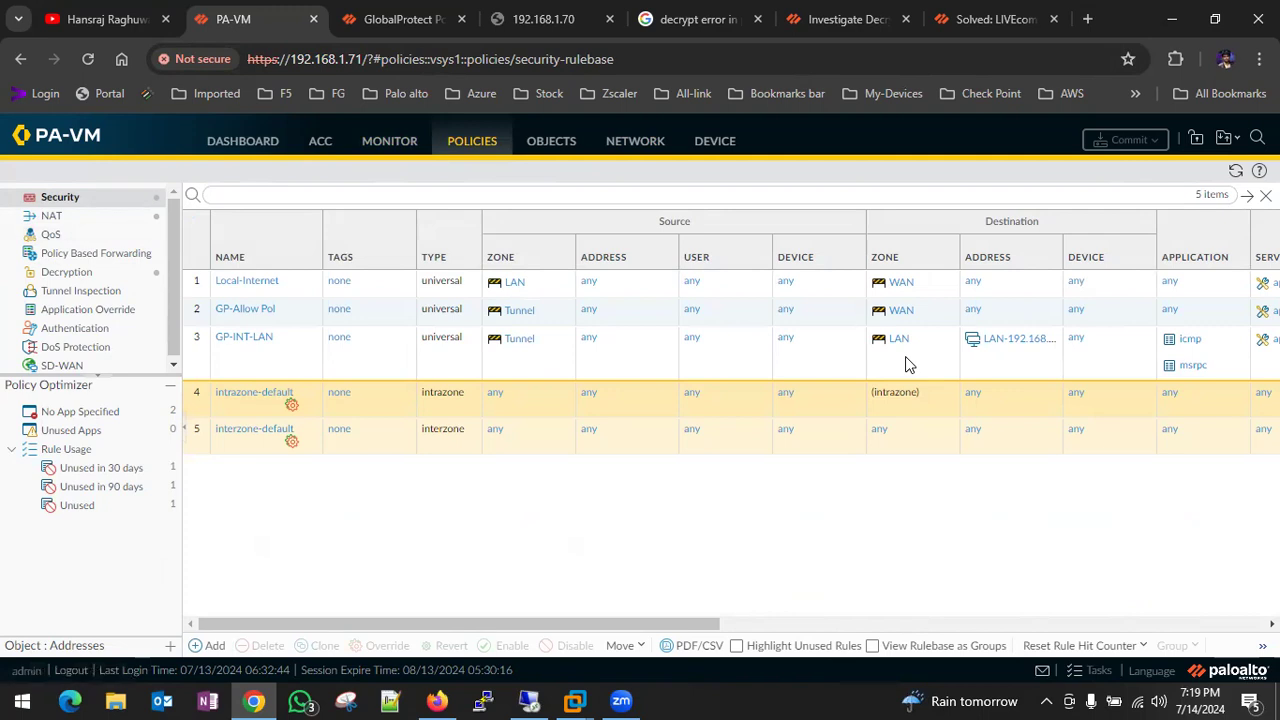
- Clone the GP-INT-LAN rule to create GP-INT-LAN-1
{"action": "scroll", "coordinate": [905, 360], "scroll_direction": "right", "scroll_amount": 3}
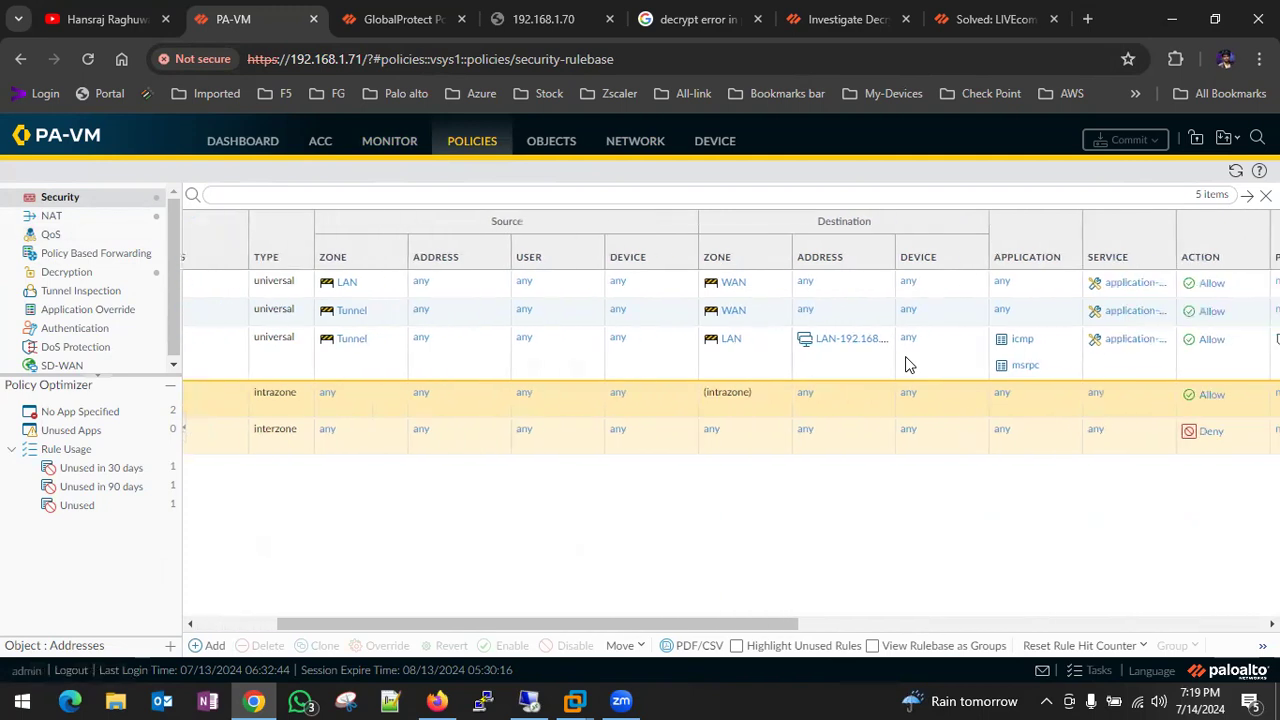
{"action": "scroll", "coordinate": [905, 365], "scroll_direction": "left", "scroll_amount": 2}
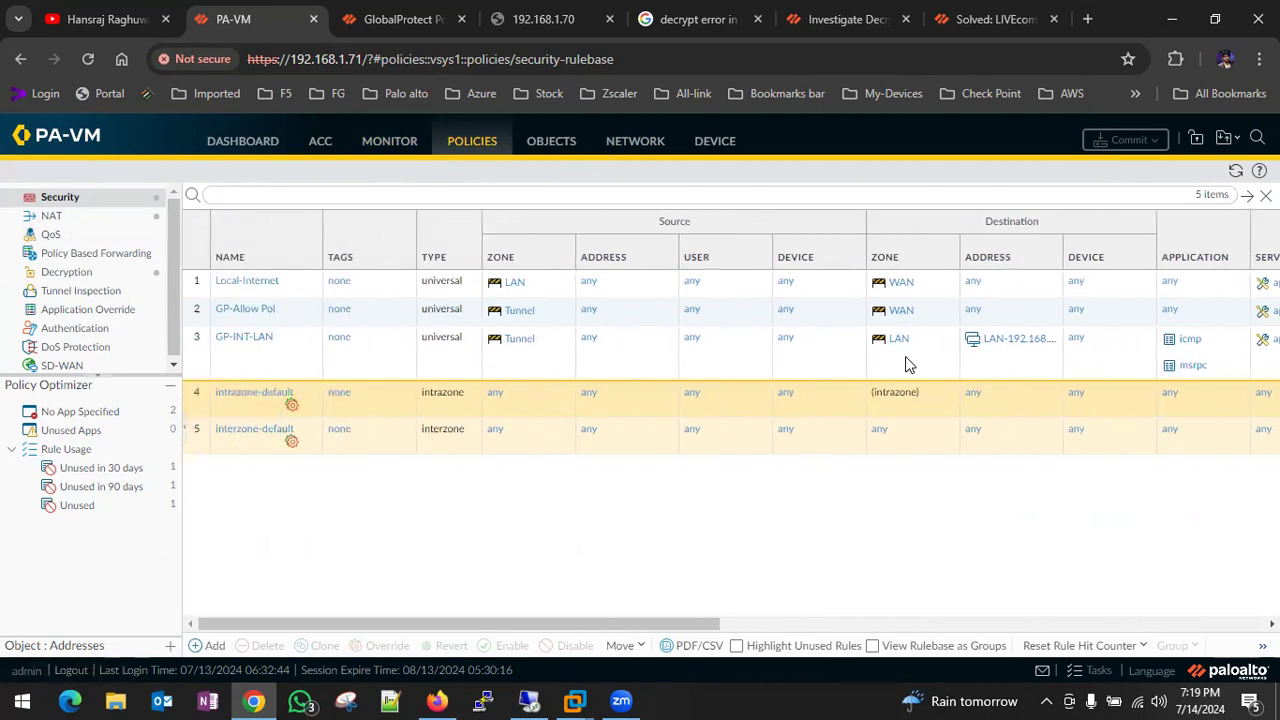
{"action": "left_click", "coordinate": [222, 356]}
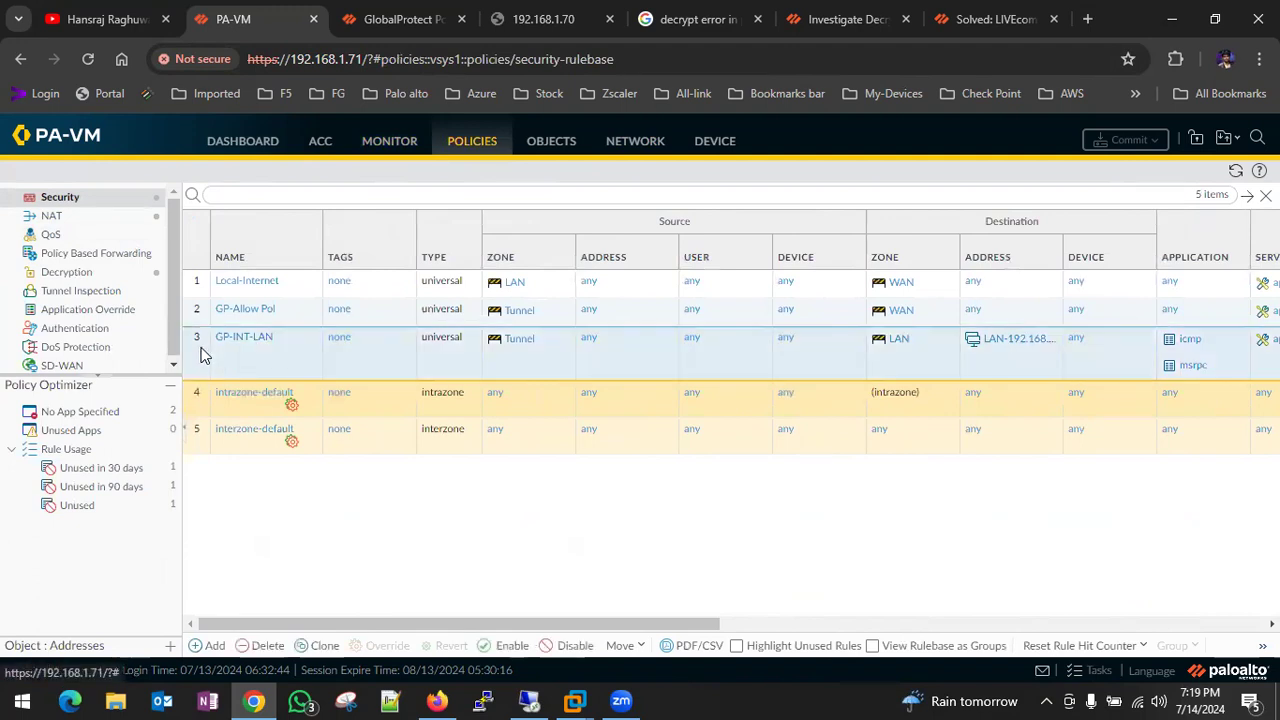
{"action": "left_click", "coordinate": [322, 645]}
{"action": "left_click", "coordinate": [729, 521]}
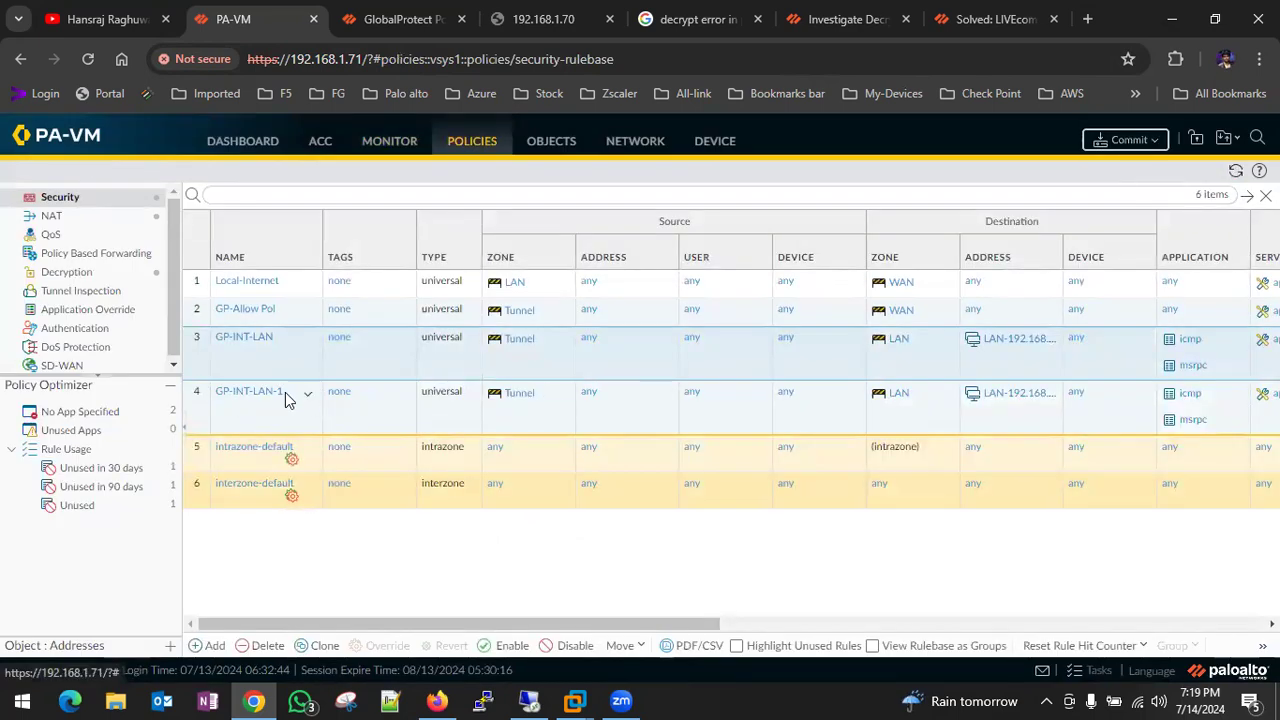
- Start editing GP-INT-LAN-1's destination zone, then cancel the edit unsaved
{"action": "left_click", "coordinate": [238, 391]}
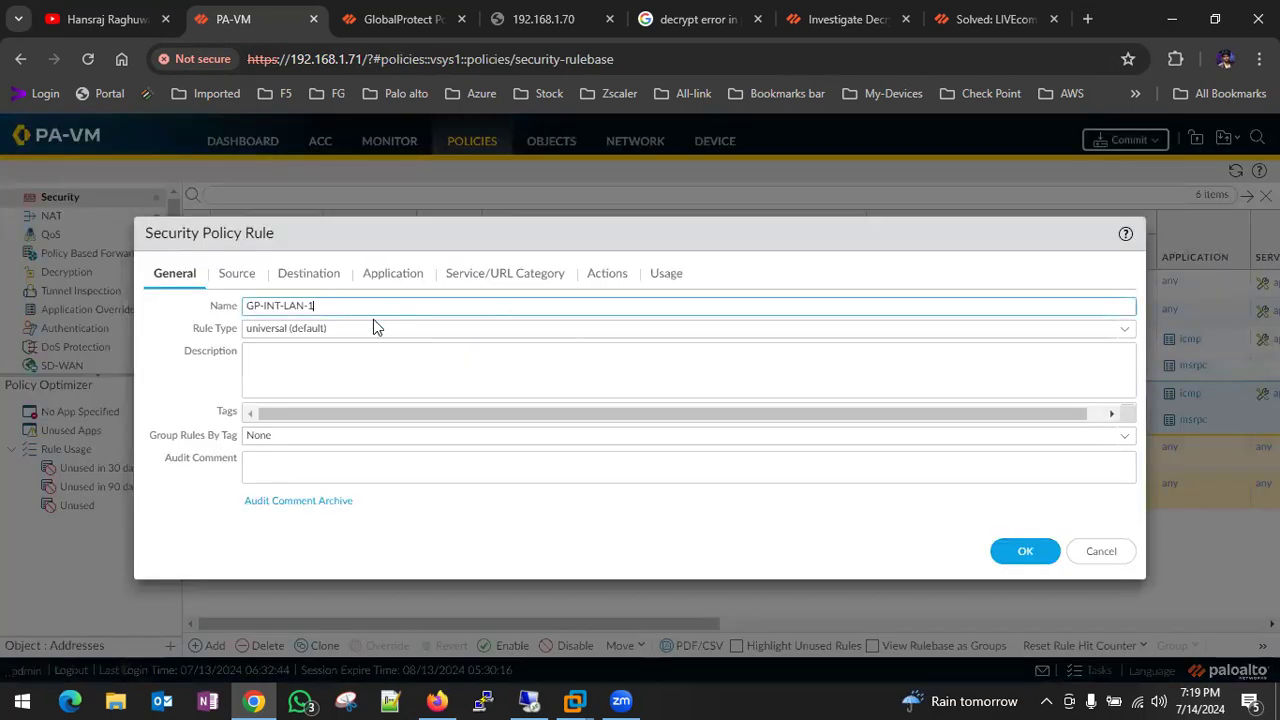
{"action": "left_click", "coordinate": [309, 276]}
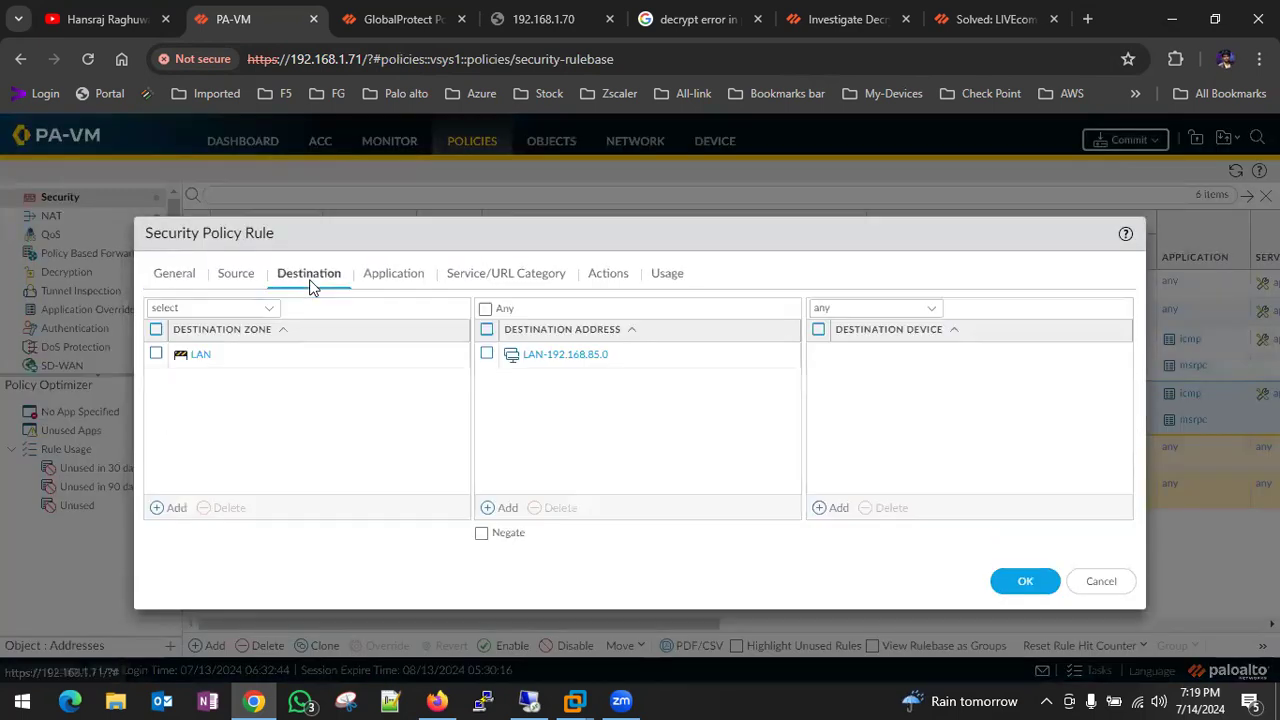
{"action": "left_click", "coordinate": [157, 355]}
{"action": "left_click", "coordinate": [235, 508]}
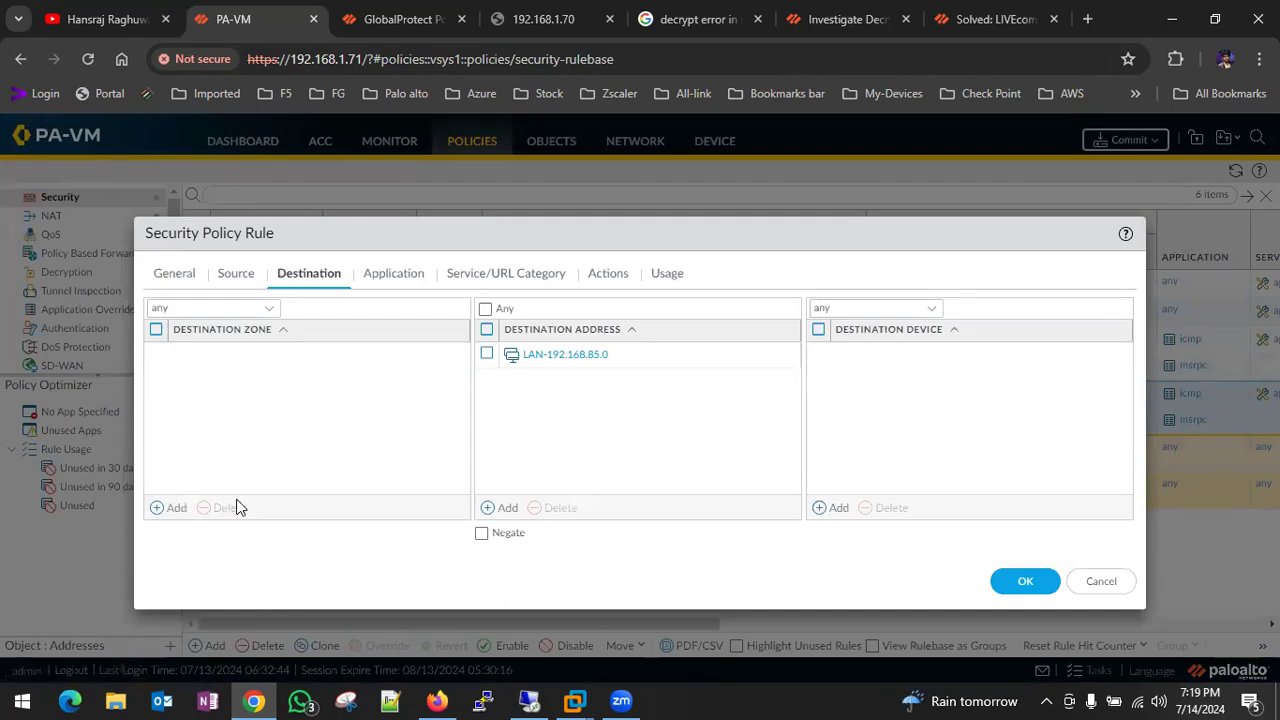
{"action": "left_click", "coordinate": [180, 512]}
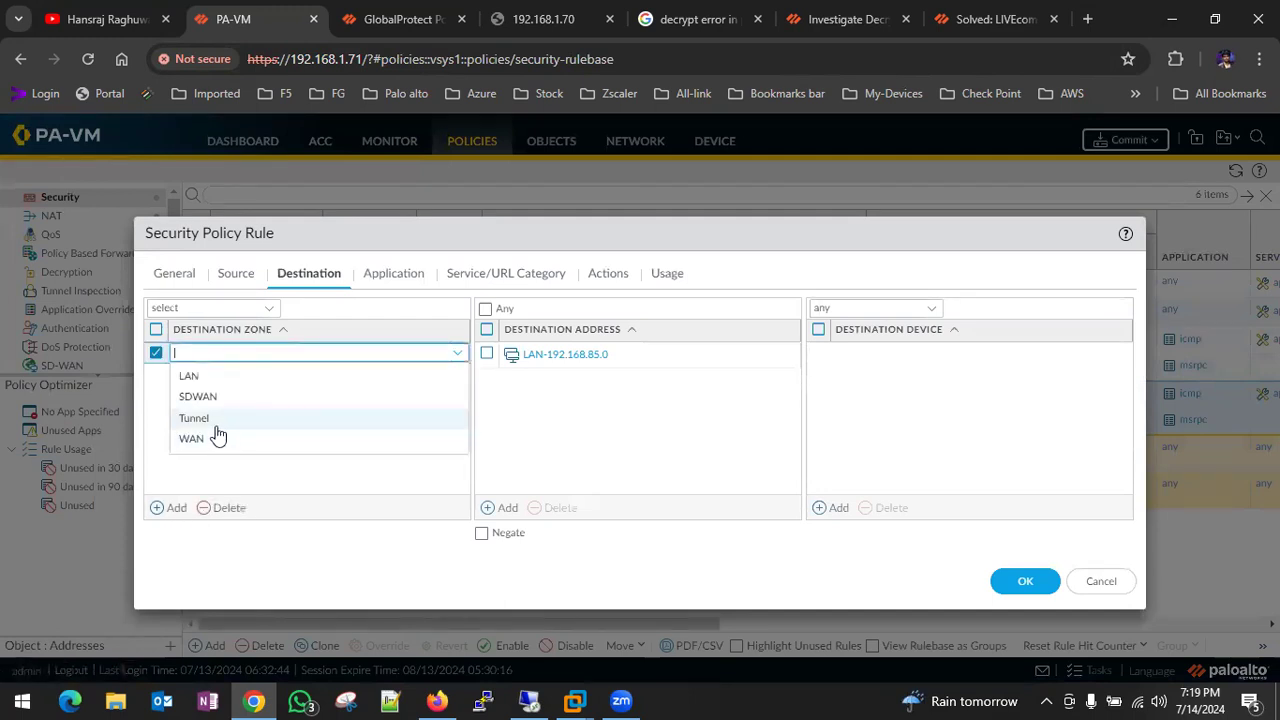
{"action": "left_click", "coordinate": [1099, 581]}
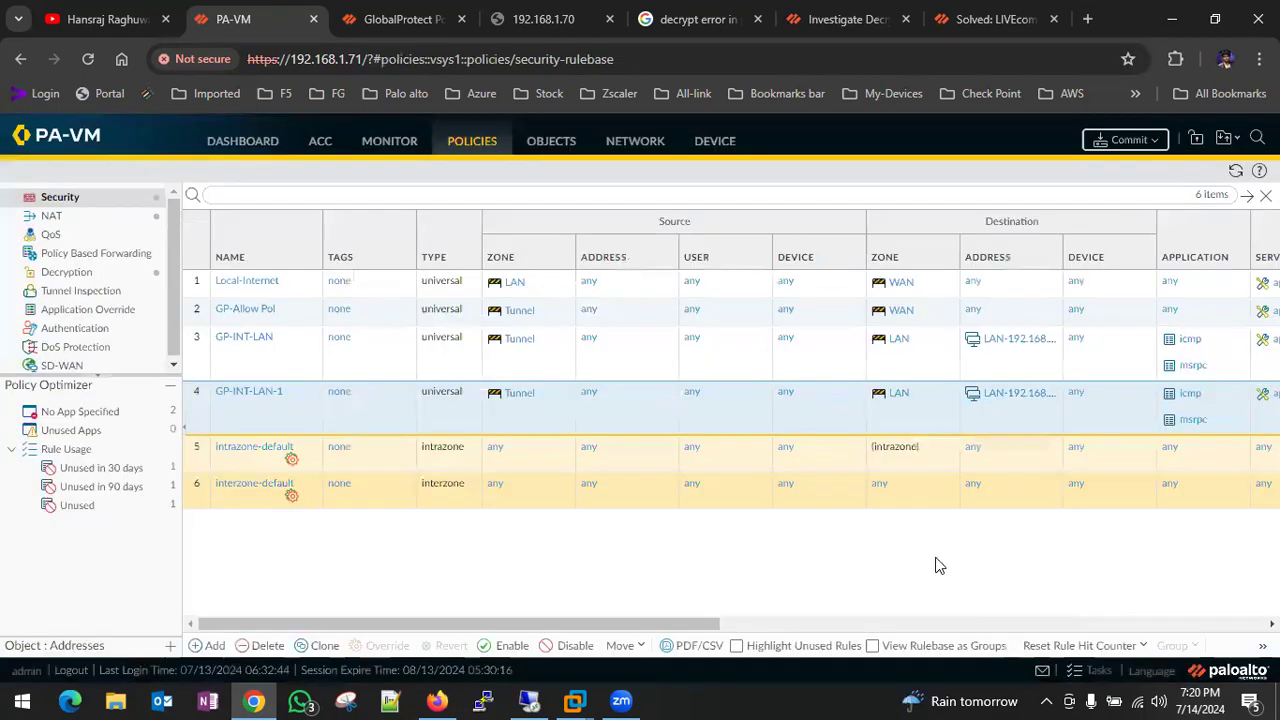
- Change GP-INT-LAN-1's source zone from Tunnel to LAN
{"action": "left_click", "coordinate": [256, 400]}
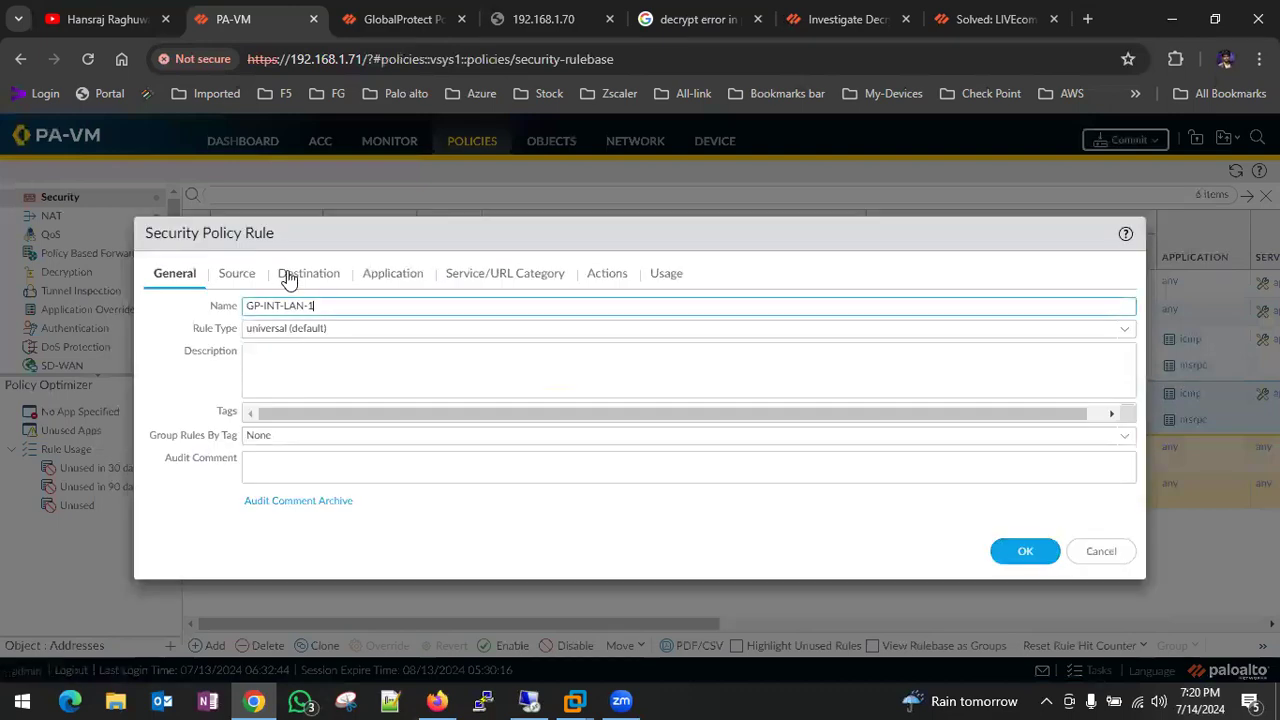
{"action": "left_click", "coordinate": [246, 280]}
{"action": "left_click", "coordinate": [156, 353]}
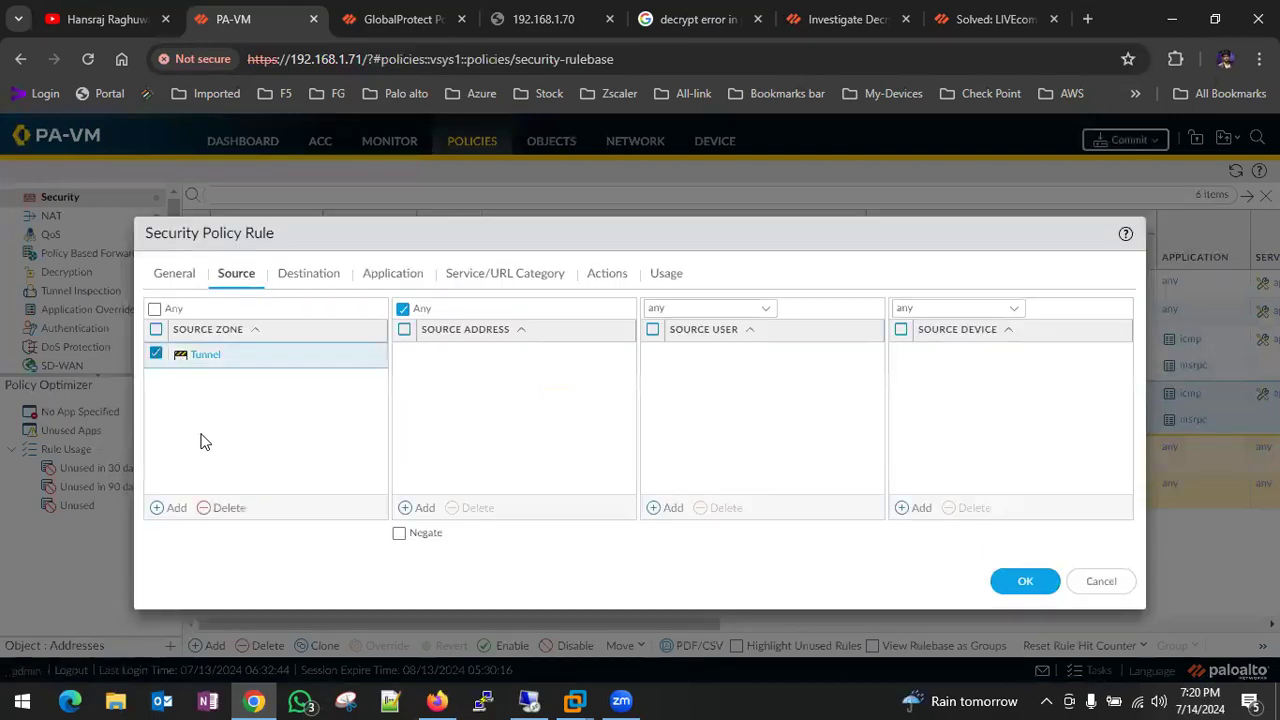
{"action": "left_click", "coordinate": [229, 507]}
{"action": "left_click", "coordinate": [170, 507]}
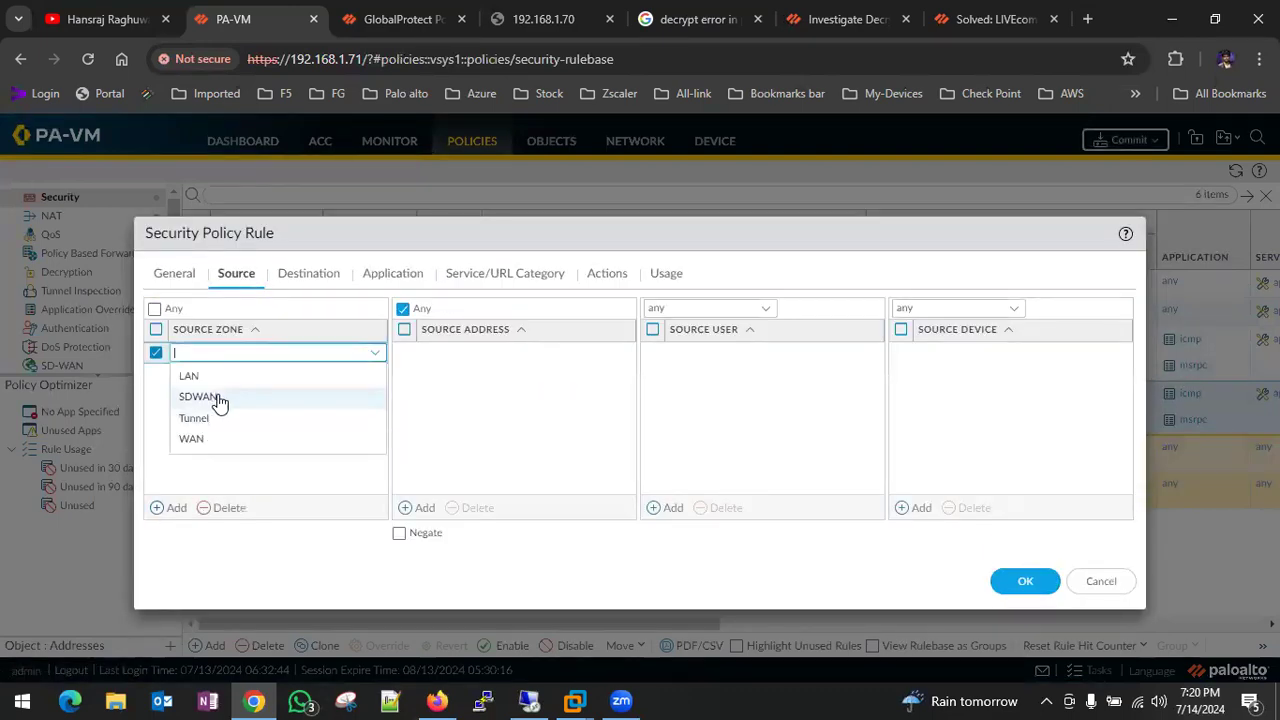
{"action": "left_click", "coordinate": [190, 377]}
{"action": "left_click", "coordinate": [517, 403]}
- Set GP-INT-LAN-1's destination zone to Tunnel and destination address to Any
{"action": "left_click", "coordinate": [312, 273]}
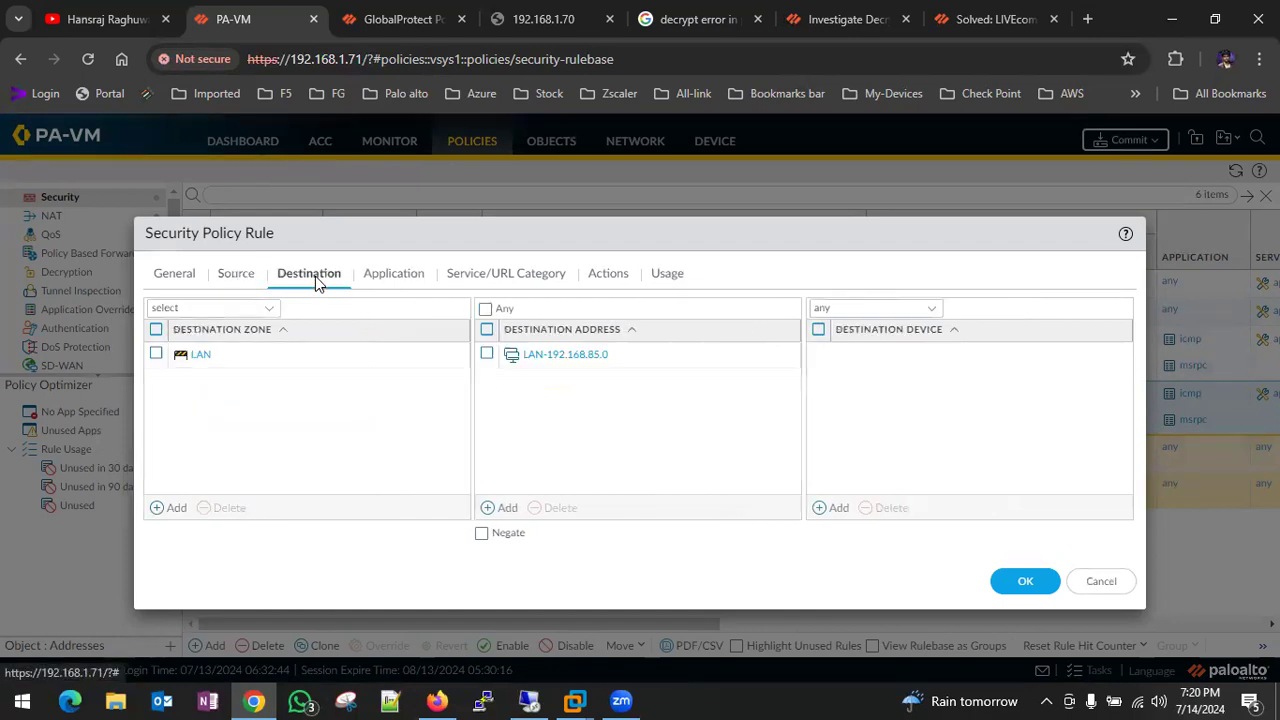
{"action": "left_click", "coordinate": [485, 356]}
{"action": "left_click", "coordinate": [560, 508]}
{"action": "left_click", "coordinate": [156, 355]}
{"action": "left_click", "coordinate": [229, 507]}
{"action": "left_click", "coordinate": [176, 508]}
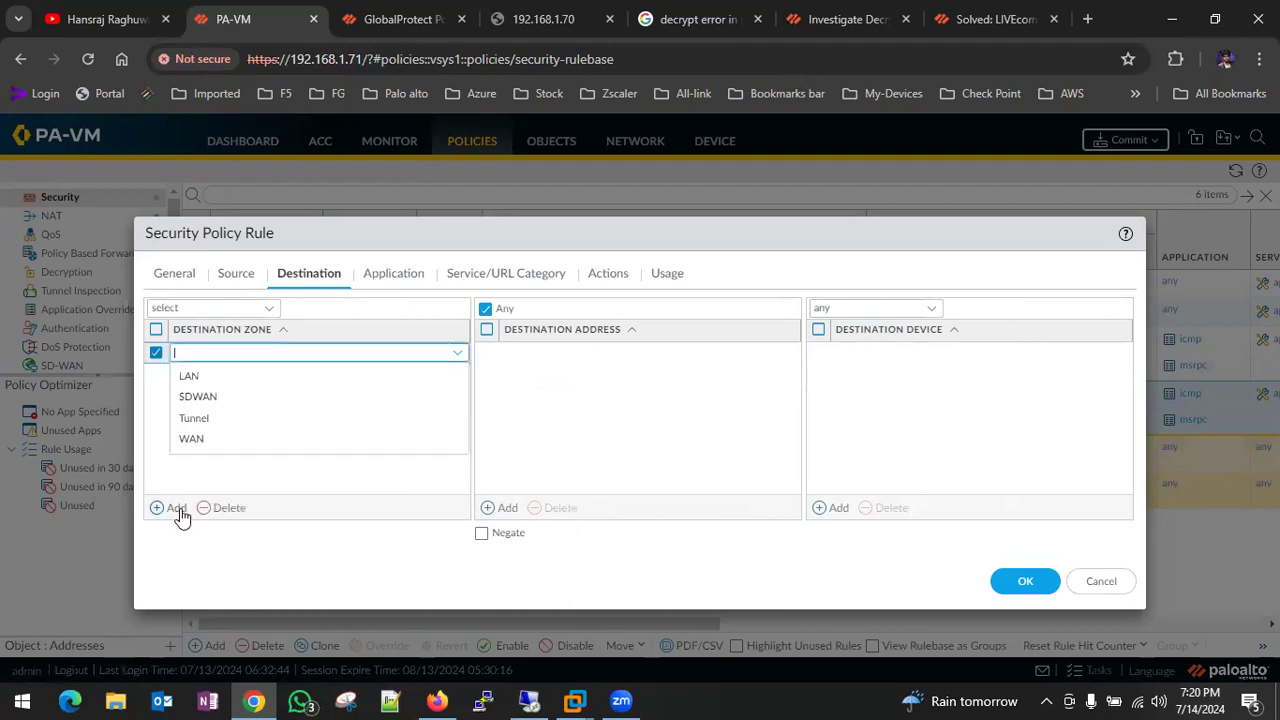
{"action": "left_click", "coordinate": [218, 420]}
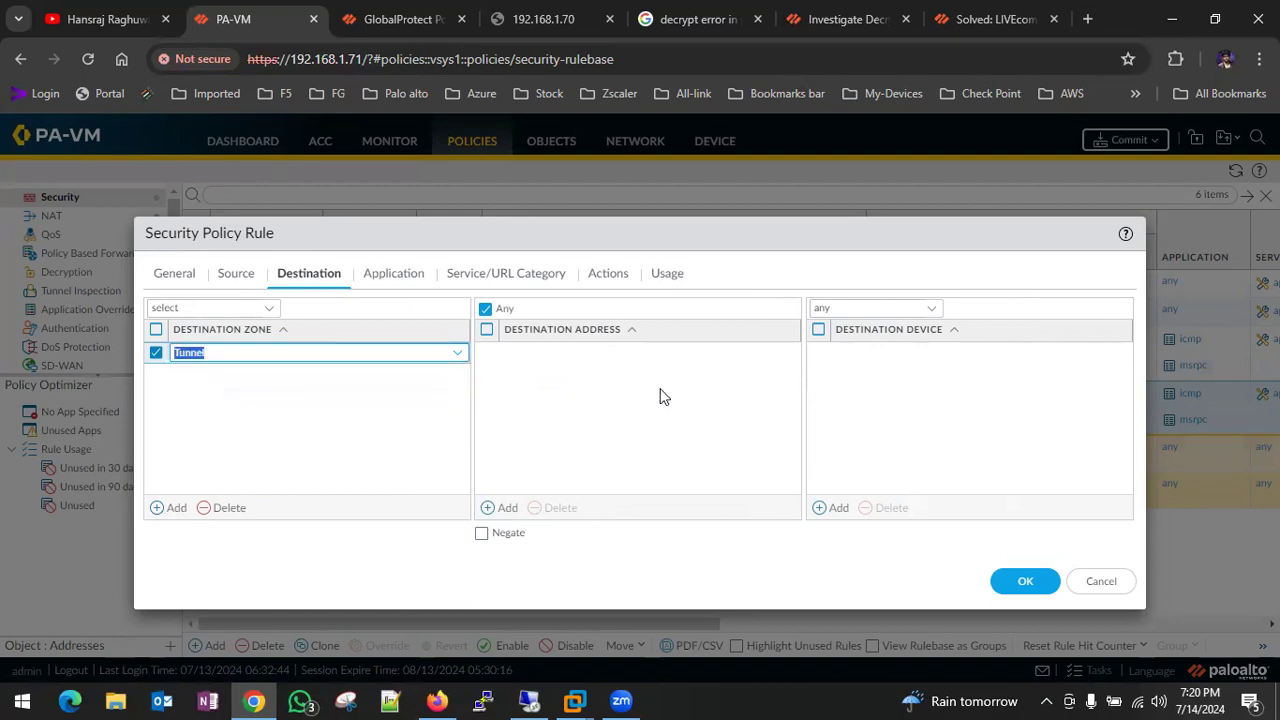
- Check the rule's application, service and action settings, then save GP-INT-LAN-1
{"action": "left_click", "coordinate": [400, 276]}
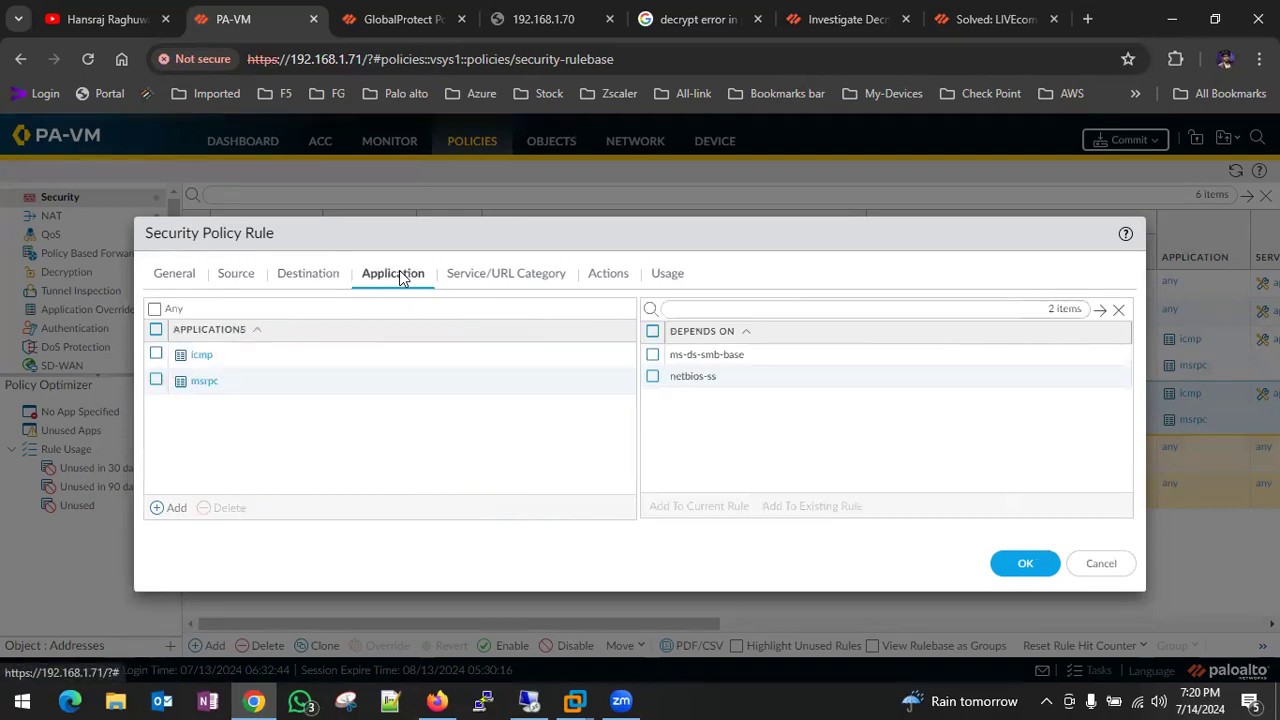
{"action": "left_click", "coordinate": [503, 274]}
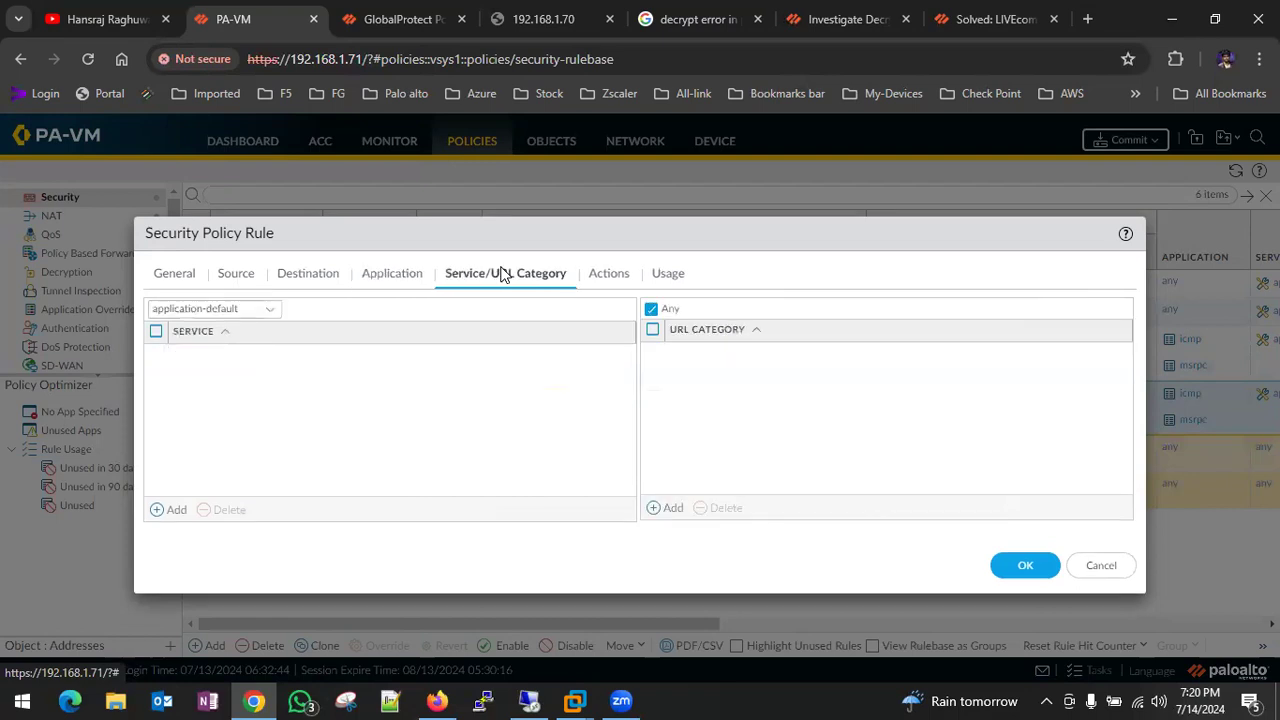
{"action": "left_click", "coordinate": [599, 273]}
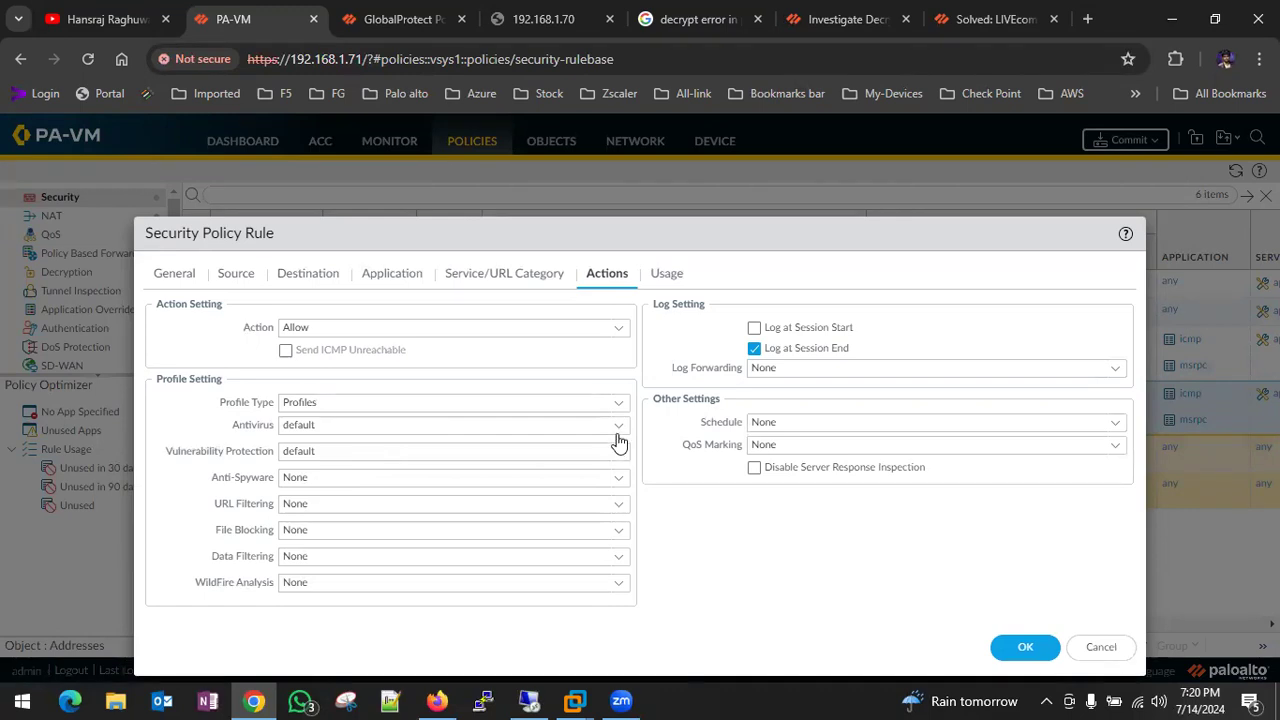
{"action": "left_click", "coordinate": [1020, 647]}
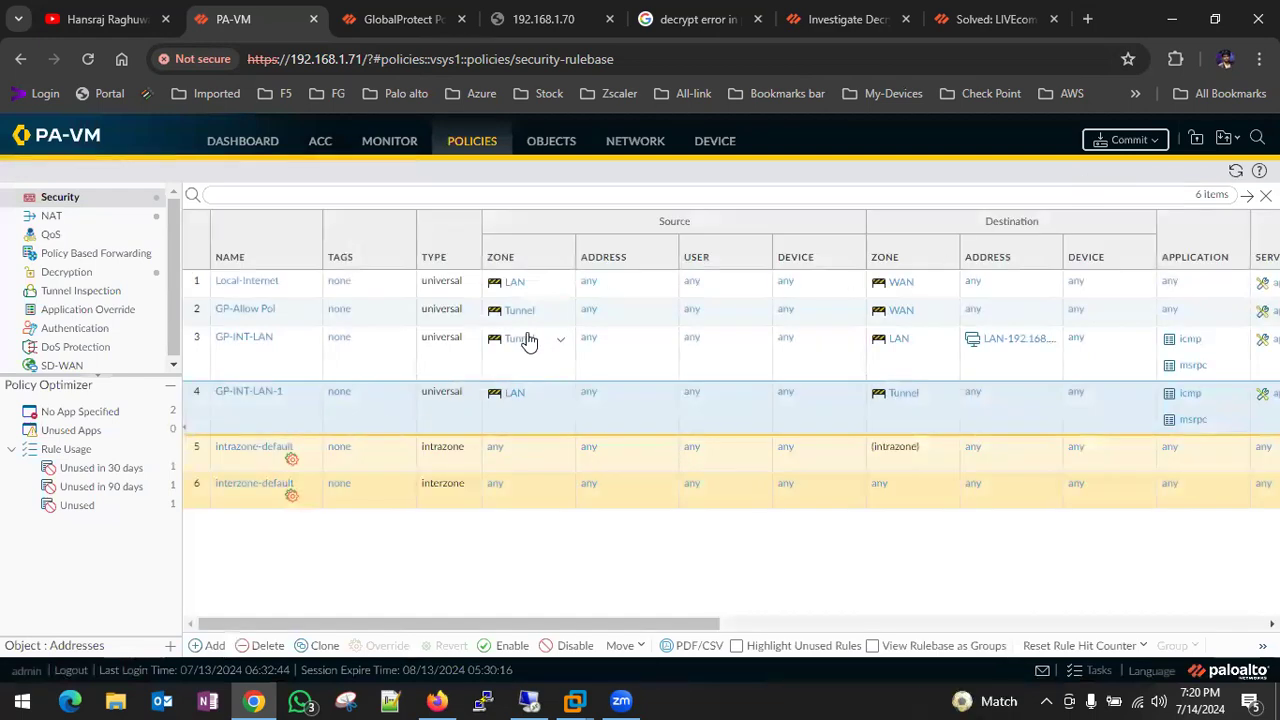
- Remove LAN-192.168.85.0 from GP-INT-LAN's destination addresses so Any applies, and confirm
{"action": "left_click", "coordinate": [252, 338]}
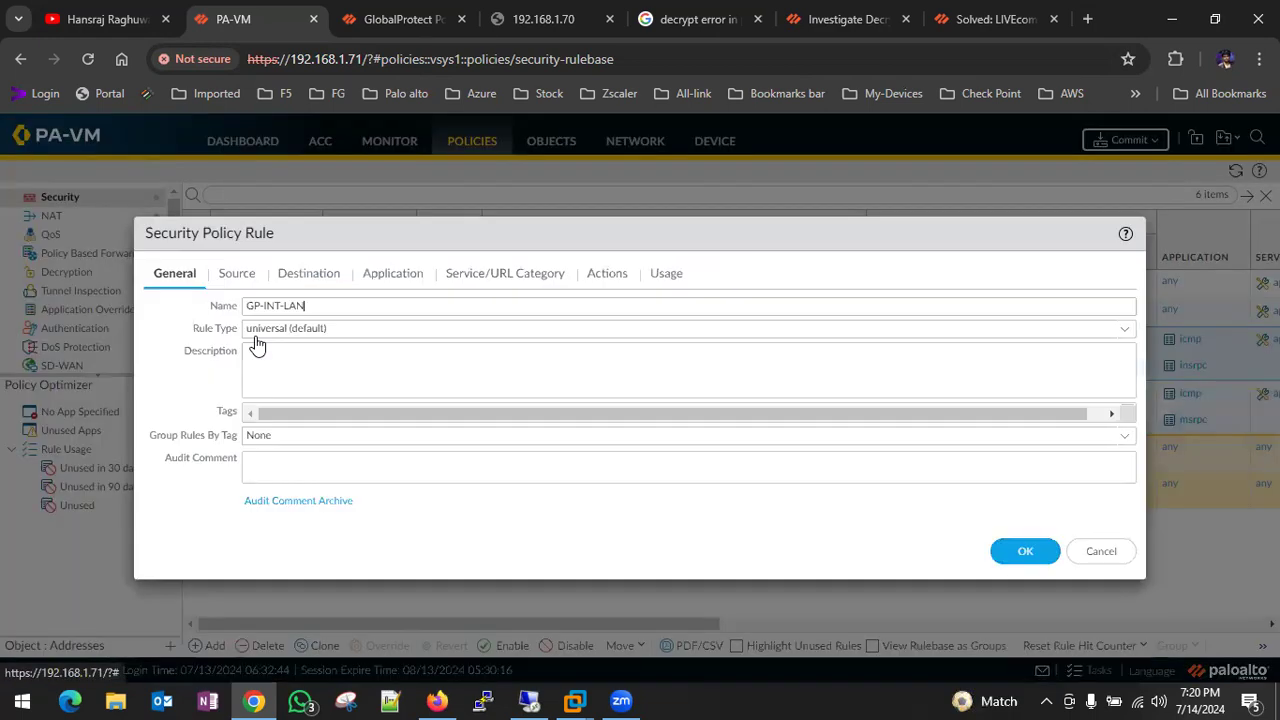
{"action": "left_click", "coordinate": [390, 274]}
{"action": "left_click", "coordinate": [310, 274]}
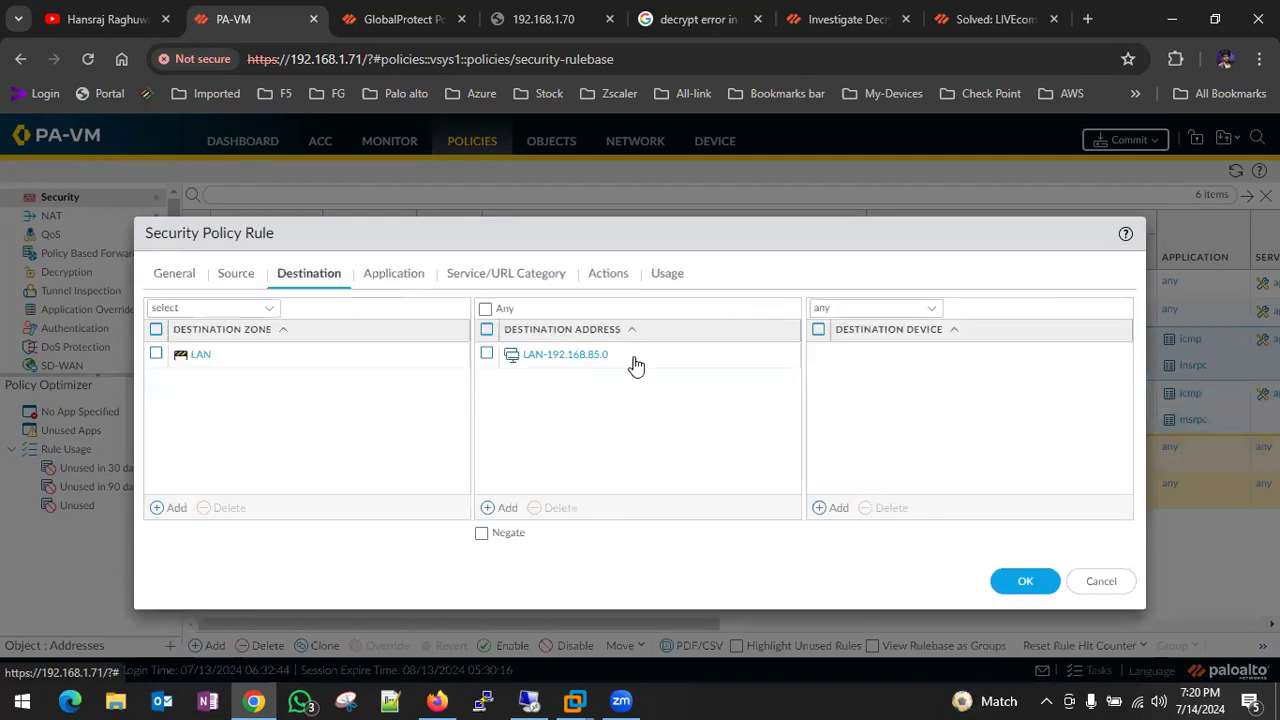
{"action": "left_click", "coordinate": [487, 354]}
{"action": "left_click", "coordinate": [556, 506]}
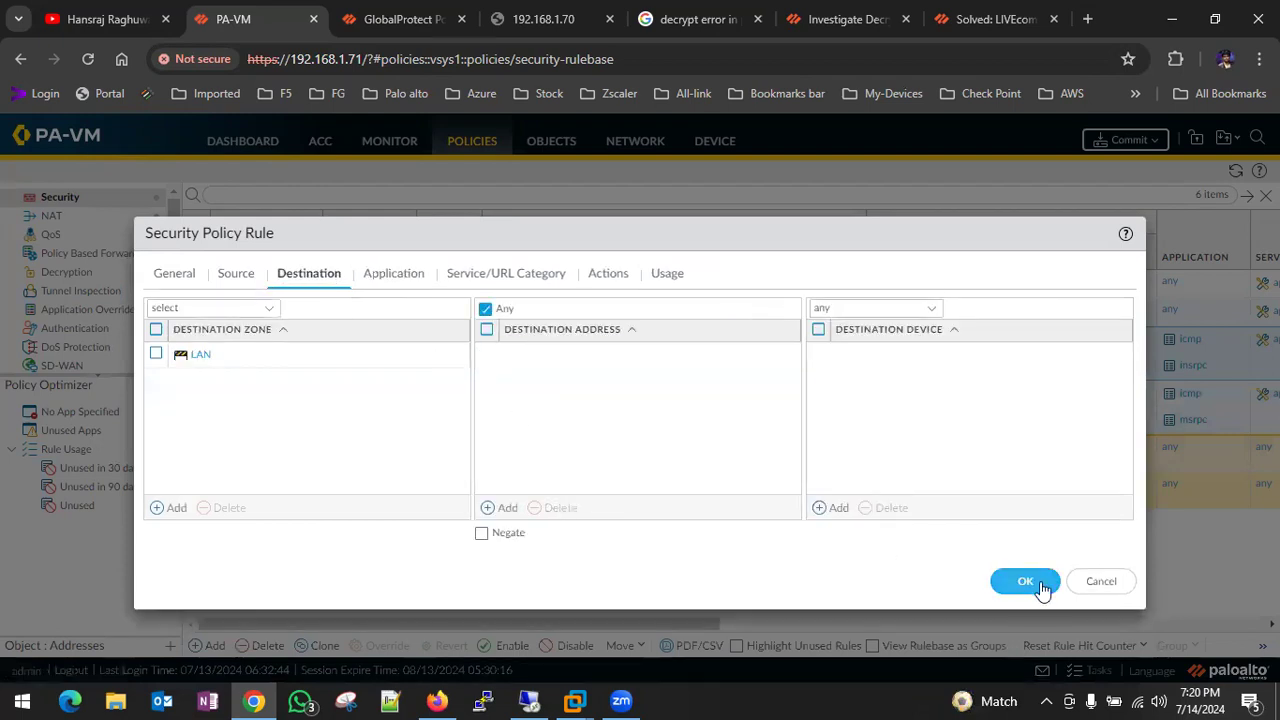
{"action": "left_click", "coordinate": [1040, 588]}
- Commit the Tunnel/LAN rule changes to the firewall, then return to the Windows 10 client VM
{"action": "left_click", "coordinate": [1126, 140]}
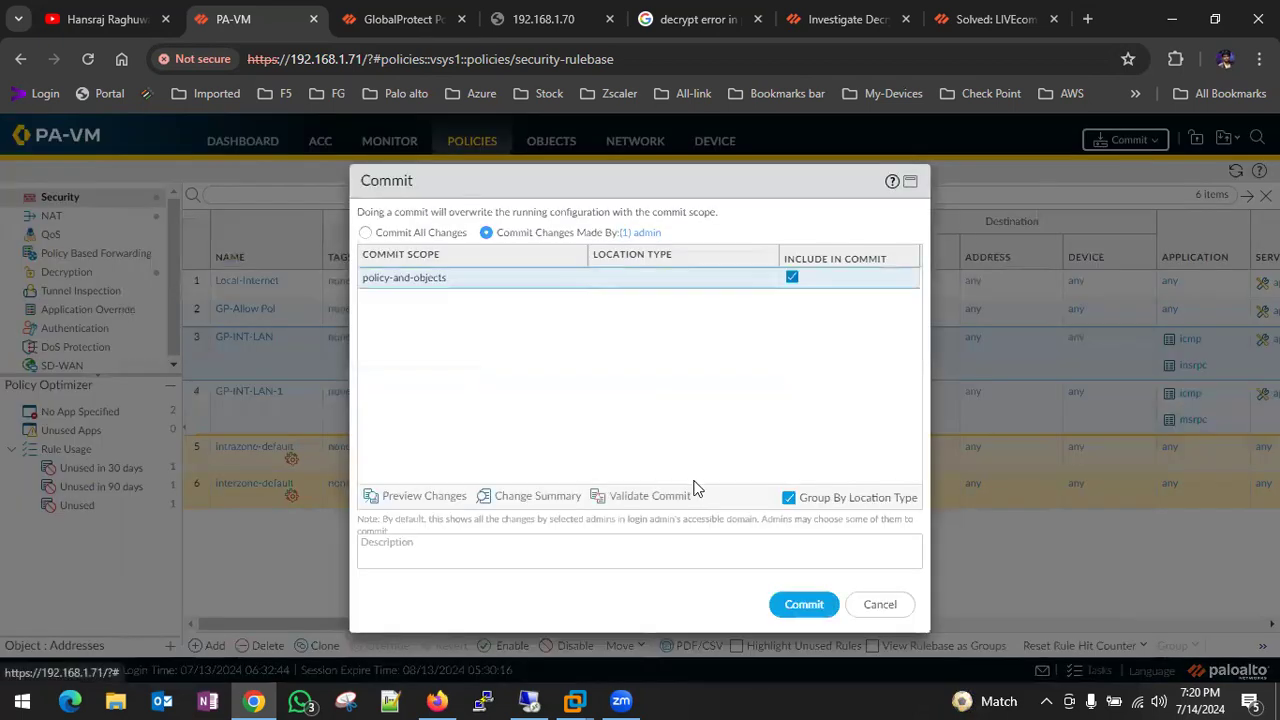
{"action": "left_click", "coordinate": [801, 606]}
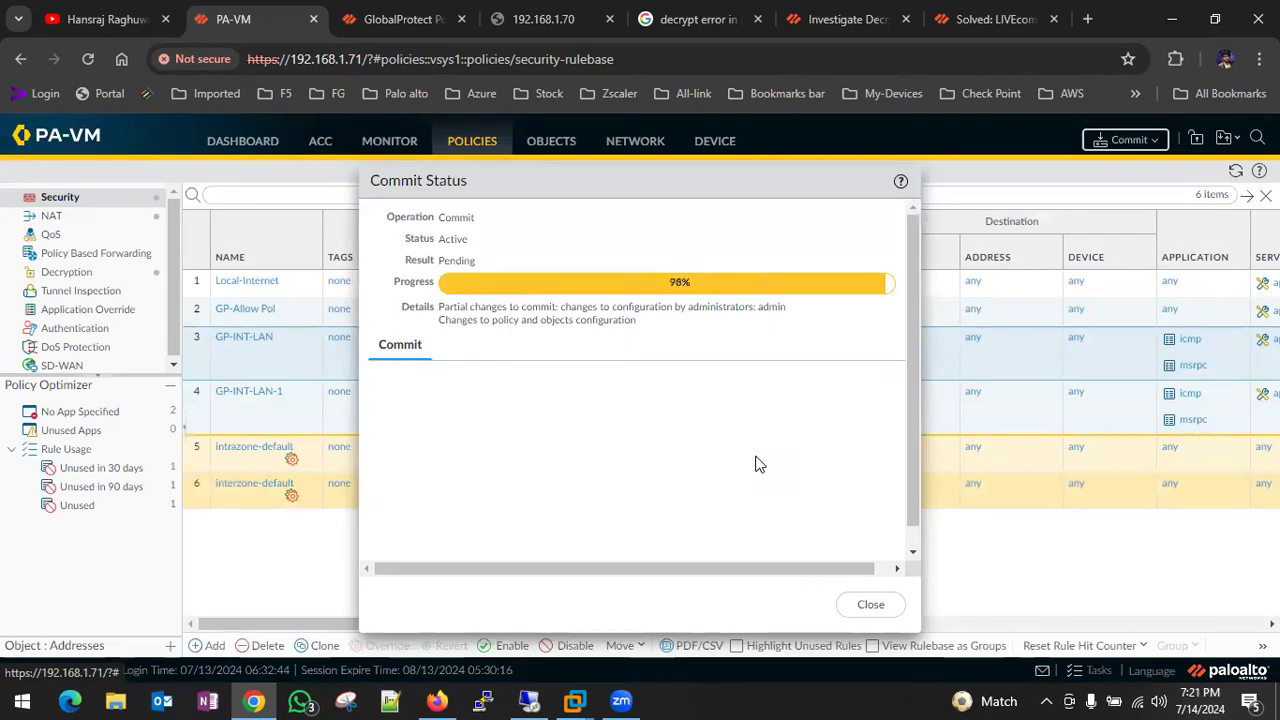
{"action": "left_click", "coordinate": [872, 607]}
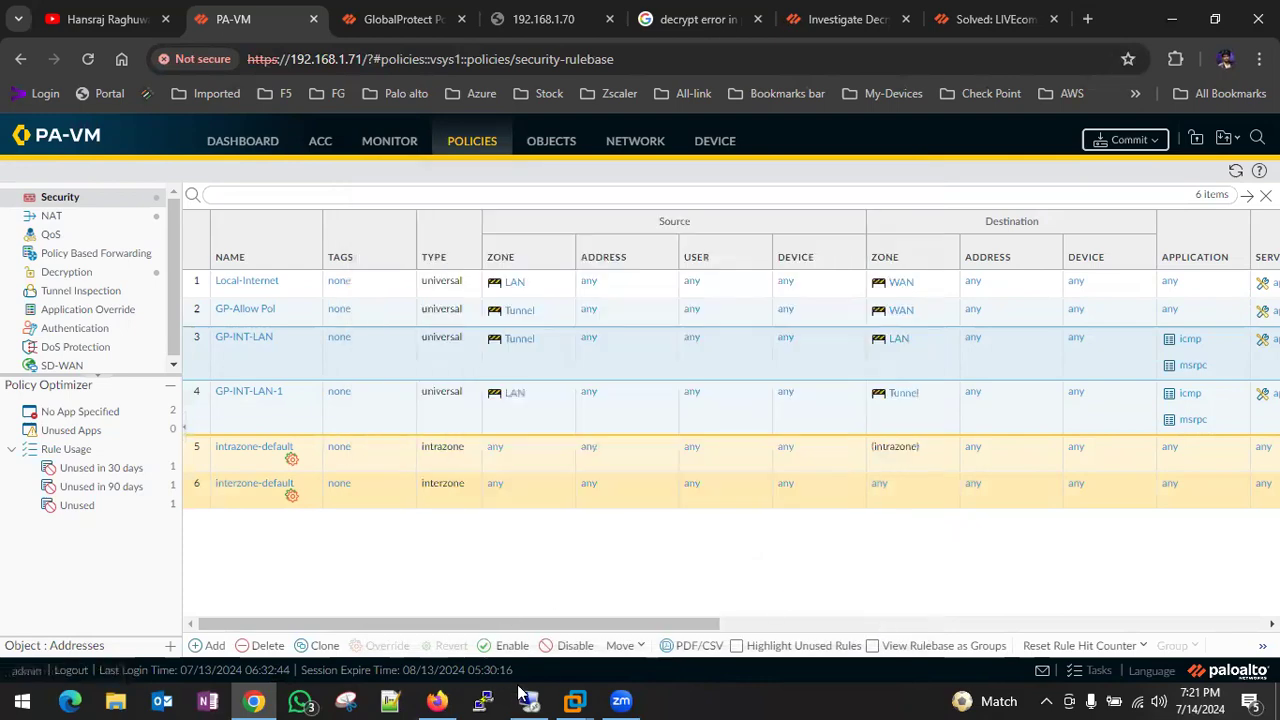
{"action": "mouse_move", "coordinate": [567, 697]}
{"action": "left_click", "coordinate": [571, 590]}
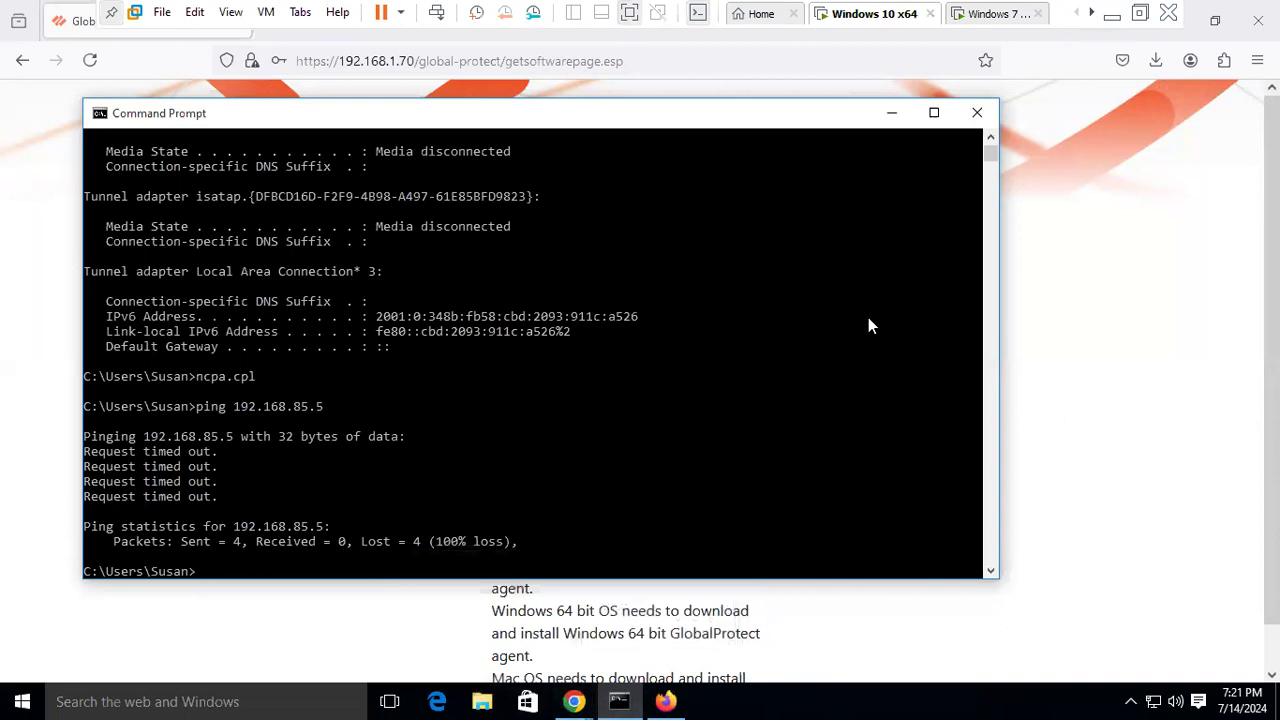
- Switch to the Windows 7 VM showing the continuous ping and GlobalProtect passcode prompt
{"action": "left_click", "coordinate": [990, 14]}
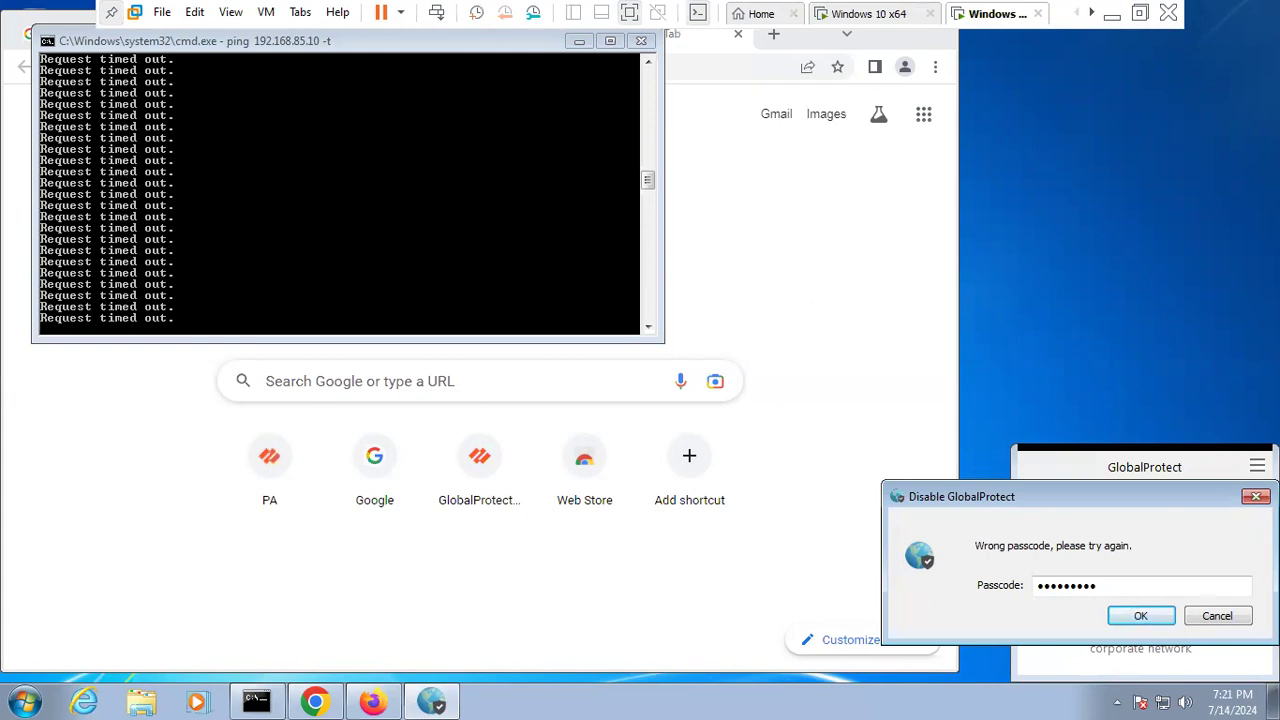
- Dismiss the GlobalProtect prompt and rerun ping -t to 192.168.85.10, confirming it still fails with 100% loss
{"action": "left_click", "coordinate": [1256, 497]}
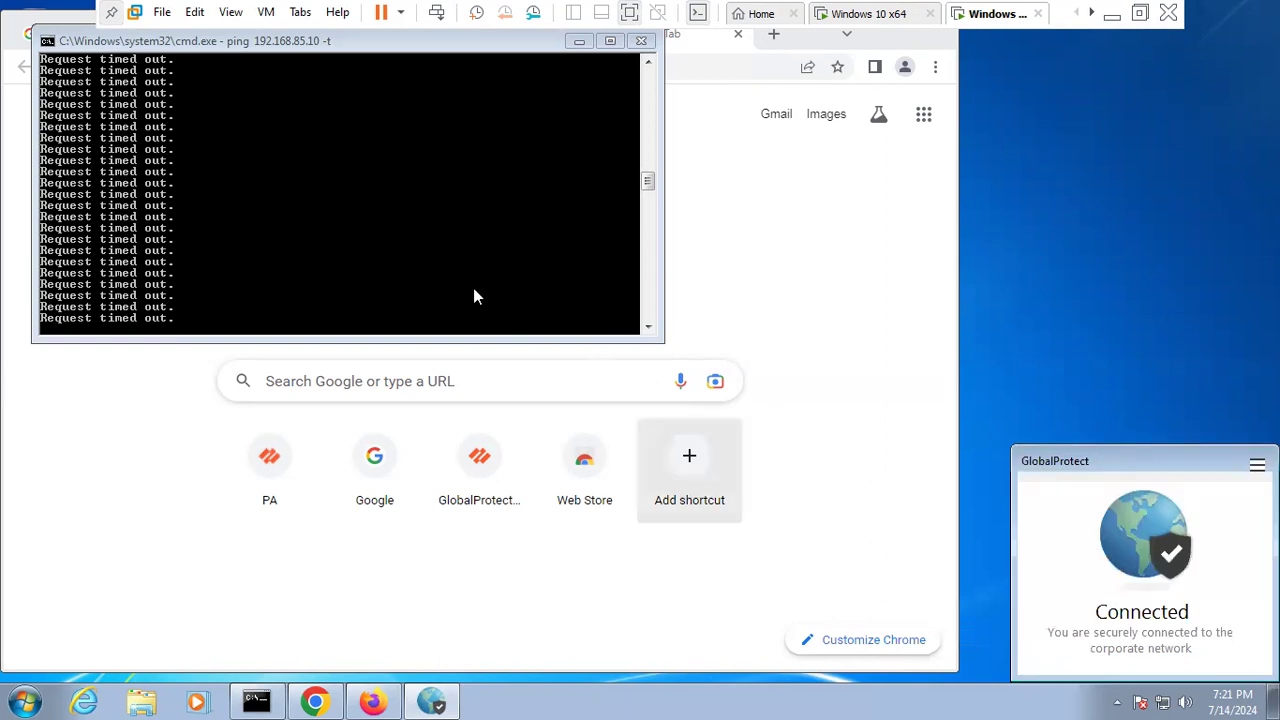
{"action": "left_click", "coordinate": [426, 256]}
{"action": "key", "text": "ctrl+c"}
{"action": "key", "text": "Up"}
{"action": "key", "text": "Return"}
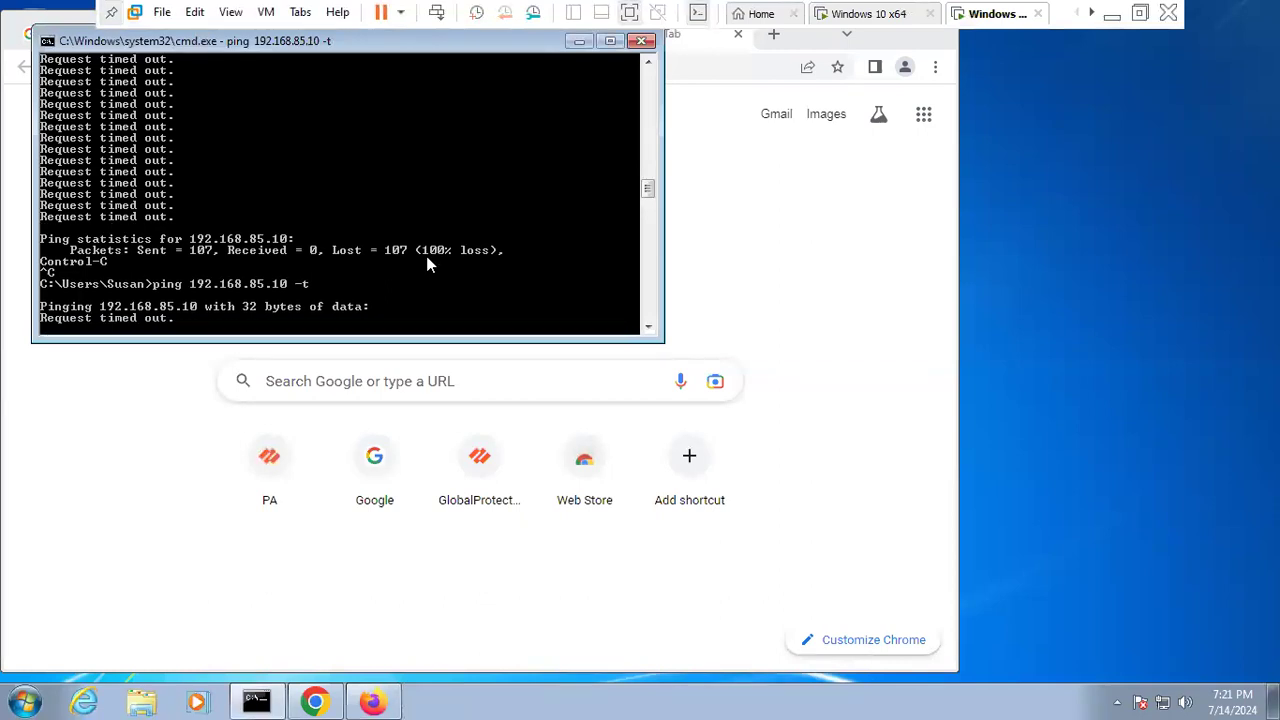
{"action": "key", "text": "ctrl+c"}
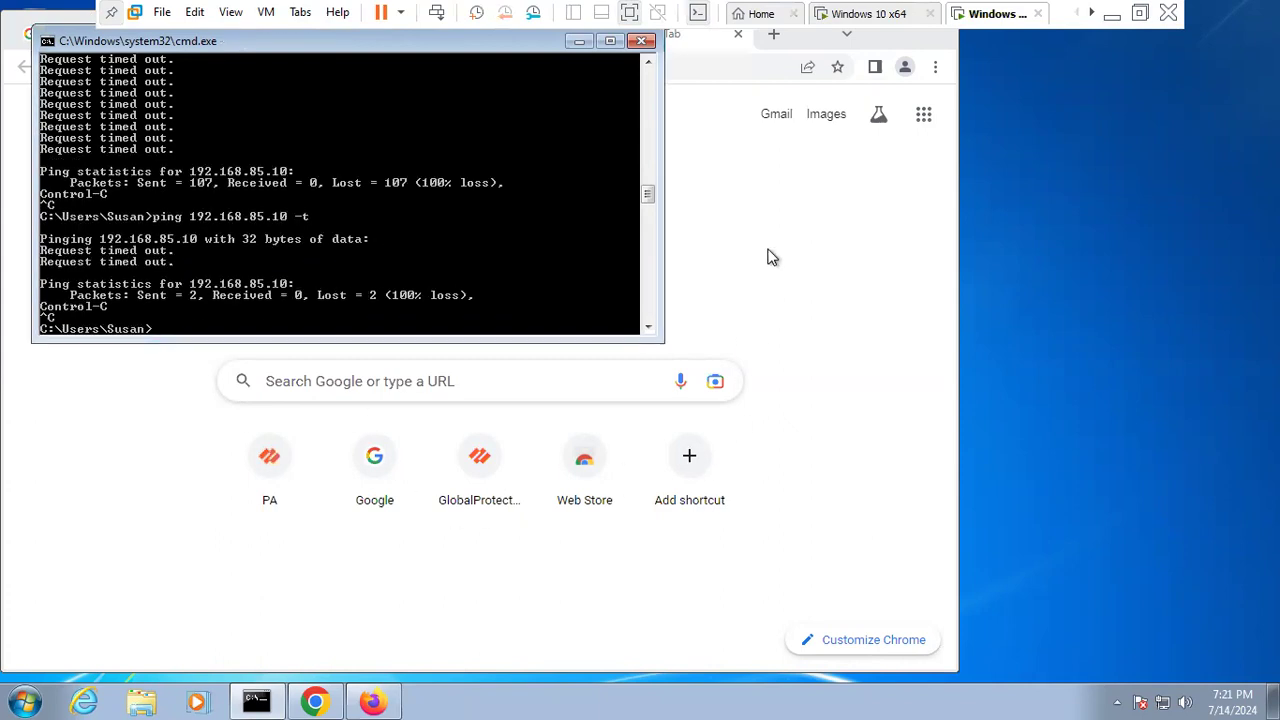
{"action": "left_click", "coordinate": [579, 41]}
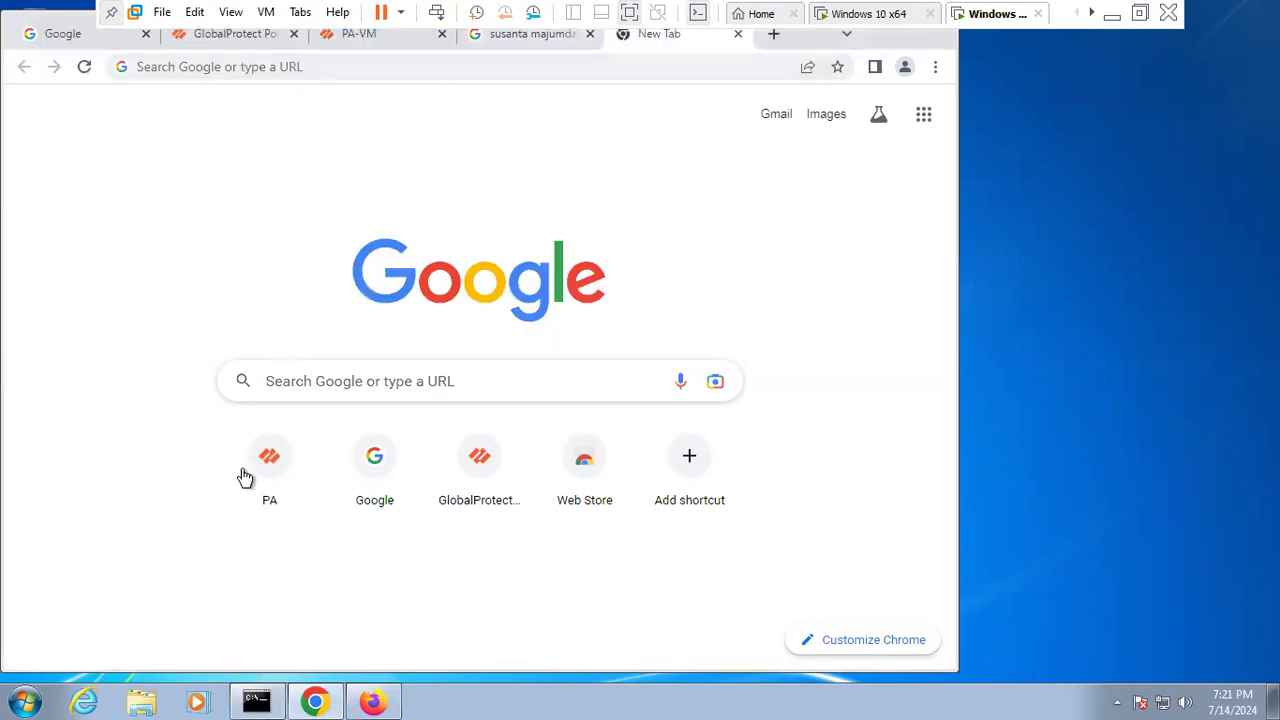
- Open Google in Chrome, search 'youtuve', and reach youtube.com from the results
{"action": "left_click", "coordinate": [367, 67]}
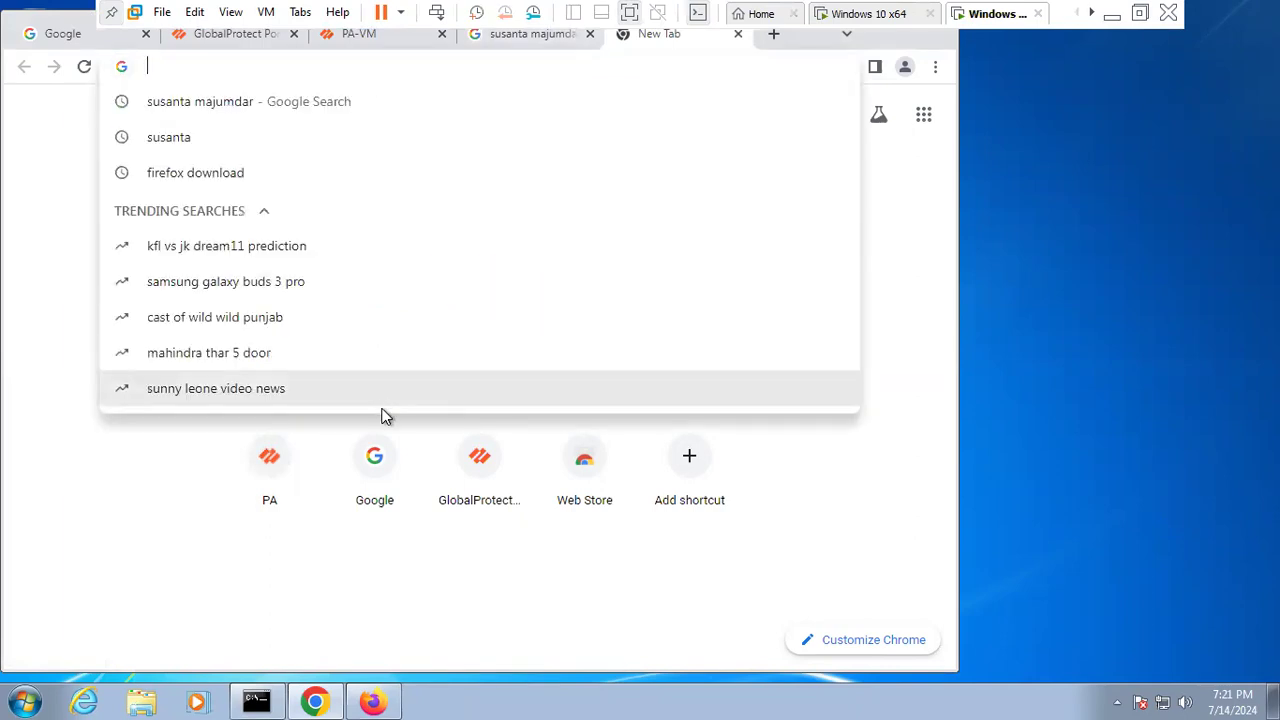
{"action": "left_click", "coordinate": [374, 470]}
{"action": "left_click", "coordinate": [376, 470]}
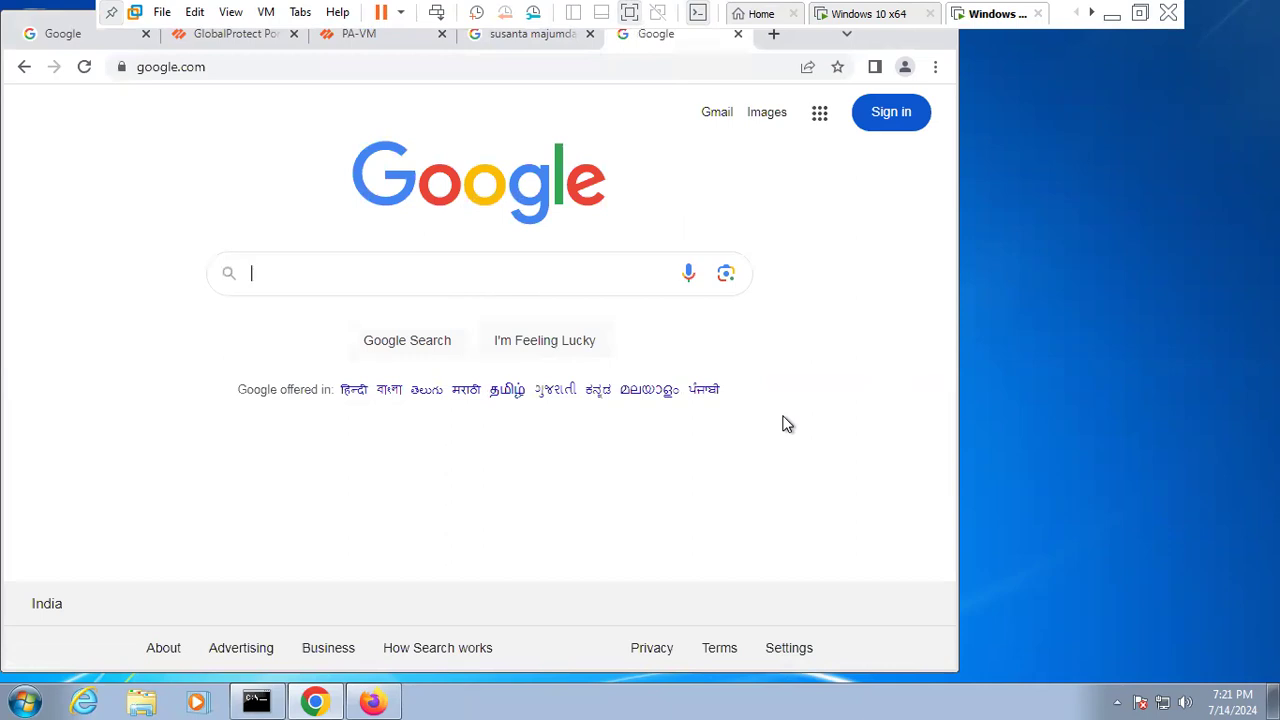
{"action": "left_click", "coordinate": [217, 67]}
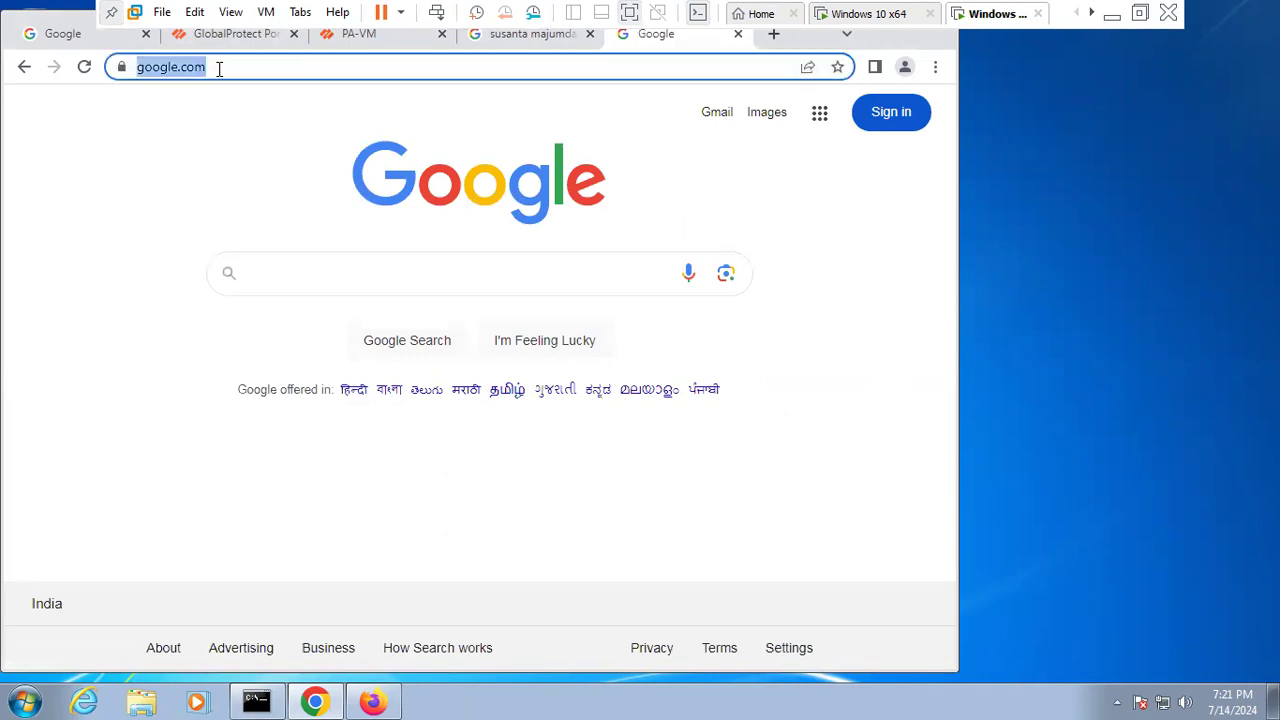
{"action": "type", "text": "youtuve"}
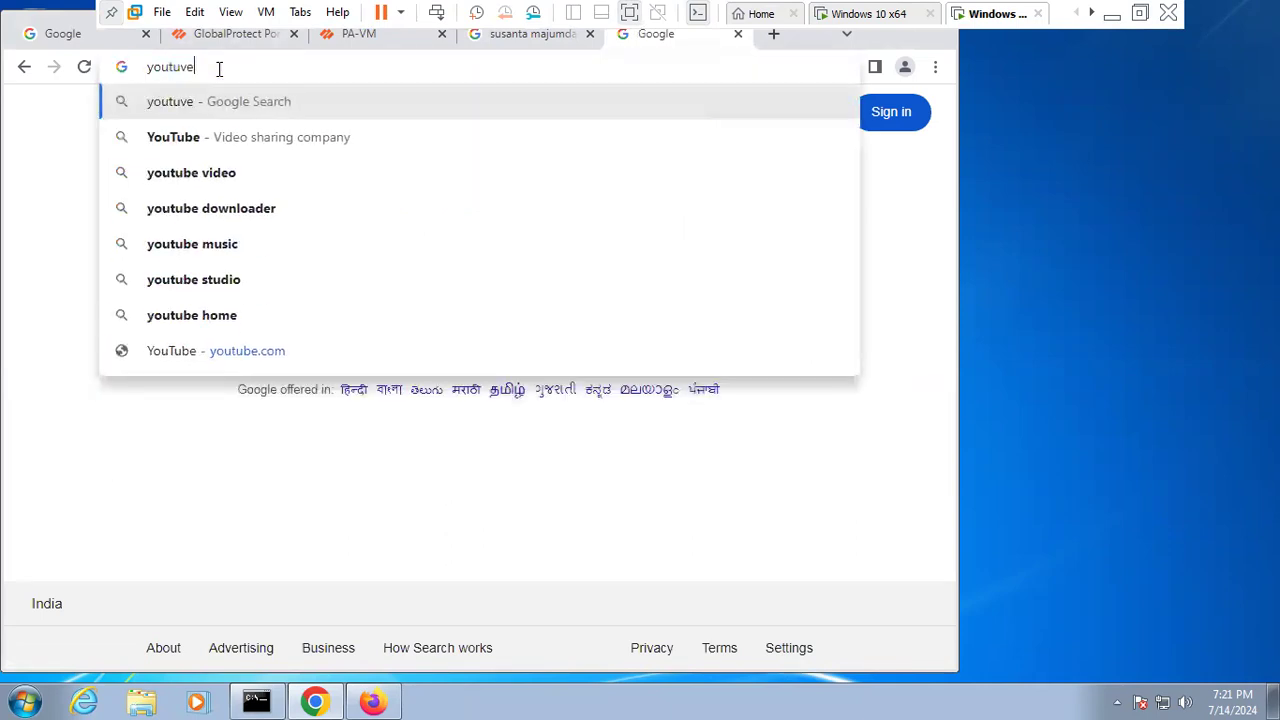
{"action": "key", "text": "Return"}
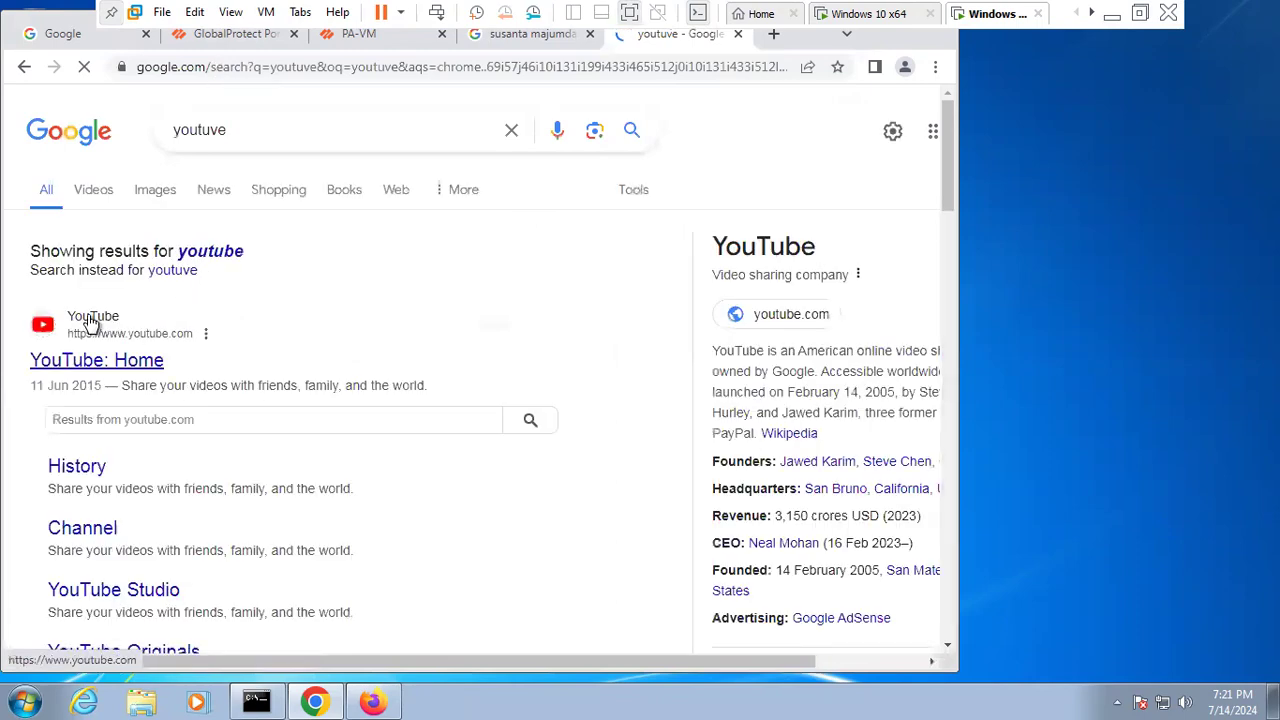
{"action": "left_click", "coordinate": [90, 323]}
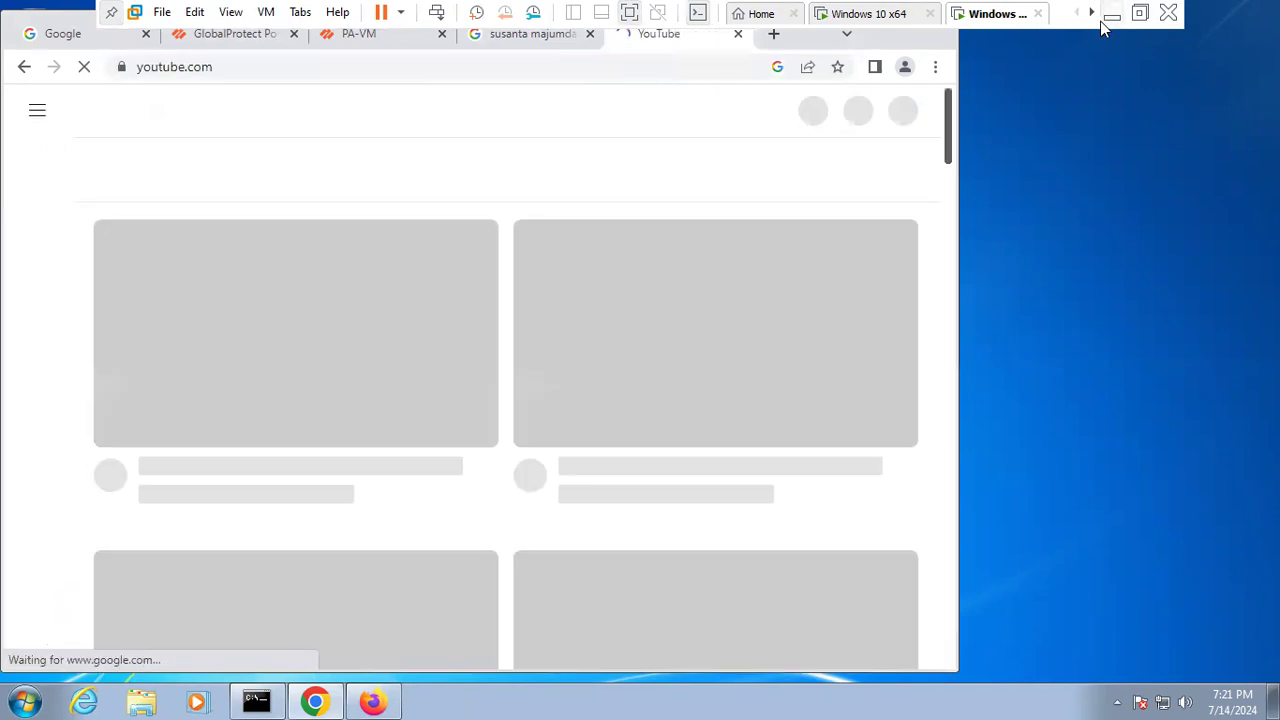
{"action": "left_click", "coordinate": [1111, 14]}
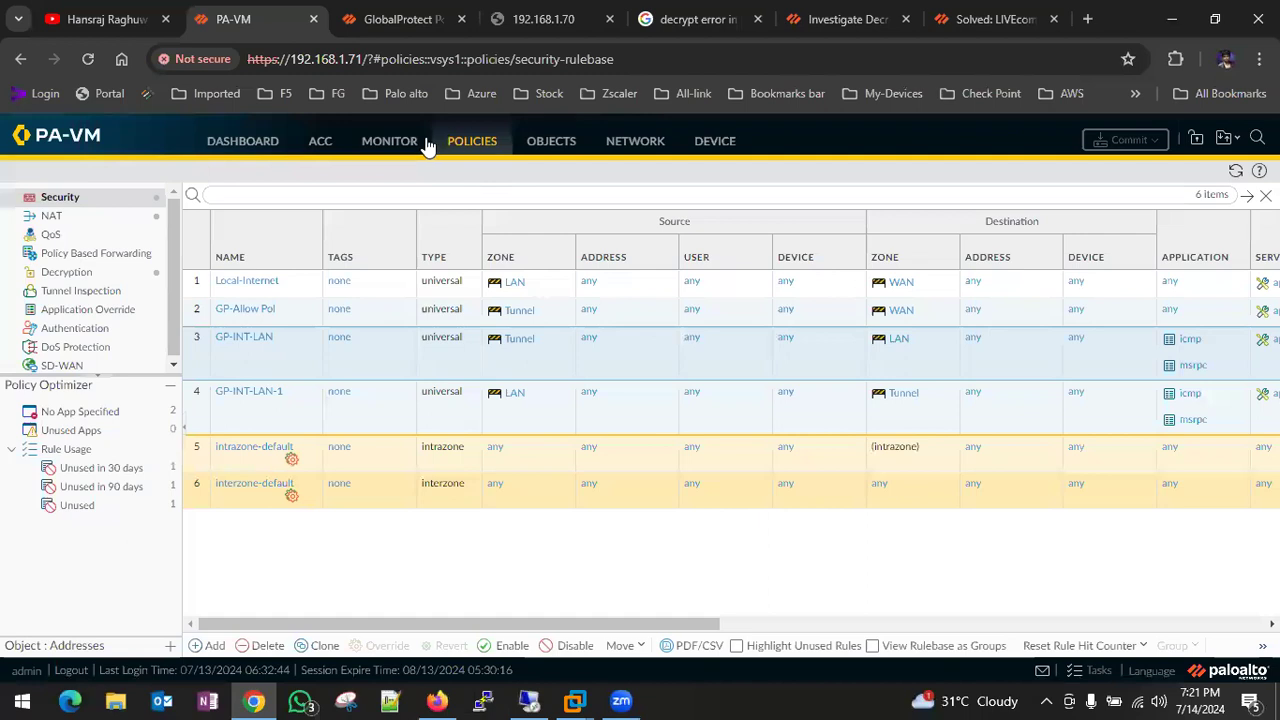
- Open and refresh the Traffic log to find pings from 10.10.5.5 to 192.168.85.10 denied by interzone-default
{"action": "left_click", "coordinate": [395, 143]}
{"action": "left_click", "coordinate": [88, 220]}
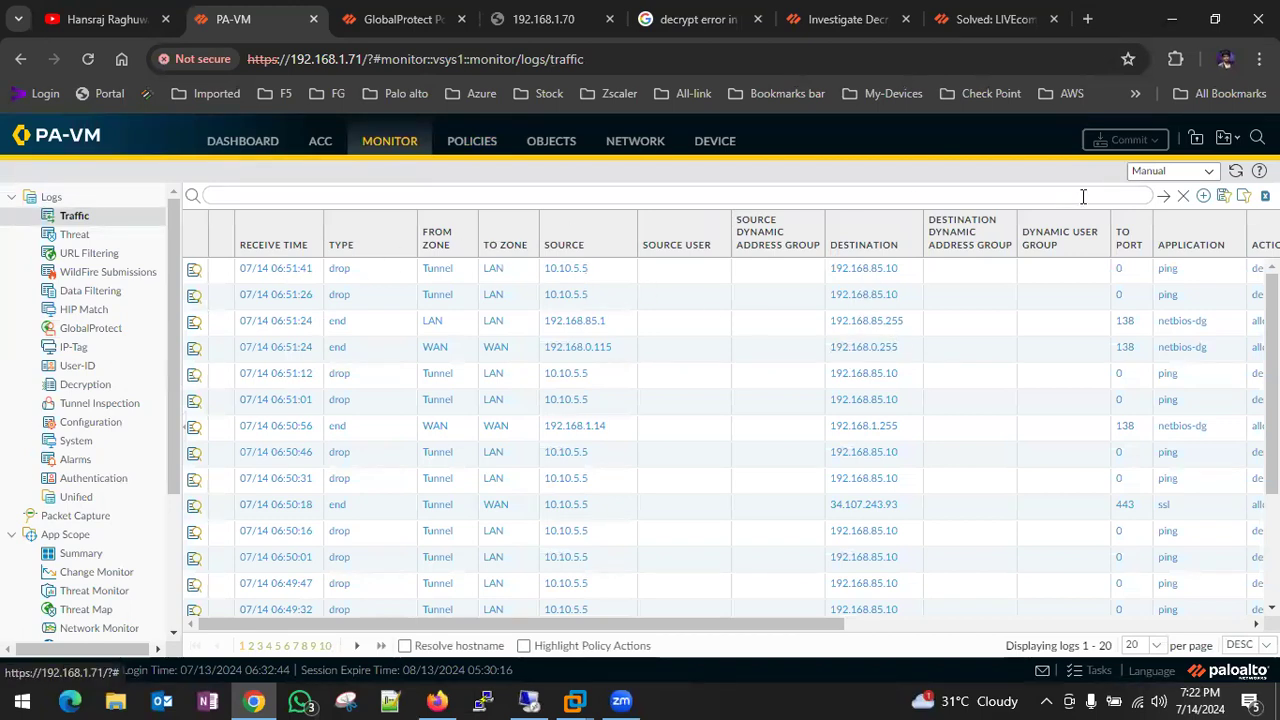
{"action": "left_click", "coordinate": [1168, 200]}
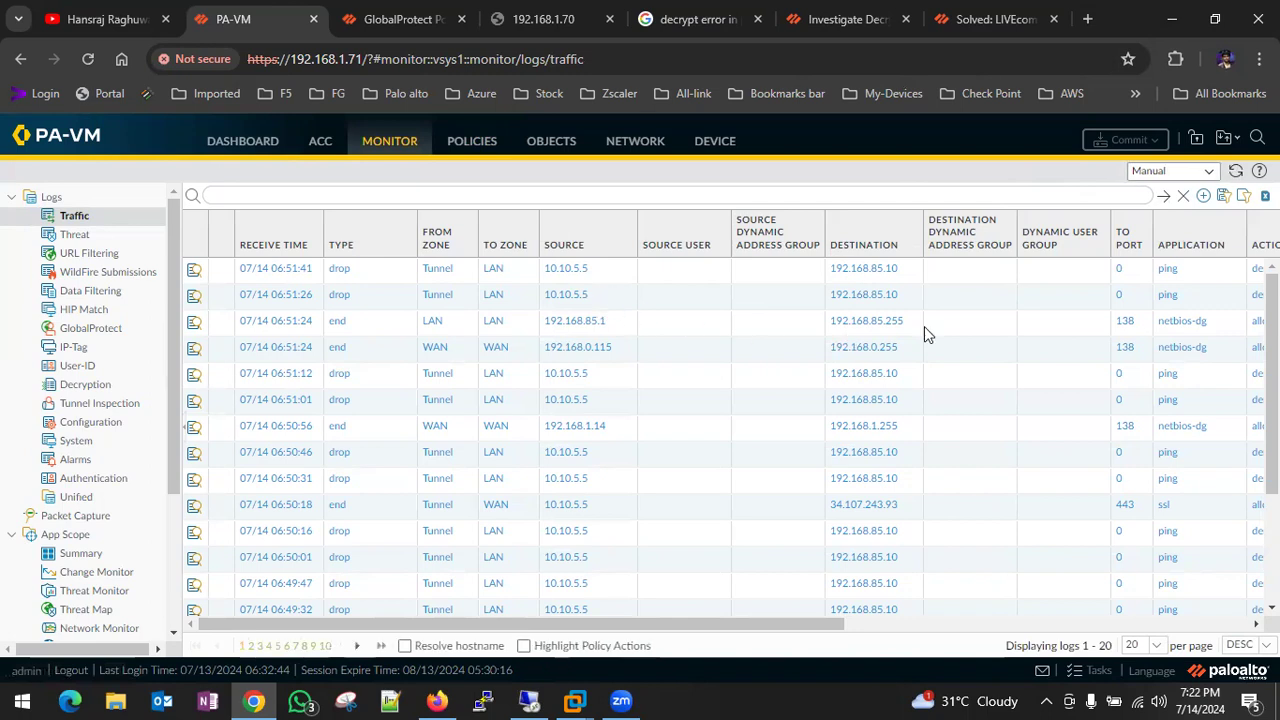
{"action": "left_click", "coordinate": [1163, 196]}
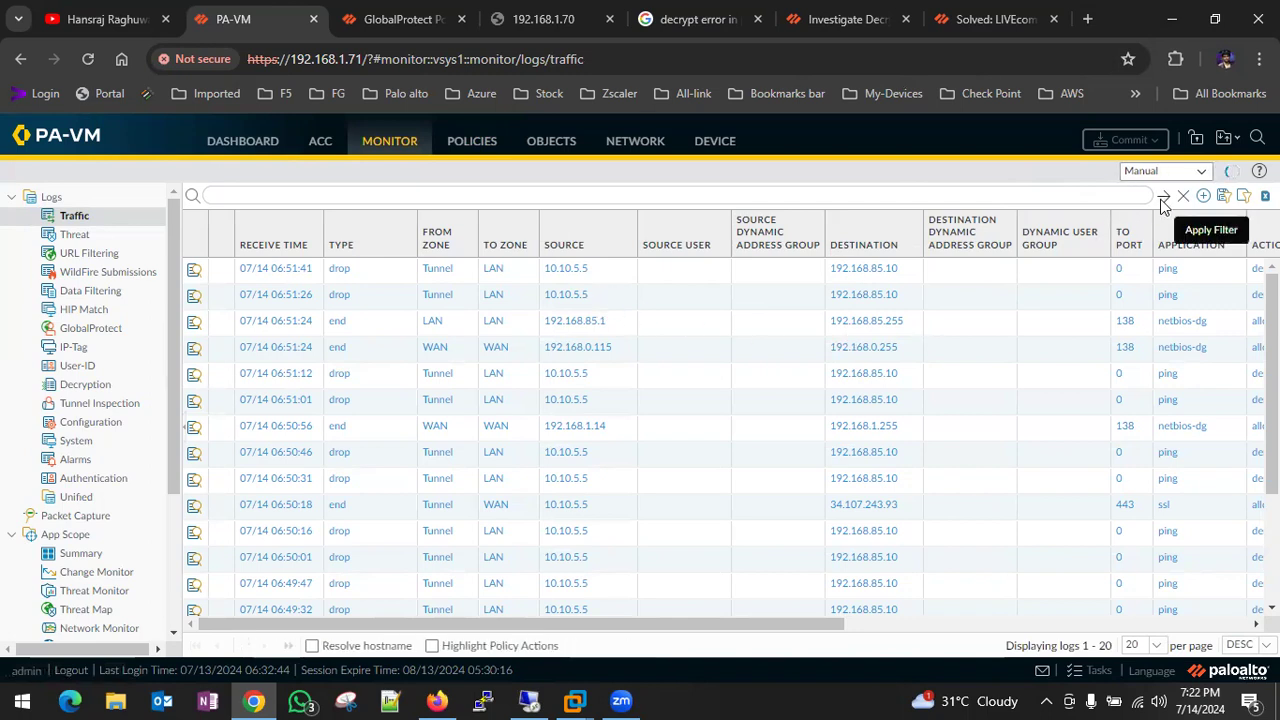
{"action": "scroll", "coordinate": [947, 350], "scroll_direction": "right", "scroll_amount": 1}
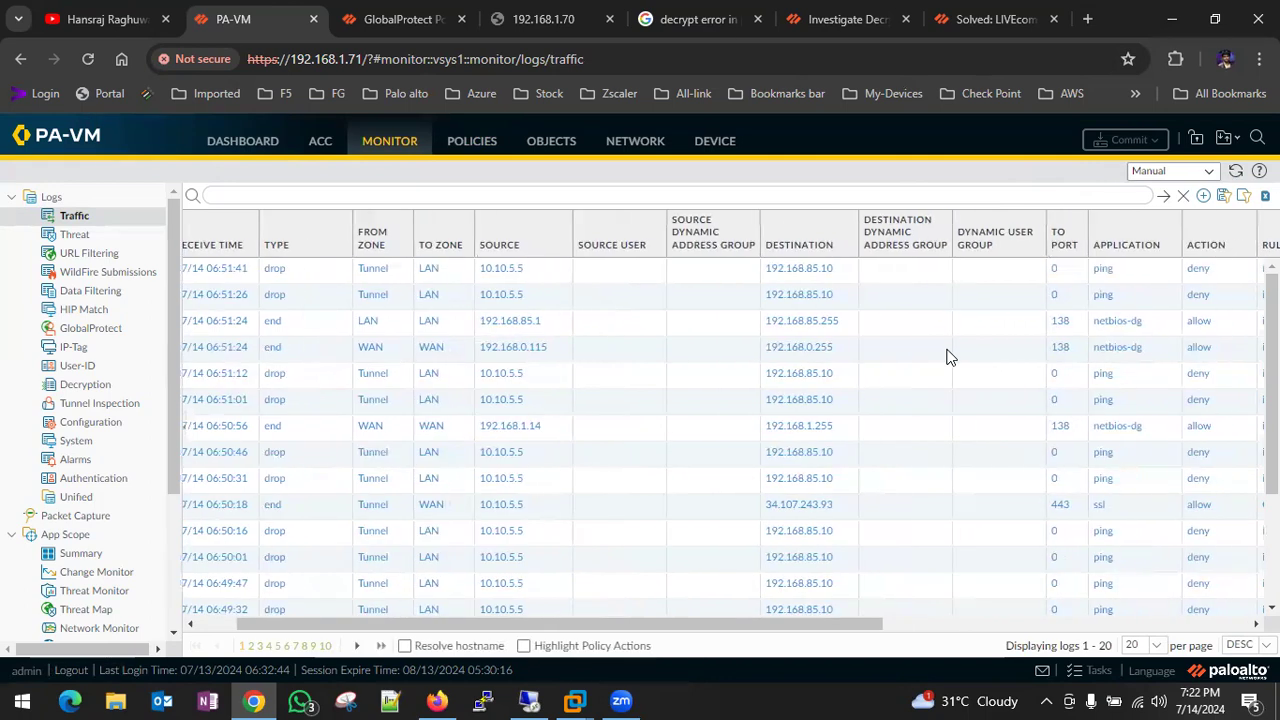
{"action": "left_click", "coordinate": [1166, 198]}
{"action": "scroll", "coordinate": [947, 336], "scroll_direction": "right", "scroll_amount": 2}
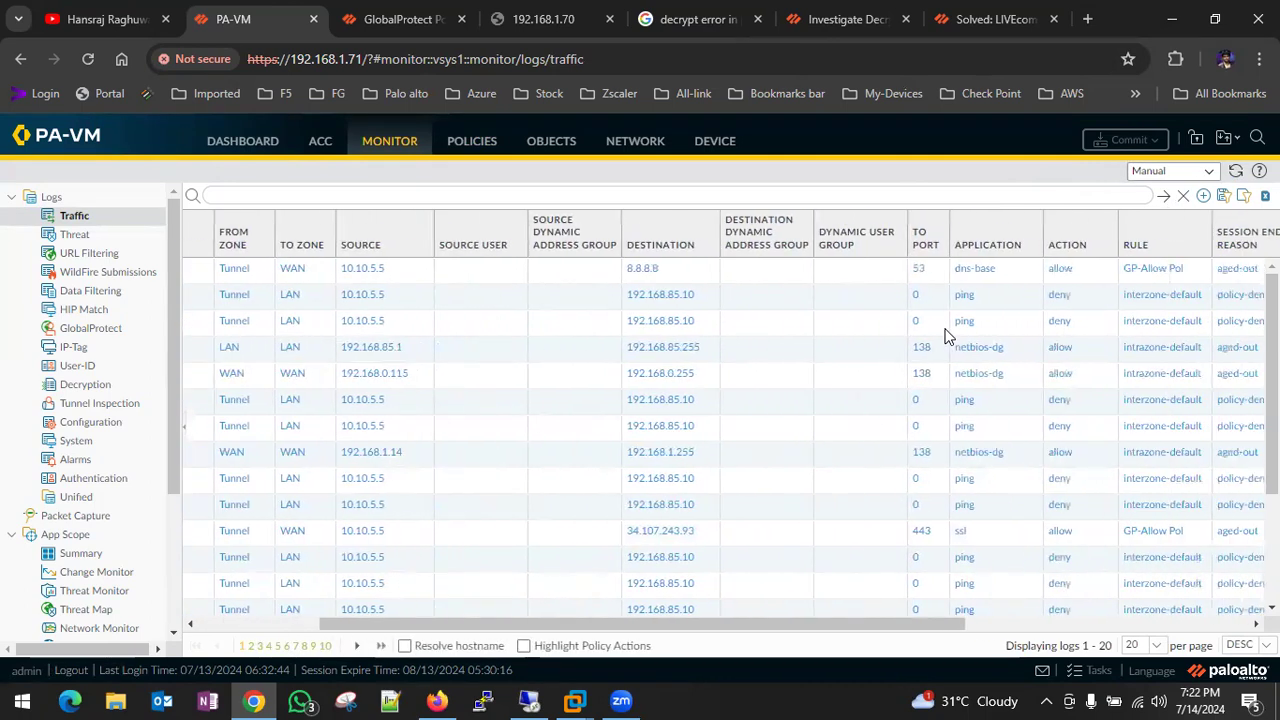
{"action": "scroll", "coordinate": [951, 334], "scroll_direction": "right", "scroll_amount": 3}
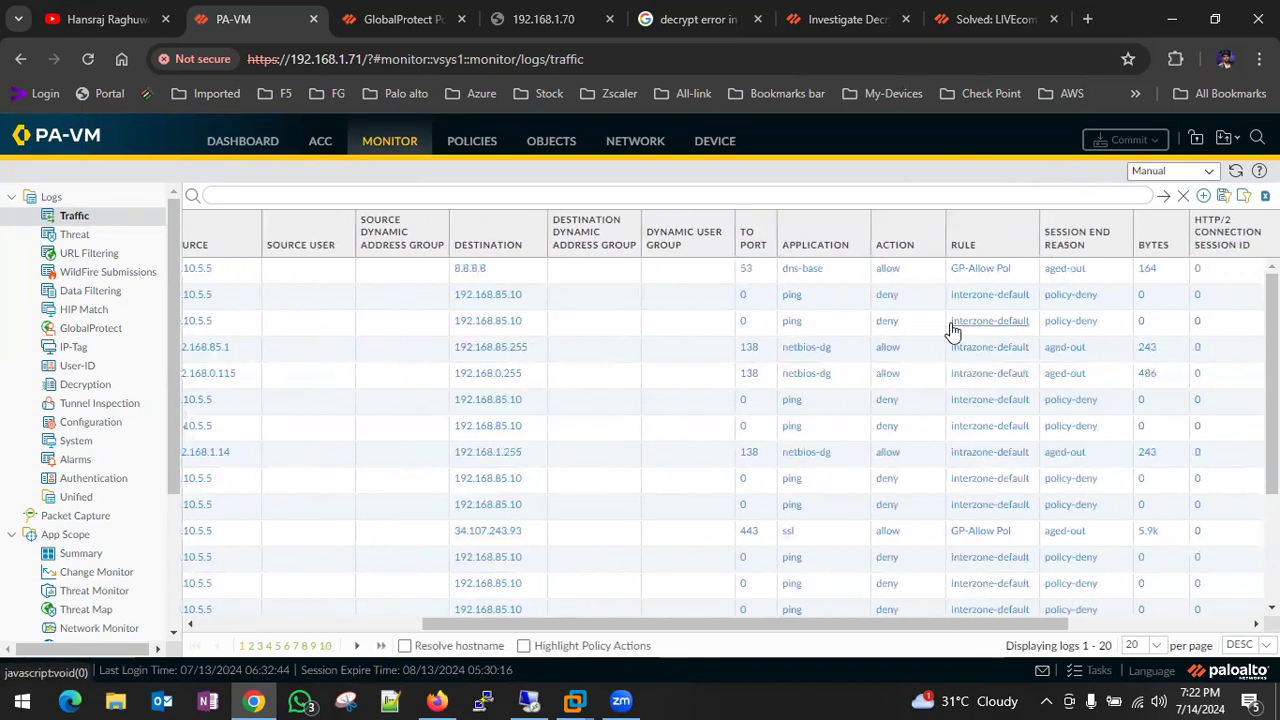
{"action": "scroll", "coordinate": [951, 331], "scroll_direction": "left", "scroll_amount": 5}
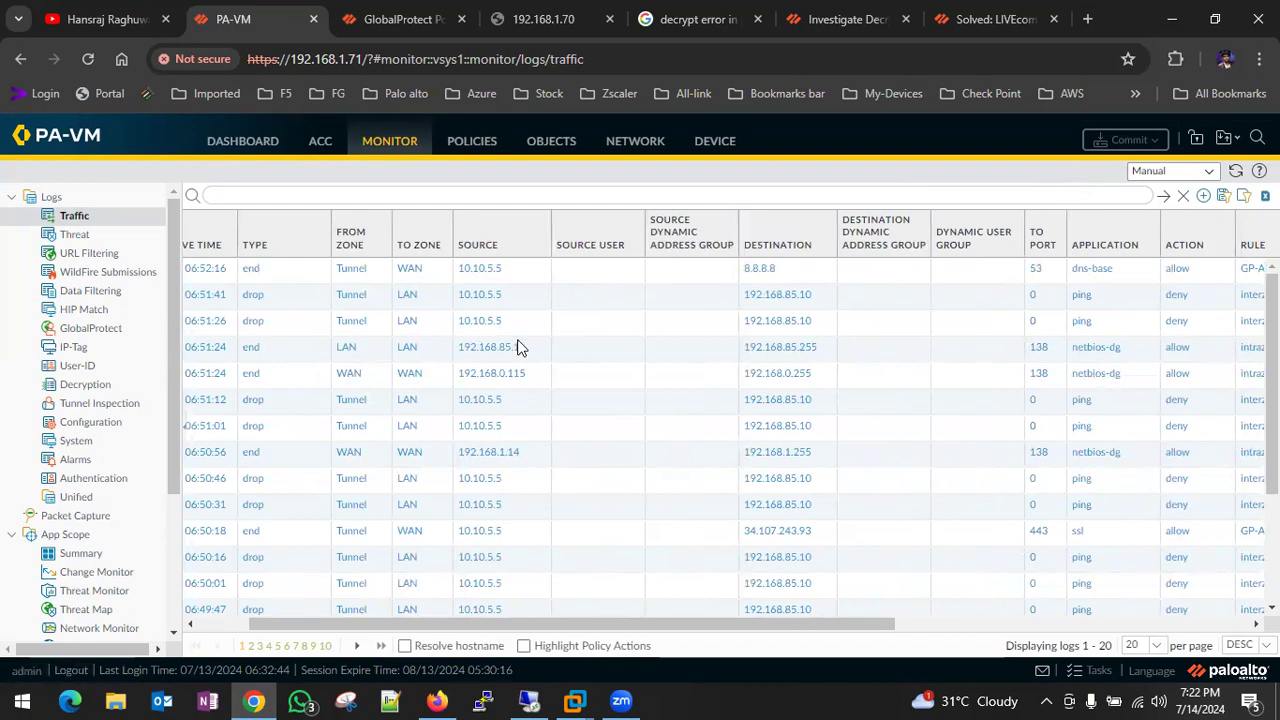
- Open GP_gateway's User client configuration and view its split tunnel access routes
{"action": "left_click", "coordinate": [623, 146]}
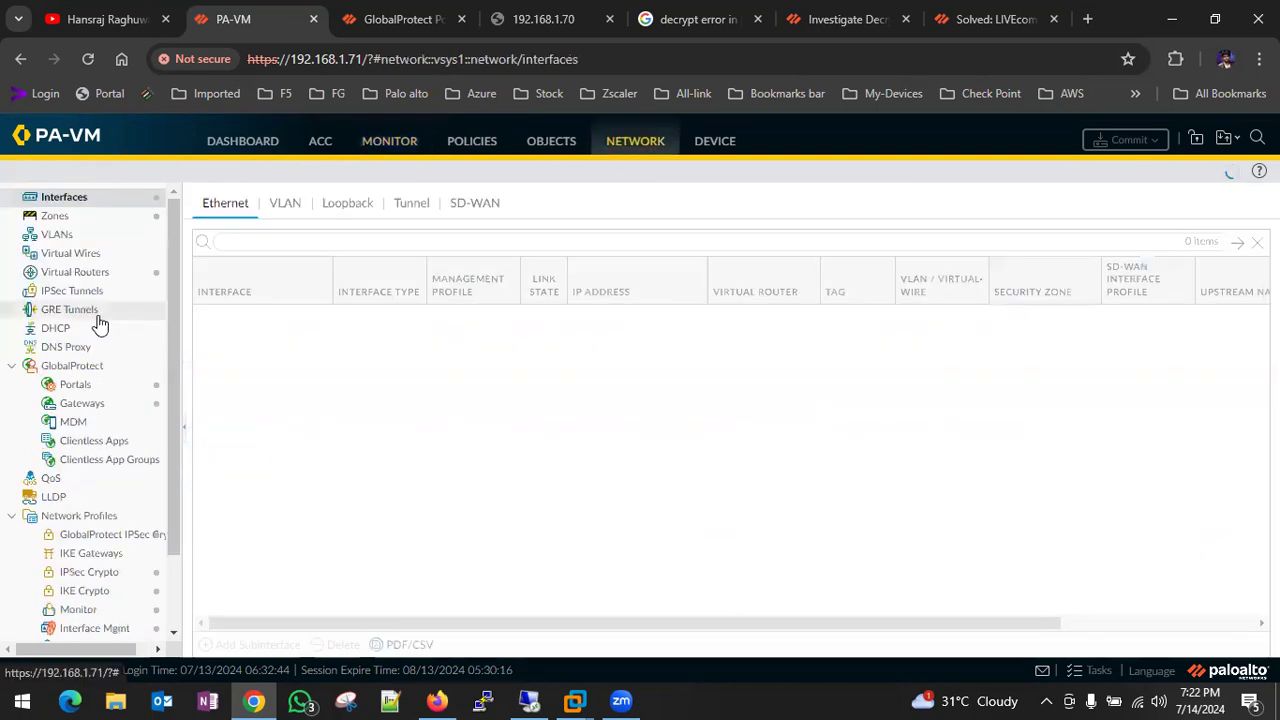
{"action": "left_click", "coordinate": [88, 387]}
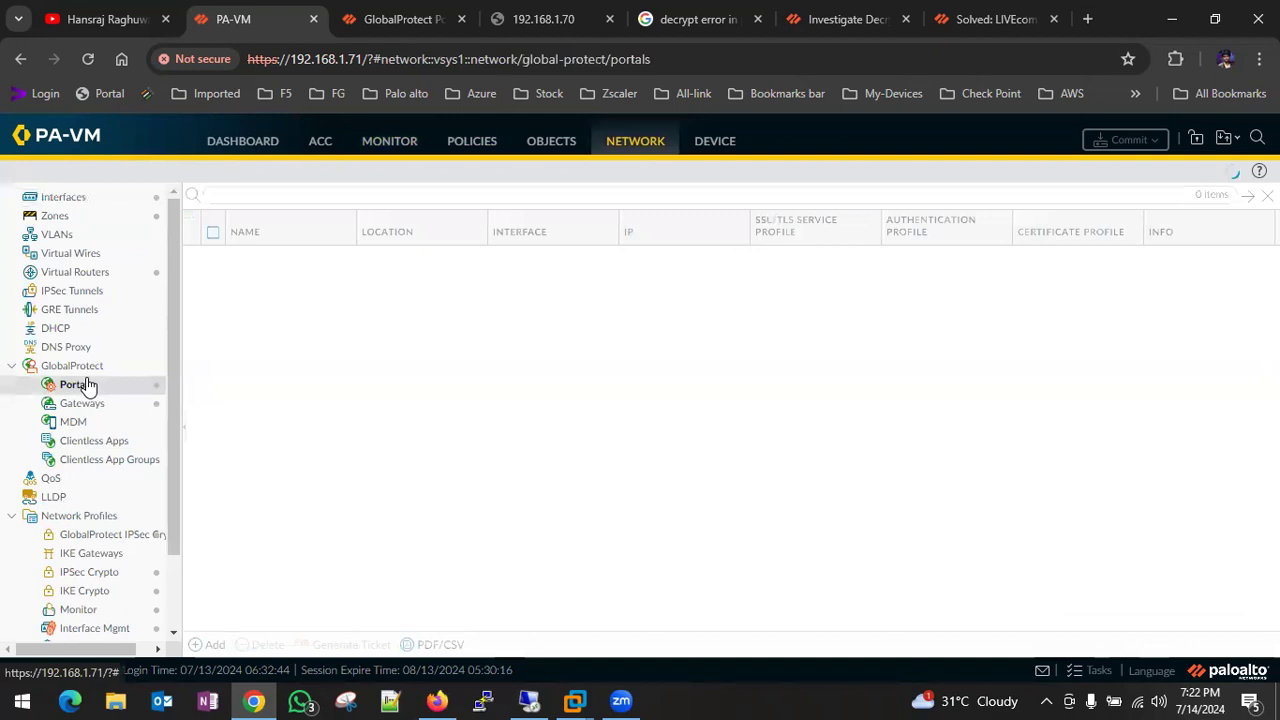
{"action": "left_click", "coordinate": [102, 403]}
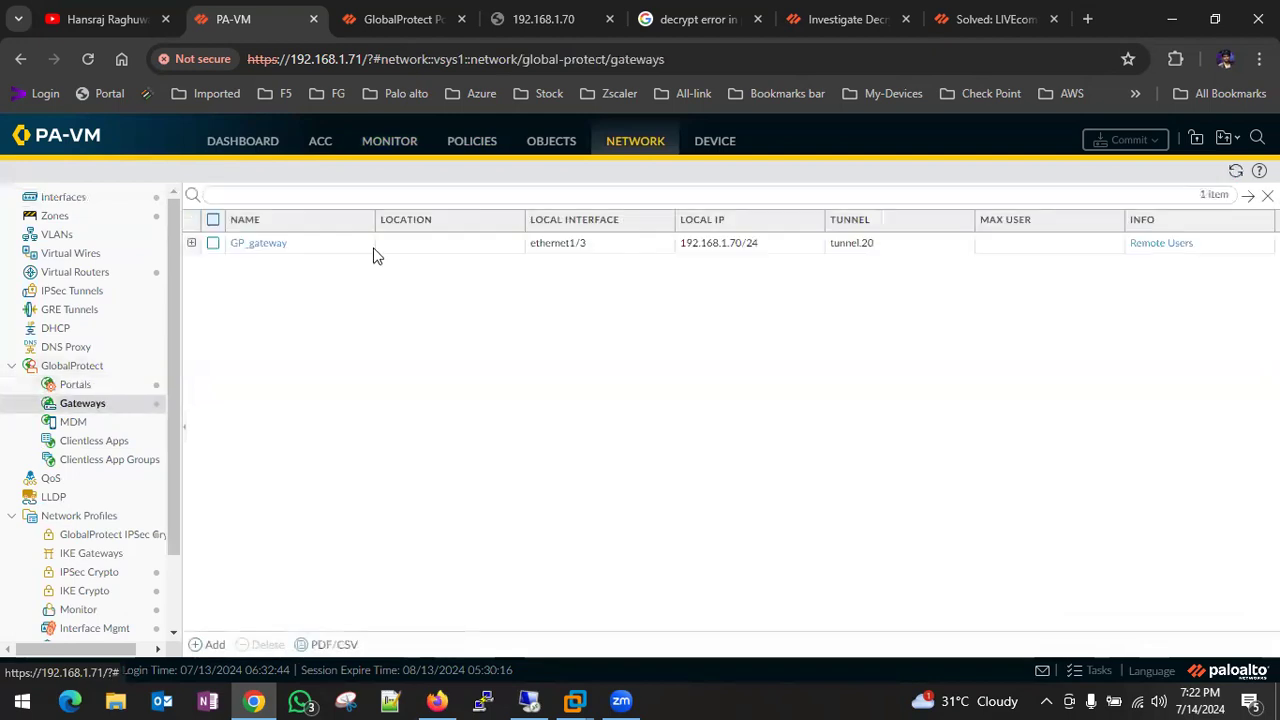
{"action": "left_click", "coordinate": [274, 245]}
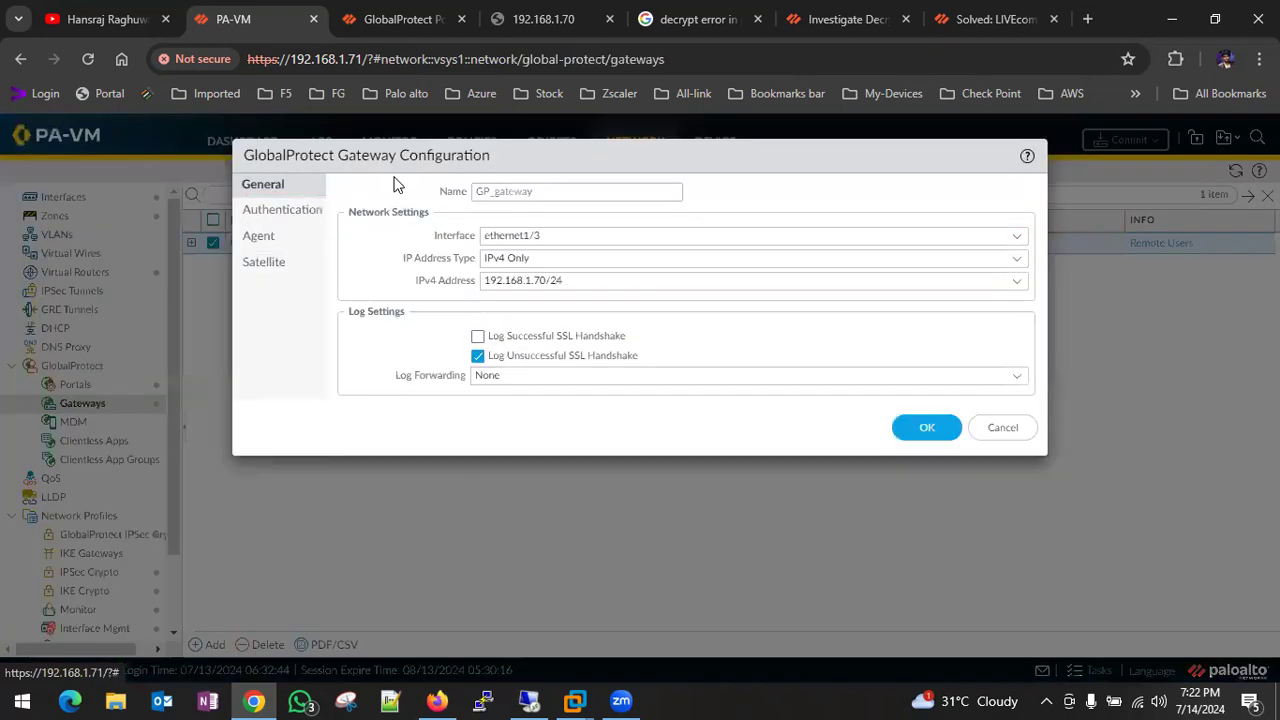
{"action": "left_click", "coordinate": [285, 234]}
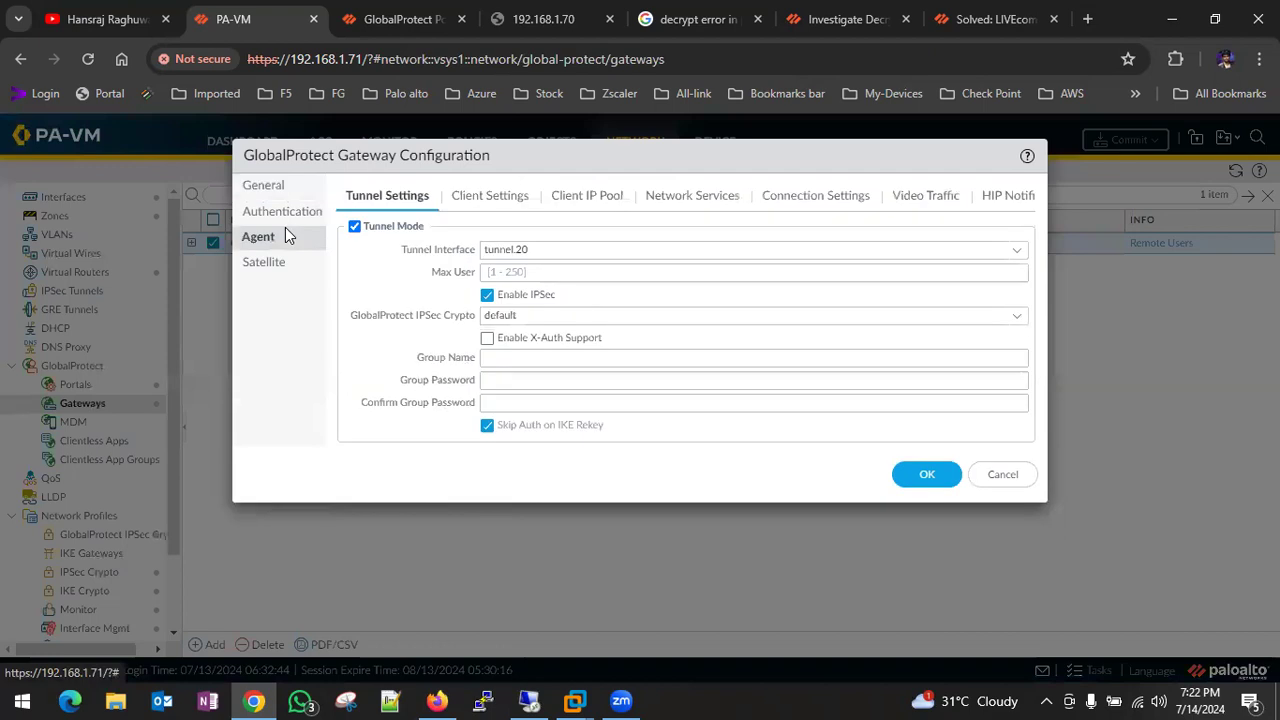
{"action": "left_click", "coordinate": [456, 198]}
{"action": "left_click", "coordinate": [378, 316]}
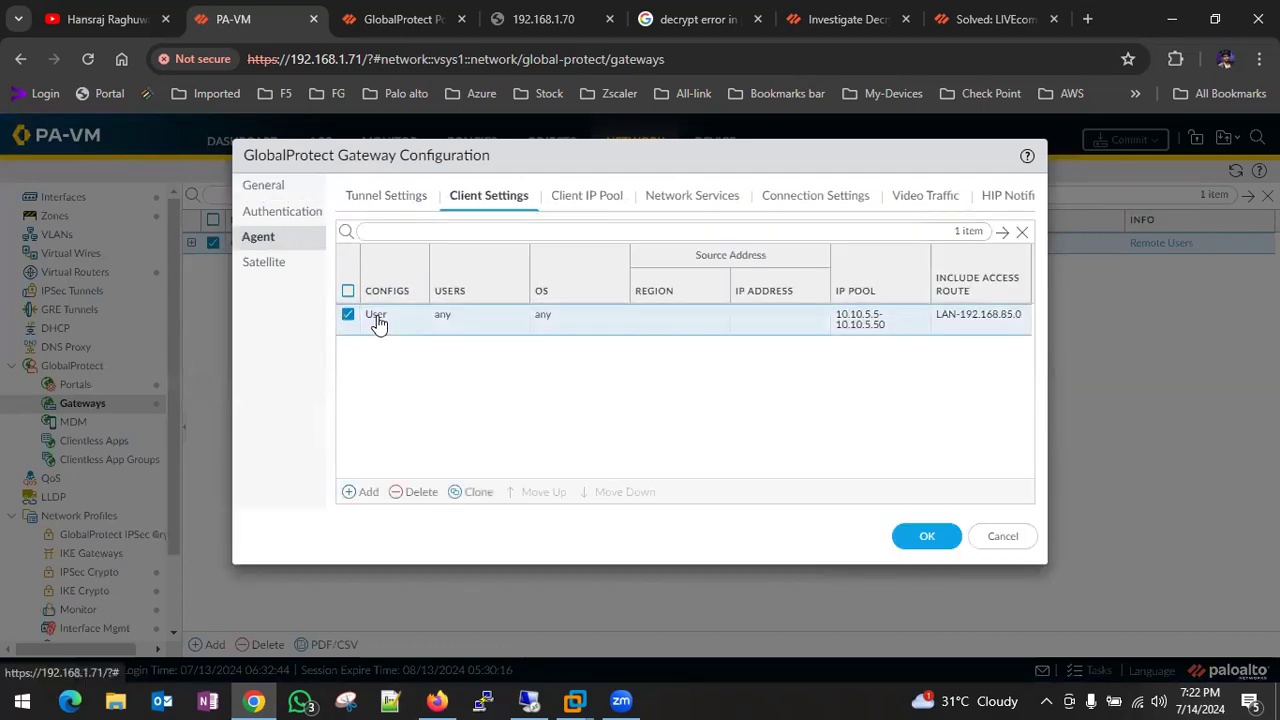
{"action": "left_click", "coordinate": [703, 172]}
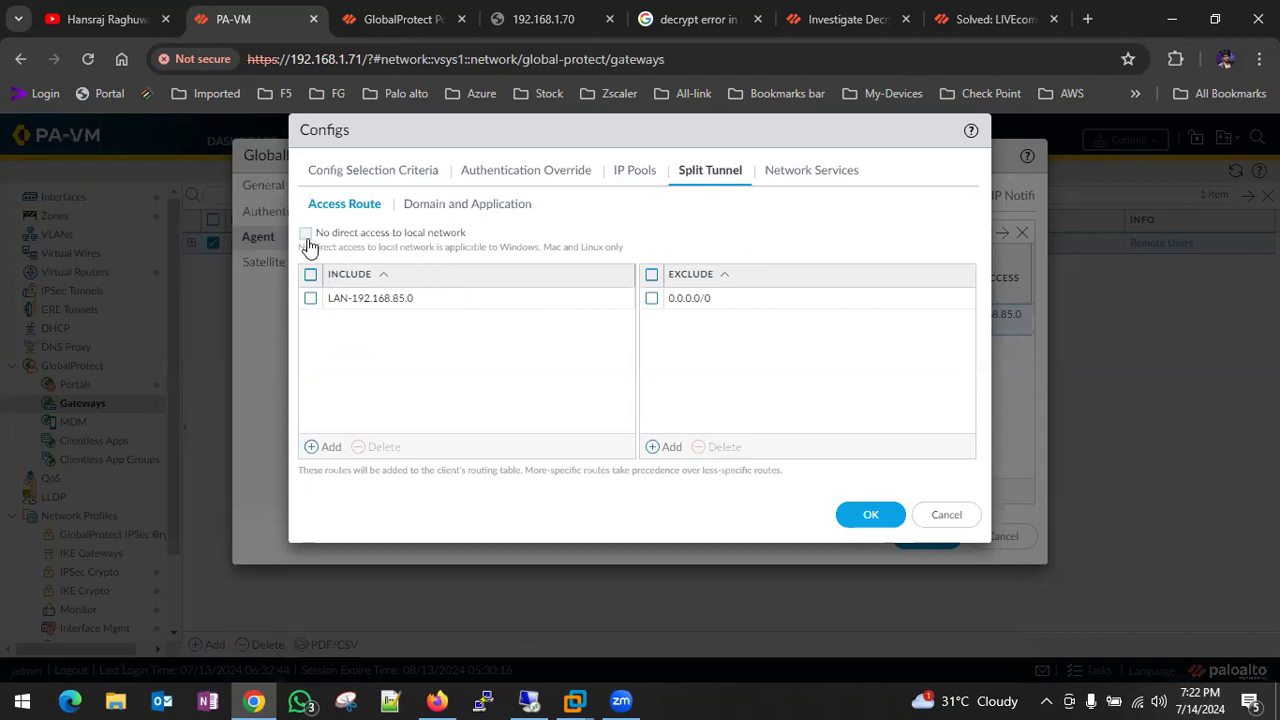
- Remove the 0.0.0.0/0 exclude route and add a new entry, then discard the client config changes
{"action": "left_click", "coordinate": [437, 208]}
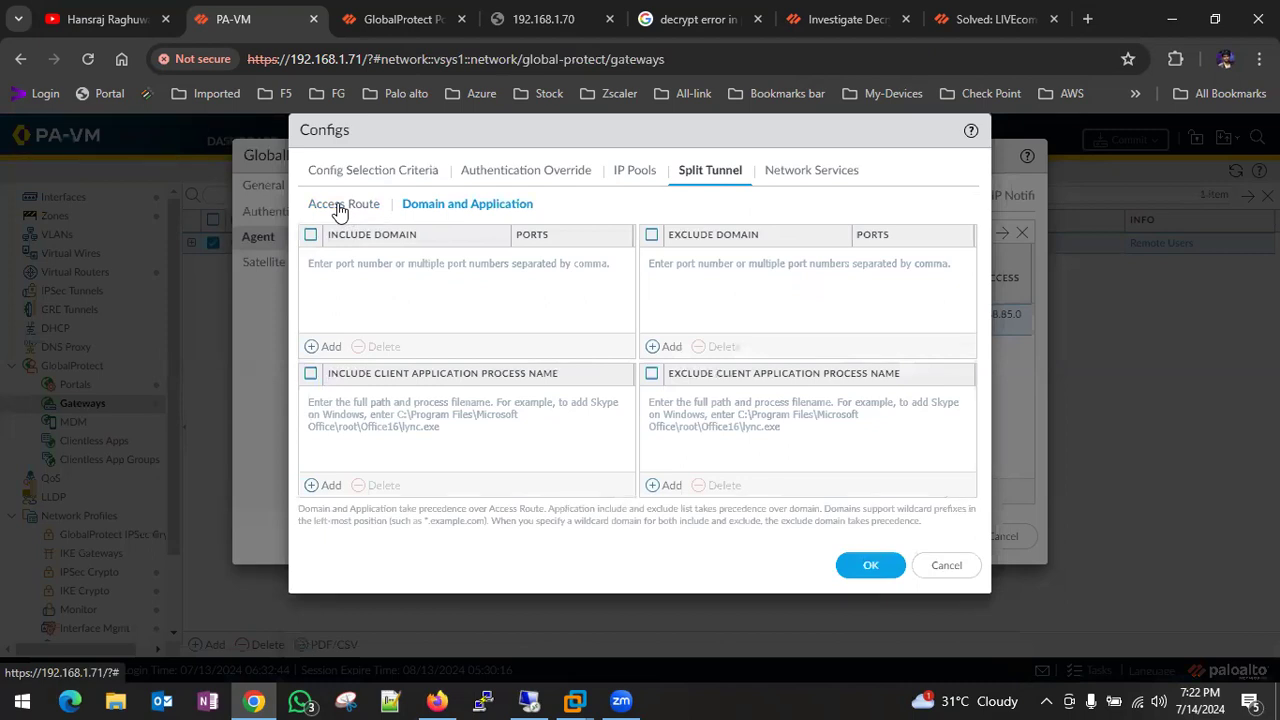
{"action": "left_click", "coordinate": [340, 208]}
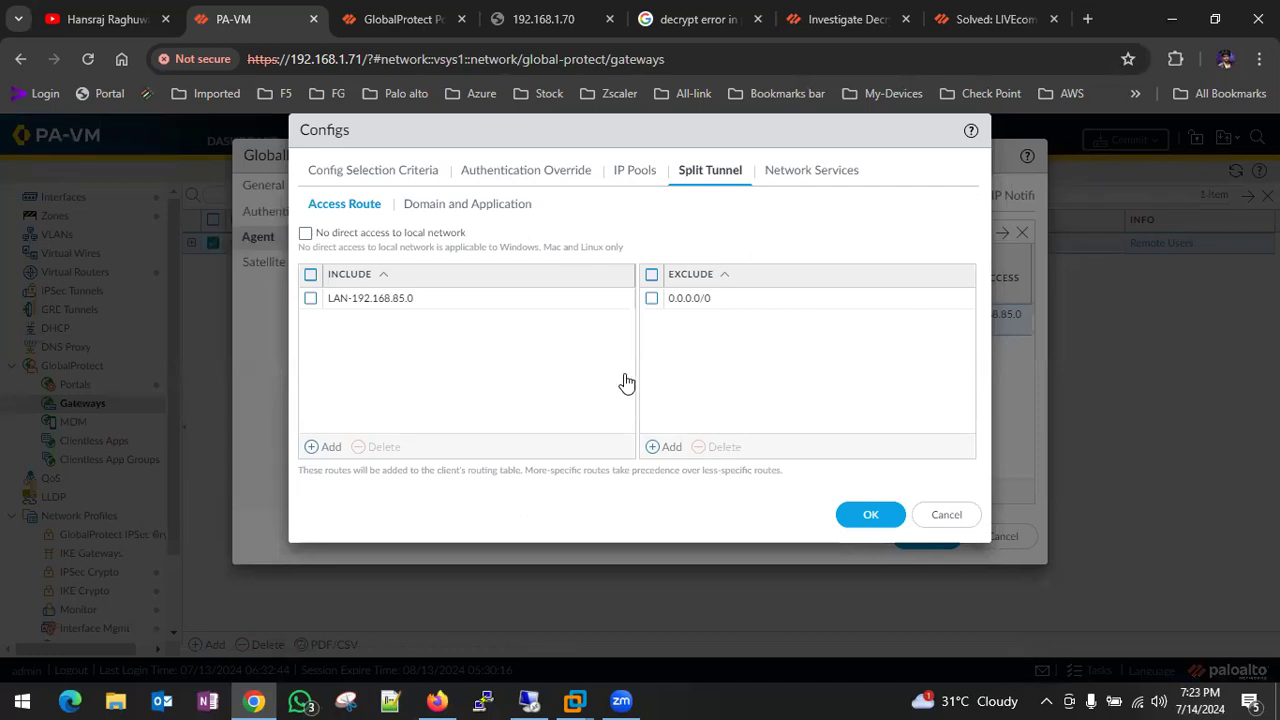
{"action": "left_click", "coordinate": [668, 447]}
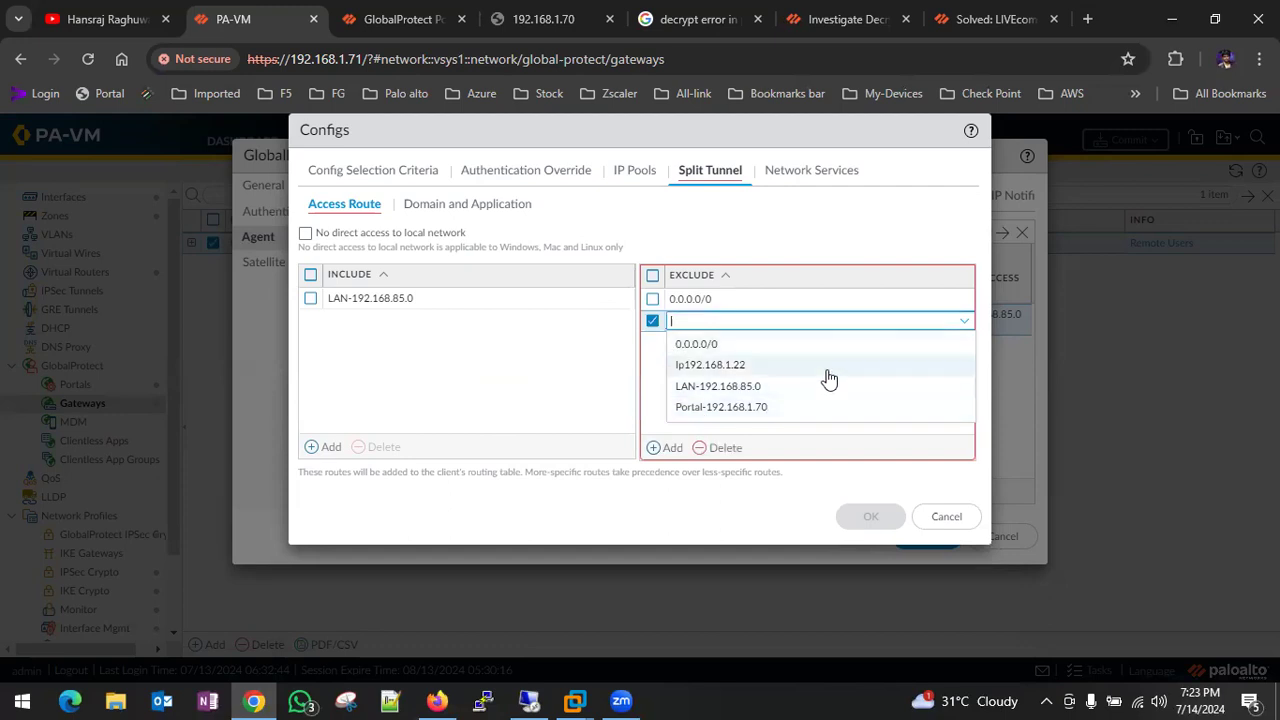
{"action": "left_click", "coordinate": [652, 299]}
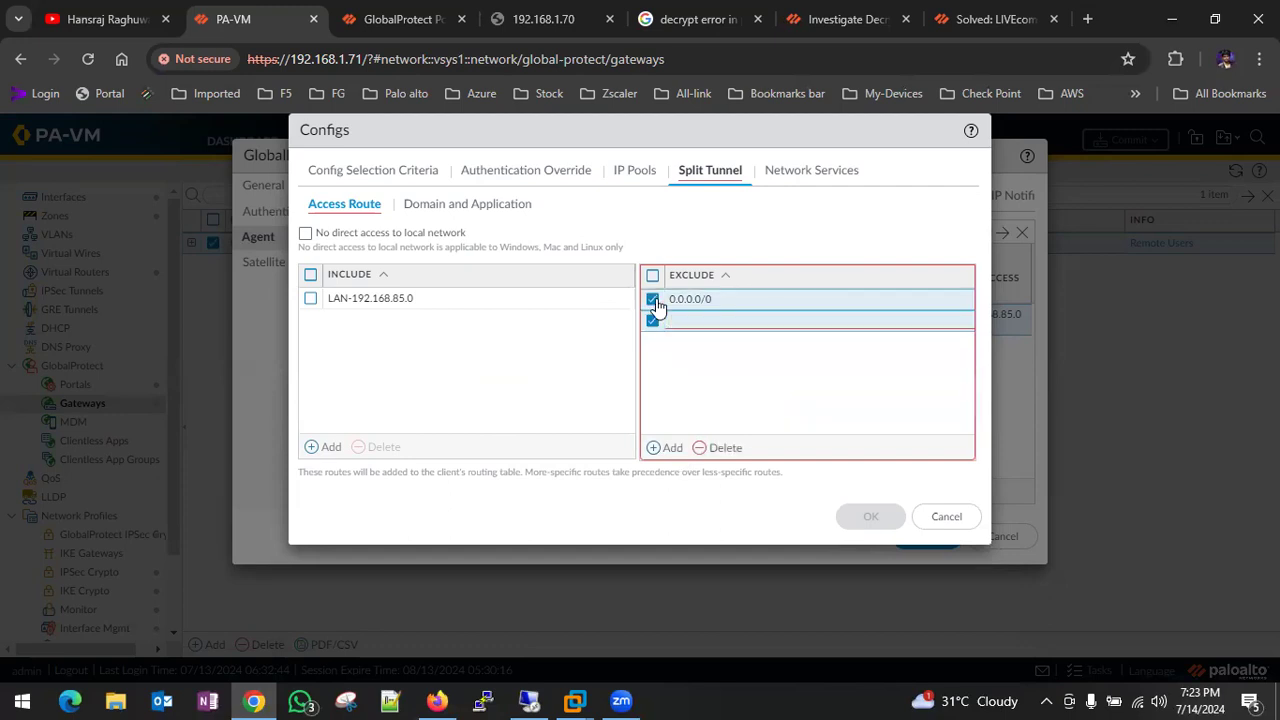
{"action": "left_click", "coordinate": [722, 447]}
{"action": "left_click", "coordinate": [668, 447]}
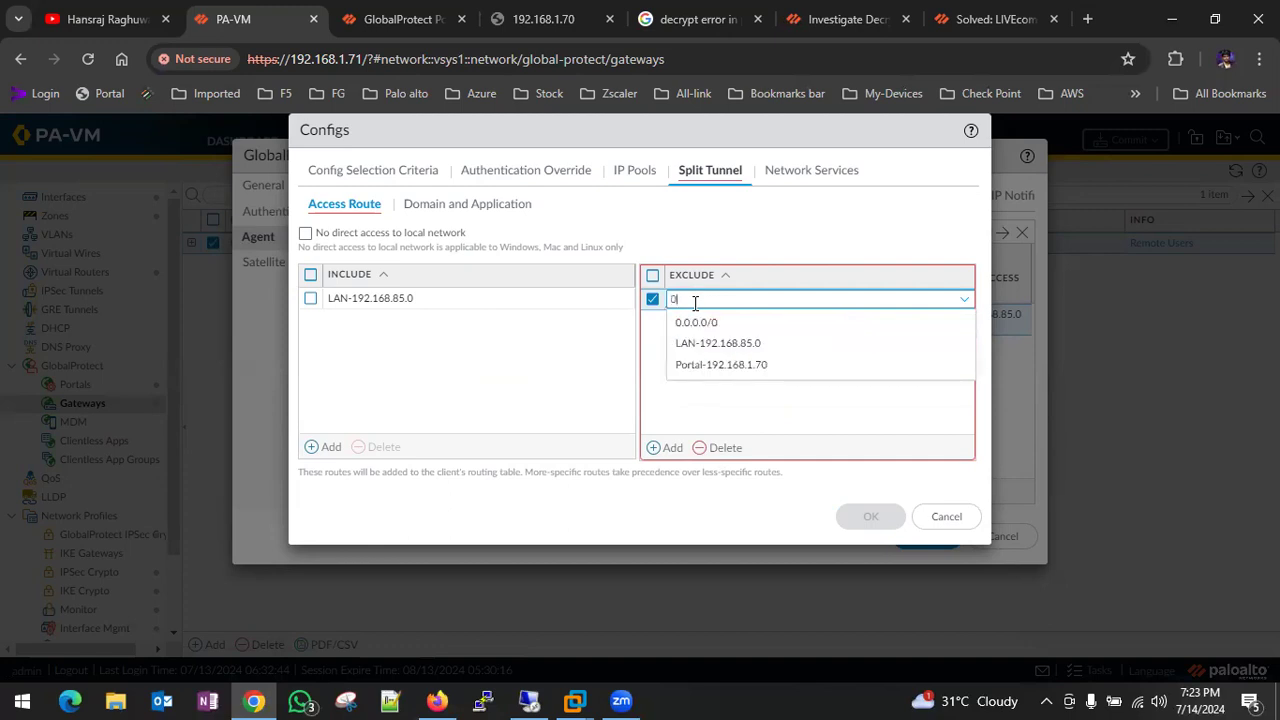
{"action": "left_click", "coordinate": [551, 329]}
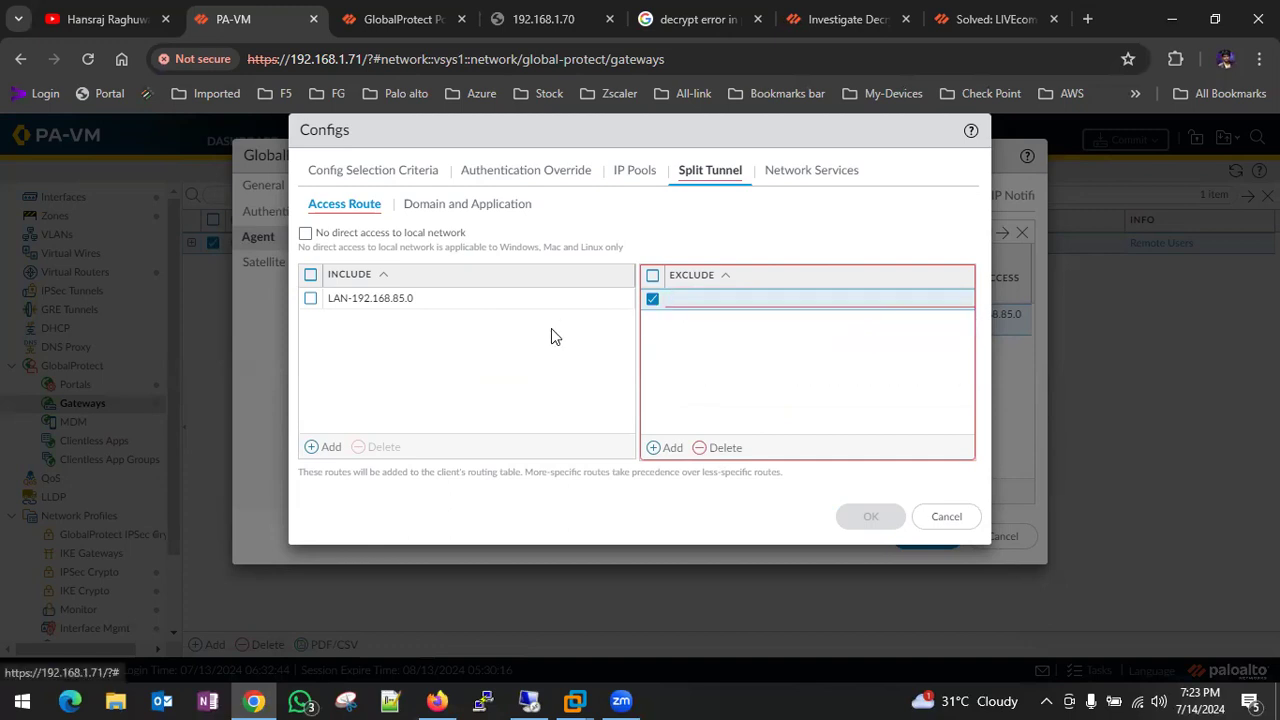
{"action": "left_click", "coordinate": [943, 514]}
- Recheck the User config's IP pool and split tunnel routes, then close both dialogs without saving
{"action": "left_click", "coordinate": [381, 317]}
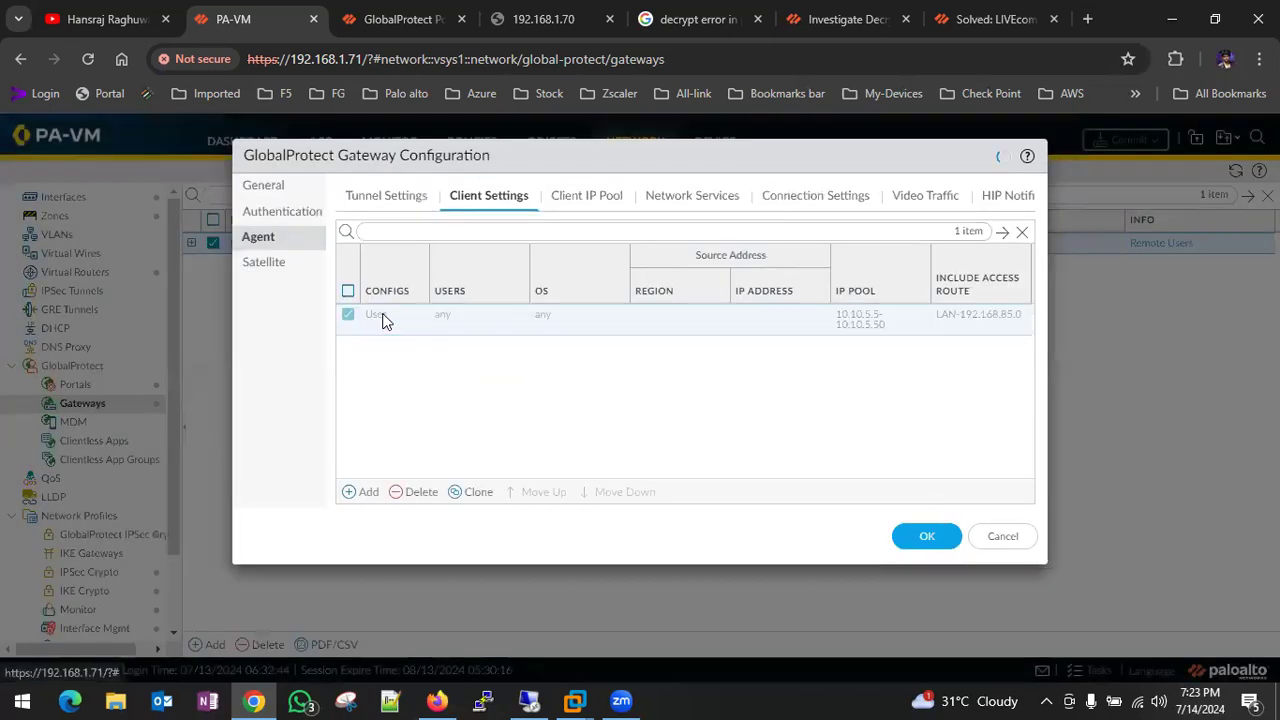
{"action": "left_click", "coordinate": [638, 169]}
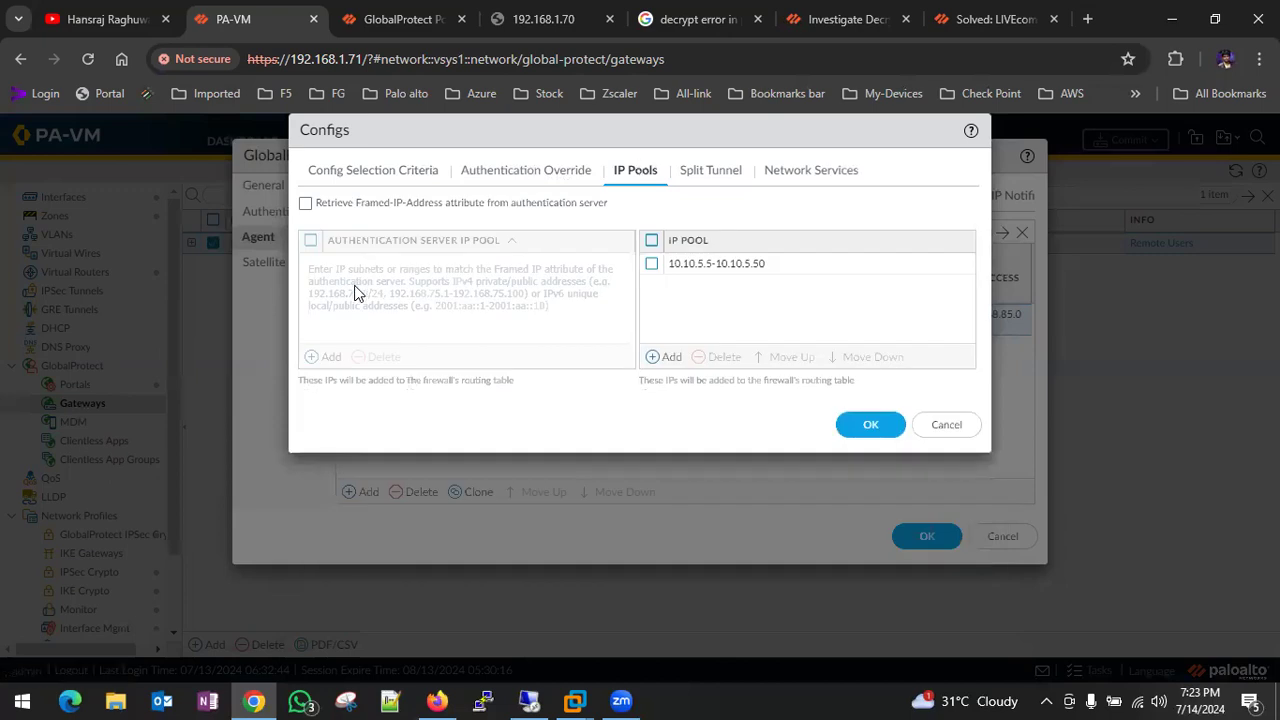
{"action": "left_click", "coordinate": [711, 176]}
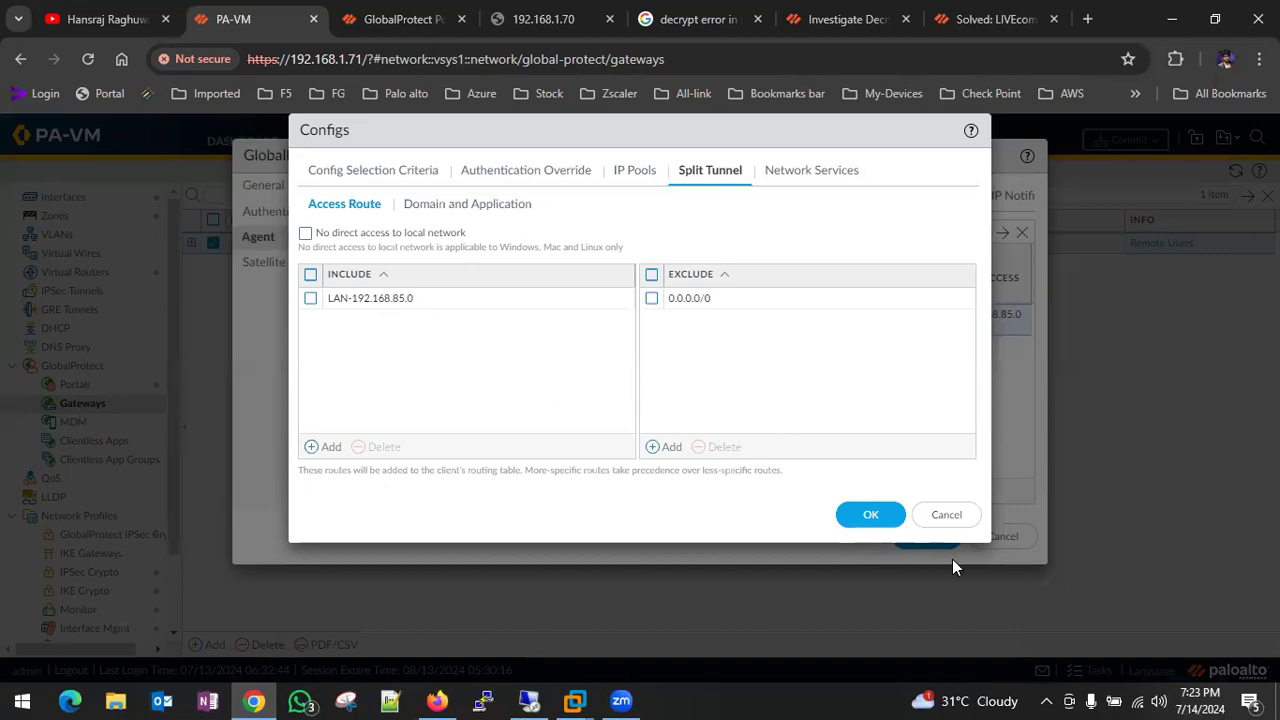
{"action": "left_click", "coordinate": [946, 518]}
{"action": "left_click", "coordinate": [1006, 546]}
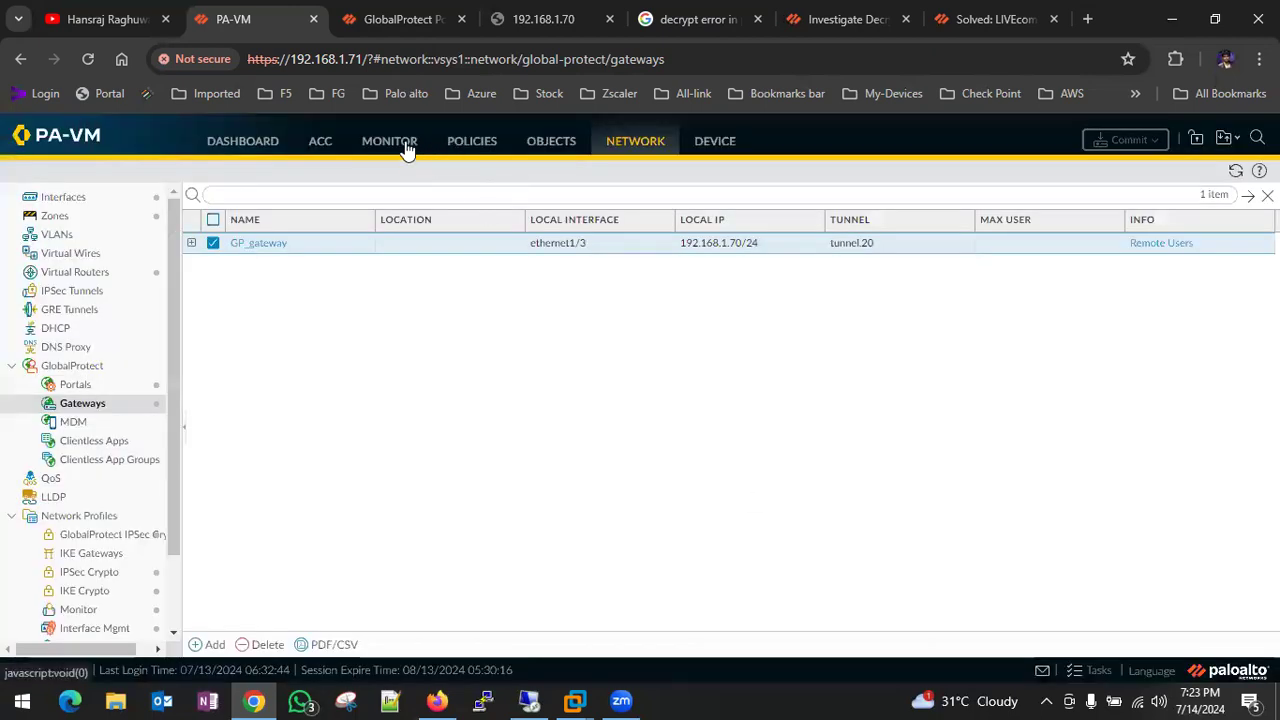
- Check the hit counts of the Security policy rules by scrolling the rulebase sideways
{"action": "left_click", "coordinate": [445, 153]}
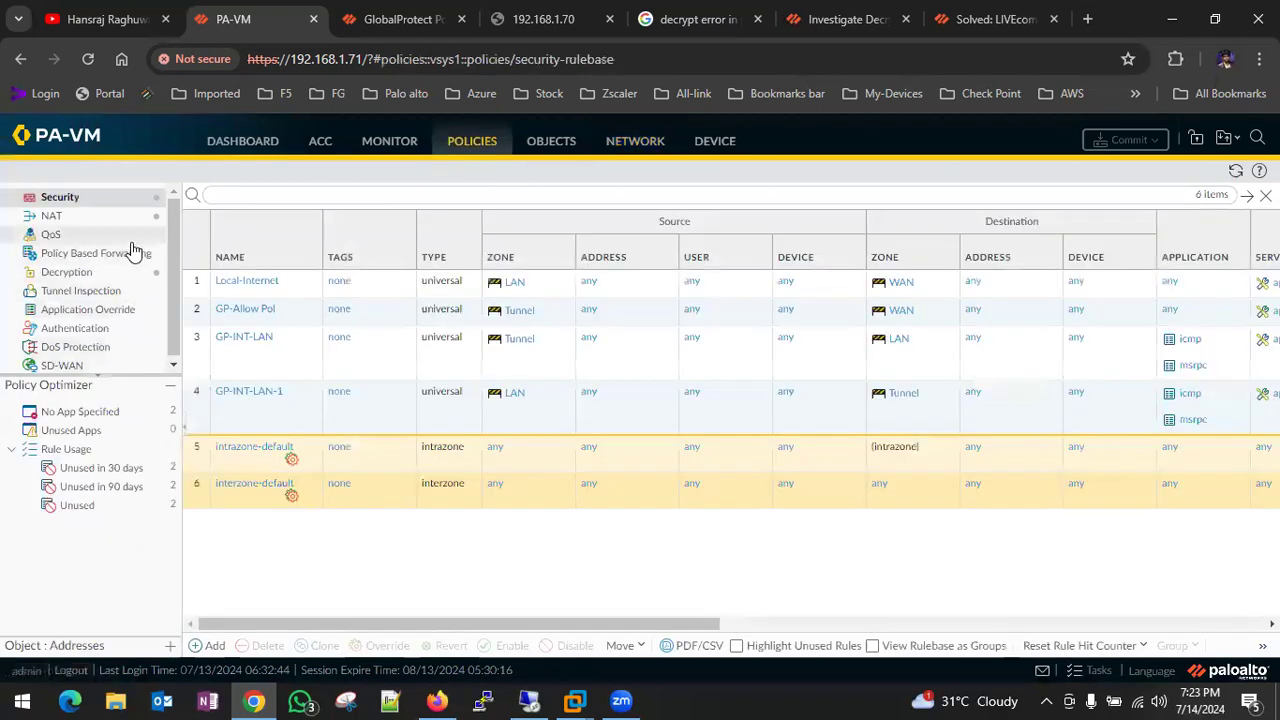
{"action": "scroll", "coordinate": [604, 430], "scroll_direction": "right", "scroll_amount": 5}
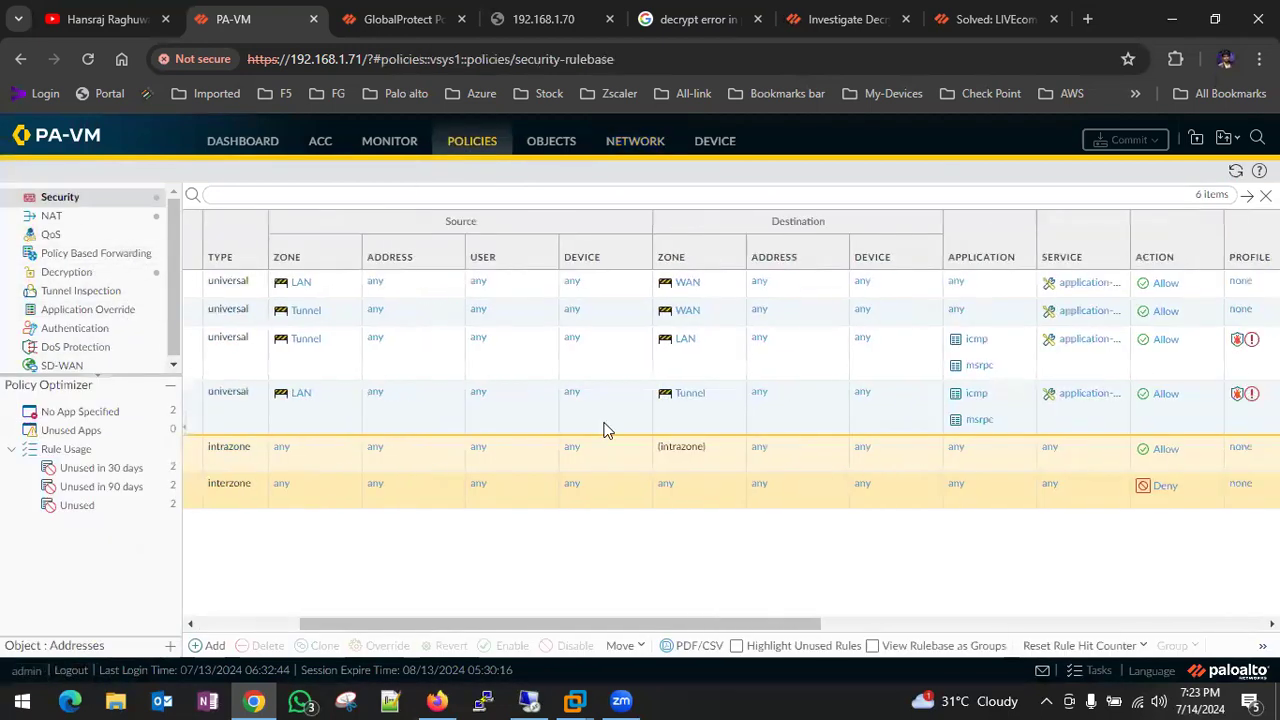
{"action": "scroll", "coordinate": [604, 430], "scroll_direction": "right", "scroll_amount": 3}
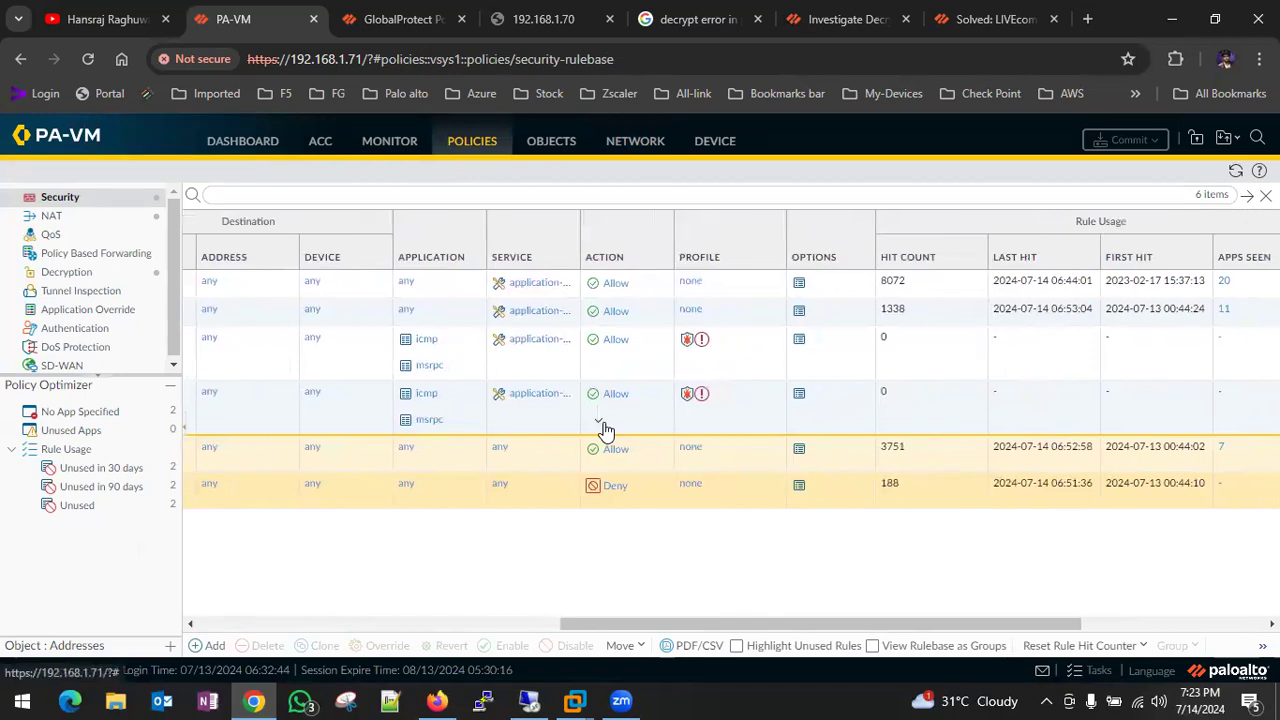
{"action": "scroll", "coordinate": [836, 425], "scroll_direction": "left", "scroll_amount": 6}
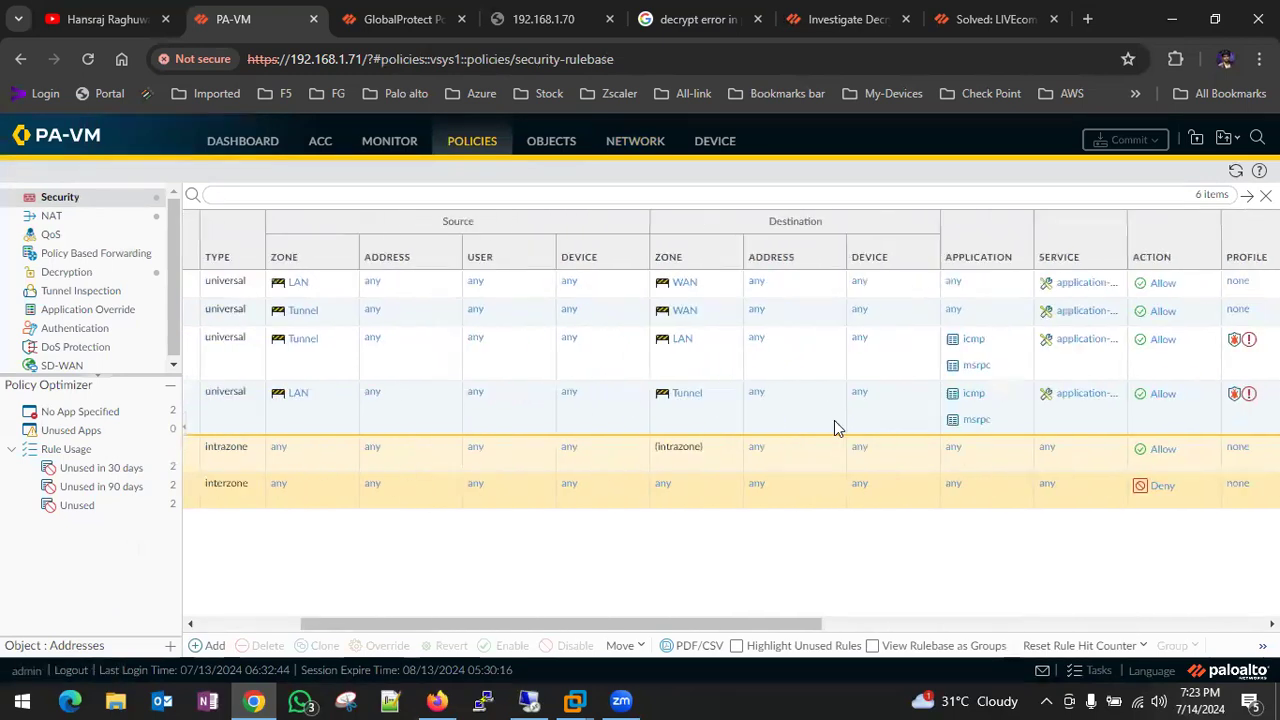
{"action": "scroll", "coordinate": [837, 428], "scroll_direction": "left", "scroll_amount": 4}
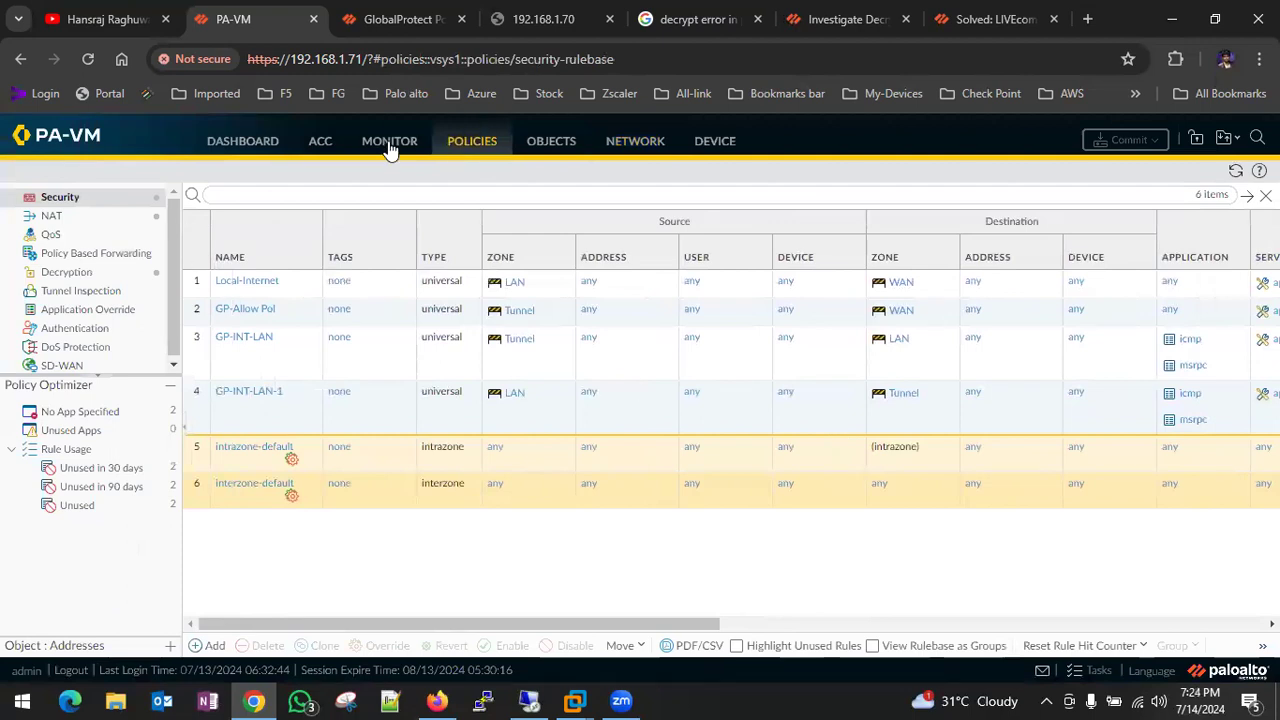
{"action": "left_click", "coordinate": [390, 142]}
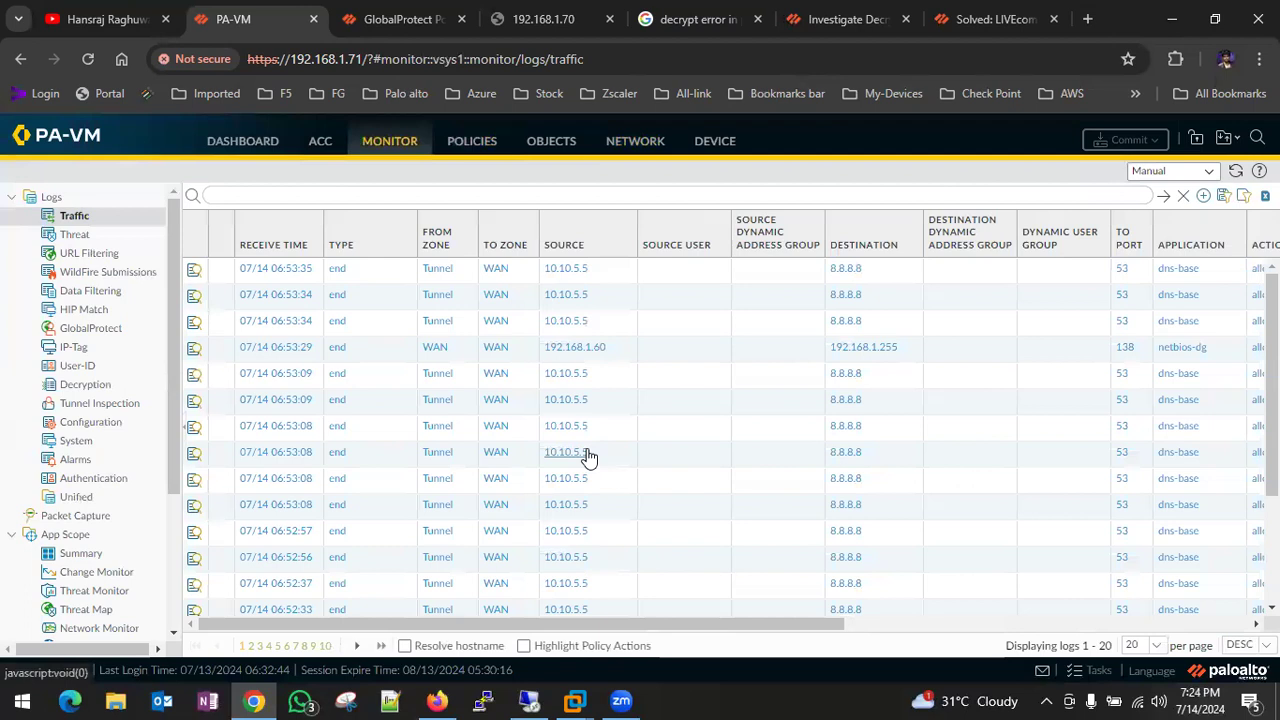
- Locate the denied Tunnel-to-LAN ping entries on page 2 of the Traffic log
{"action": "scroll", "coordinate": [589, 457], "scroll_direction": "down", "scroll_amount": 3}
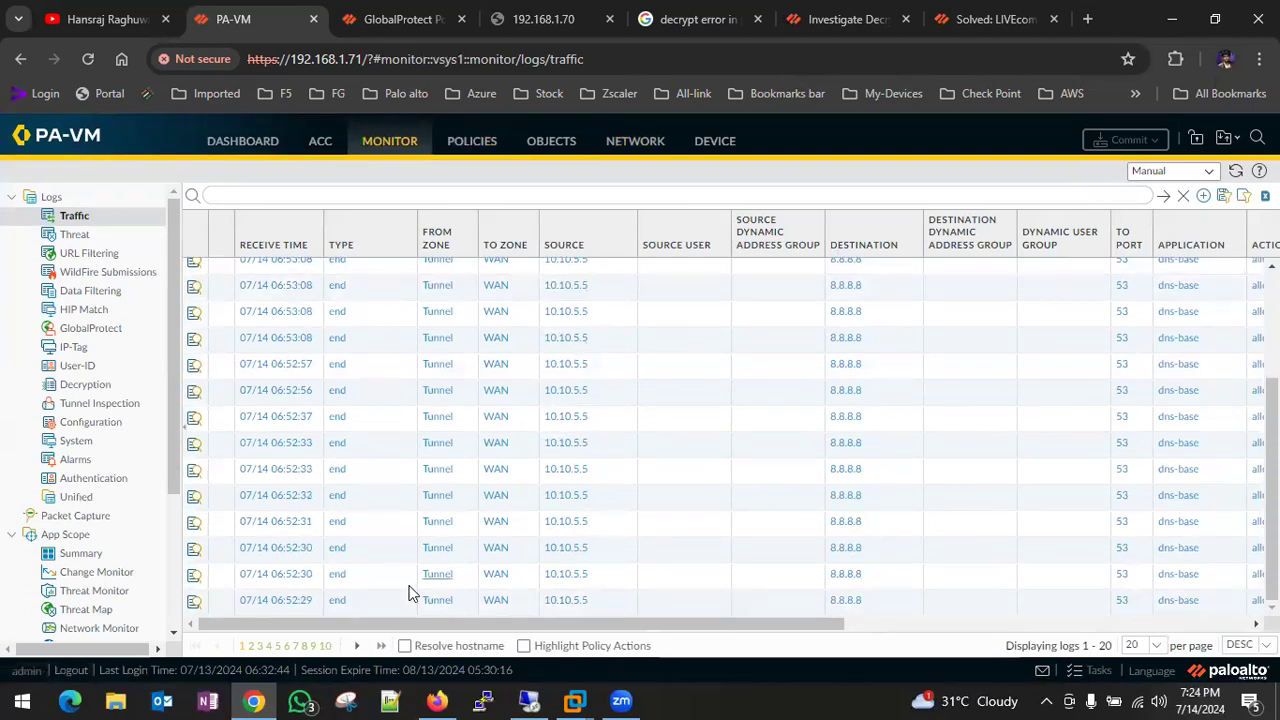
{"action": "left_click", "coordinate": [251, 647]}
{"action": "scroll", "coordinate": [788, 421], "scroll_direction": "right", "scroll_amount": 2}
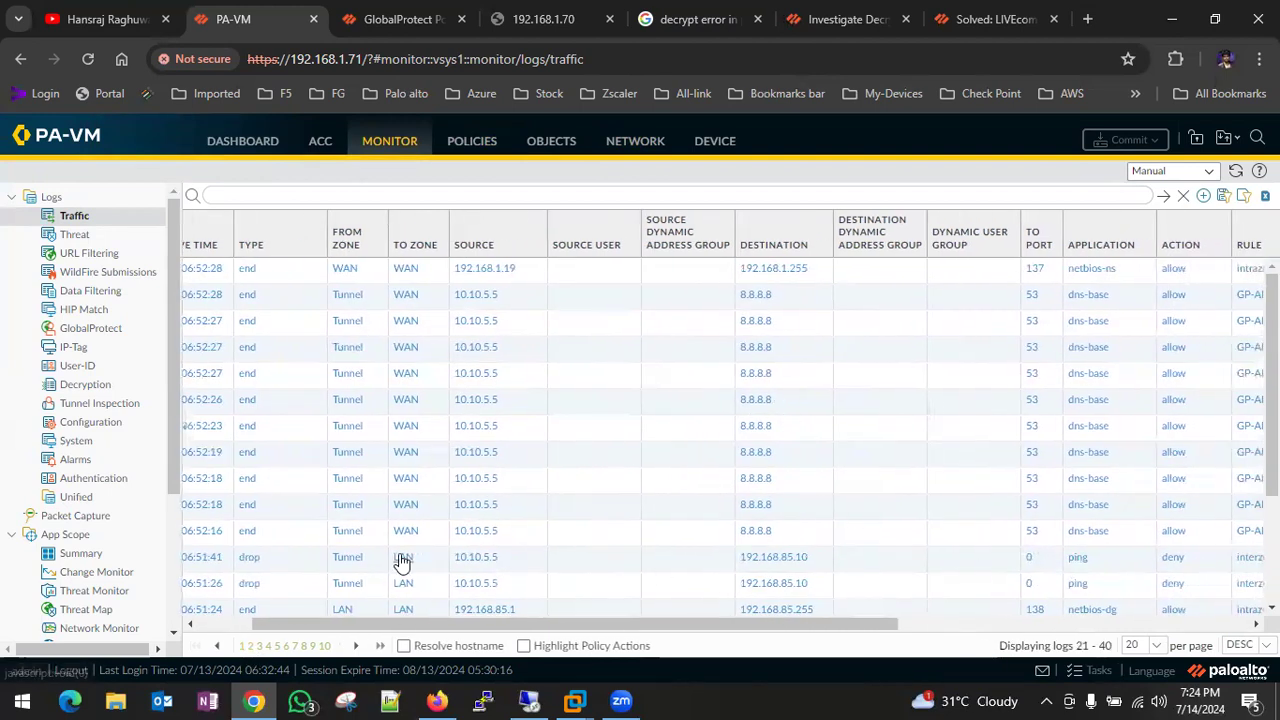
{"action": "scroll", "coordinate": [399, 560], "scroll_direction": "left", "scroll_amount": 2}
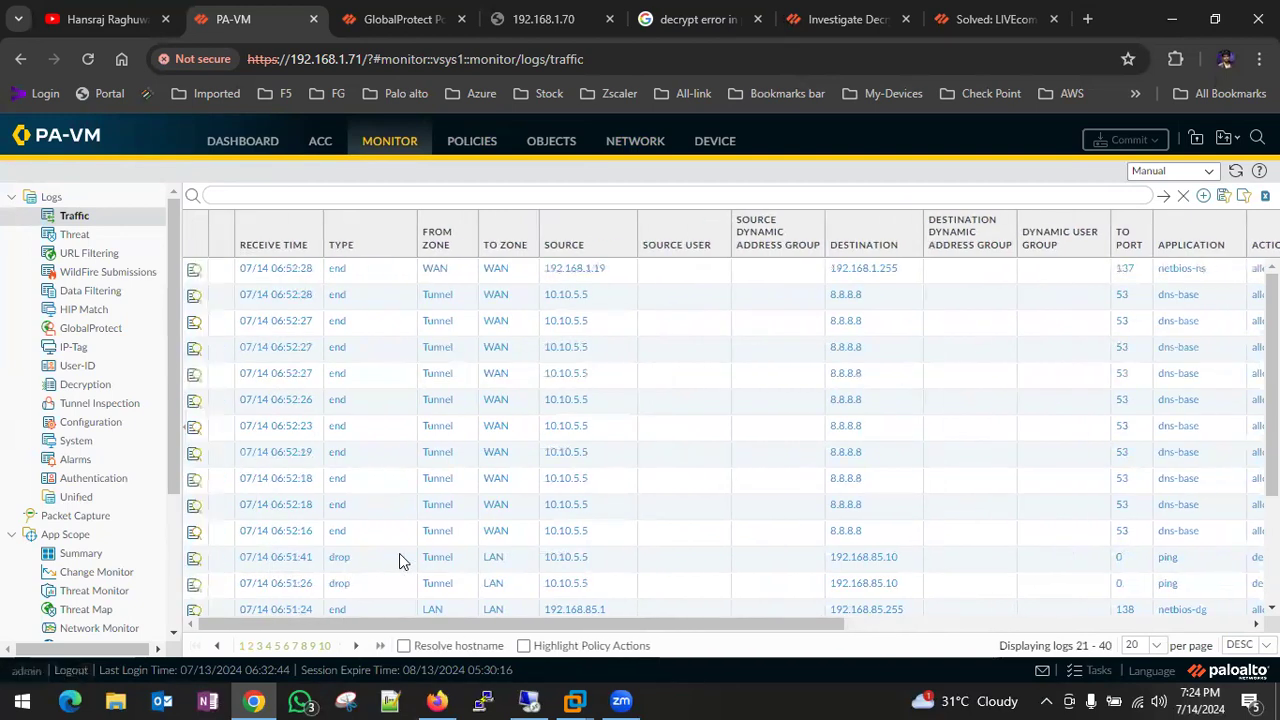
{"action": "left_click", "coordinate": [468, 143]}
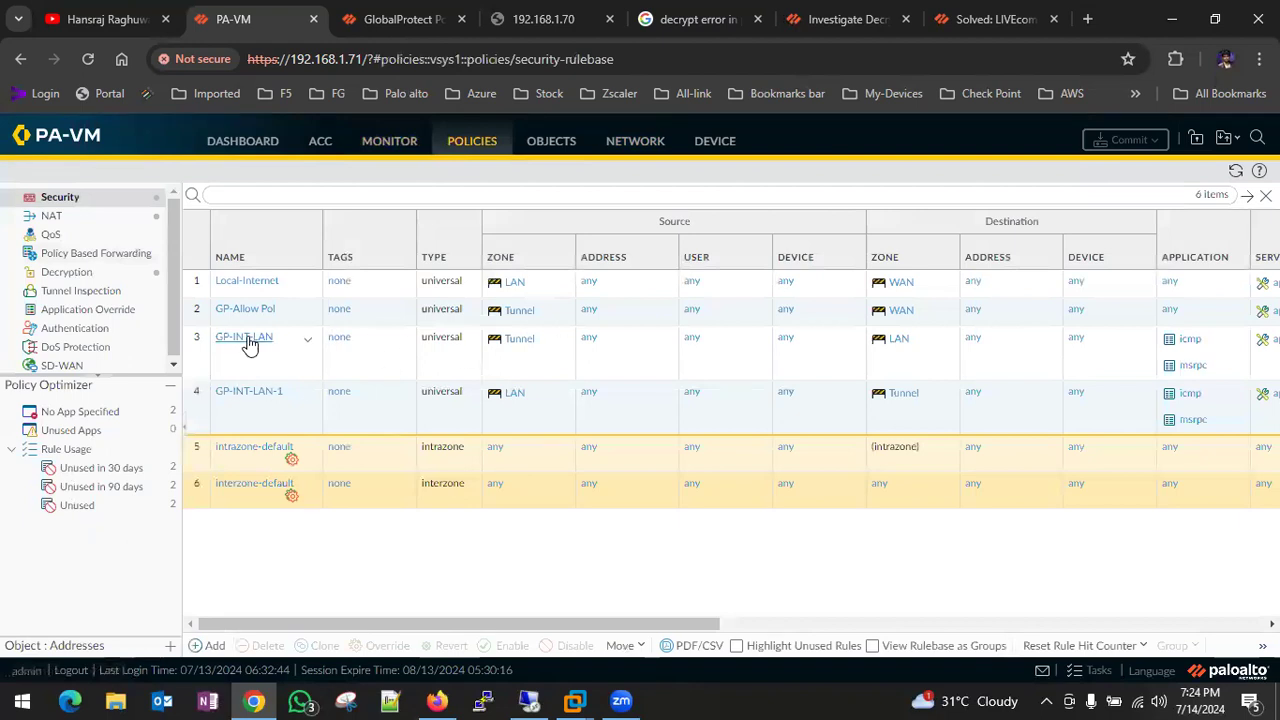
- Add the ping application to the GP-INT-LAN security rule
{"action": "left_click", "coordinate": [249, 340]}
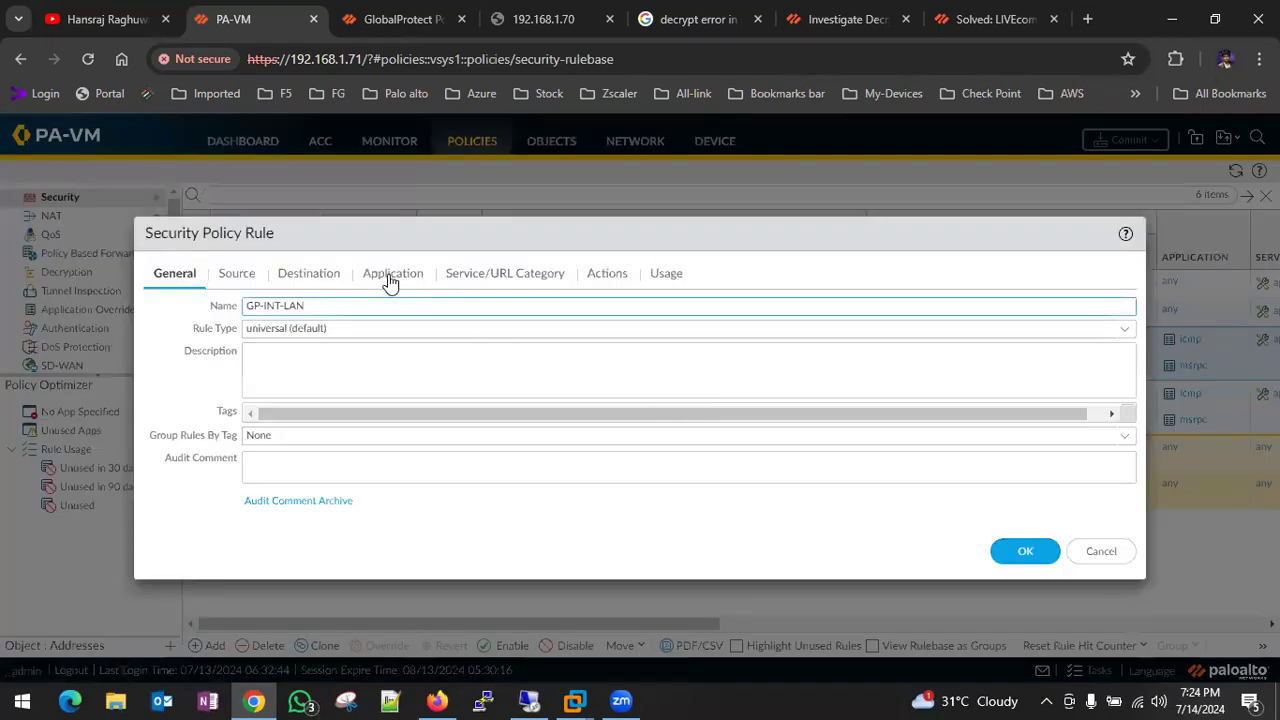
{"action": "left_click", "coordinate": [391, 276]}
{"action": "left_click", "coordinate": [172, 507]}
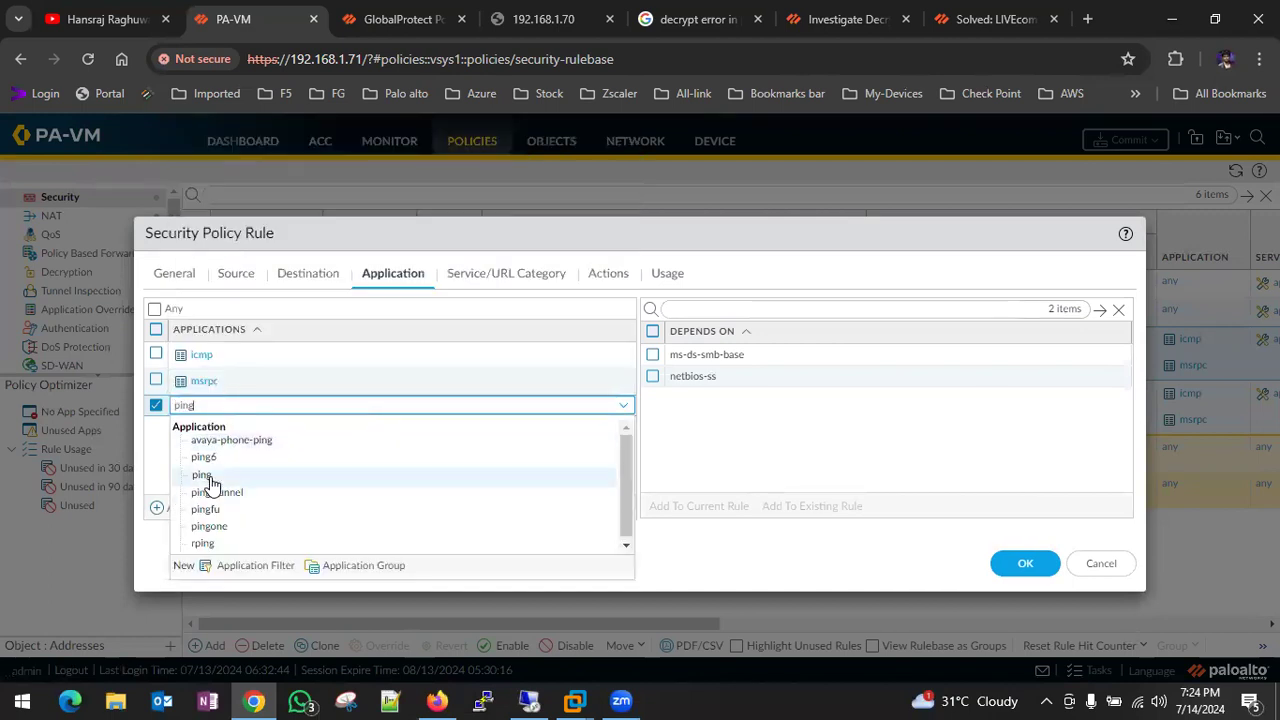
{"action": "left_click", "coordinate": [205, 476]}
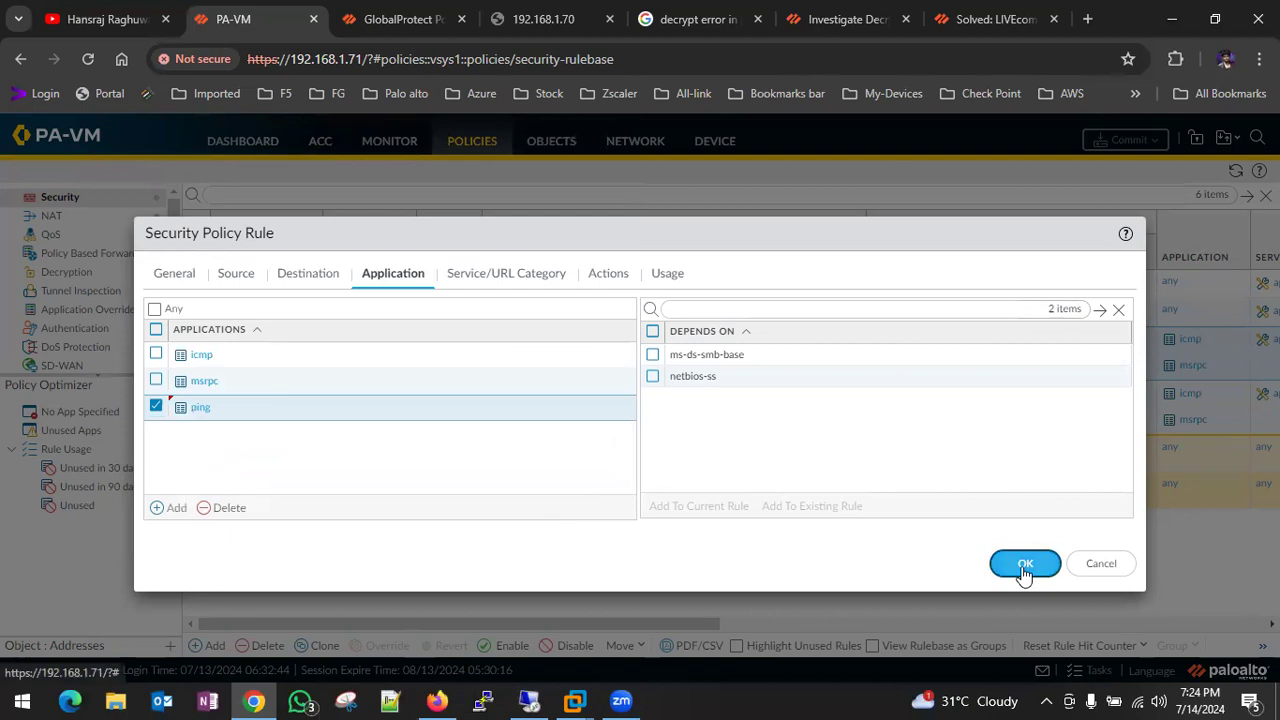
{"action": "left_click", "coordinate": [1025, 565]}
- Commit the policy change to the firewall and switch to the Windows 10 VM
{"action": "left_click", "coordinate": [1125, 140]}
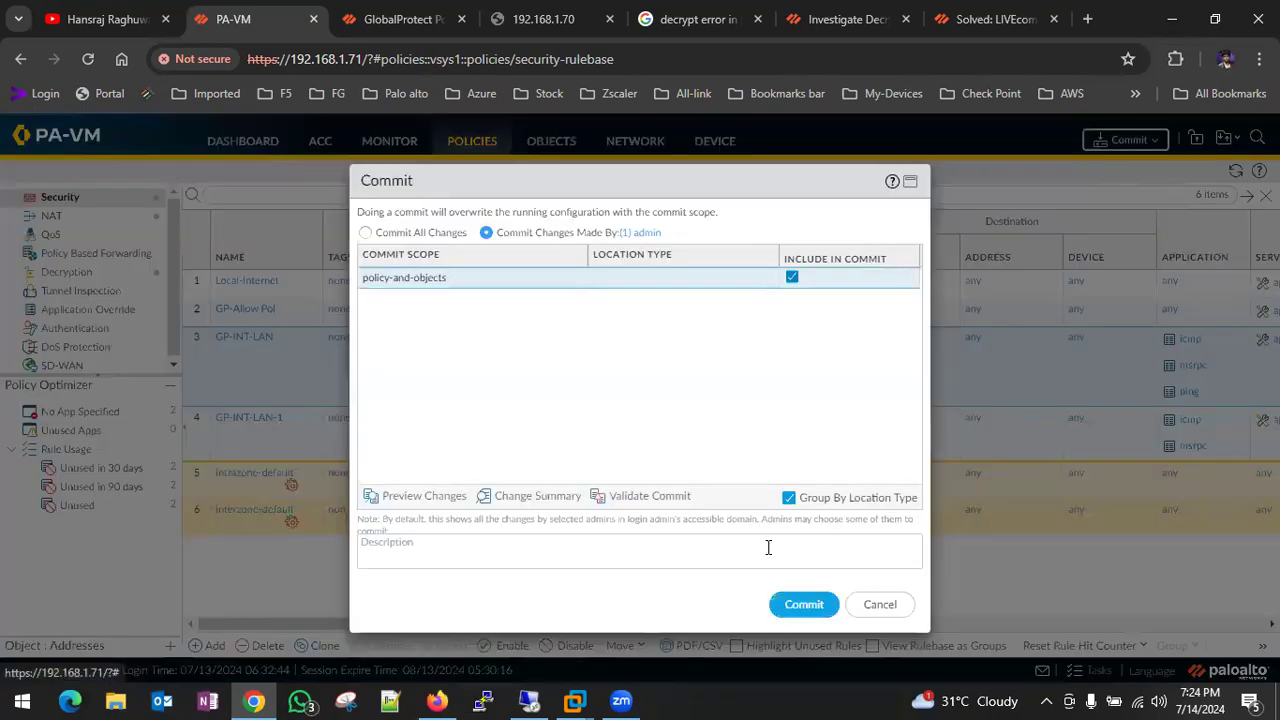
{"action": "left_click", "coordinate": [788, 602]}
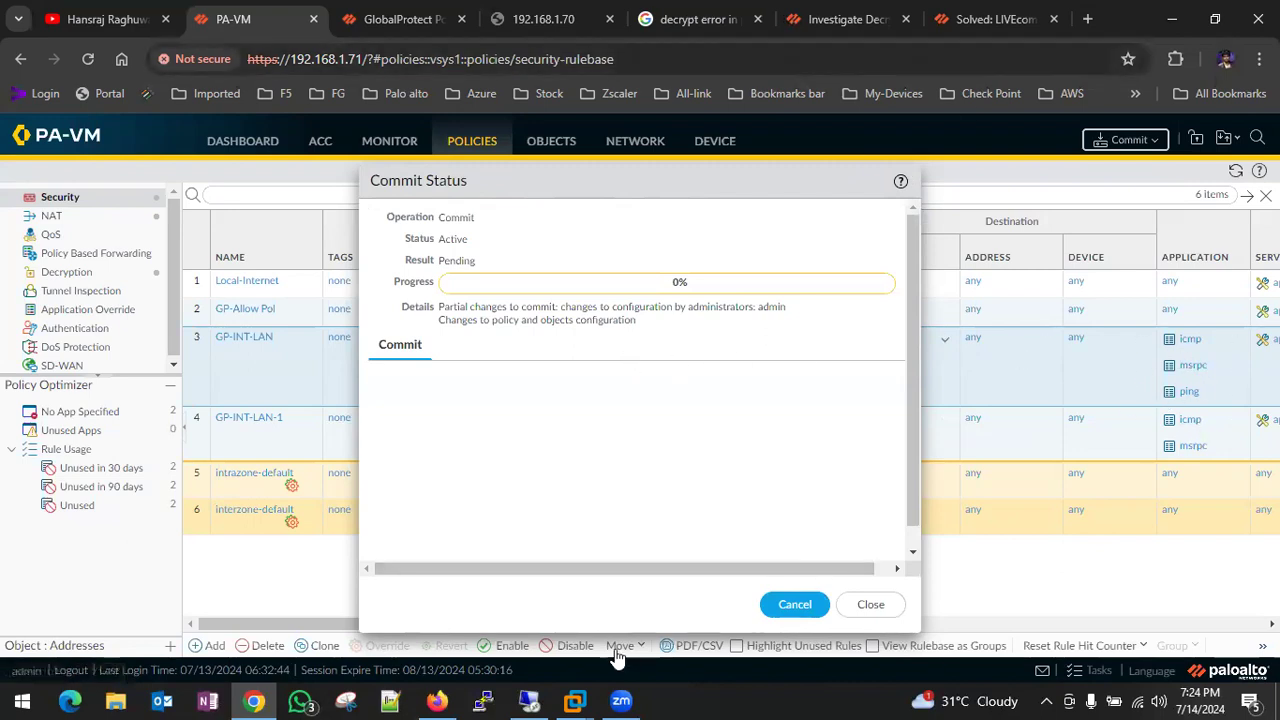
{"action": "left_click", "coordinate": [574, 700]}
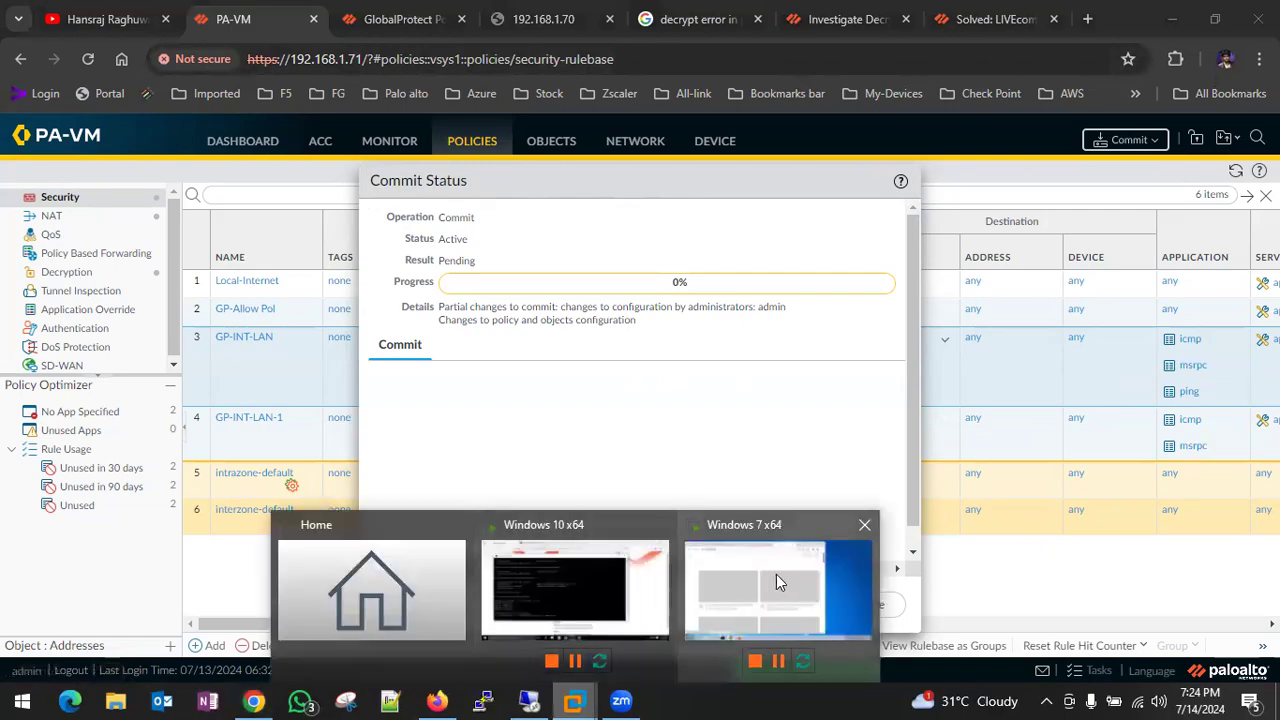
{"action": "left_click", "coordinate": [572, 584]}
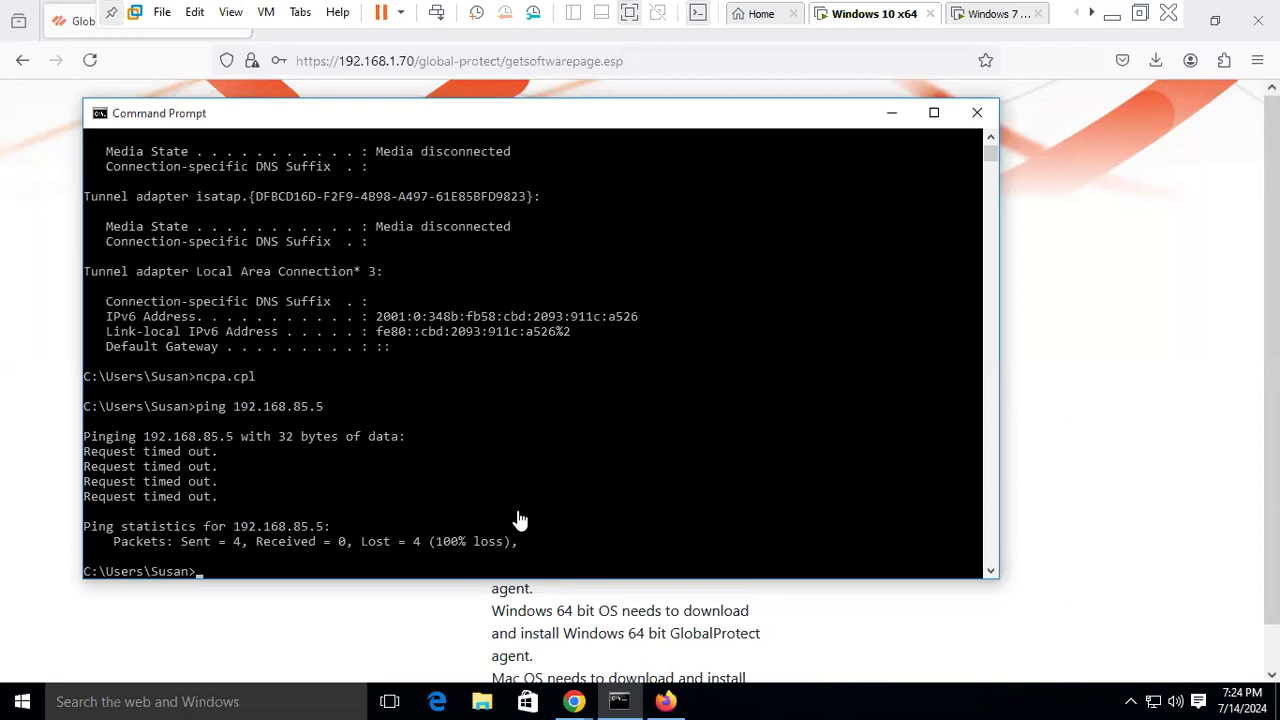
- Run a continuous ping -t to 192.168.85.5, now receiving replies, then return to the host
{"action": "key", "text": "Up"}
{"action": "type", "text": "-t"}
{"action": "key", "text": "Return"}
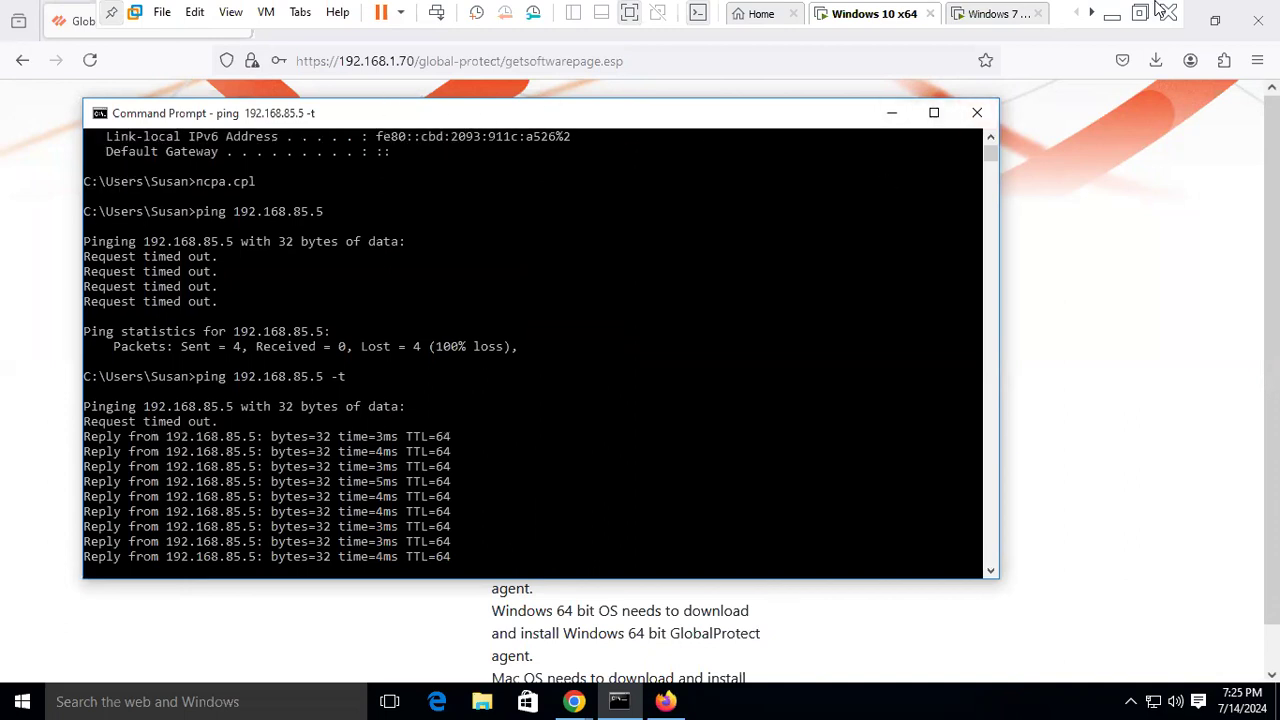
{"action": "left_click", "coordinate": [1112, 18]}
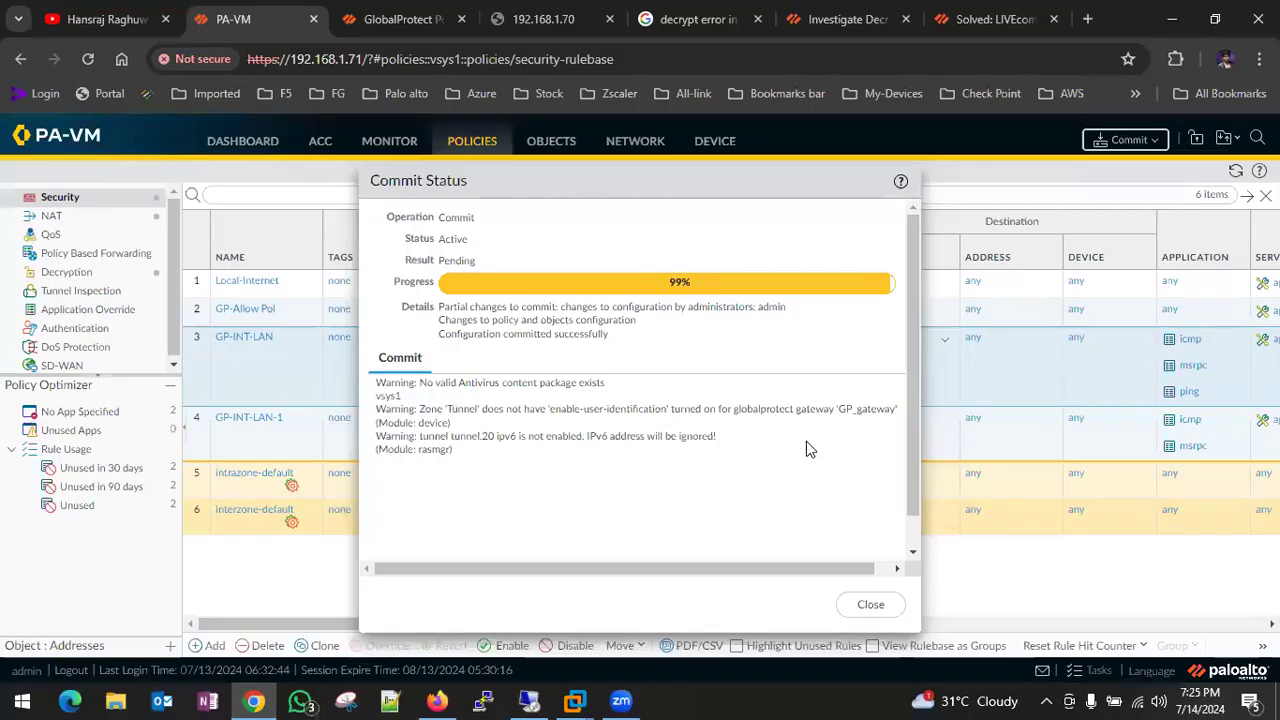
- Disable the GP_NAT_pol NAT rule instead of deleting it
{"action": "left_click", "coordinate": [870, 606]}
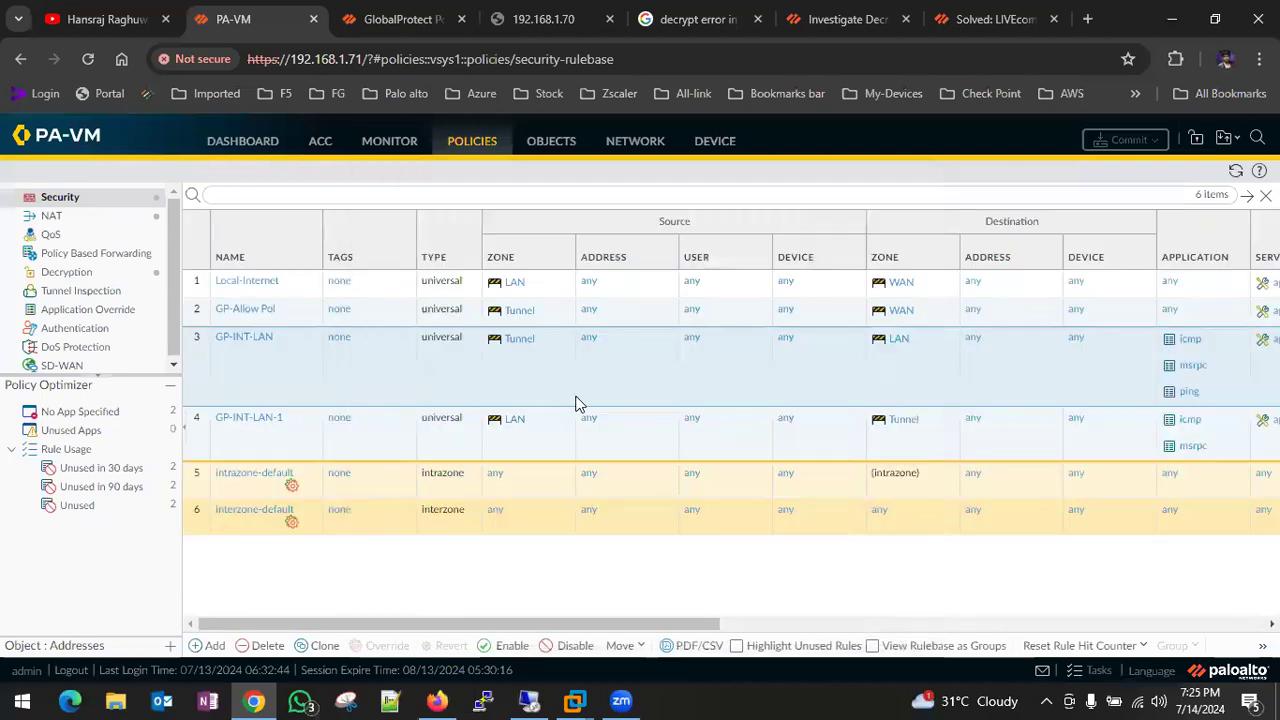
{"action": "scroll", "coordinate": [575, 403], "scroll_direction": "right", "scroll_amount": 6}
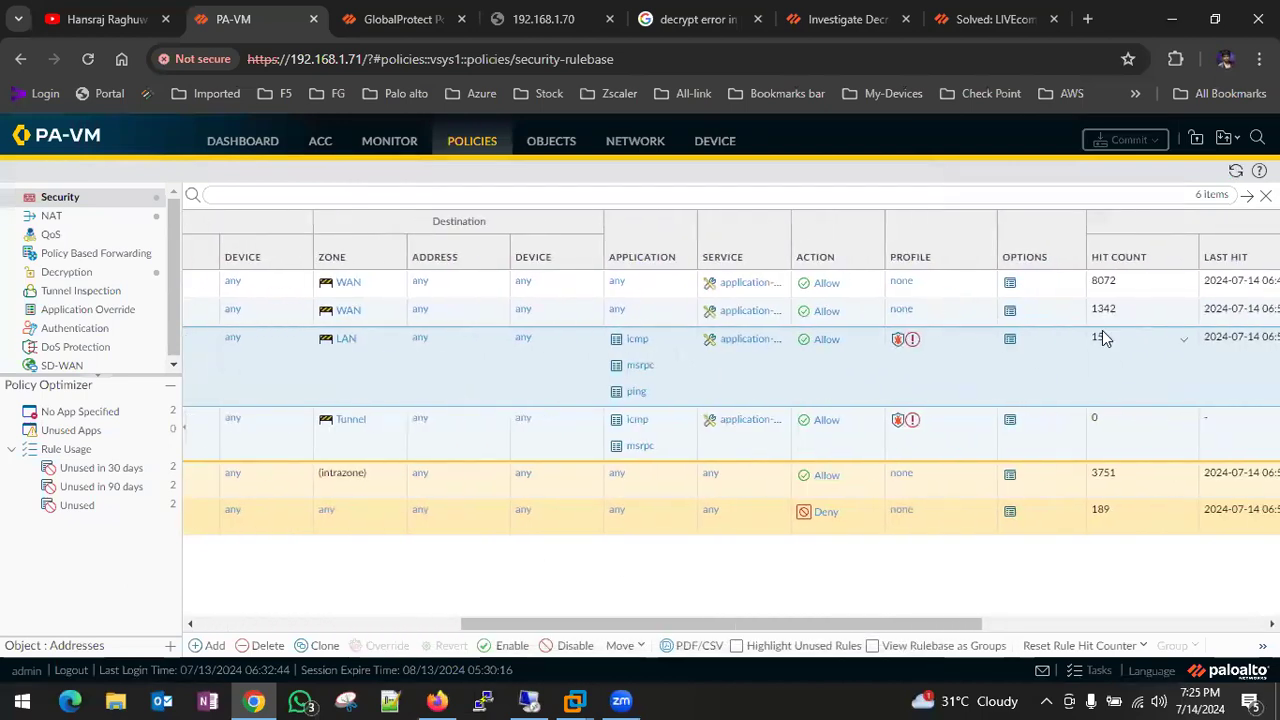
{"action": "scroll", "coordinate": [720, 354], "scroll_direction": "left", "scroll_amount": 6}
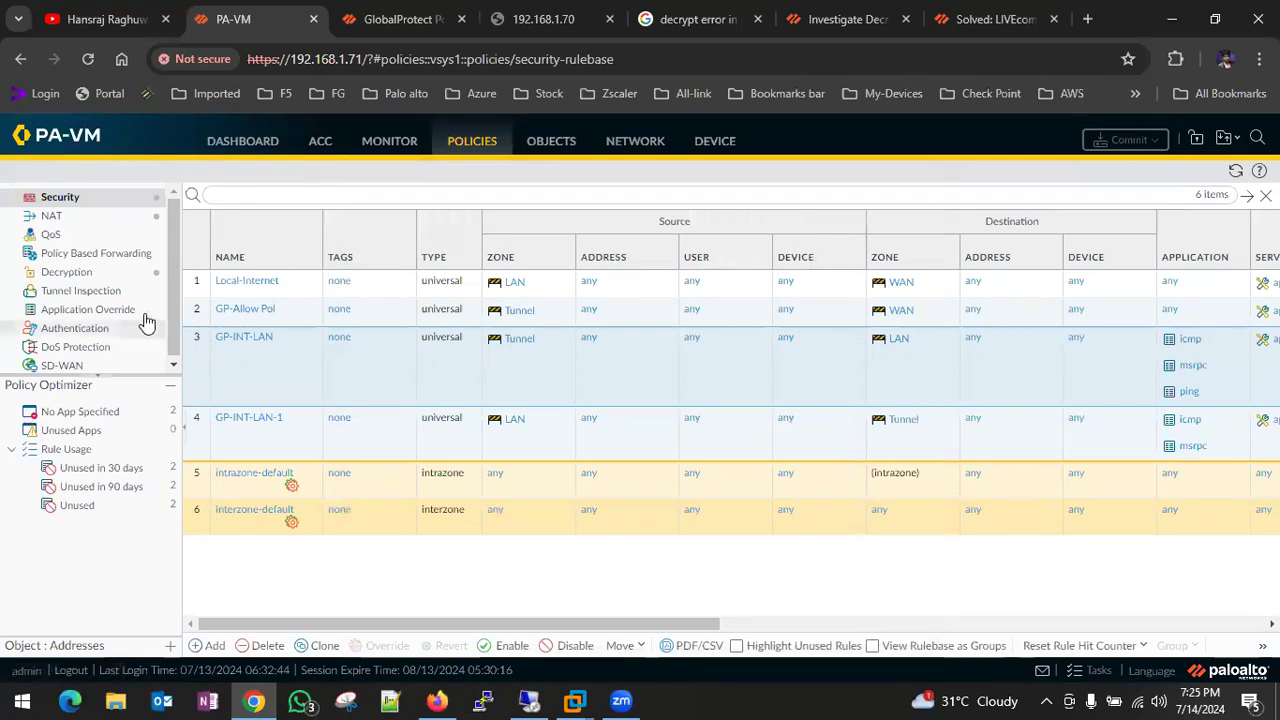
{"action": "left_click", "coordinate": [78, 218]}
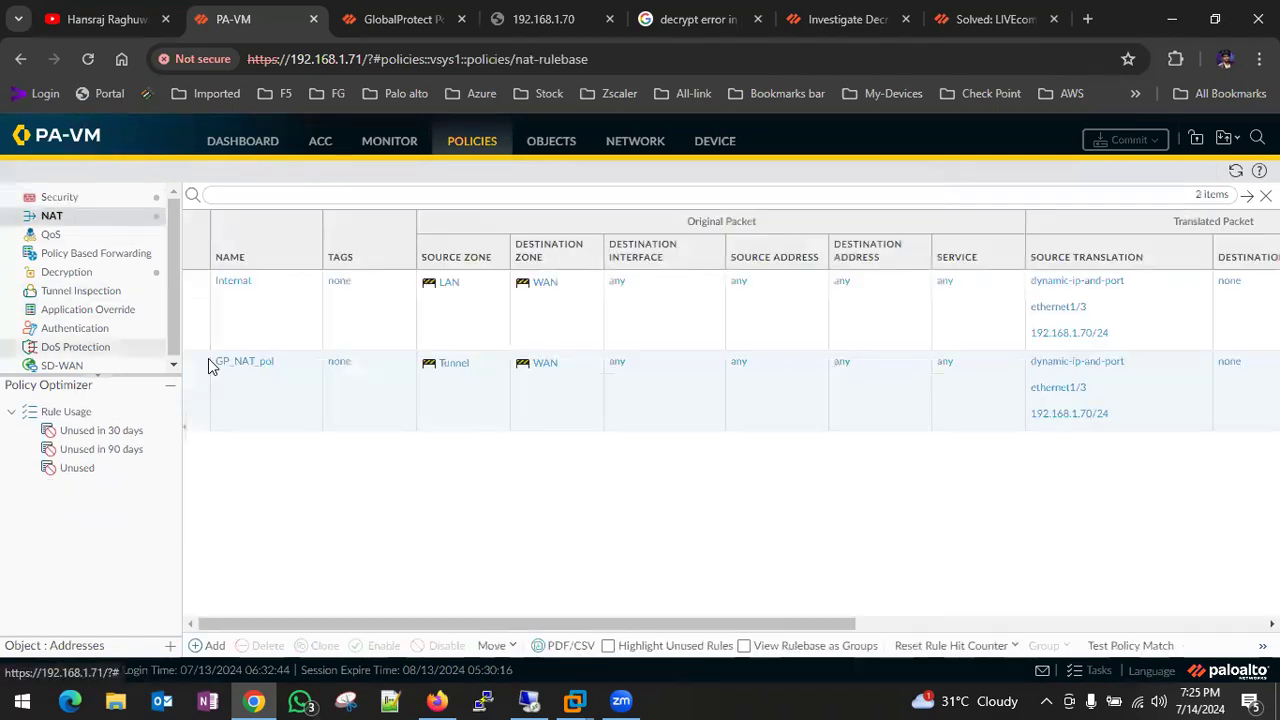
{"action": "left_click", "coordinate": [208, 388]}
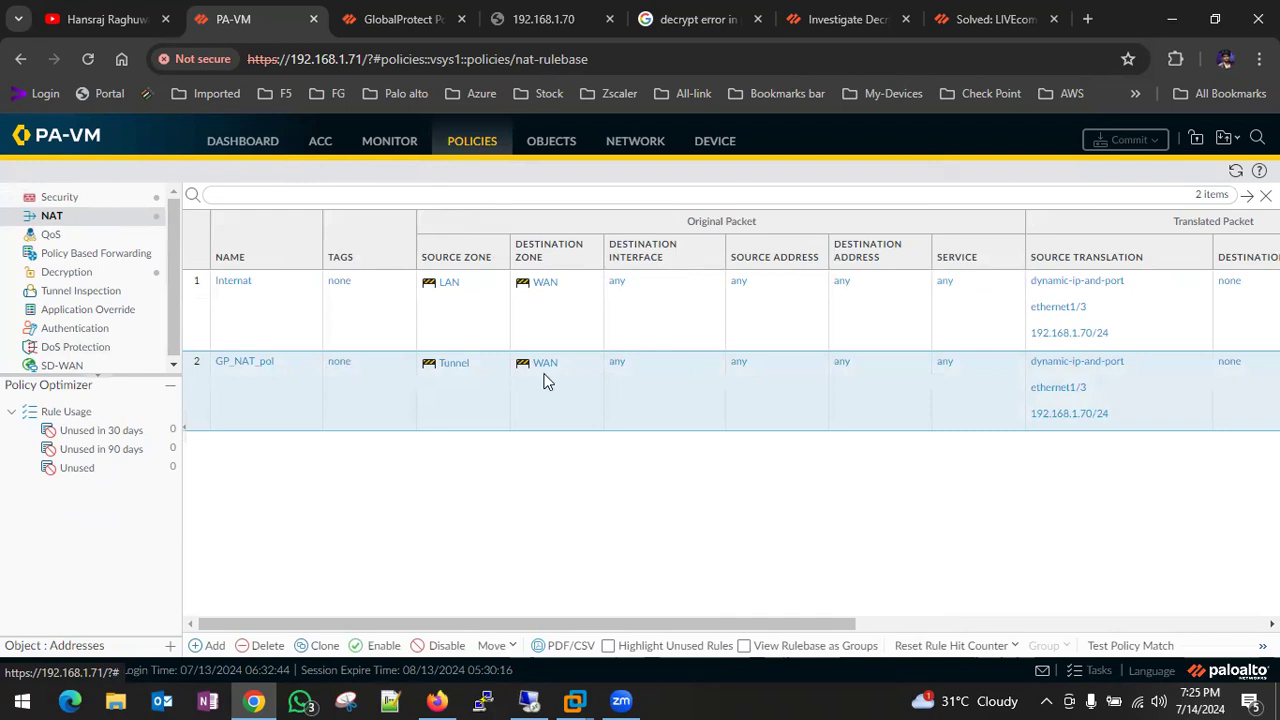
{"action": "left_click", "coordinate": [265, 648]}
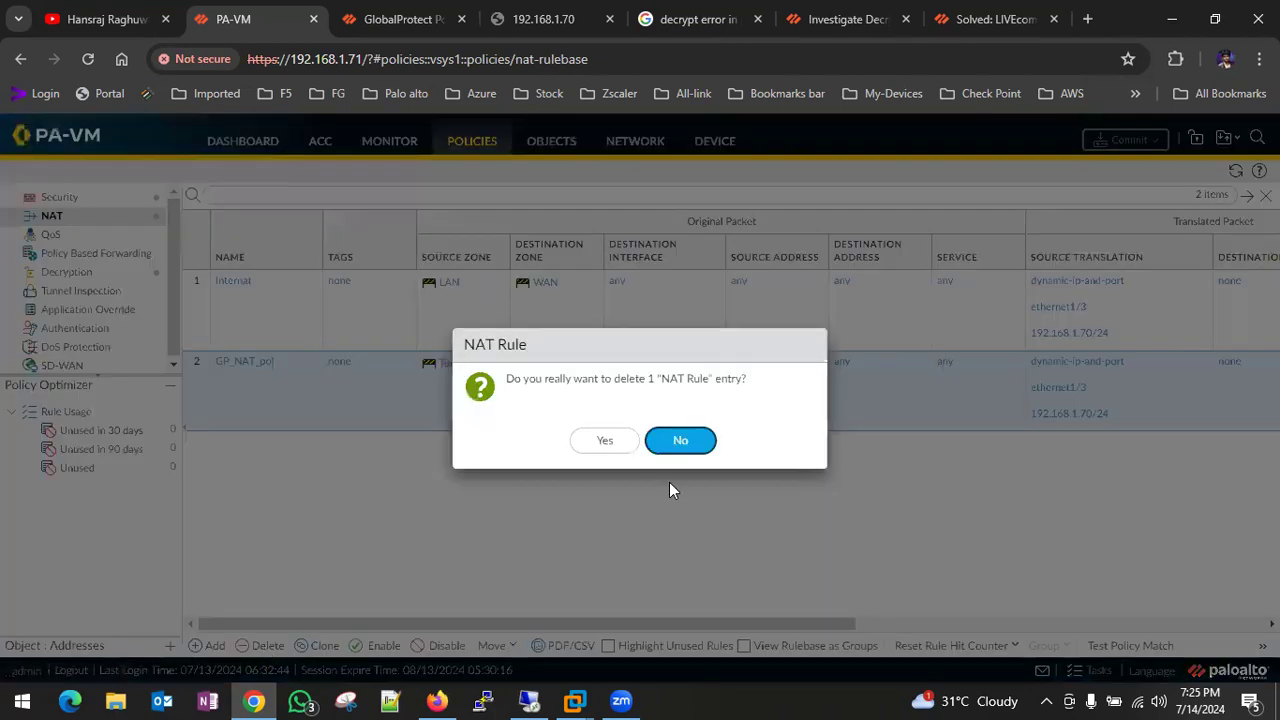
{"action": "left_click", "coordinate": [680, 442]}
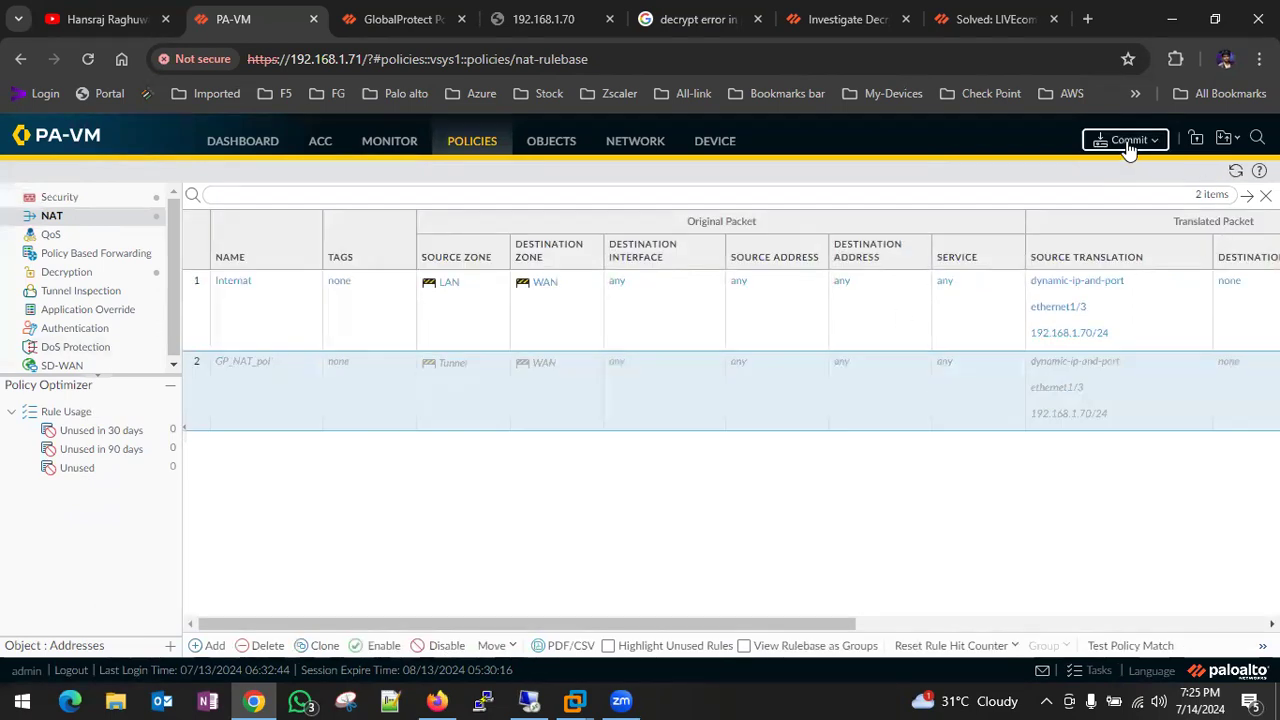
- Commit the NAT rule change and switch to the Windows 7 virtual machine
{"action": "left_click", "coordinate": [1126, 140]}
{"action": "left_click", "coordinate": [795, 606]}
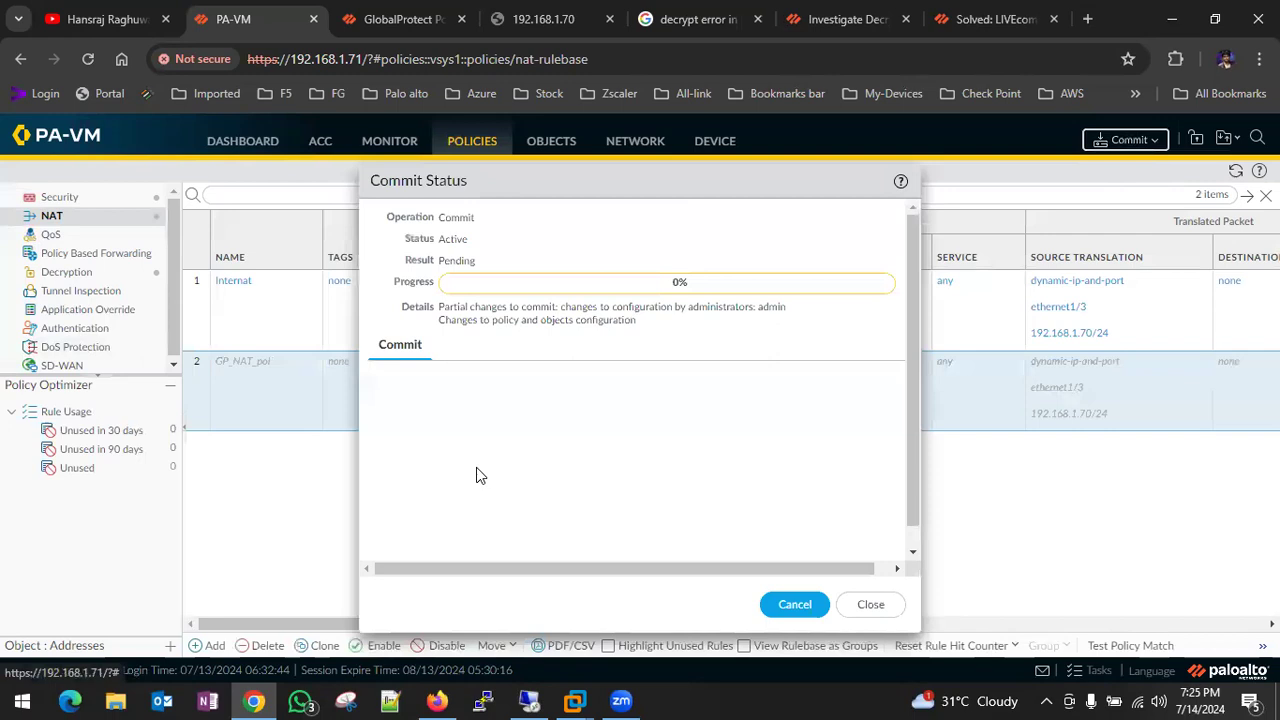
{"action": "left_click", "coordinate": [575, 700]}
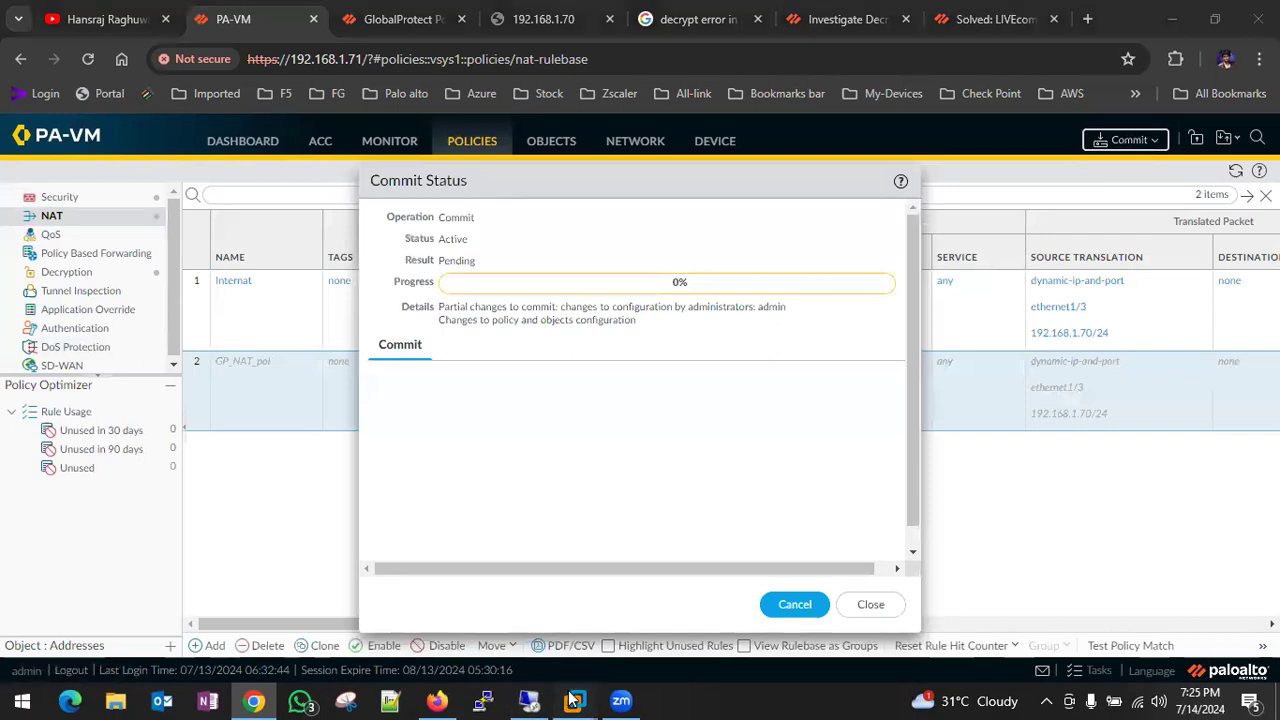
{"action": "left_click", "coordinate": [718, 590]}
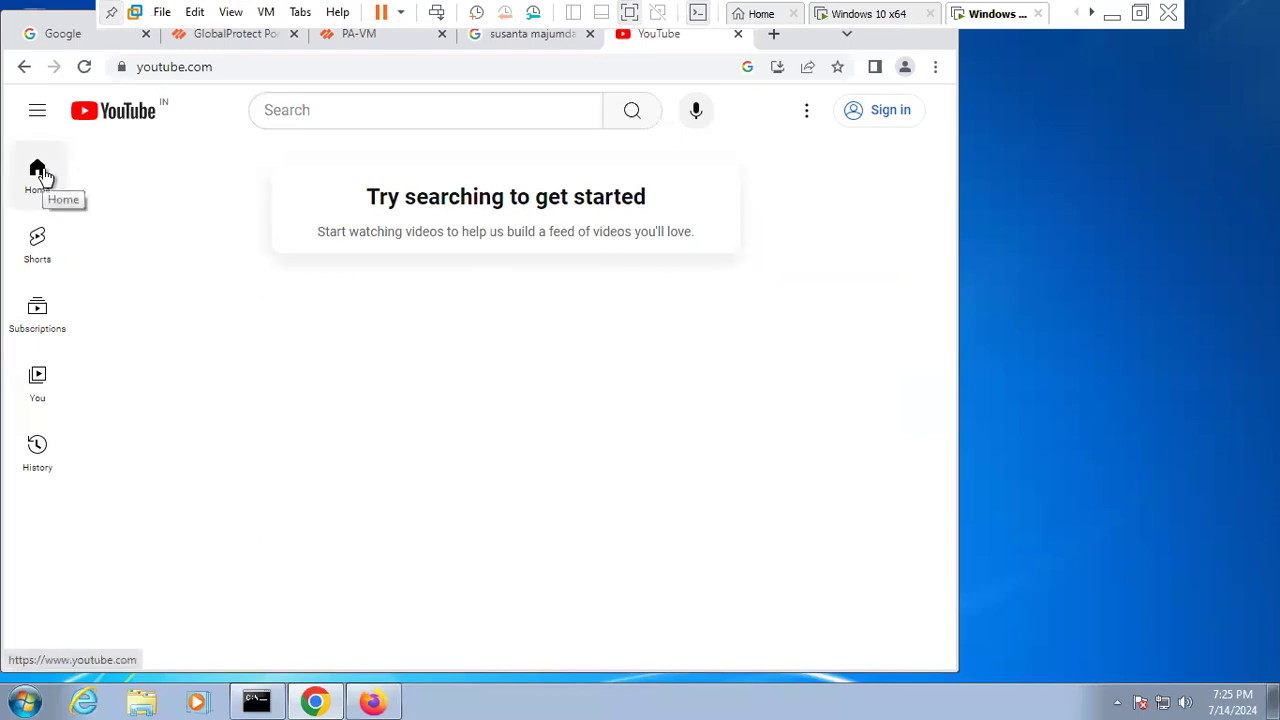
- Reload YouTube in the Windows 7 guest's Chrome to test internet access, then minimize the VM
{"action": "left_click", "coordinate": [88, 70]}
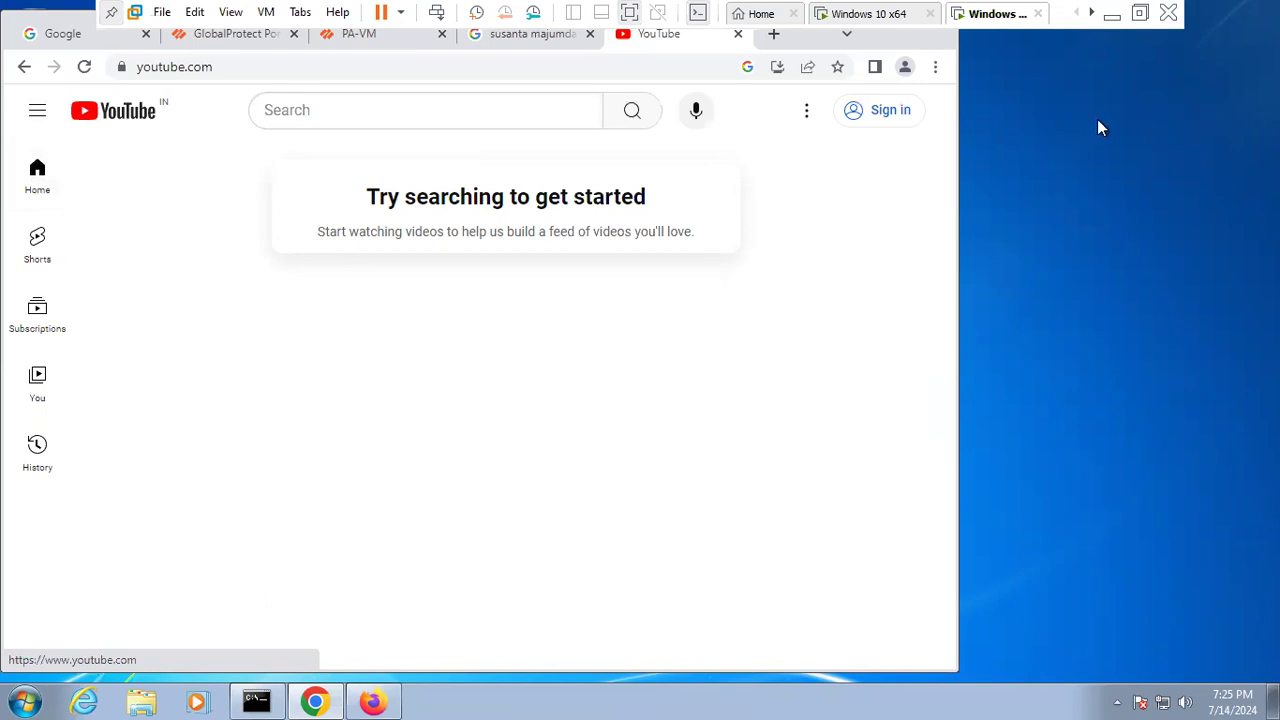
{"action": "left_click", "coordinate": [1110, 18]}
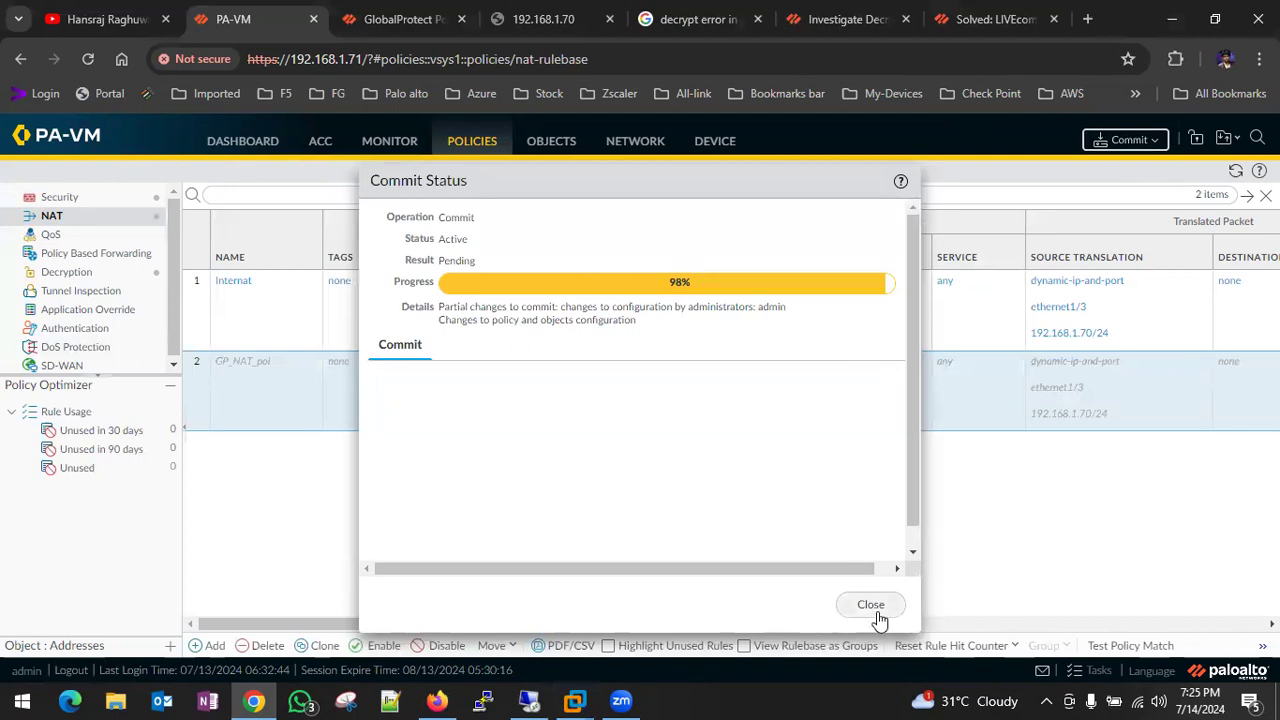
- Disable the GP-Allow Pol rule in the Security rulebase
{"action": "left_click", "coordinate": [870, 605]}
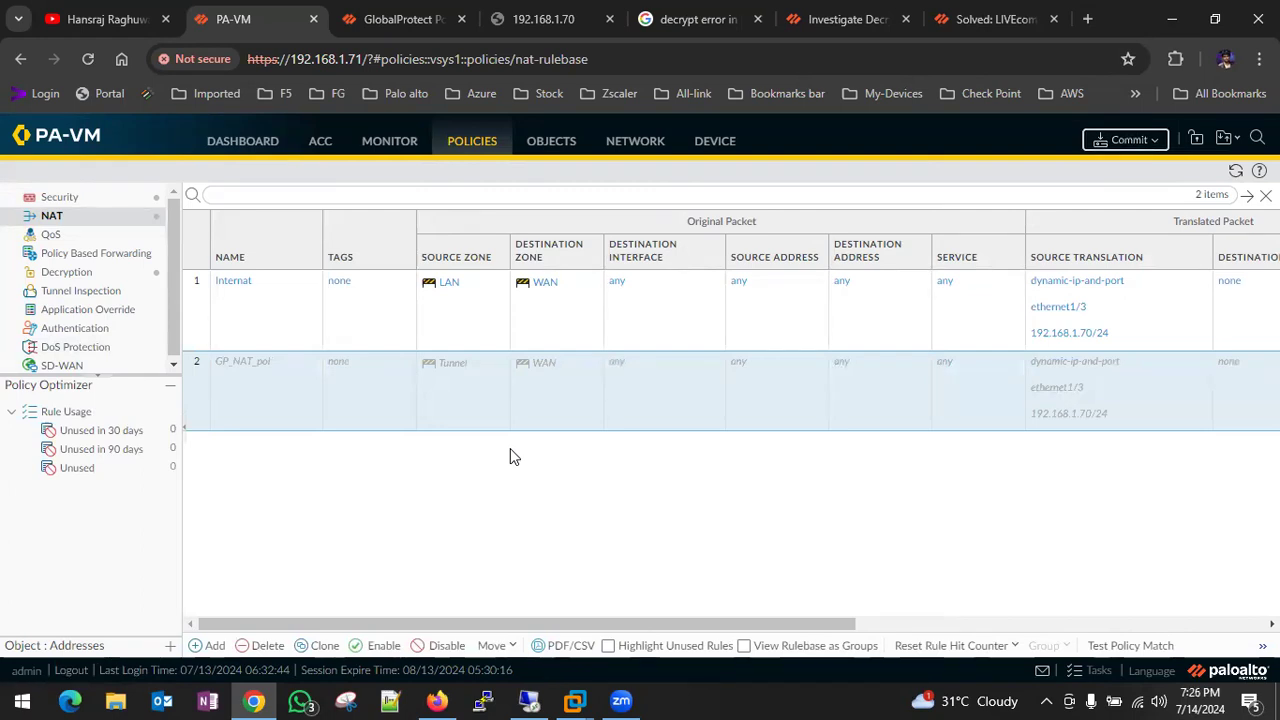
{"action": "left_click", "coordinate": [62, 197]}
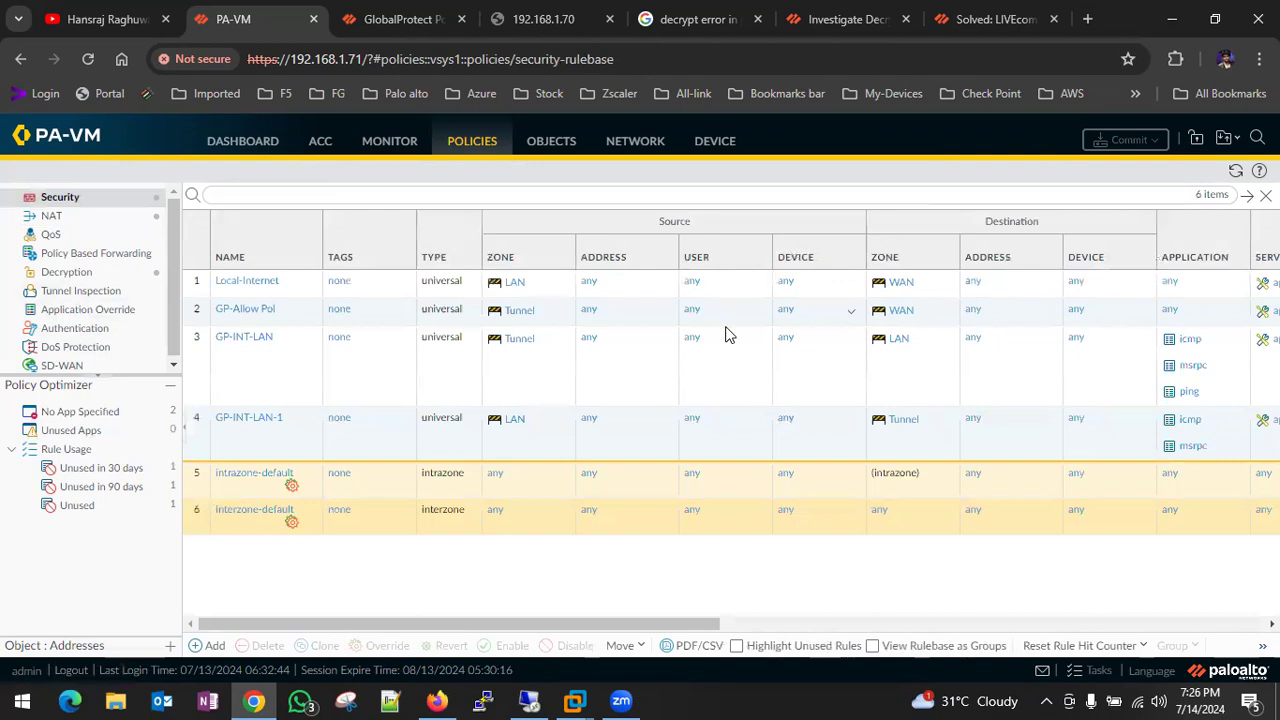
{"action": "left_click", "coordinate": [197, 320]}
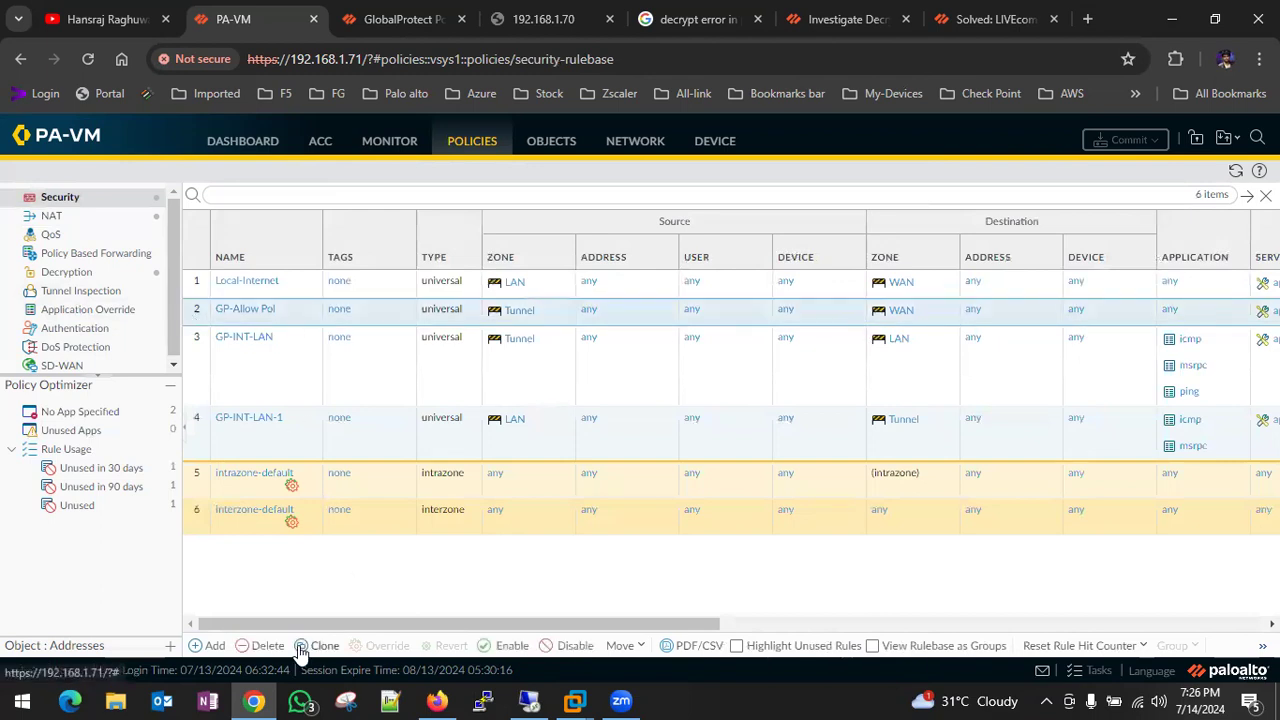
{"action": "left_click", "coordinate": [573, 652]}
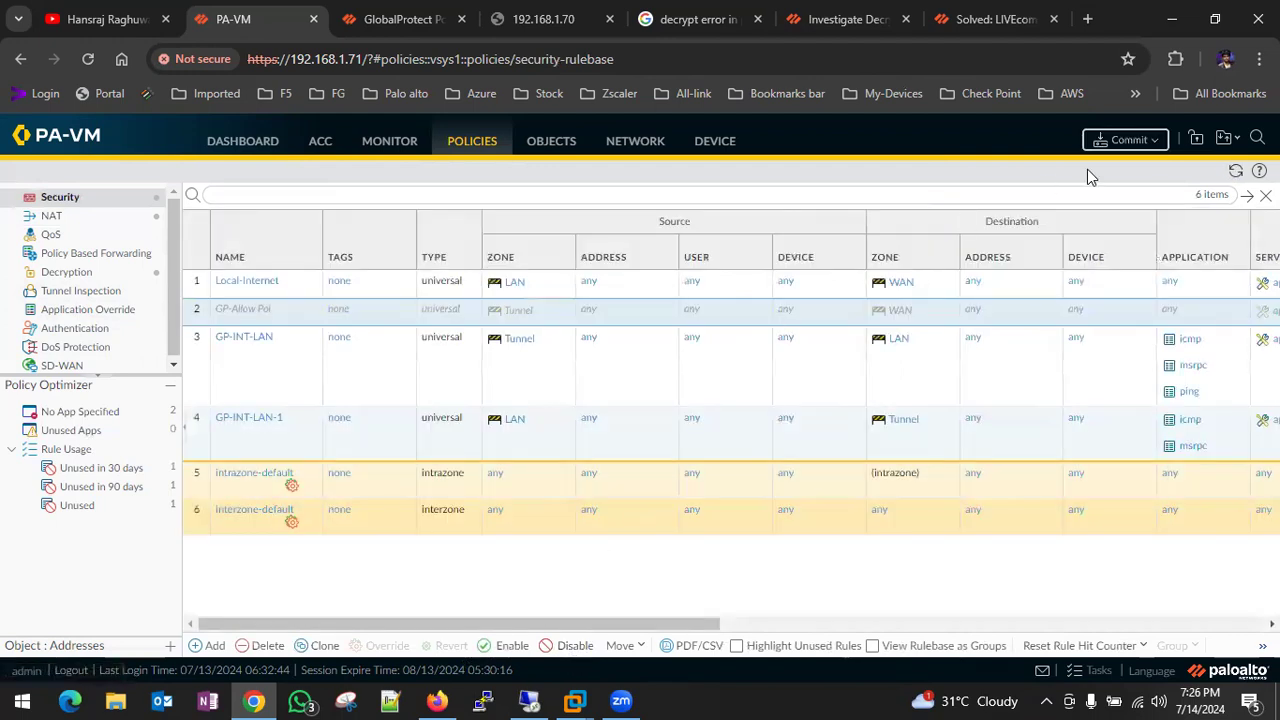
- Commit the disabled GP-Allow Pol rule, then bring up the Windows 10 VM
{"action": "left_click", "coordinate": [1130, 140]}
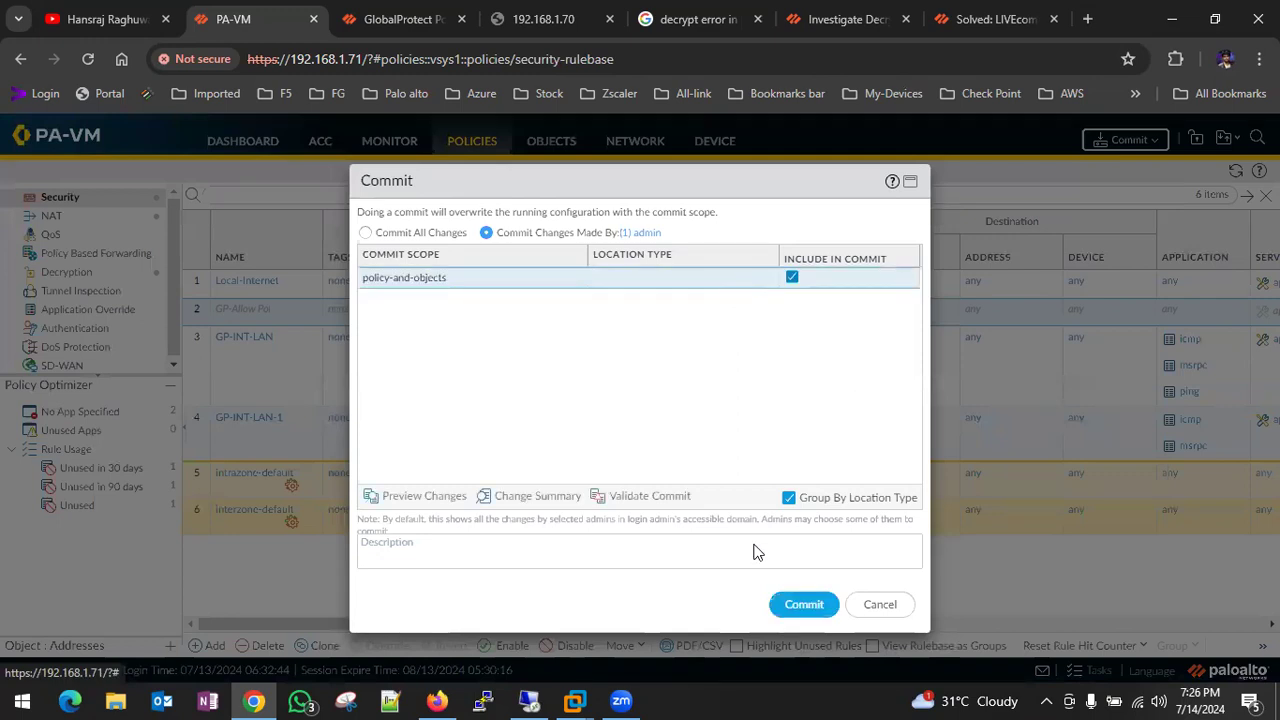
{"action": "left_click", "coordinate": [805, 607]}
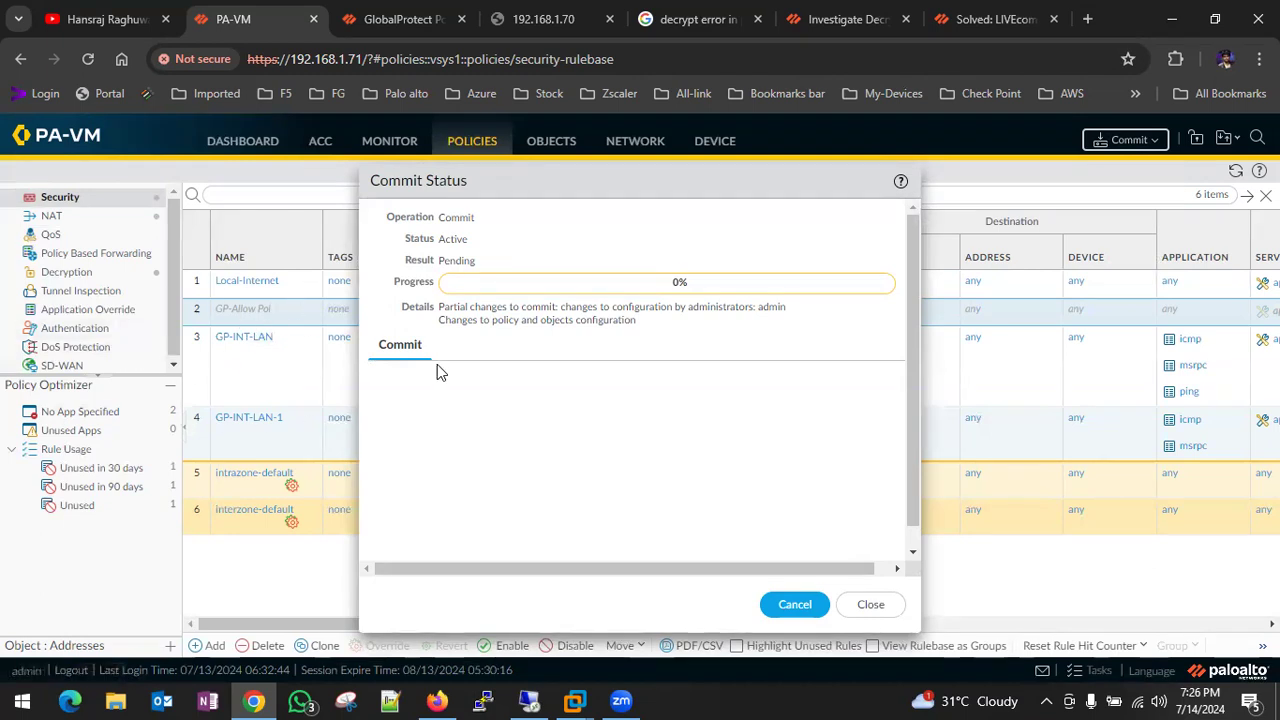
{"action": "mouse_move", "coordinate": [574, 700]}
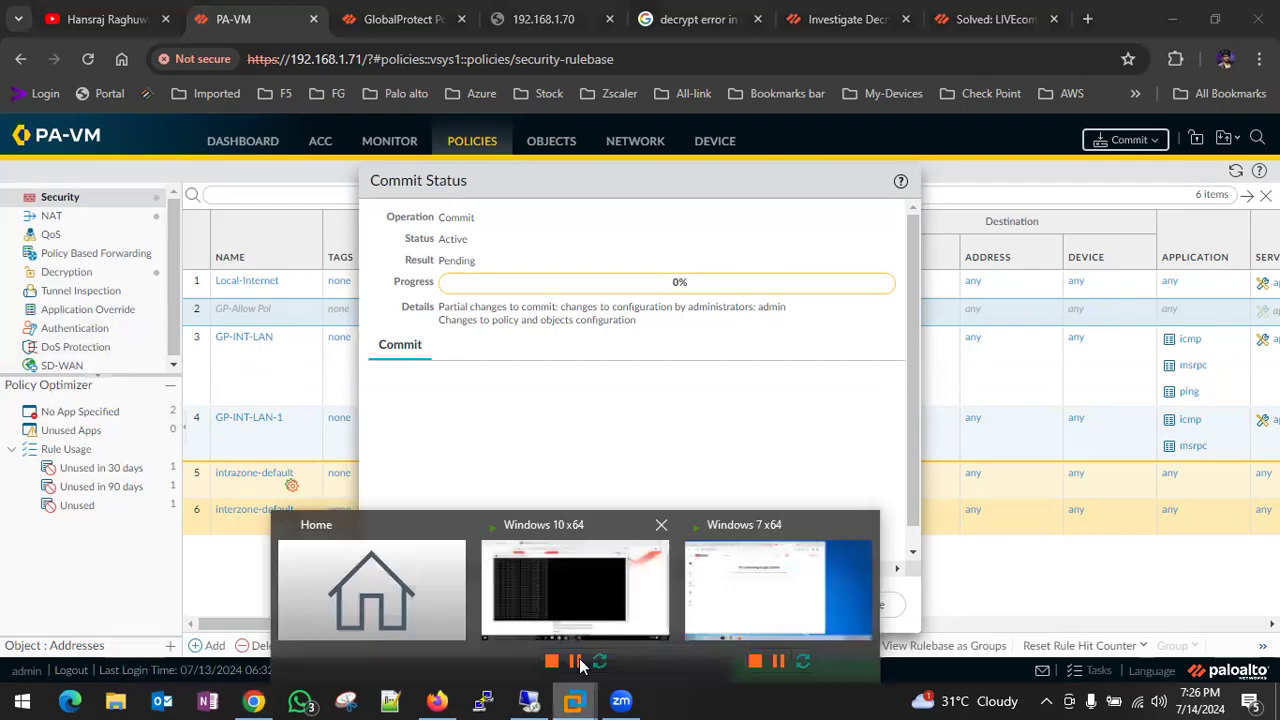
{"action": "left_click", "coordinate": [572, 592]}
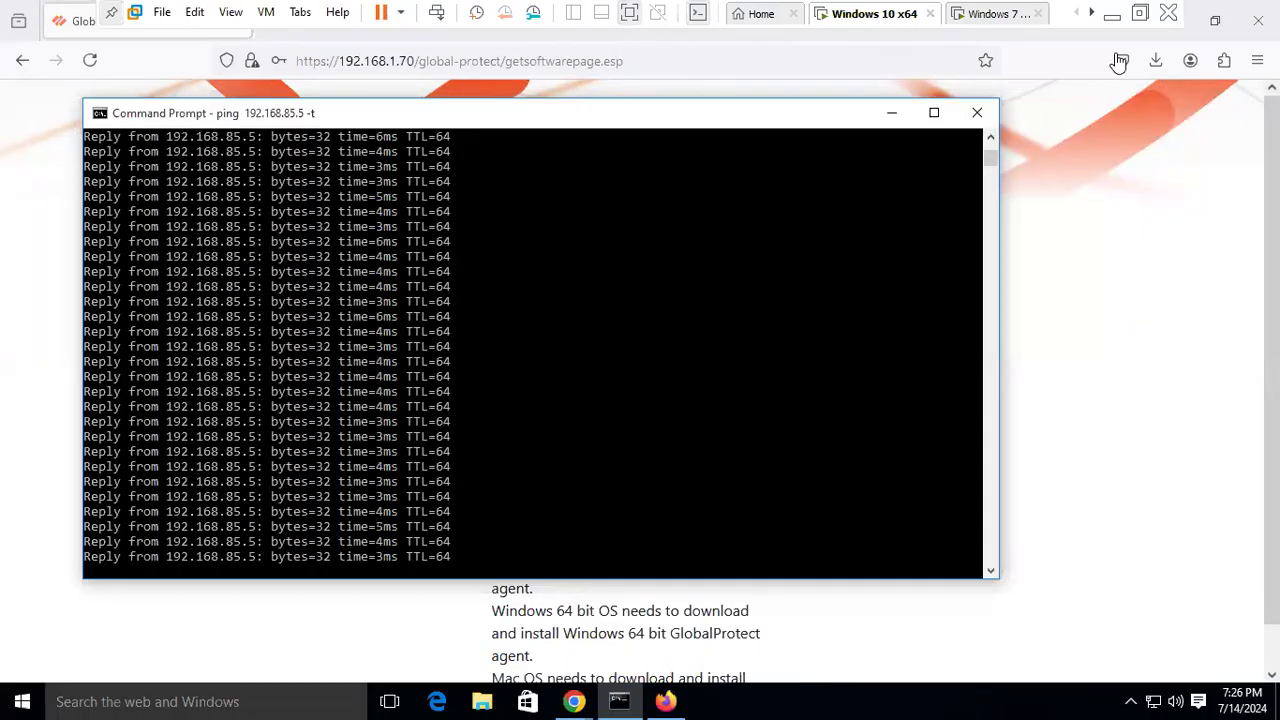
- Test that YouTube fails to load in a new Firefox tab on the Windows 10 VM
{"action": "left_click", "coordinate": [909, 120]}
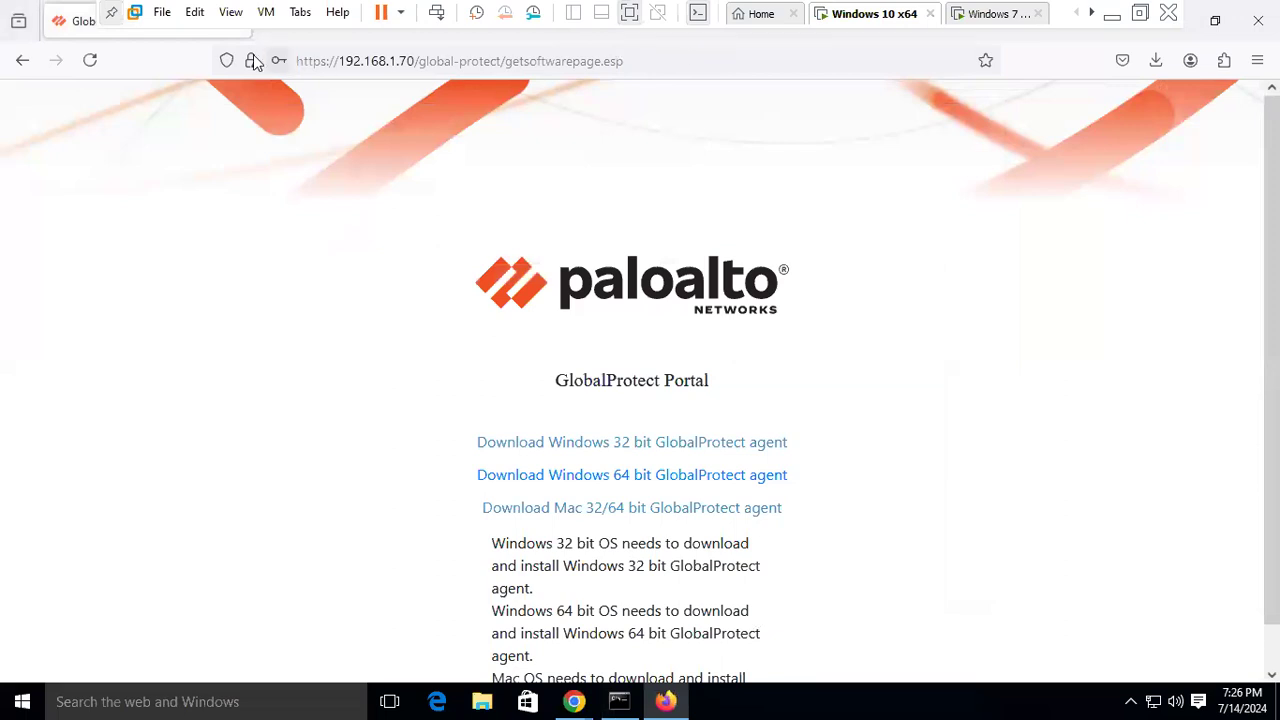
{"action": "left_click", "coordinate": [1215, 20]}
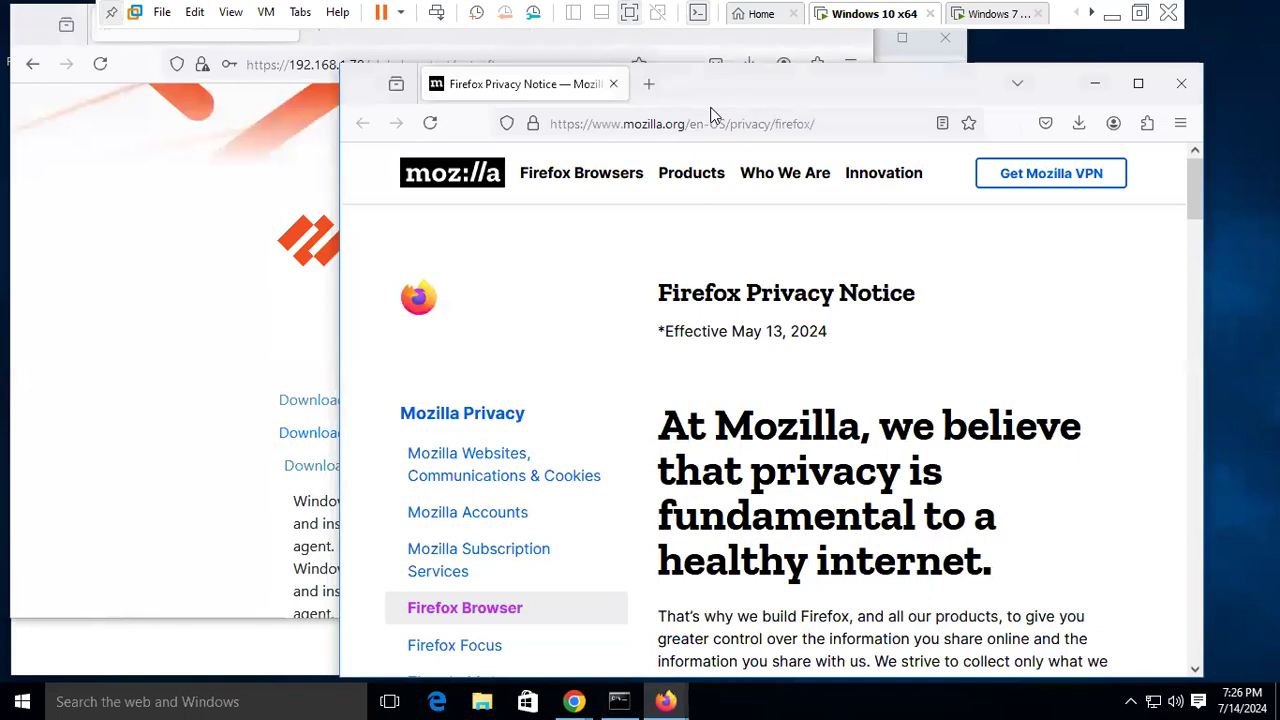
{"action": "left_click", "coordinate": [648, 84]}
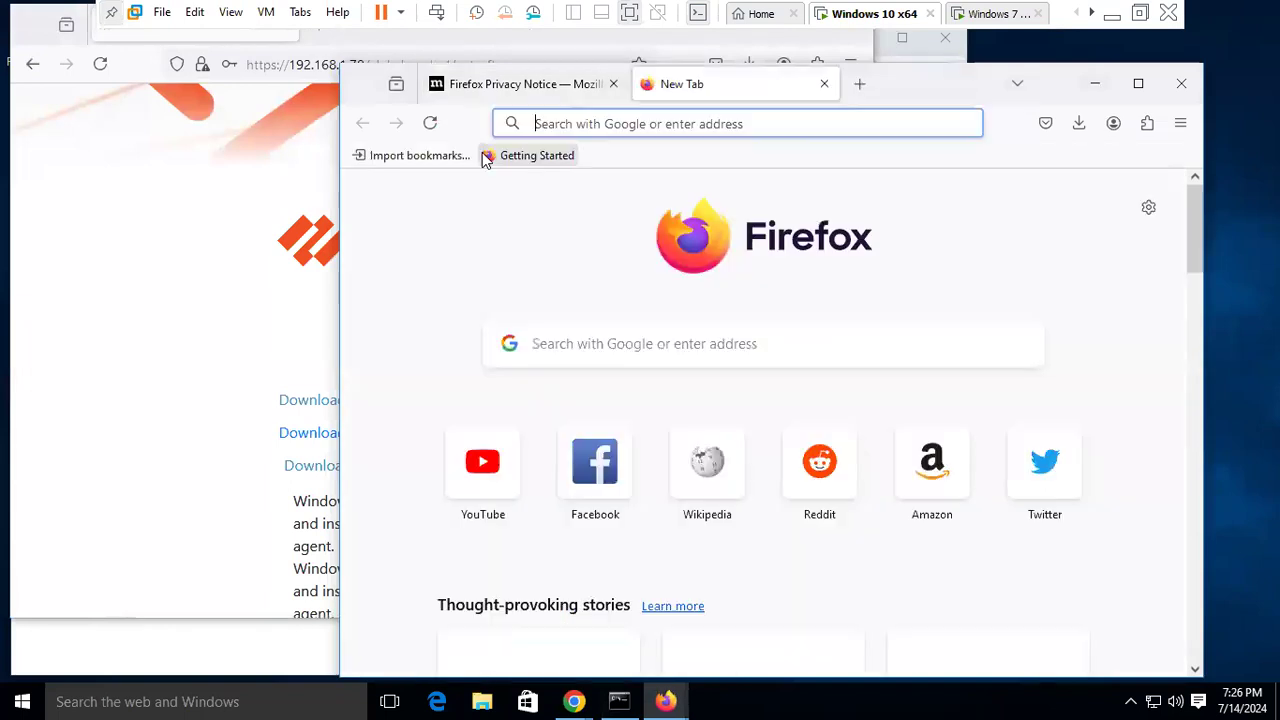
{"action": "left_click", "coordinate": [497, 477]}
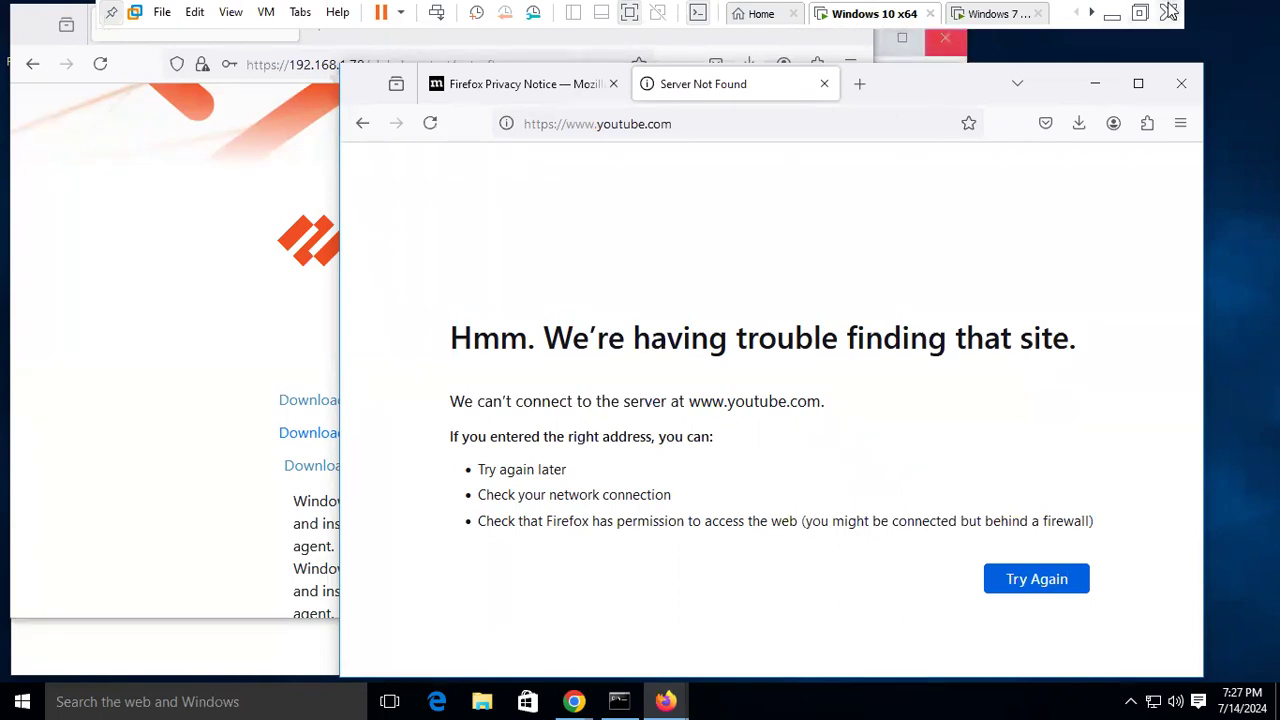
{"action": "left_click", "coordinate": [1118, 18]}
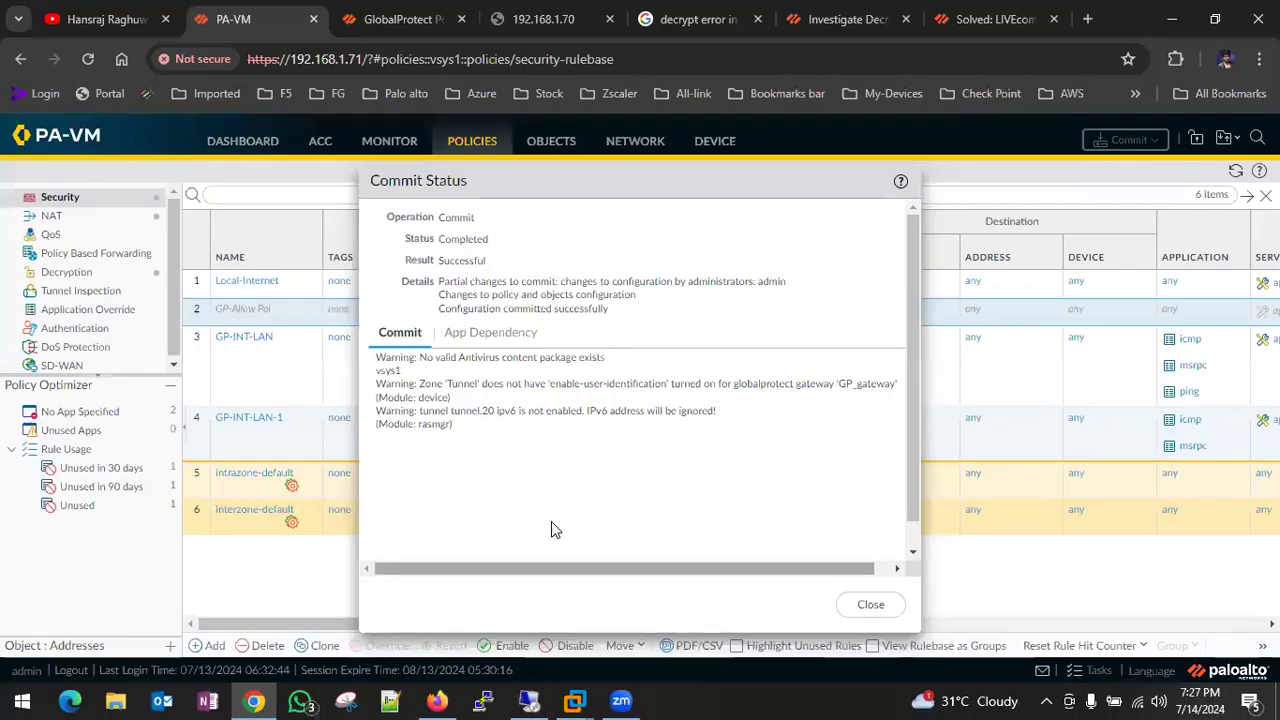
- Close the successful commit report to see GP-Allow Pol disabled among the security rules
{"action": "left_click", "coordinate": [869, 606]}
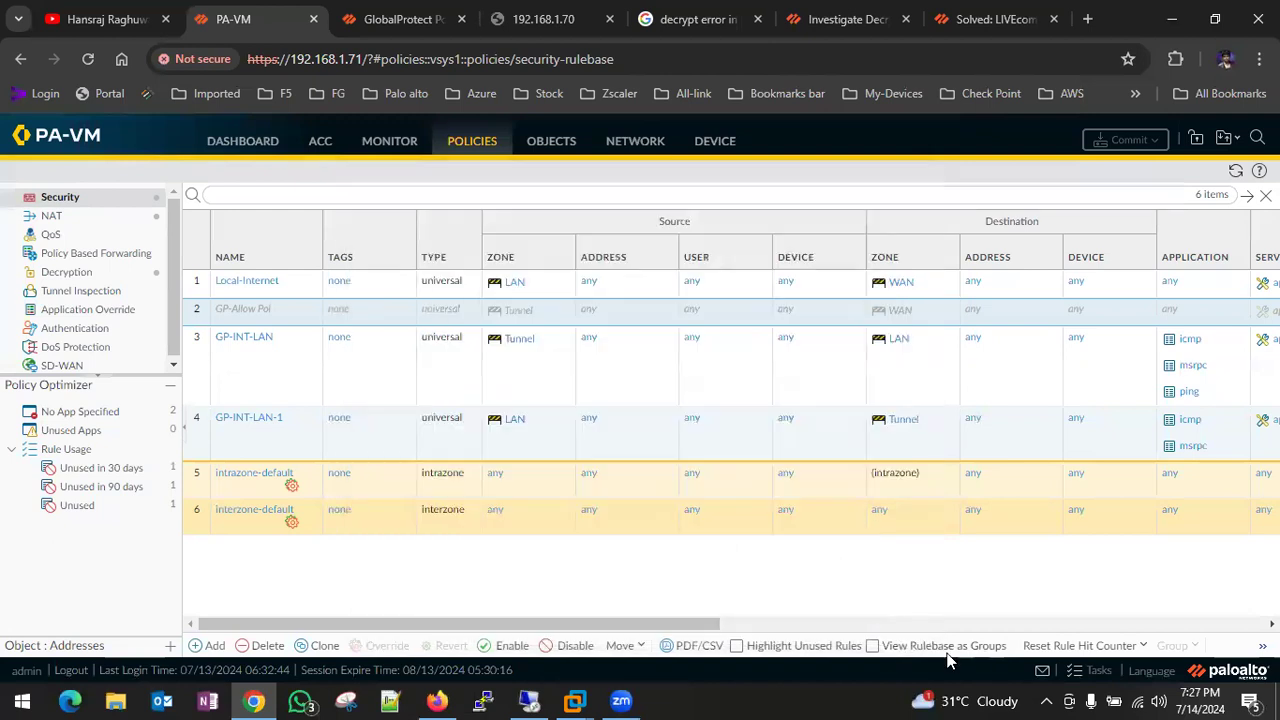
{"action": "left_click", "coordinate": [911, 690]}
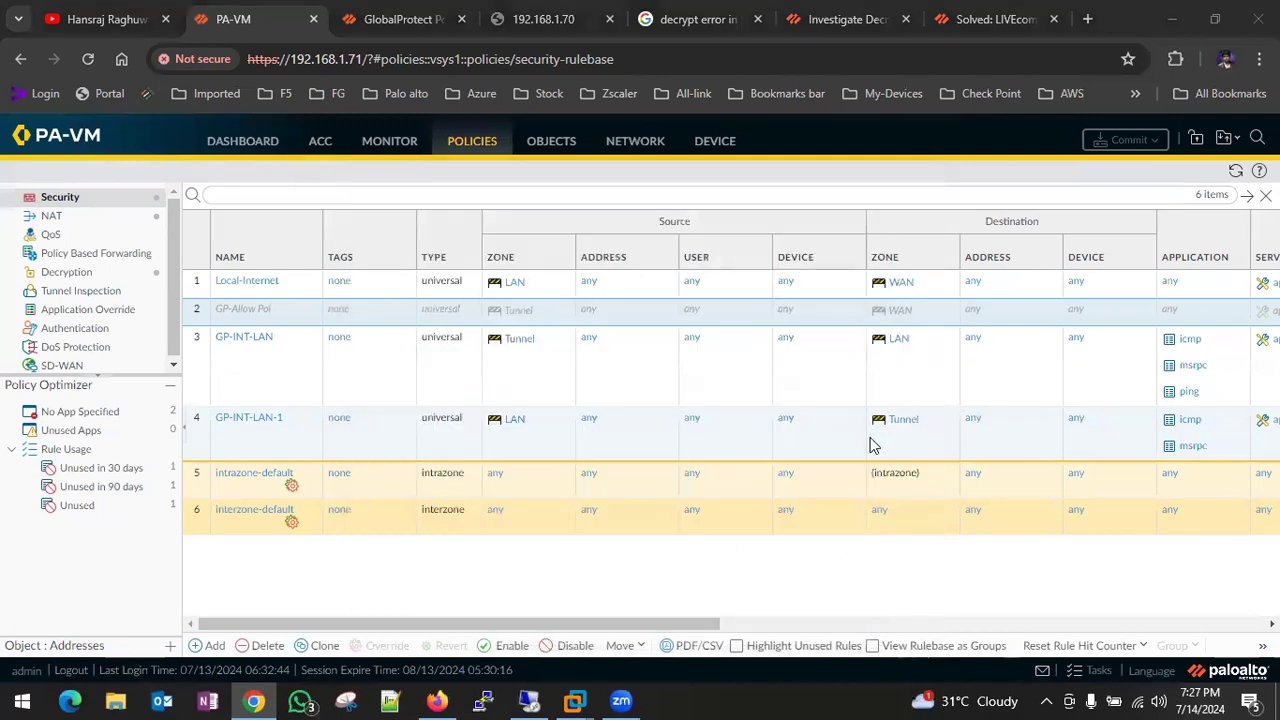